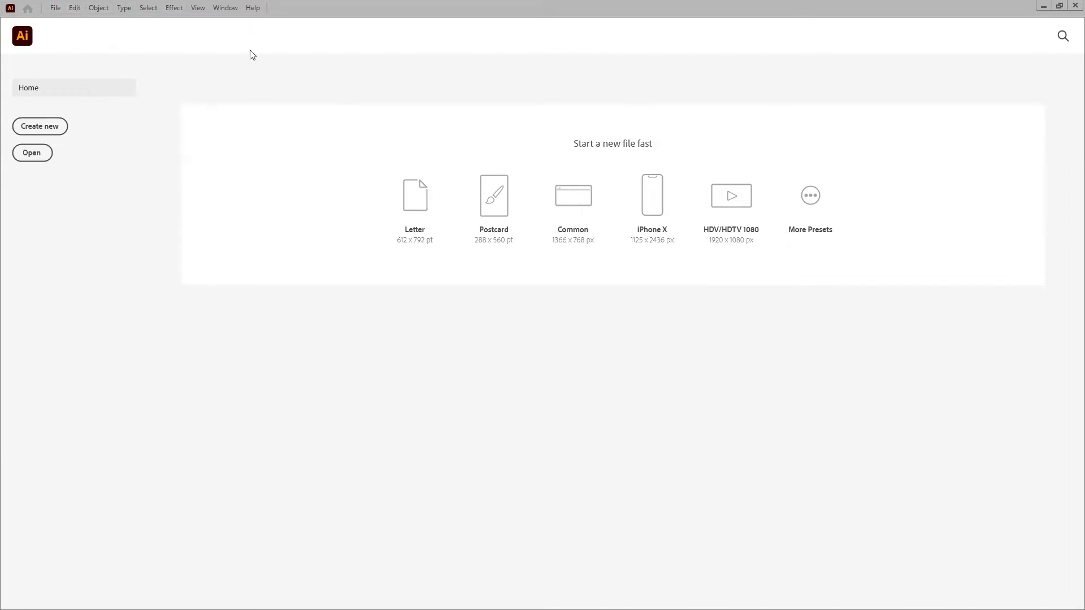
Switch the workspace to Essentials Classic from the Window > Workspace menu
left_click(226, 10)
mouse_move(273, 52)
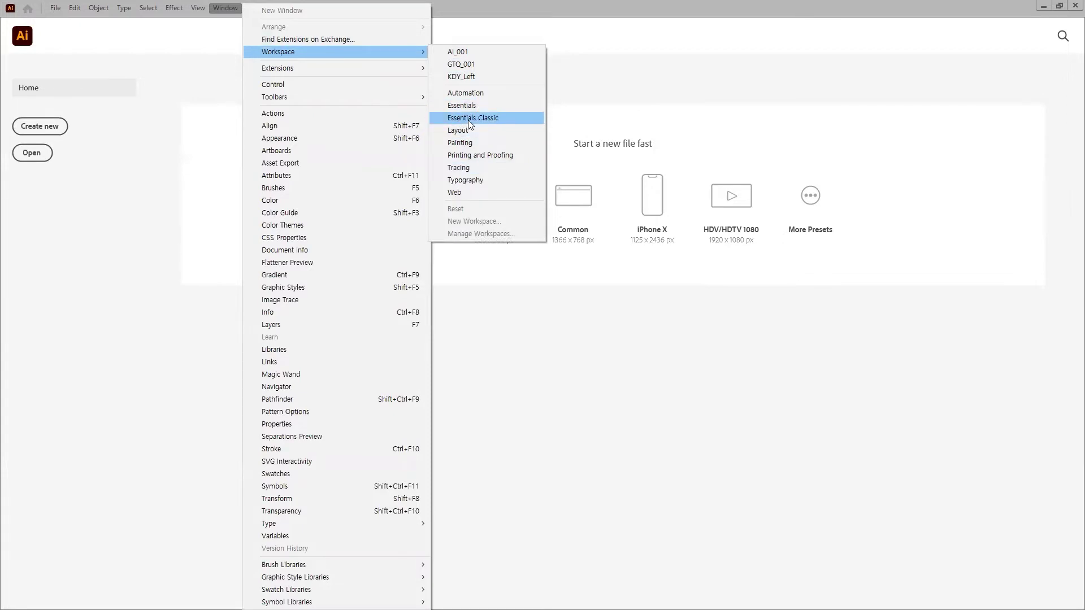
left_click(468, 119)
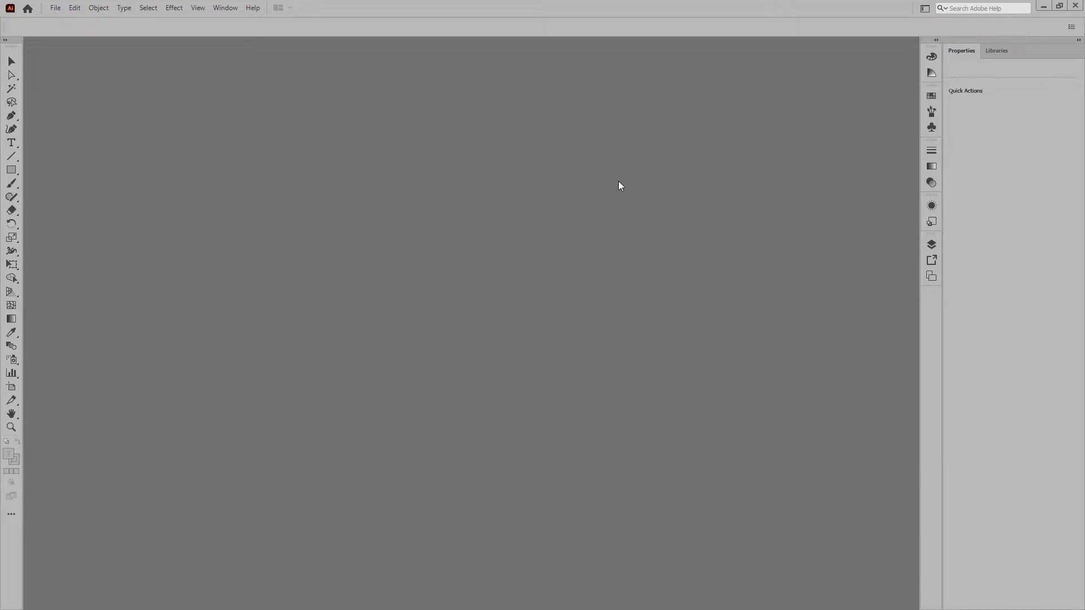
Show the Color, Color Guide and Swatches/Brushes/Symbols panels from the dock
left_click(932, 57)
left_click(931, 74)
left_click(930, 96)
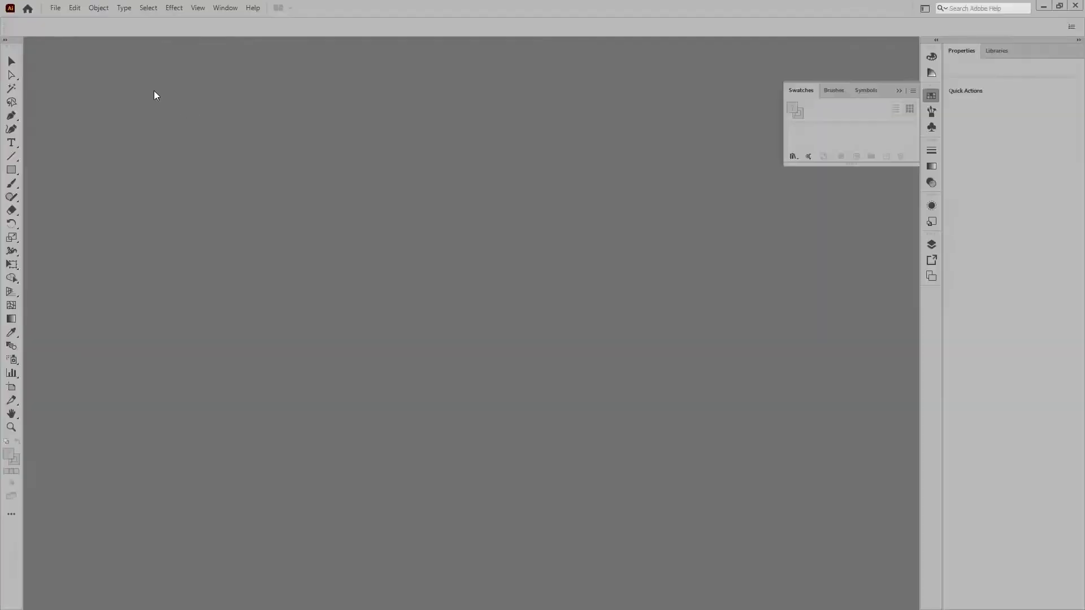
Expand the toolbar into two columns and detach it as a floating panel
left_click(6, 41)
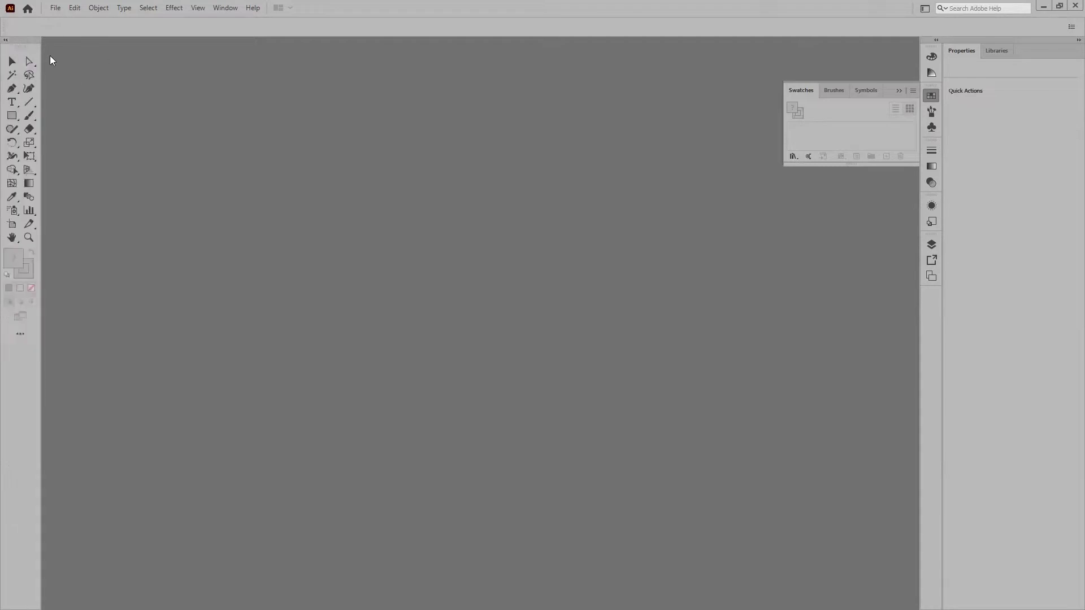
left_click_drag(21, 39, 129, 73)
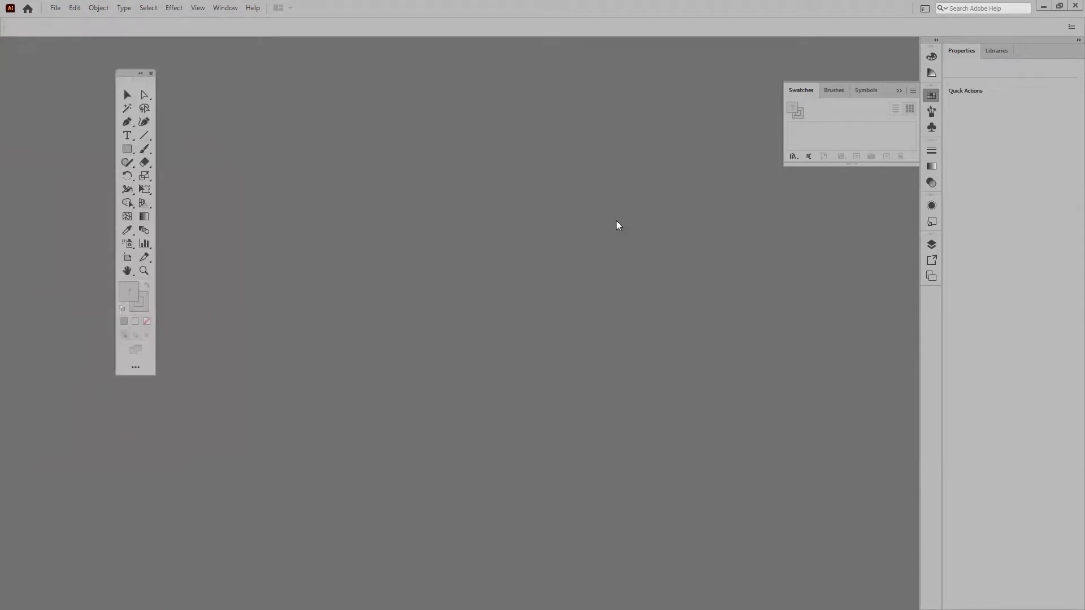
left_click(225, 8)
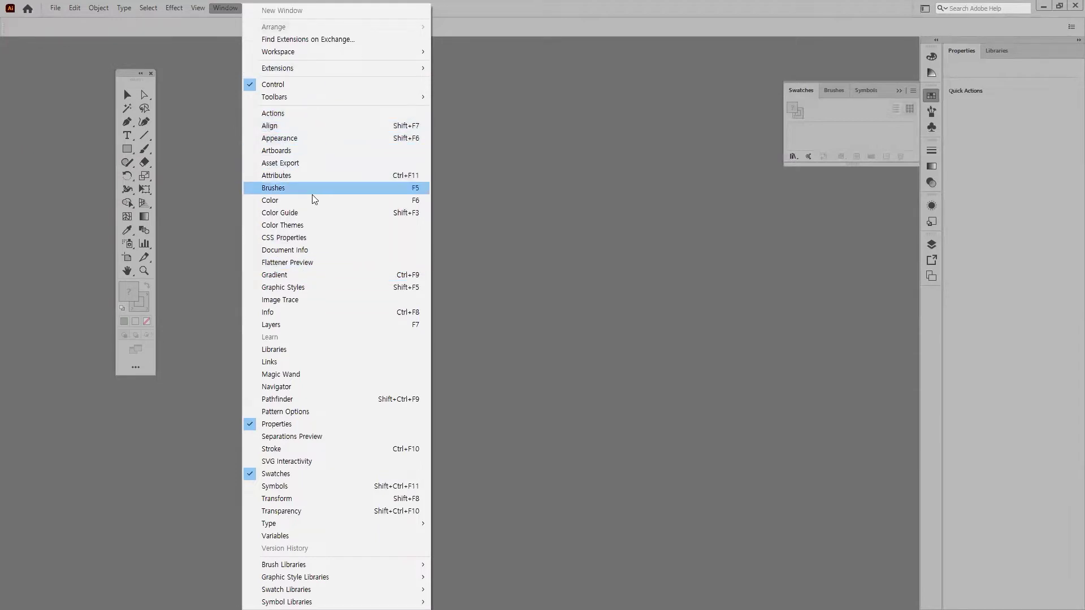
Float the Transform, Align and Pathfinder group mid-screen with Pathfinder placed before Align
left_click(300, 127)
left_click_drag(467, 62, 507, 233)
left_click(526, 223)
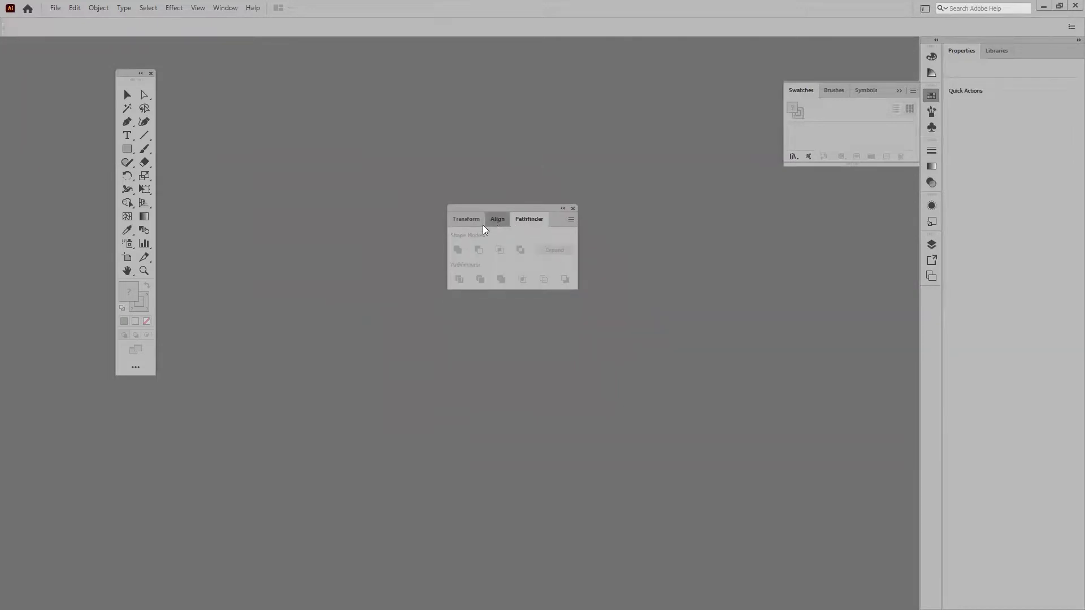
left_click(493, 221)
left_click(461, 222)
left_click(491, 225)
left_click(527, 222)
left_click(500, 223)
left_click(532, 224)
left_click_drag(491, 220, 611, 266)
left_click(497, 222)
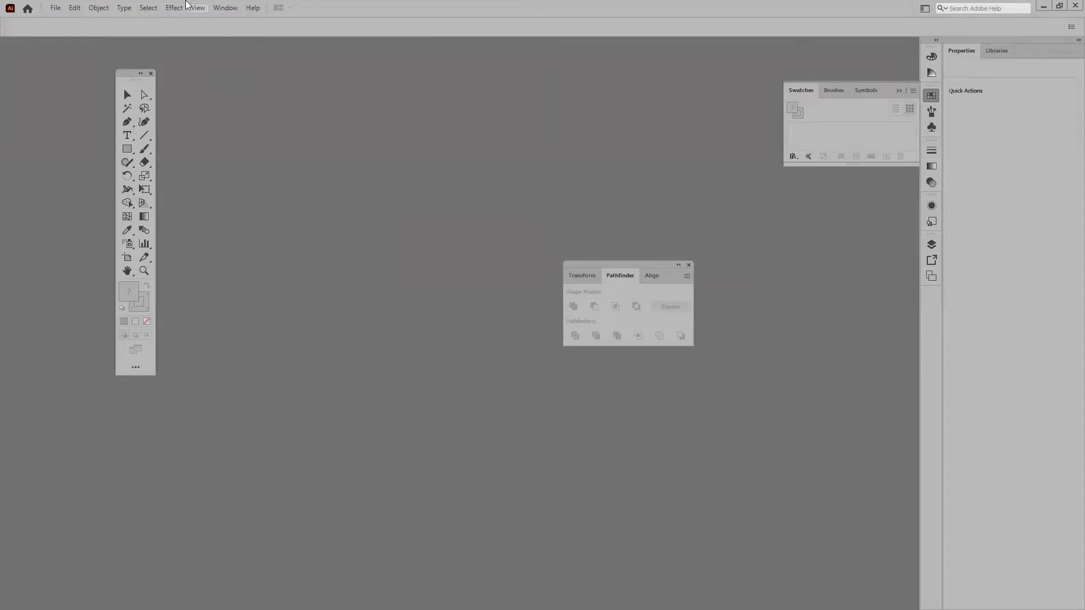
Float the Brushes panel and group Swatches and Symbols with it
left_click(229, 7)
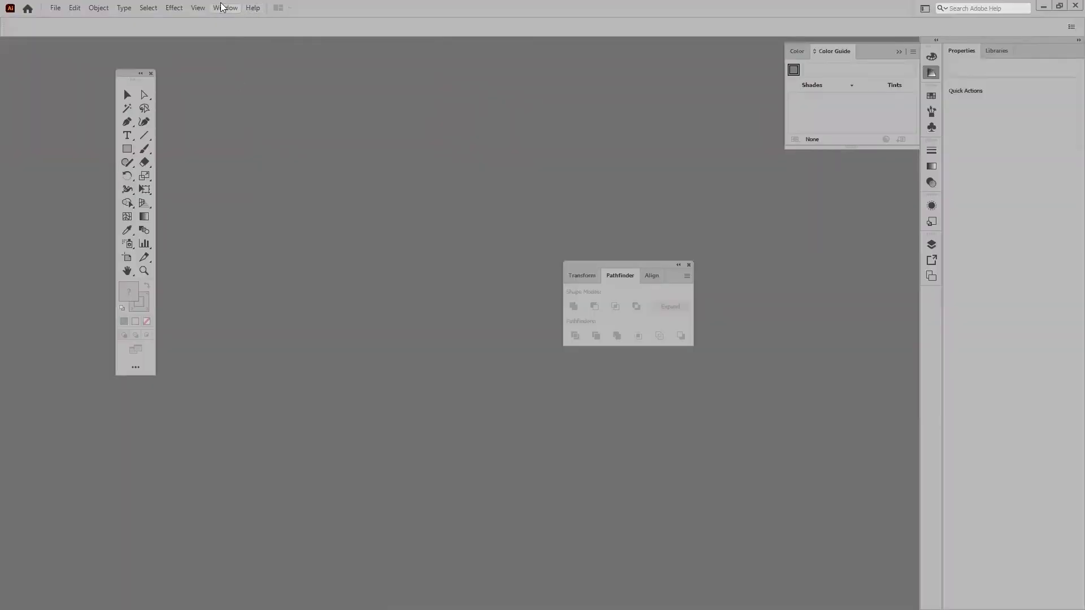
left_click(225, 7)
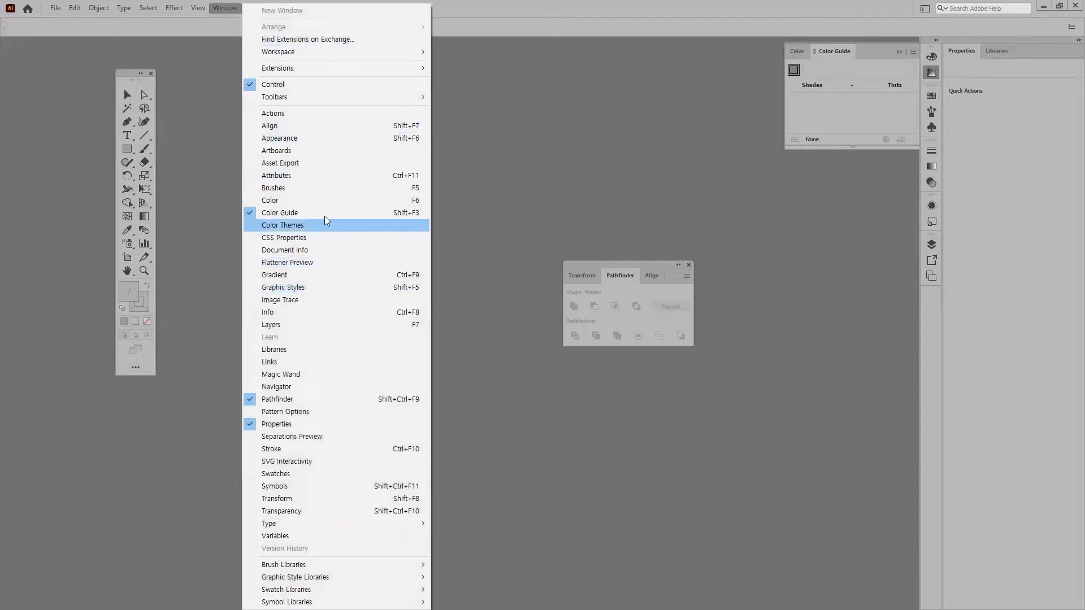
left_click(303, 188)
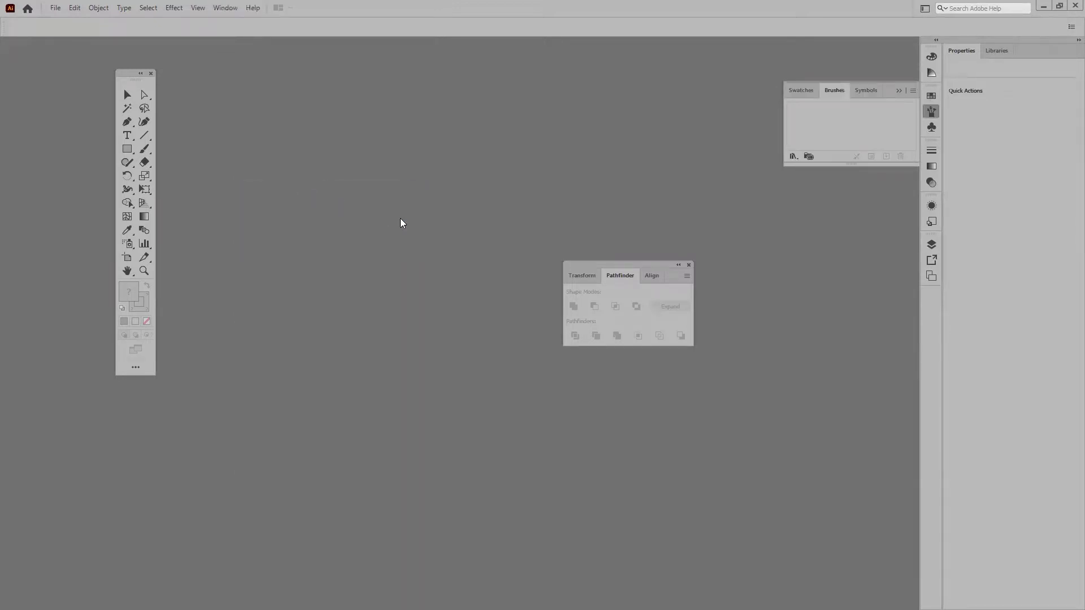
mouse_move(834, 96)
left_mouse_down()
mouse_move(632, 138)
mouse_move(628, 116)
left_mouse_up()
mouse_move(801, 89)
left_mouse_down()
mouse_move(671, 172)
mouse_move(677, 118)
mouse_move(806, 109)
mouse_move(693, 113)
left_mouse_up()
left_click(625, 115)
left_click(658, 114)
left_click(690, 115)
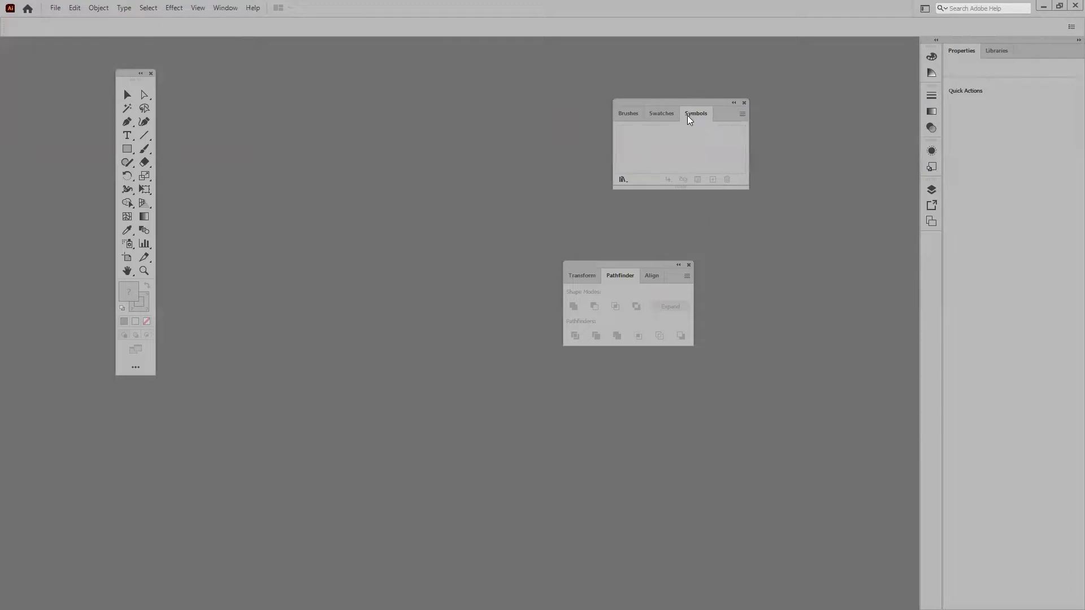
Stack the Pathfinder panel under the Symbols group and open the Gradient panel
left_click_drag(599, 263, 647, 209)
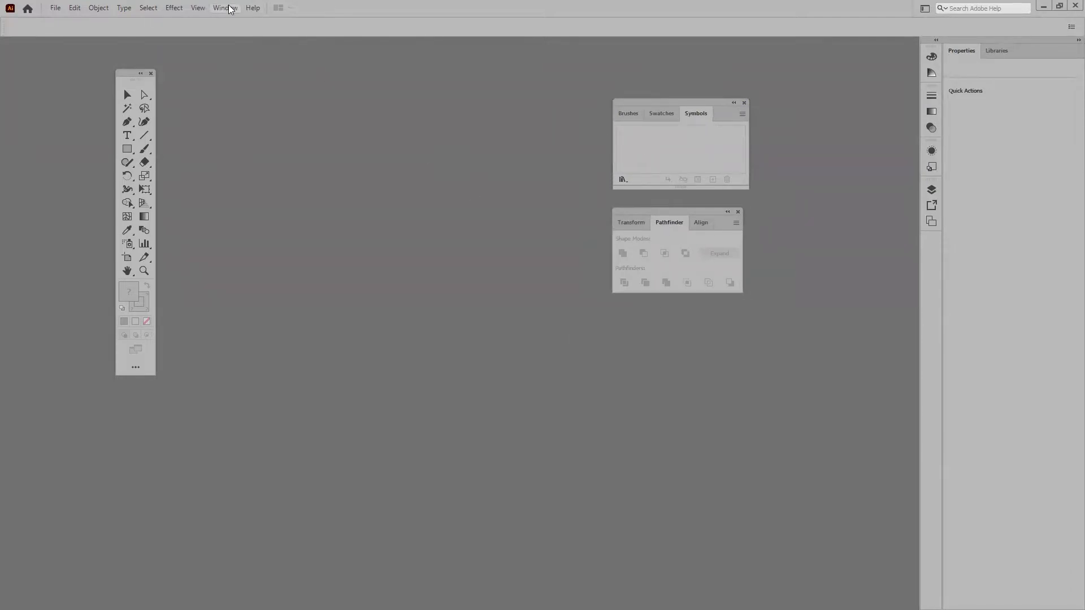
left_click(233, 8)
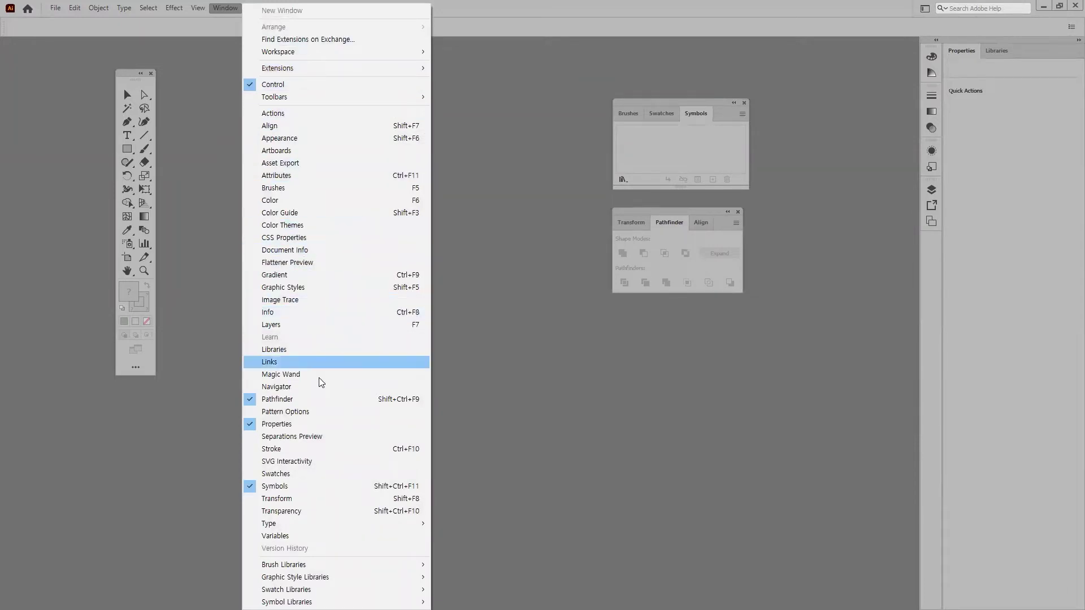
left_click(283, 277)
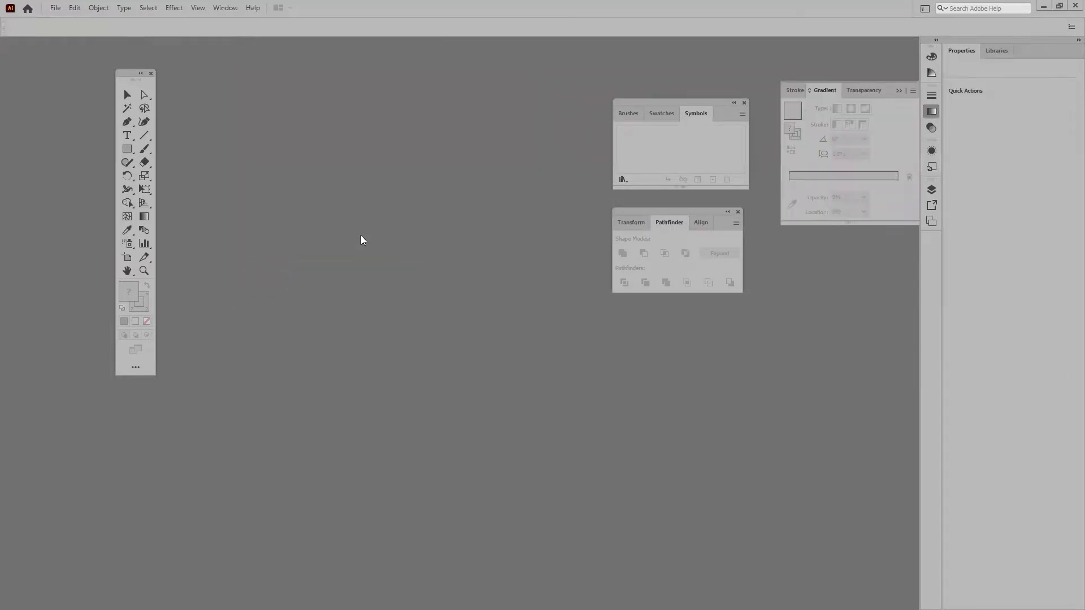
Combine the Gradient, Stroke and Transparency panels into one floating group
mouse_move(819, 90)
left_mouse_down()
mouse_move(617, 168)
mouse_move(461, 111)
left_mouse_up()
mouse_move(810, 90)
left_mouse_down()
mouse_move(785, 145)
mouse_move(445, 164)
mouse_move(486, 113)
left_mouse_up()
mouse_move(797, 93)
left_mouse_down()
mouse_move(791, 149)
mouse_move(344, 162)
mouse_move(514, 115)
left_mouse_up()
left_click(457, 112)
left_click(492, 112)
left_click(492, 112)
left_click(460, 110)
left_click(490, 110)
left_click(460, 111)
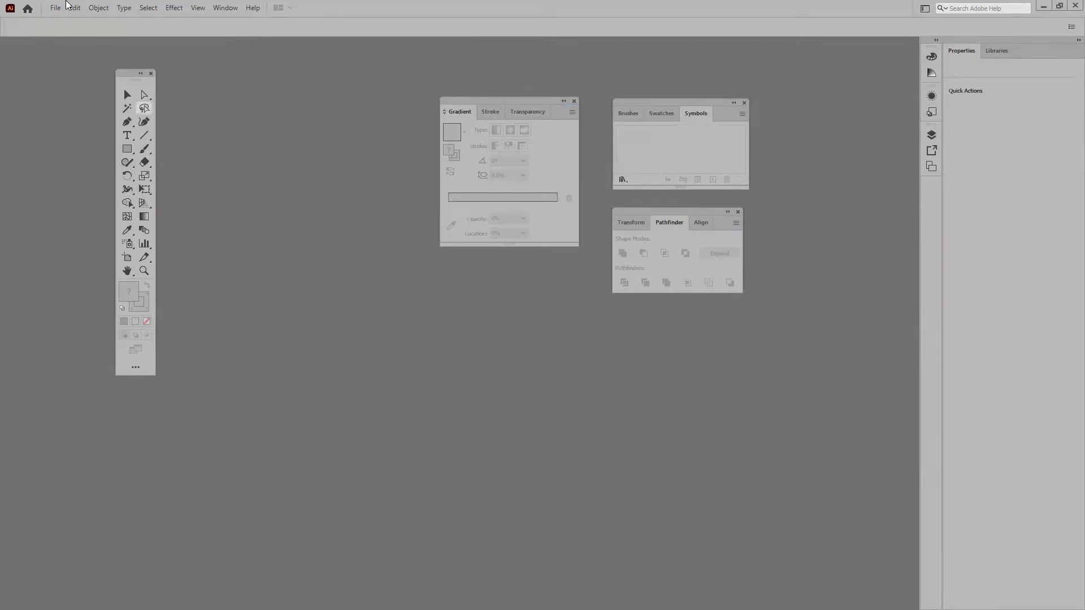
Open the Layers panel and float it as its own panel
left_click(226, 8)
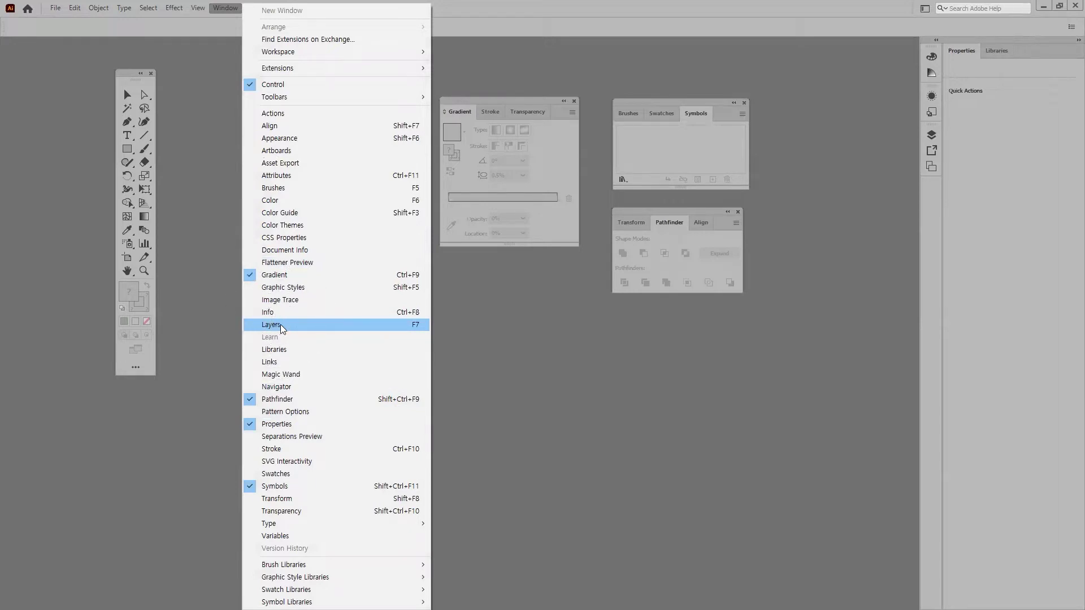
left_click(280, 324)
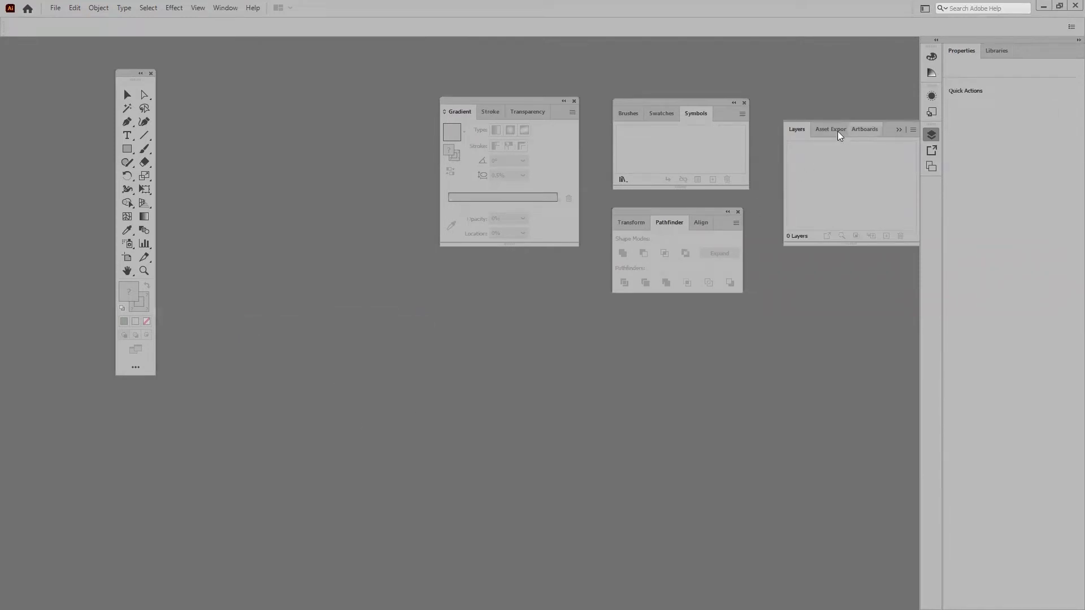
left_click_drag(797, 130, 330, 217)
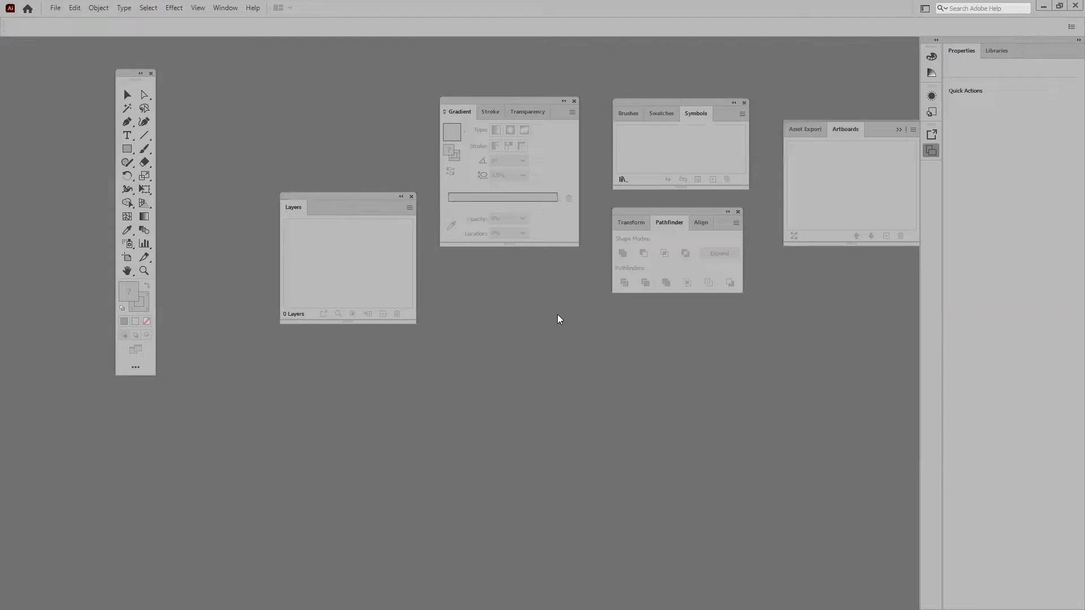
left_click(223, 7)
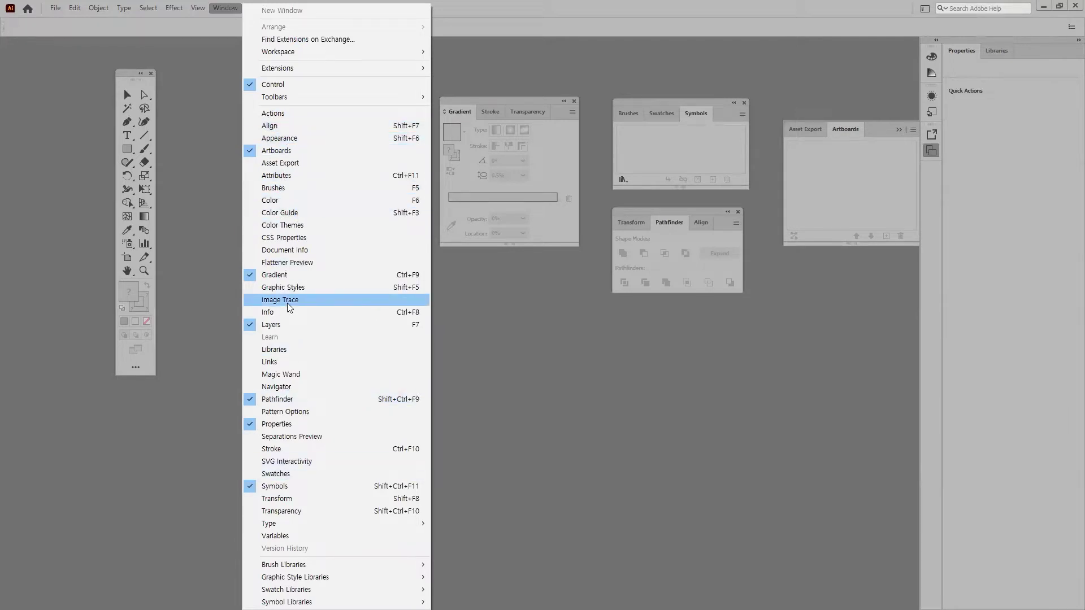
mouse_move(270, 525)
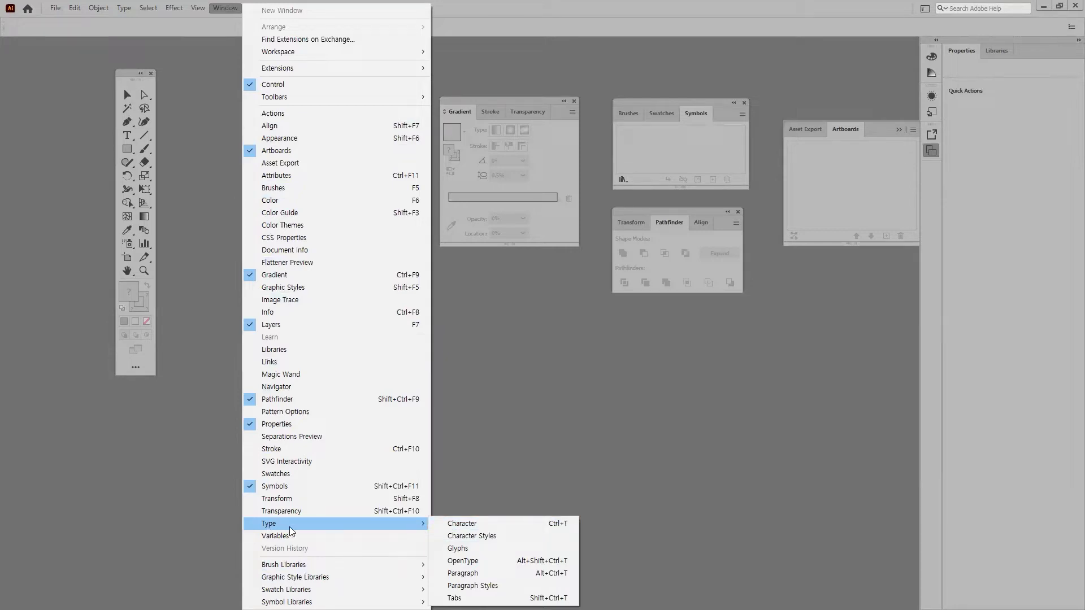
Place the Character/Paragraph panel at the upper left and close the split-off OpenType panel
left_click(469, 525)
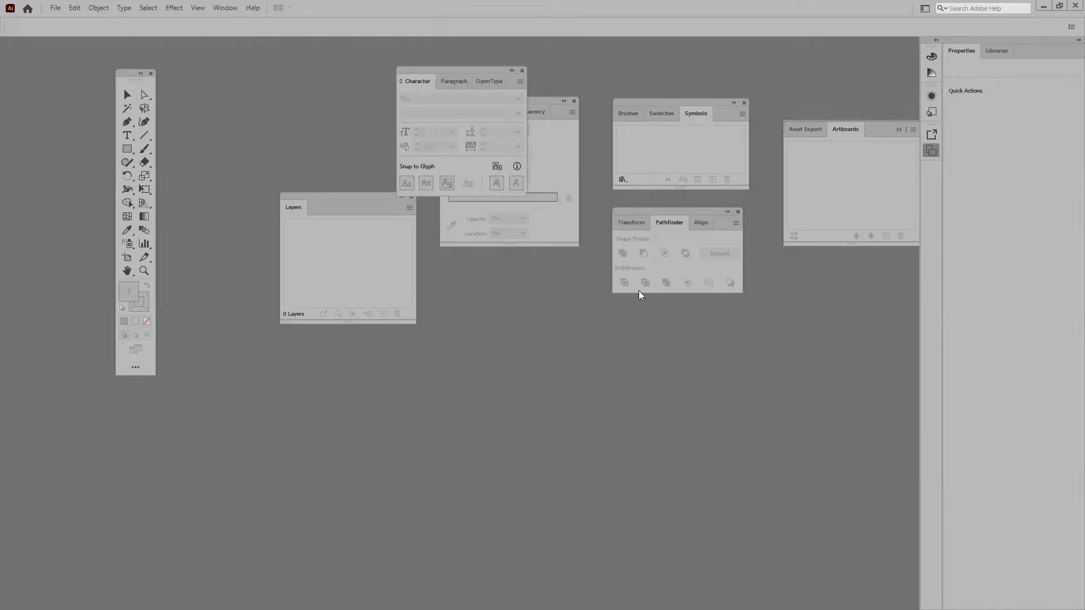
left_click_drag(418, 70, 244, 51)
left_click(280, 64)
left_click(240, 65)
left_click(277, 67)
left_click(236, 64)
left_click(280, 60)
left_click(248, 63)
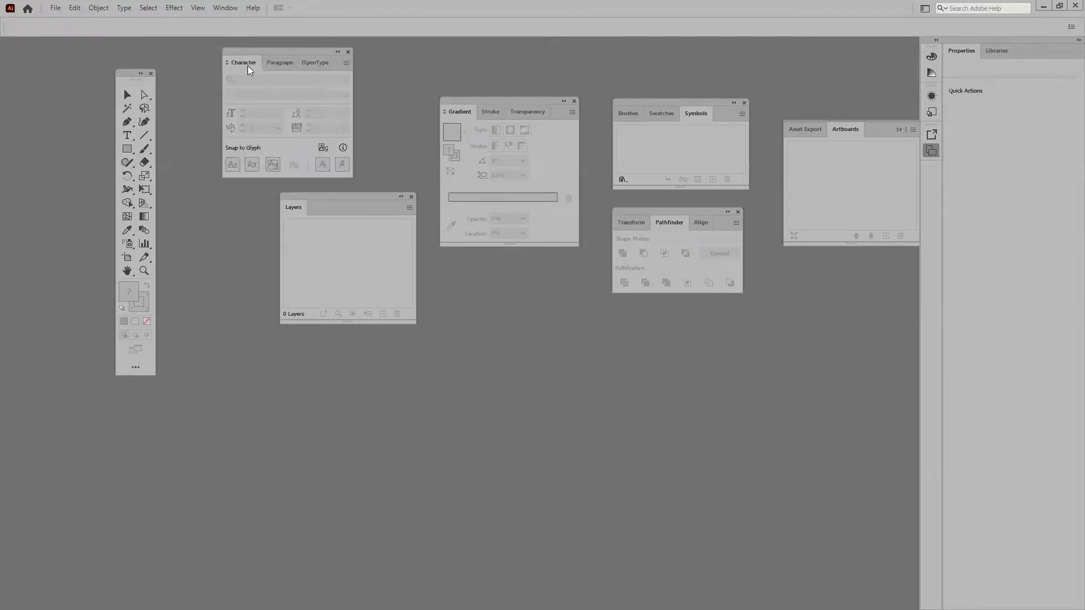
left_click(278, 65)
left_click(313, 63)
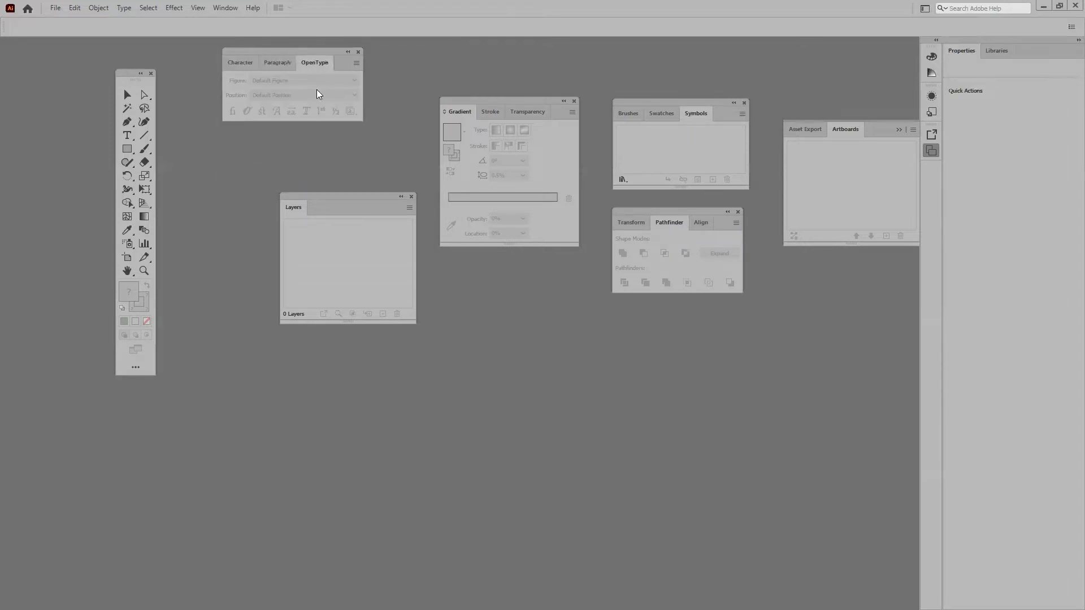
left_click_drag(304, 60, 384, 81)
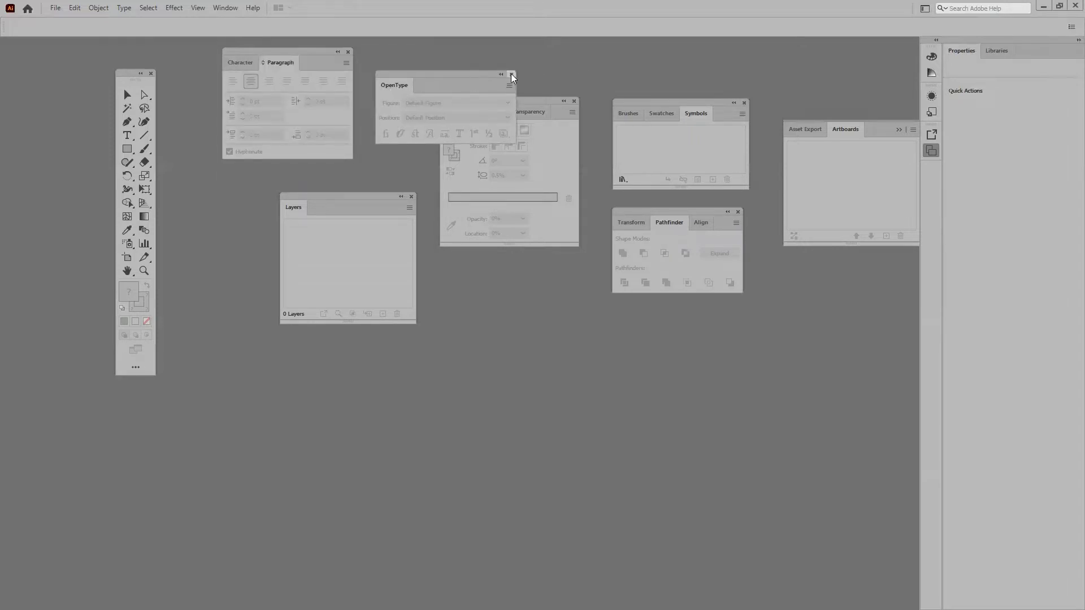
left_click(511, 74)
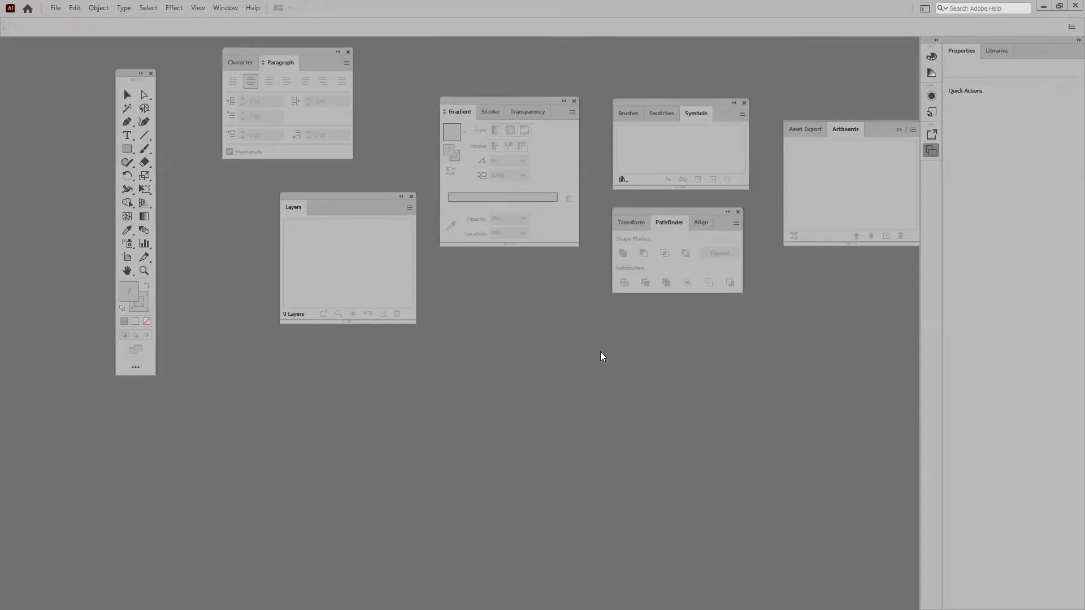
Close the Properties panel and stack Symbols, Pathfinder, Gradient, Layers and Character on the right edge
left_click_drag(966, 41, 884, 146)
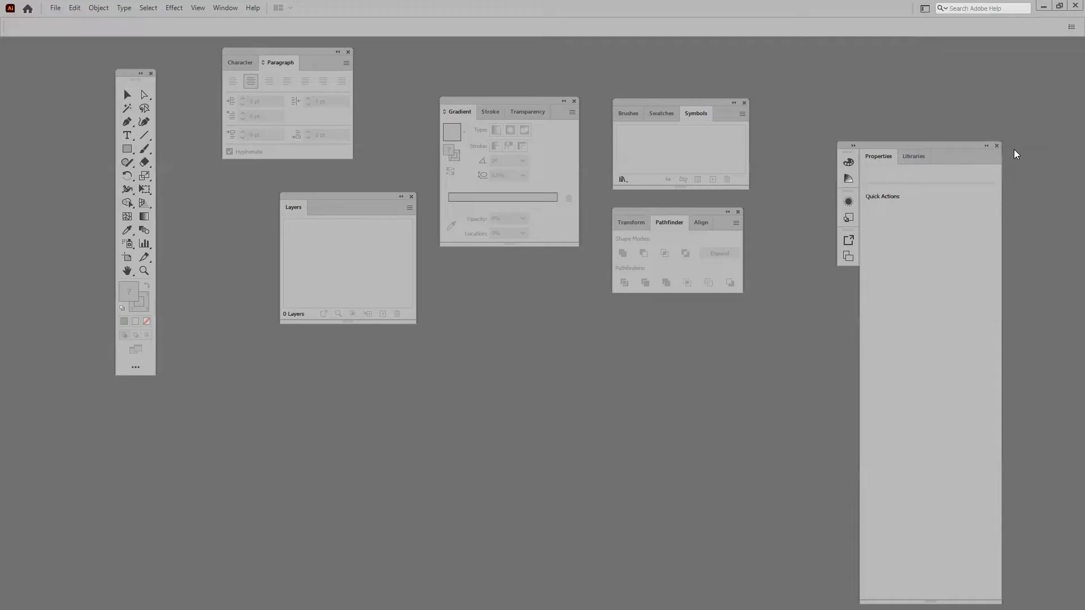
left_click(996, 147)
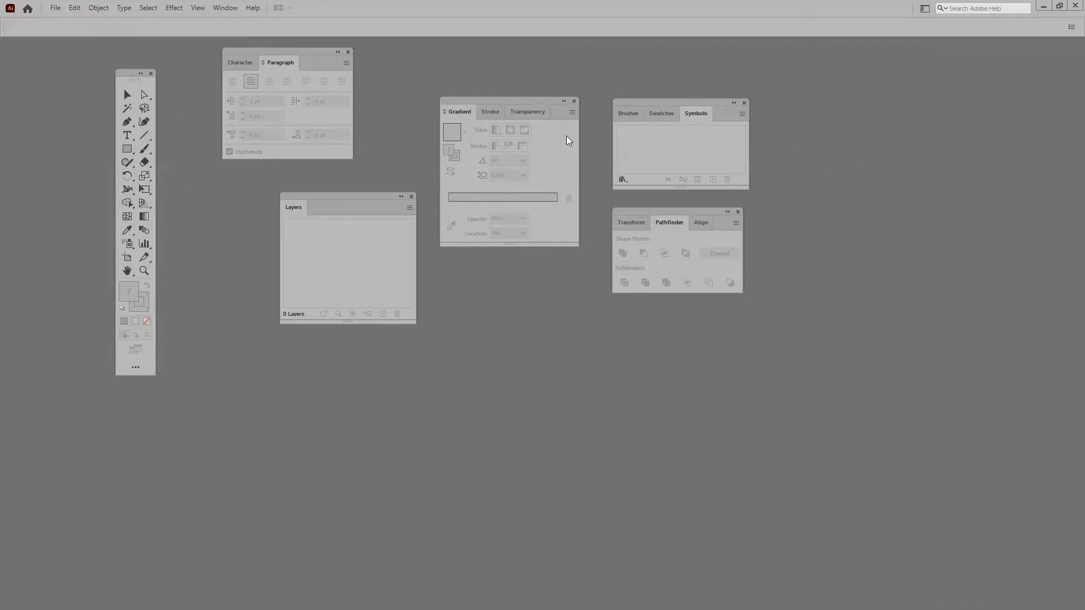
mouse_move(621, 103)
left_mouse_down()
mouse_move(929, 62)
mouse_move(944, 51)
left_mouse_up()
left_click_drag(679, 211, 1012, 148)
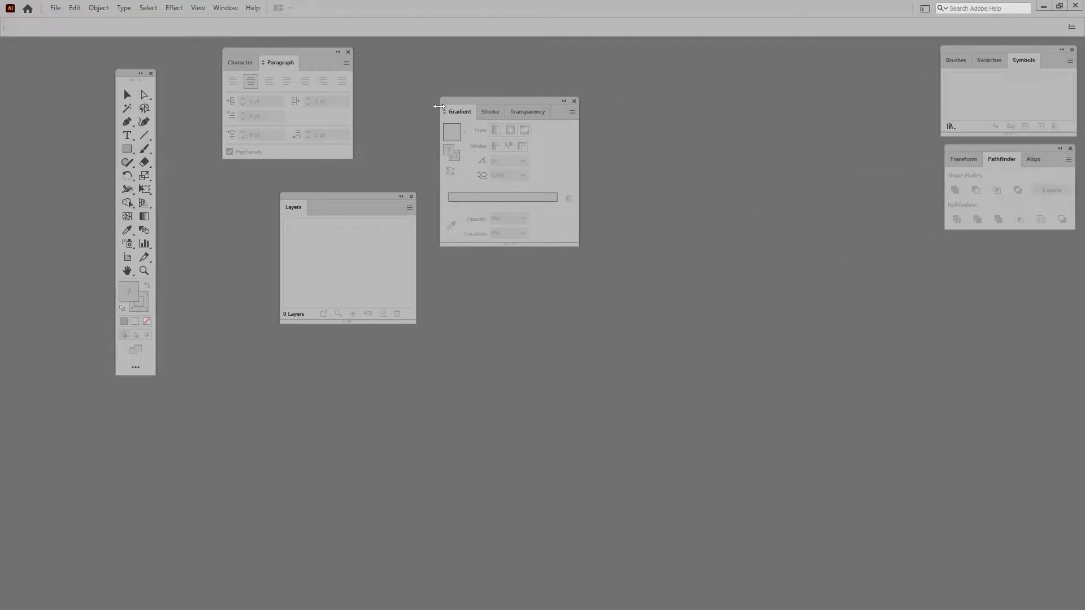
left_click_drag(447, 102, 938, 243)
left_click_drag(295, 199, 954, 408)
left_click_drag(243, 63, 813, 47)
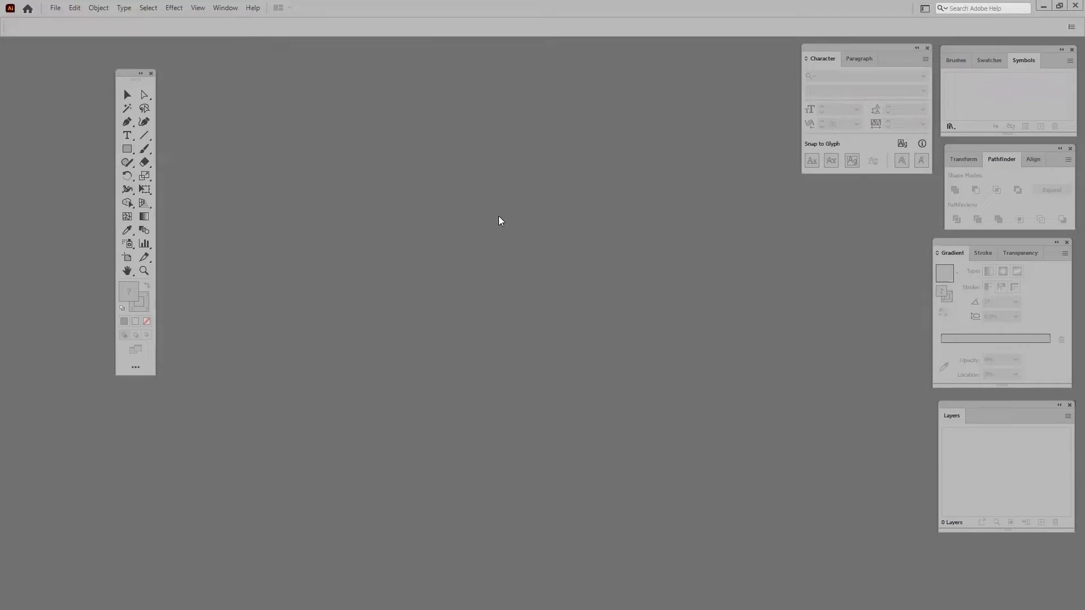
In Preferences > Units, keep Millimeters general, and use Points for stroke and type
left_click(77, 5)
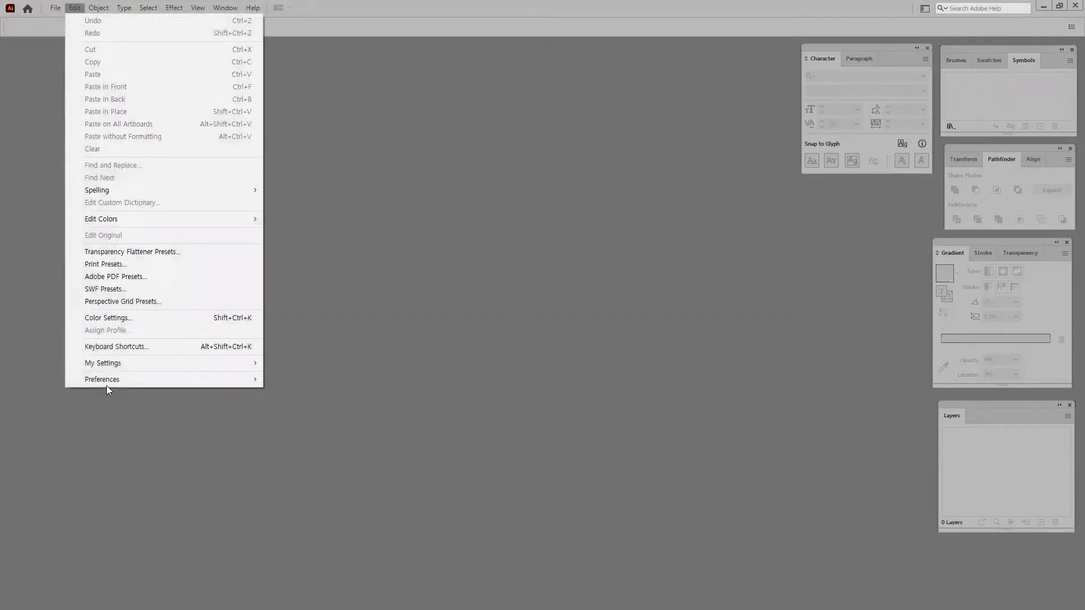
mouse_move(99, 379)
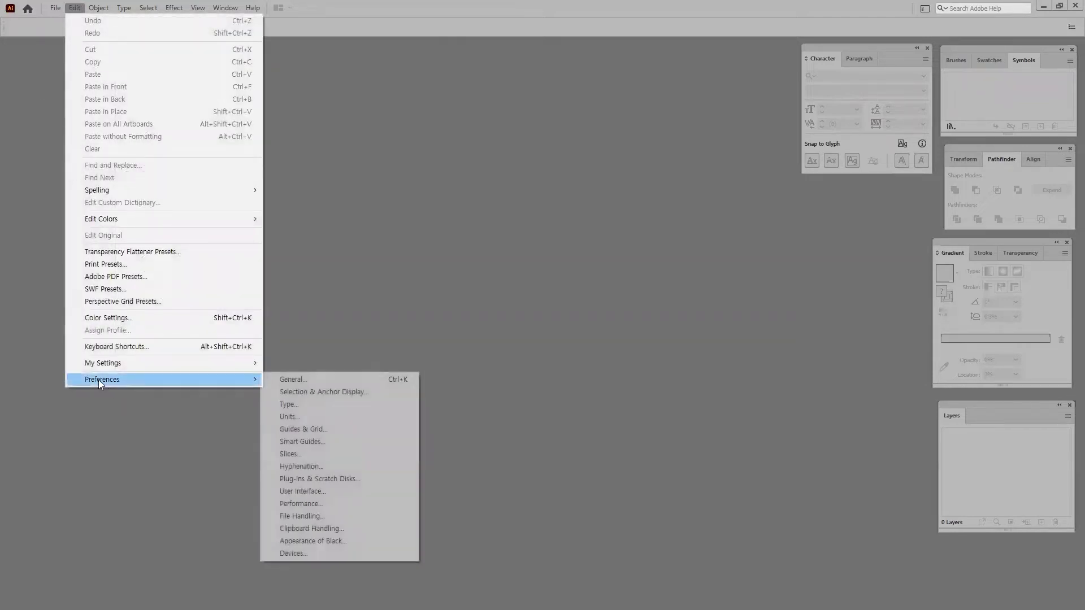
left_click(327, 378)
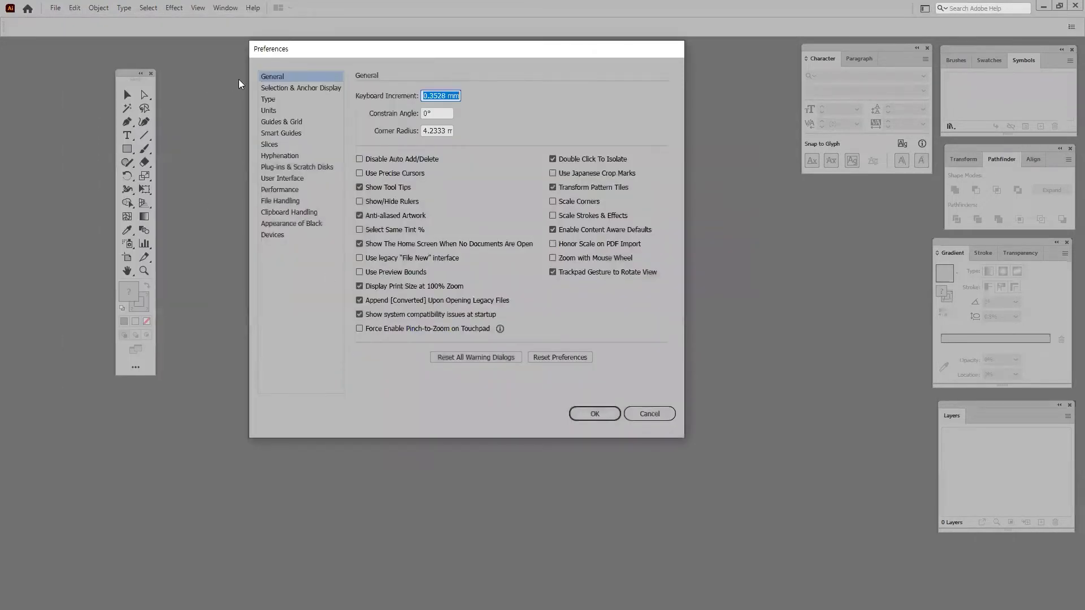
left_click(277, 89)
left_click(276, 100)
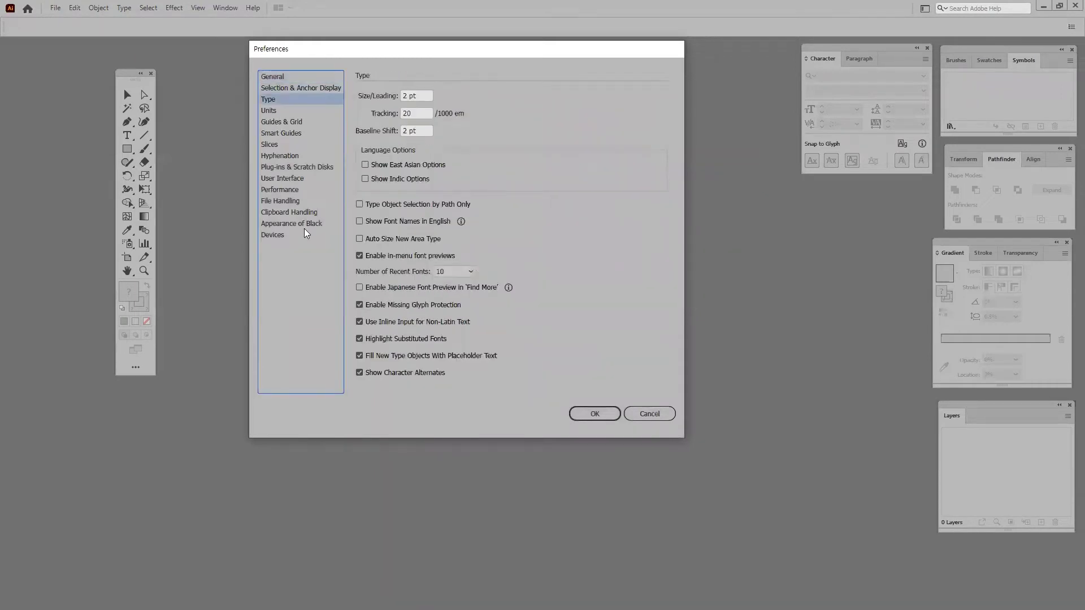
left_click(271, 110)
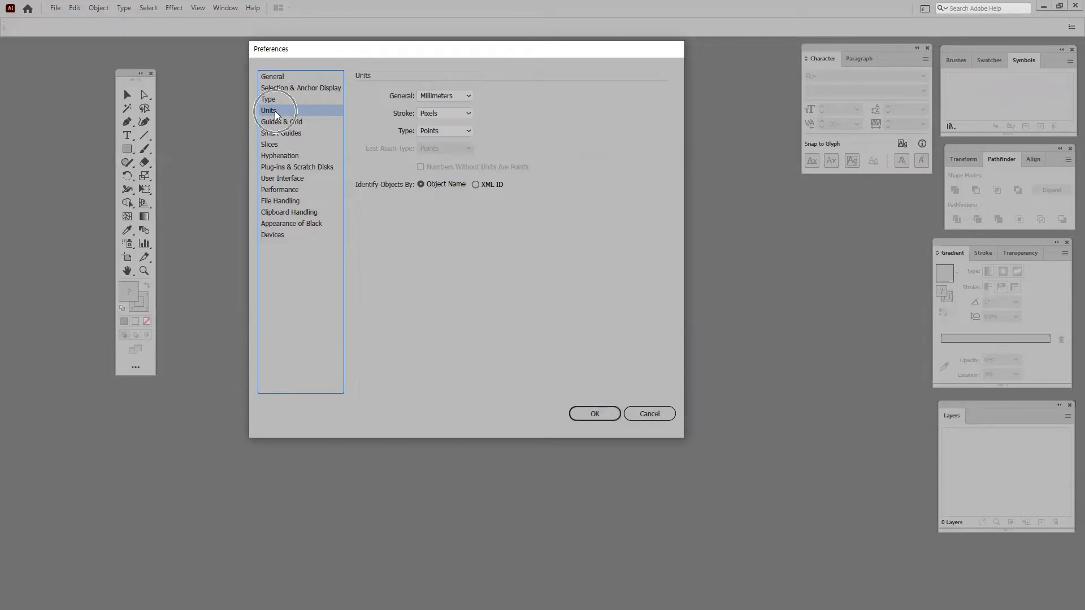
left_click(462, 97)
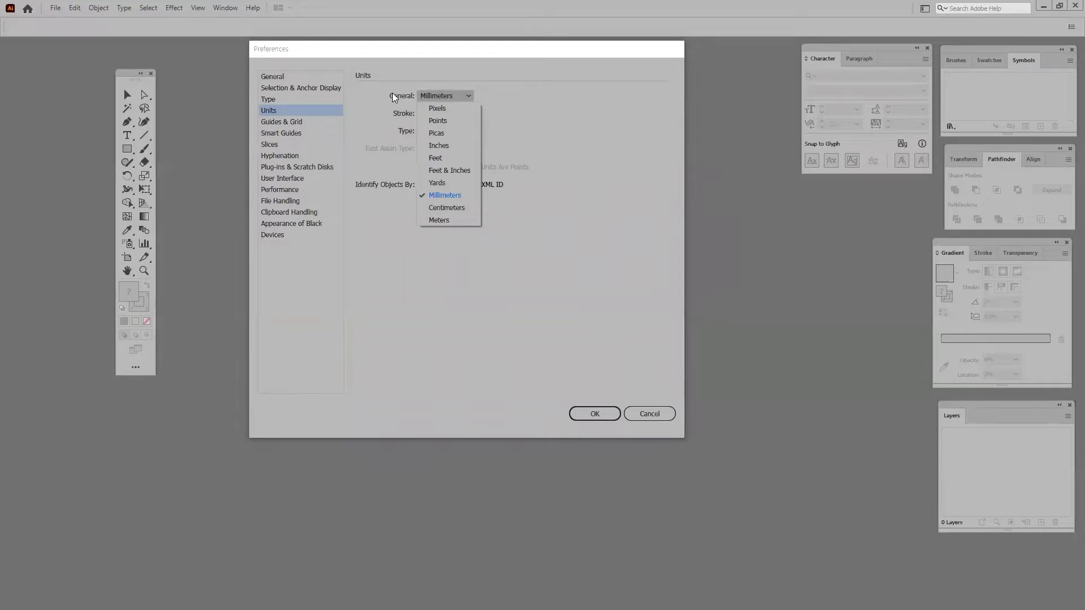
left_click(439, 195)
left_click(429, 114)
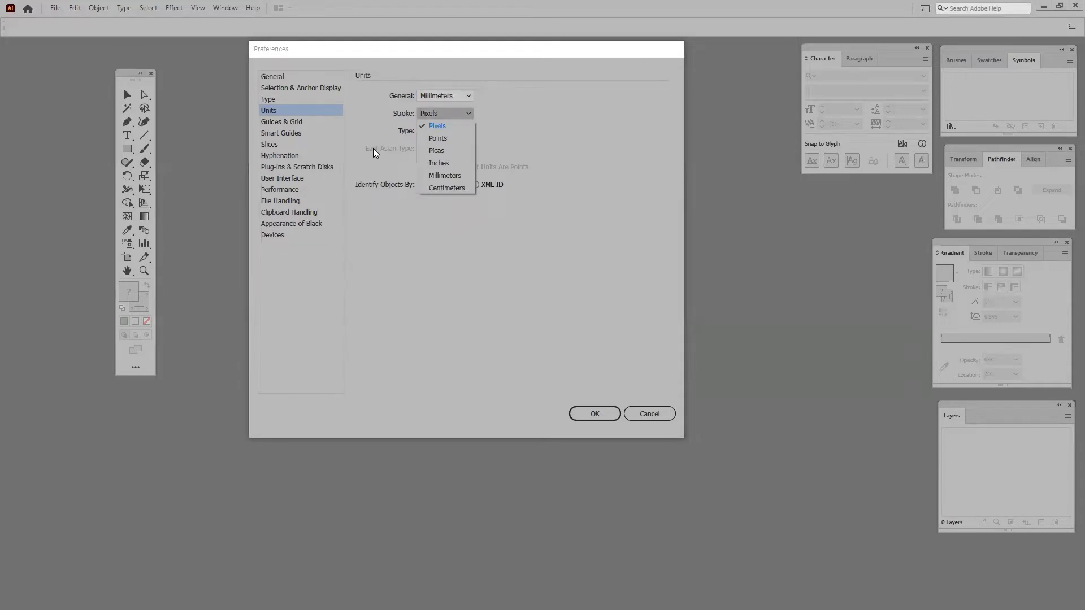
left_click(446, 141)
left_click(417, 133)
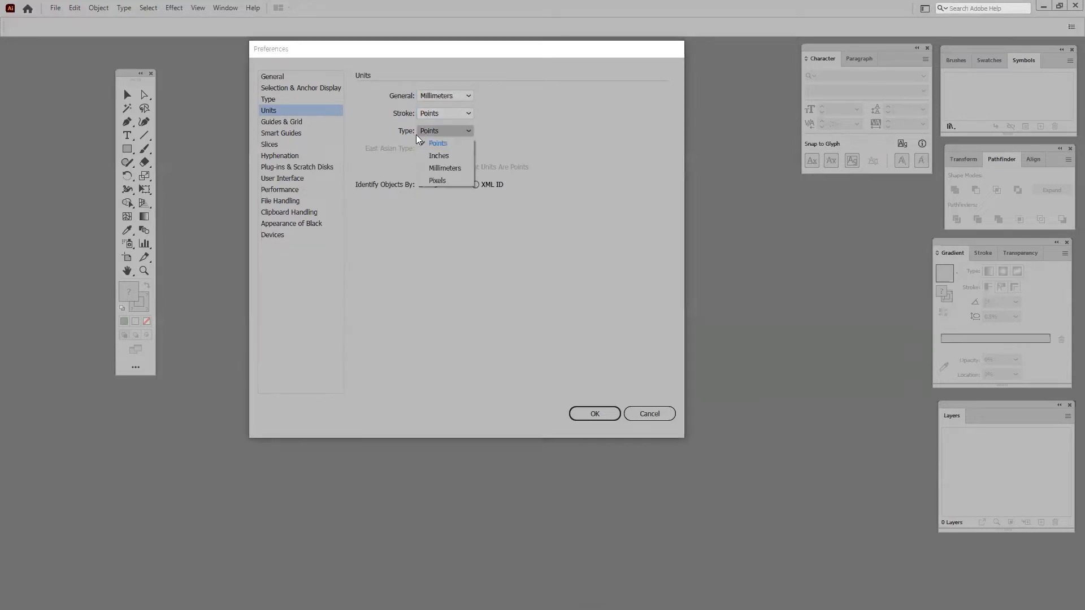
left_click(453, 144)
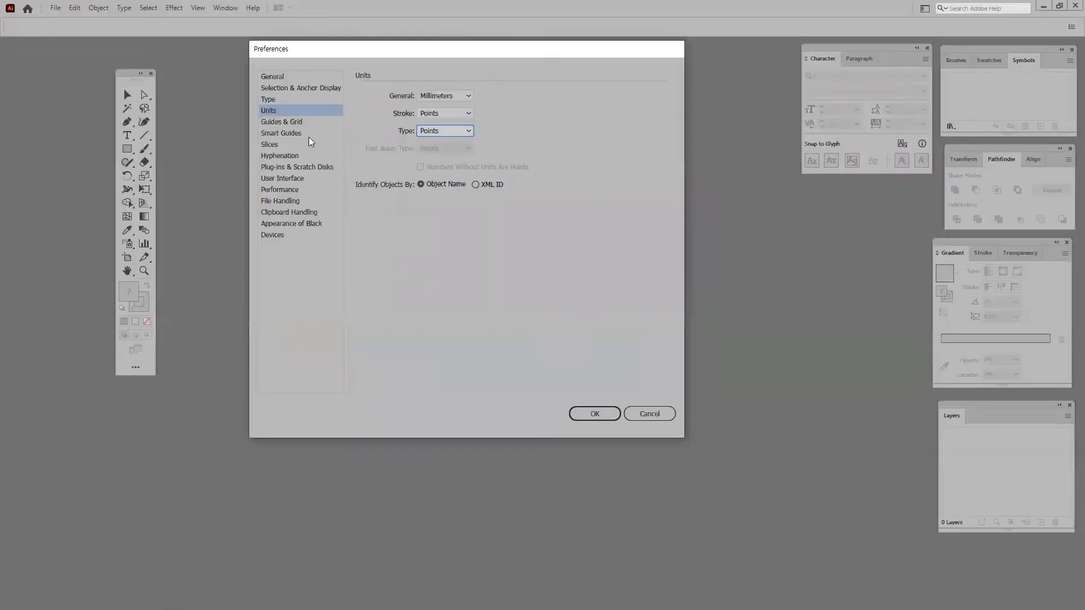
Turn off Measurement Labels in the Smart Guides preferences
left_click(303, 203)
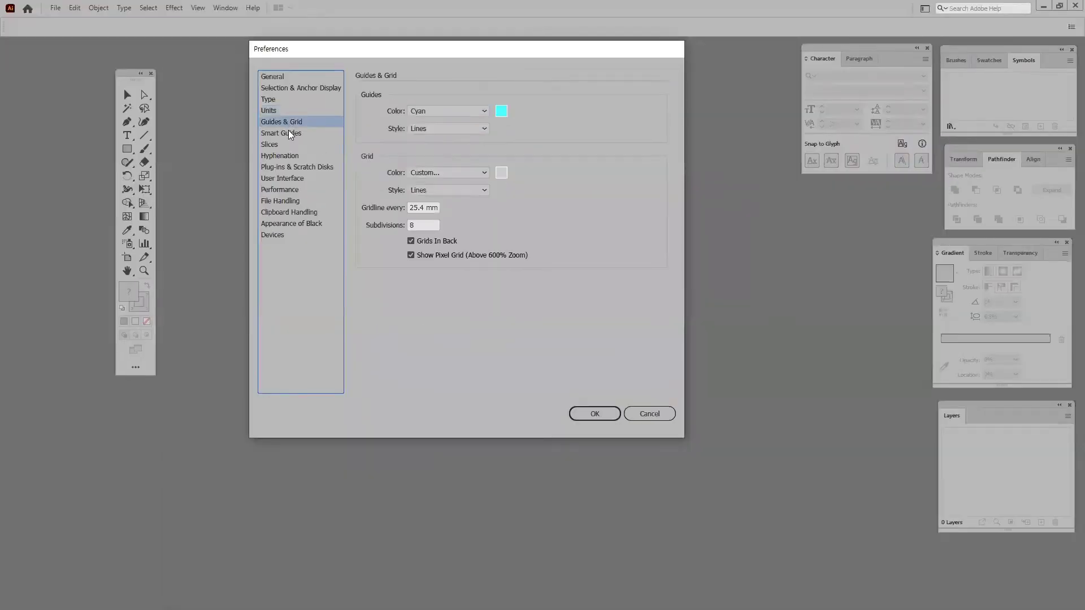
left_click(288, 133)
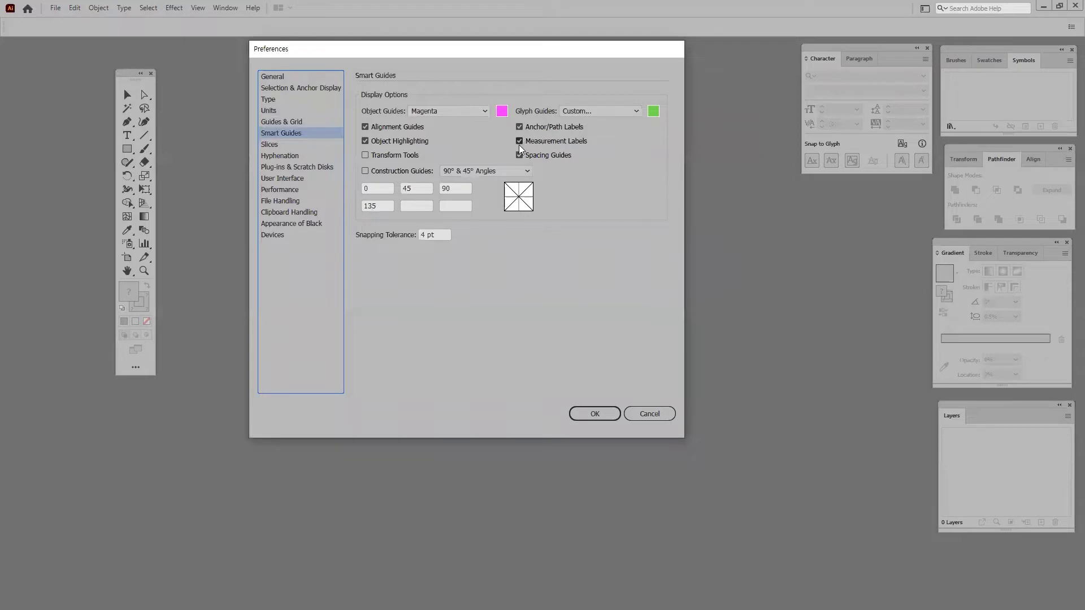
left_click(519, 141)
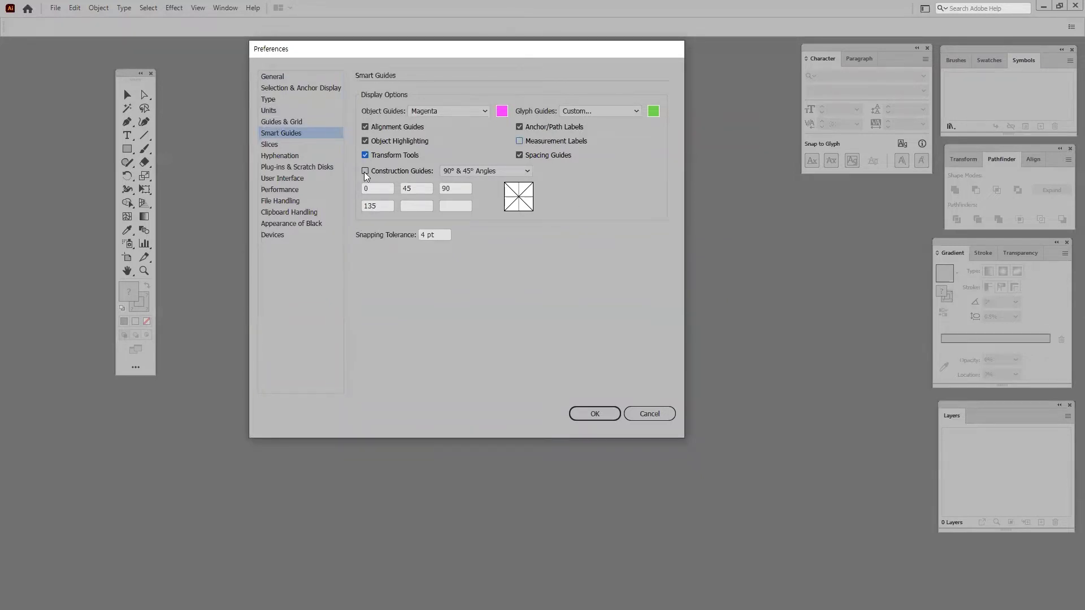
left_click(269, 144)
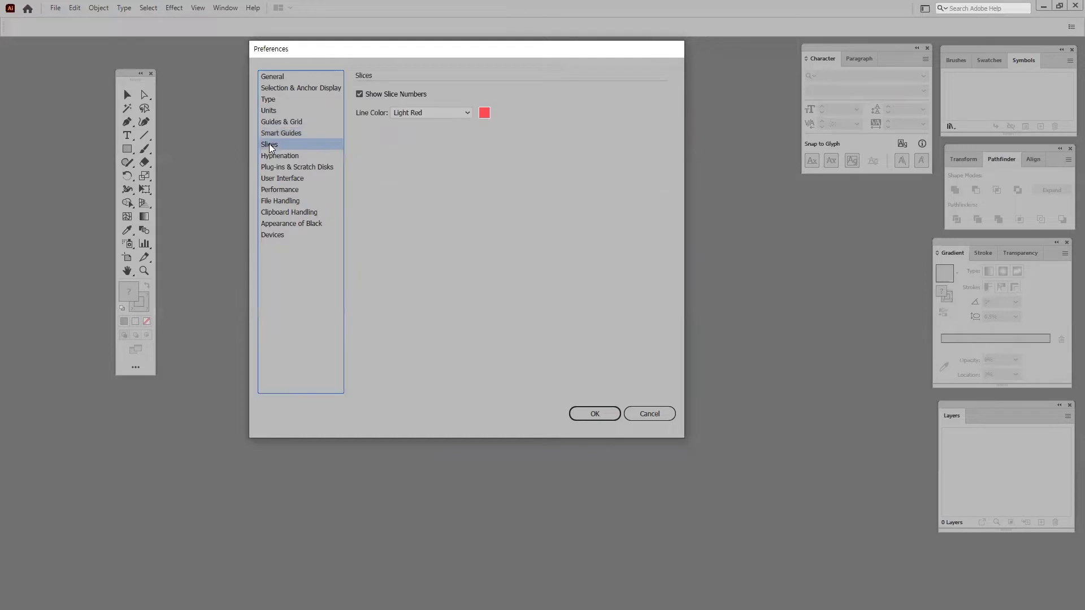
left_click(280, 156)
left_click(264, 168)
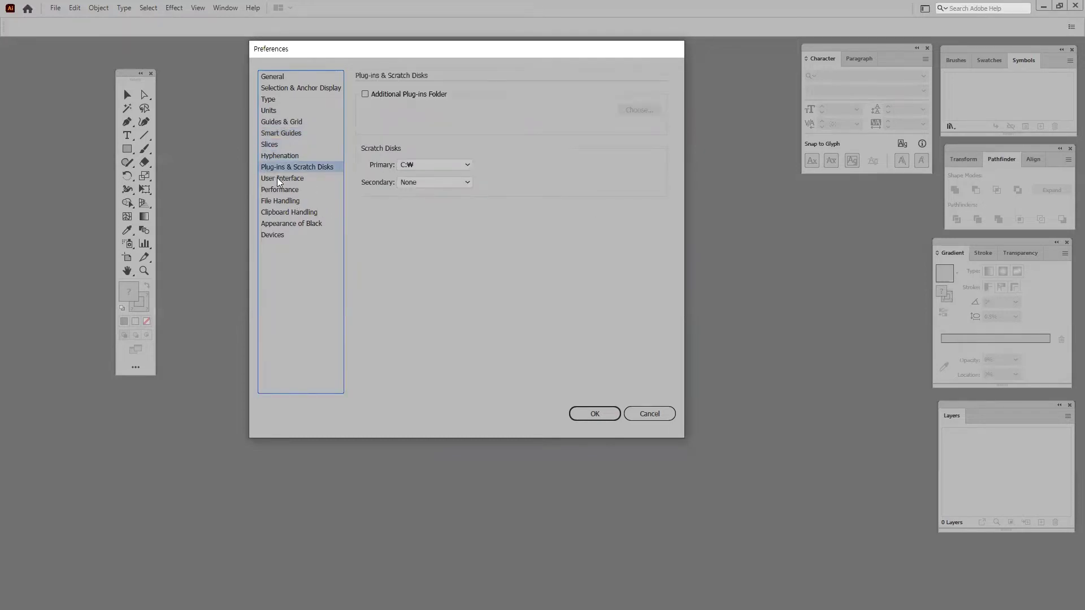
left_click(277, 178)
left_click(288, 189)
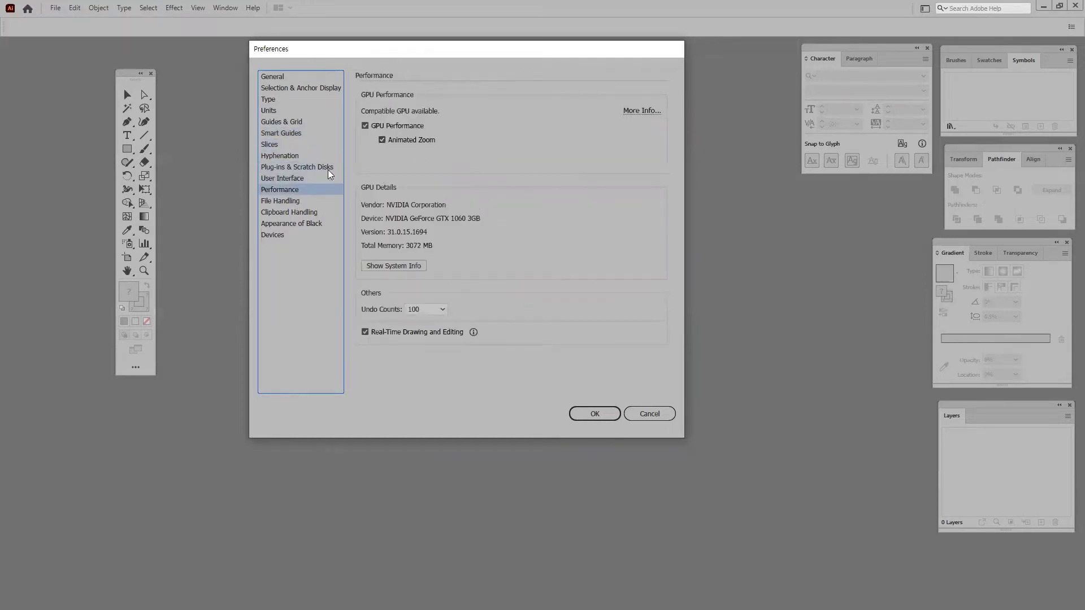
In General preferences, hide the Home Screen, enable the legacy File New dialog, and confirm
left_click(268, 83)
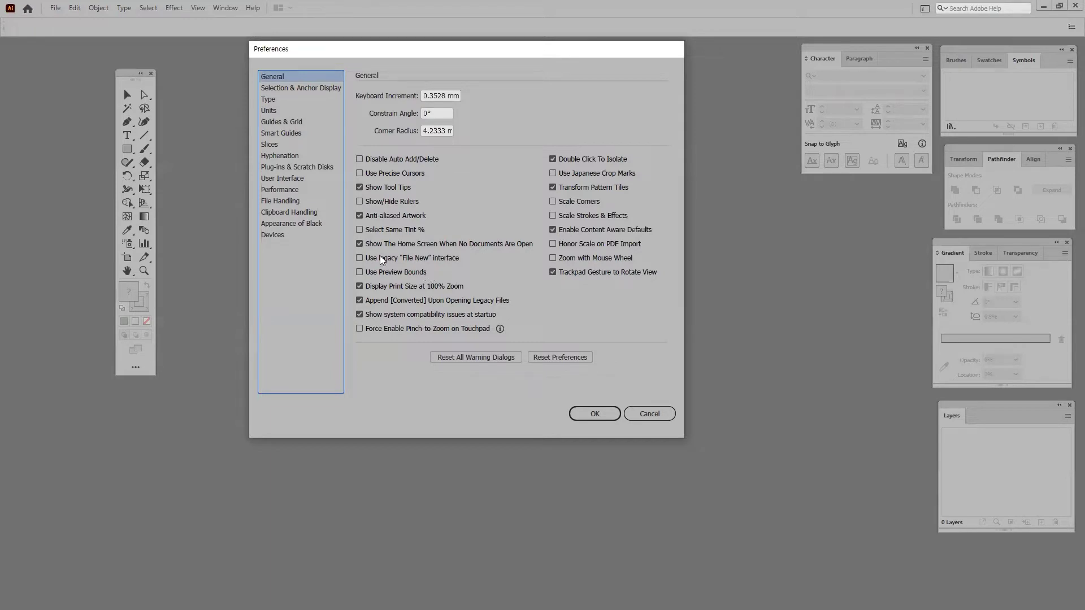
left_click(360, 245)
left_click(359, 258)
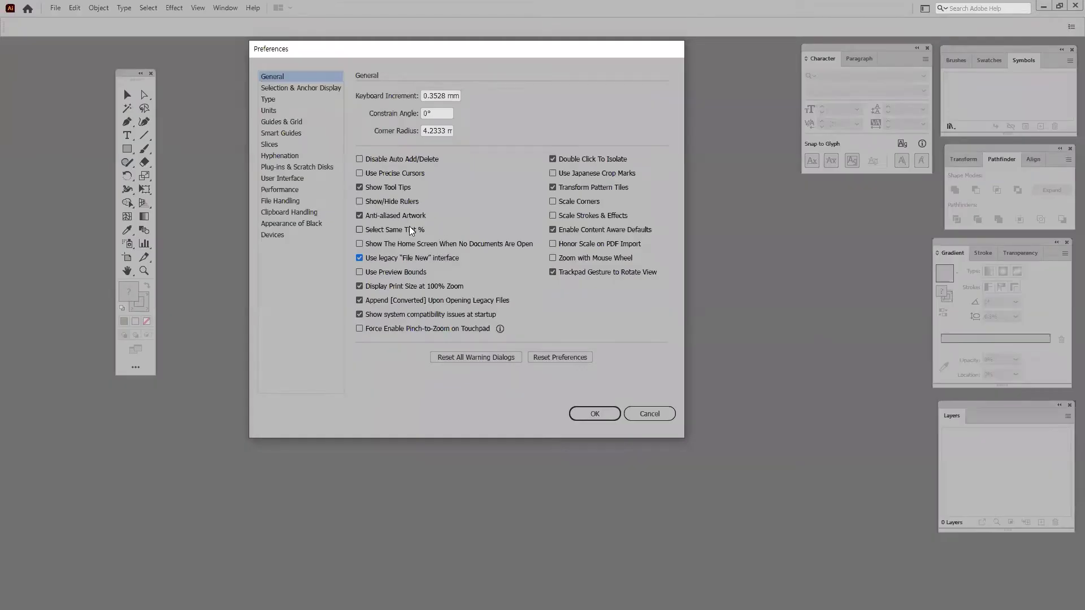
left_click(594, 414)
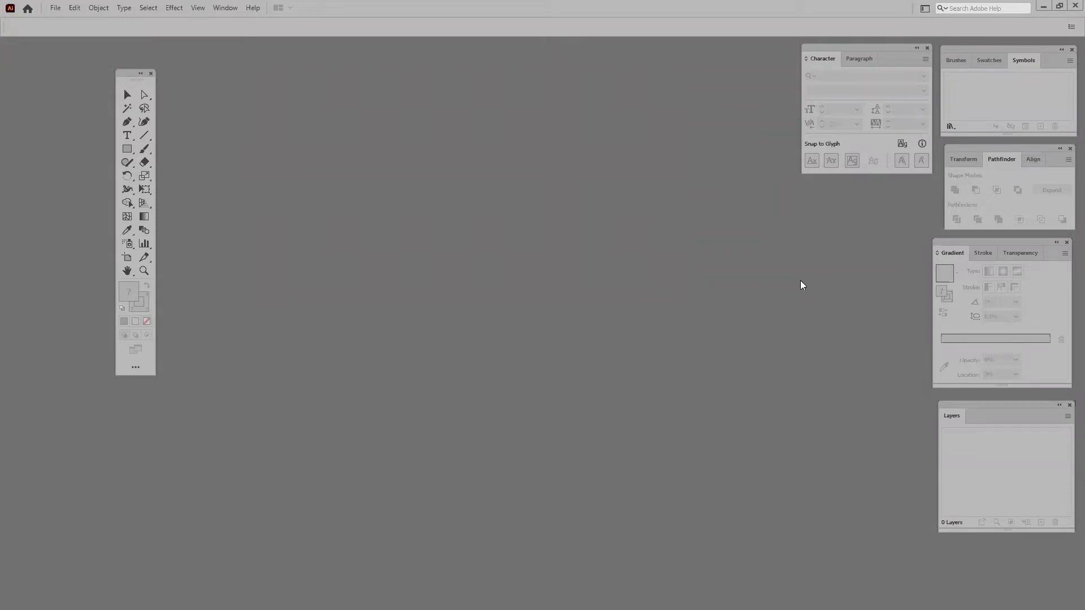
Move the Tools panel toward the centre and restore the Illustrator window down from maximized
left_click_drag(138, 80, 584, 70)
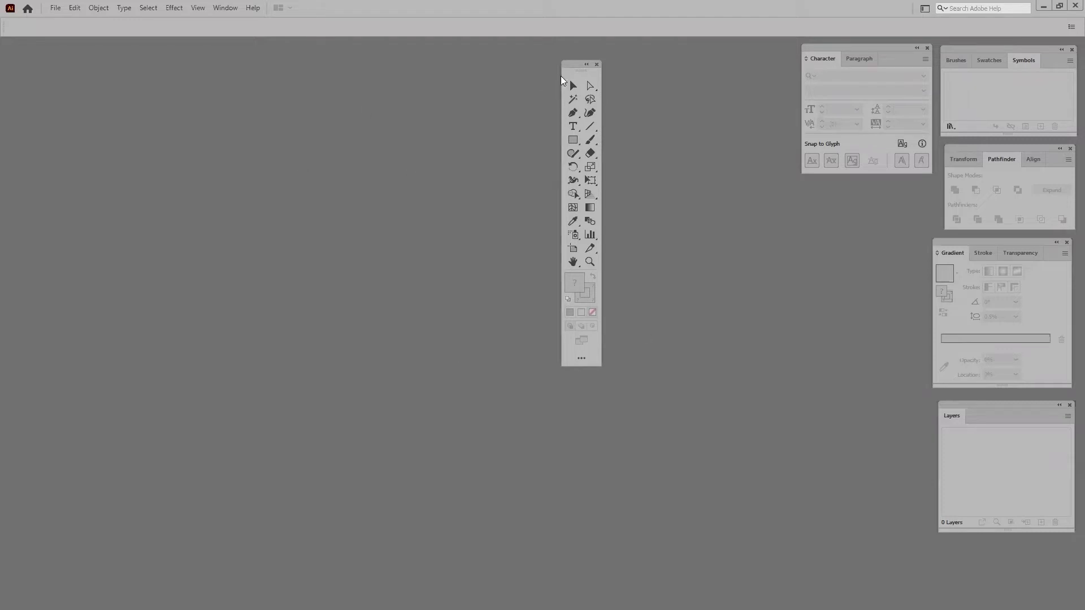
left_click_drag(569, 69, 451, 58)
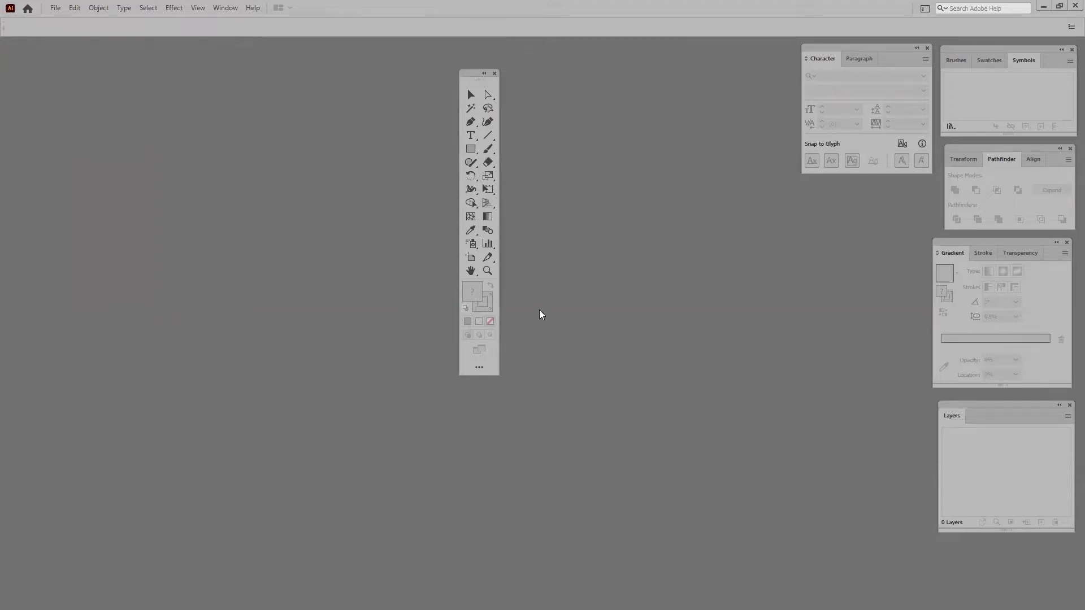
double_click(465, 7)
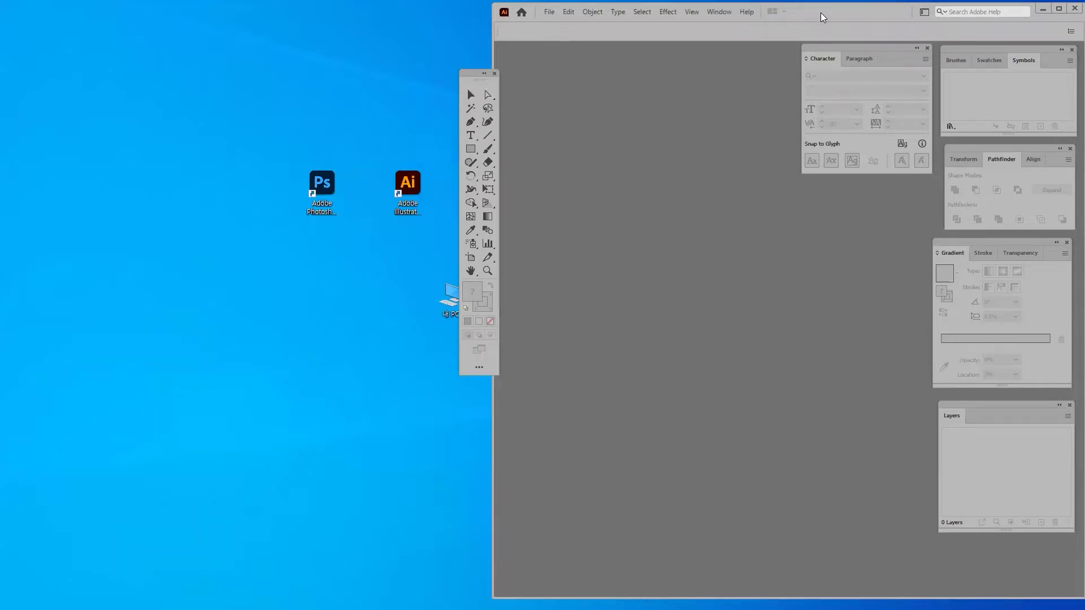
left_click_drag(821, 13, 818, 13)
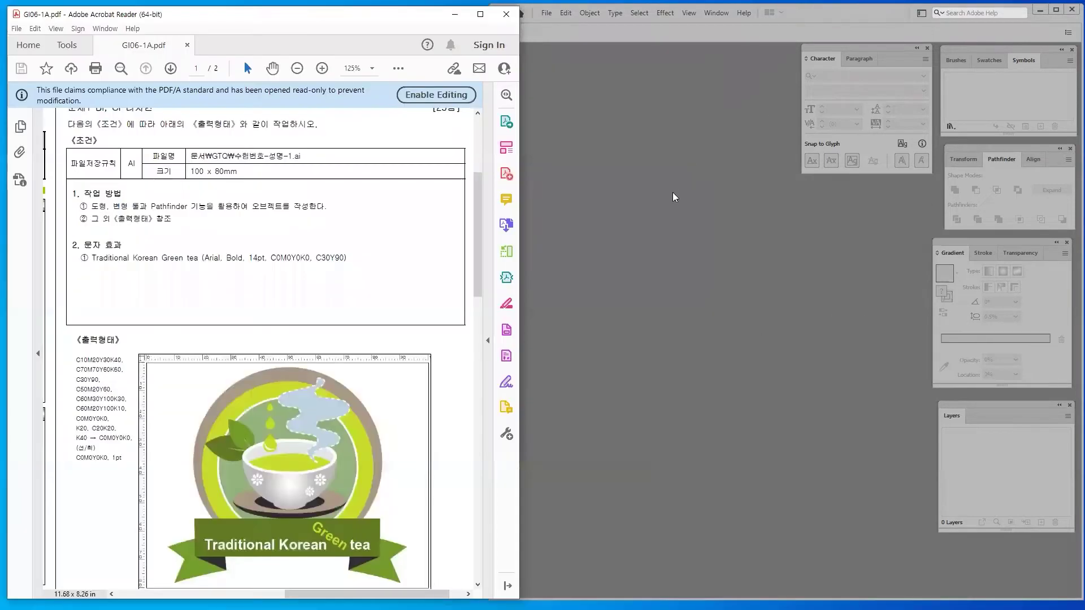
Bring the Acrobat task sheet forward, narrow its window and collapse the navigation pane
left_click(612, 170)
left_click(289, 19)
left_click_drag(289, 25, 291, 29)
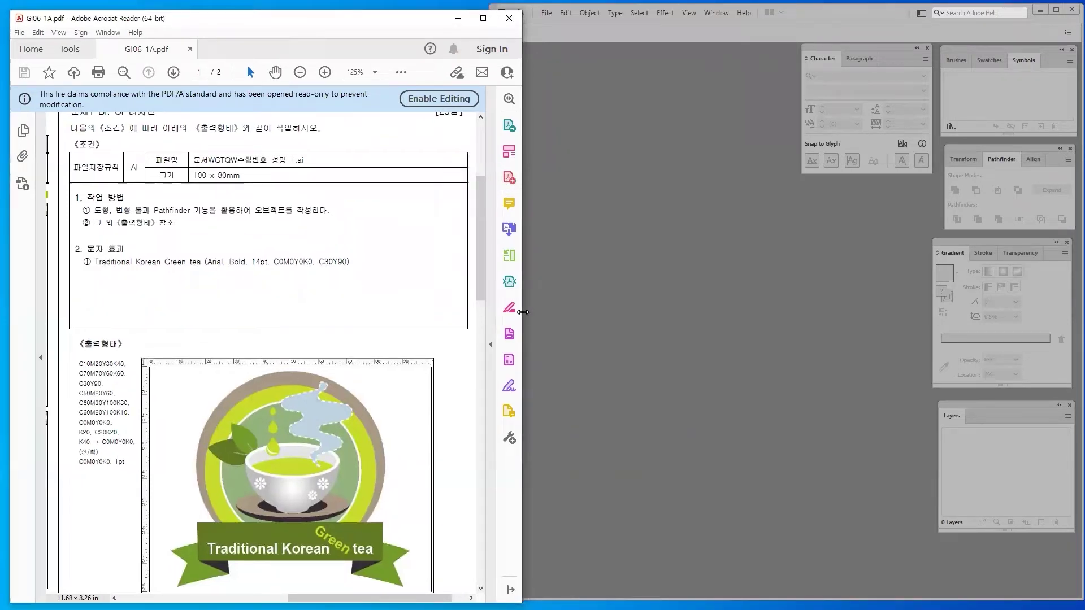
left_click_drag(522, 312, 487, 312)
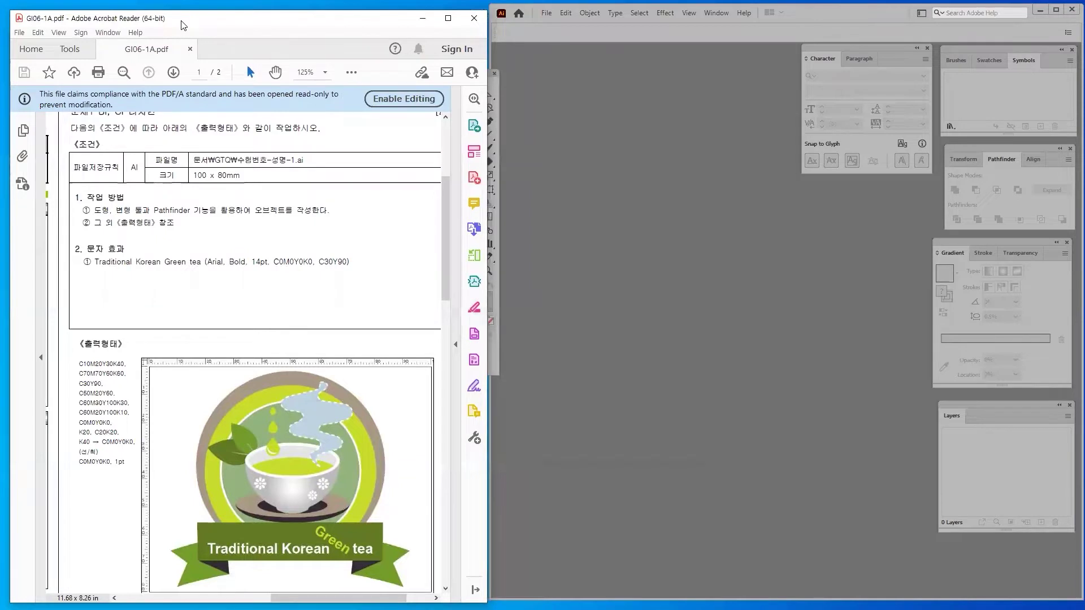
left_click_drag(181, 25, 175, 20)
scroll(156, 303, "up", 1)
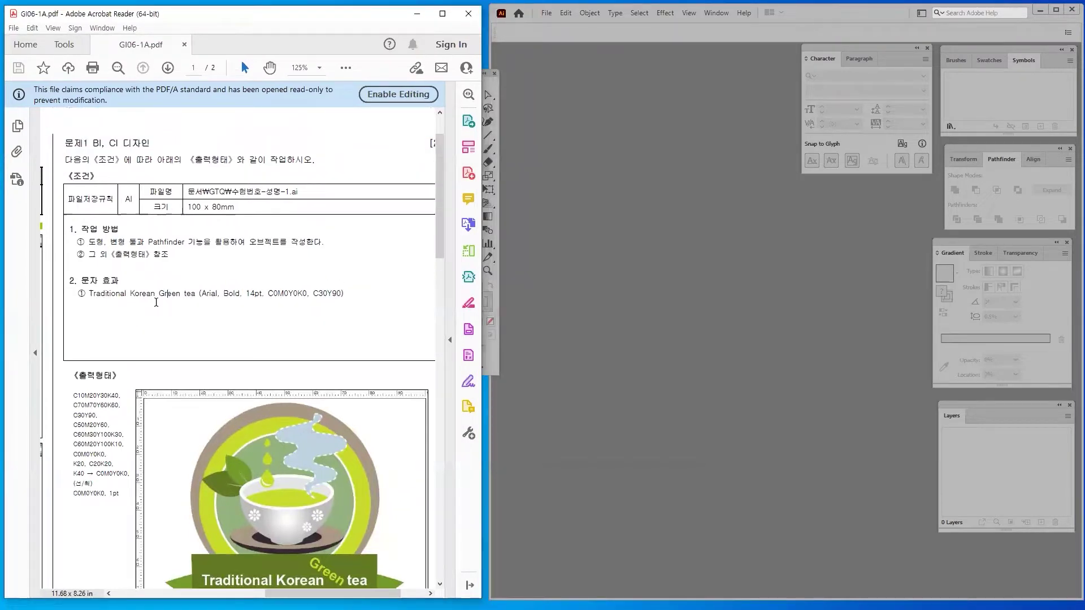
scroll(150, 314, "down", 1)
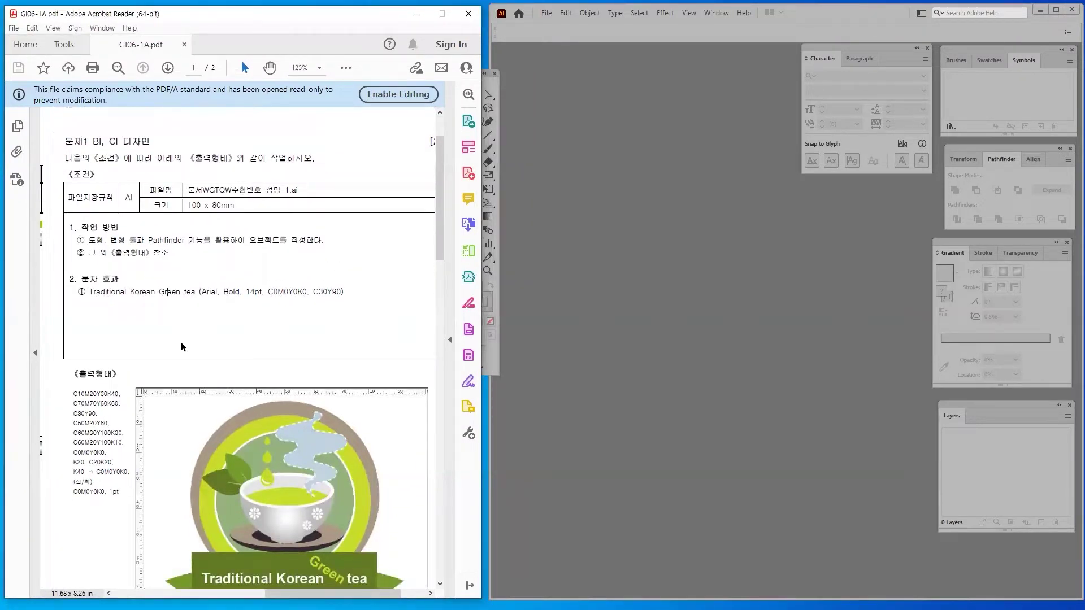
left_click(35, 353)
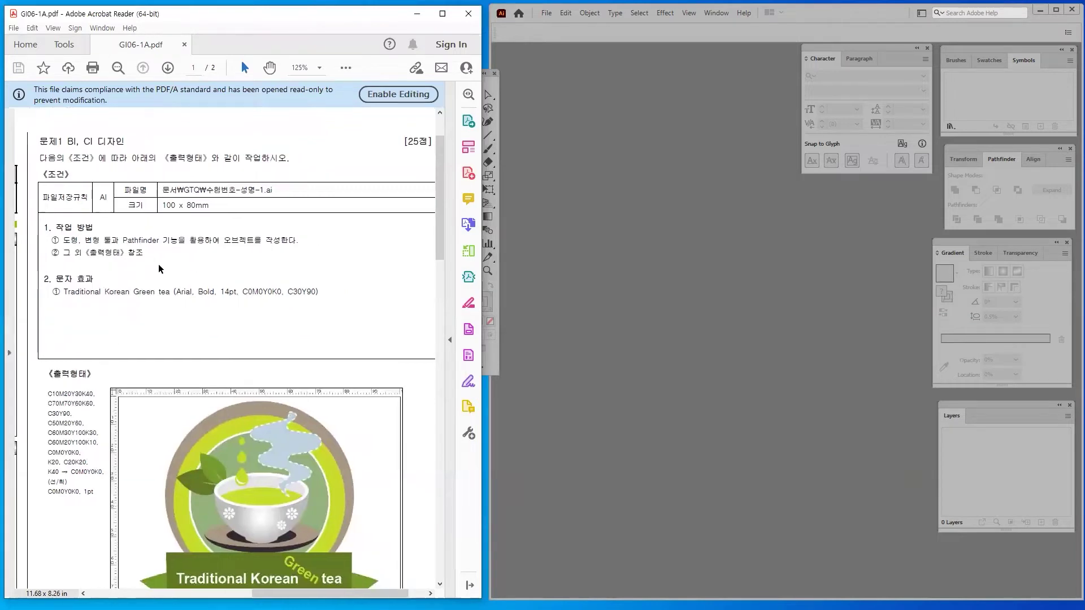
scroll(164, 317, "up", 1)
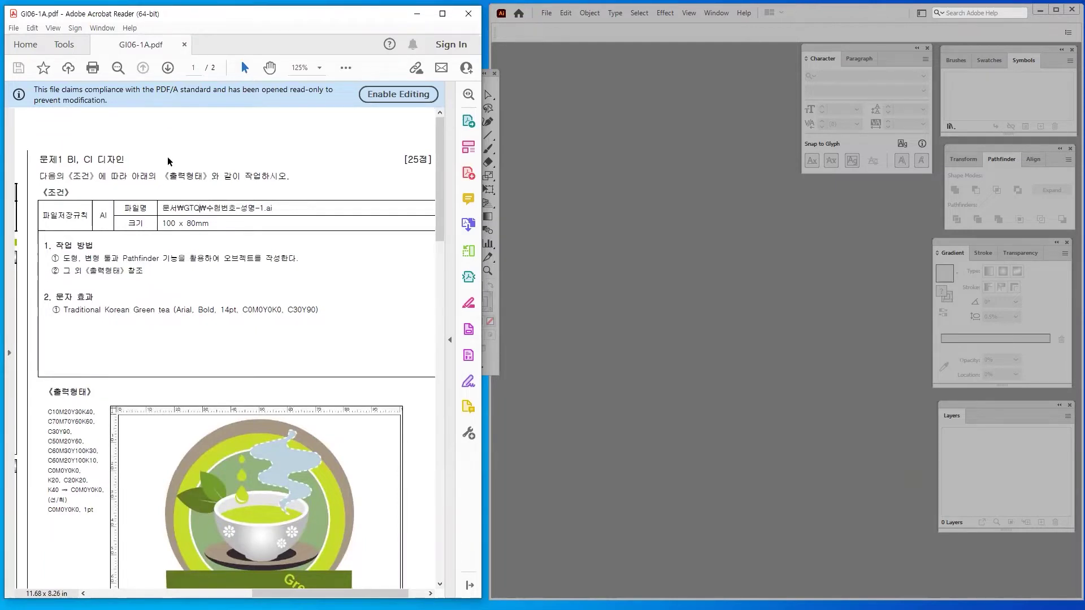
Highlight the BI, CI 디자인 title, output instructions and required 100 x 80mm size in the PDF
left_click_drag(123, 174, 96, 158)
left_click(252, 330)
left_click_drag(40, 159, 131, 161)
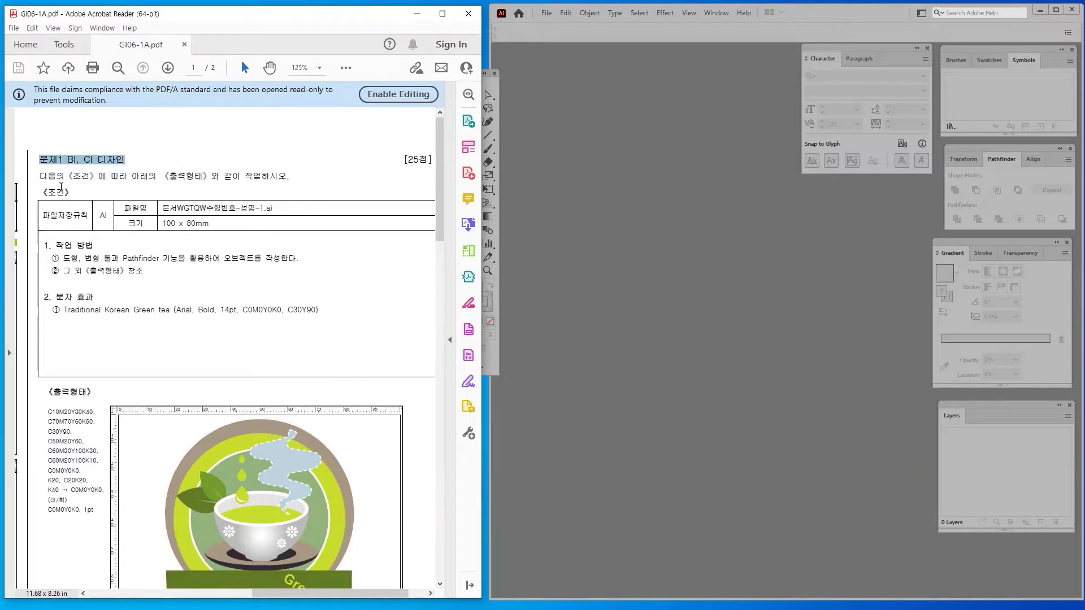
left_click(38, 176)
left_click_drag(64, 159, 126, 161)
left_click(65, 201)
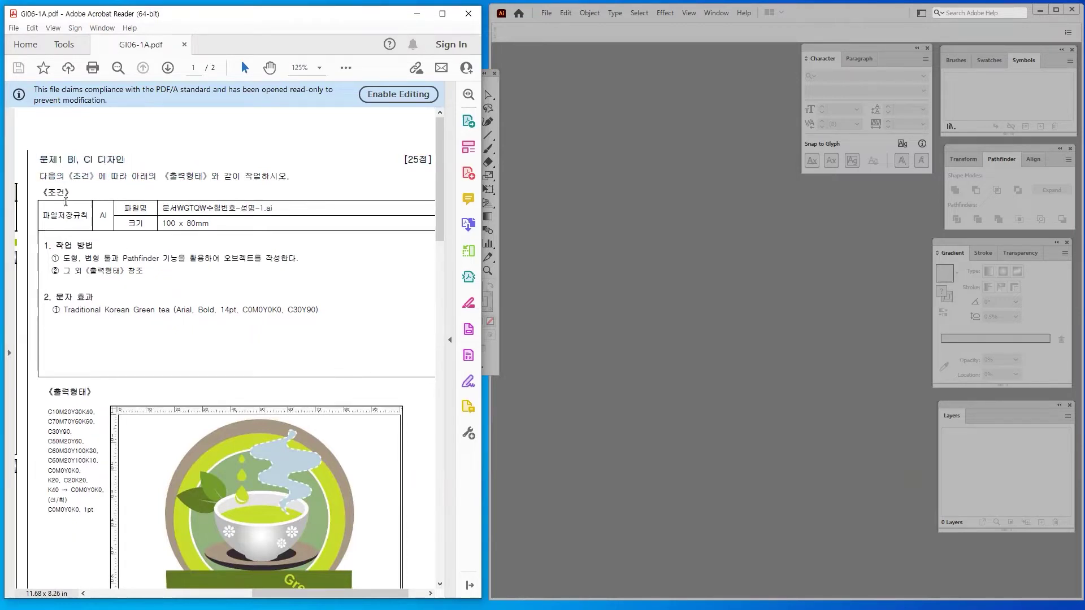
left_click_drag(38, 176, 218, 180)
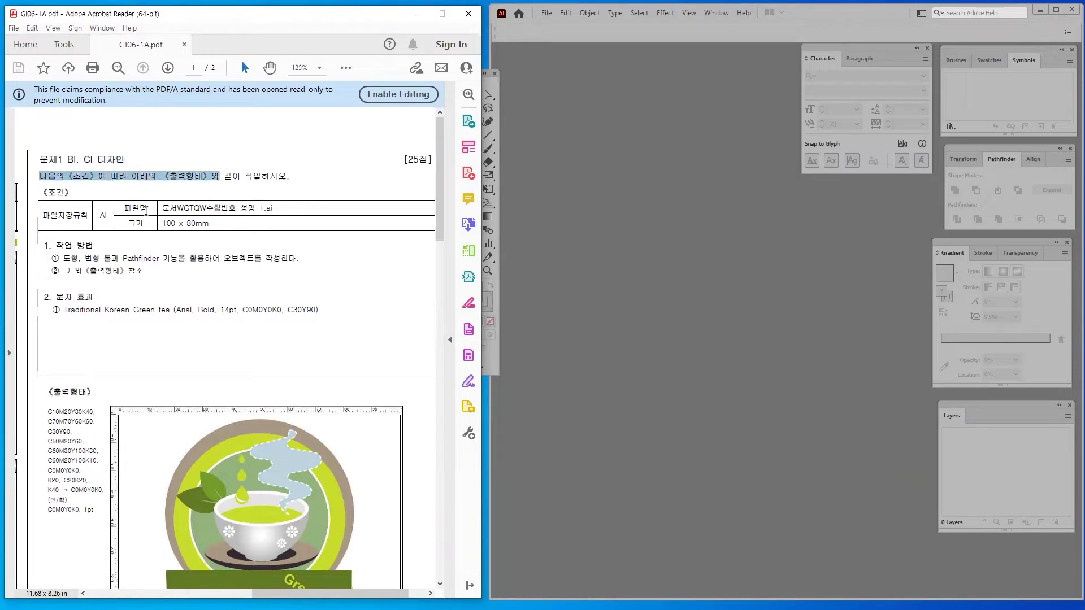
scroll(185, 262, "down", 1)
left_click(163, 199)
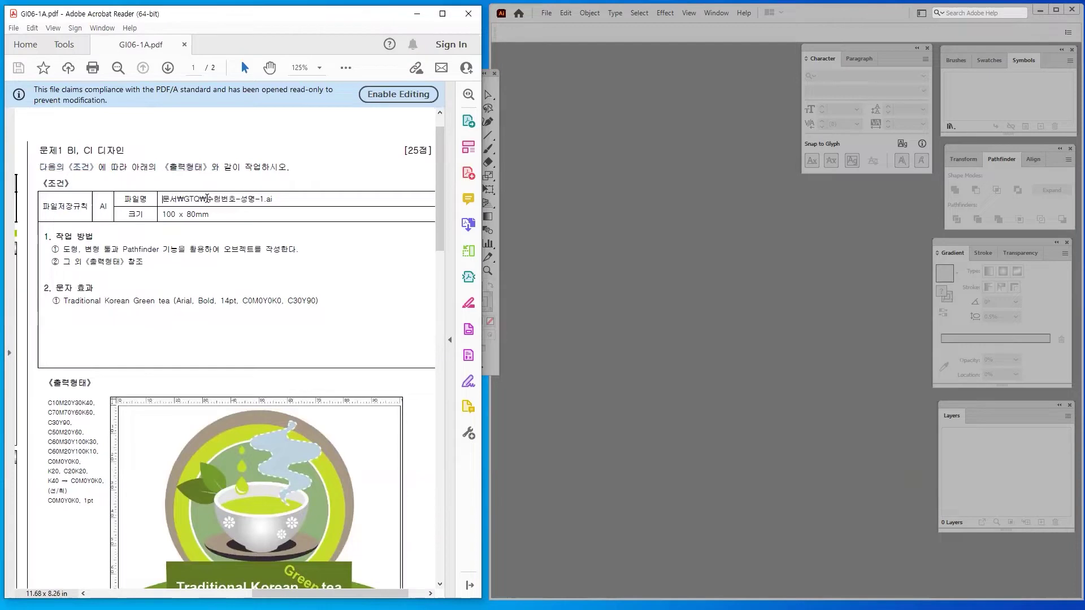
left_click_drag(207, 198, 248, 201)
left_click(248, 202)
left_click_drag(162, 215, 210, 216)
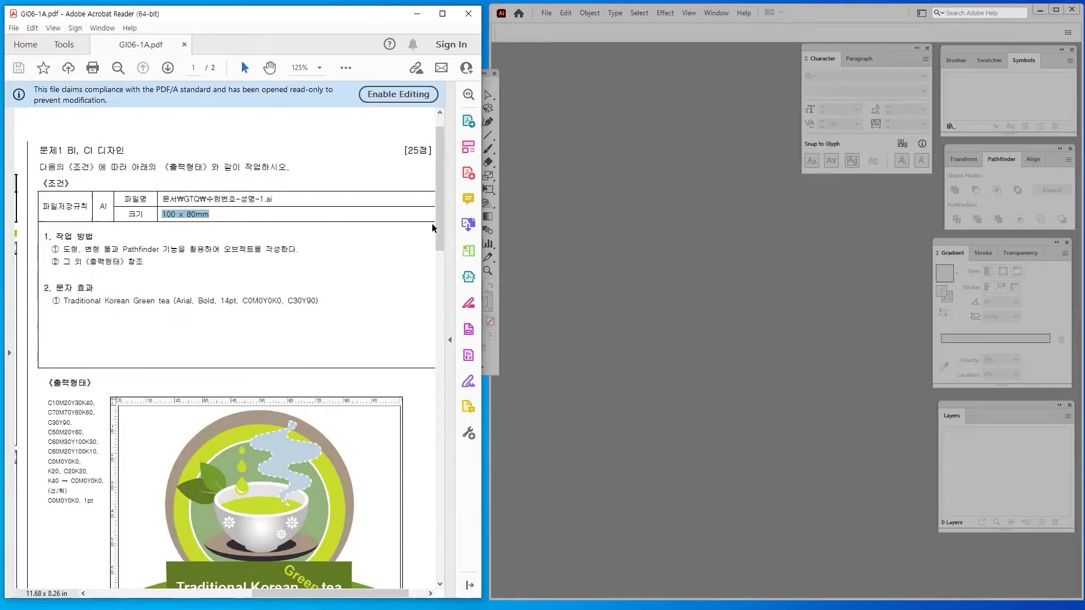
left_click(572, 189)
Through File > New, confirm 100 mm width, 80 mm height, CMYK and High (300 ppi), then OK
left_click(545, 13)
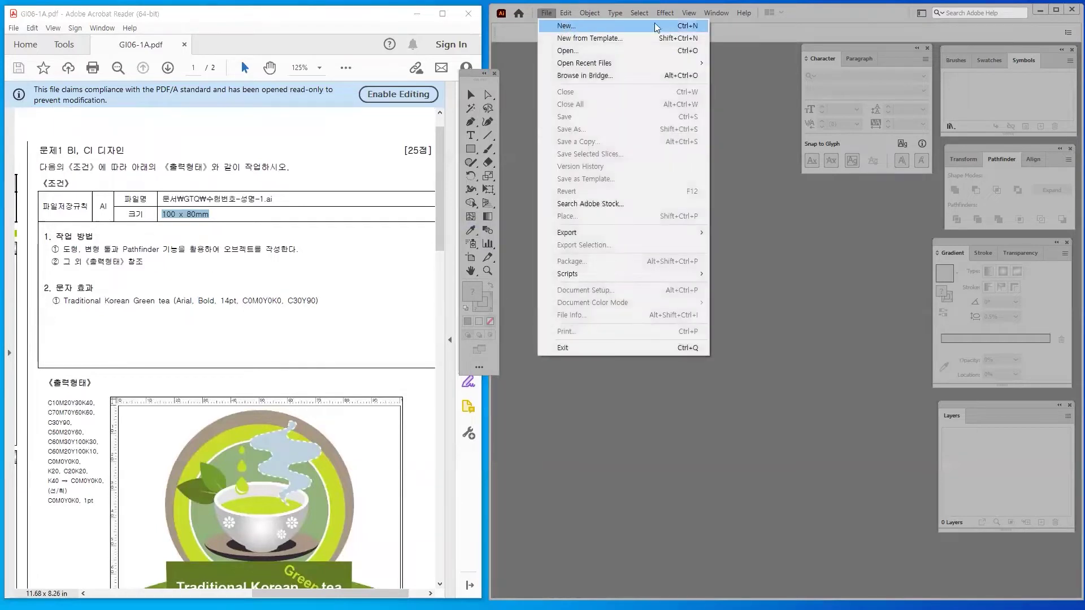
left_click(777, 265)
left_click(546, 14)
left_click(560, 26)
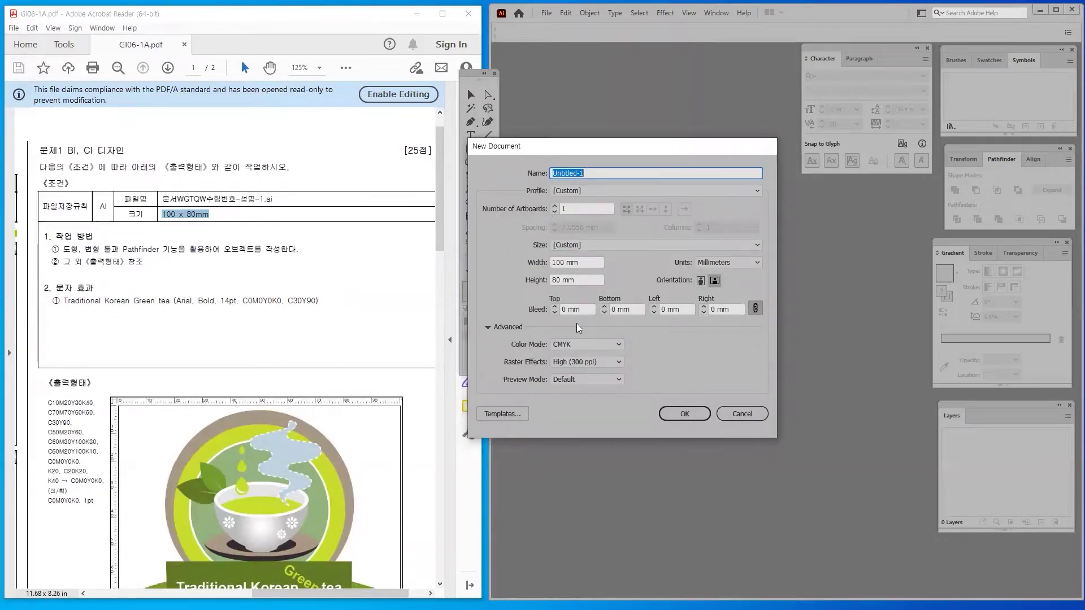
double_click(559, 262)
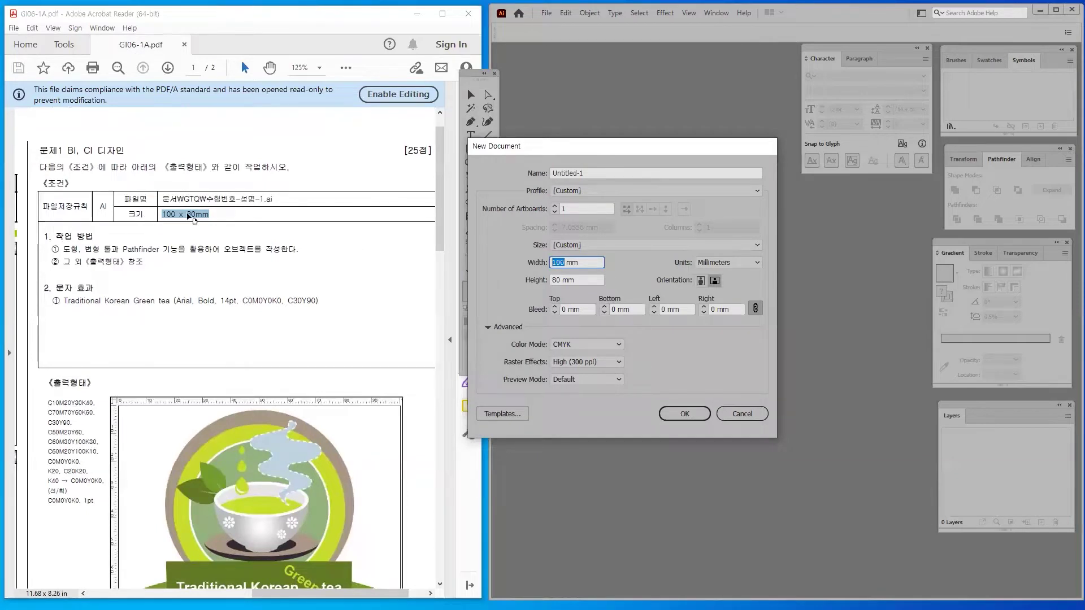
double_click(560, 279)
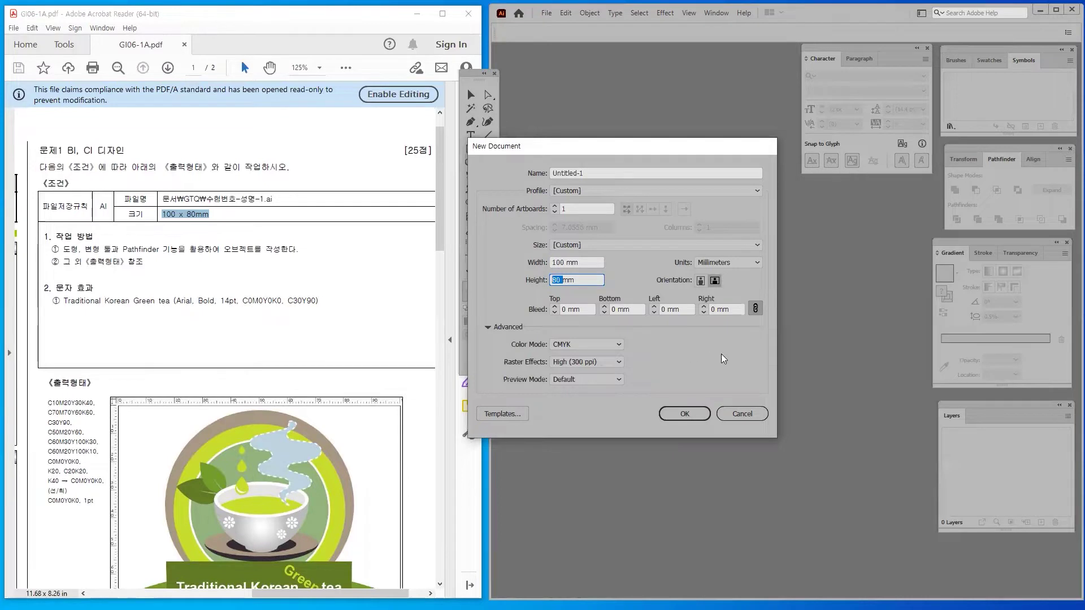
left_click(573, 342)
left_click(582, 358)
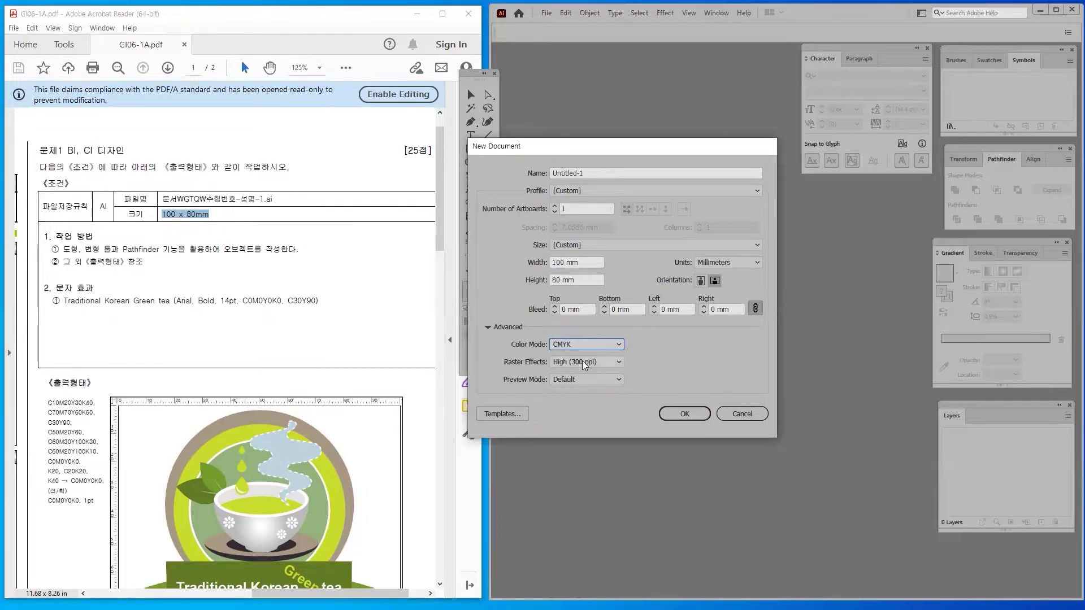
left_click(601, 361)
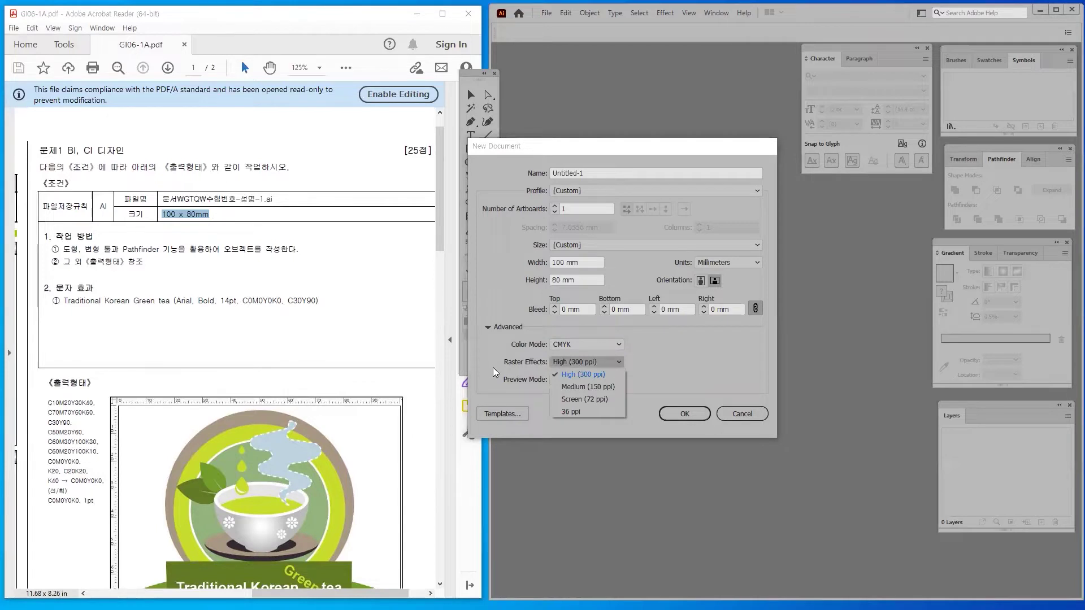
left_click(580, 373)
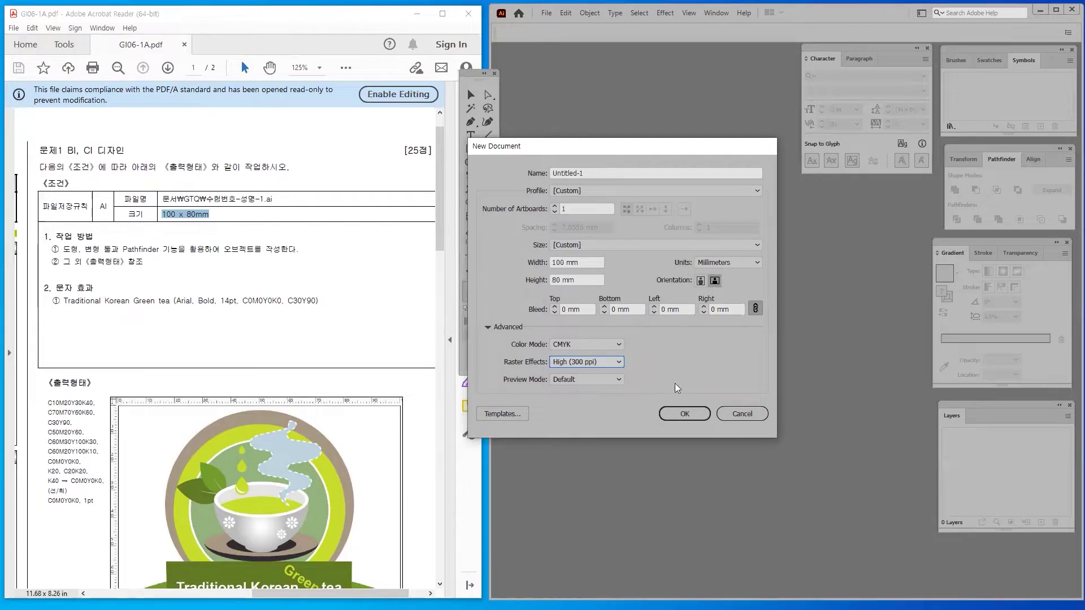
left_click(694, 415)
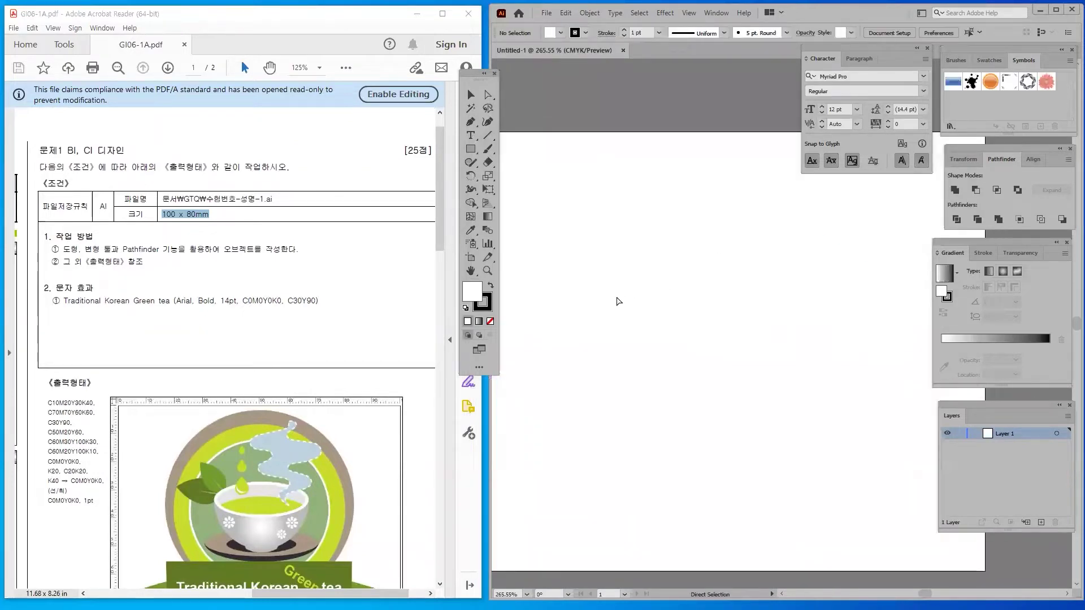
Save the document as an .ai file named with the candidate number, name and -1 suffix
left_click_drag(630, 310, 661, 286)
key("v")
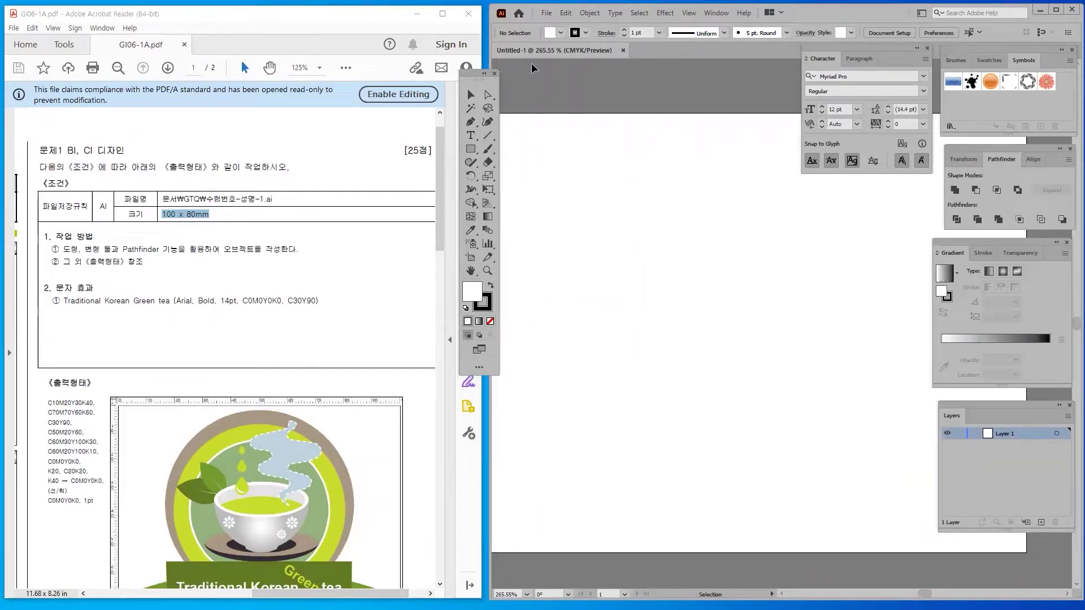
left_click(545, 14)
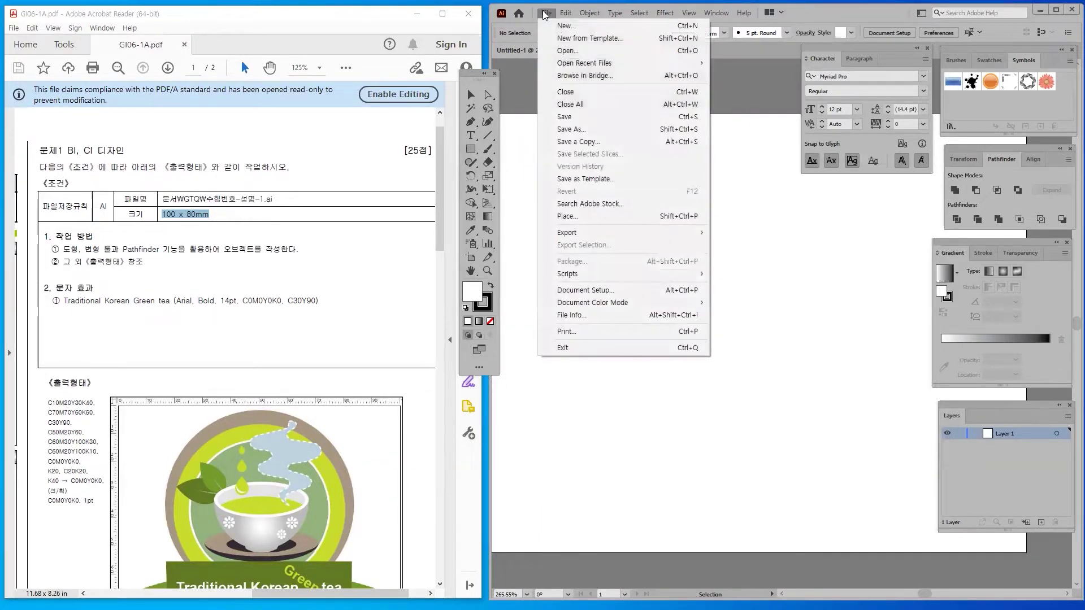
left_click(570, 129)
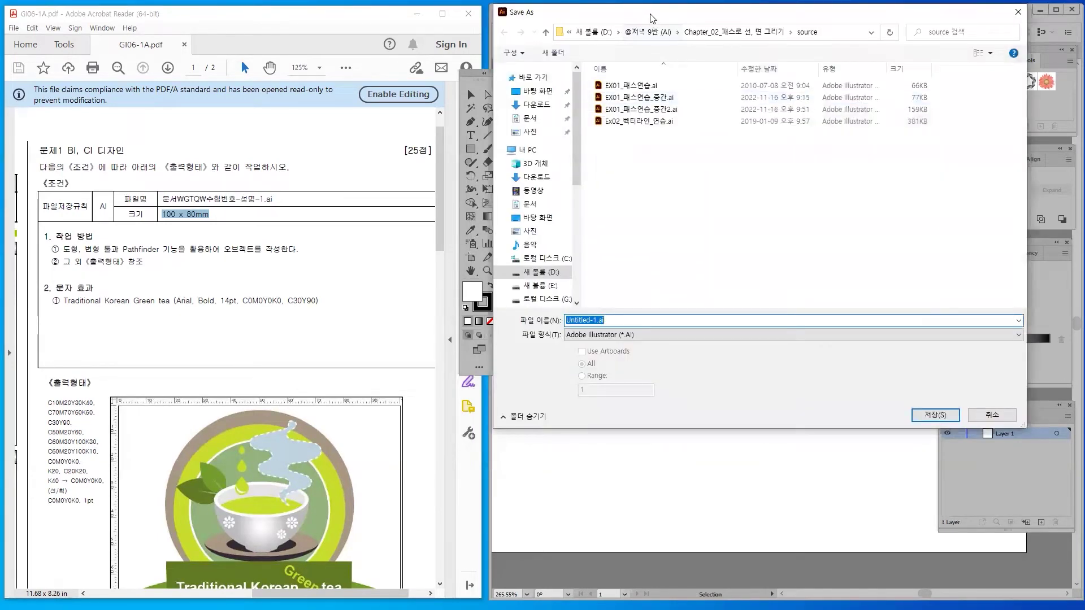
key("Escape")
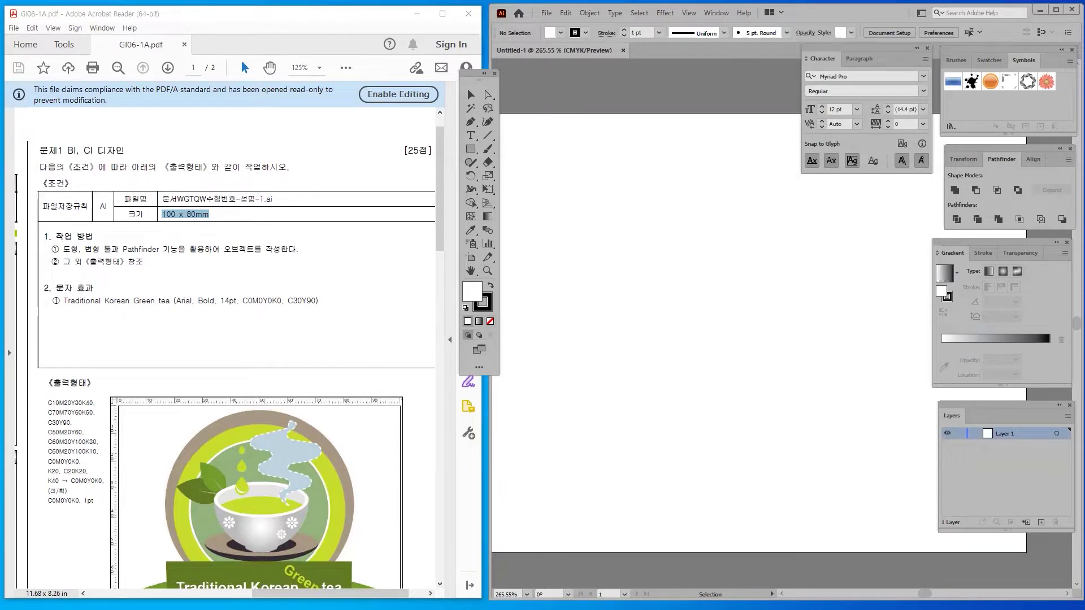
key("ctrl+s")
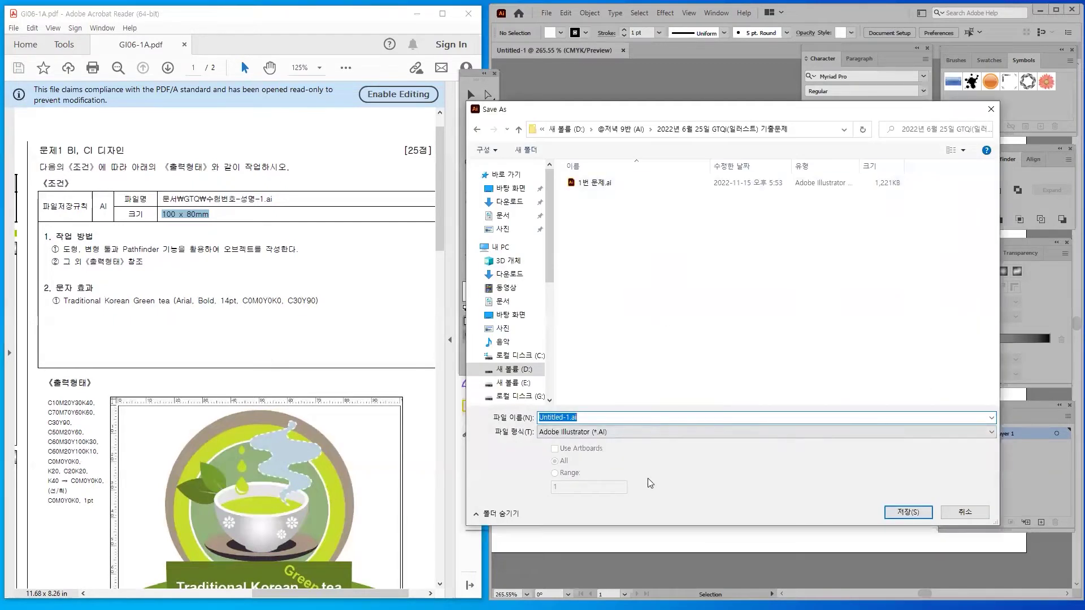
type("G")
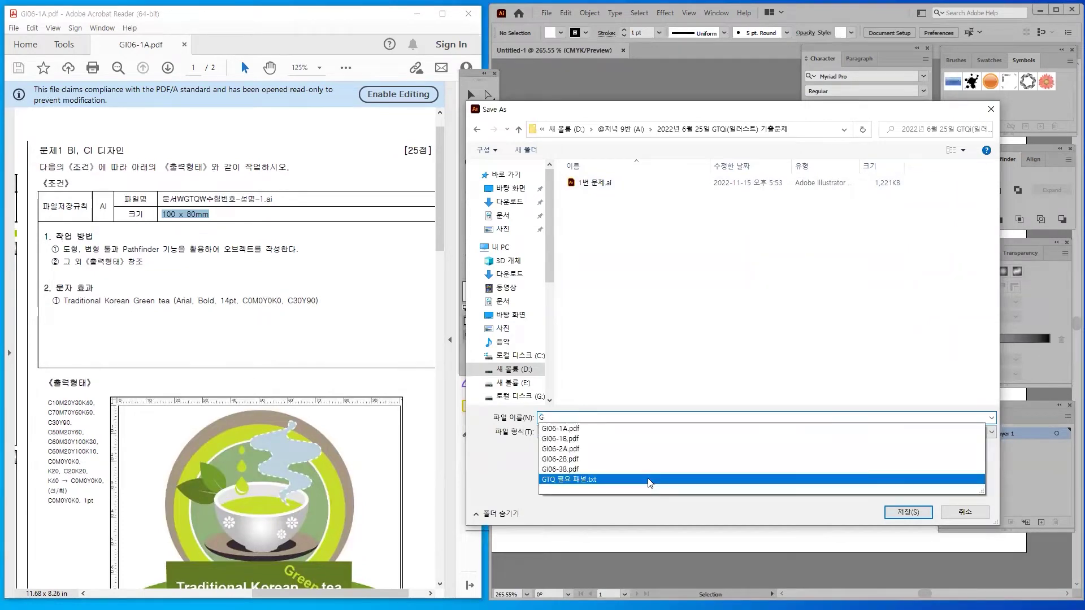
type("123456-")
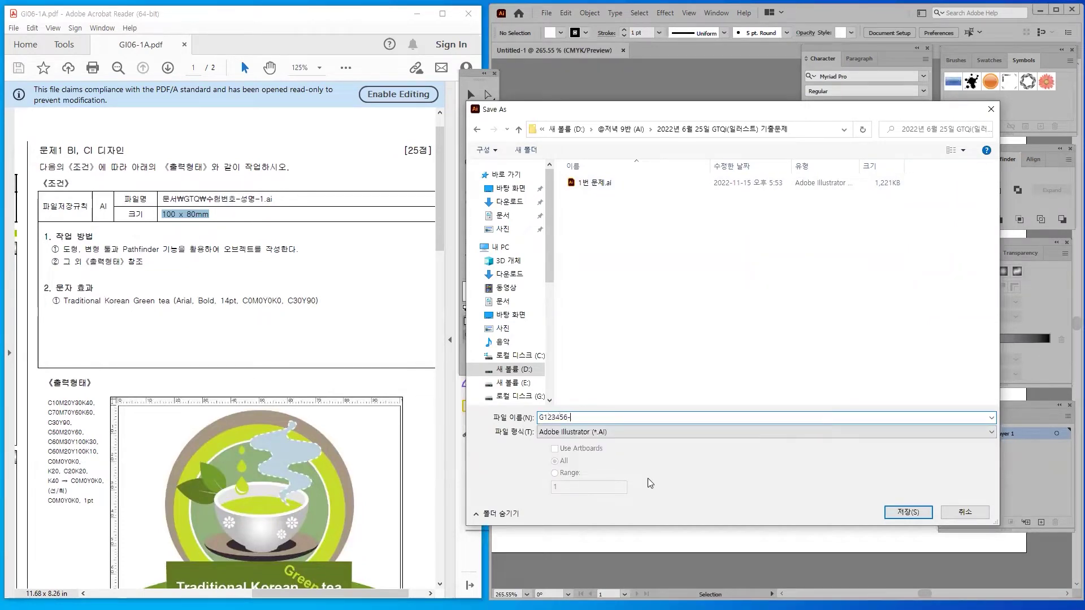
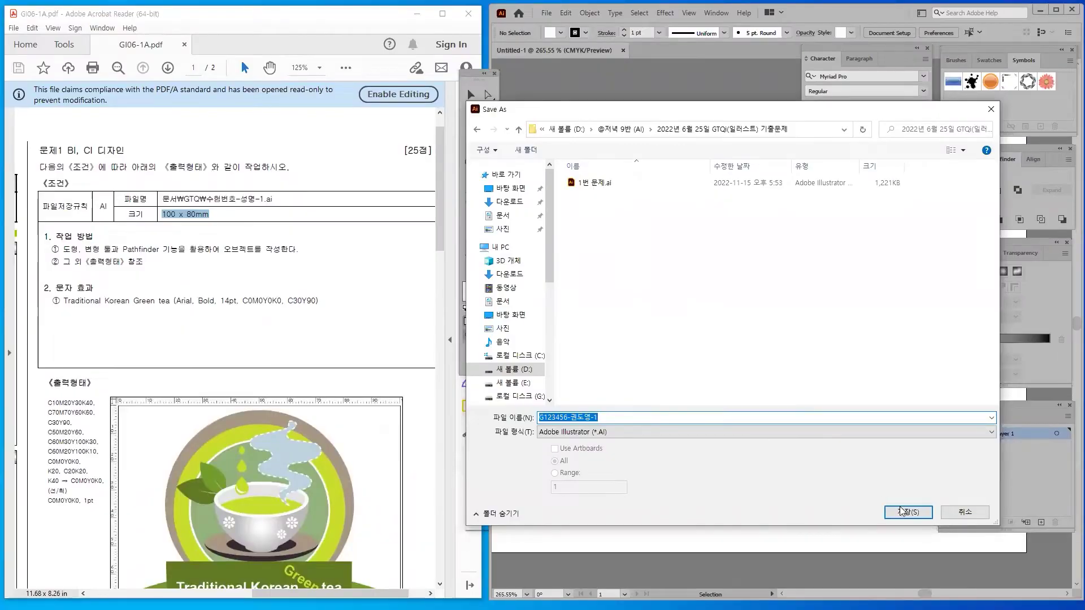
left_click(904, 507)
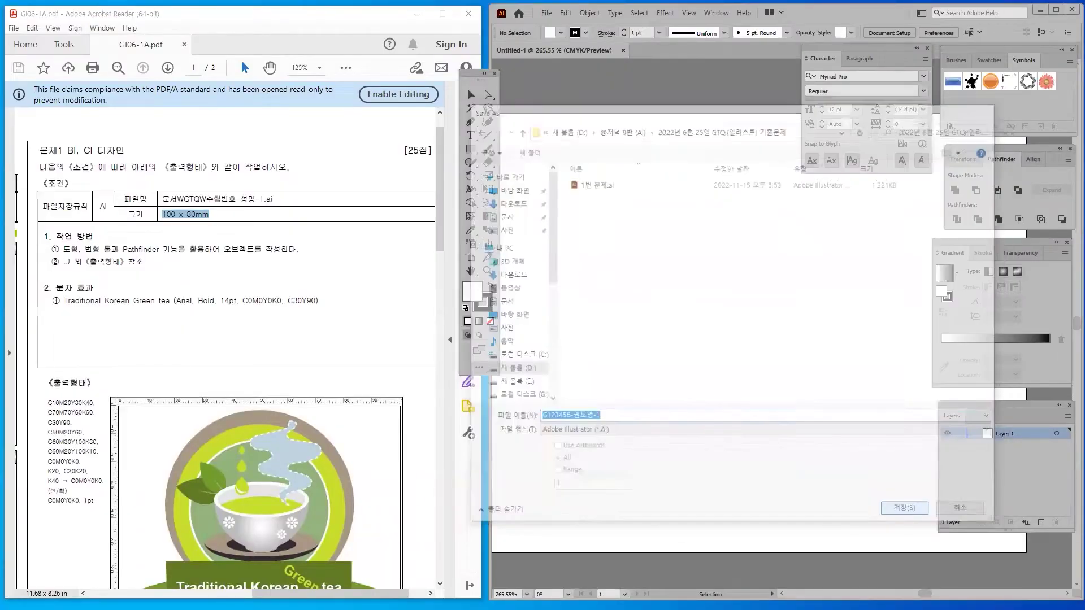
left_click(579, 471)
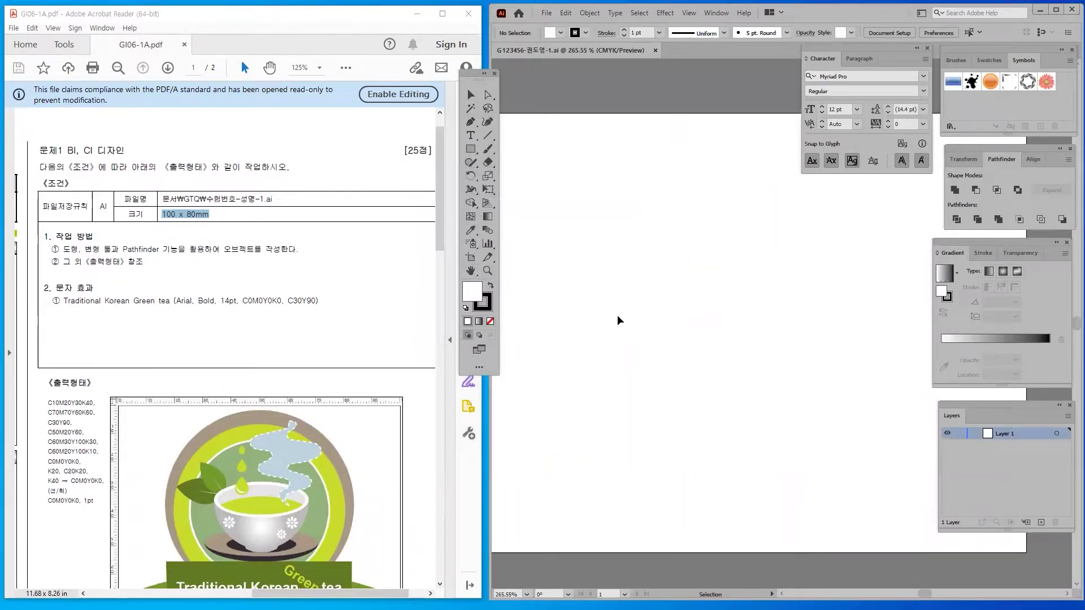
Fit the Illustrator artboard in view, zoom out to 150% and shift it left
key("ctrl+0")
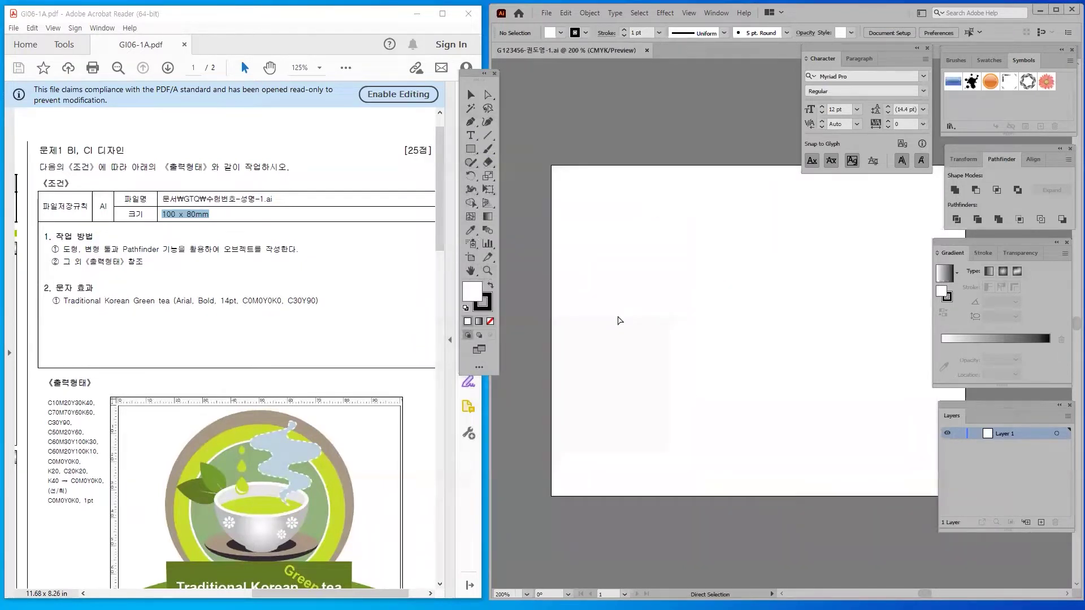
key("ctrl+minus")
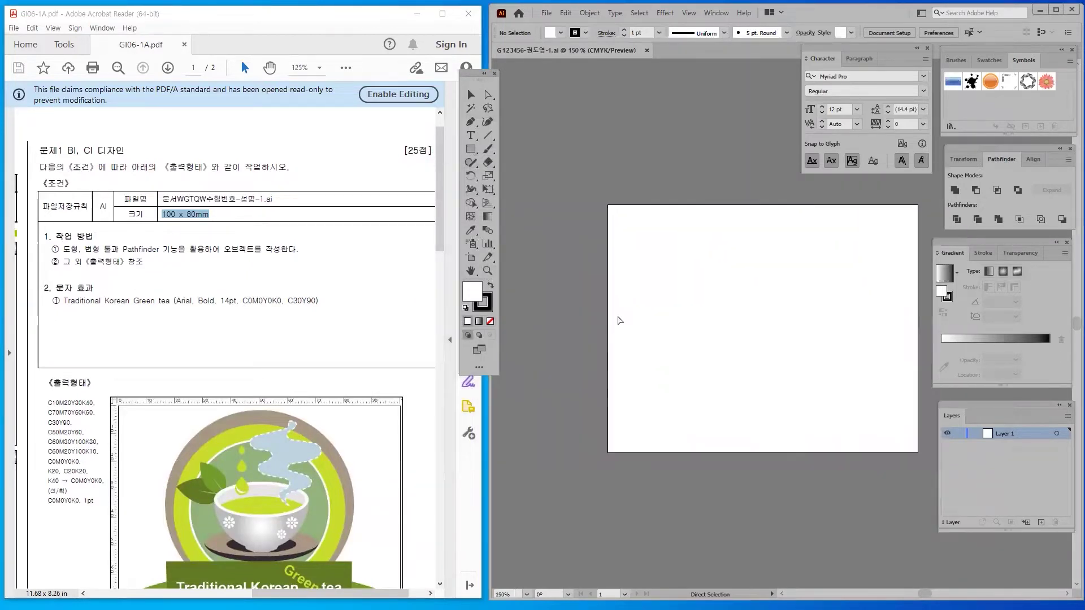
left_click_drag(694, 336, 629, 340)
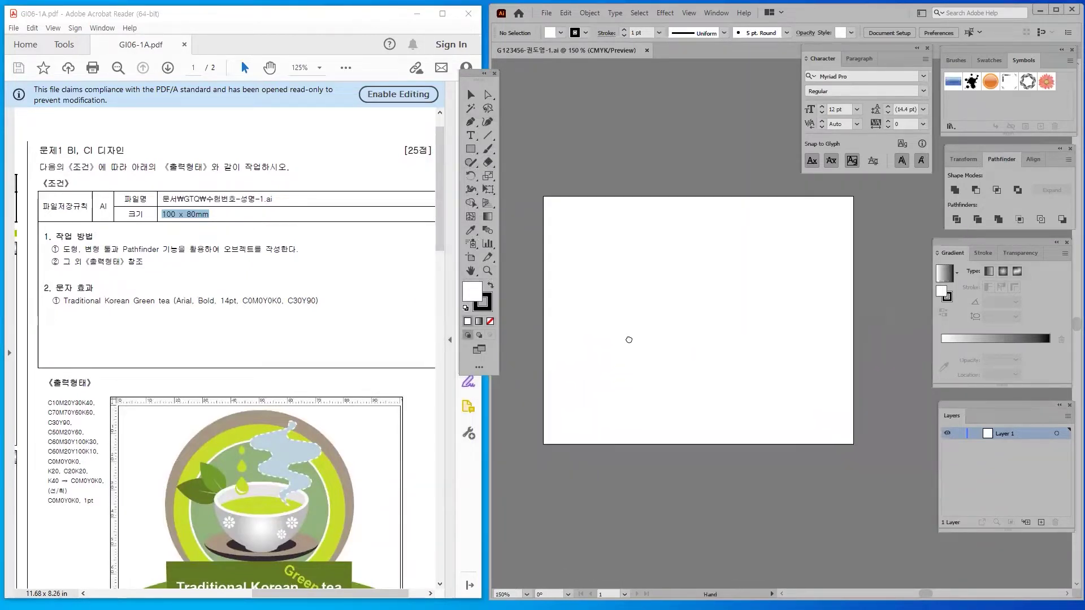
In the reference PDF, highlight work-method line ① and its transform tools phrase
left_click(366, 360)
scroll(367, 359, "down", 1)
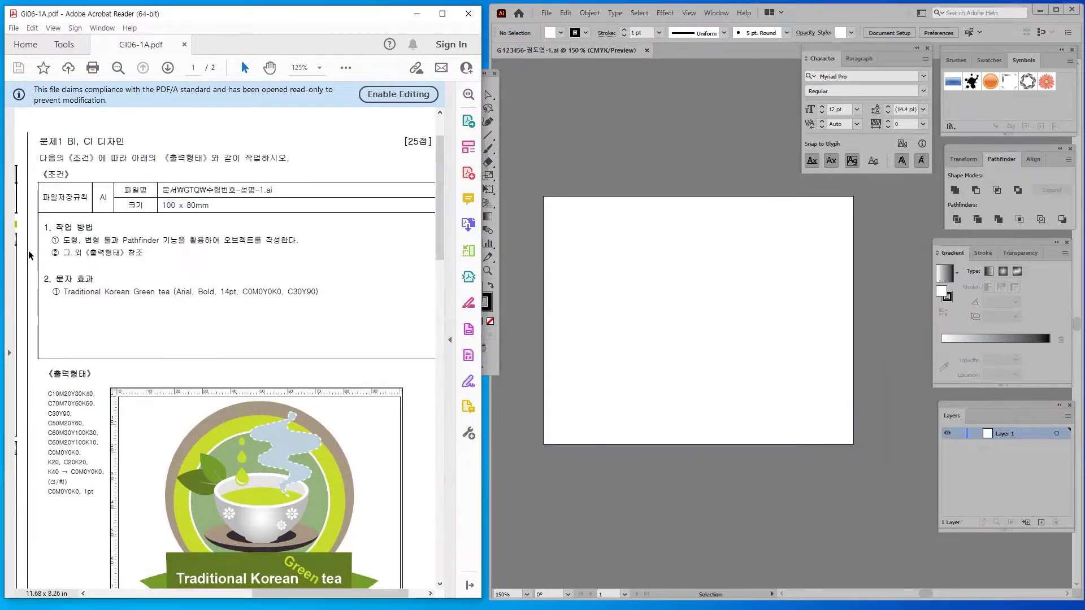
left_click_drag(55, 227, 296, 241)
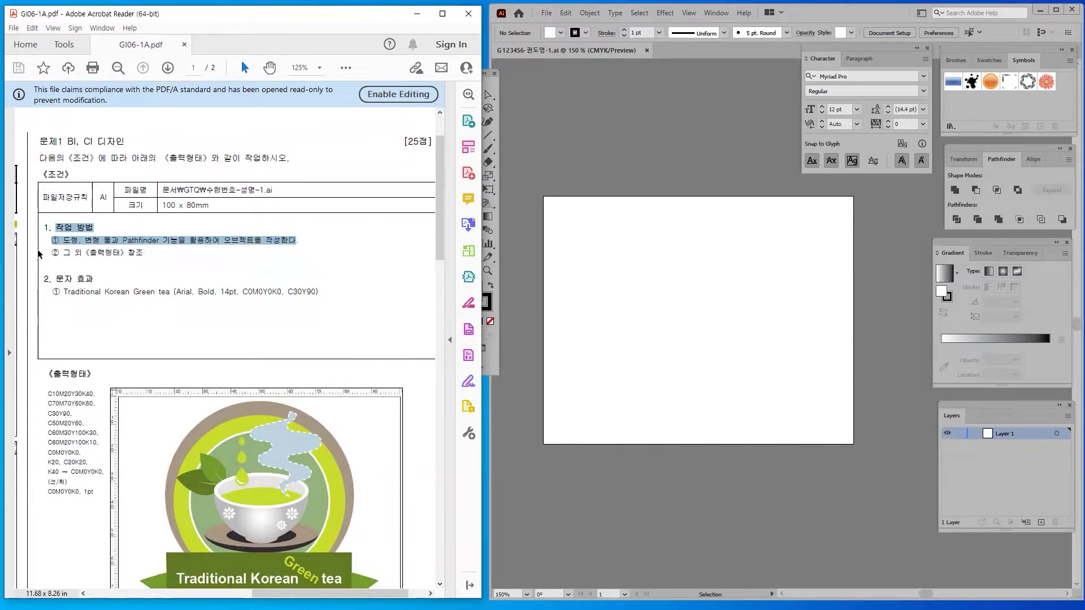
left_click_drag(84, 240, 203, 240)
left_click(204, 279)
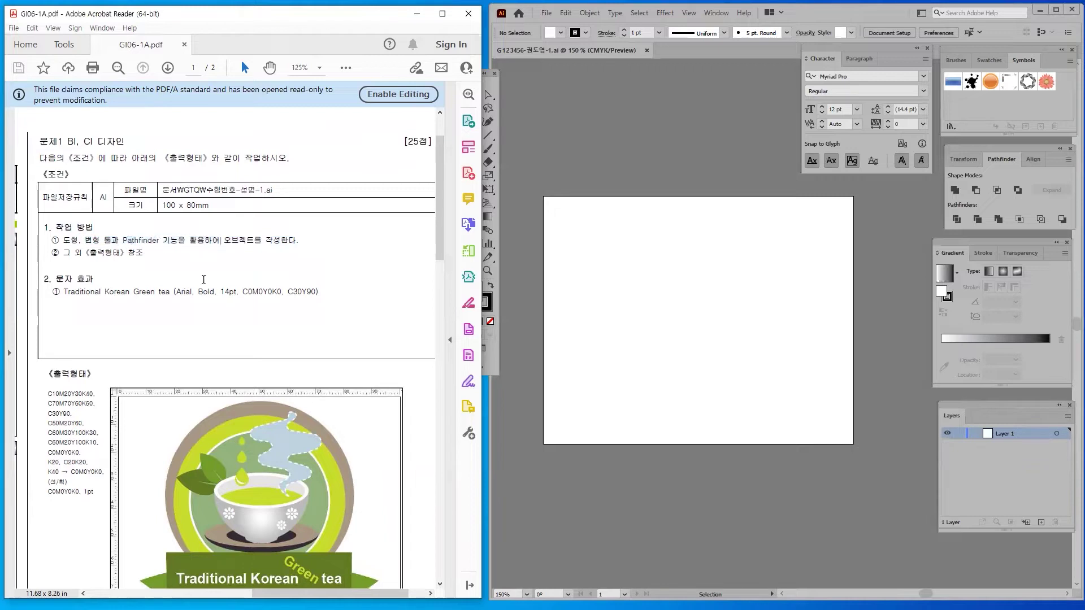
Highlight the reference's colour specification list and its first colour value
left_click_drag(440, 197, 443, 269)
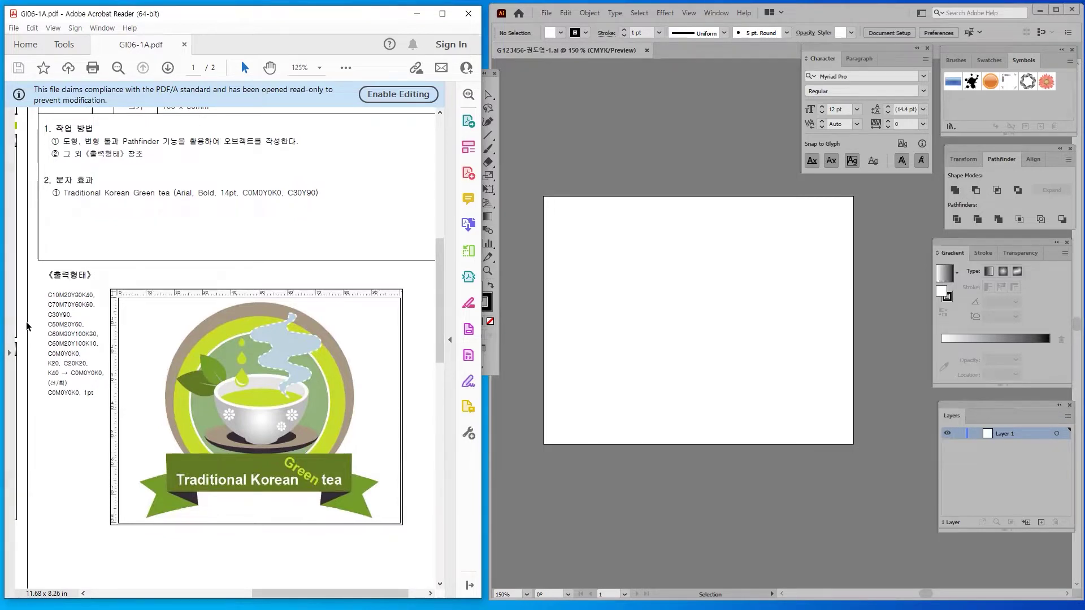
left_click_drag(48, 295, 102, 391)
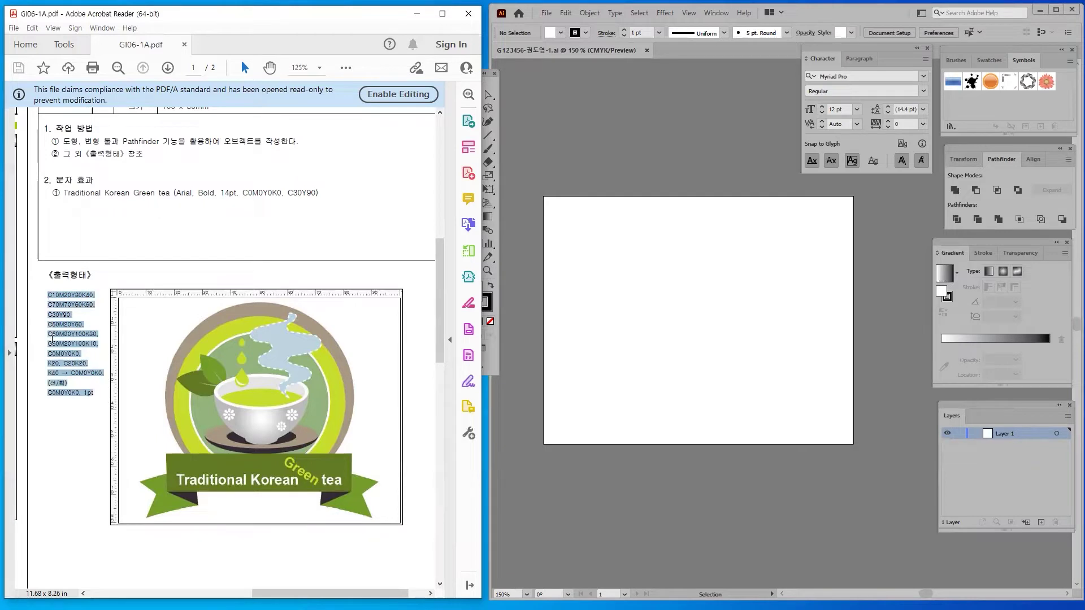
left_click_drag(48, 295, 86, 294)
left_click(95, 336)
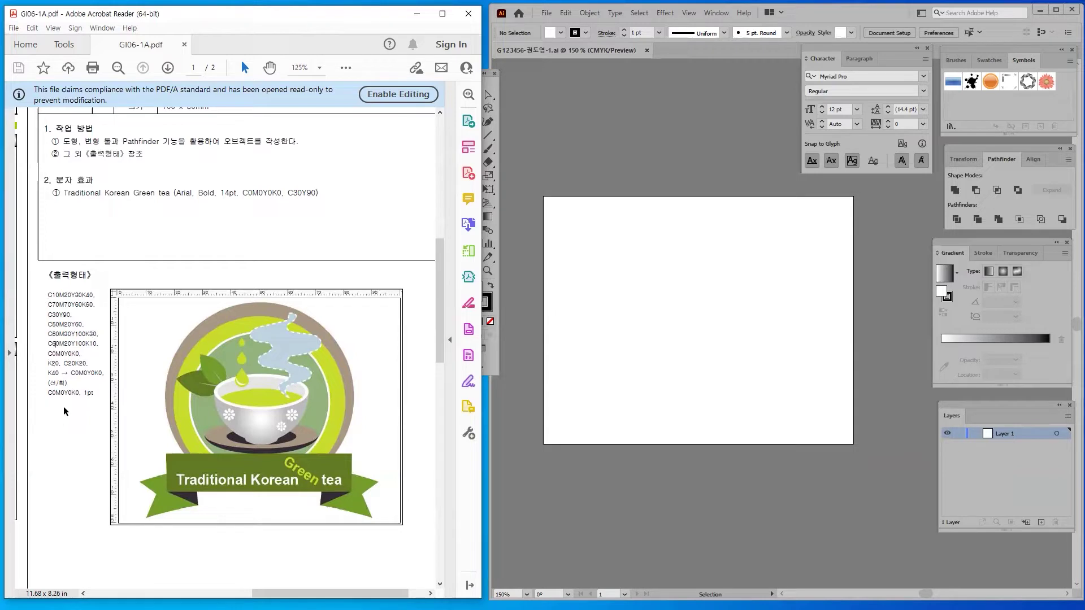
left_click_drag(48, 295, 90, 295)
left_click(99, 367)
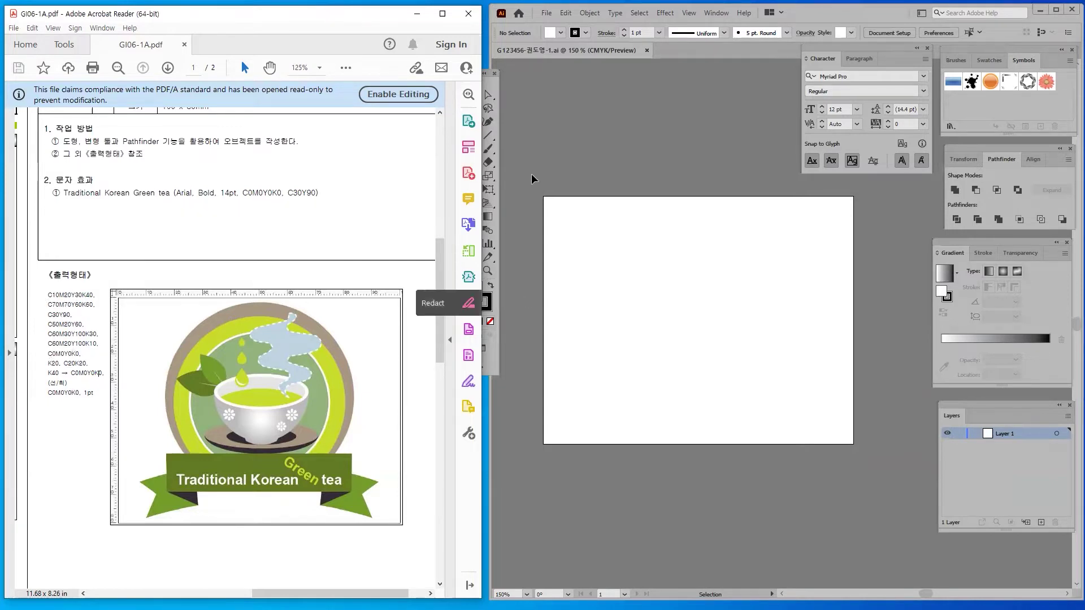
Draw a small swatch-sized square just left of the artboard's top-left corner
left_click(484, 73)
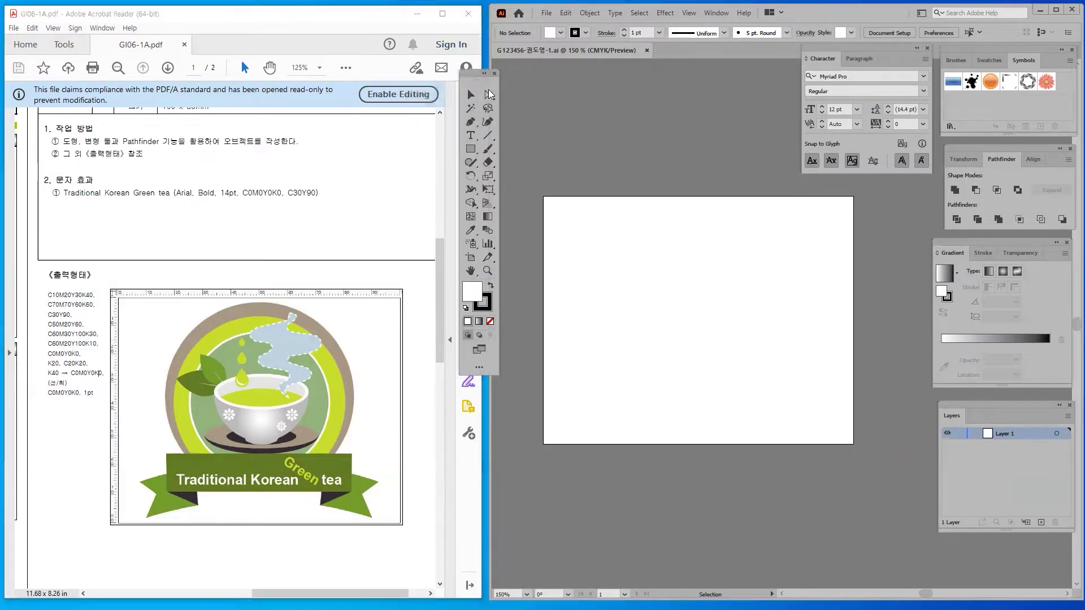
left_click(470, 148)
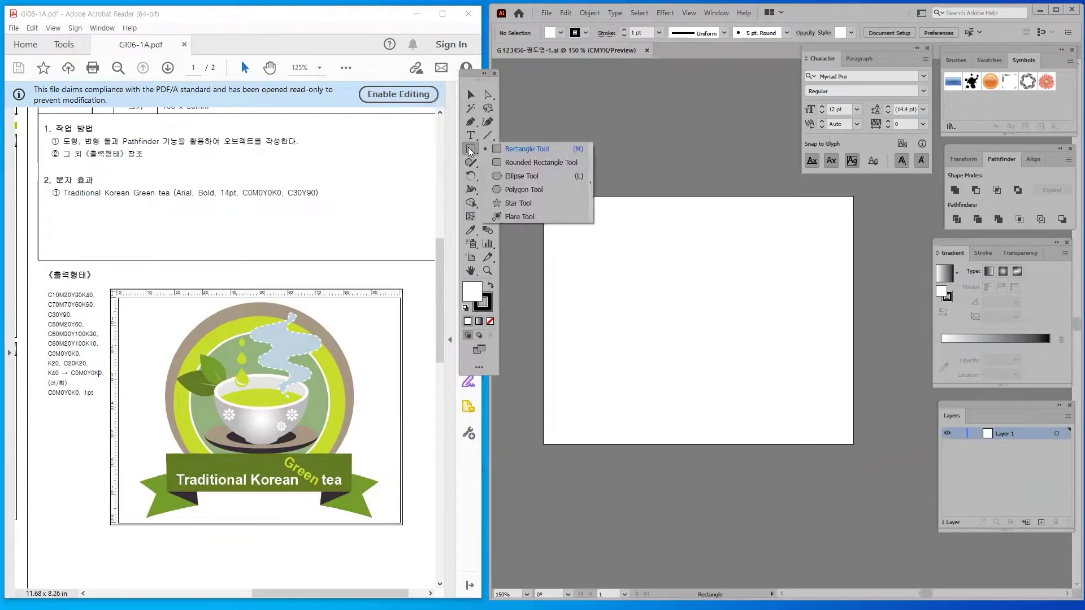
left_click(503, 148)
left_click_drag(519, 199, 541, 224)
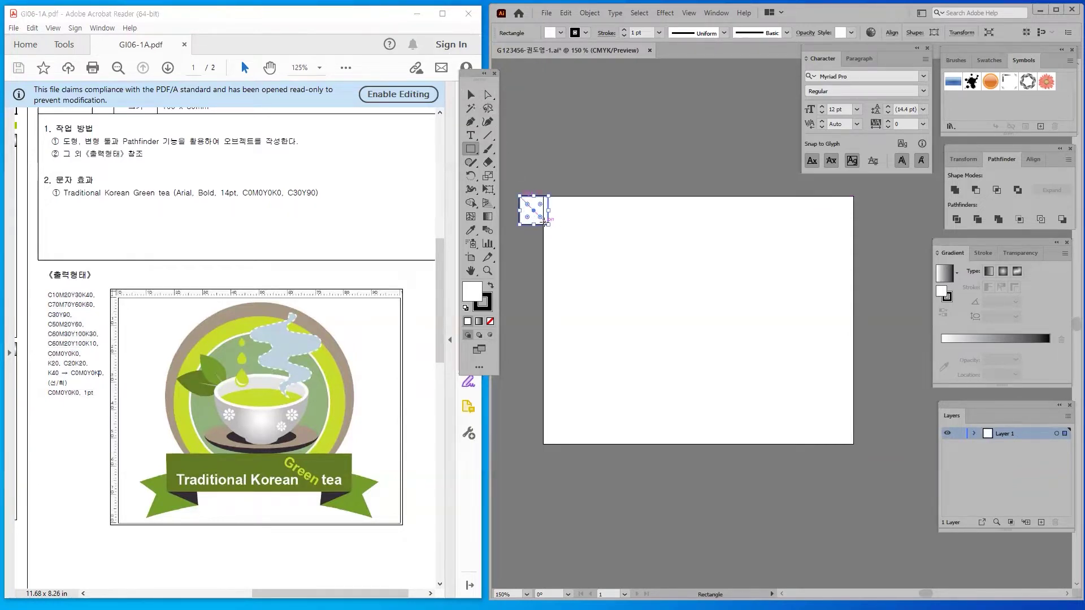
left_click(544, 223)
left_click(286, 269)
left_click_drag(546, 225, 542, 220)
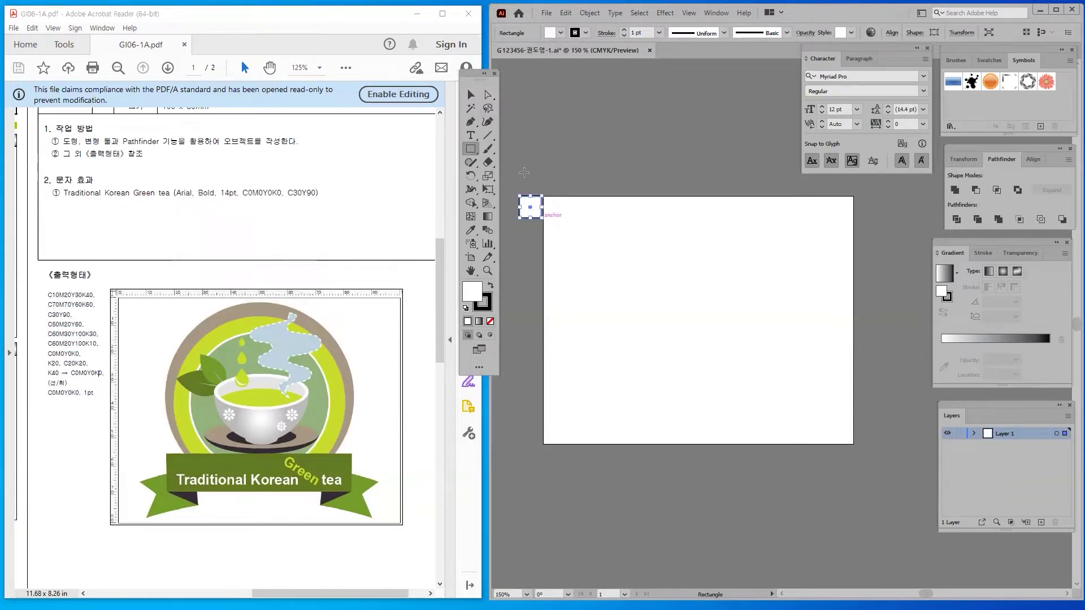
left_click(475, 97)
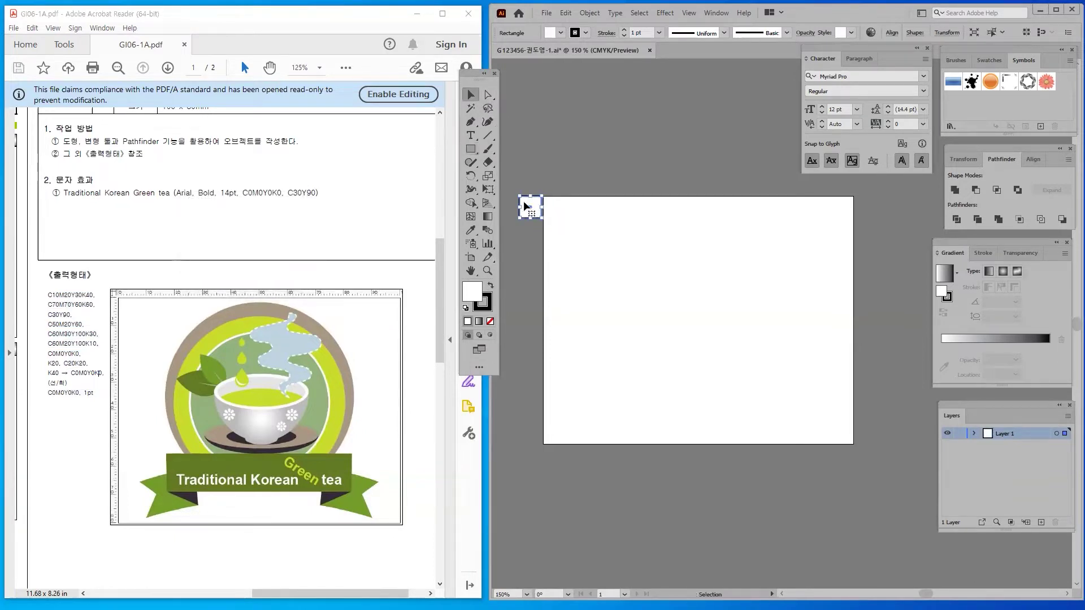
left_click_drag(523, 209, 523, 209)
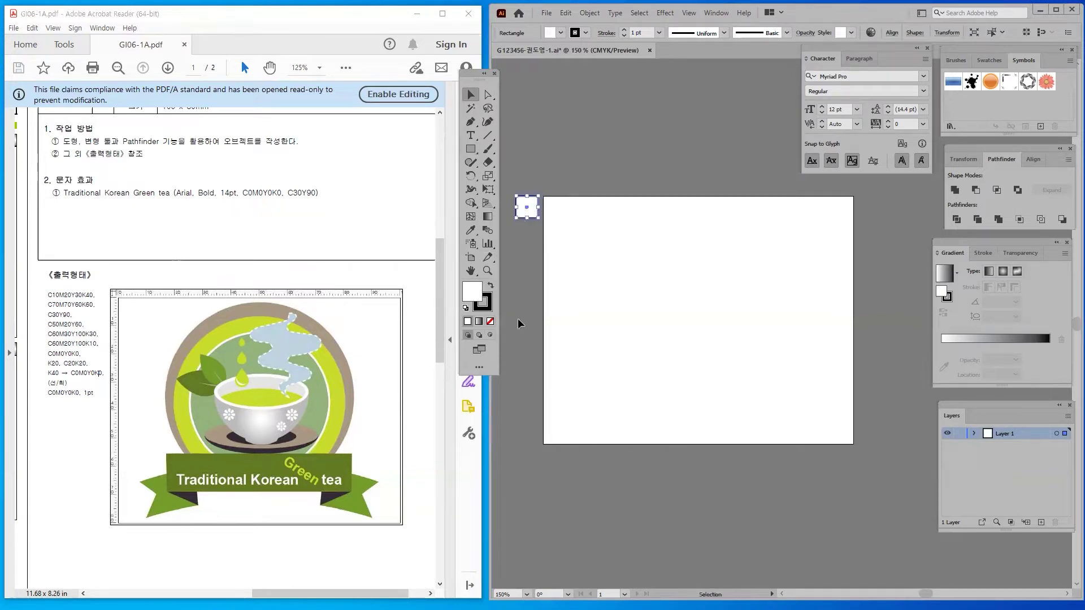
Set the square's fill to white, C0 M0 Y0 K0
double_click(479, 293)
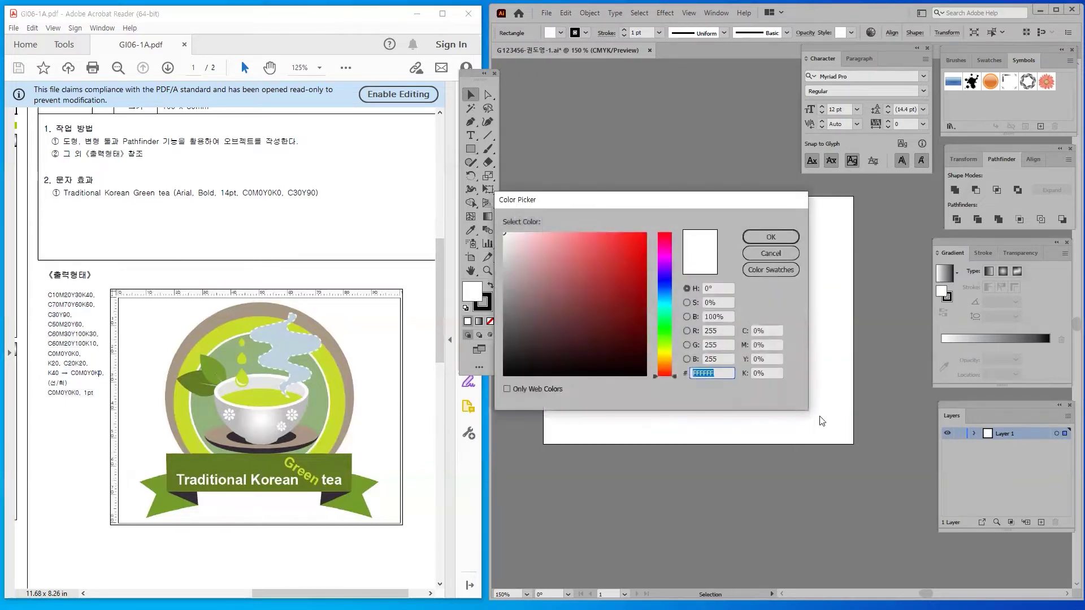
key("Tab")
left_click(768, 345)
left_click(770, 360)
left_click(769, 327)
key("Tab")
key("Tab")
left_click(755, 238)
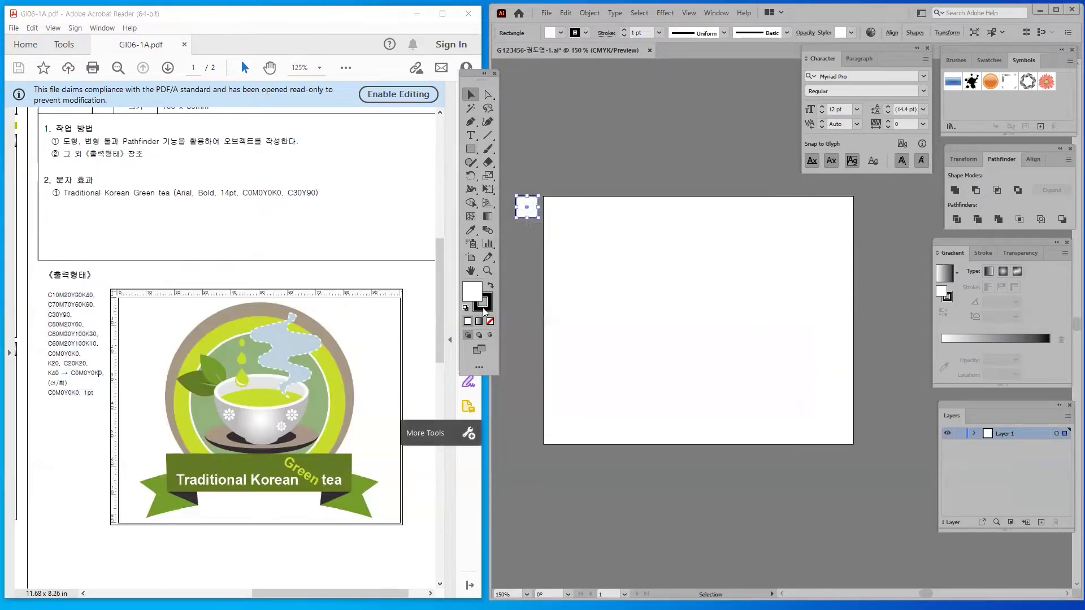
Remove the square's outline, leaving only the white fill
left_click(482, 302)
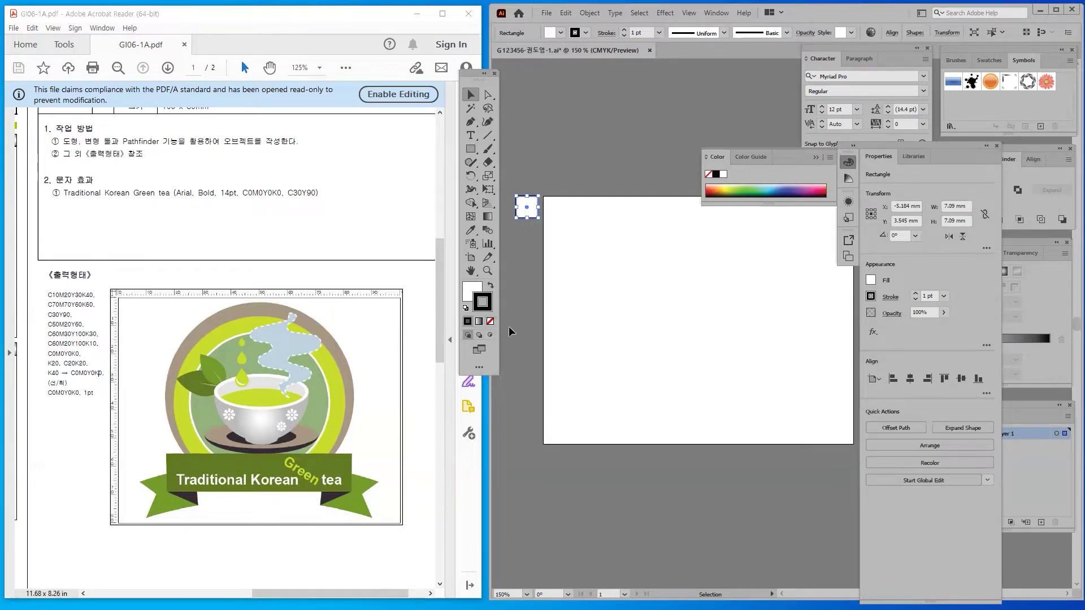
left_click(490, 321)
left_click(471, 294)
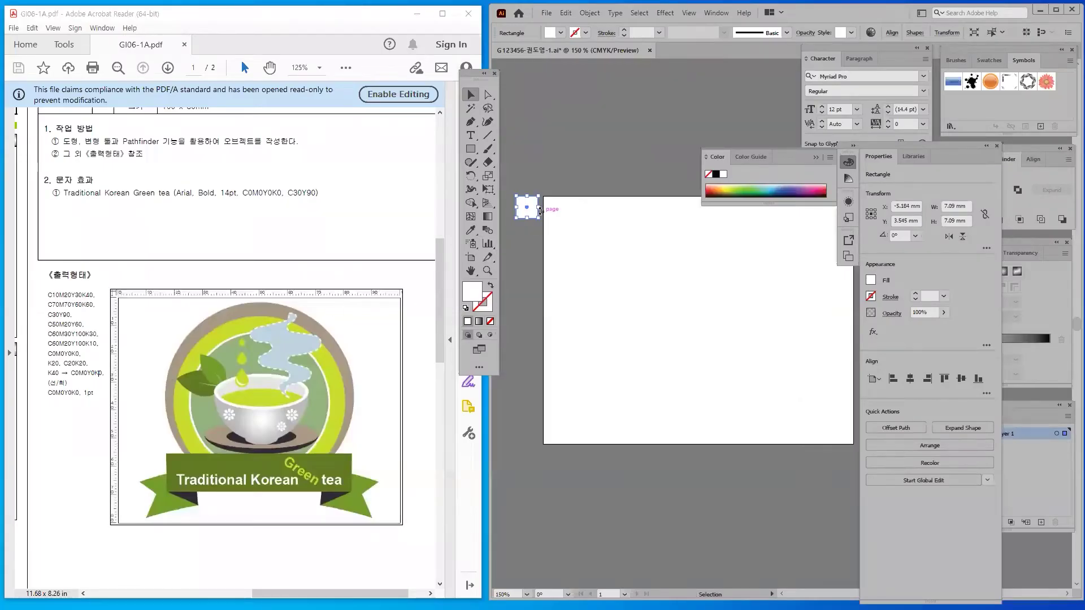
Duplicate the square downward with Ctrl+D into a column of ten, making the bottom one outline-only
left_click_drag(529, 212, 530, 240)
key("ctrl+d")
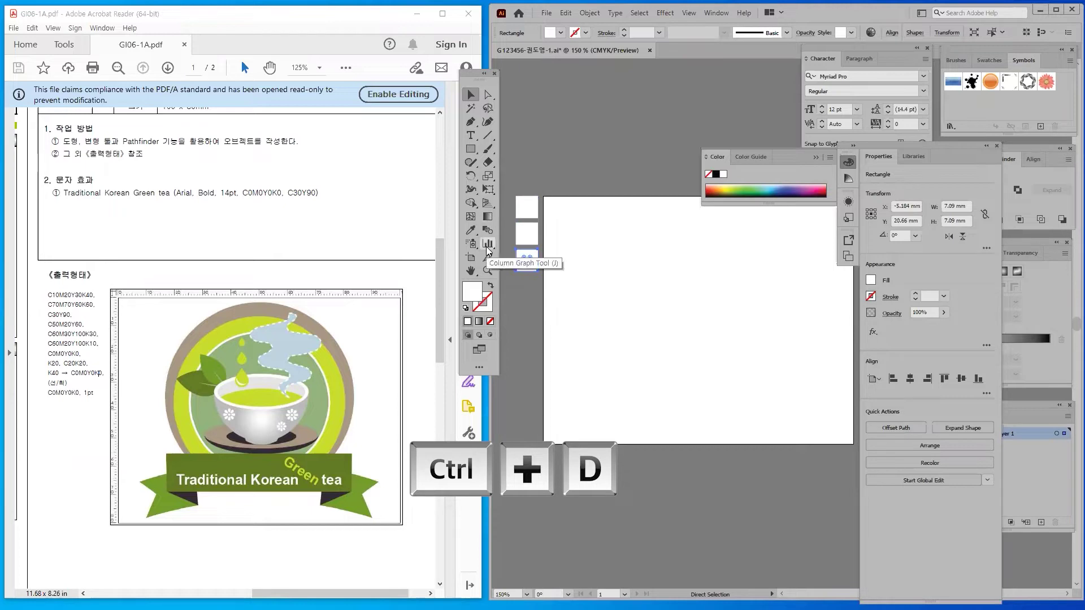
key("ctrl+d")
key("ctrl+d")
key("ctrl+d")
key("ctrl+d")
key("ctrl+d")
key("ctrl+d")
key("ctrl+d")
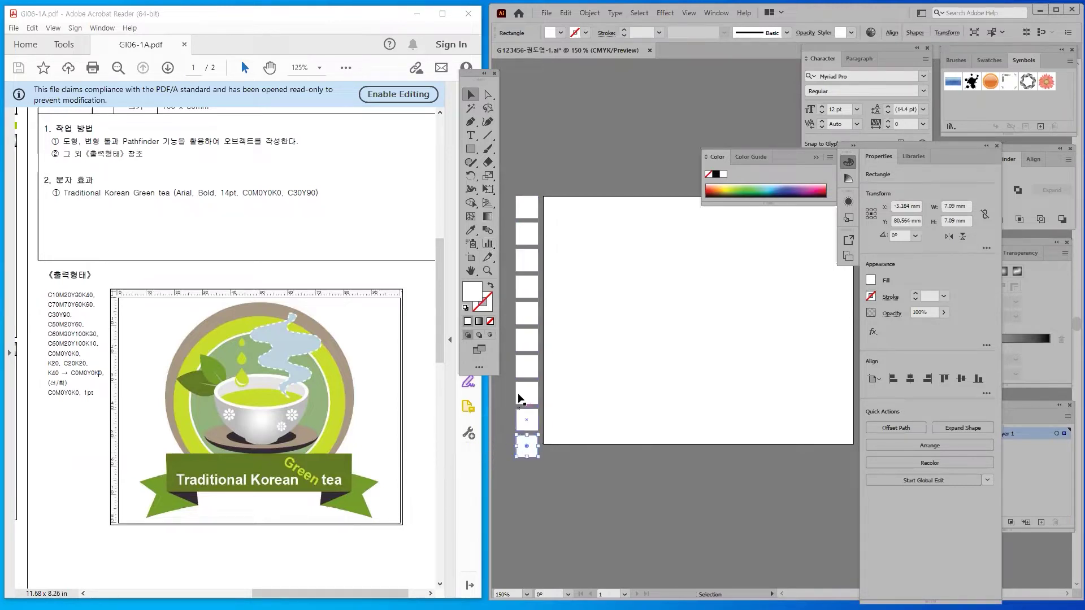
left_click(490, 289)
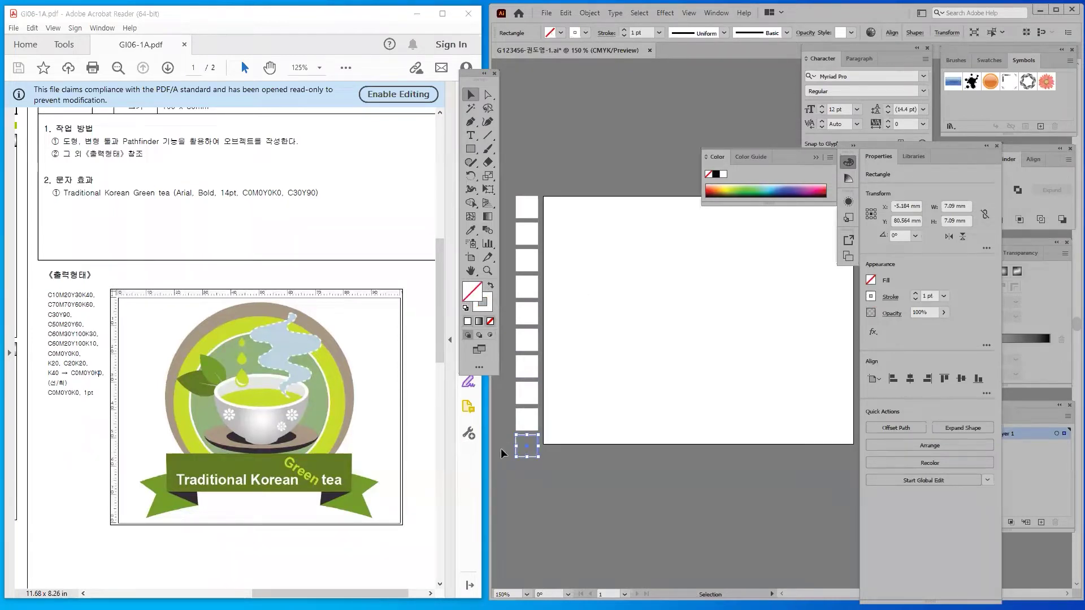
left_click(505, 452)
left_click(529, 199)
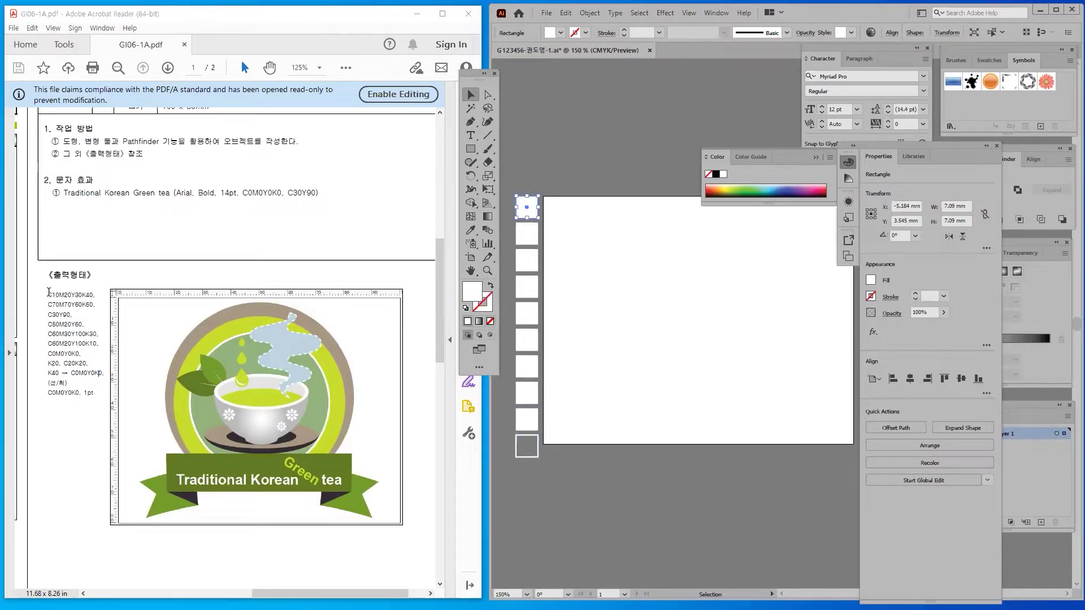
left_click(60, 295)
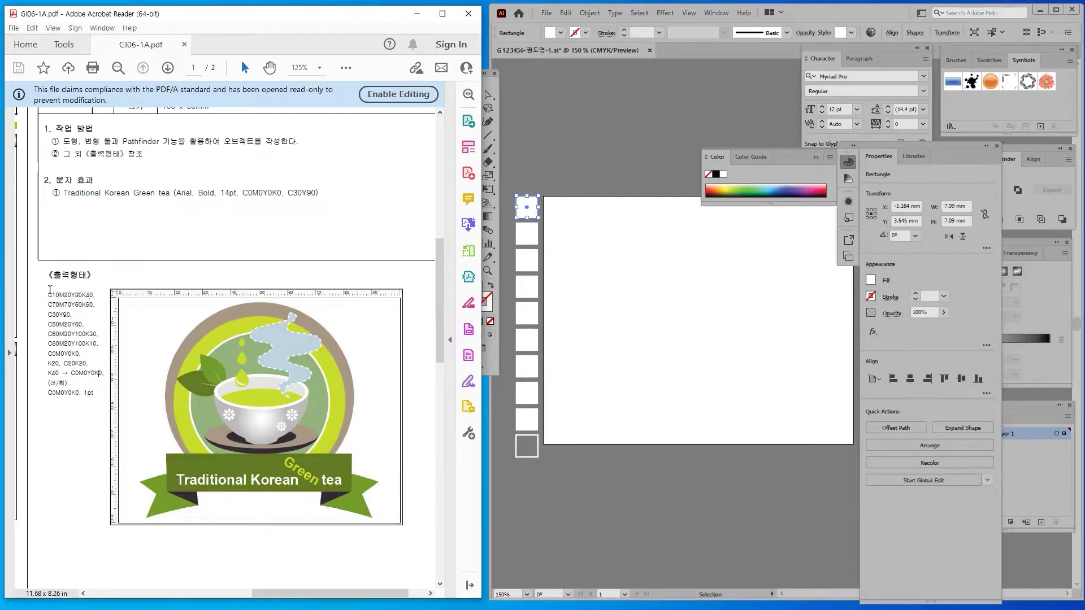
double_click(76, 292)
left_click_drag(48, 313, 72, 314)
left_click(70, 321)
double_click(88, 324)
left_click_drag(48, 314, 71, 314)
left_click(77, 315)
left_click_drag(54, 294, 60, 294)
left_click(67, 326)
left_click(73, 314)
left_click_drag(85, 294, 89, 294)
left_click(88, 325)
left_click_drag(48, 294, 55, 298)
left_click(61, 293)
left_click(89, 294)
left_click(86, 306)
left_click_drag(50, 294, 103, 293)
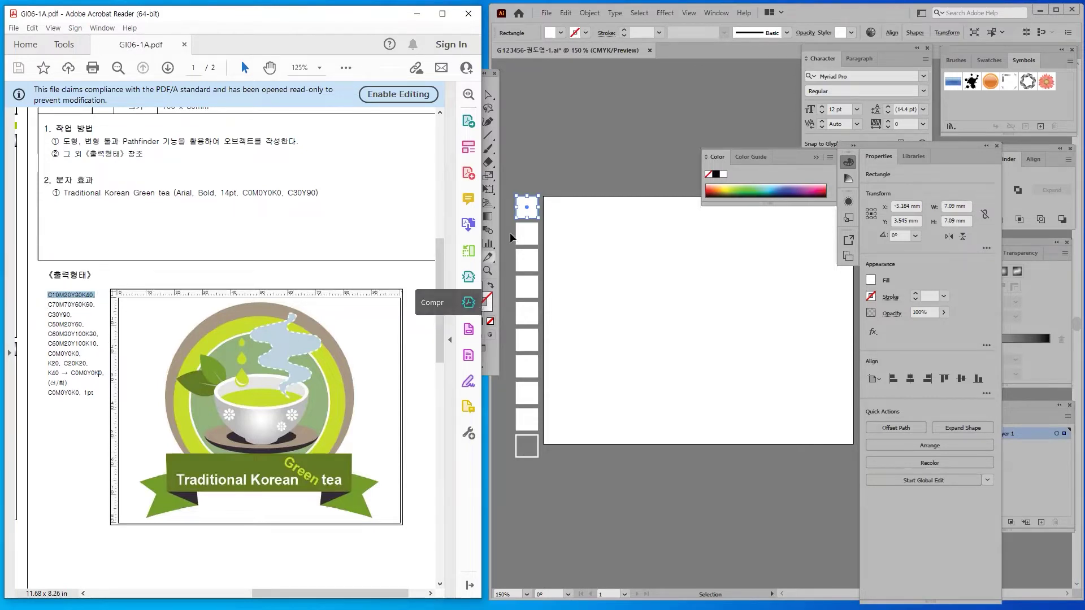
left_click(527, 213)
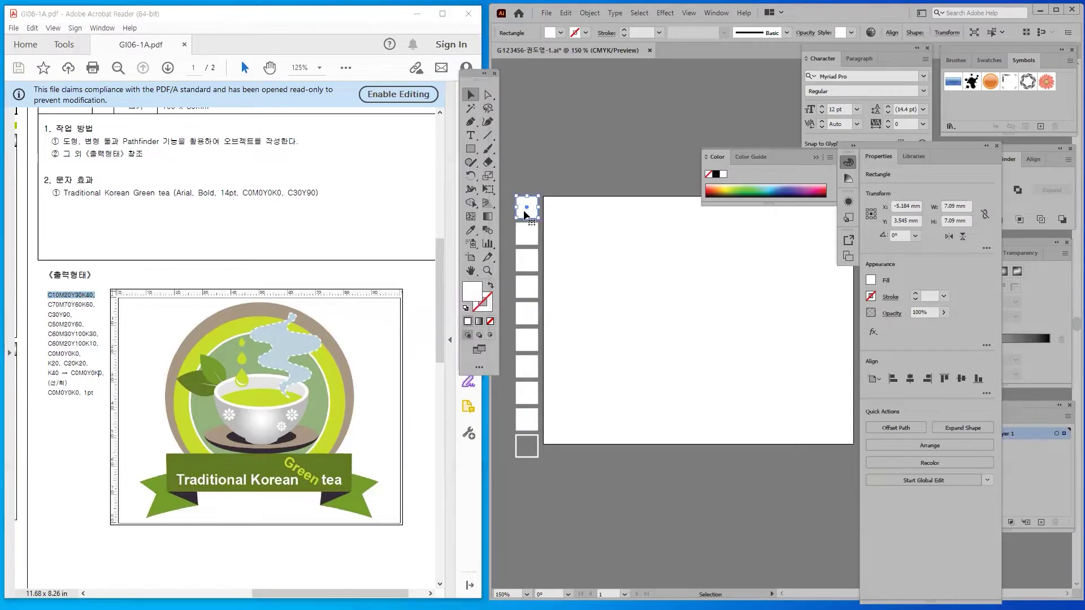
Fill the top square grey-brown C10 M20 Y30 K40
double_click(473, 292)
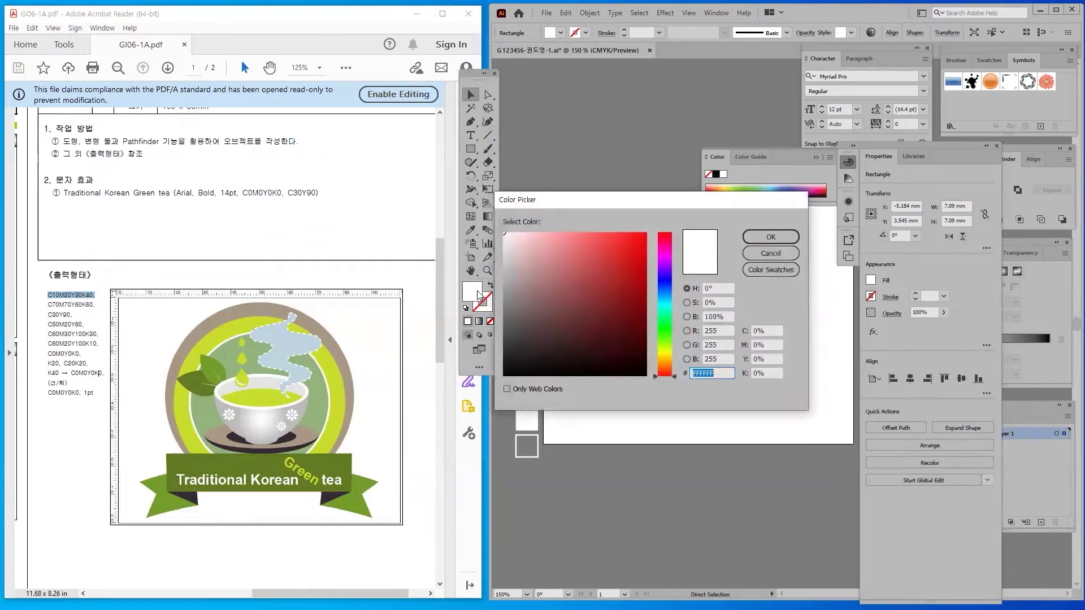
double_click(769, 330)
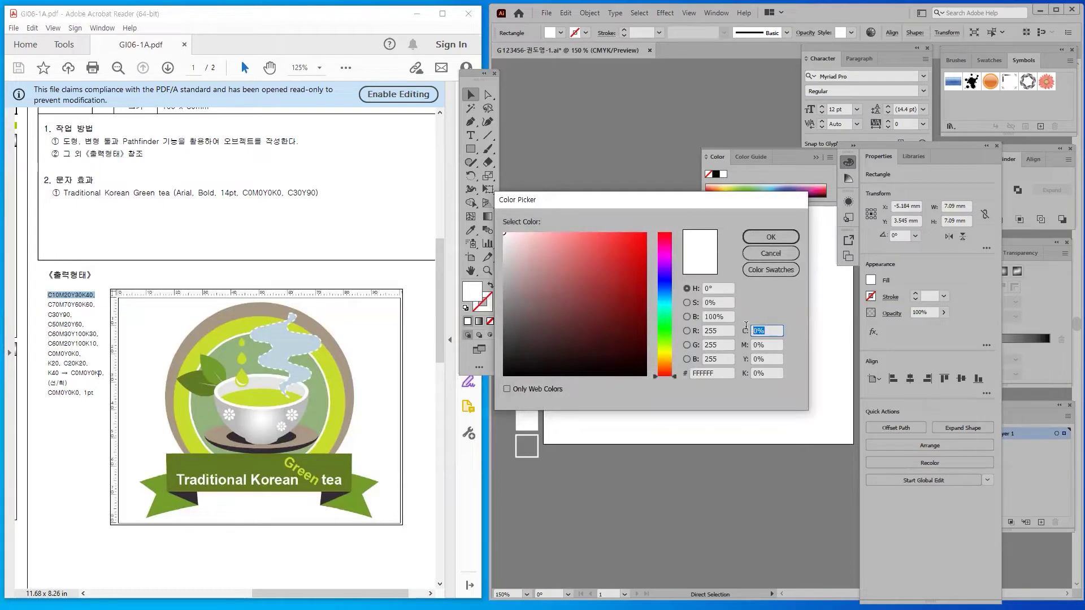
type("10")
key("Tab")
type("20")
key("Tab")
type("30")
key("Tab")
type("40")
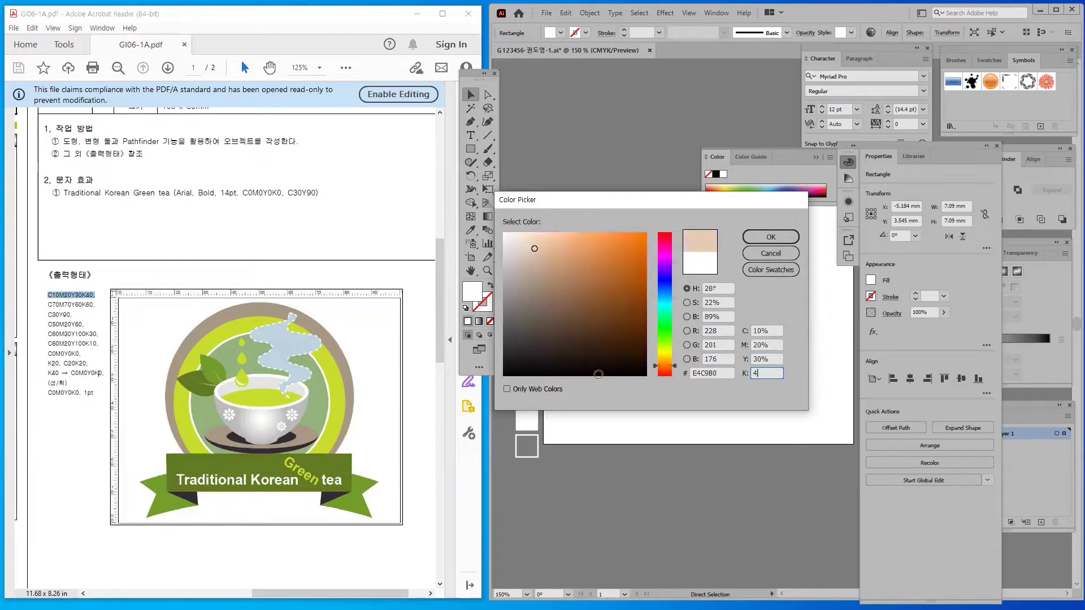
left_click(760, 356)
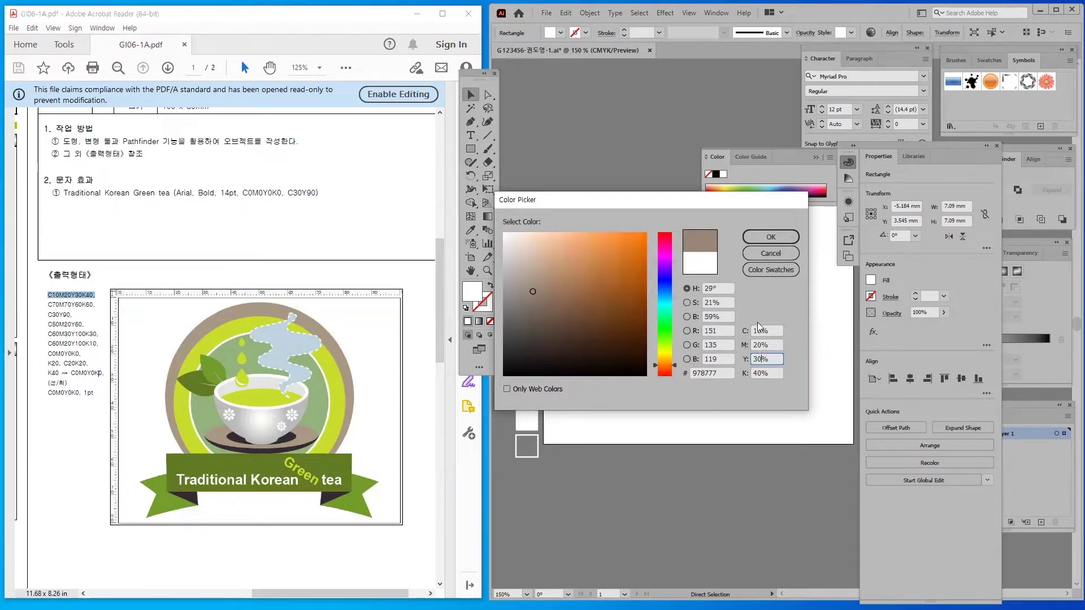
left_click(768, 373)
left_click(759, 233)
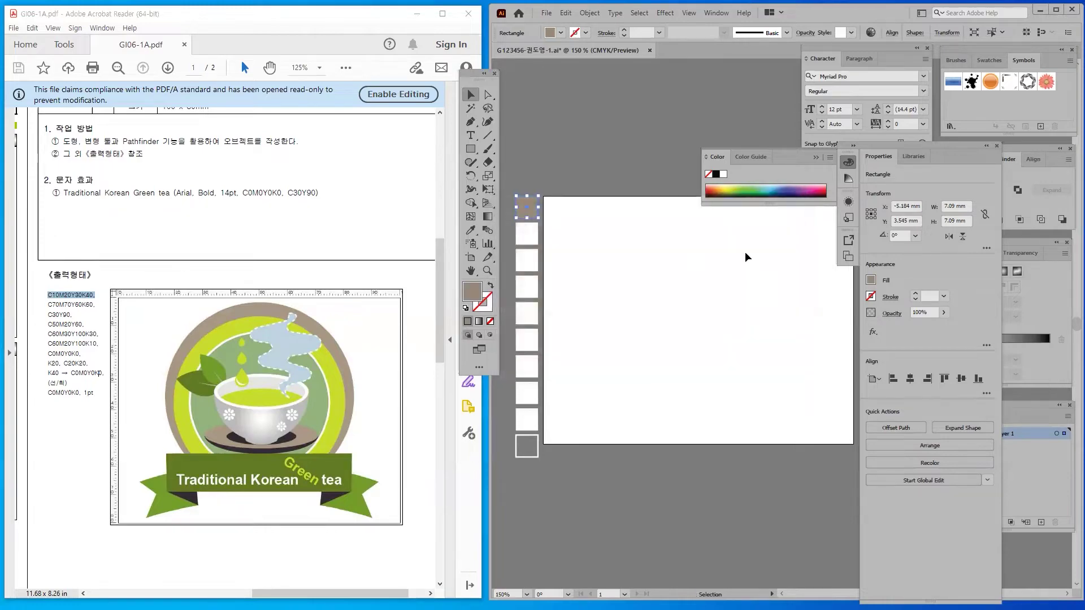
Give the next squares their reference fills: yellow-green, dark green and green
left_click(527, 261)
double_click(473, 291)
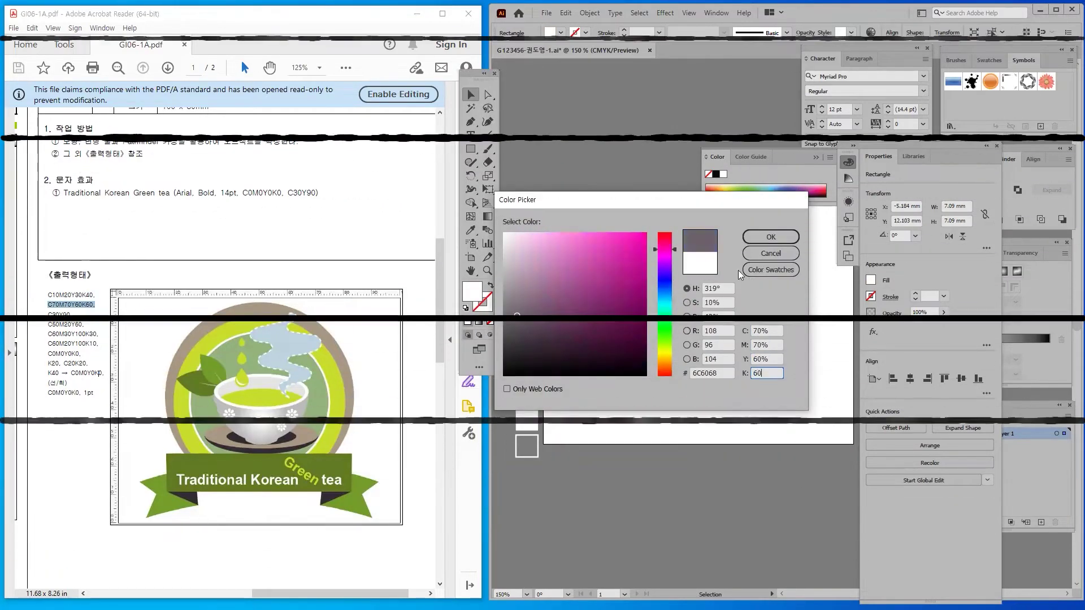
left_click(759, 232)
left_click(527, 287)
double_click(473, 292)
left_click(759, 233)
left_click(527, 313)
double_click(56, 335)
double_click(472, 291)
left_click(760, 233)
left_click(527, 339)
double_click(57, 343)
double_click(472, 291)
left_click(760, 233)
Fill the ninth square C20 K20 and give the tenth a grey-to-black gradient
left_click(526, 366)
double_click(75, 363)
double_click(473, 292)
type("20")
key("Tab")
key("Tab")
key("Tab")
type("20")
key("Return")
left_click(526, 446)
double_click(76, 373)
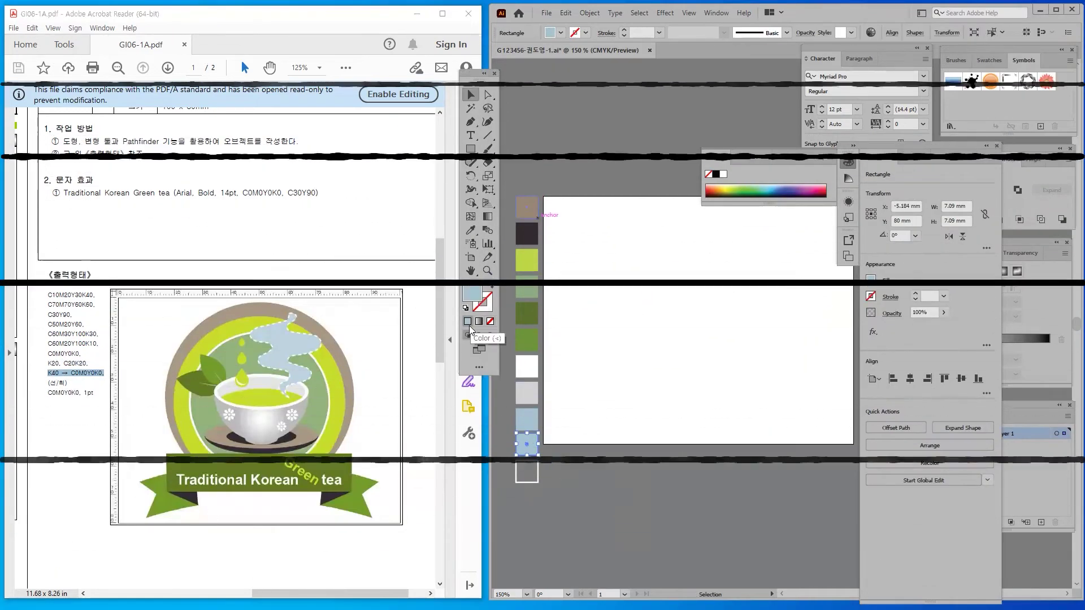
left_click(478, 321)
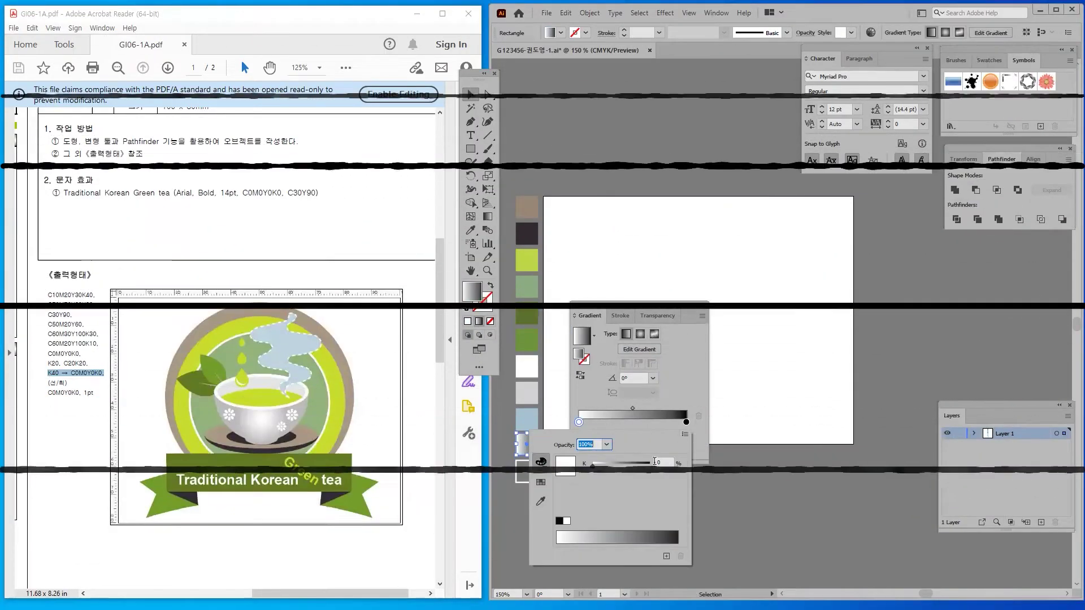
Lighten the tenth square's gradient and highlight the outline colour note in the reference
left_click(526, 471)
left_click(620, 315)
left_click_drag(48, 382, 93, 393)
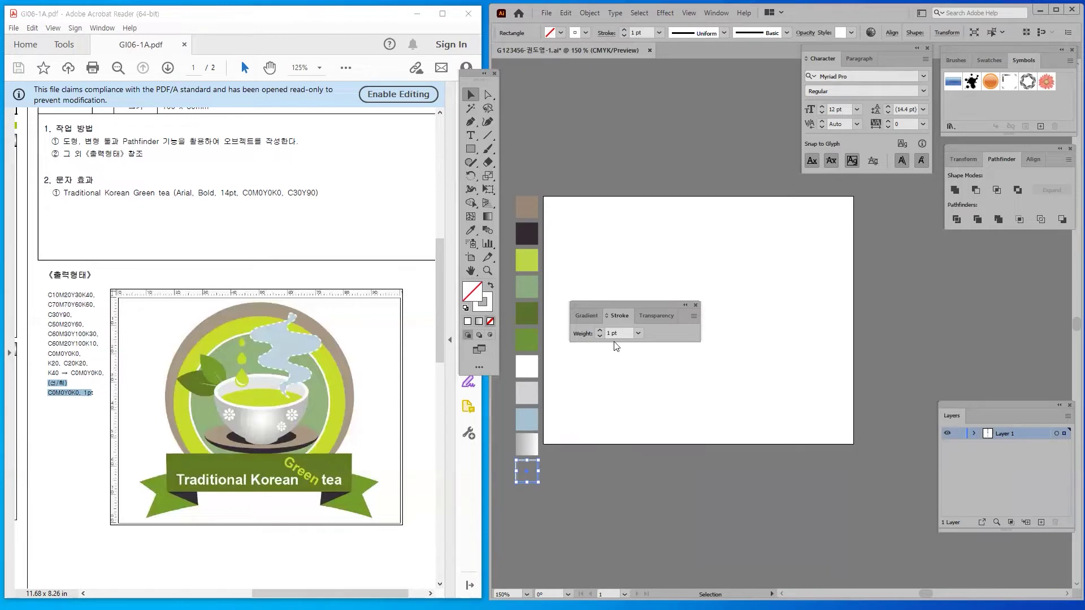
Show the full Stroke options and move the Stroke panel beside the artboard
left_click(692, 318)
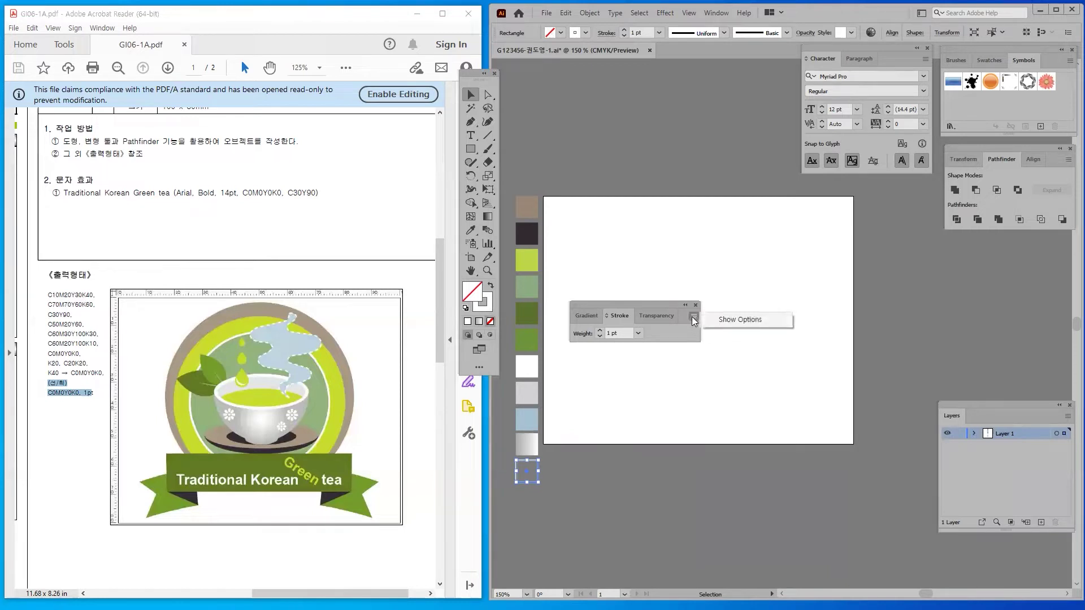
left_click(743, 321)
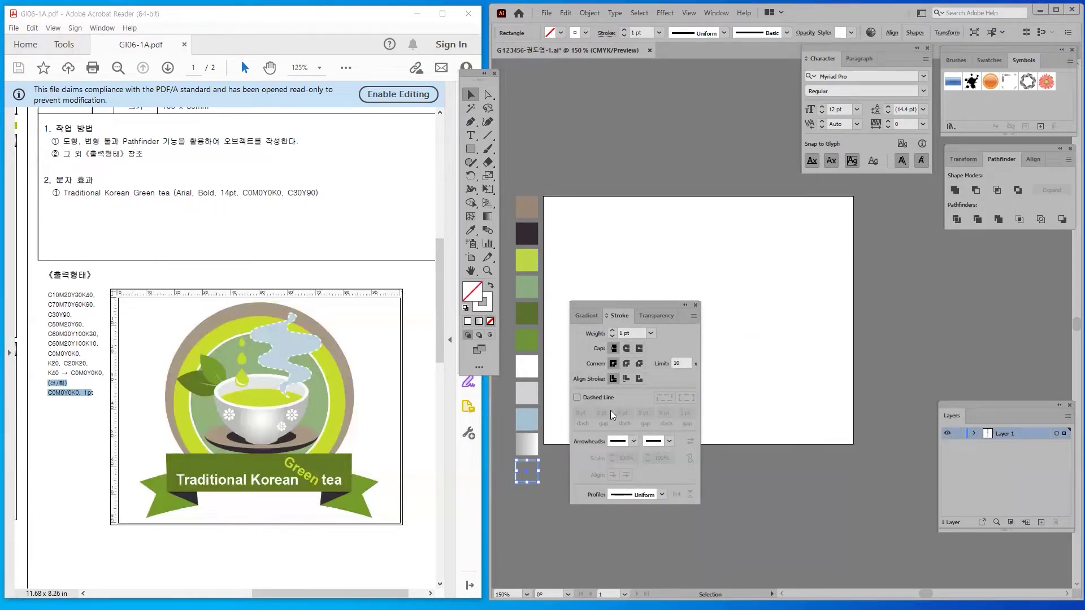
left_click(694, 317)
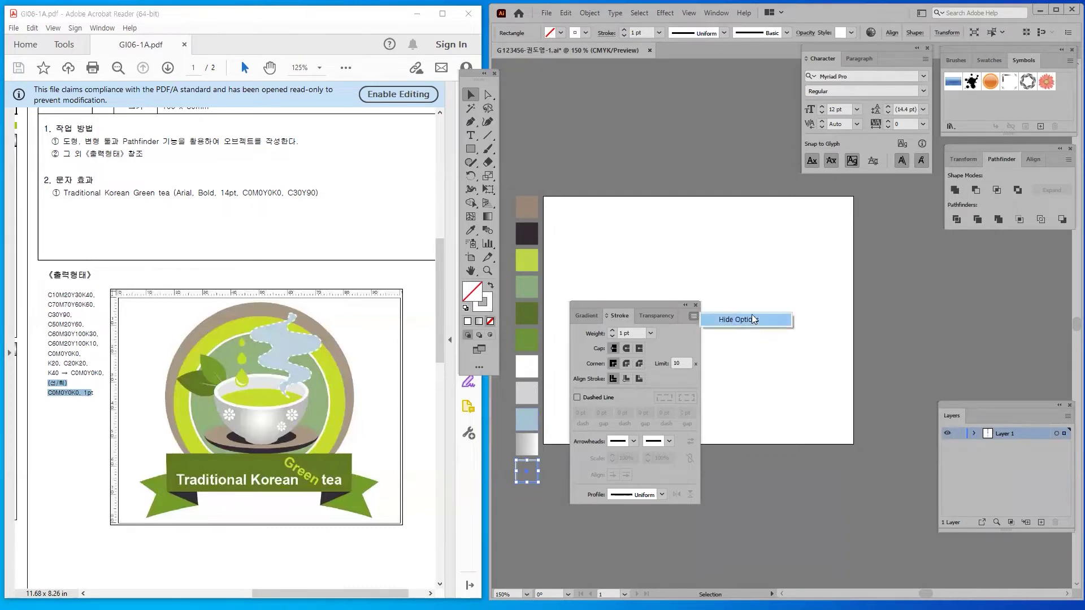
left_click(584, 303)
left_click_drag(585, 304, 849, 233)
left_click(756, 344)
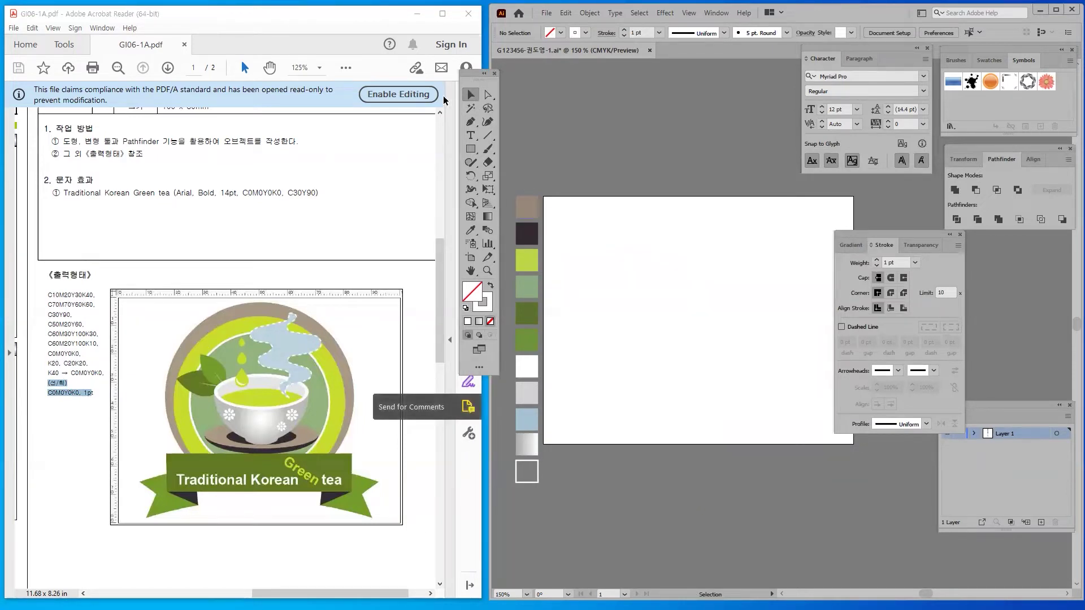
left_click_drag(467, 148, 503, 178)
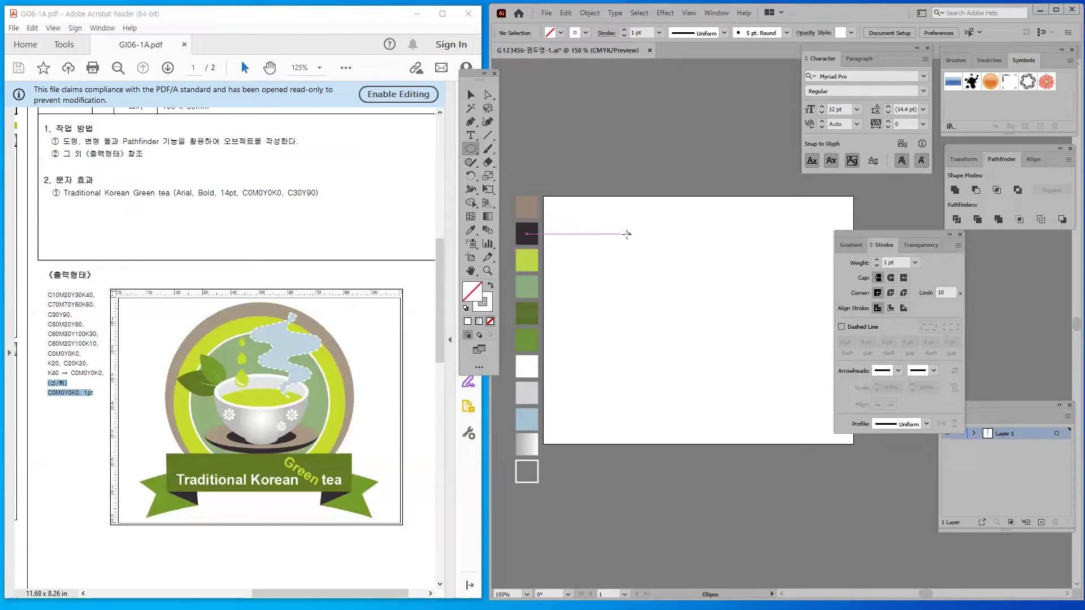
Draw a large outline-only circle across the upper part of the artboard
left_click_drag(611, 202, 782, 367)
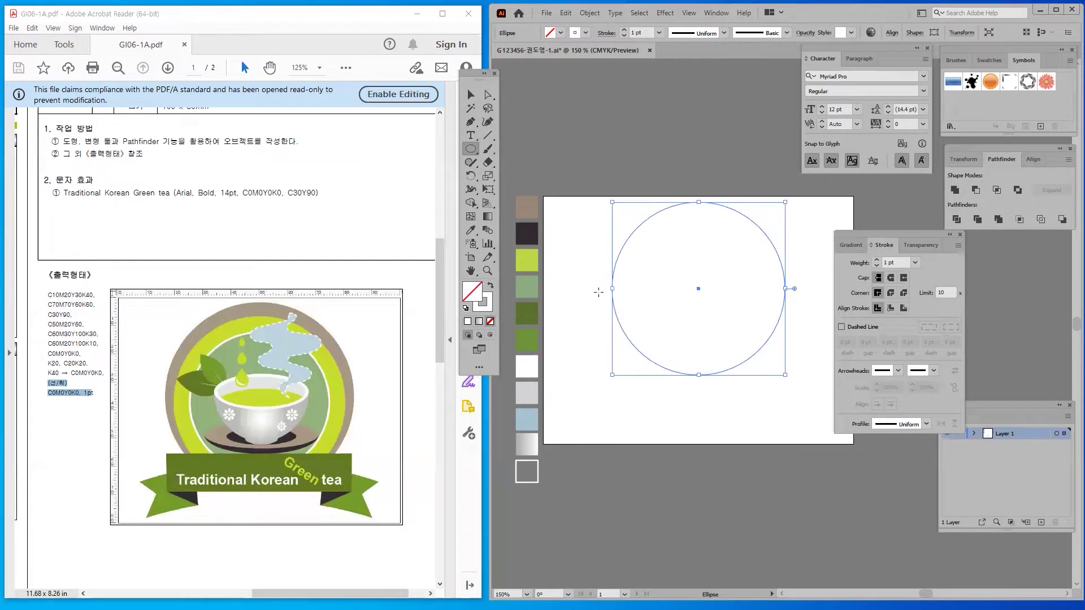
key("ctrl")
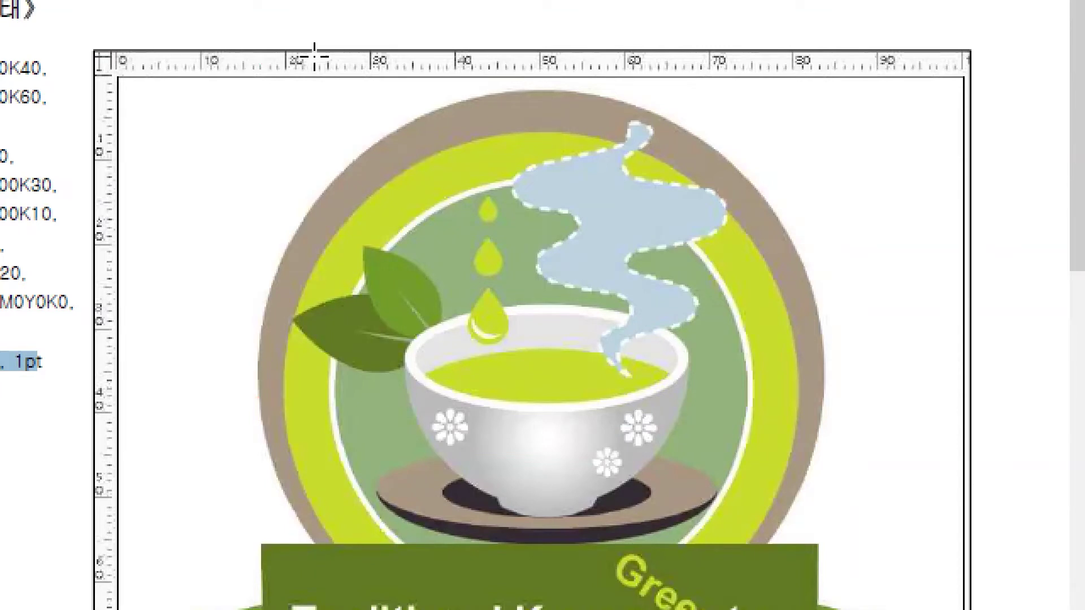
left_click_drag(258, 402, 258, 15)
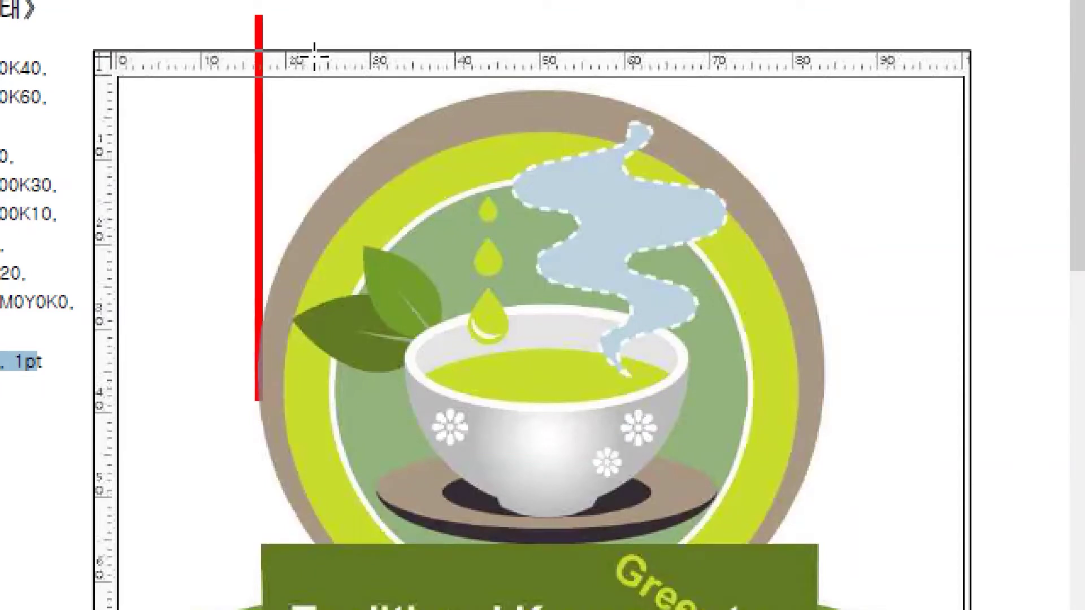
left_click_drag(826, 396, 824, 28)
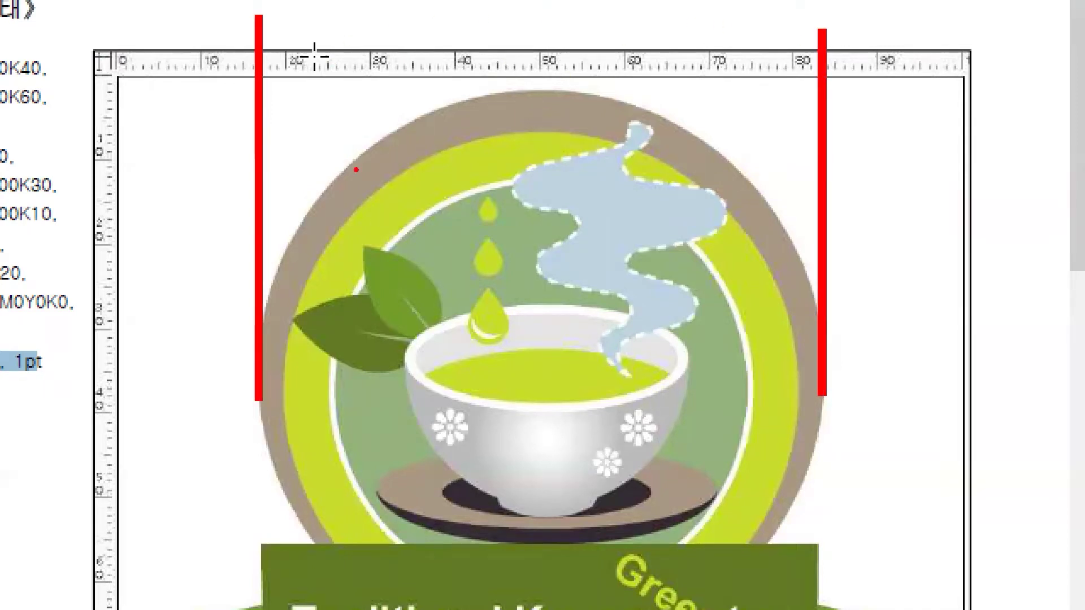
mouse_move(292, 44)
left_mouse_down()
mouse_move(359, 20)
mouse_move(375, 38)
mouse_move(420, 16)
mouse_move(455, 38)
mouse_move(502, 20)
mouse_move(538, 41)
mouse_move(566, 29)
mouse_move(629, 46)
mouse_move(689, 26)
mouse_move(703, 41)
mouse_move(759, 24)
mouse_move(782, 42)
left_mouse_up()
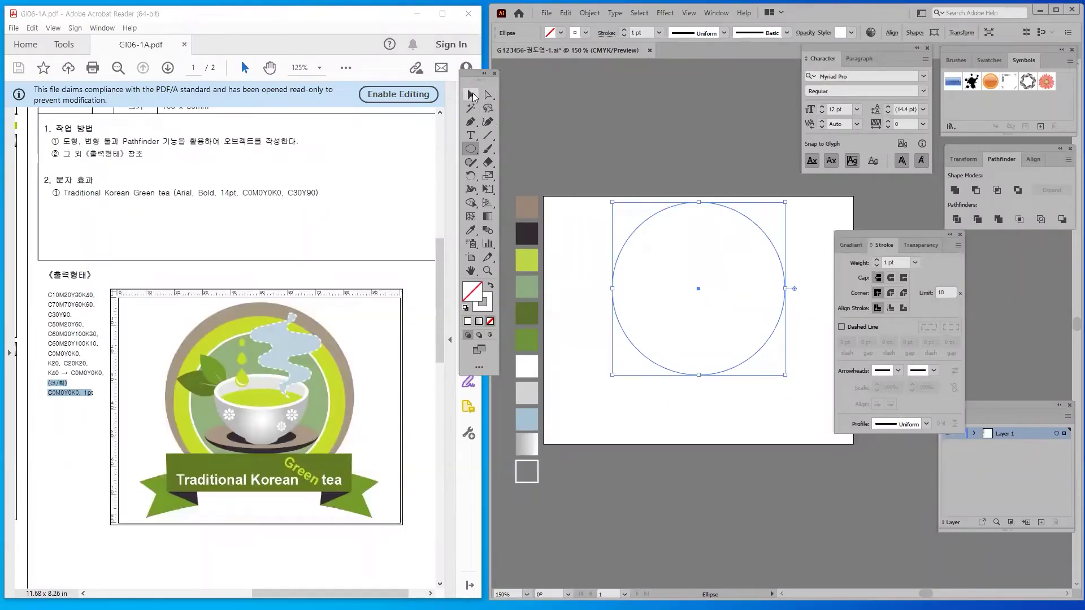
Move the swatch column up slightly and fill the large circle with the tan swatch
left_click(472, 95)
left_click_drag(508, 184, 567, 560)
left_click_drag(532, 370, 529, 343)
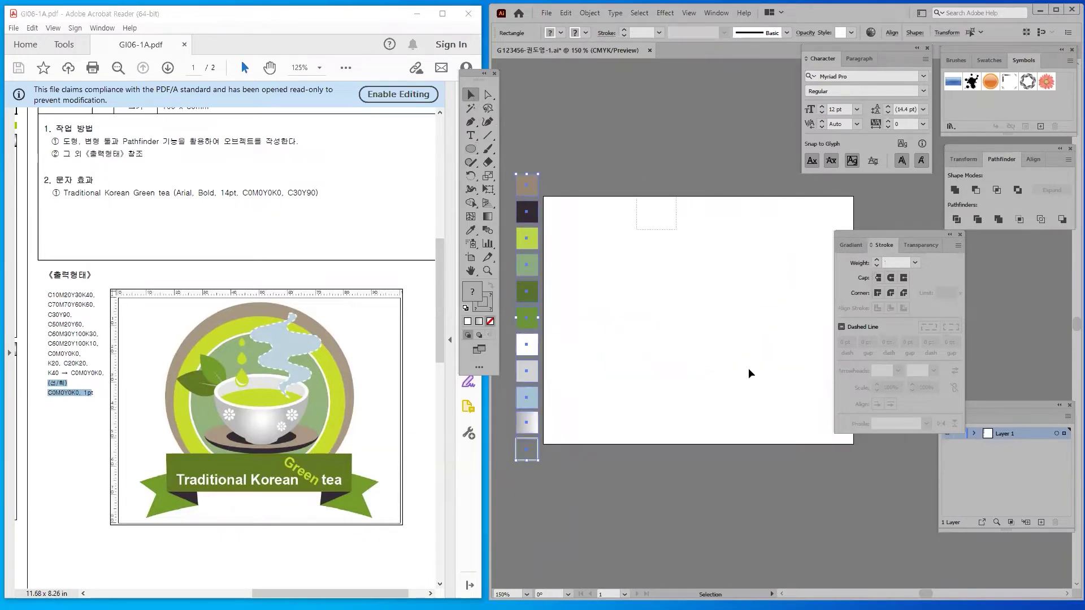
left_click(687, 296)
left_click(680, 300)
key("ctrl+z")
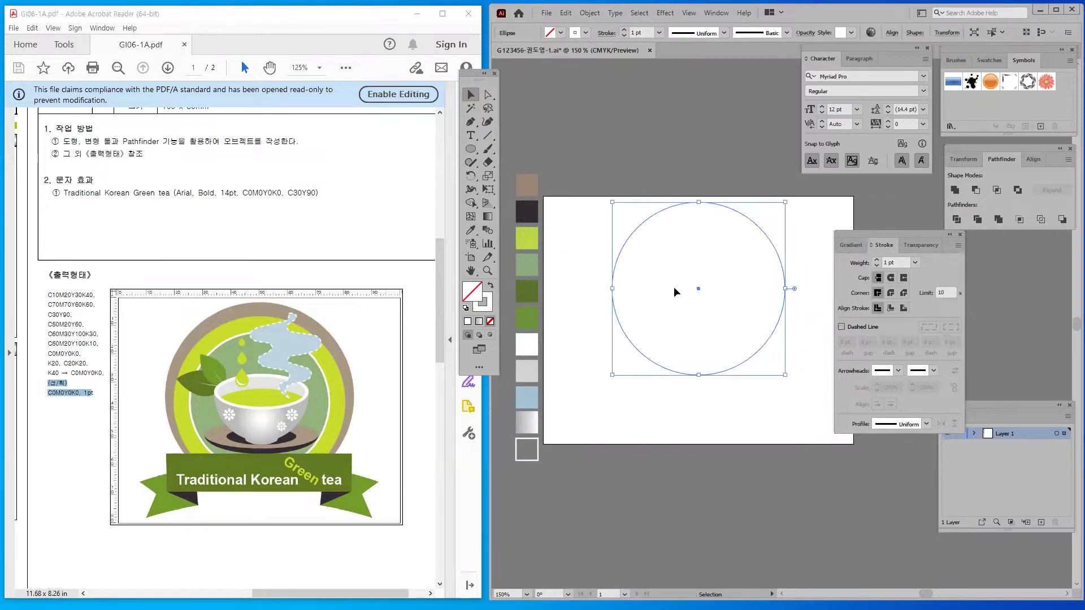
left_click(469, 231)
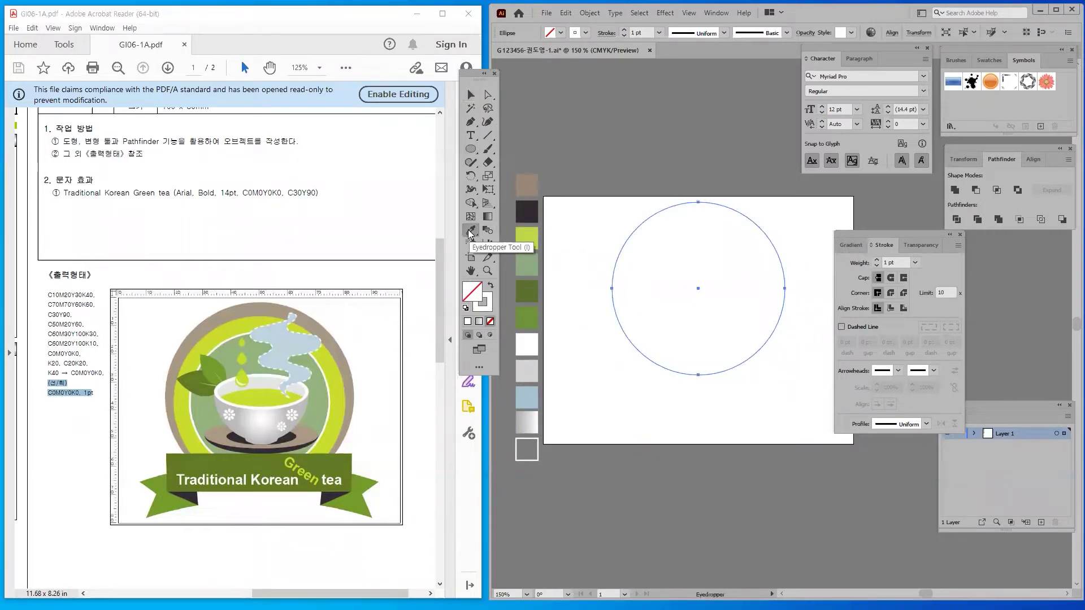
left_click(531, 182)
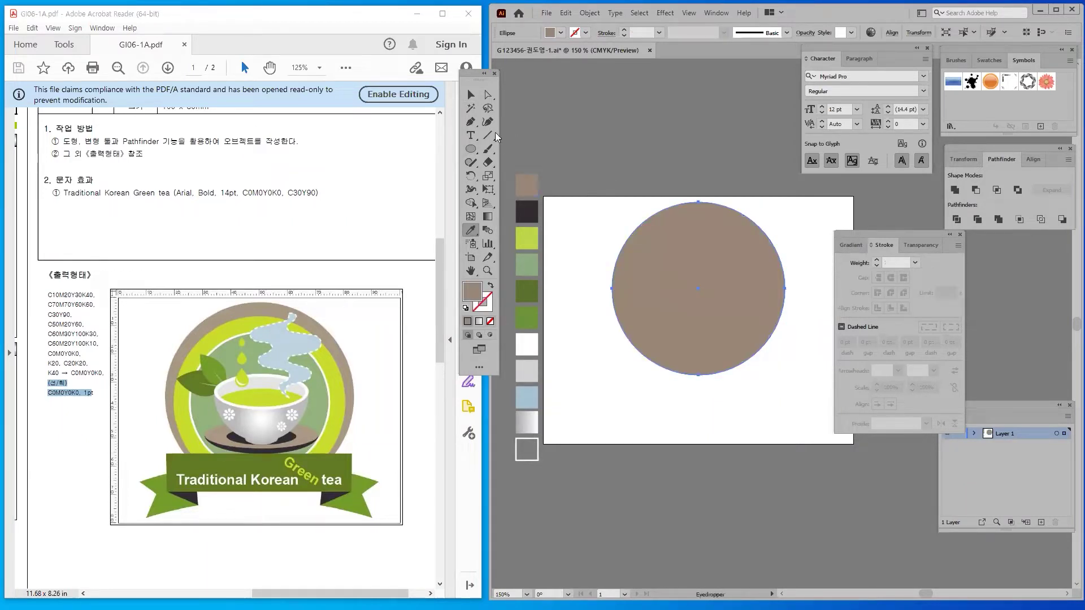
Duplicate the tan circle down and left, shrinking the copy
left_click(473, 95)
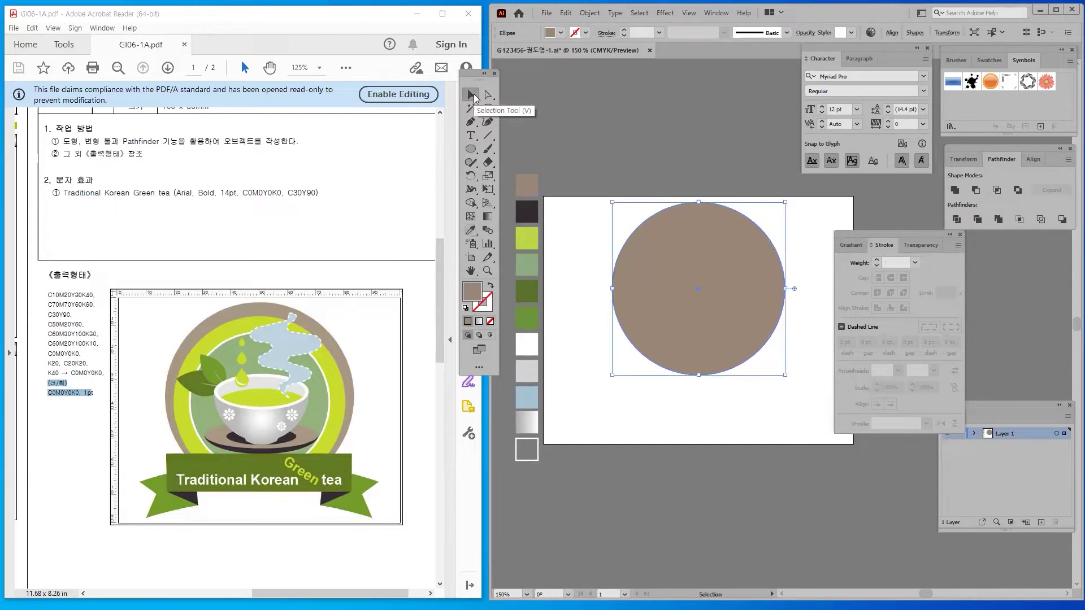
left_click(628, 175)
left_click(668, 242)
left_click_drag(687, 273, 662, 304)
left_click_drag(590, 235, 613, 259)
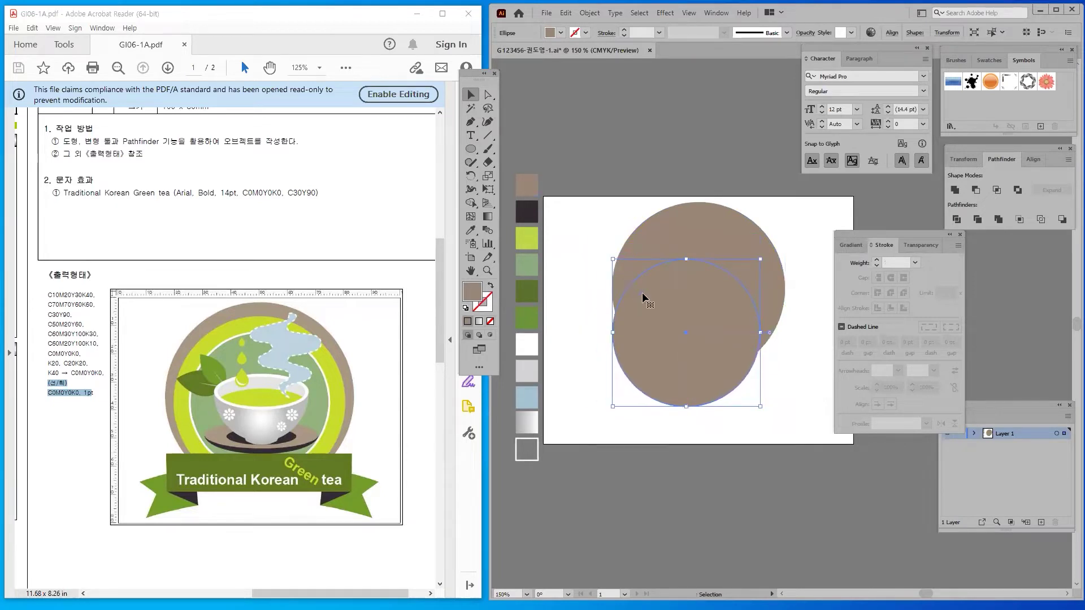
key("a")
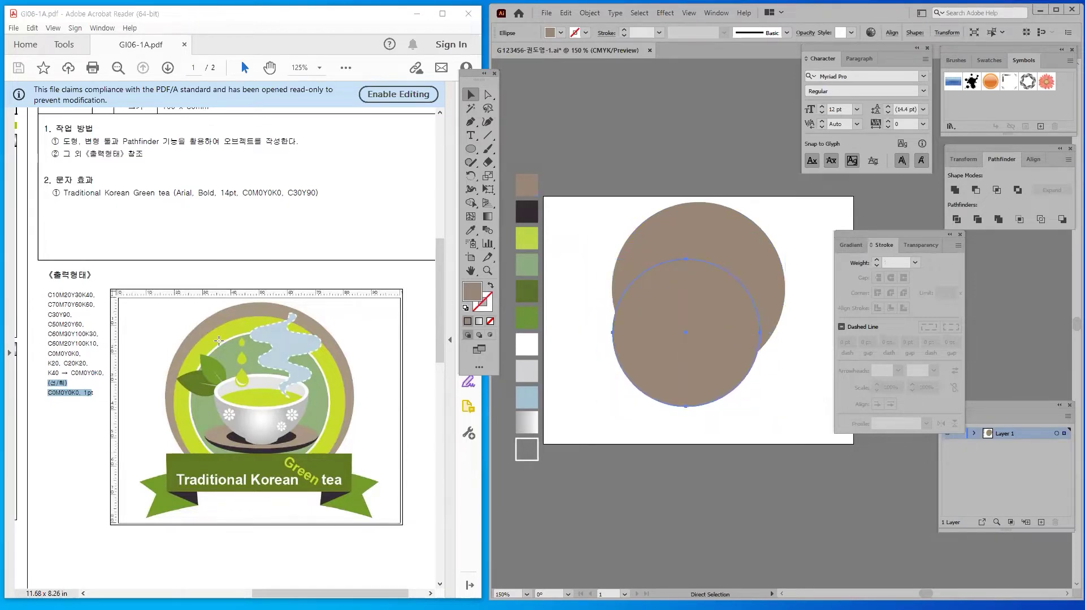
left_click(473, 231)
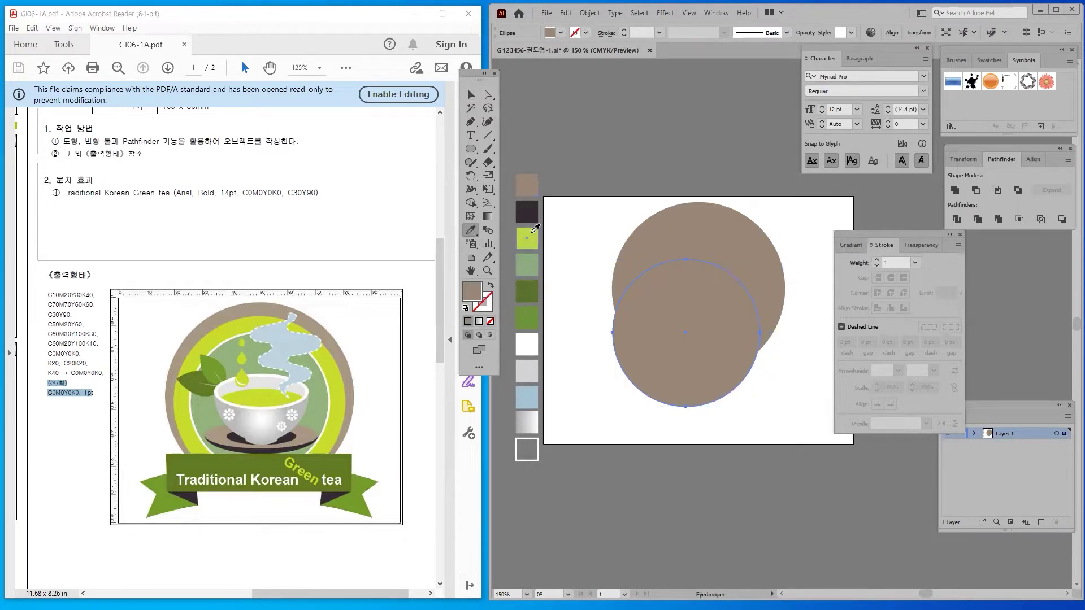
Fill the smaller circle lime, place a lime copy inside the tan circle, and make the lower circle white
left_click(531, 231)
key("v")
left_click_drag(681, 313, 662, 303)
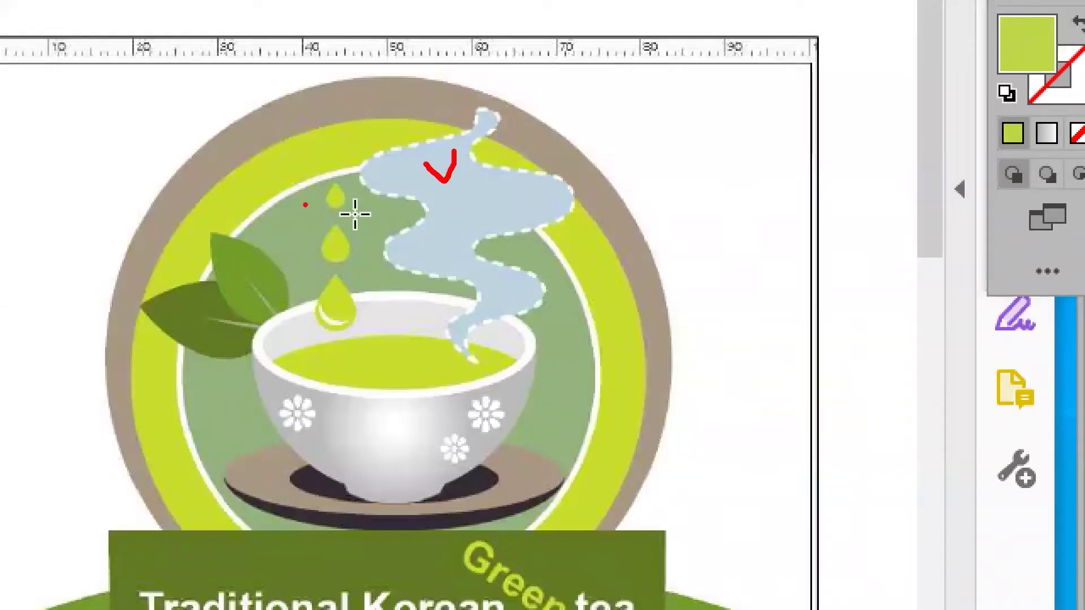
mouse_move(305, 206)
left_mouse_down()
mouse_move(311, 158)
mouse_move(277, 186)
mouse_move(327, 221)
left_mouse_up()
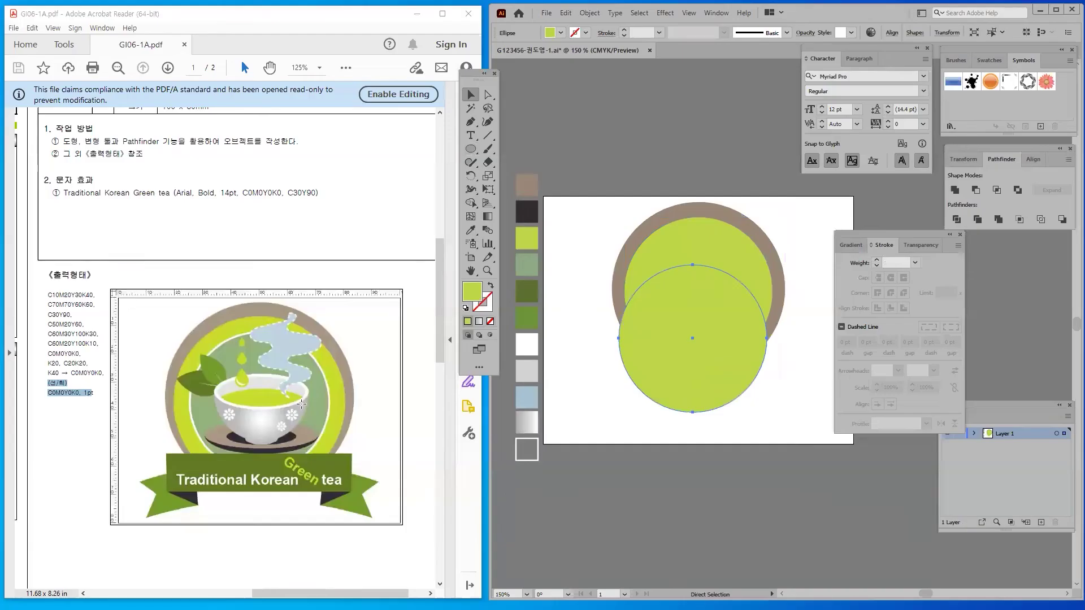
key("v")
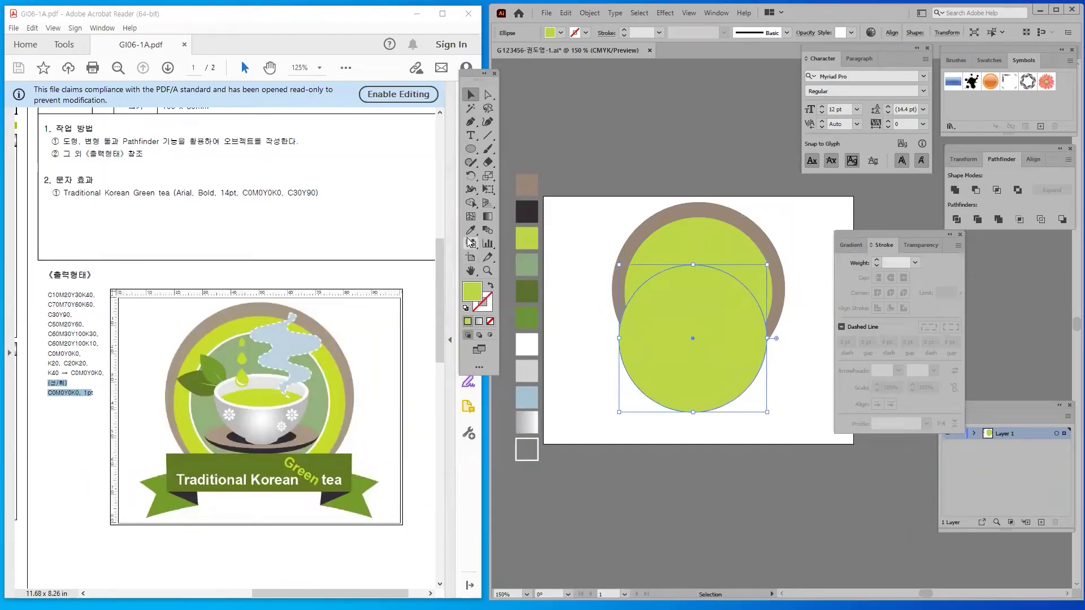
left_click(470, 232)
left_click(526, 344)
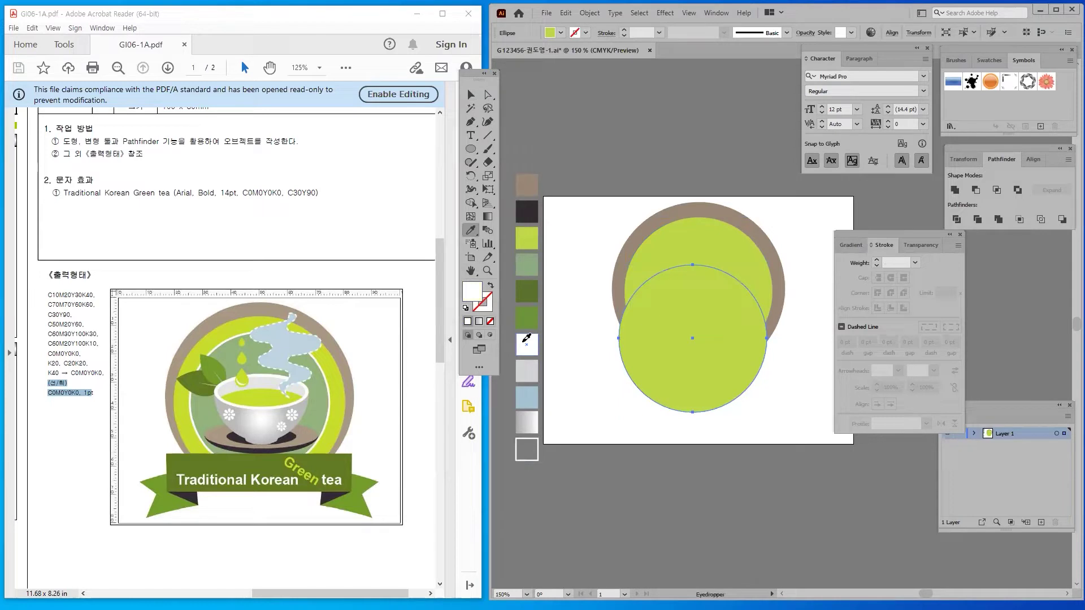
Move the white circle up into the lime disc and place a white copy lower down
left_click(471, 94)
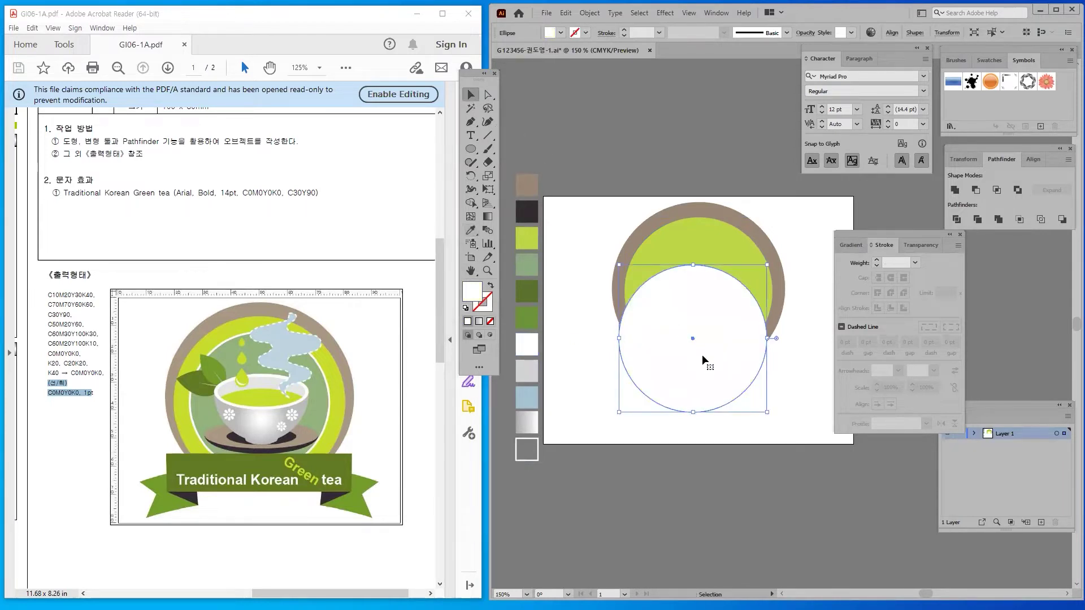
left_click_drag(644, 278, 701, 286)
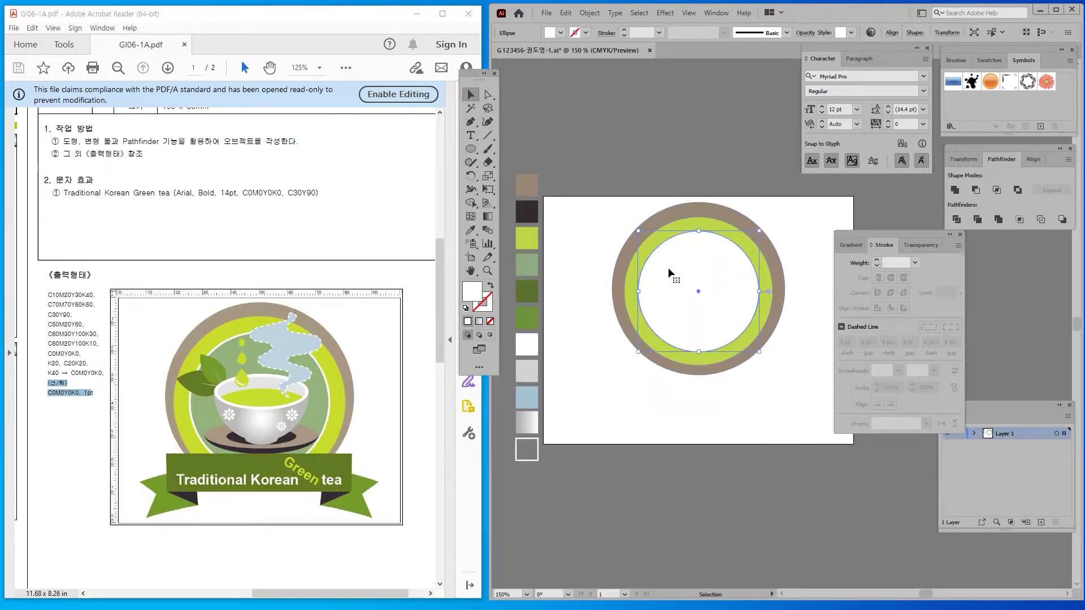
left_click_drag(669, 274, 676, 315)
key("a")
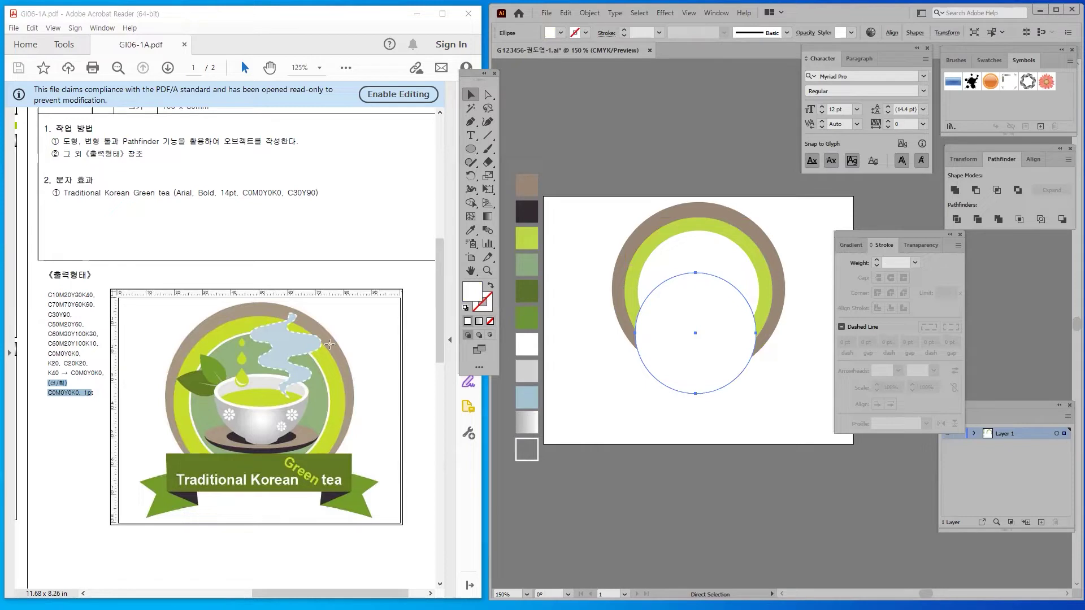
Fill the lower circle grey-green and centre it inside the rings, scaled to 36.61 mm
left_click(470, 230)
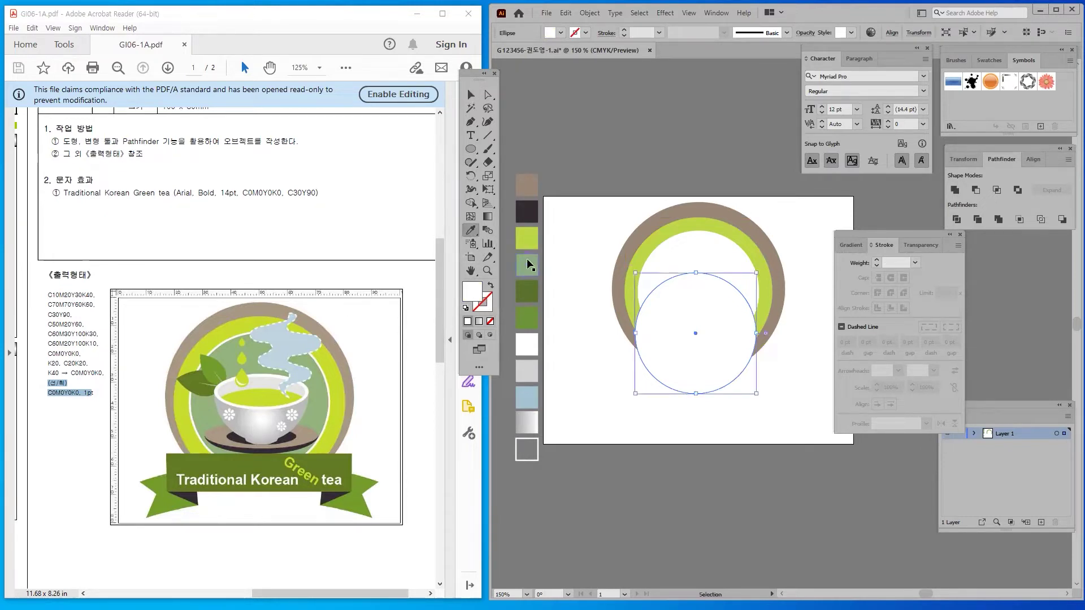
left_click(528, 261)
left_click(471, 94)
left_click(694, 398)
left_click_drag(689, 323, 689, 289)
left_click_drag(634, 240, 666, 275)
left_click(621, 187)
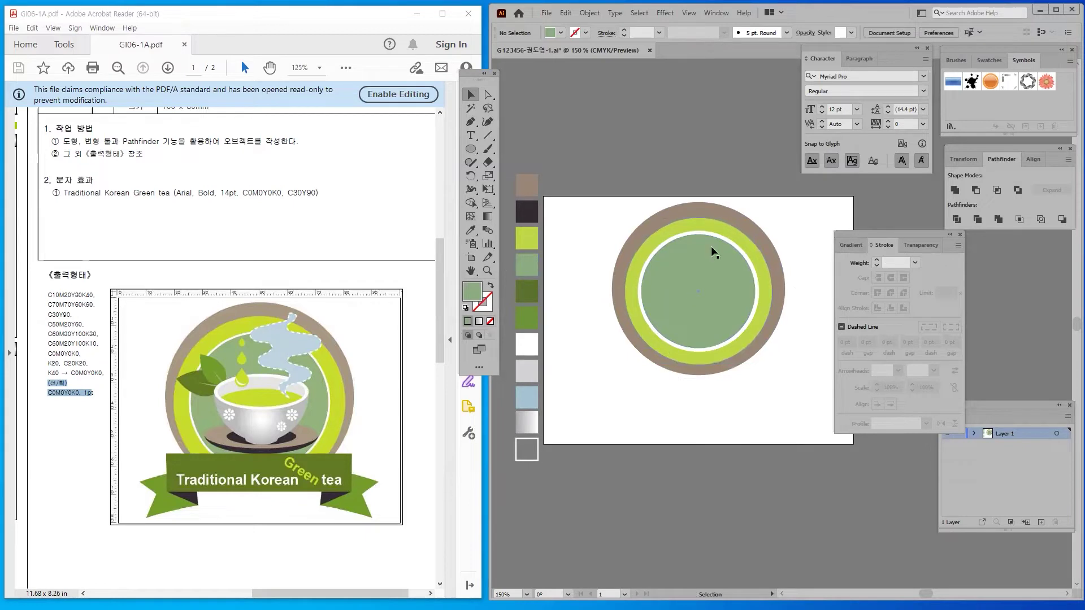
left_click(677, 273)
left_click_drag(641, 236, 642, 226)
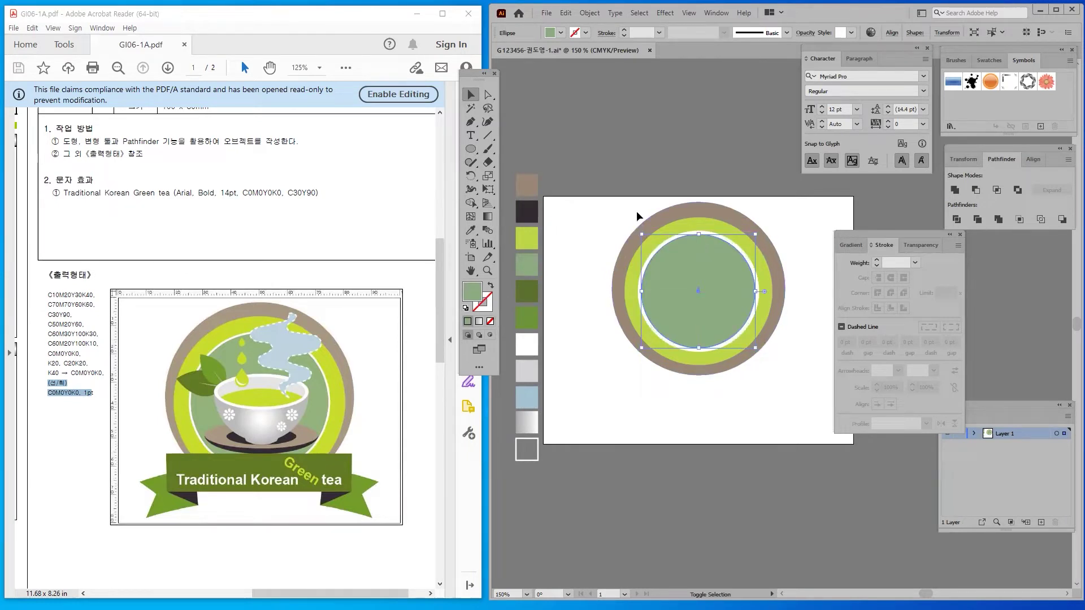
left_click_drag(610, 171, 790, 384)
Enlarge the inner grey-green circle slightly
left_click(581, 234)
left_click(676, 276)
left_click_drag(642, 236, 637, 231)
Align the brown, lime and green ring circles on shared horizontal and vertical centres
left_click_drag(600, 196, 819, 407)
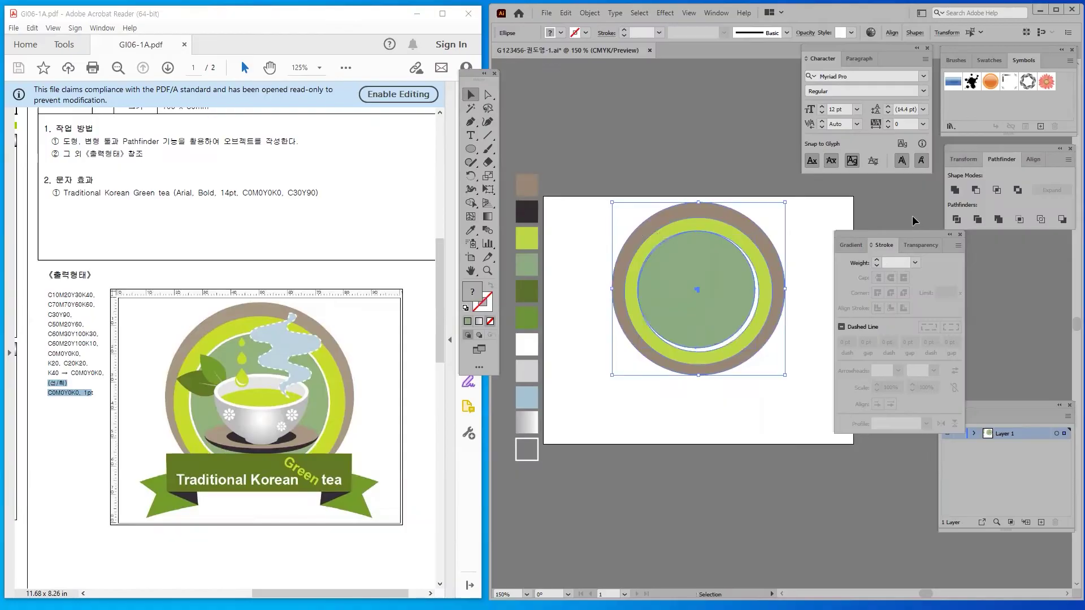
left_click(1031, 160)
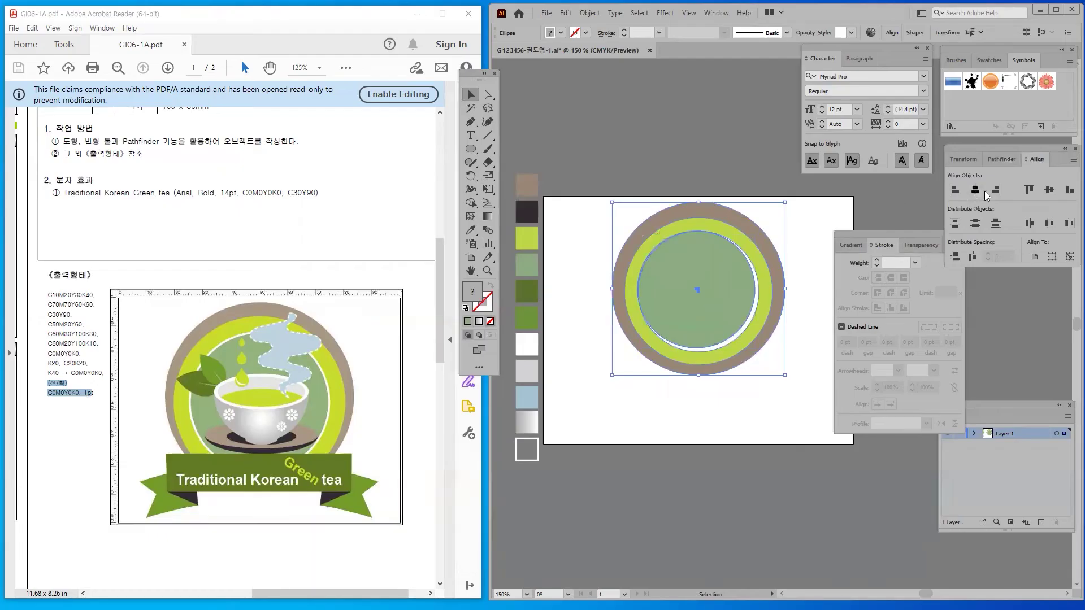
left_click(756, 247)
left_click(977, 246)
left_click(771, 547)
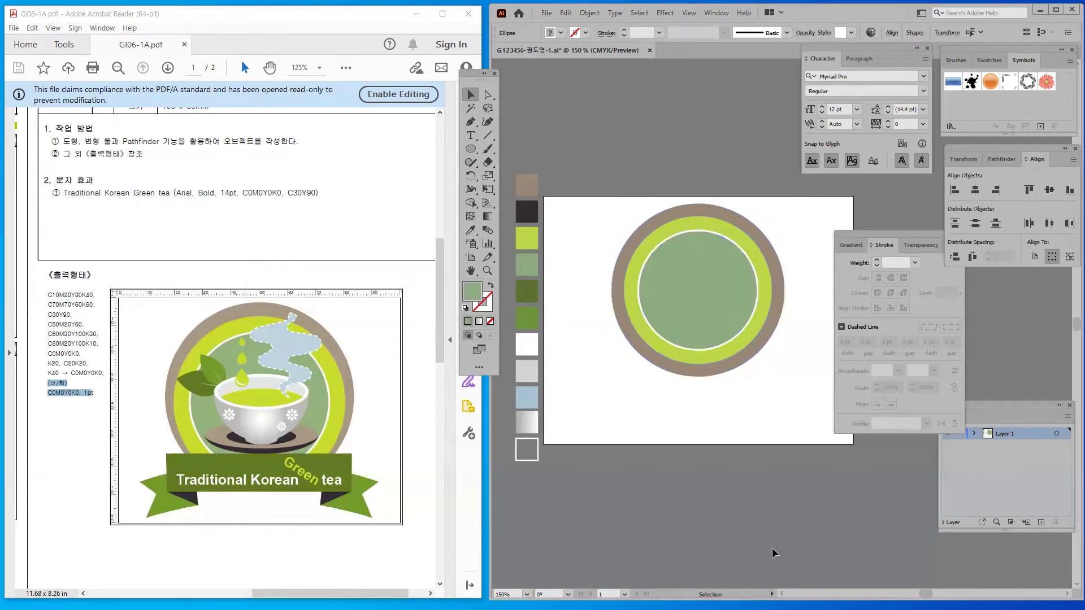
Scale the concentric circles up together, move them down, and nudge them up slightly
left_click_drag(632, 205, 784, 420)
left_click_drag(610, 377, 601, 386)
mouse_move(686, 303)
left_mouse_down()
mouse_move(686, 322)
mouse_move(686, 309)
left_mouse_up()
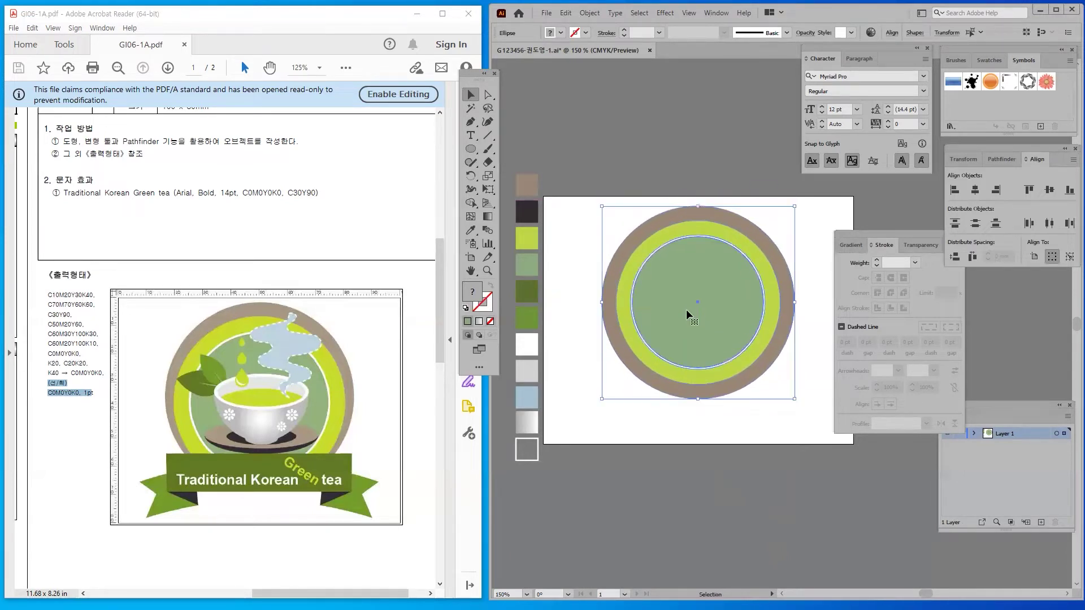
key("Up")
key("Up")
left_click(632, 458)
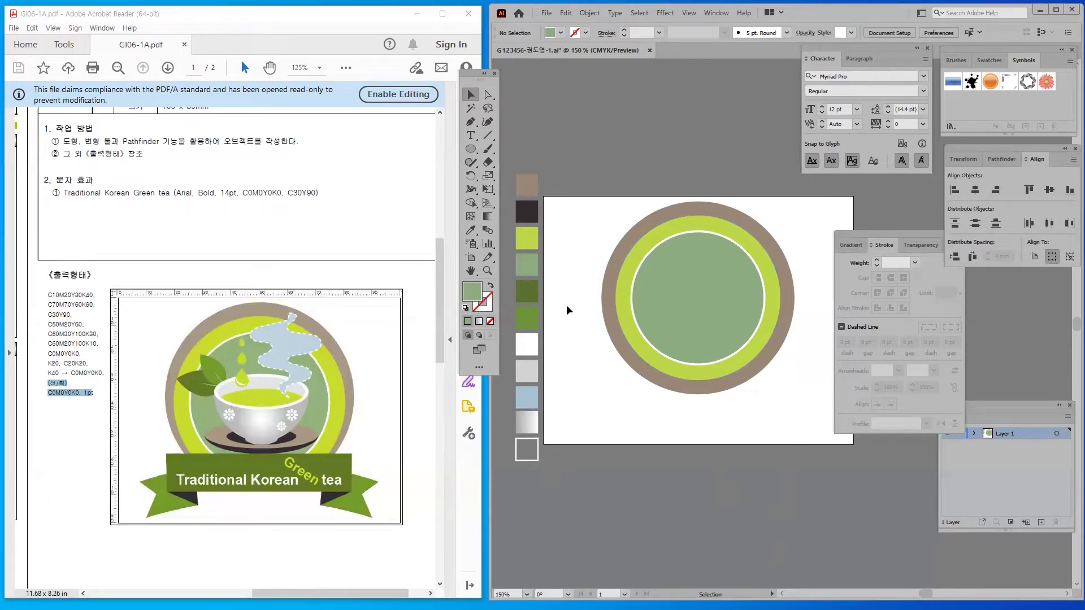
Reselect the concentric circles and check them with the Direct Selection and Selection tools
scroll(624, 222, "right", 3)
scroll(624, 222, "down", 1)
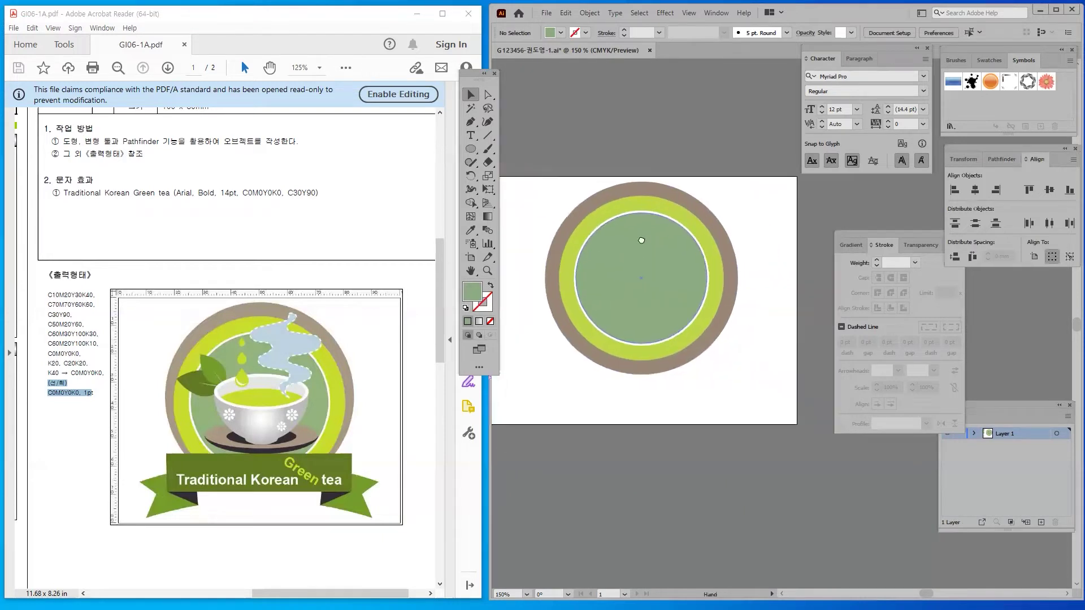
left_click_drag(799, 428, 610, 283)
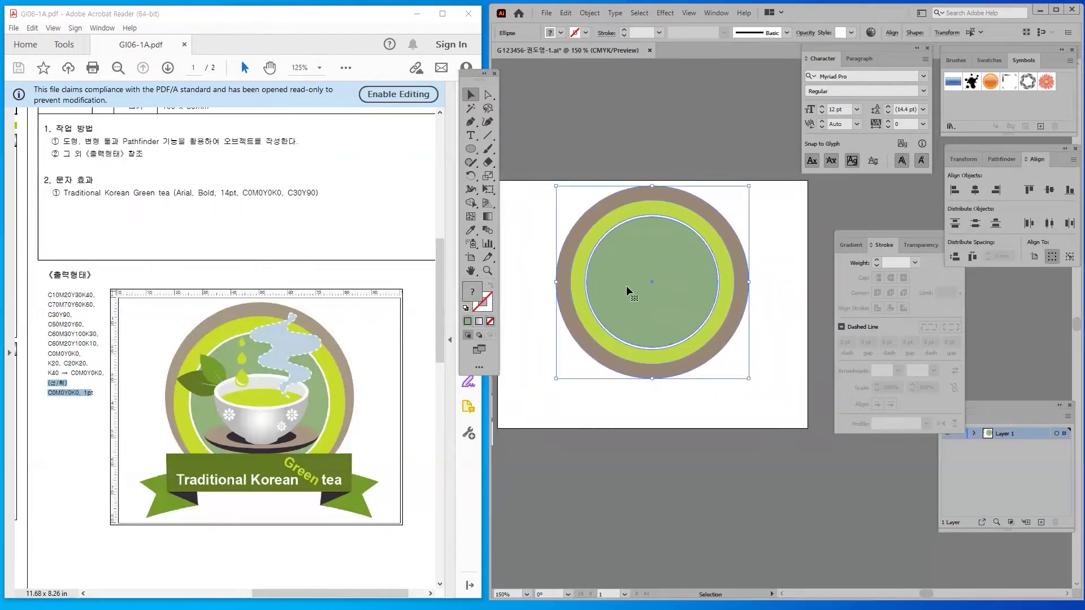
left_click(622, 180)
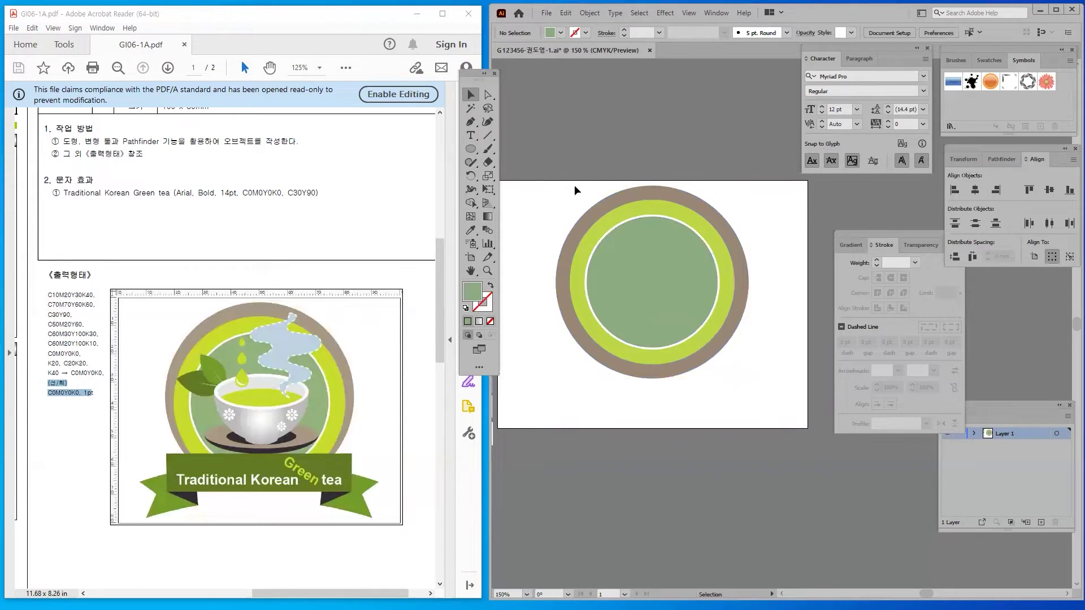
left_click_drag(557, 167, 733, 312)
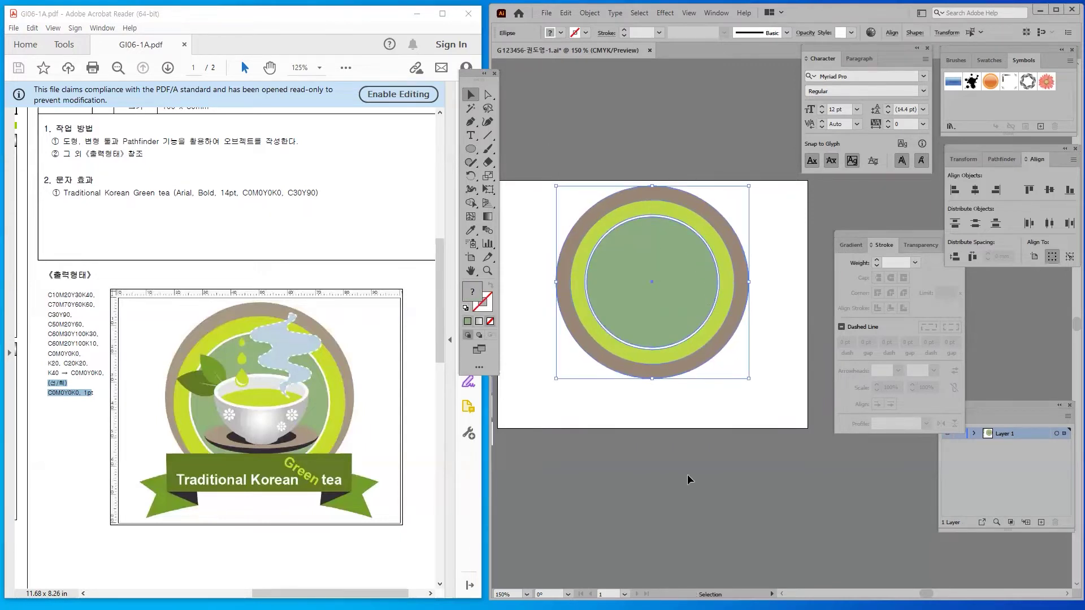
key("a")
key("v")
left_click(575, 141)
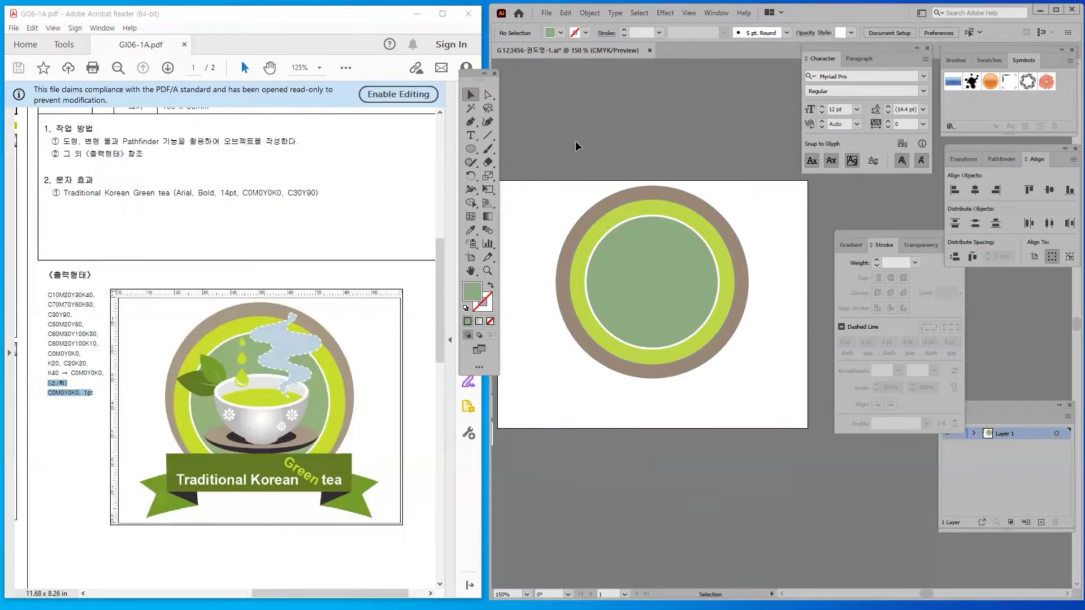
Undo an accidental move of the inner green circle out of the ring
left_click_drag(625, 254, 756, 157)
key("ctrl+z")
key("ctrl+shift+z")
key("ctrl+z")
key("ctrl+z")
key("ctrl+z")
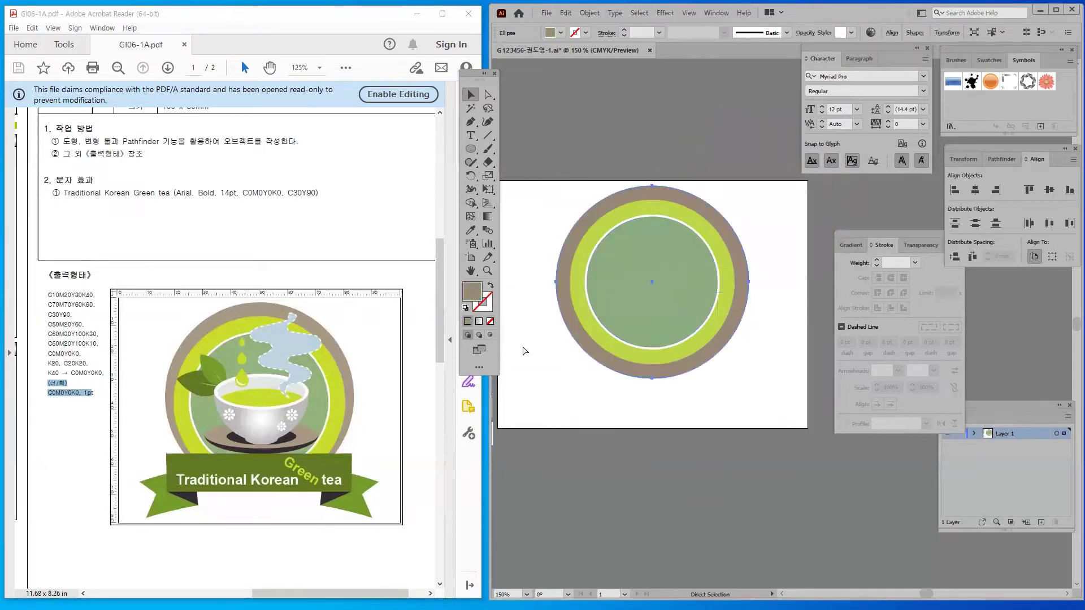
left_click(630, 421)
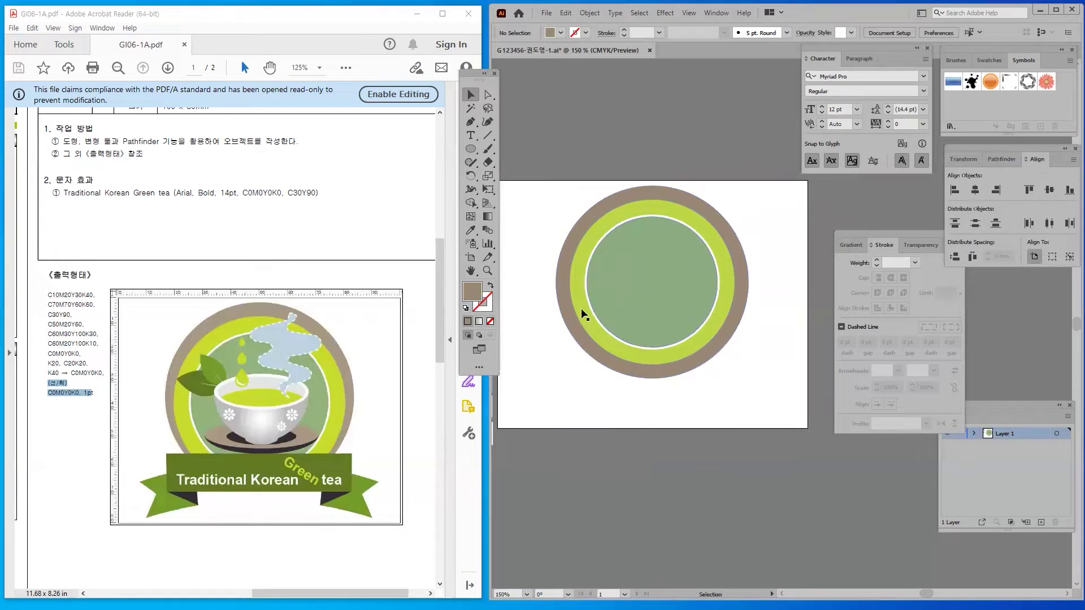
Nudge the lime and green inner circles down within the brown outer ring
left_click(646, 219)
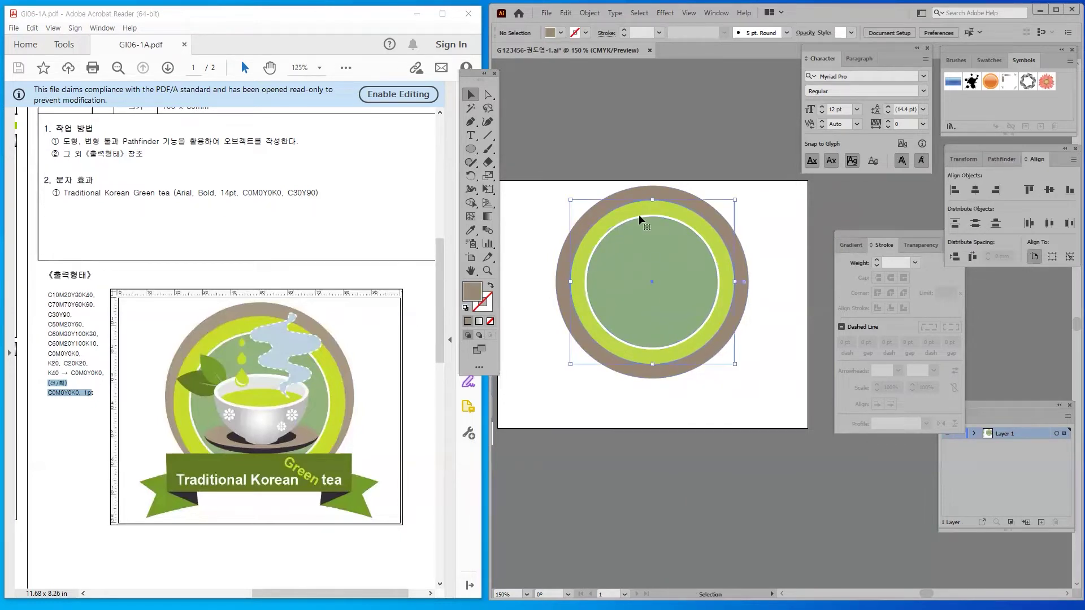
left_click_drag(564, 148, 792, 409)
left_click(637, 191, "shift")
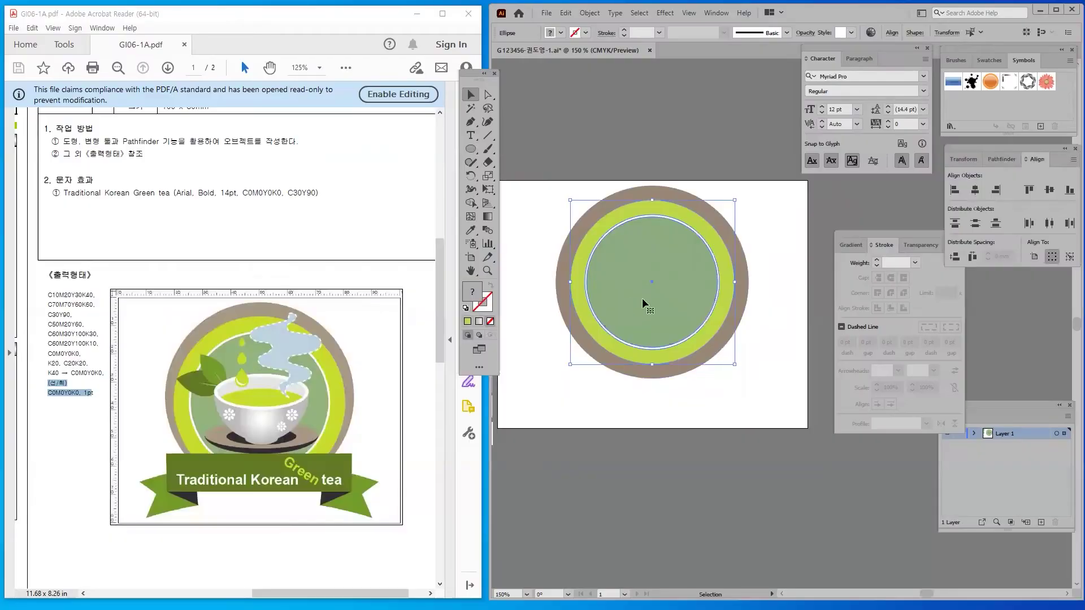
key("Down")
key("Down")
key("Down")
key("Down")
key("Down")
key("Down")
key("Down")
left_click(722, 462)
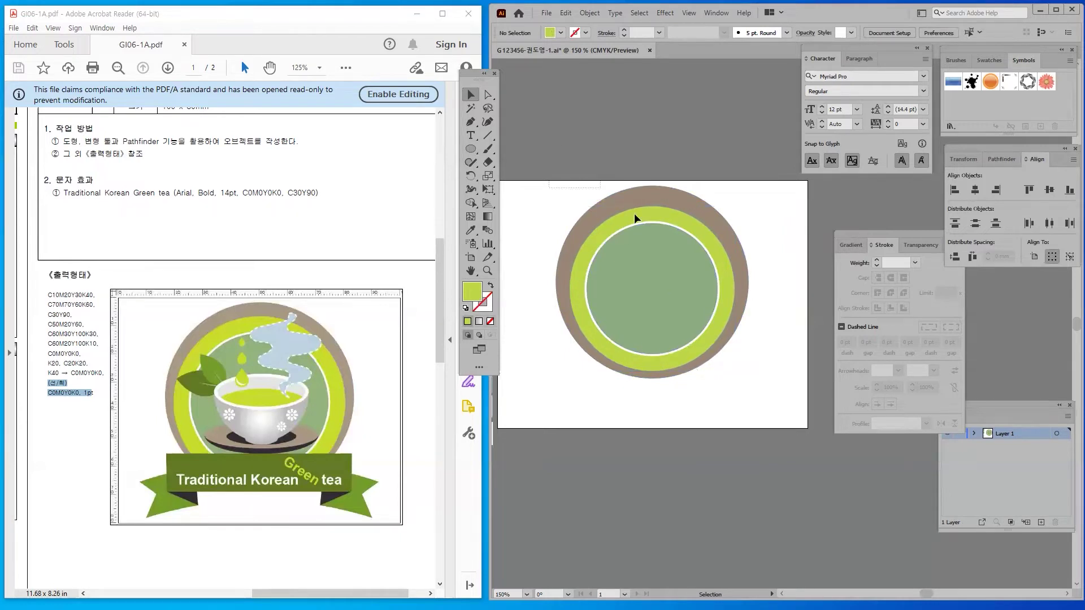
Group the three ring circles together
left_click_drag(745, 334, 621, 244)
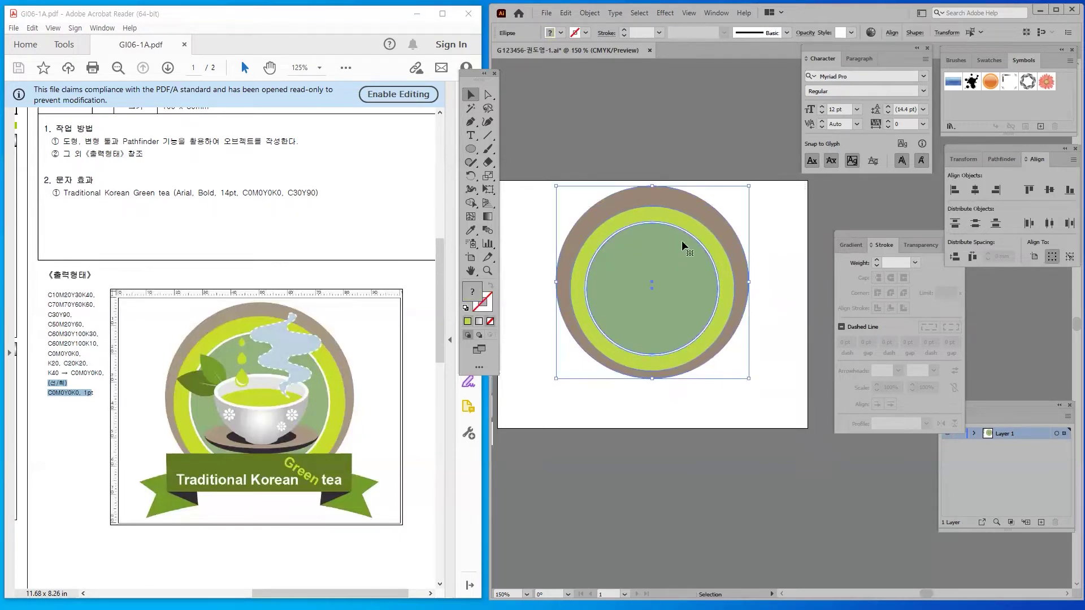
right_click(664, 245)
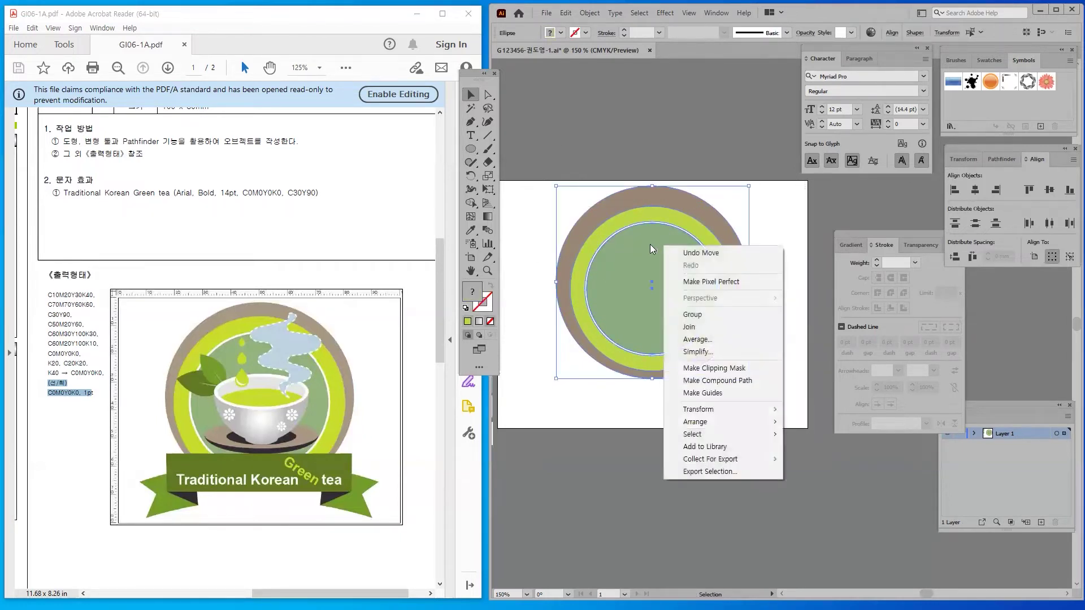
left_click(698, 315)
left_click(720, 435)
Move the ring group to the artboard's right edge and draw a wide ellipse on the left
key("ctrl+z")
left_click_drag(665, 290, 821, 236)
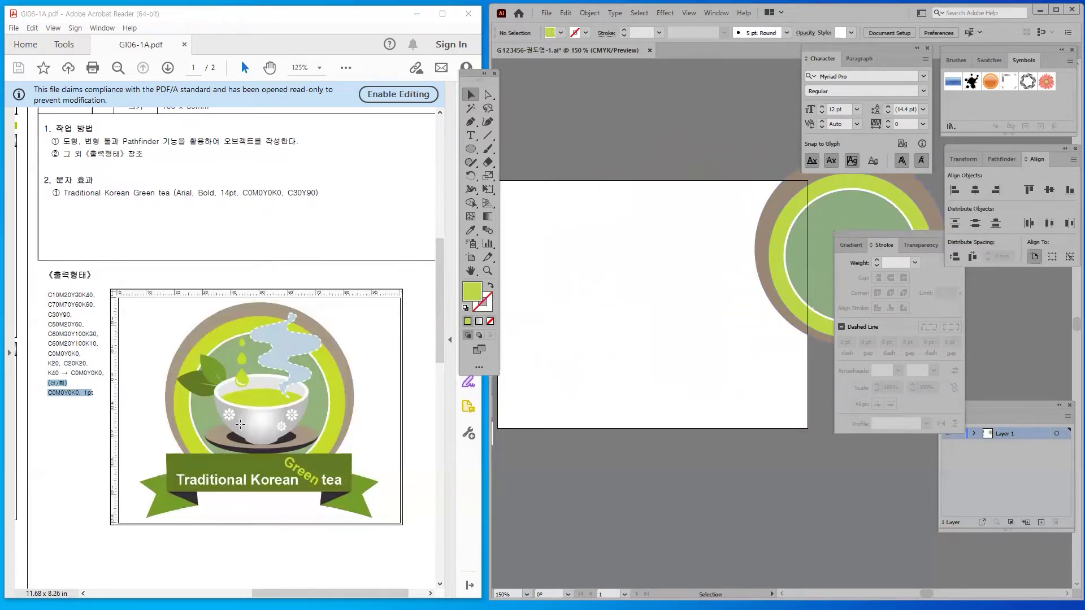
left_click(465, 151)
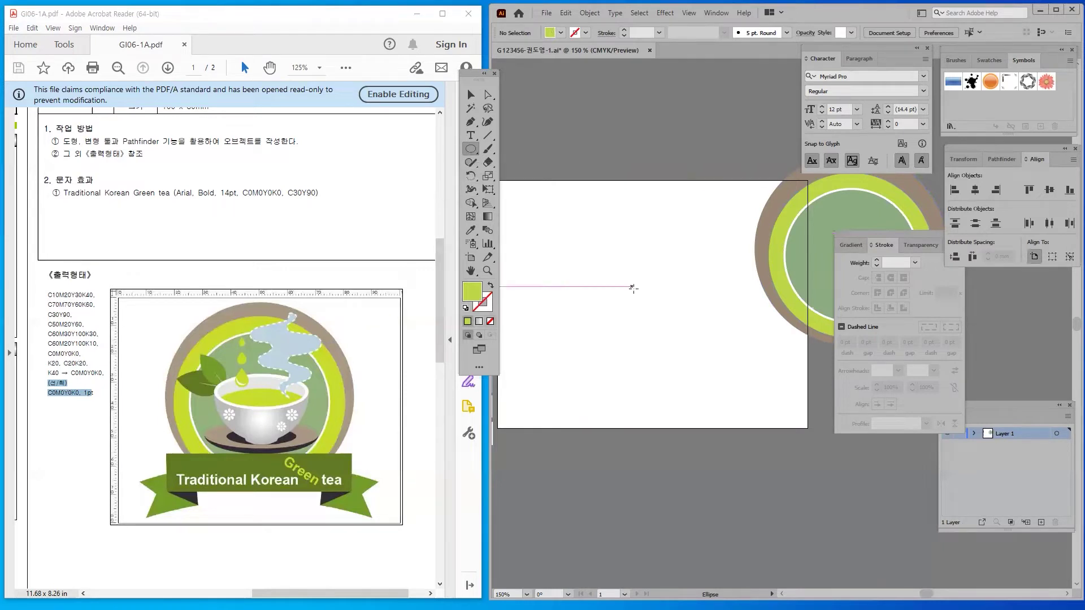
left_click_drag(551, 248, 657, 304)
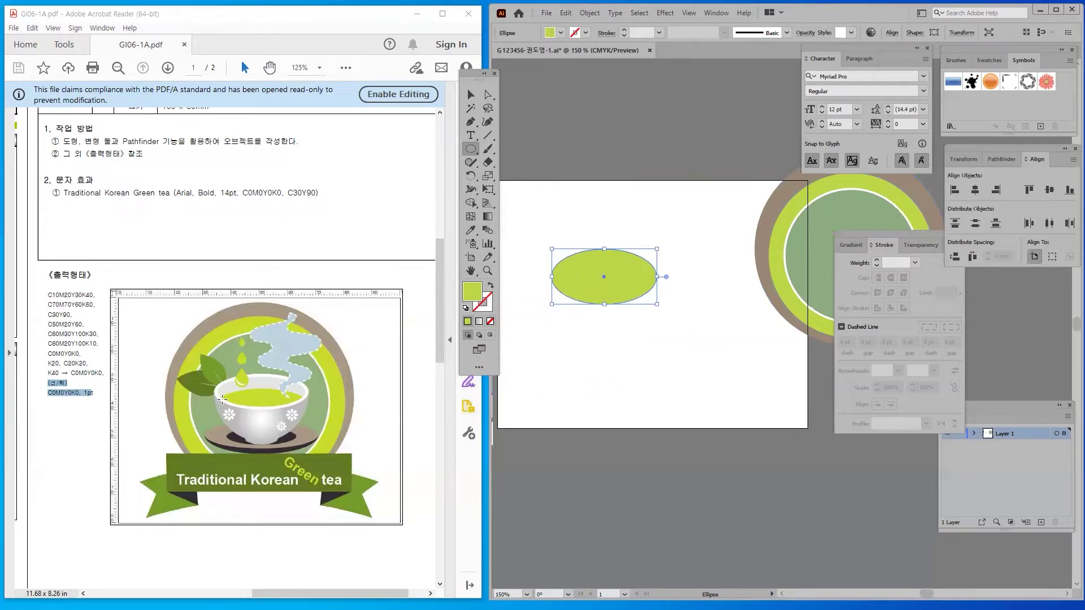
mouse_move(217, 394)
left_mouse_down()
mouse_move(263, 415)
mouse_move(299, 408)
mouse_move(281, 374)
mouse_move(235, 377)
mouse_move(218, 397)
mouse_move(522, 321)
mouse_move(519, 357)
left_mouse_up()
key("Escape")
Make the wide ellipse an unfilled lime outline and tidy the colour panels
left_click(491, 287)
left_click(482, 301)
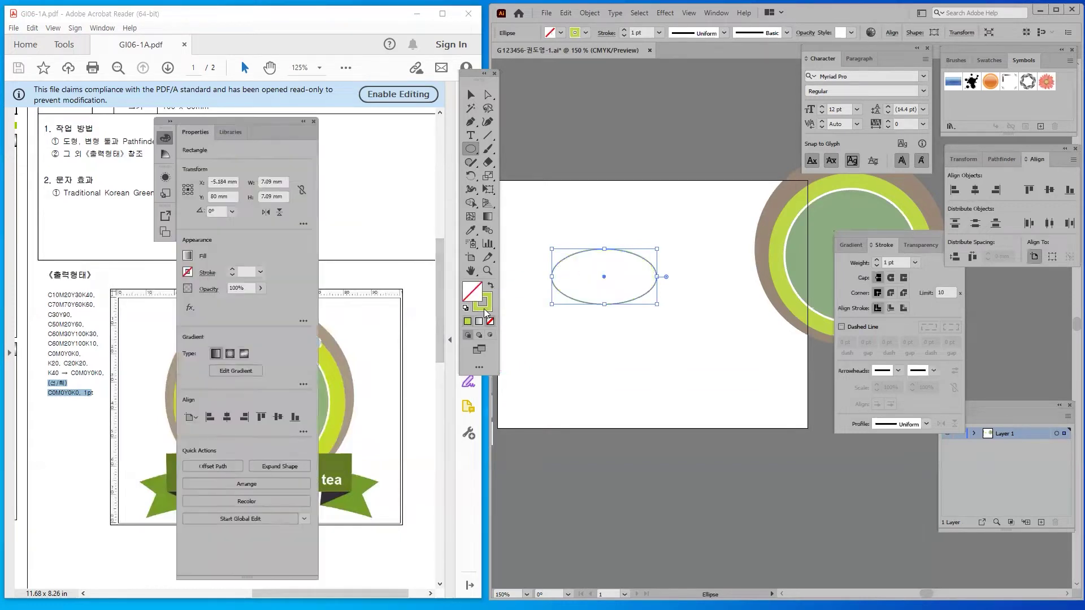
left_click(471, 94)
left_click_drag(538, 180, 688, 385)
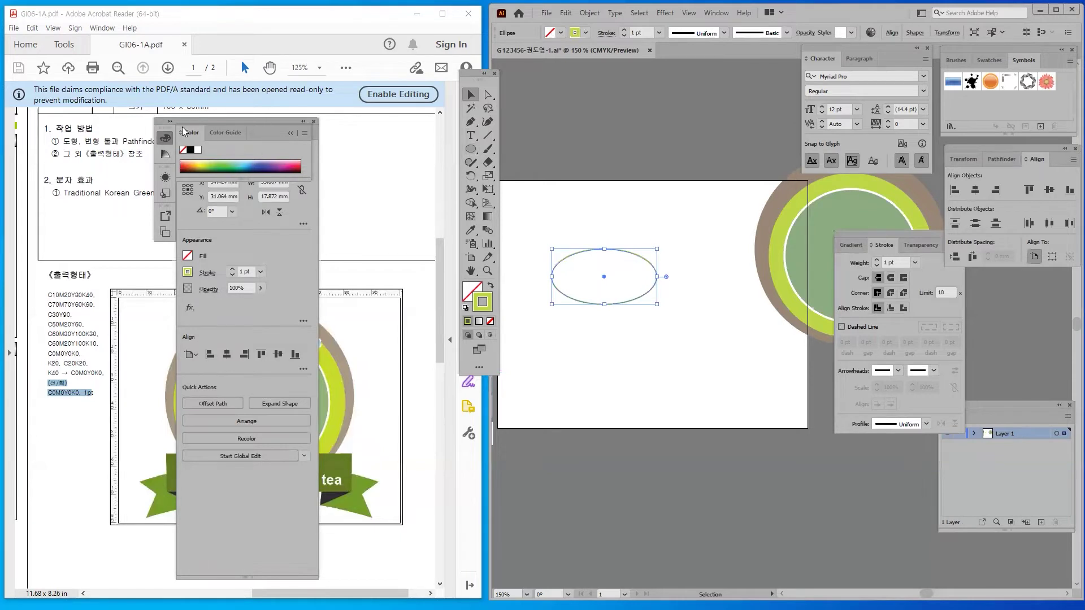
left_click_drag(192, 133, 1024, 580)
left_click(314, 120)
Duplicate the ellipse slightly higher and stretch the copy taller
left_click_drag(545, 198, 583, 256)
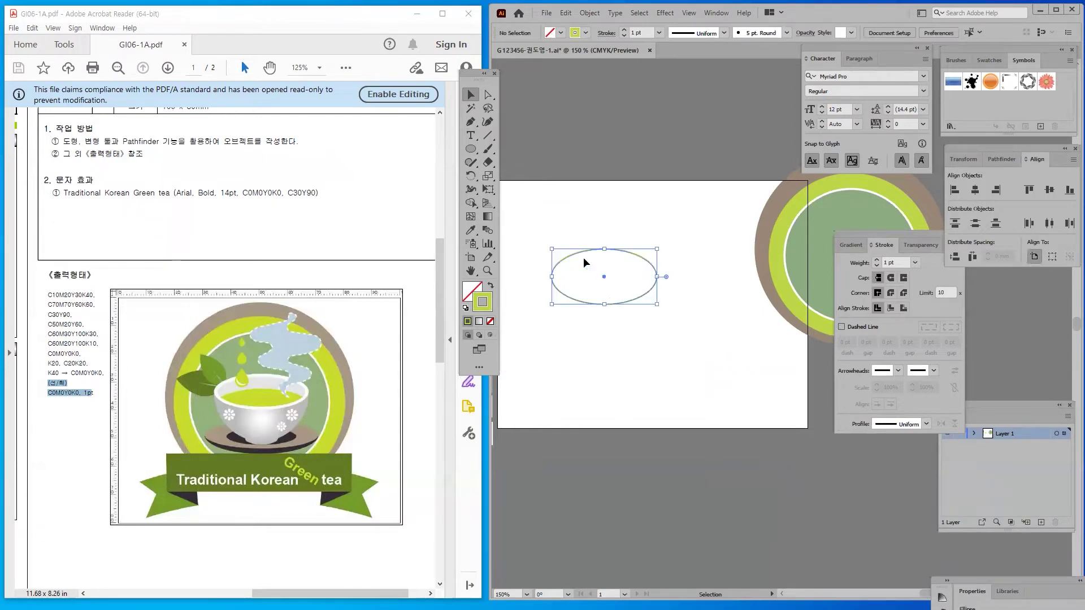
left_click(566, 338)
left_click_drag(573, 341, 589, 326)
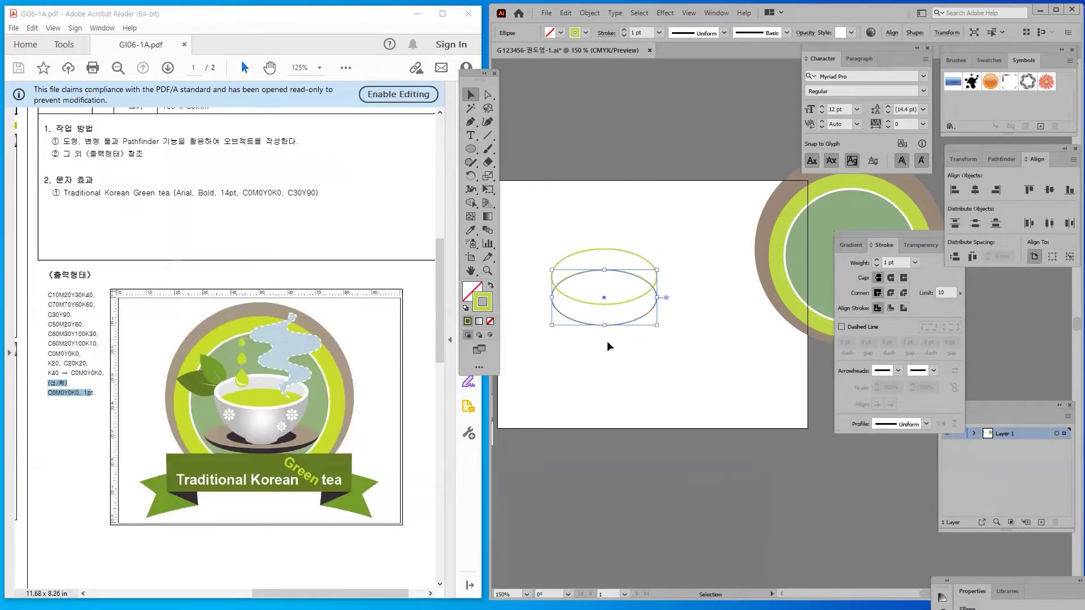
left_click_drag(605, 274, 585, 196)
left_click(578, 354)
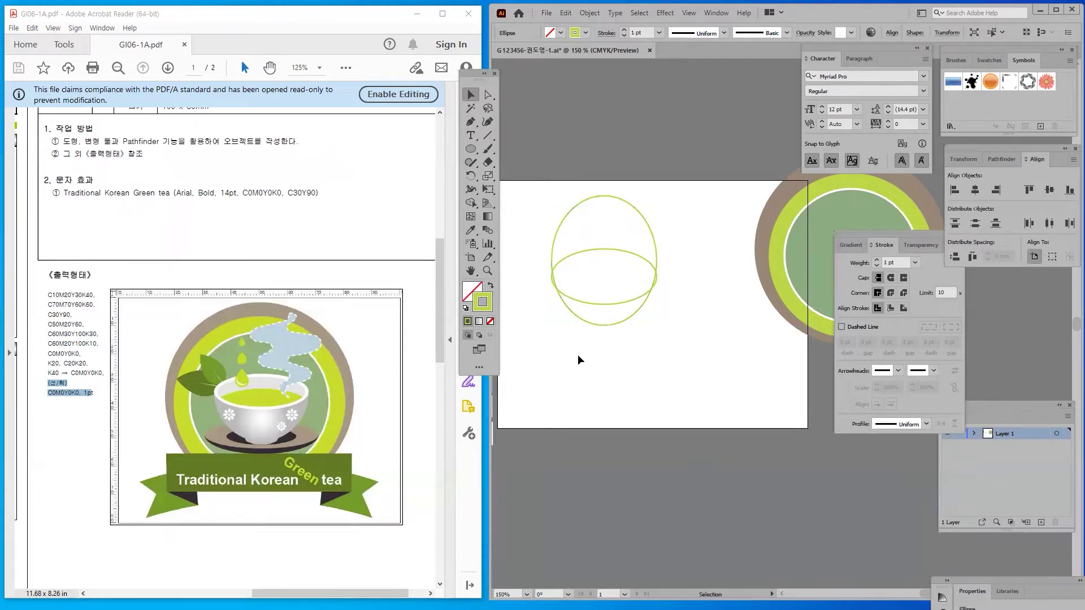
Centre the wide and tall ellipses on one another
left_click_drag(674, 314, 674, 314)
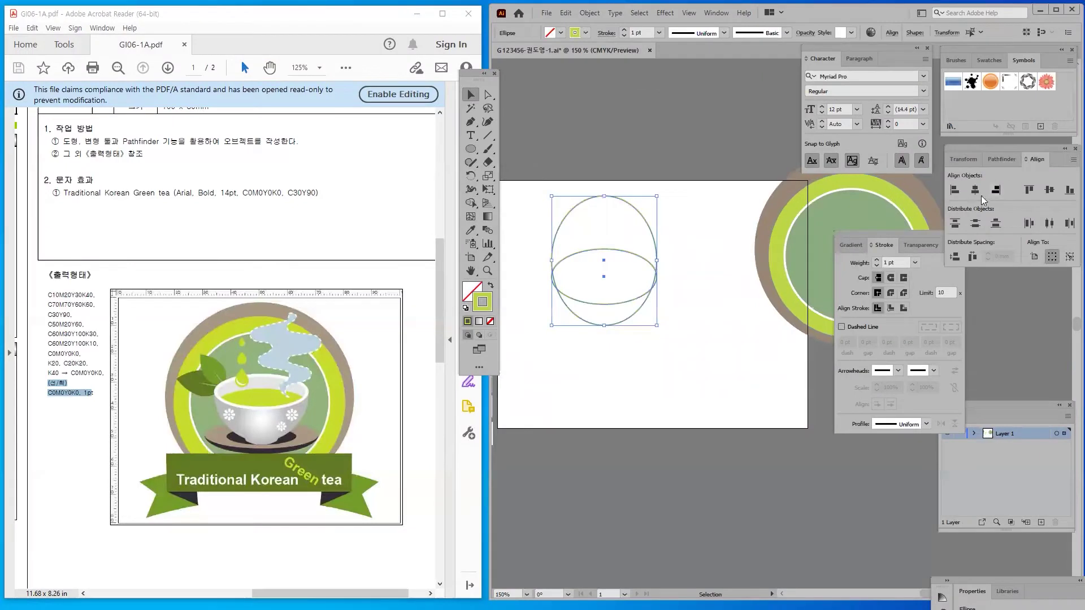
left_click(1048, 190)
left_click(623, 369)
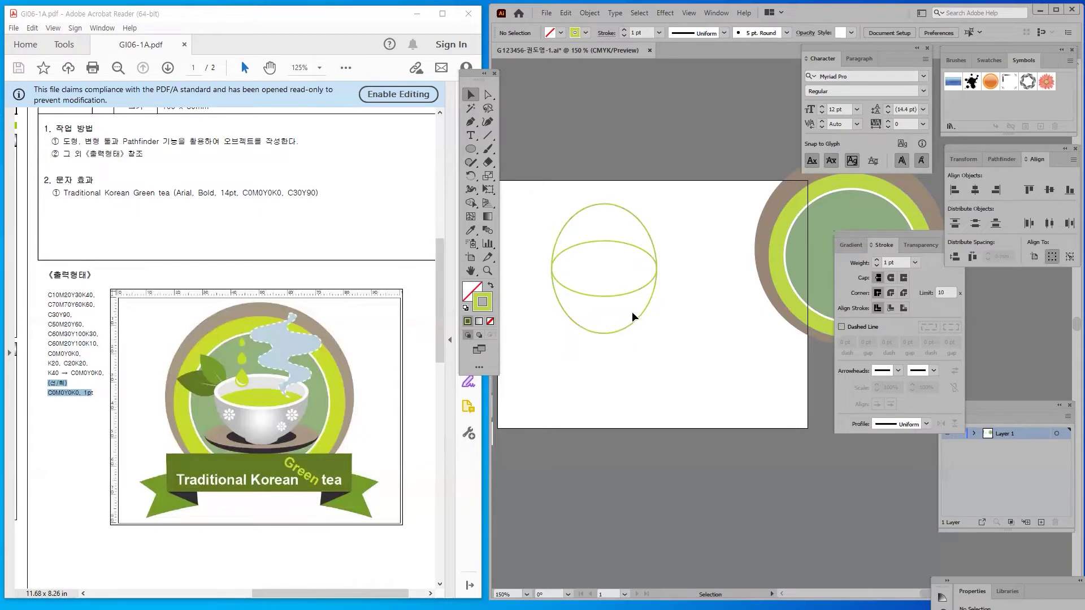
left_click(613, 332)
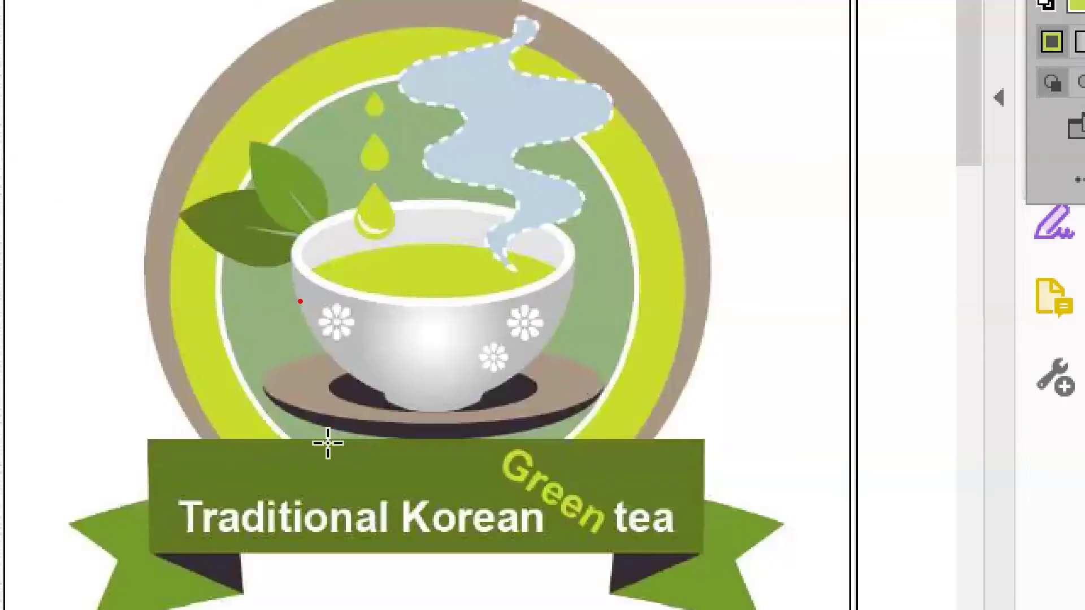
left_click_drag(287, 272, 591, 423)
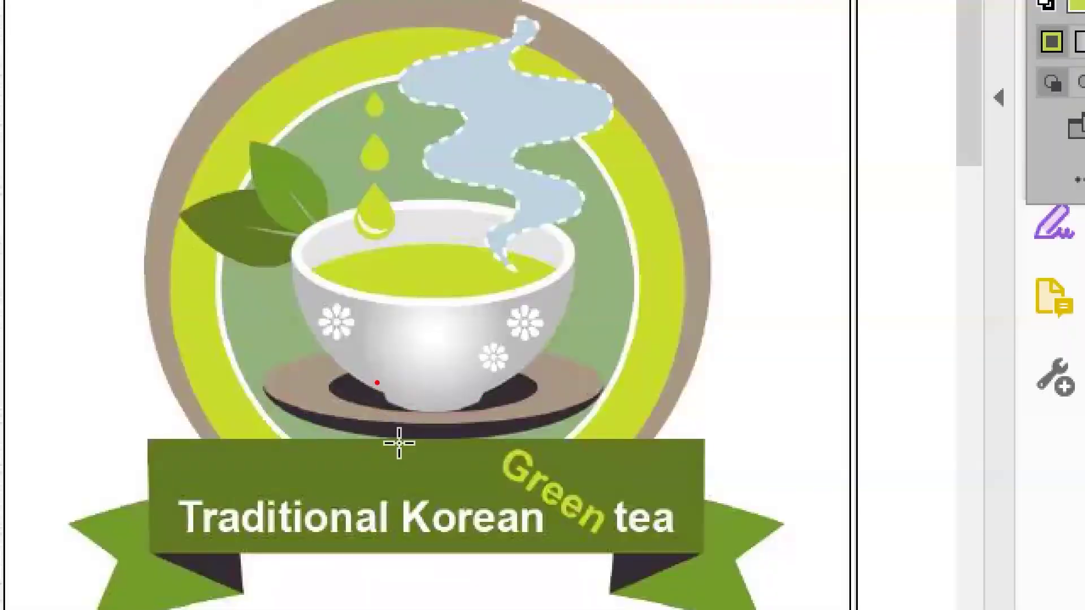
left_click_drag(377, 383, 494, 421)
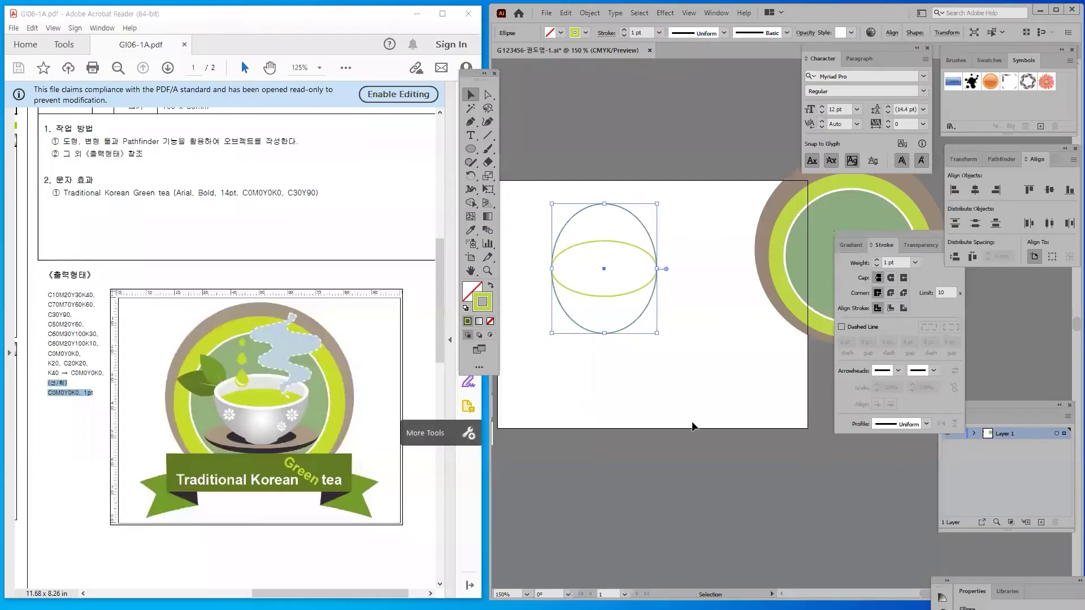
Duplicate the wide ellipse below the original and shrink the copy to about 11.71 × 6.18 mm
left_click(596, 347)
left_click(593, 331)
key("v")
left_click(606, 401)
left_click(594, 294)
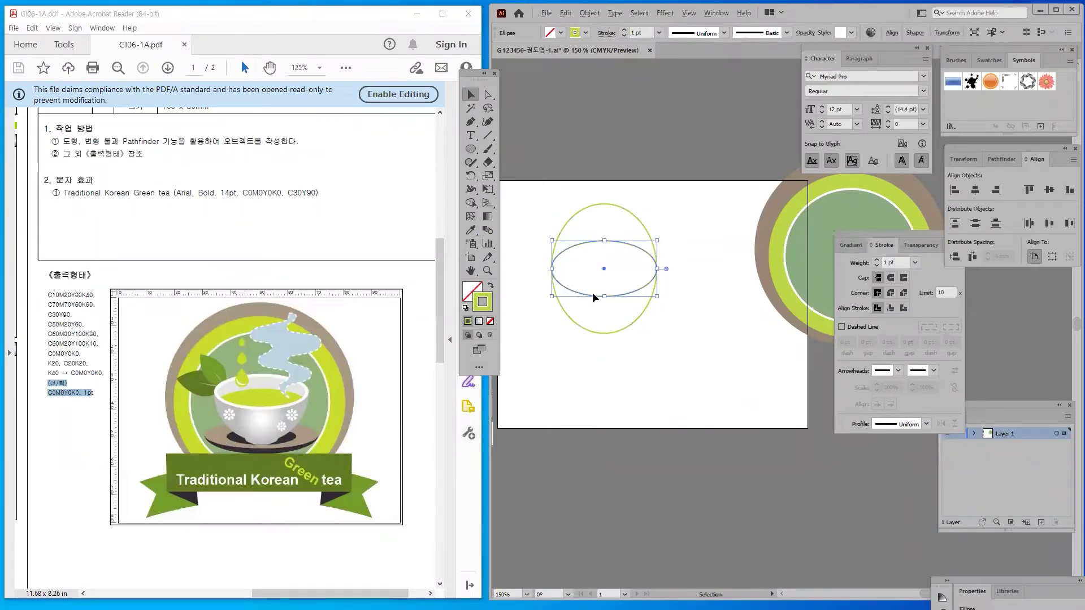
left_click_drag(587, 293, 588, 381)
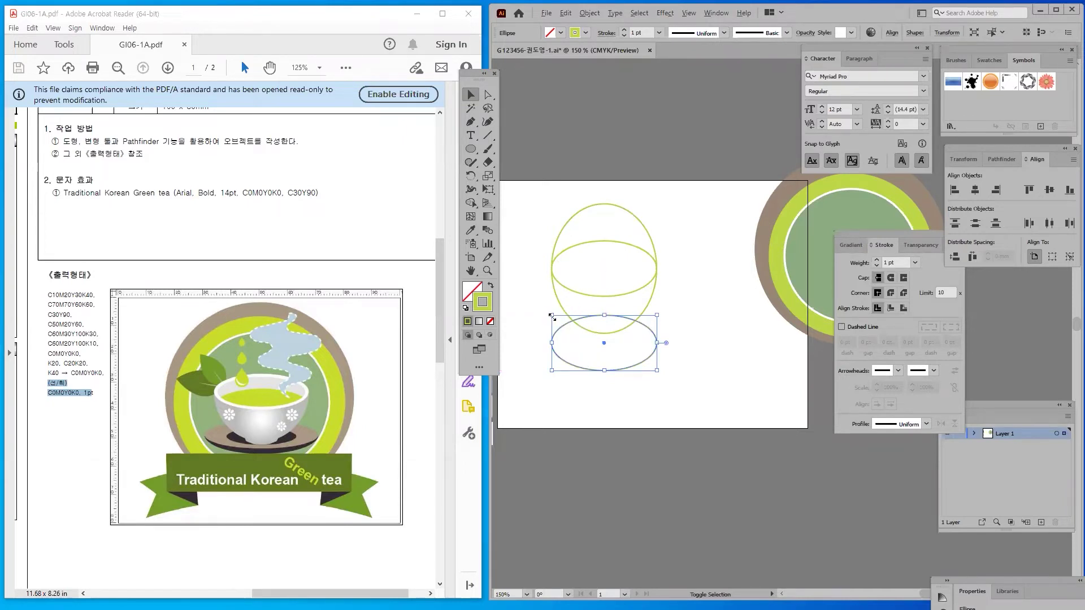
left_click_drag(551, 316, 576, 335)
left_click(556, 338)
Position the small ellipse centred at the bottom of the tall ellipse as the cup's foot
left_click_drag(610, 352, 609, 341)
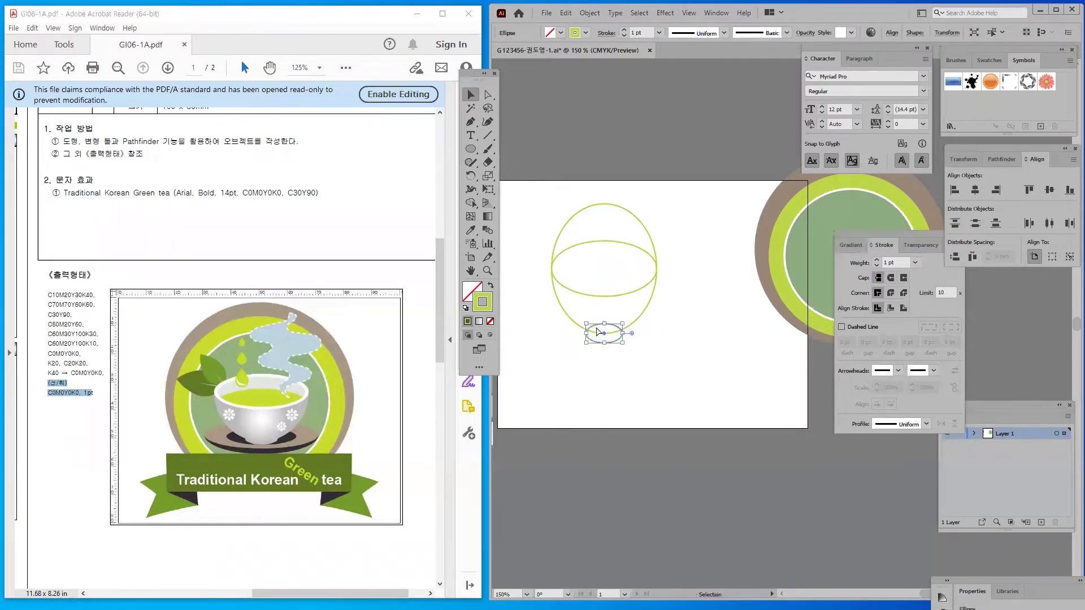
key("Up")
key("Up")
key("Up")
left_click(608, 386)
left_click(597, 338)
left_click(602, 365)
left_click(592, 370)
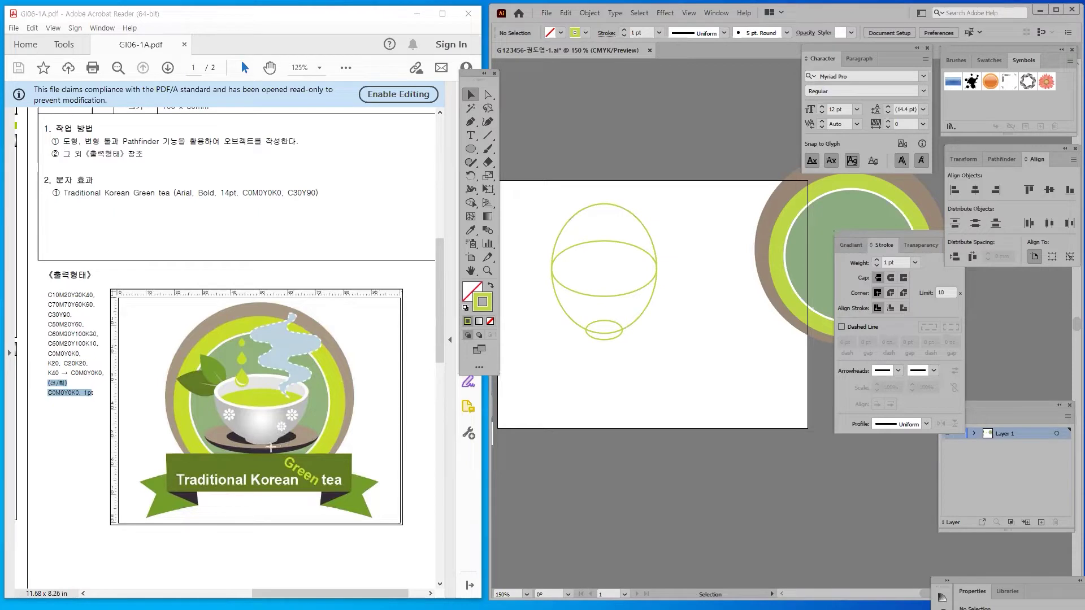
left_click(593, 338)
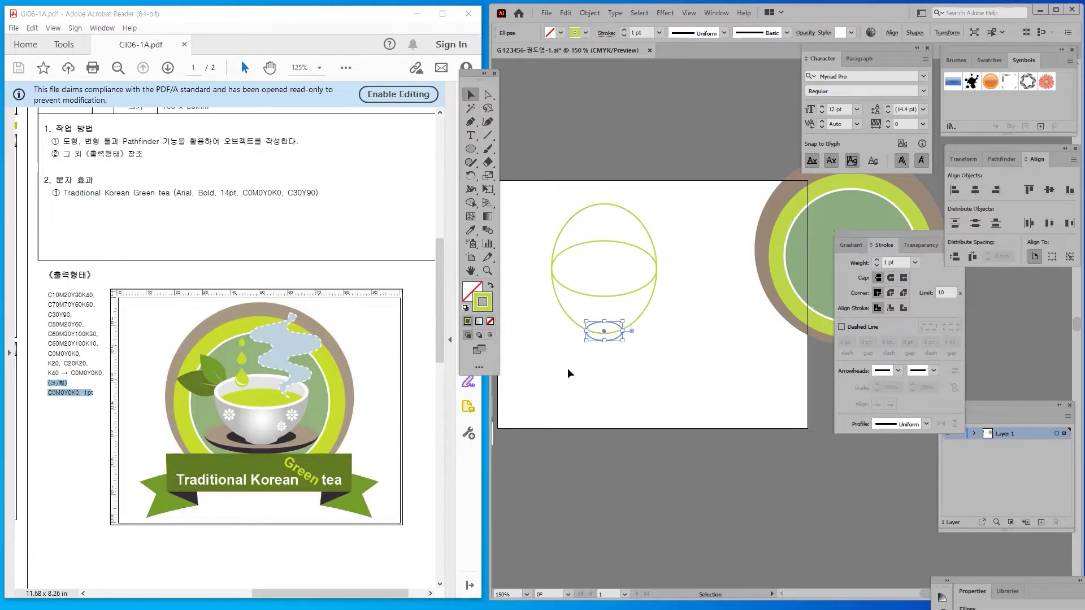
left_click(600, 361)
left_click(586, 339)
left_click(583, 344)
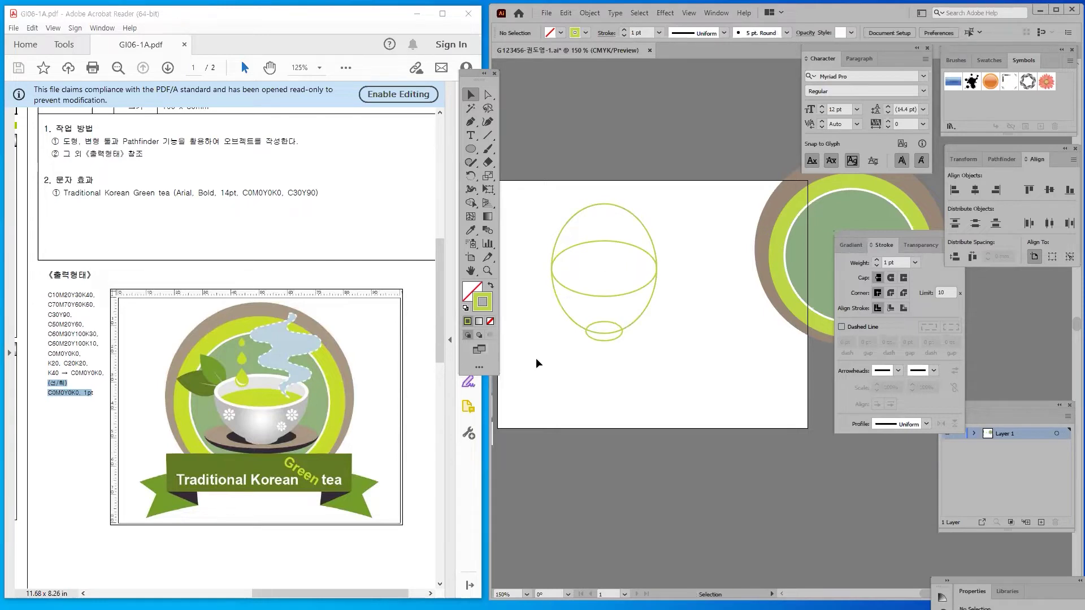
At 400% zoom, draw short lines from both intersections of the tall and foot ellipses
key("ctrl+plus")
key("ctrl+plus")
key("ctrl+plus")
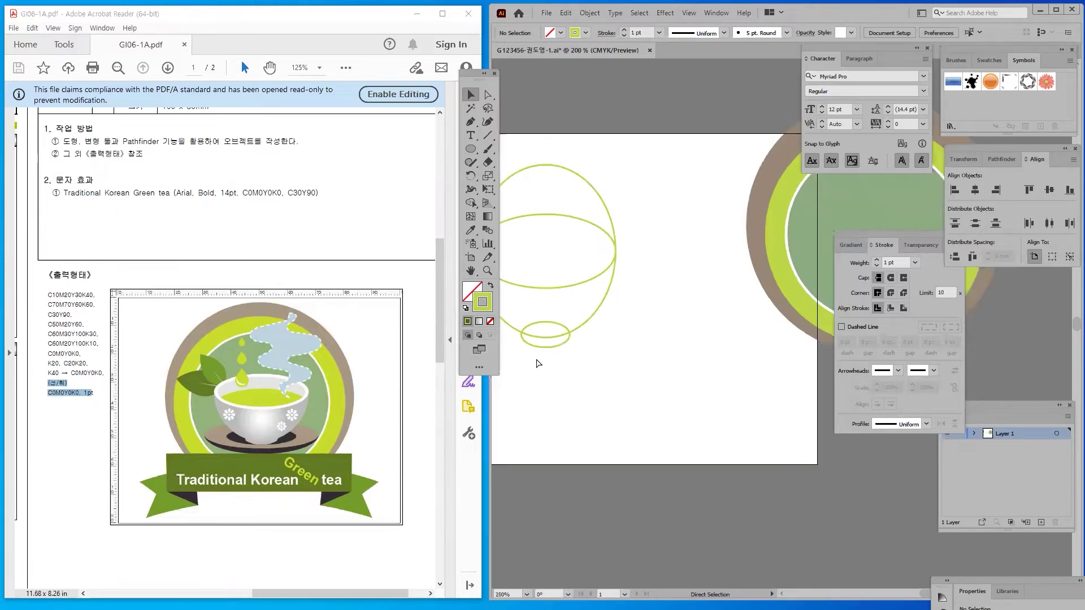
left_click_drag(550, 357, 610, 341)
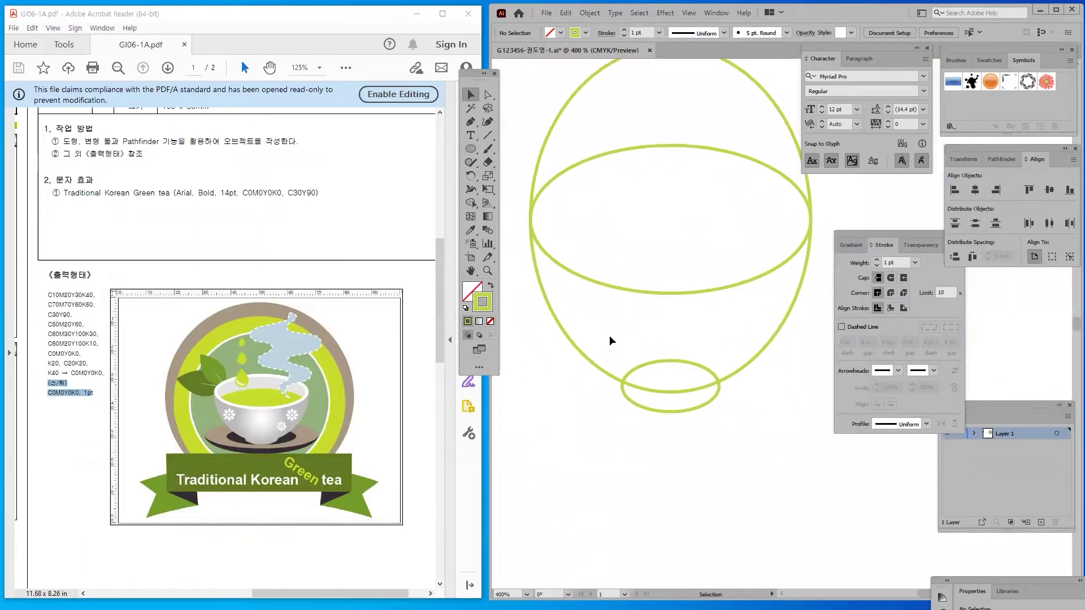
left_click(487, 135)
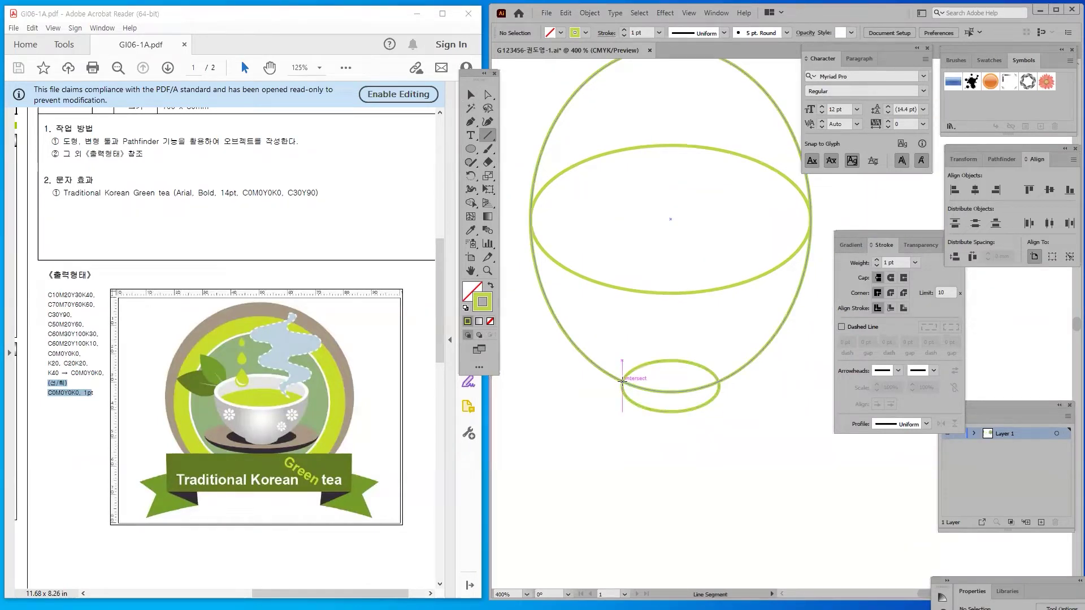
left_click_drag(623, 382, 632, 402)
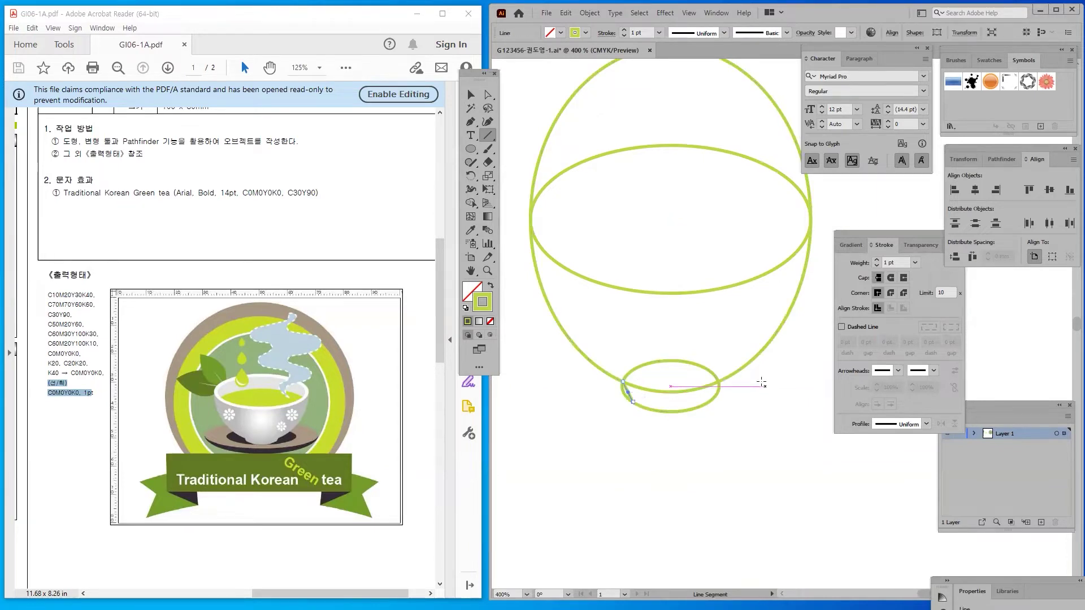
left_click_drag(718, 382, 706, 403)
key("v")
scroll(588, 311, "up", 3)
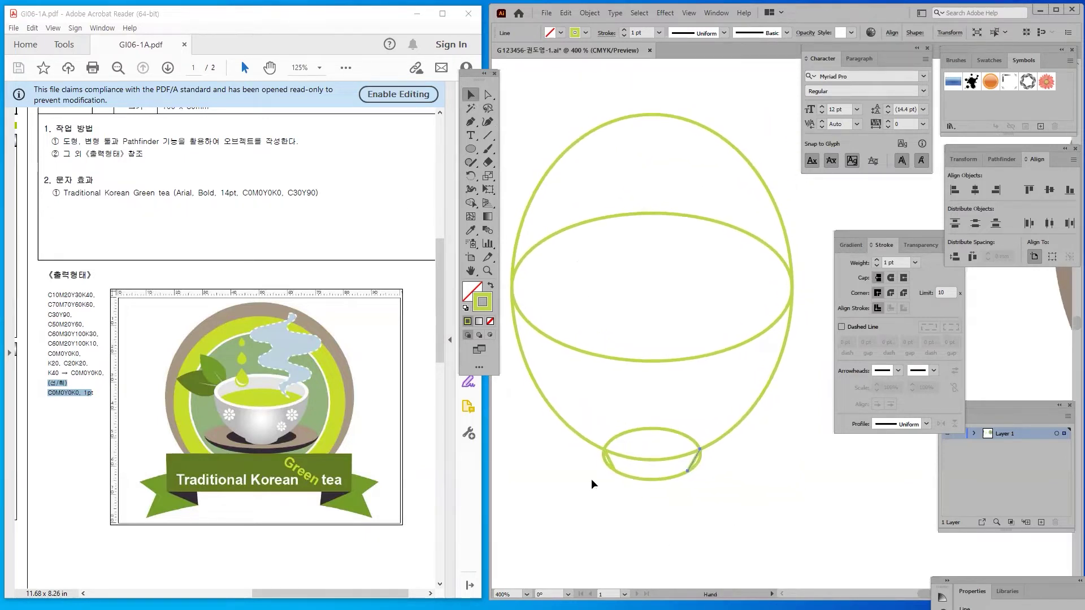
Place a copy of the middle horizontal ellipse above the cup
left_click(611, 359)
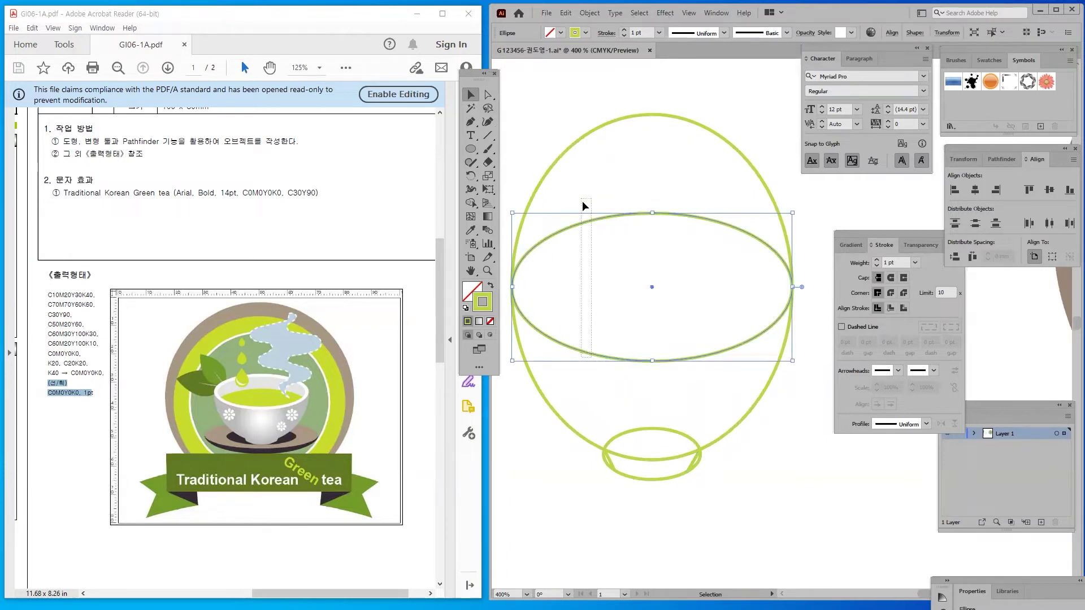
left_click_drag(609, 360, 607, 97)
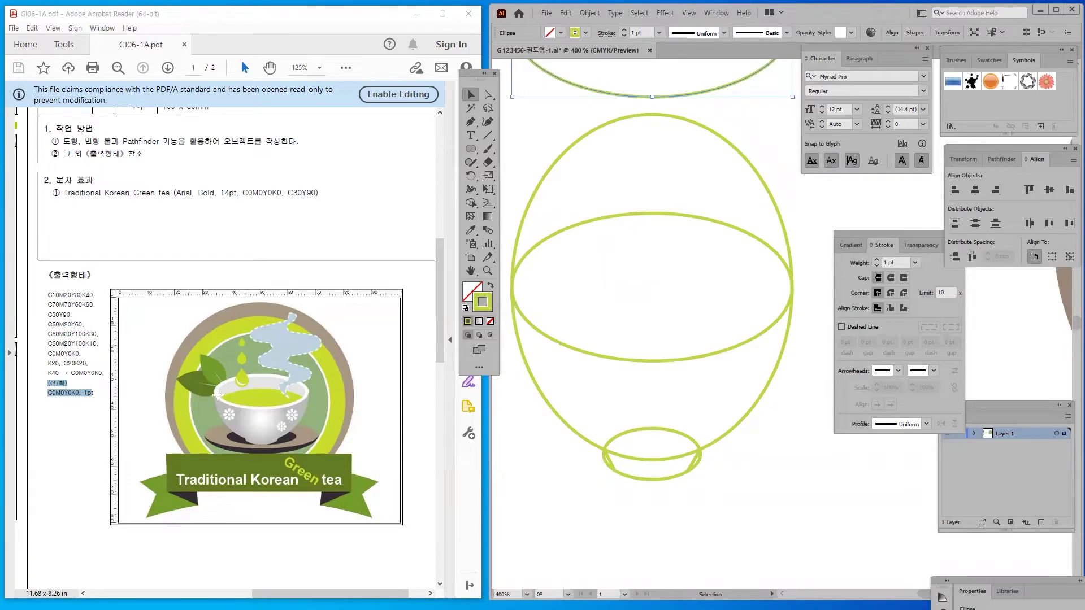
left_click_drag(569, 176, 539, 315)
Select all cup outline paths, show the Pathfinder shape modes, and choose Shape Builder
left_click_drag(544, 109, 907, 526)
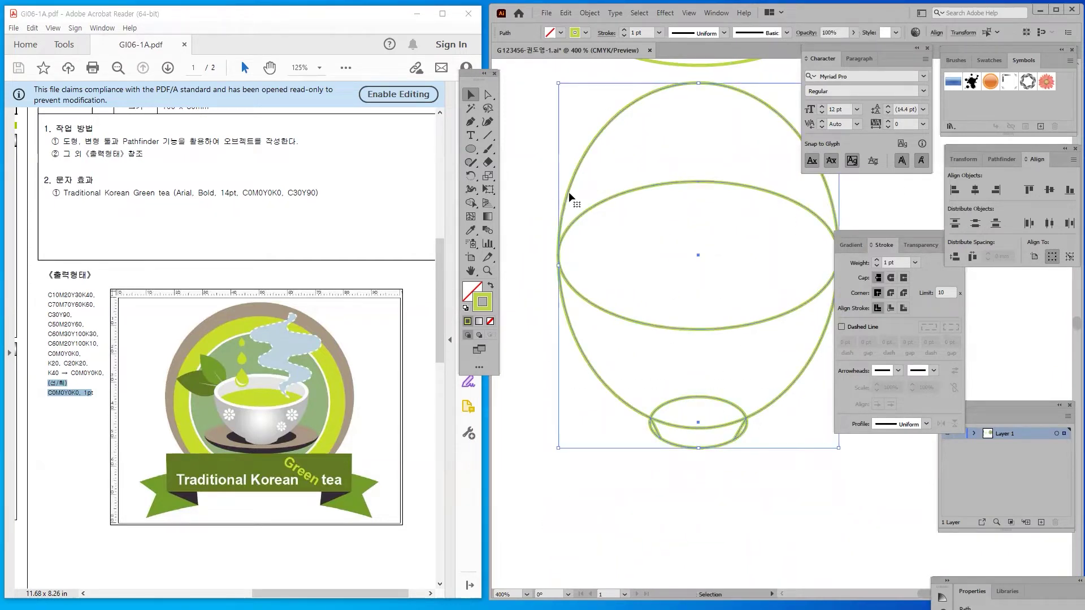
left_click(1016, 160)
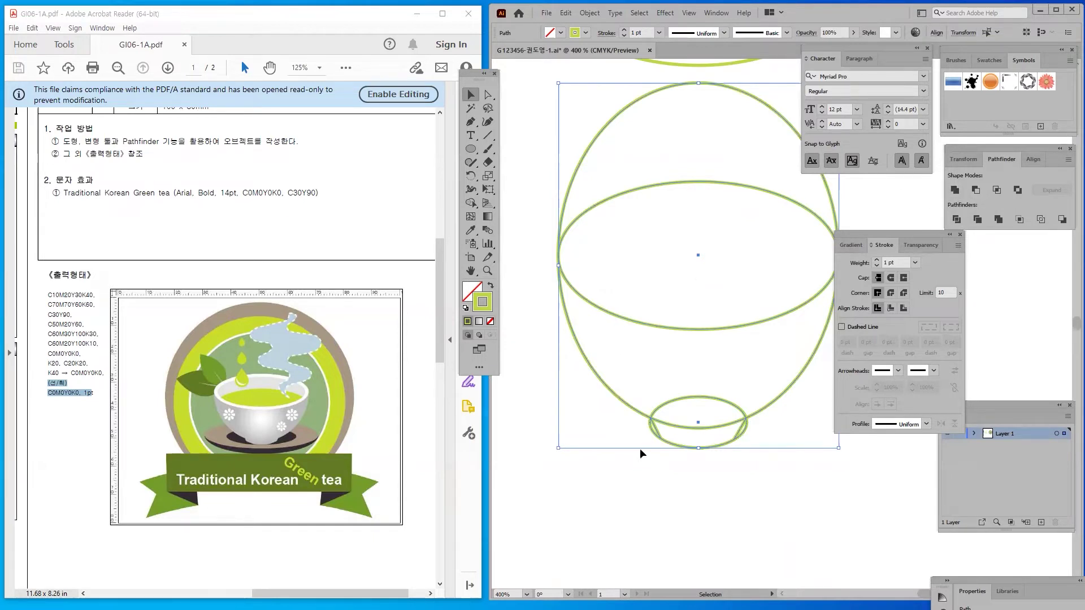
left_click_drag(650, 255, 623, 259)
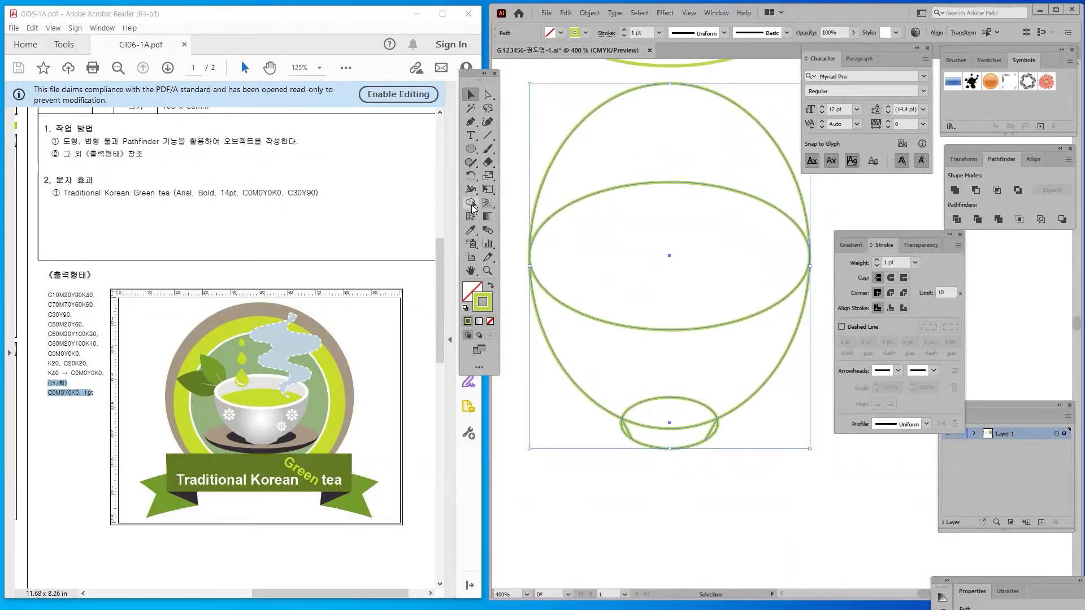
left_click(473, 208)
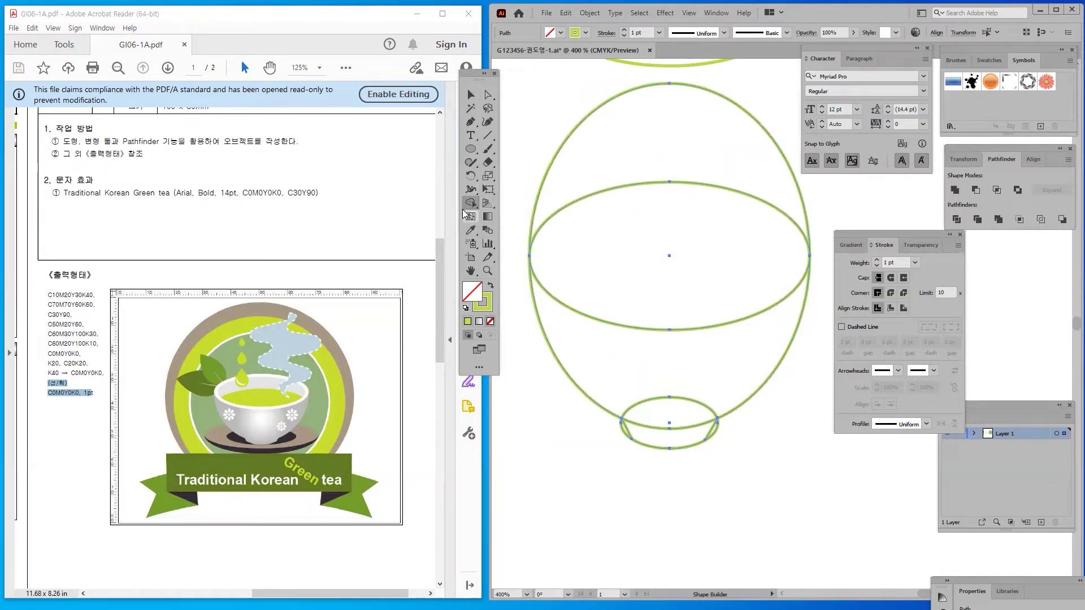
key("v")
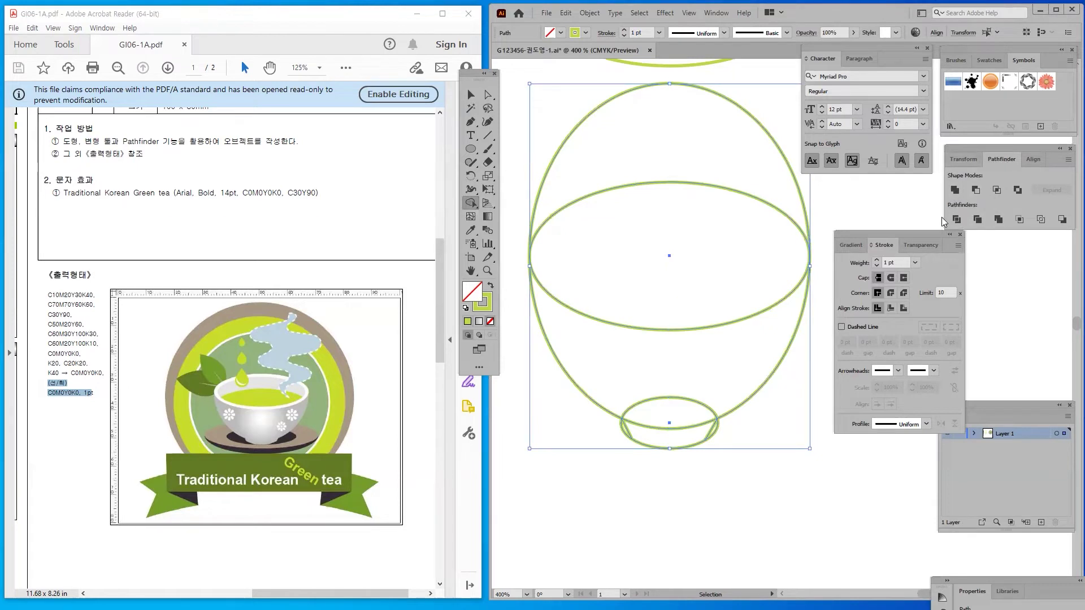
With Shape Builder, combine the middle region and merge the lower bowl with the foot ellipse
key("shift+m")
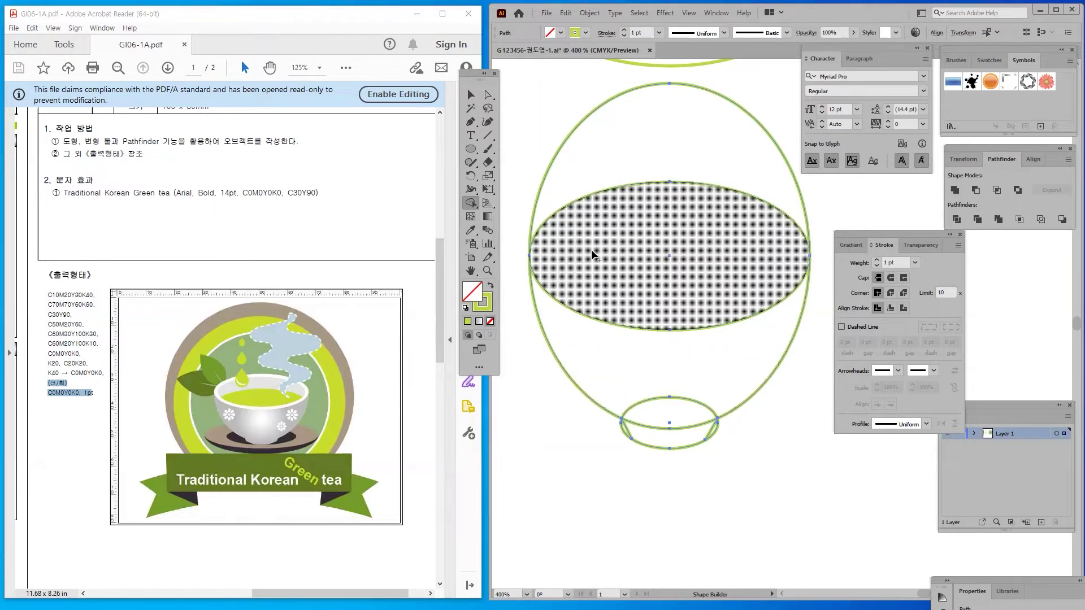
left_click(720, 250)
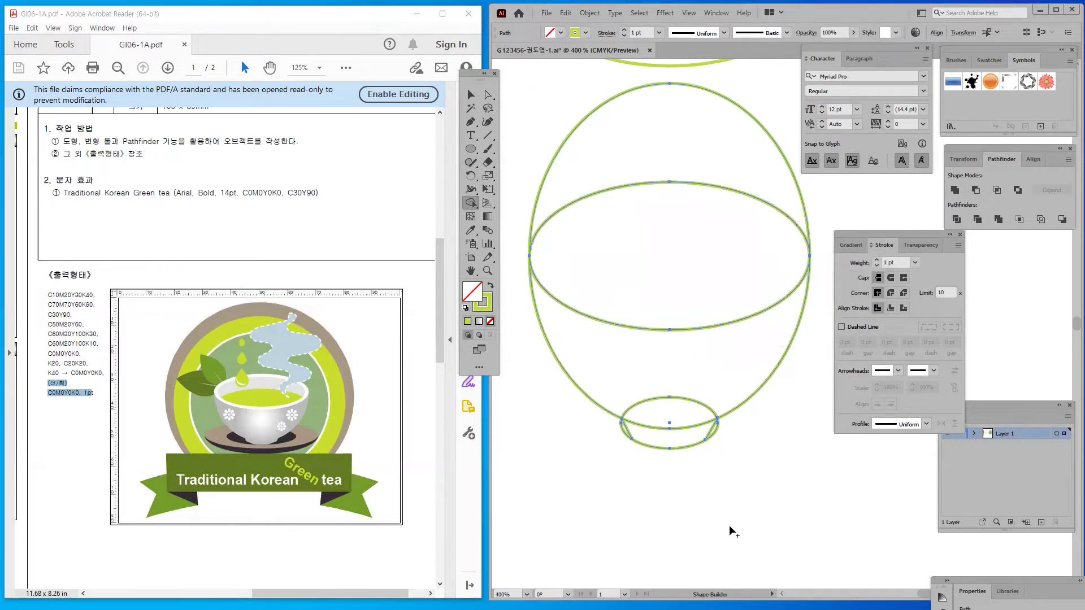
mouse_move(649, 351)
left_mouse_down()
mouse_move(664, 363)
mouse_move(671, 408)
mouse_move(659, 490)
left_mouse_up()
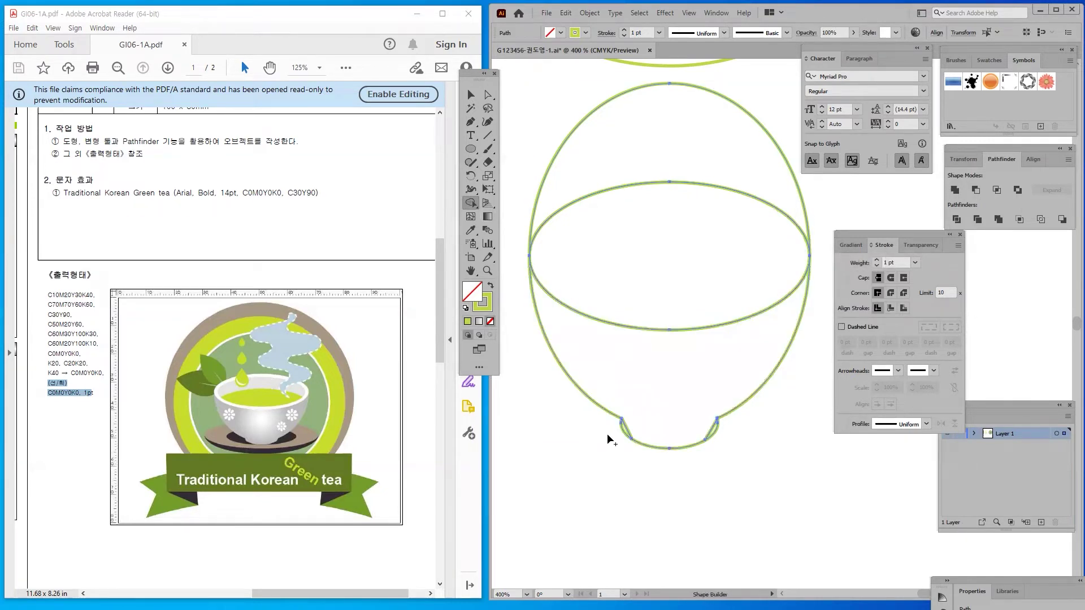
left_click(470, 95)
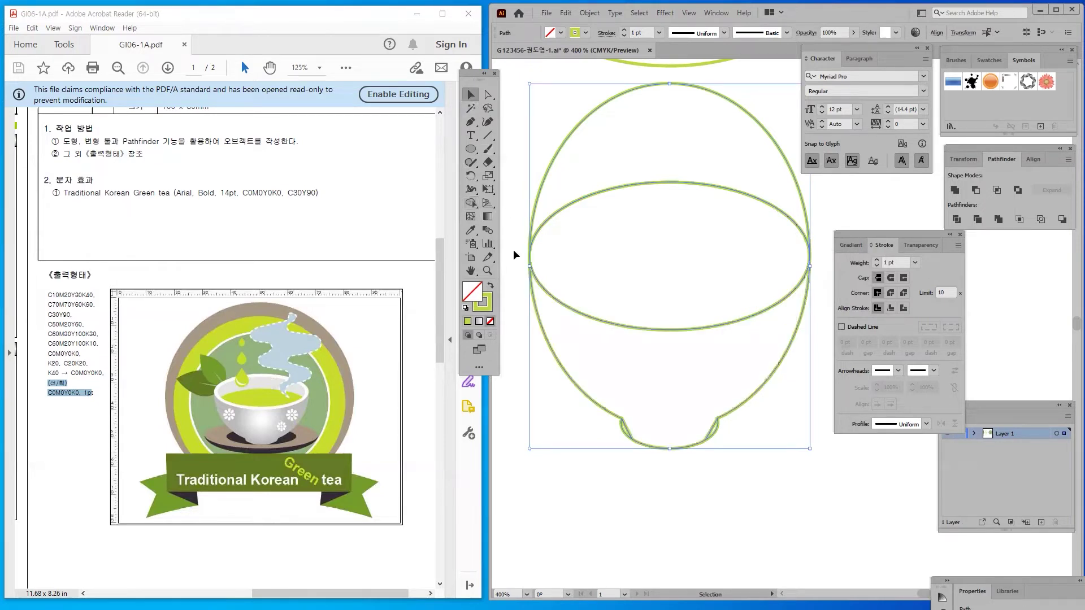
Delete the leftover upper dome outline above the bowl
left_click(604, 517)
left_click_drag(557, 150, 589, 453)
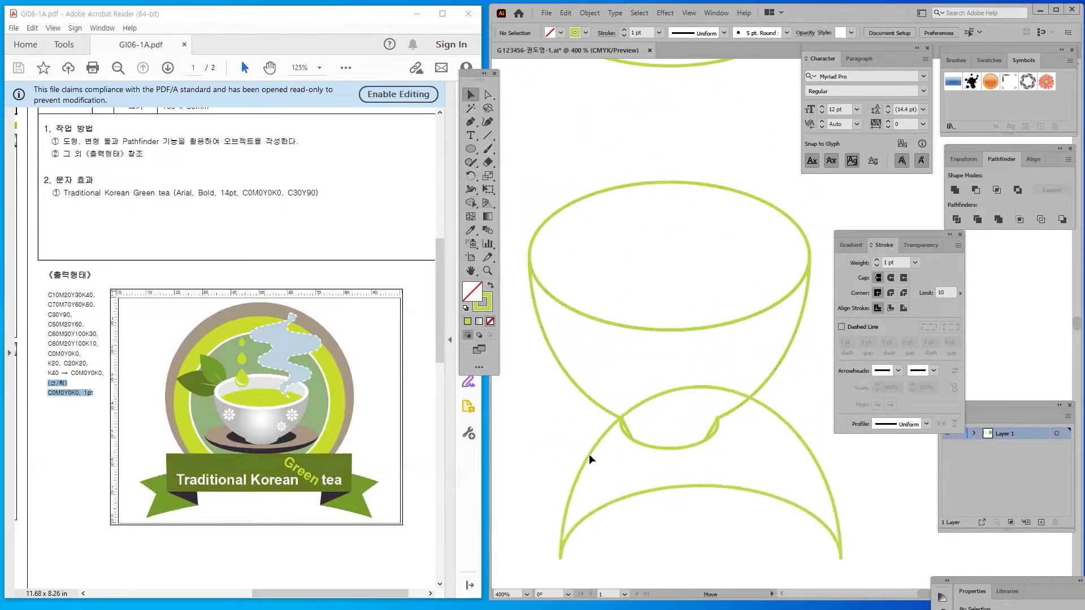
key("Delete")
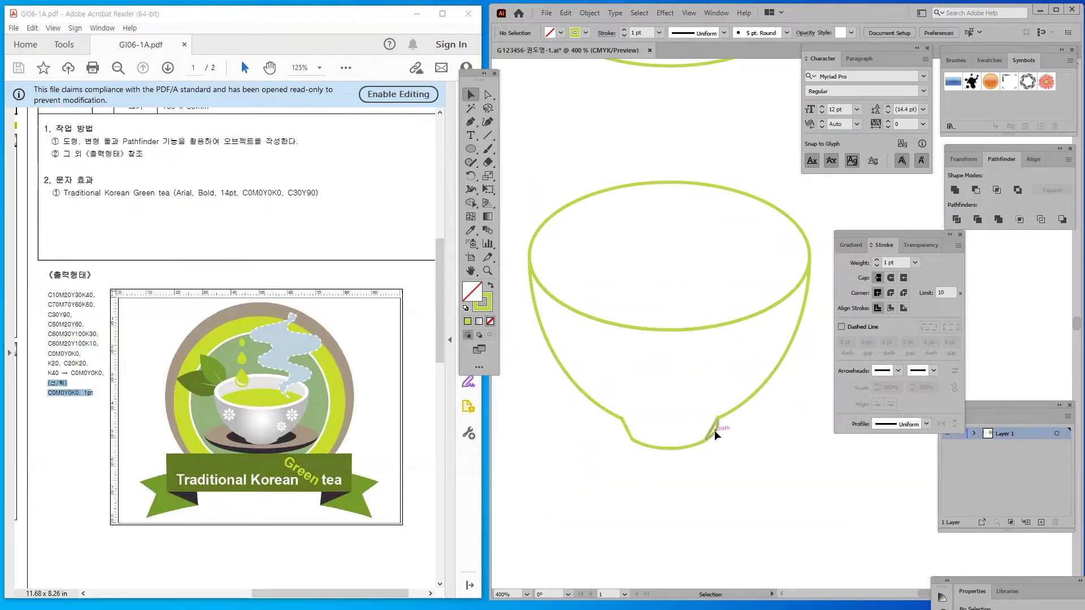
Raise the foot's bottom anchor points slightly with Direct Selection to give a shallow base
left_click_drag(755, 492, 614, 430)
left_click(487, 94)
left_click_drag(785, 489, 608, 435)
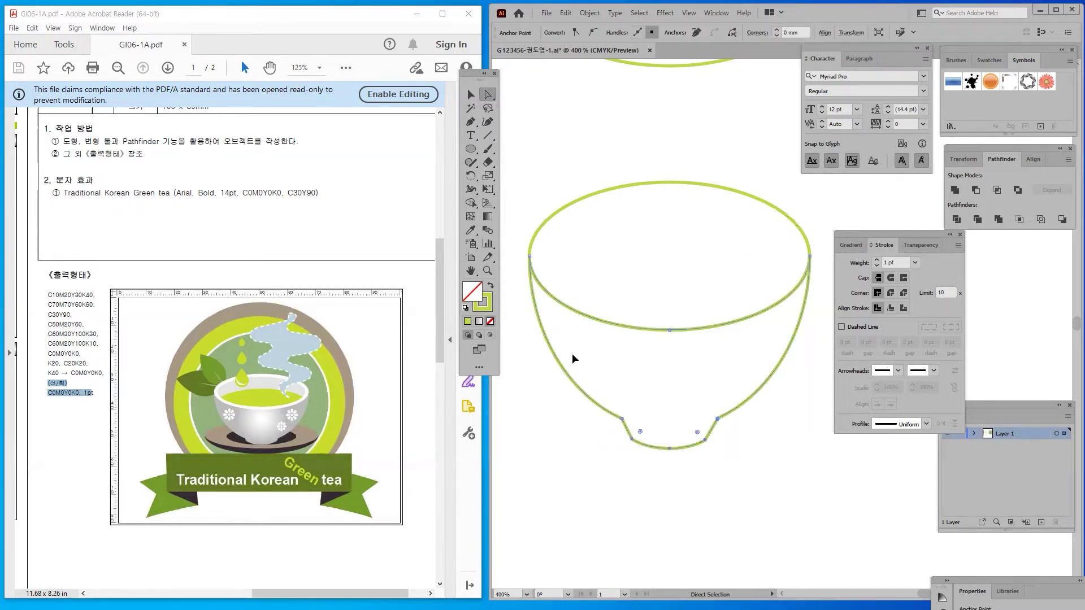
left_click_drag(765, 492, 589, 438)
key("Up")
key("Up")
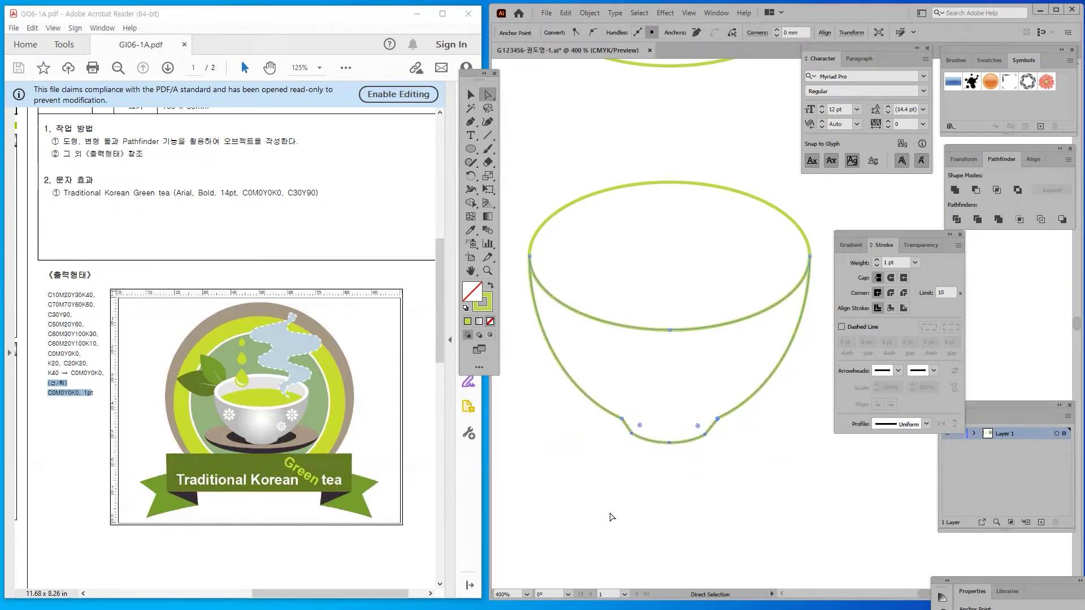
left_click(605, 495)
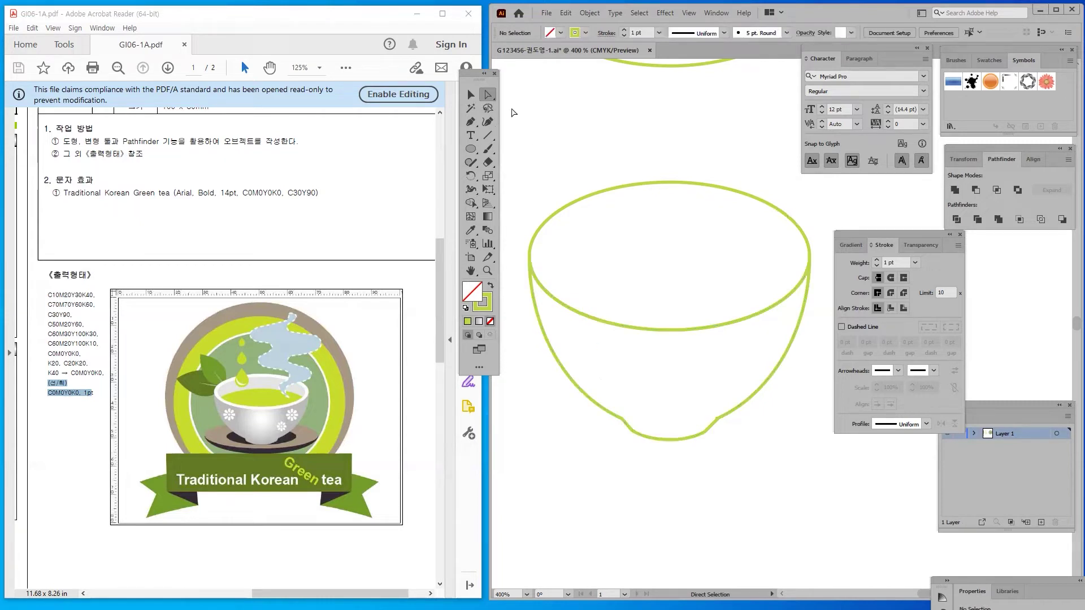
left_click(470, 95)
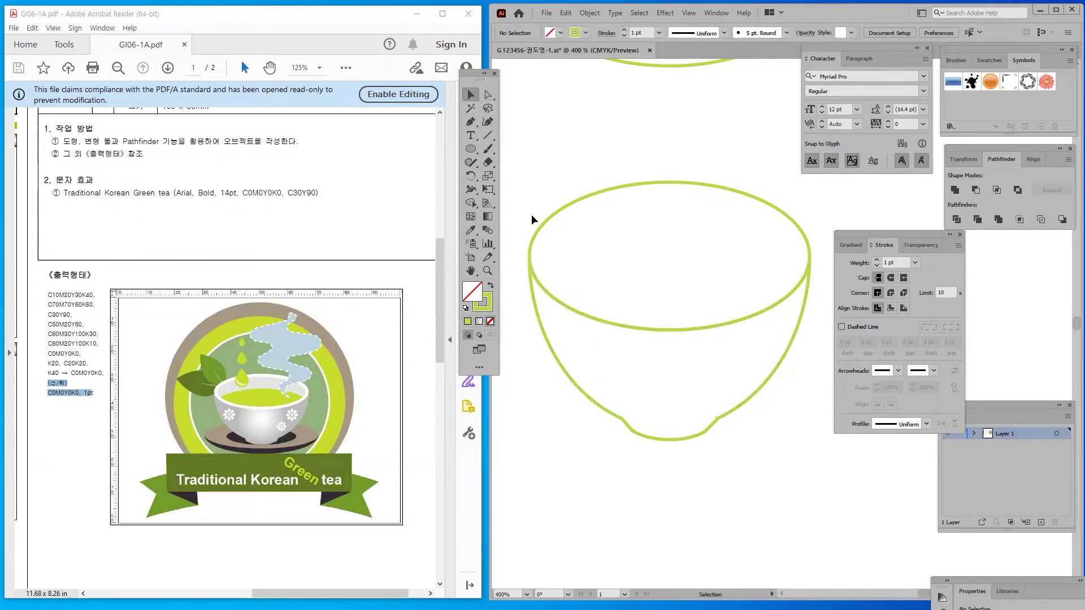
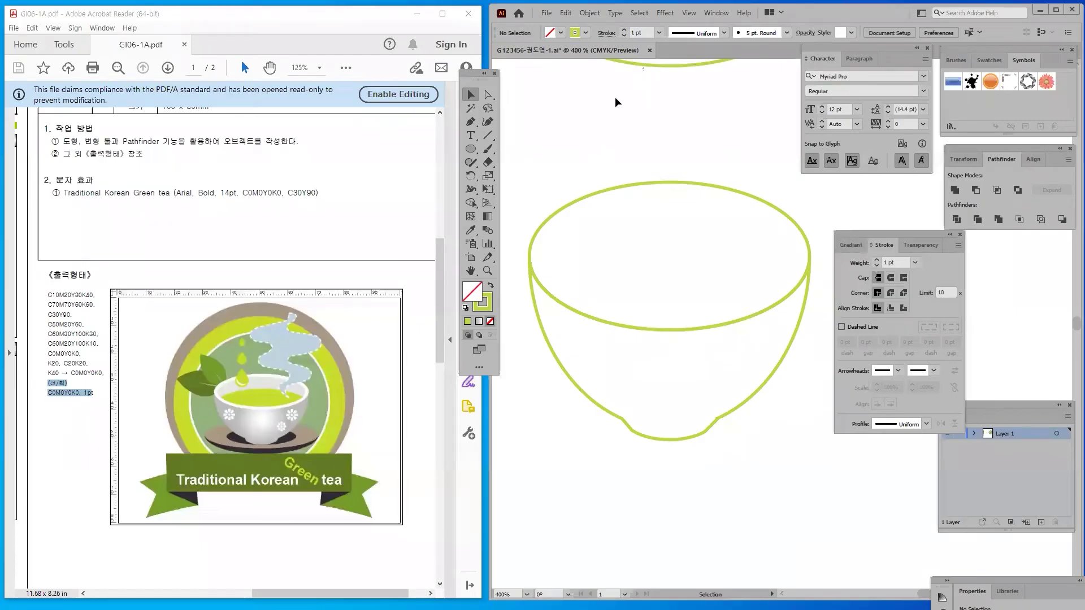
Move the ellipse below the cup, Alt-drag an overlapping copy upward, and position both together
left_click_drag(651, 67, 618, 548)
scroll(574, 310, "down", 3)
left_click_drag(558, 279, 572, 337)
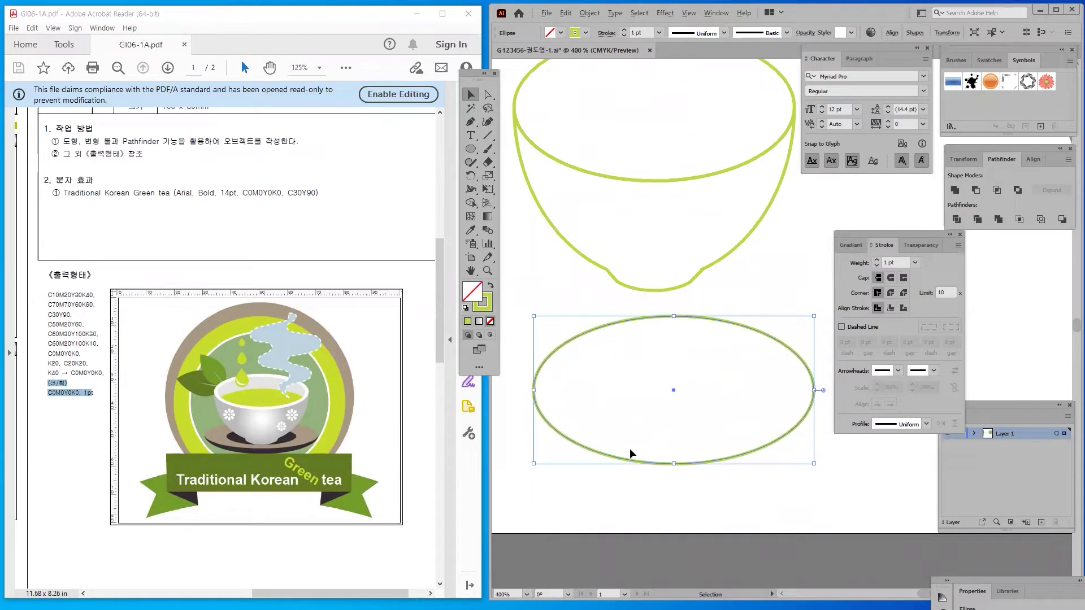
left_click_drag(637, 465, 636, 417)
left_click_drag(720, 508, 621, 385)
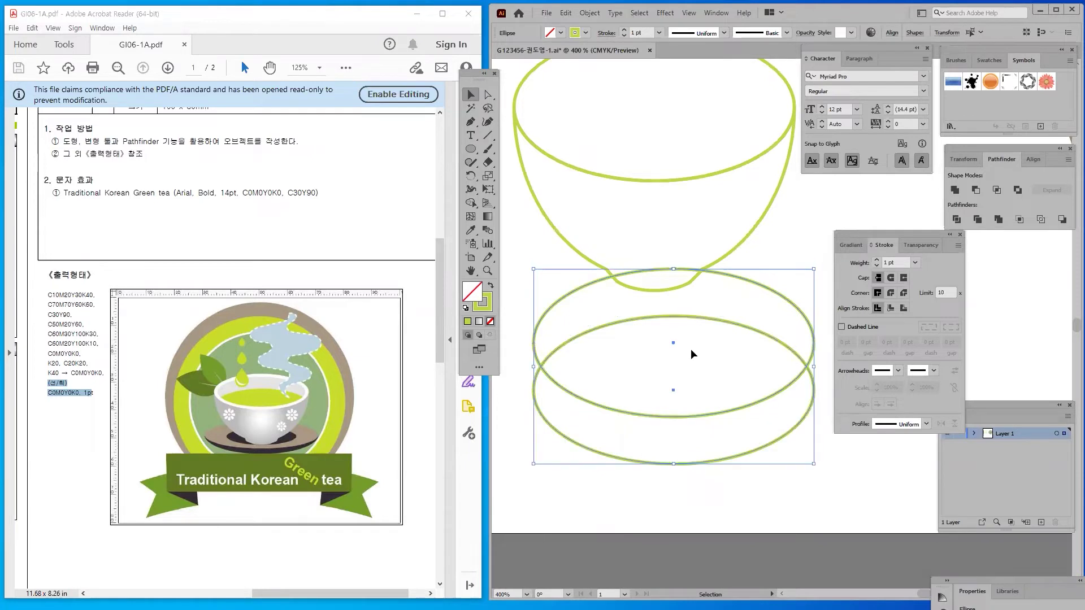
left_click(1041, 160)
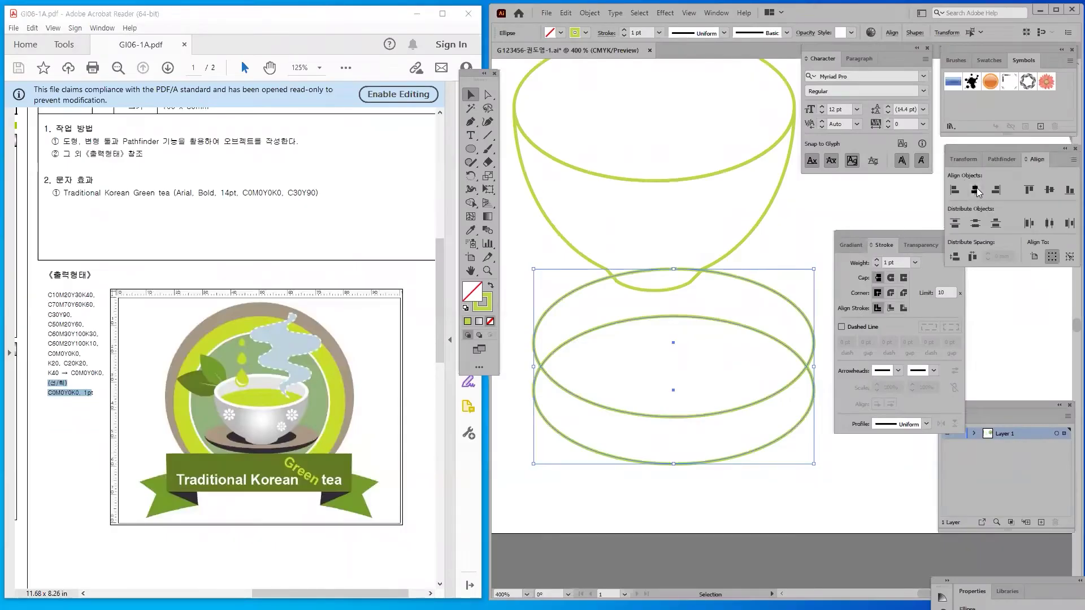
left_click(713, 515)
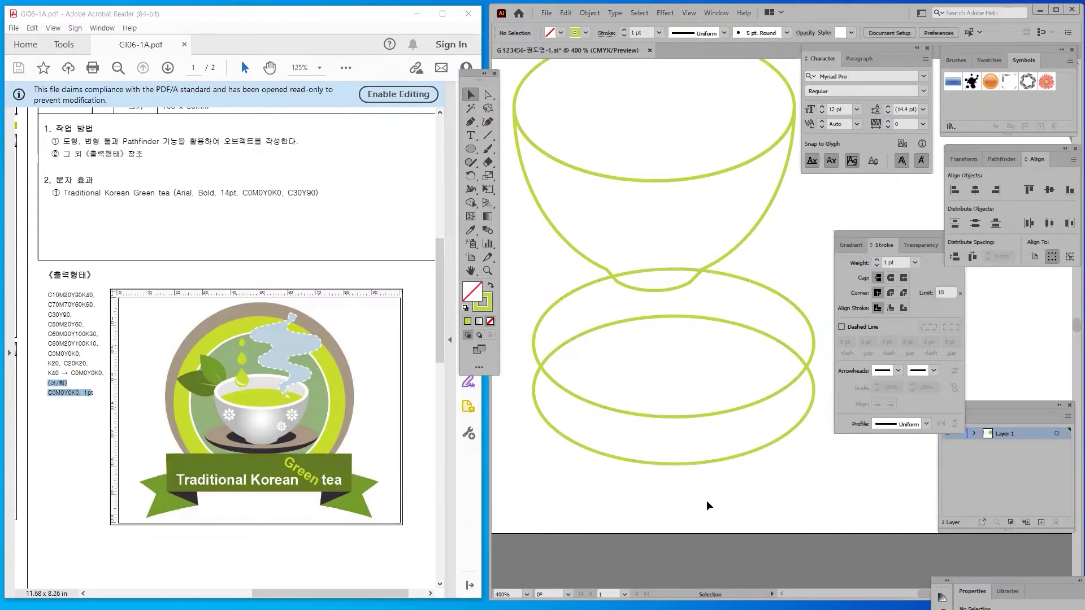
left_click_drag(666, 464, 667, 469)
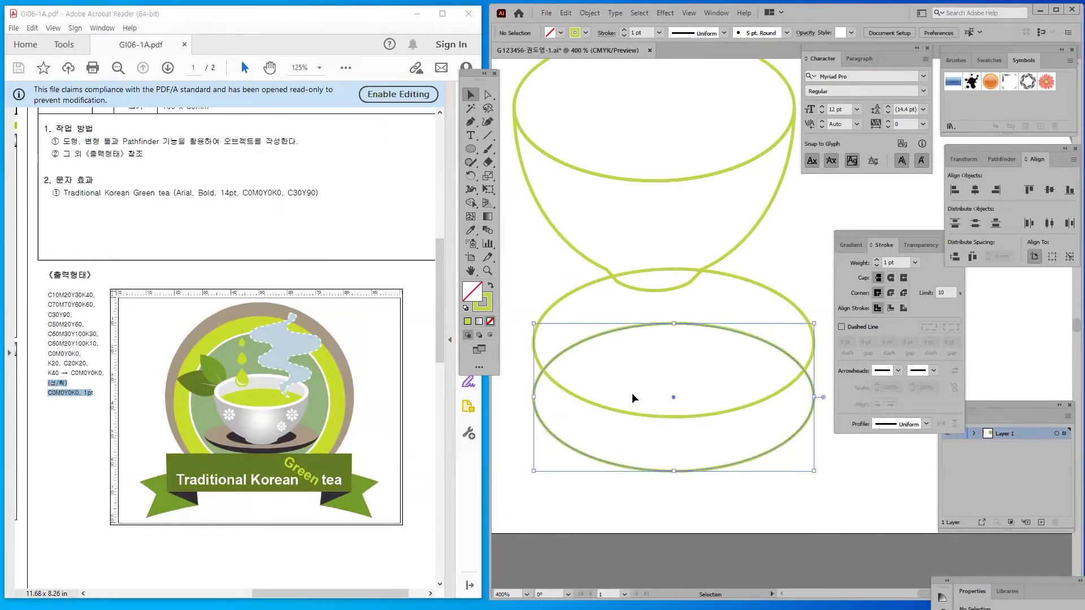
left_click_drag(756, 499, 614, 460)
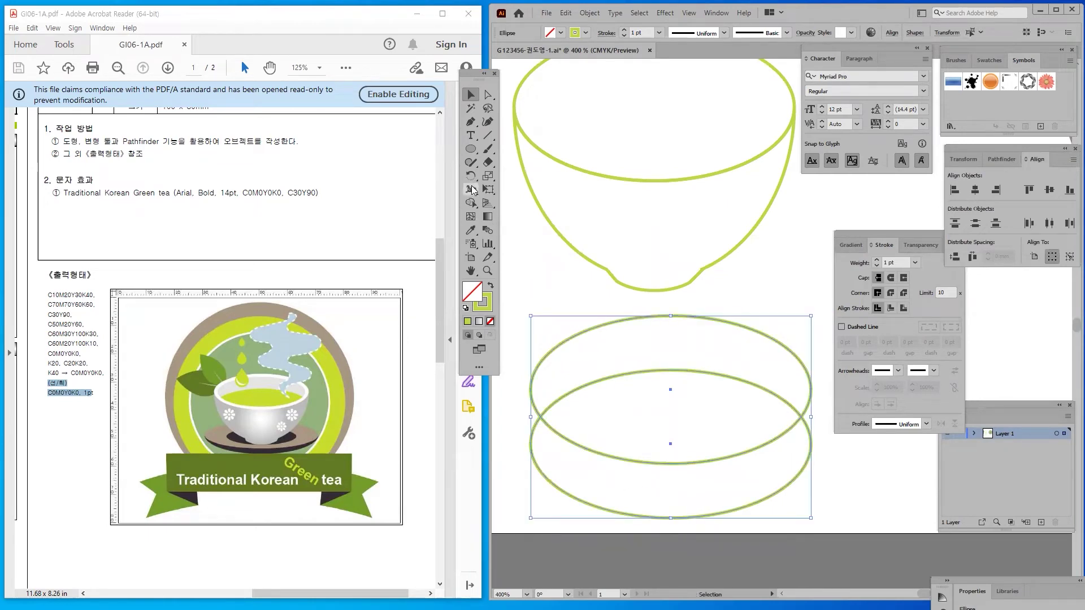
Split the two ellipses' overlap into its own piece with Shape Builder
left_click(472, 205)
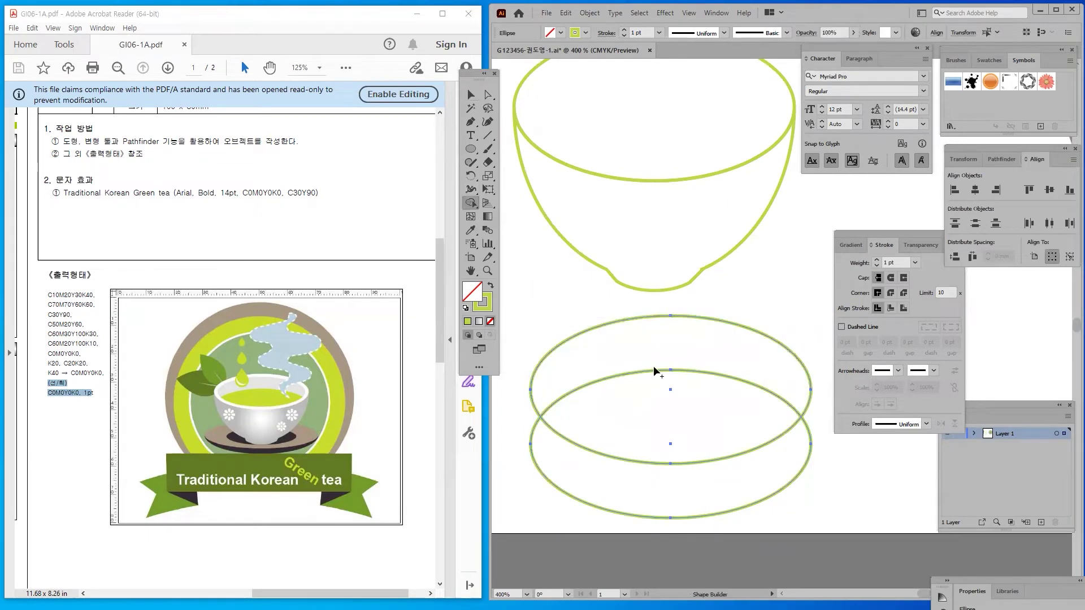
left_click_drag(589, 422, 717, 417)
left_click(469, 95)
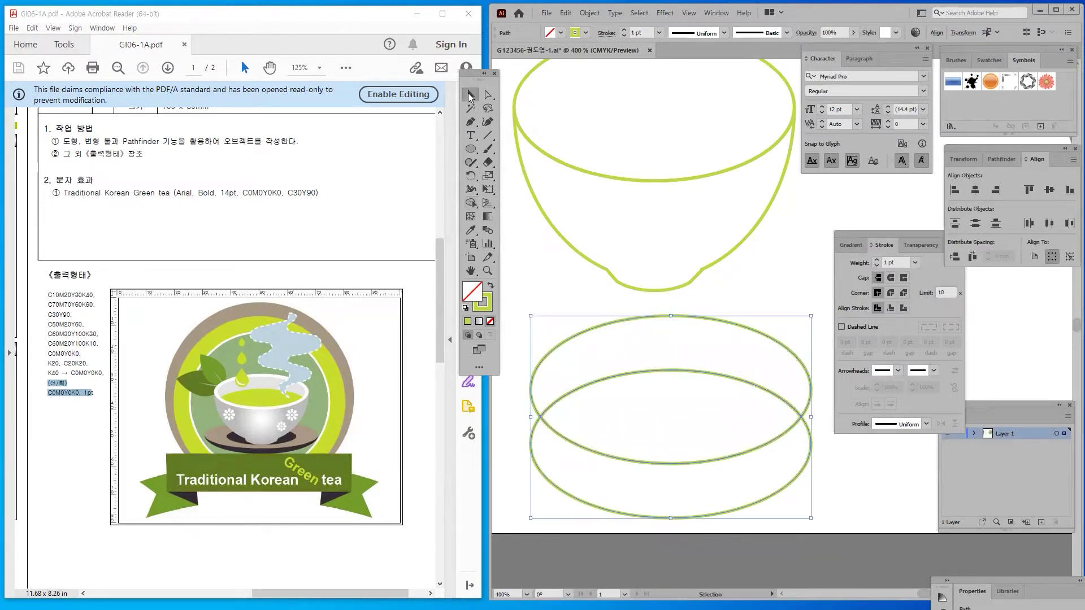
left_click(547, 293)
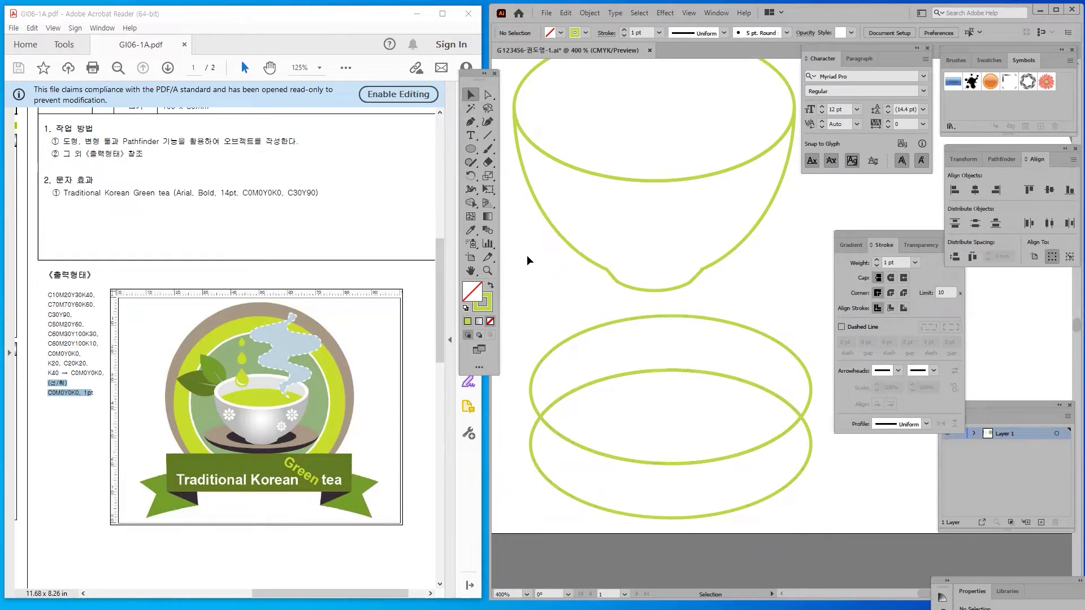
Delete the upper and lower crescents and set the lens shape into the cup rim
left_click_drag(566, 343, 523, 270)
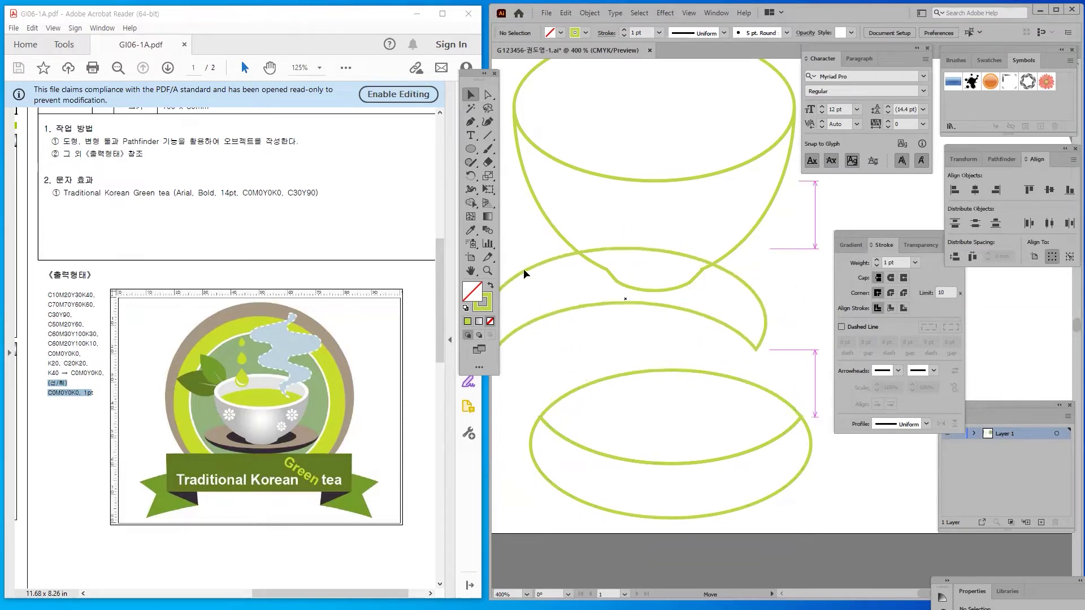
key("Delete")
left_click_drag(588, 503, 565, 547)
key("Delete")
left_click_drag(590, 340, 585, 392)
left_click_drag(671, 536, 656, 252)
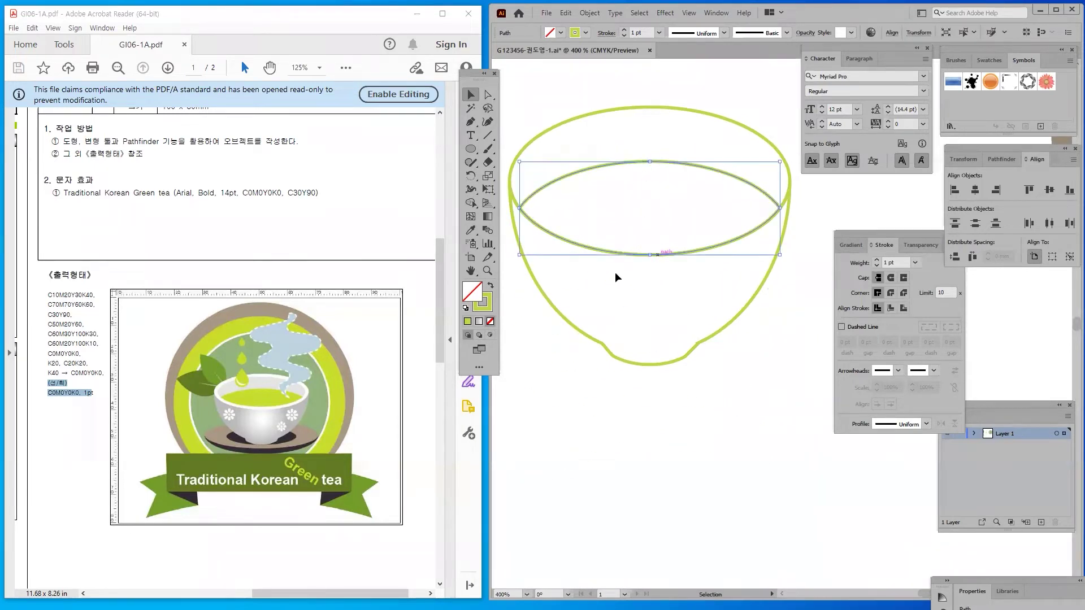
left_click_drag(628, 359, 629, 404)
Draw a wide saucer ellipse and a flatter copy beneath the bowl, about 40.34 × 24.04 mm
key("l")
left_click_drag(537, 400, 678, 525)
left_click_drag(605, 431, 571, 313)
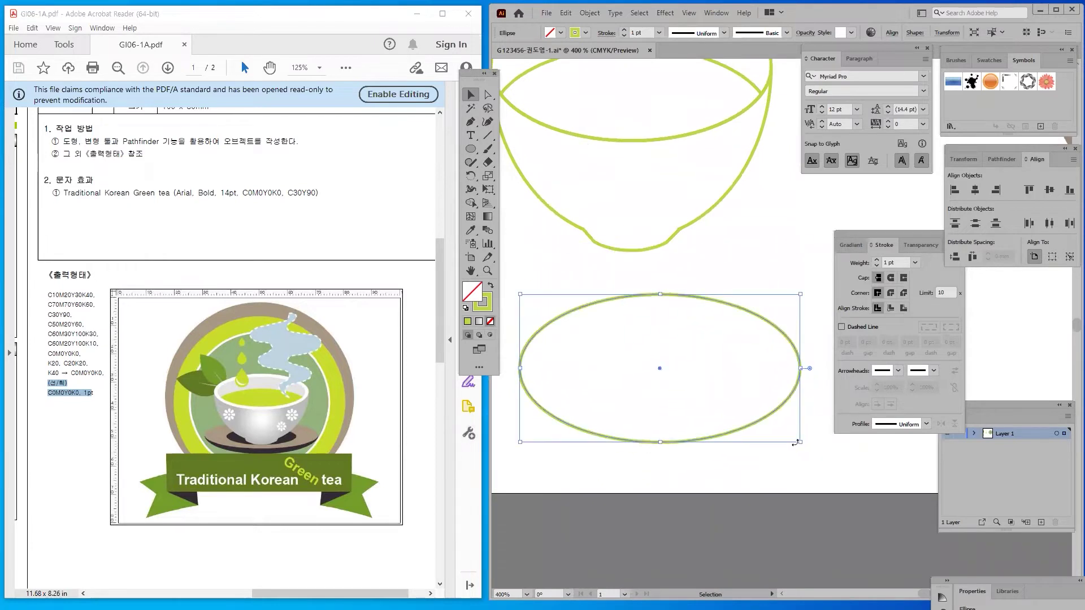
left_click_drag(800, 444, 965, 472)
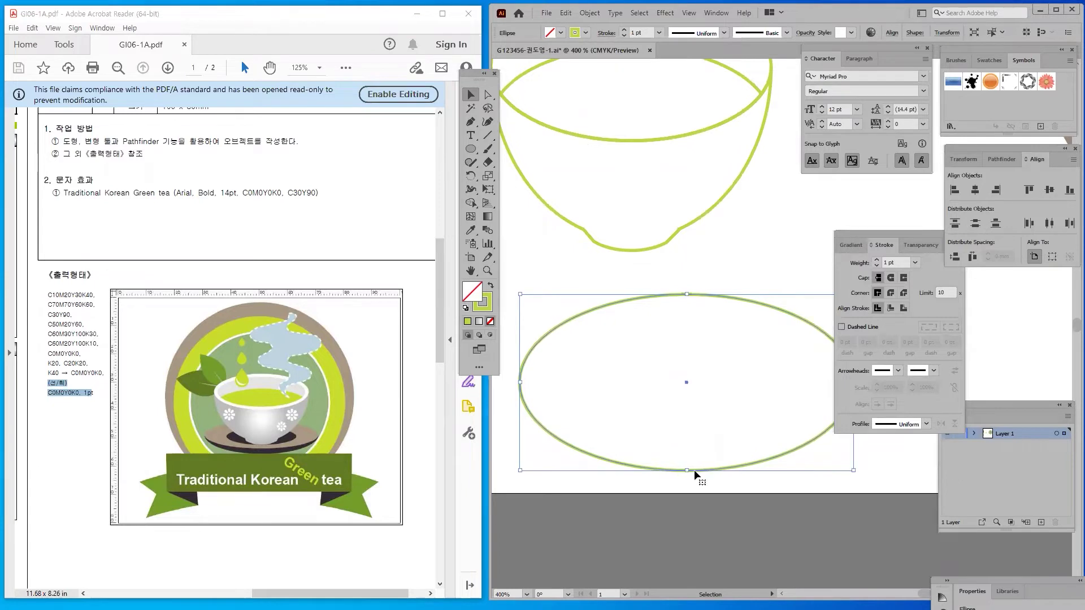
left_click_drag(699, 470, 654, 432)
mouse_move(643, 264)
left_mouse_down()
mouse_move(646, 279)
mouse_move(608, 297)
mouse_move(644, 292)
mouse_move(642, 257)
left_mouse_up()
left_click_drag(804, 524, 618, 386)
key("a")
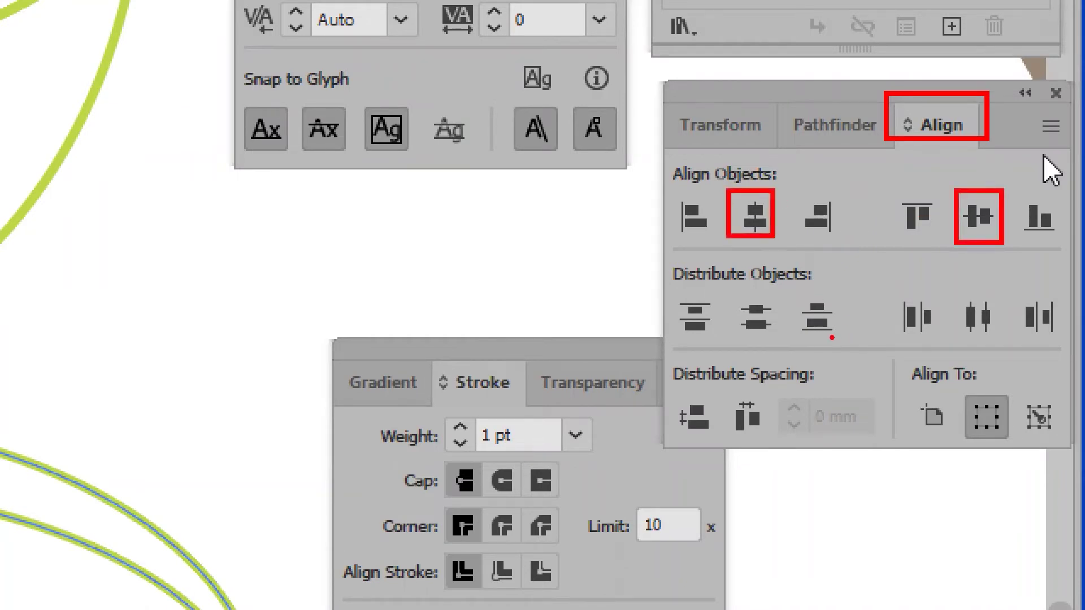
Split the saucer ellipses with Shape Builder and delete the loose upper arc
left_click(742, 531)
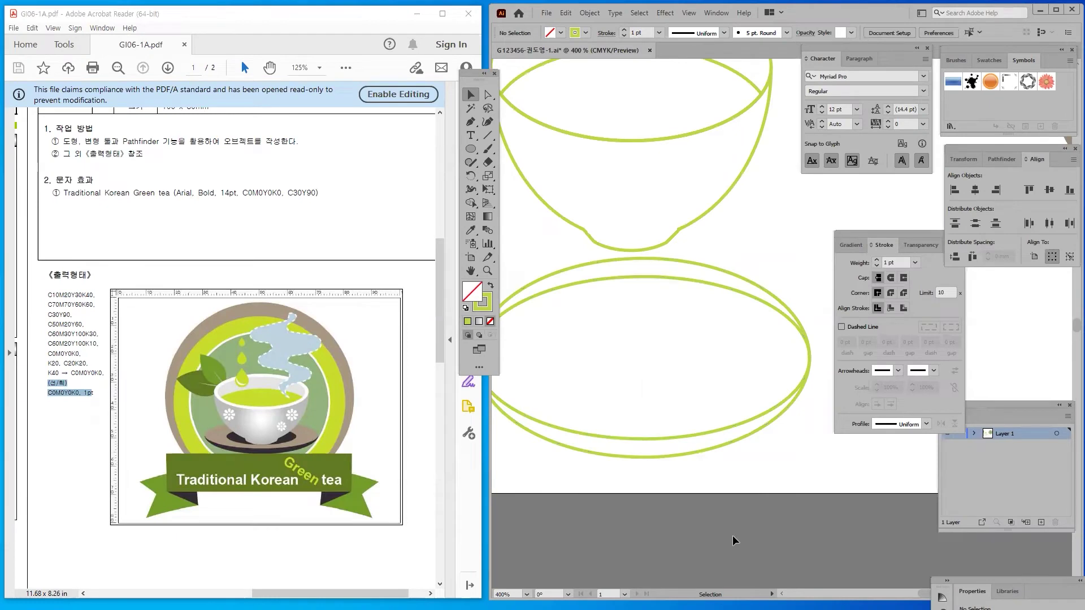
left_click(612, 434)
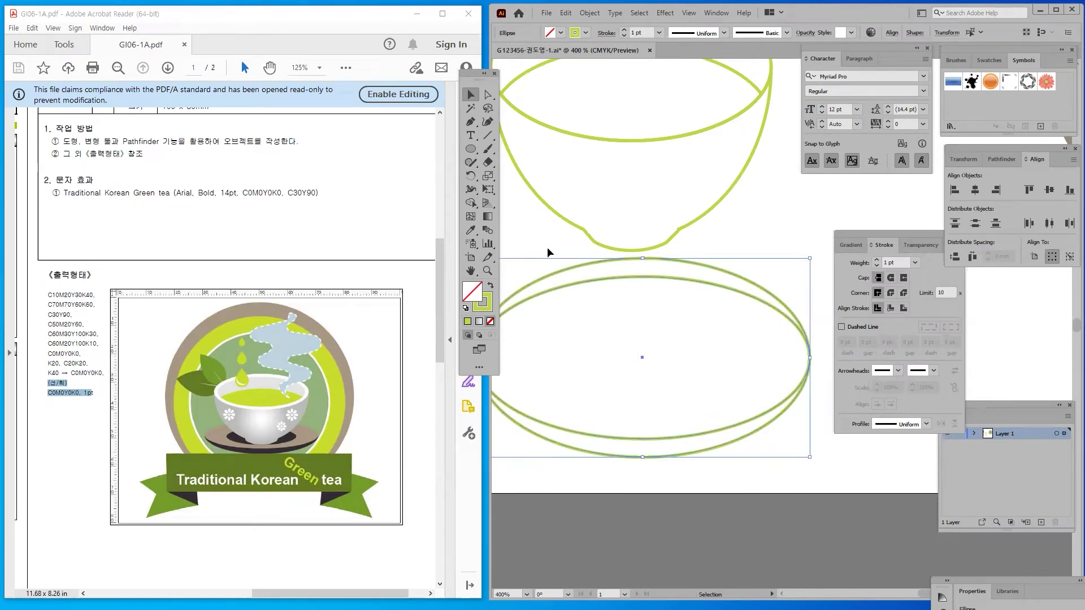
left_click(469, 204)
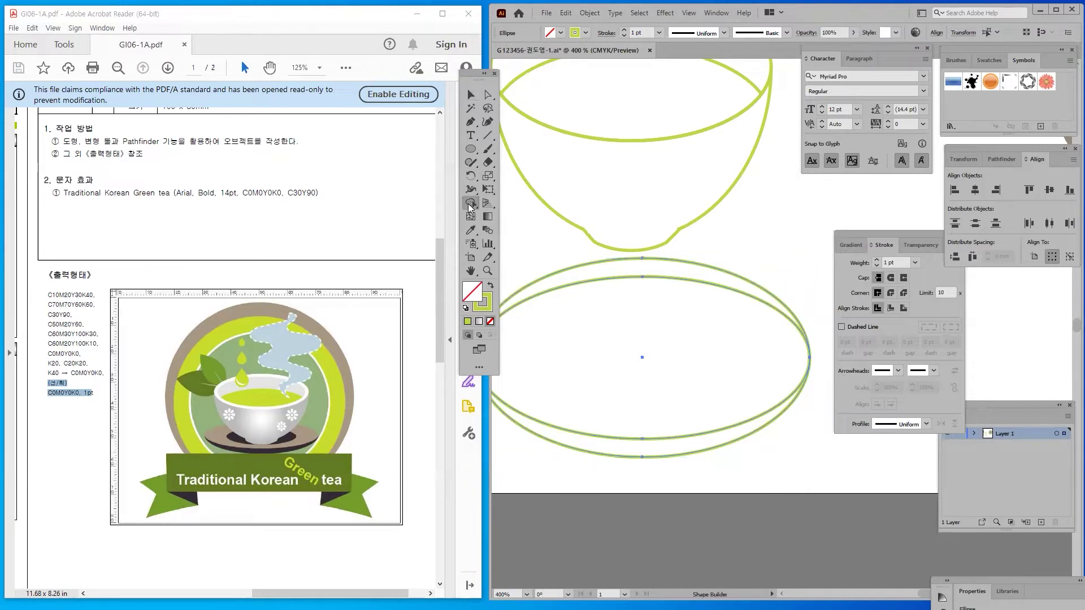
left_click(701, 347)
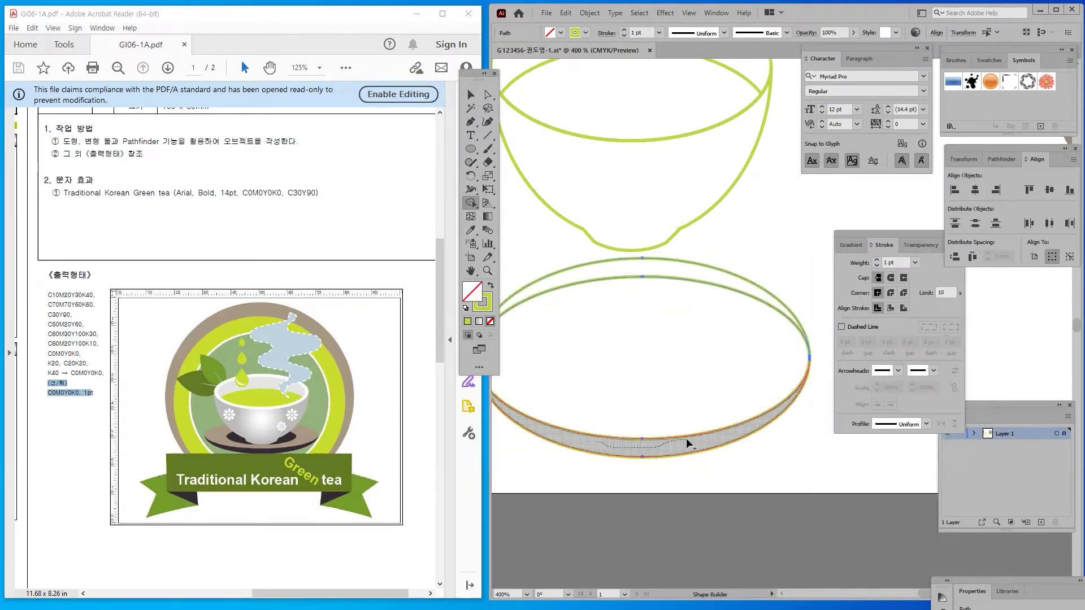
key("ctrl")
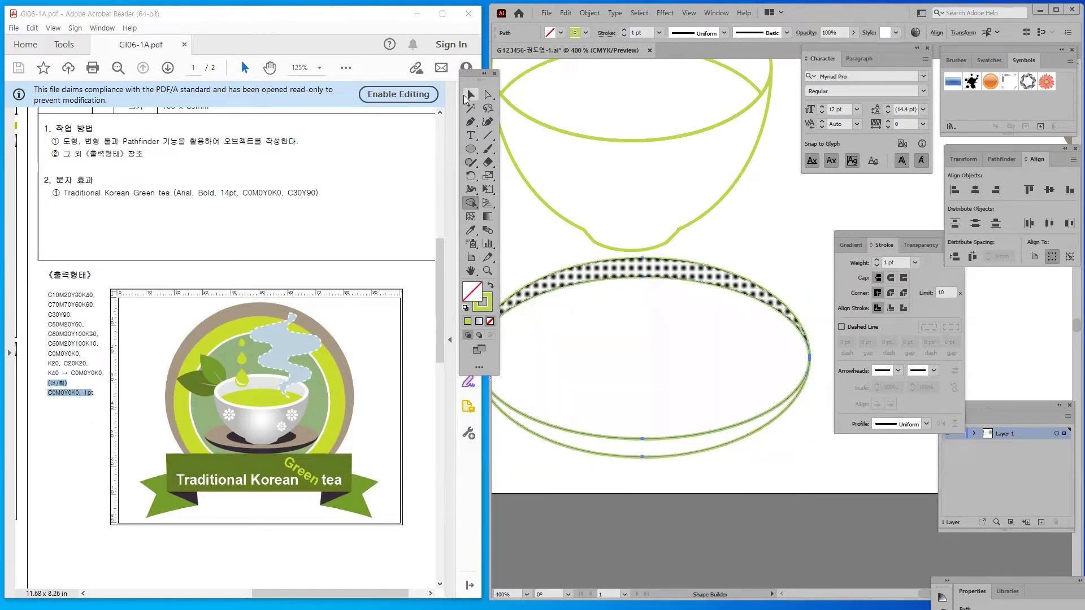
left_click(467, 97)
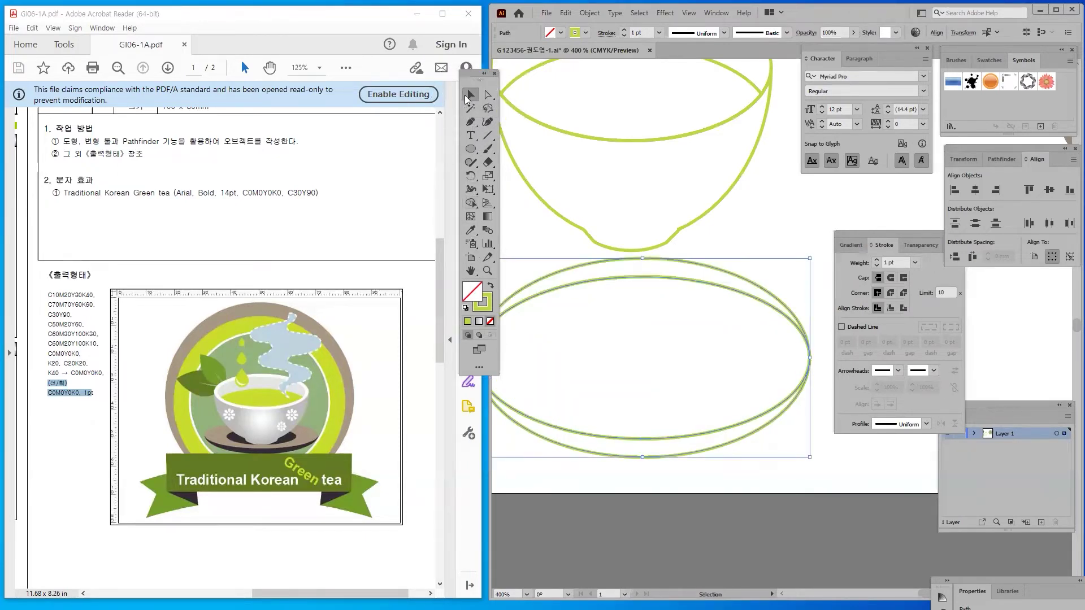
left_click(612, 403)
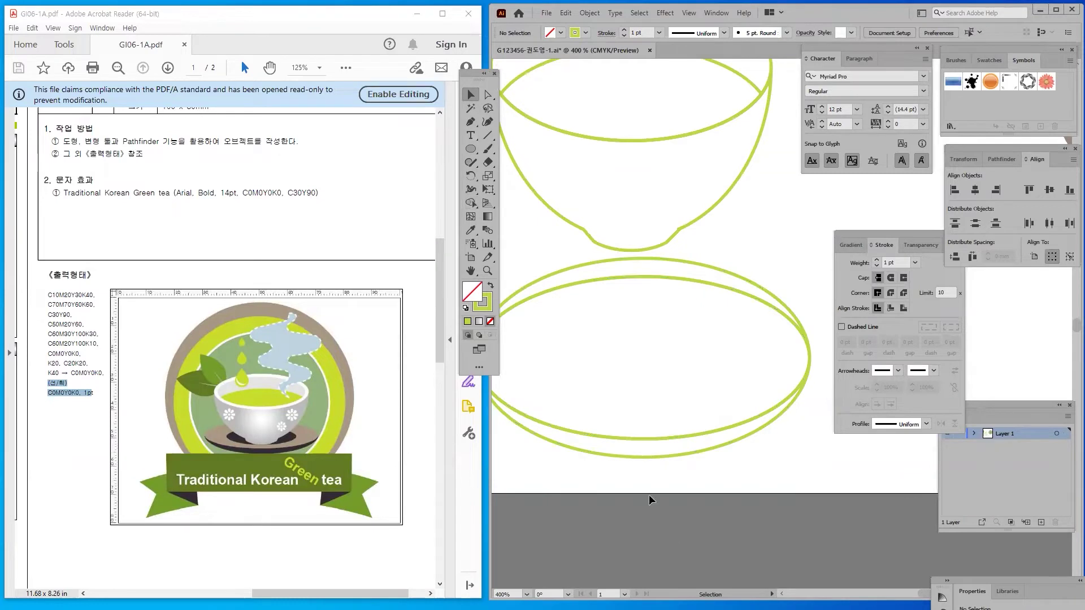
left_click_drag(547, 270, 532, 239)
key("Delete")
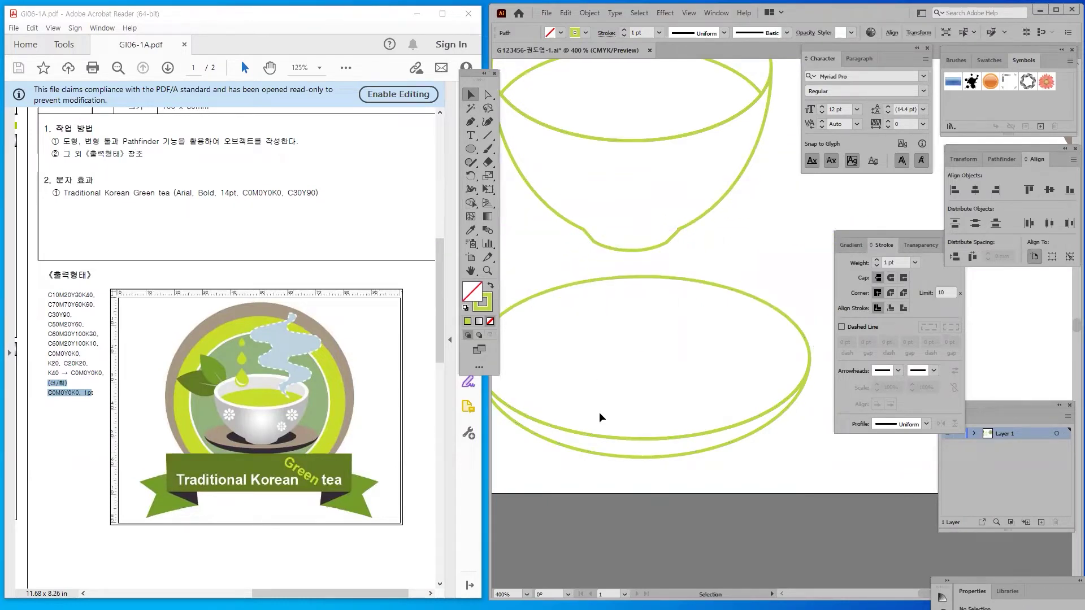
Shrink the upper saucer ellipse into a small inner ring centred in the saucer
left_click(612, 454)
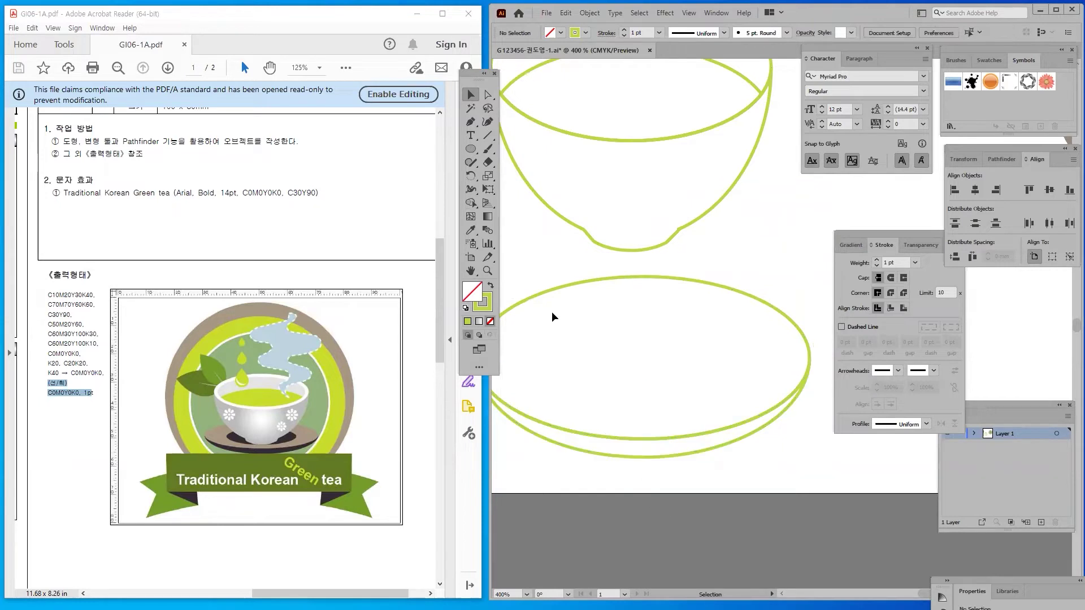
left_click(539, 290)
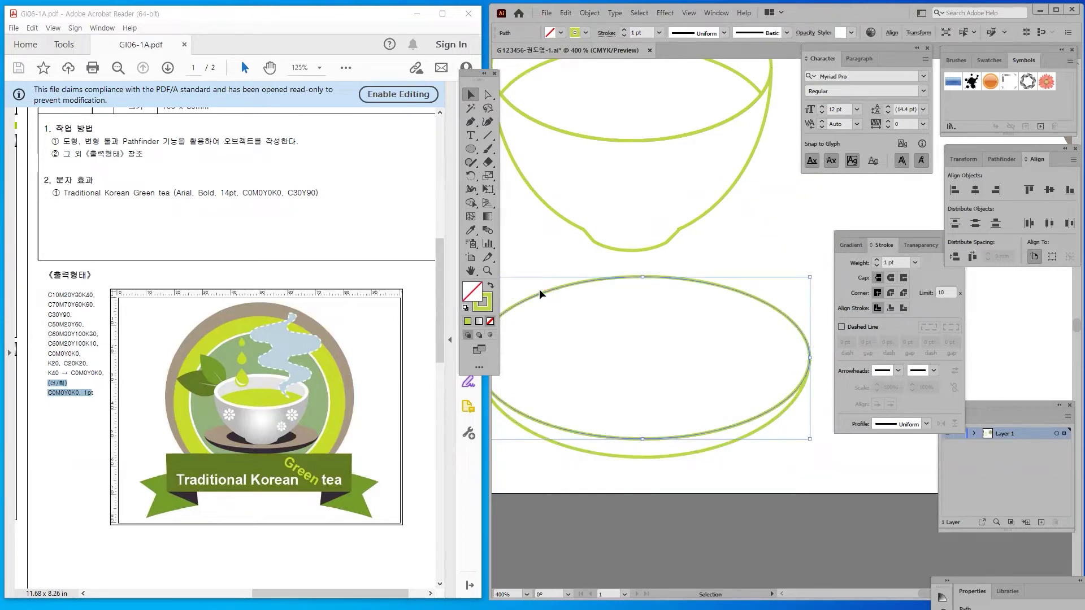
left_click_drag(542, 293, 590, 275)
mouse_move(818, 272)
left_mouse_down()
mouse_move(630, 358)
mouse_move(694, 353)
mouse_move(693, 343)
left_mouse_up()
left_click(659, 348)
left_click(753, 562)
Bring the cup and saucer into view and zoom out to 200%
left_click_drag(771, 480, 655, 375)
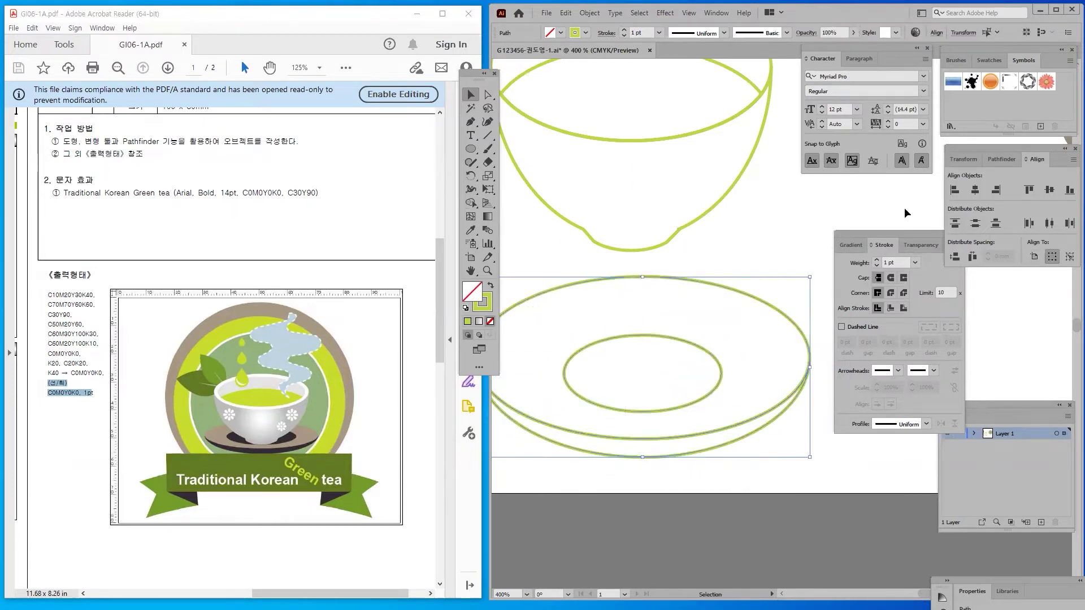
left_click(679, 513)
left_click_drag(556, 241, 630, 383)
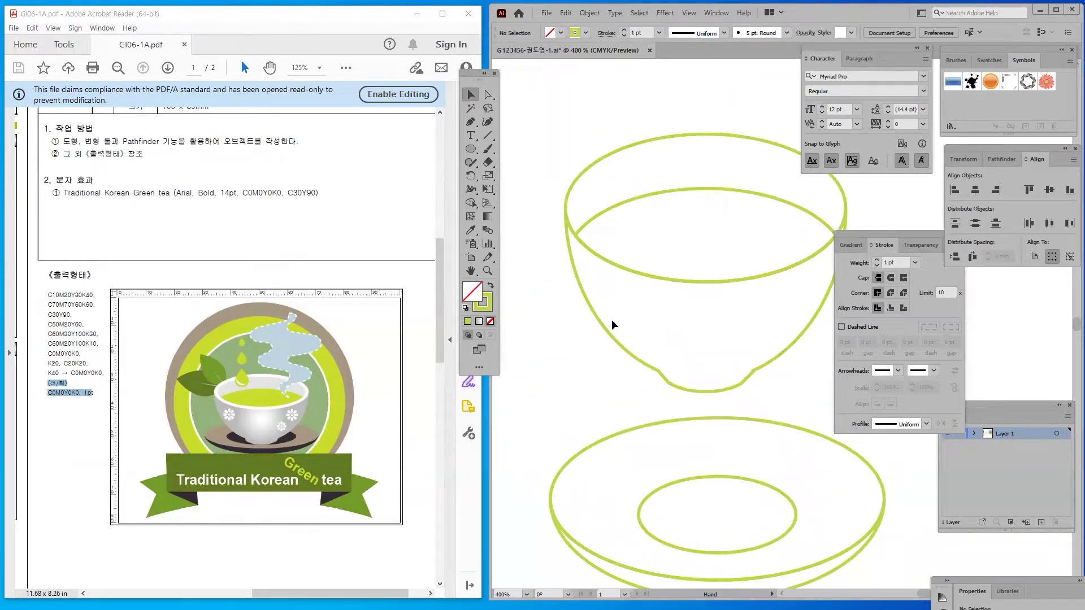
key("a")
key("ctrl+minus")
key("ctrl+minus")
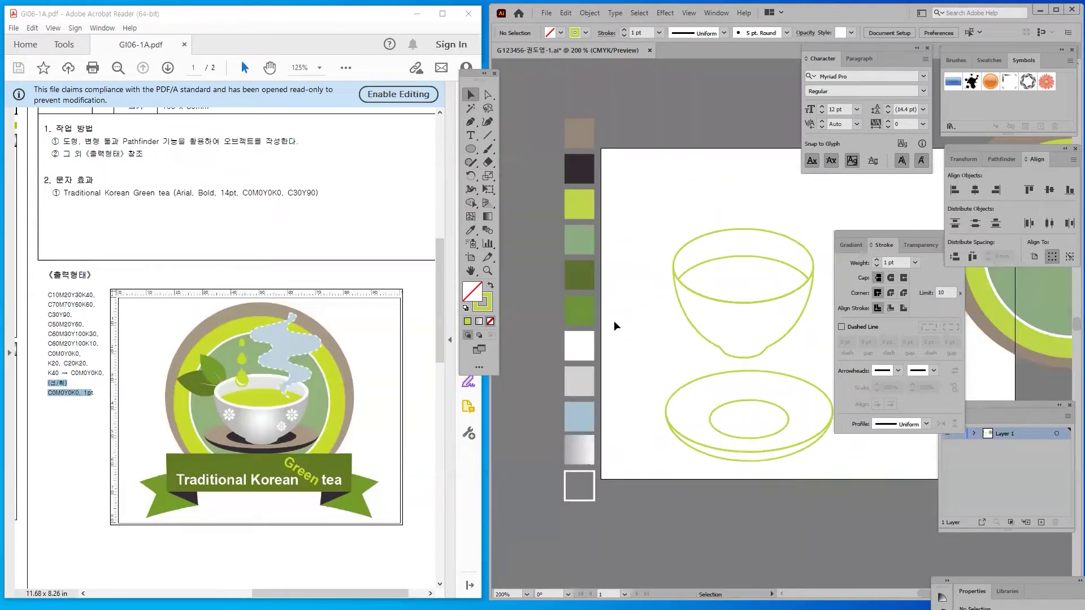
Apply the grey gradient swatch to the bowl body with the Eyedropper
scroll(602, 283, "down", 1)
scroll(629, 293, "right", 2)
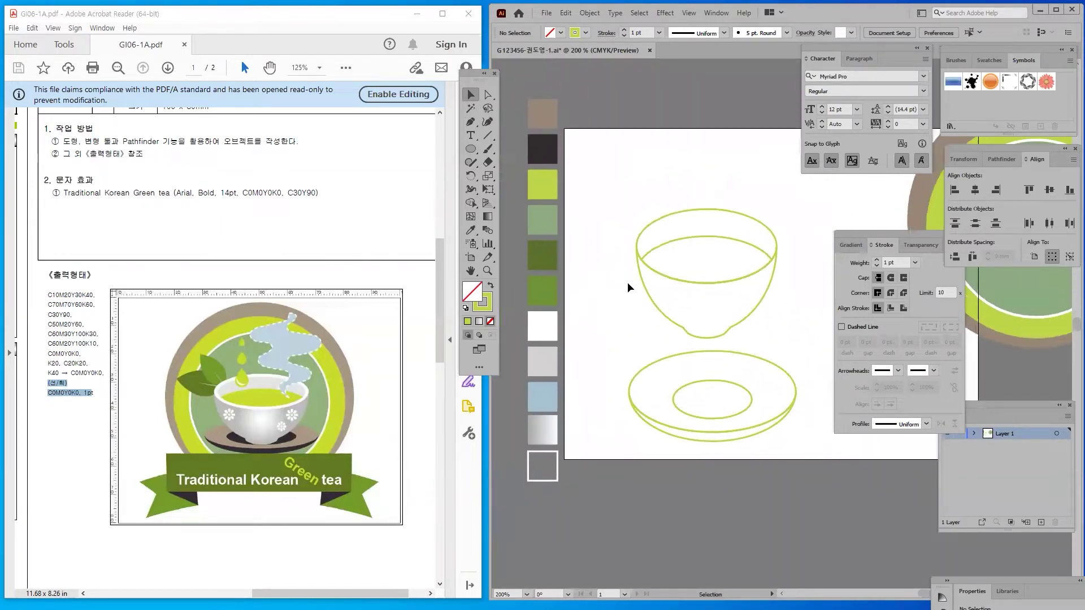
left_click_drag(655, 293, 631, 294)
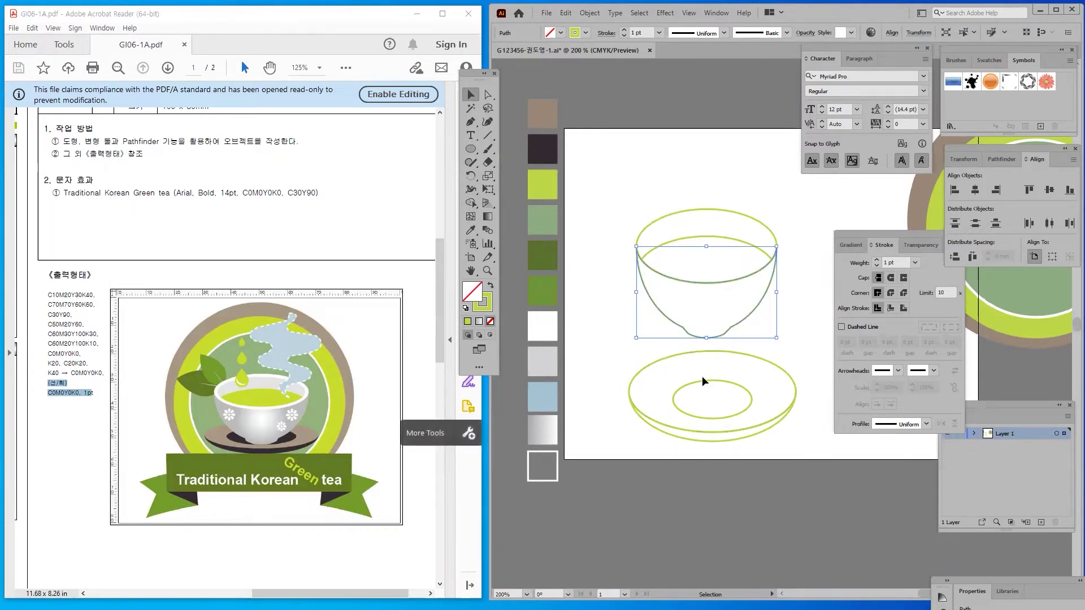
left_click(471, 230)
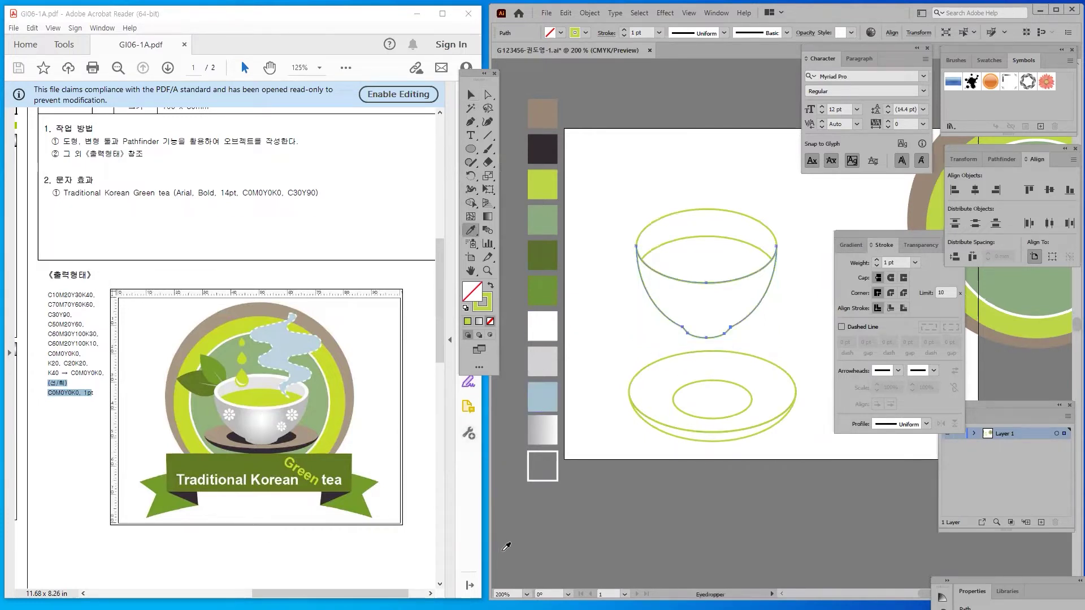
left_click(546, 425)
left_click(546, 424)
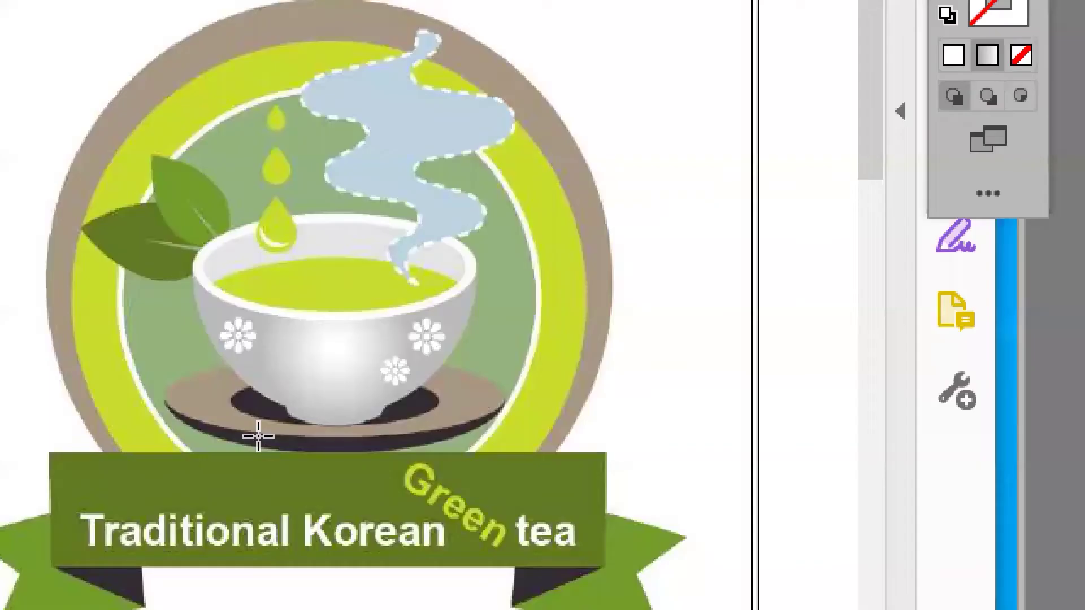
mouse_move(254, 424)
left_mouse_down()
mouse_move(293, 417)
mouse_move(257, 434)
left_mouse_up()
mouse_move(411, 445)
left_mouse_down()
mouse_move(178, 333)
mouse_move(379, 430)
left_mouse_up()
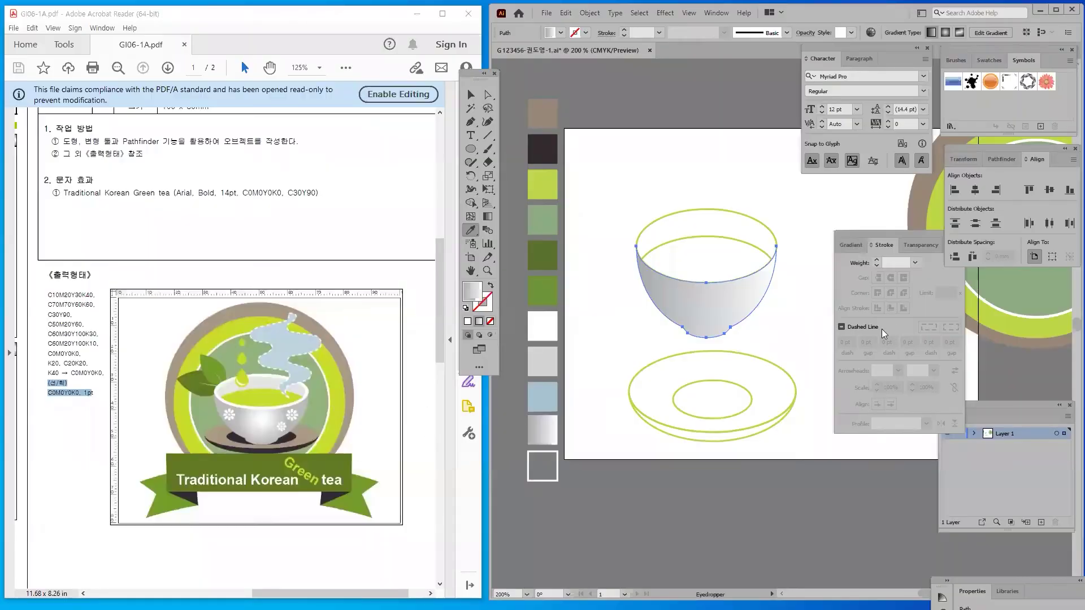
Make the bowl gradient radial with the dark stop pushed to the outer edge
key("i")
left_click(854, 246)
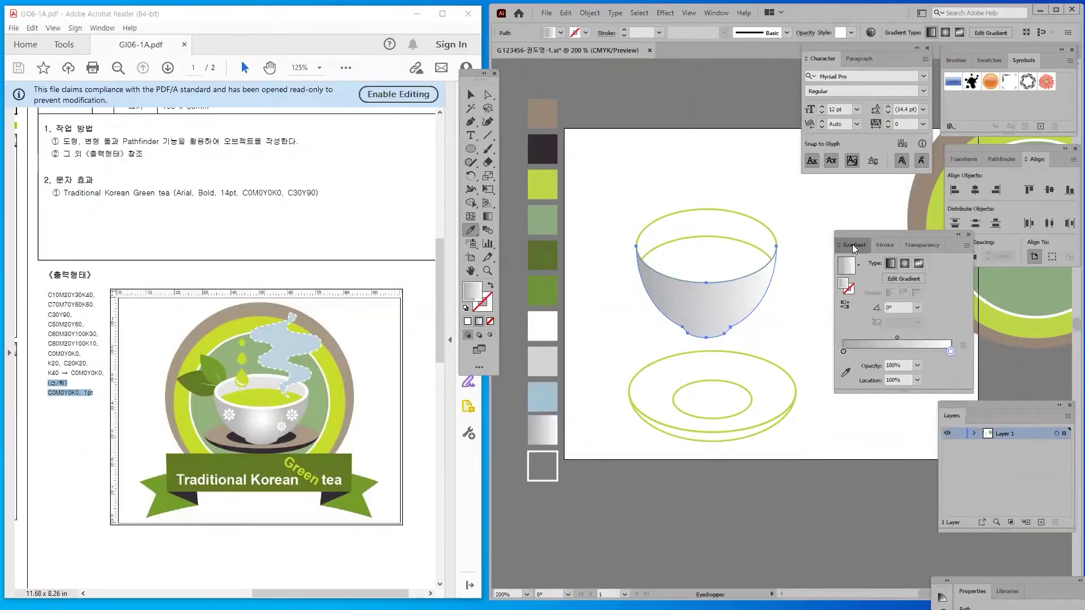
left_click(905, 263)
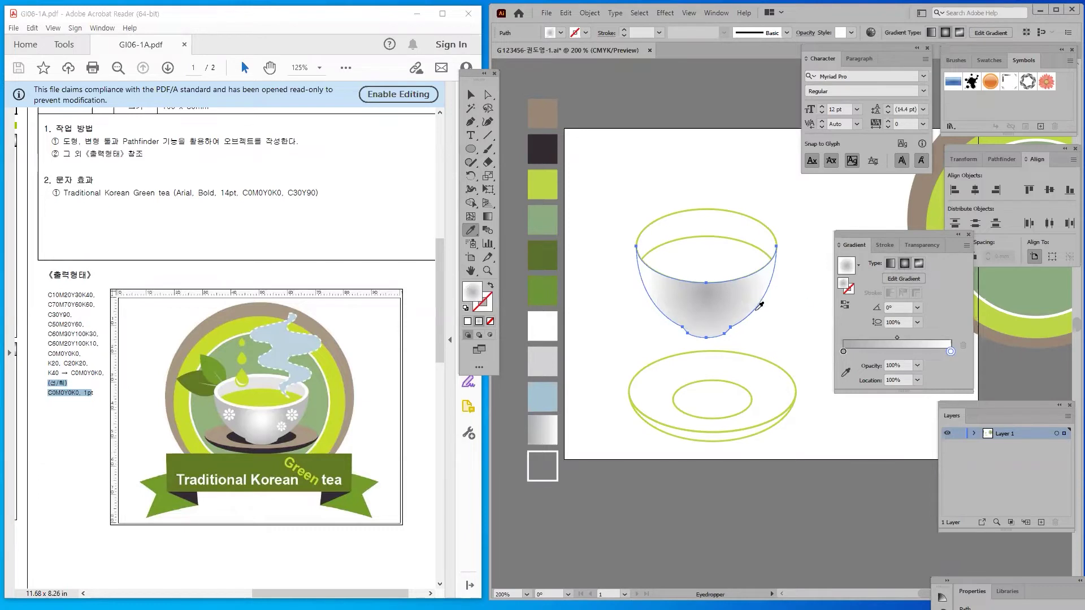
mouse_move(843, 351)
left_mouse_down()
mouse_move(945, 351)
mouse_move(843, 351)
left_mouse_up()
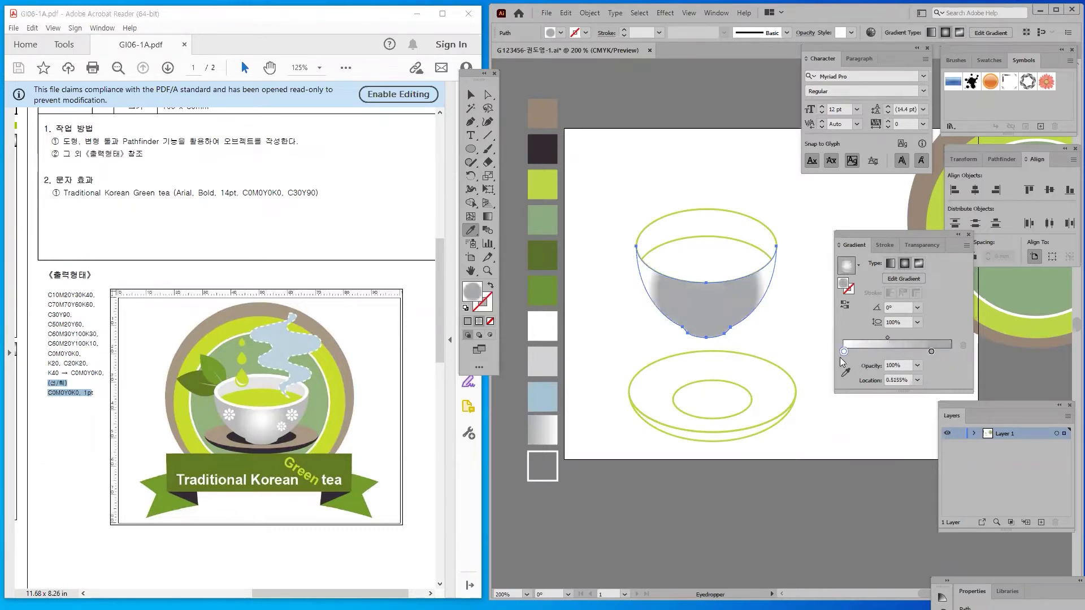
left_click_drag(932, 351, 960, 352)
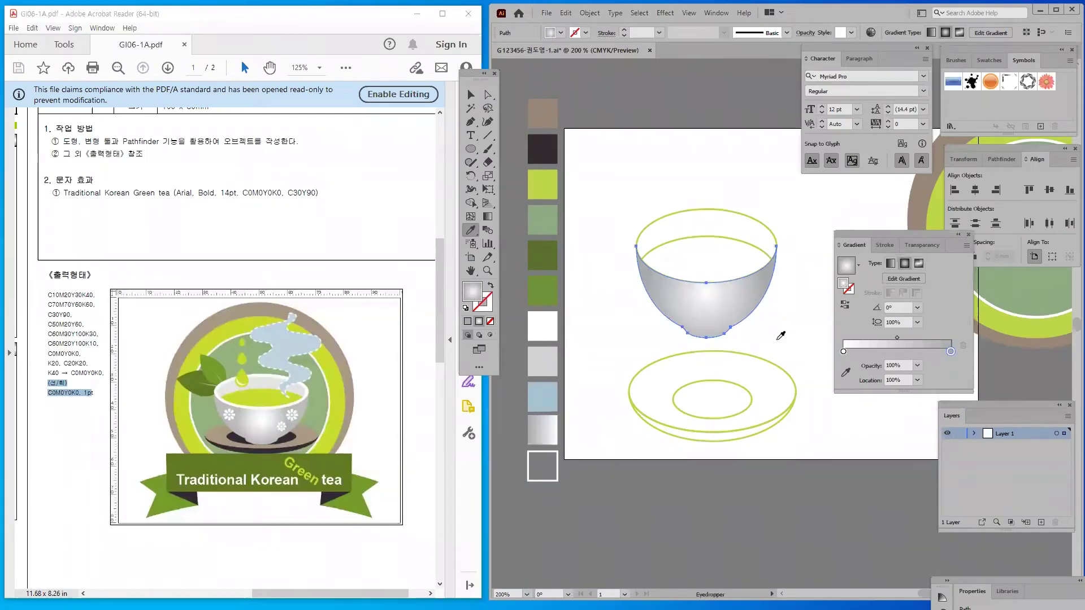
left_click(472, 96)
left_click(647, 239)
left_click_drag(666, 243, 684, 229)
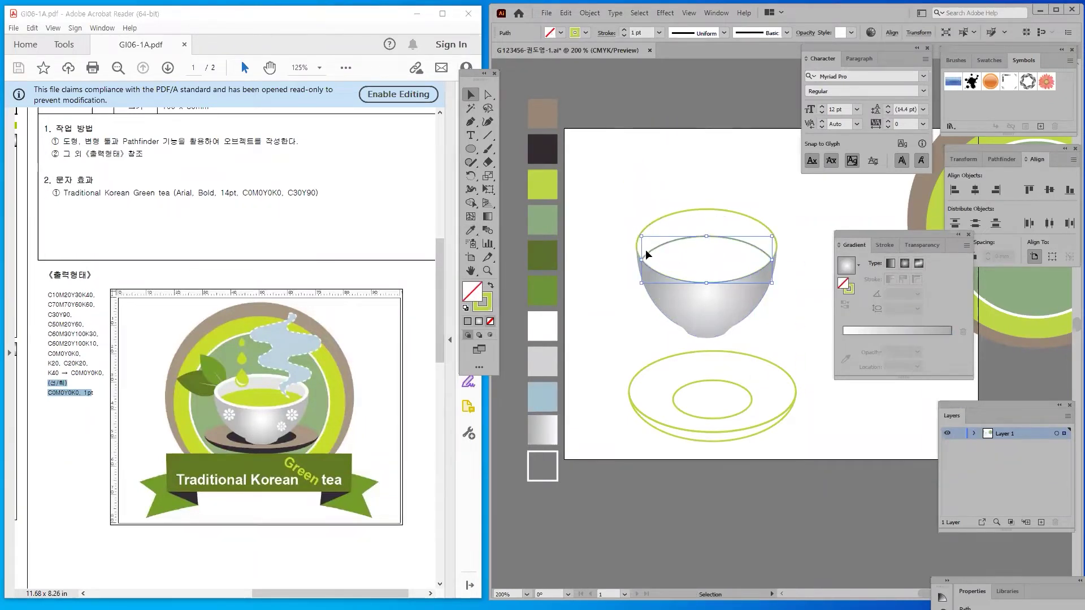
Fill the inner tea-surface ellipse with lime green
left_click(468, 232)
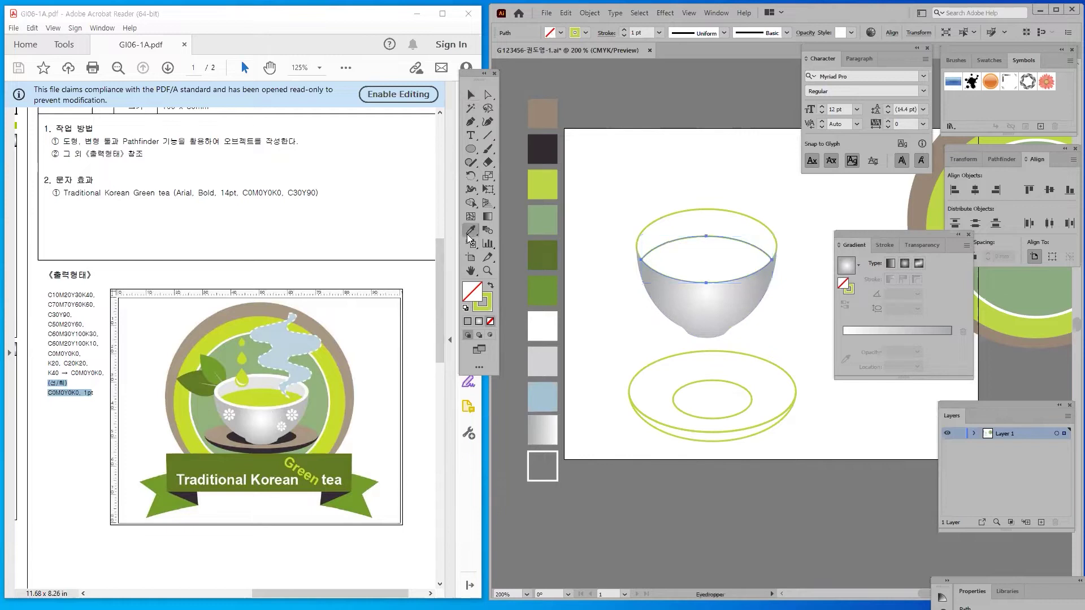
left_click(539, 180)
left_click(469, 96)
left_click(690, 147)
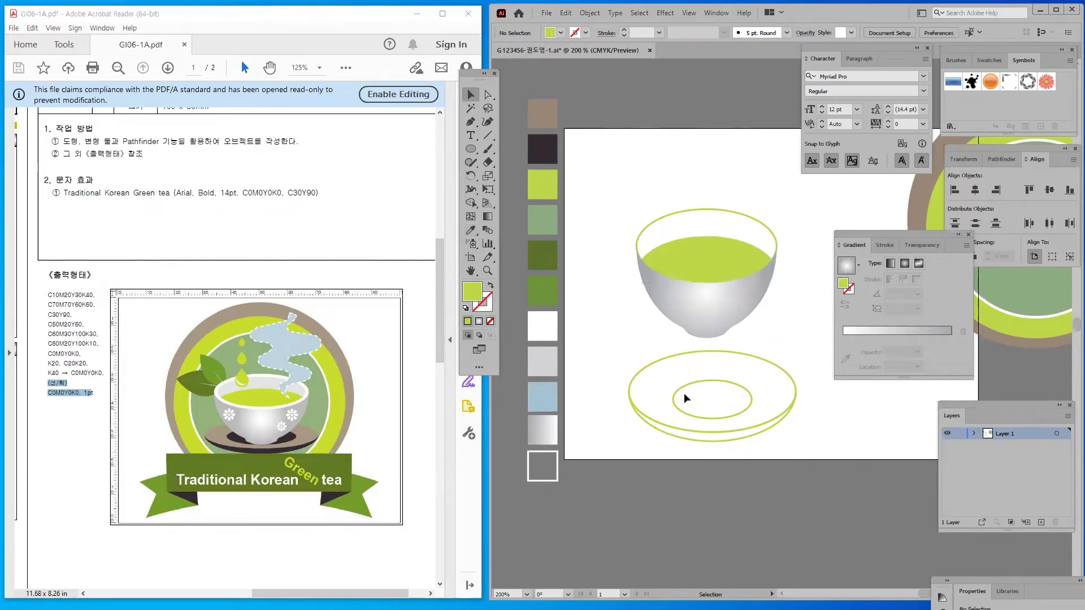
Alt-drag a copy of the rim ellipse above the cup
left_click(678, 216)
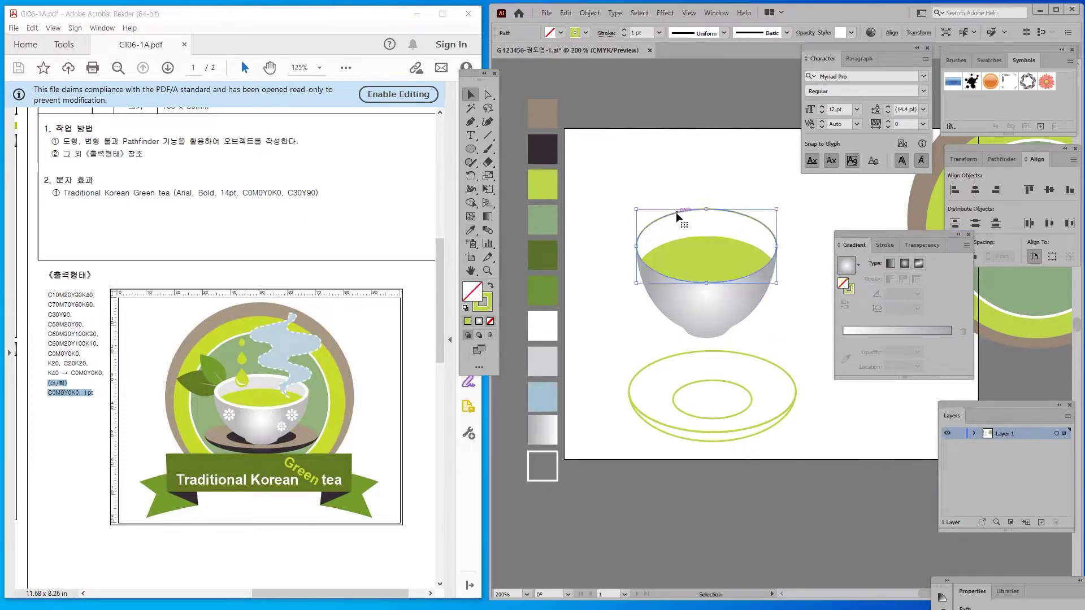
left_click_drag(675, 212, 678, 132)
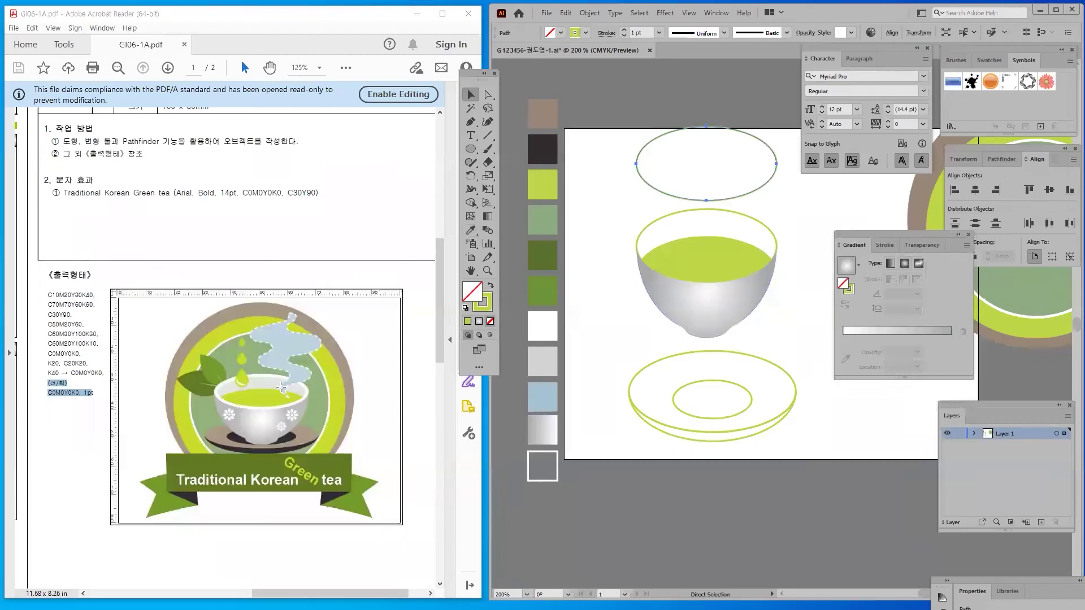
key("v")
Fill the bowl's rim ellipse with light grey from the swatches
left_click(646, 237)
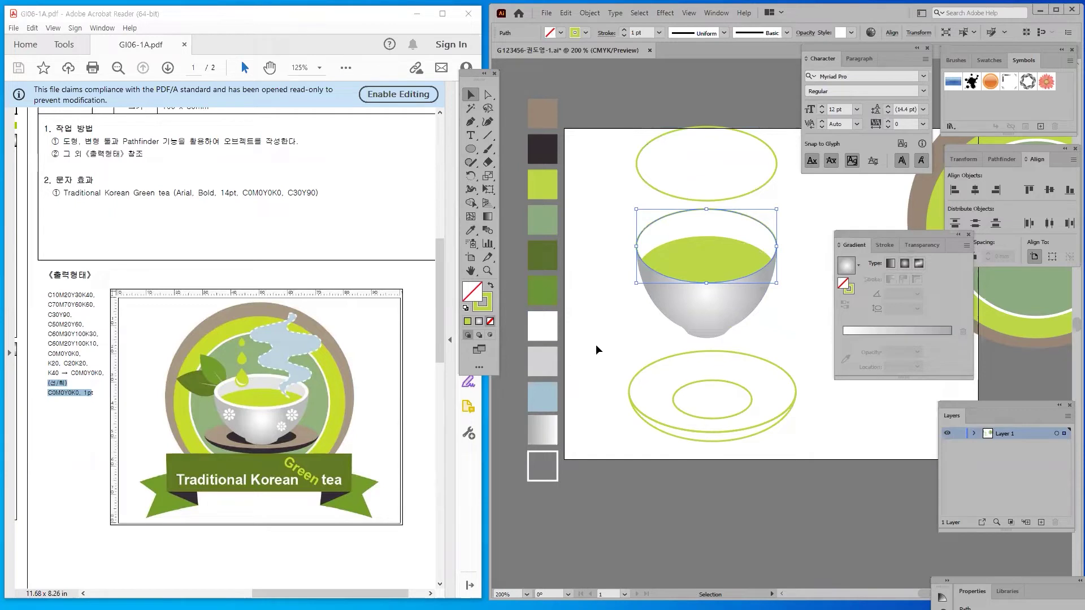
left_click(470, 231)
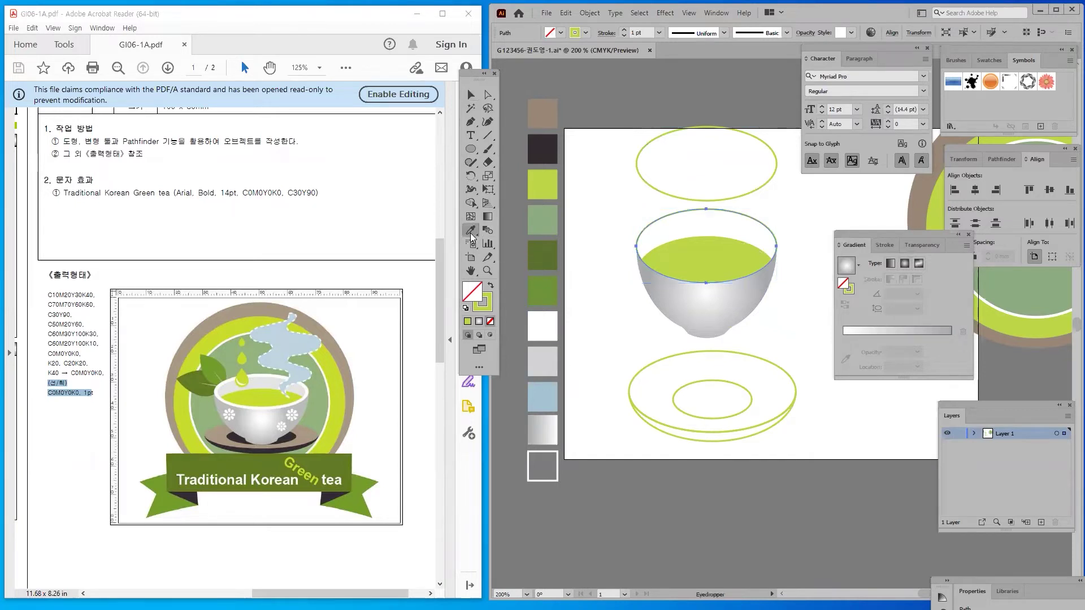
left_click(544, 360)
left_click(470, 94)
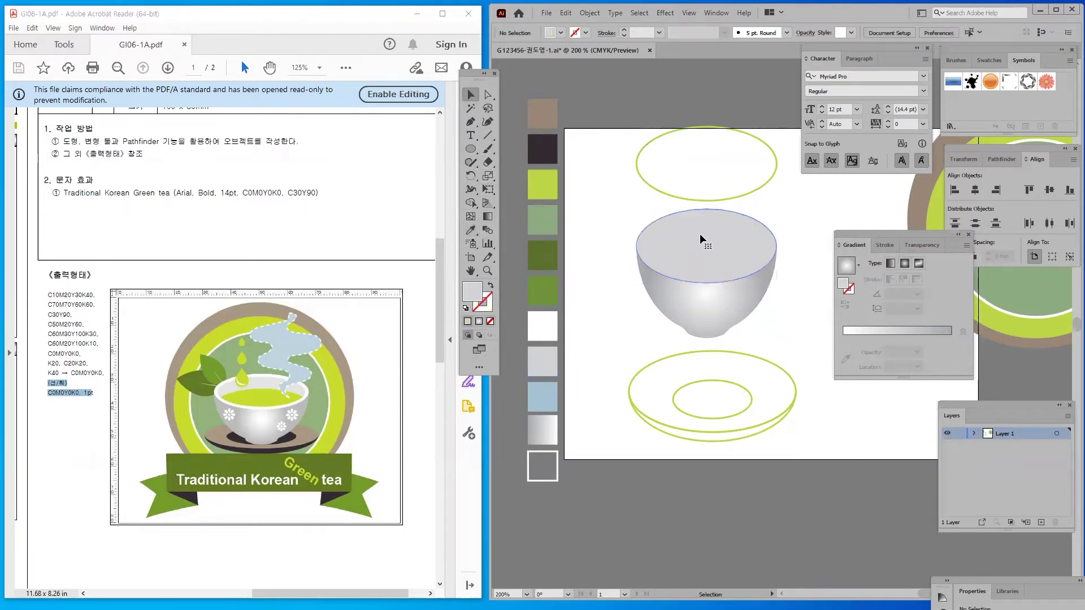
Send the rim ellipse to the back with Arrange > Send to Back
right_click(690, 219)
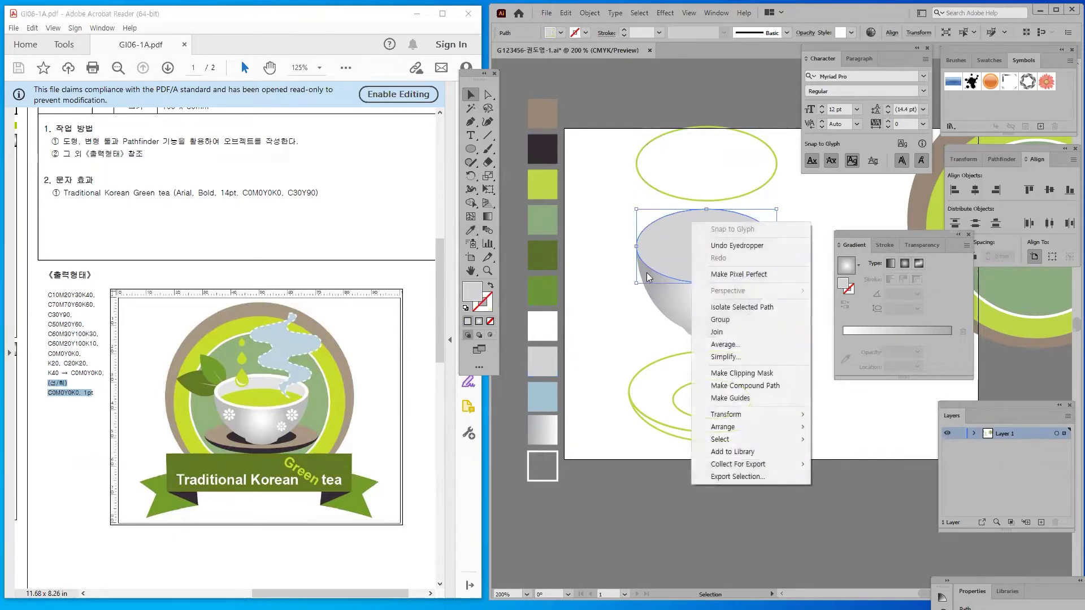
mouse_move(734, 427)
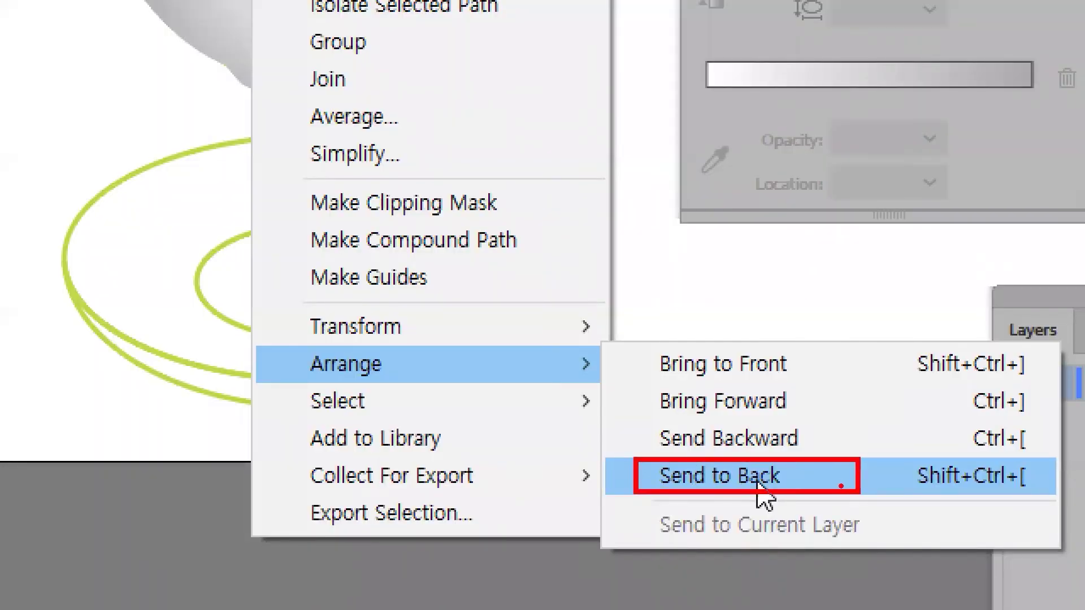
left_click(757, 484)
left_click(639, 13)
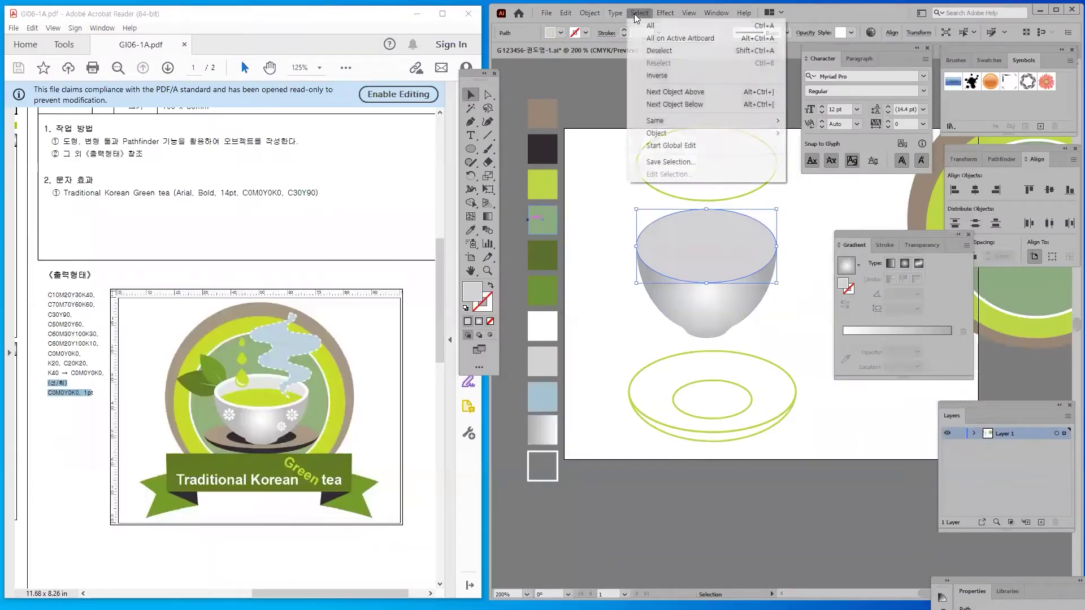
right_click(753, 239)
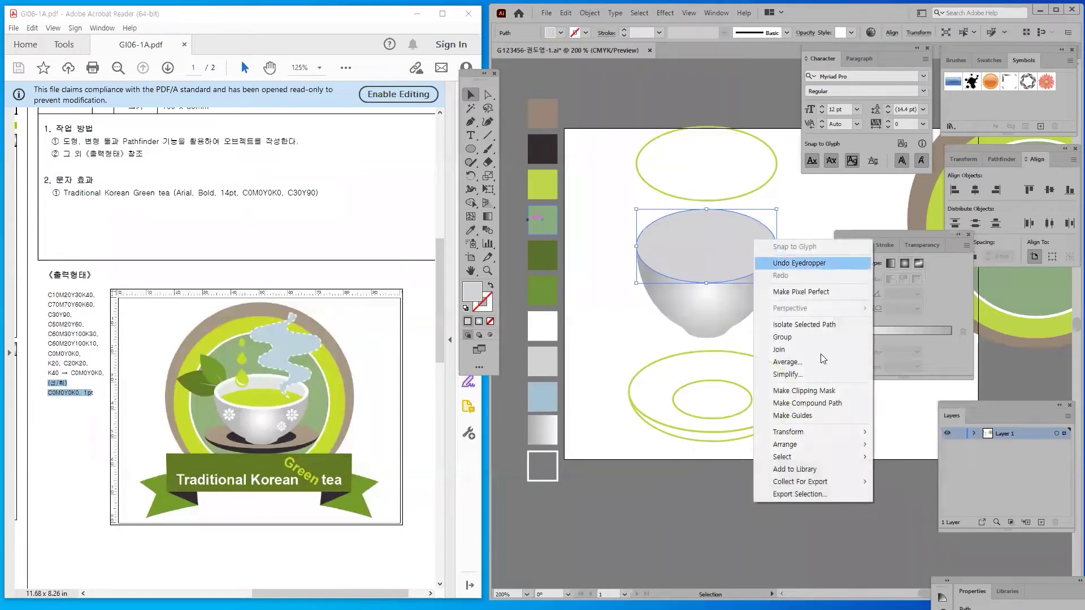
mouse_move(810, 445)
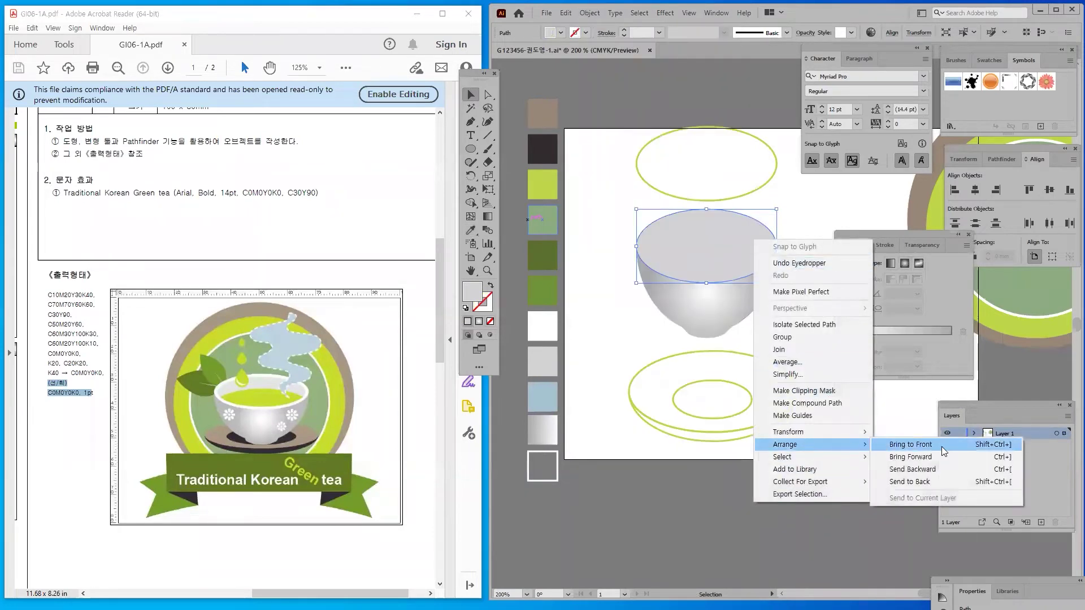
left_click(913, 482)
left_click(792, 479)
Try a white fill on the rim ellipse, then revert it to light grey
left_click(687, 218)
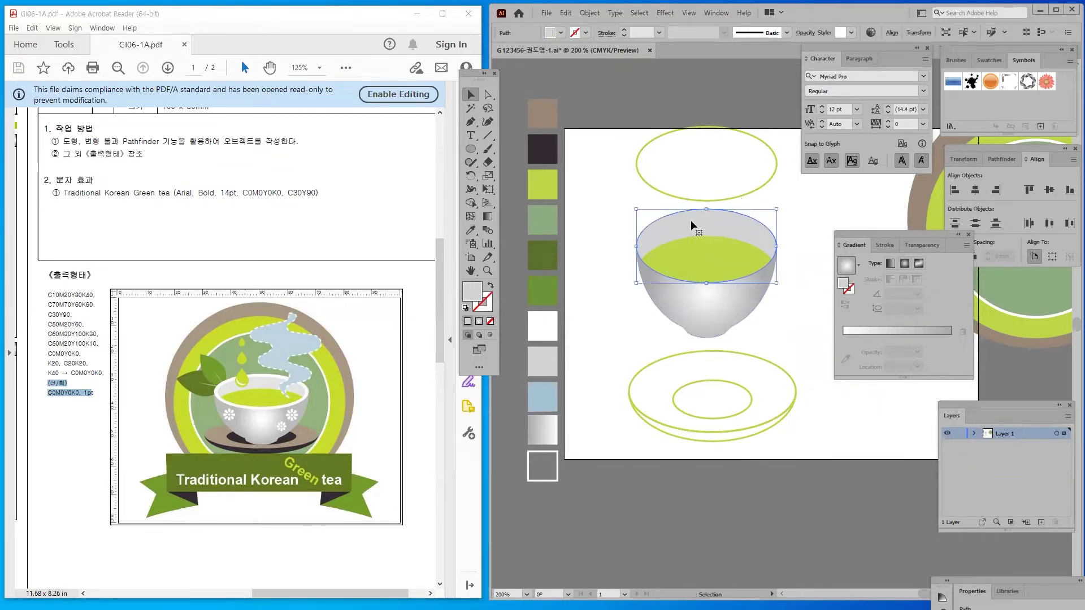
left_click(470, 230)
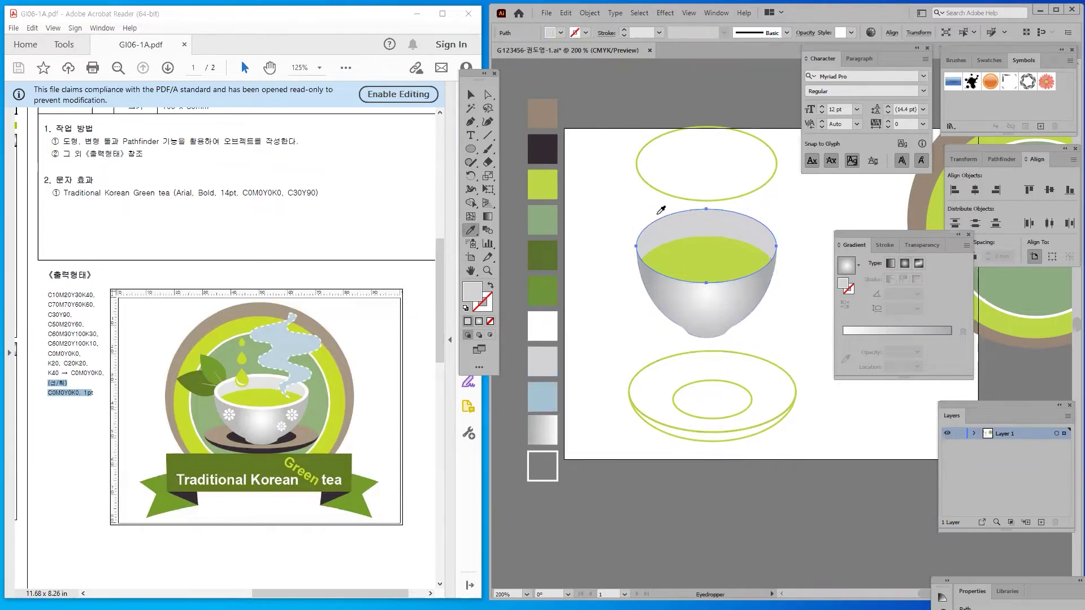
left_click(542, 326)
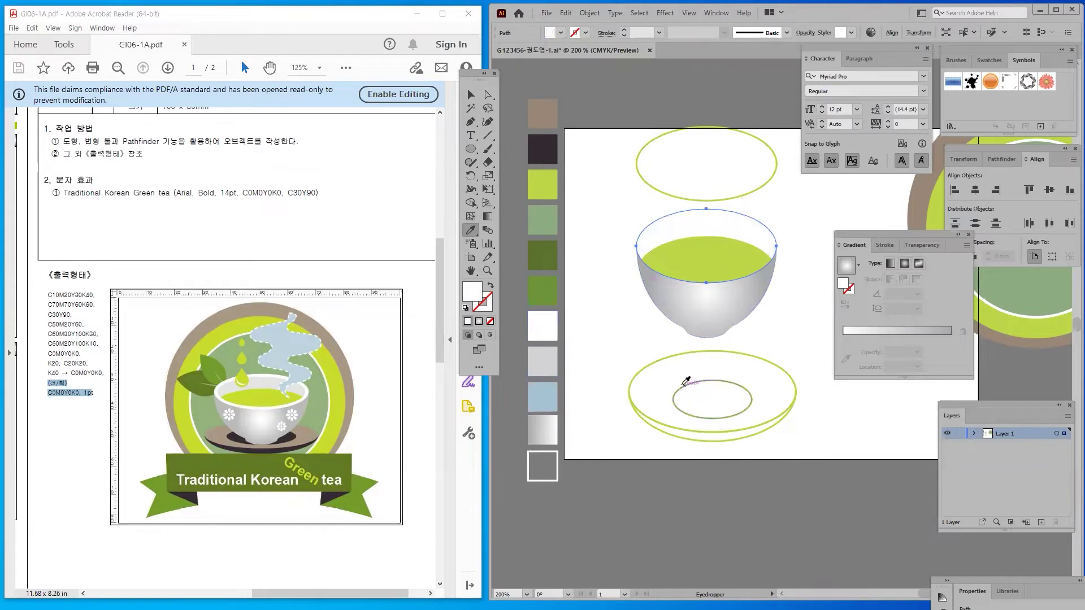
left_click(542, 361)
left_click(472, 101)
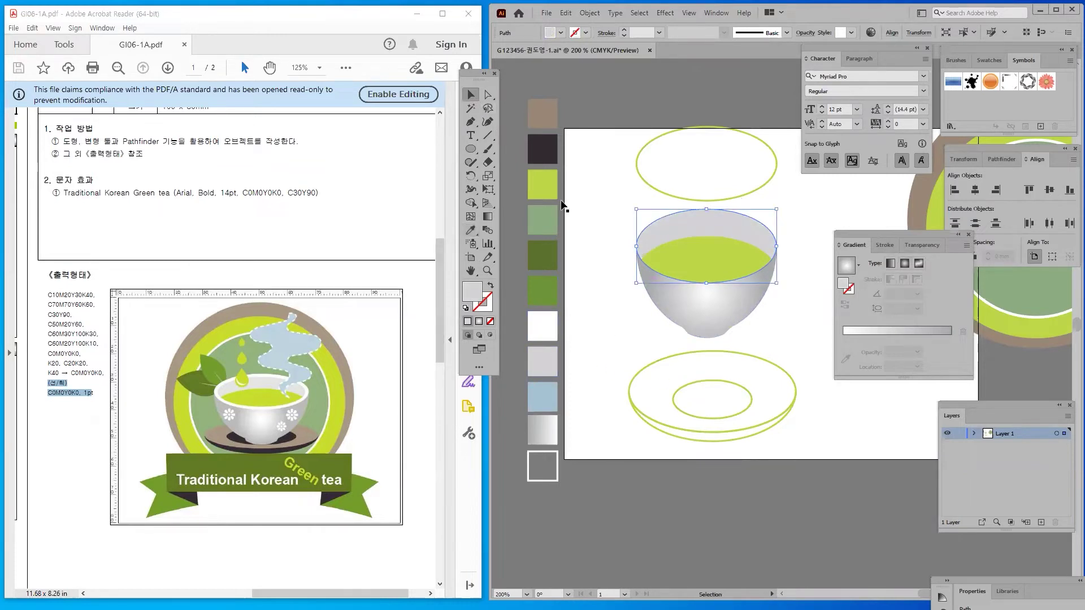
Move the empty ellipse down onto the bowl rim and give it a white outline
left_click(670, 192)
left_click_drag(690, 195, 696, 288)
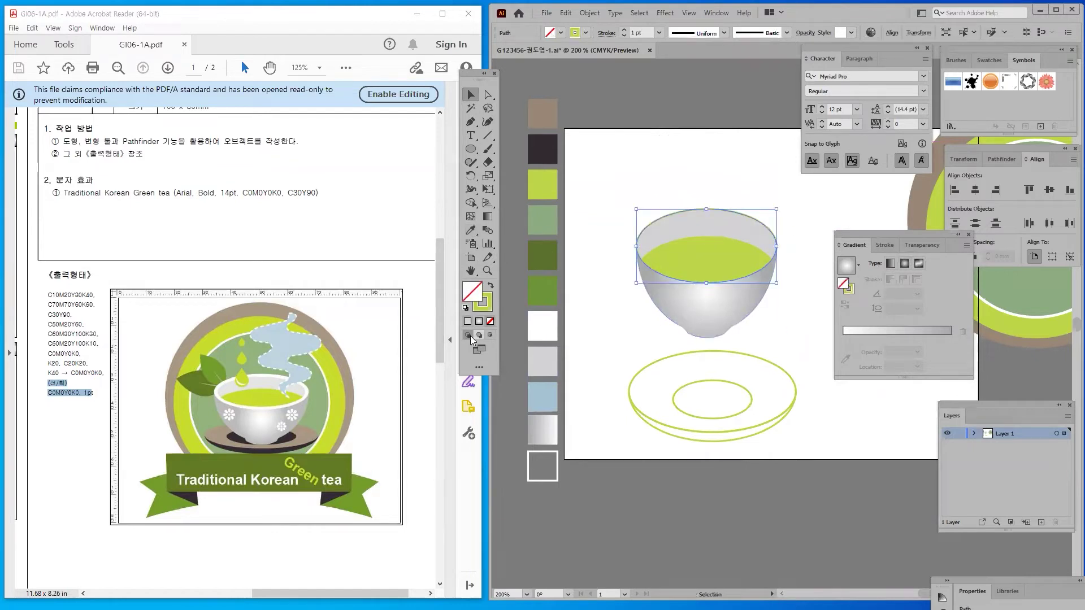
double_click(485, 308)
left_click_drag(565, 239, 493, 223)
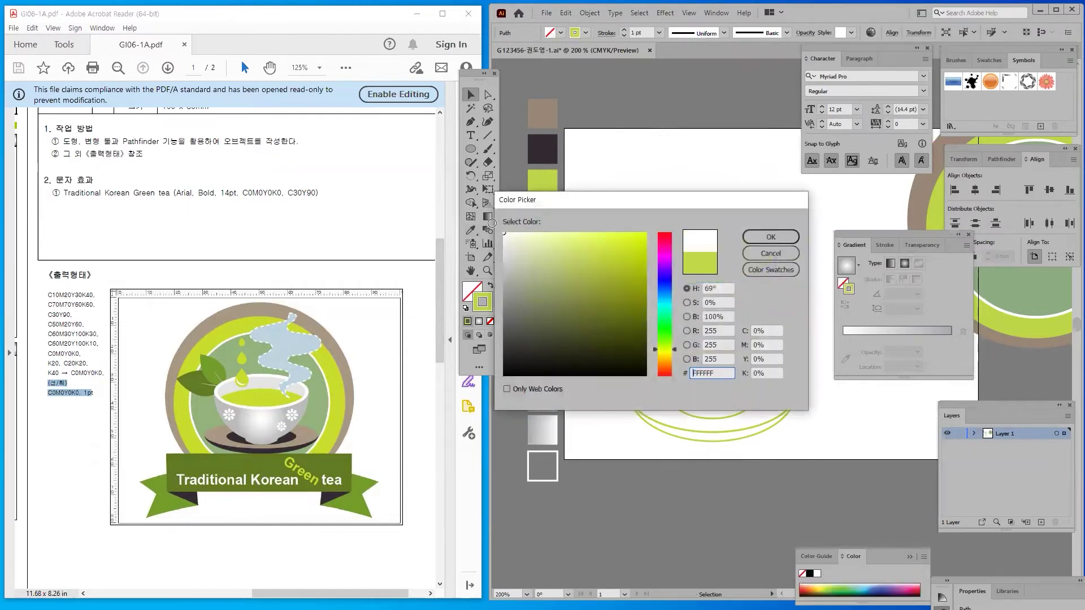
left_click(777, 236)
key("a")
key("v")
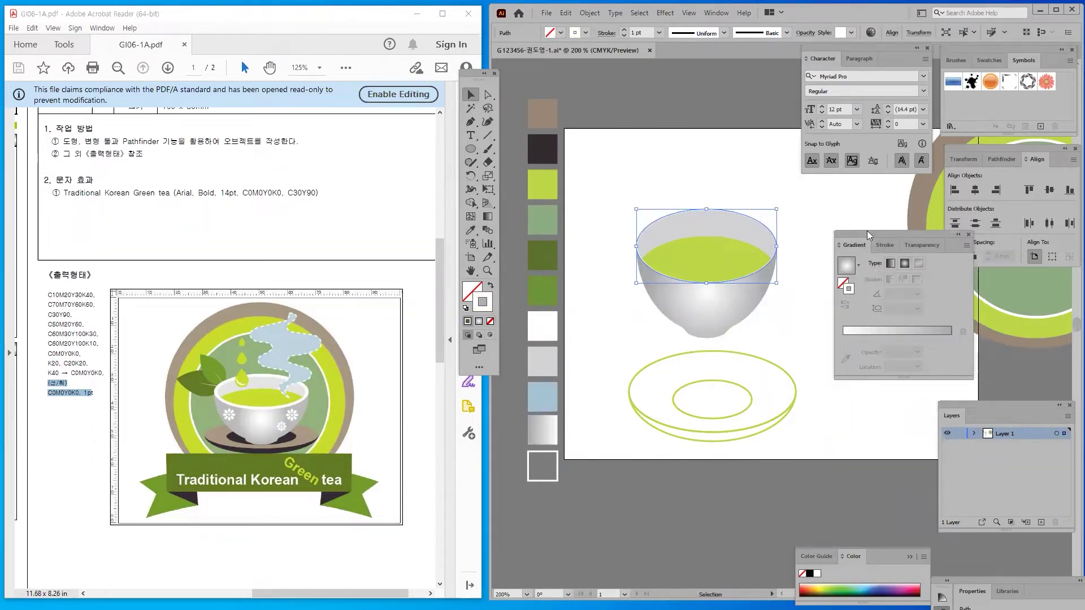
Raise the rim outline's stroke weight to 4 pt in the Stroke panel
left_click(885, 245)
mouse_move(877, 232)
left_mouse_down()
mouse_move(800, 204)
mouse_move(826, 202)
left_mouse_up()
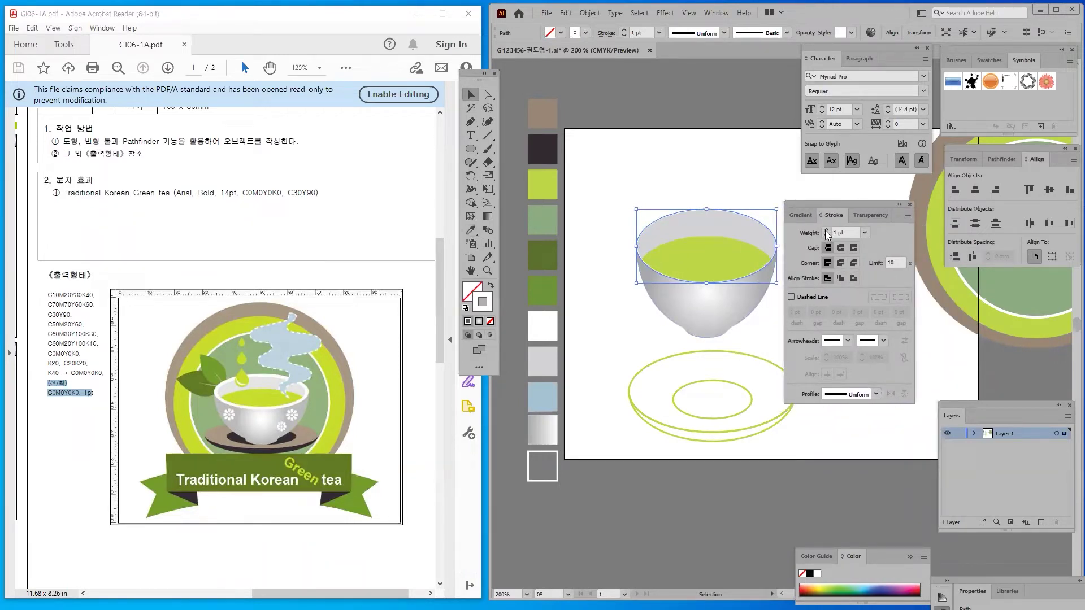
left_click(799, 232)
left_click(826, 230)
left_click(826, 230)
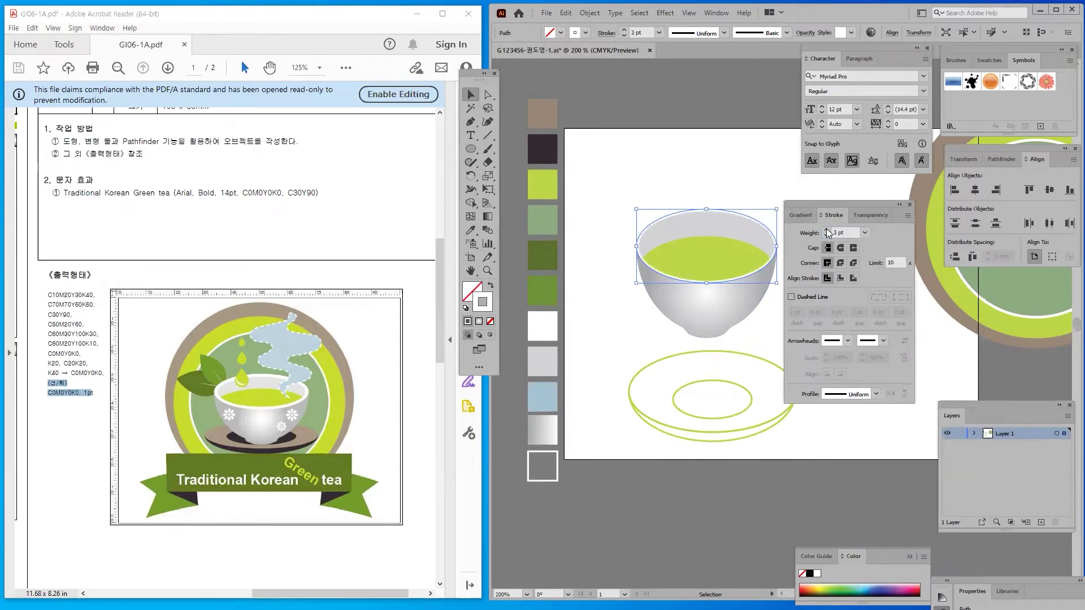
left_click(826, 228)
Check the bowl, tea surface and rim pieces, ending with the rim ellipse selected
left_click(700, 188)
left_click(722, 219)
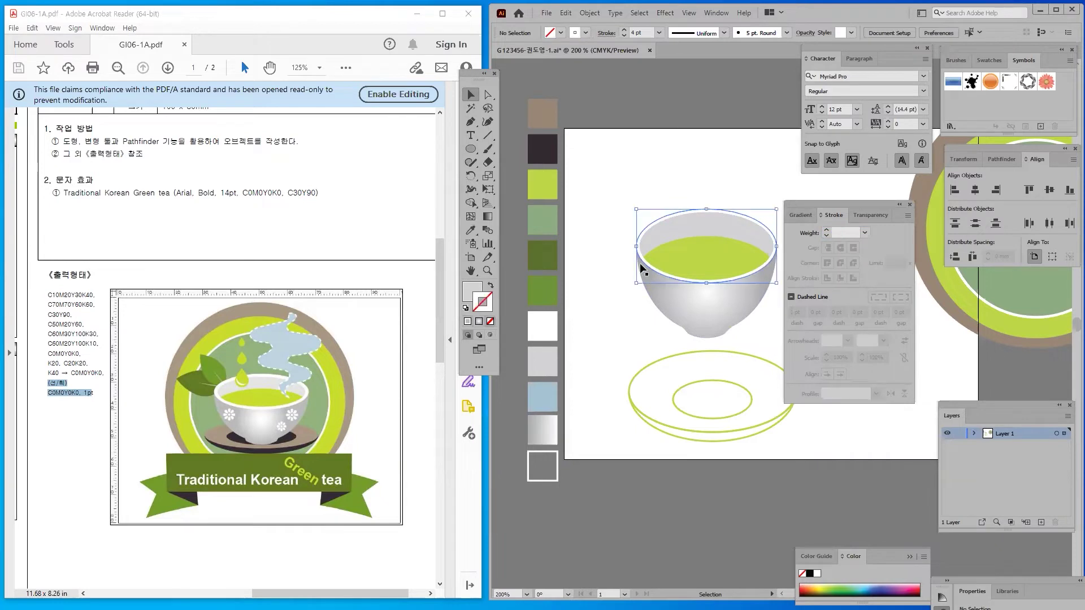
left_click(604, 262)
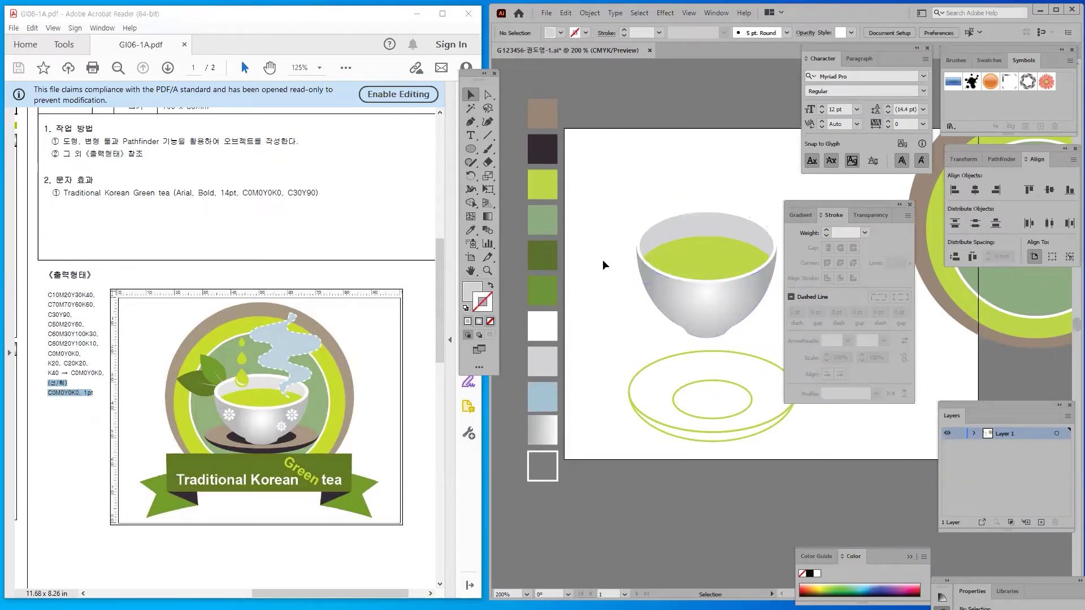
left_click(641, 243)
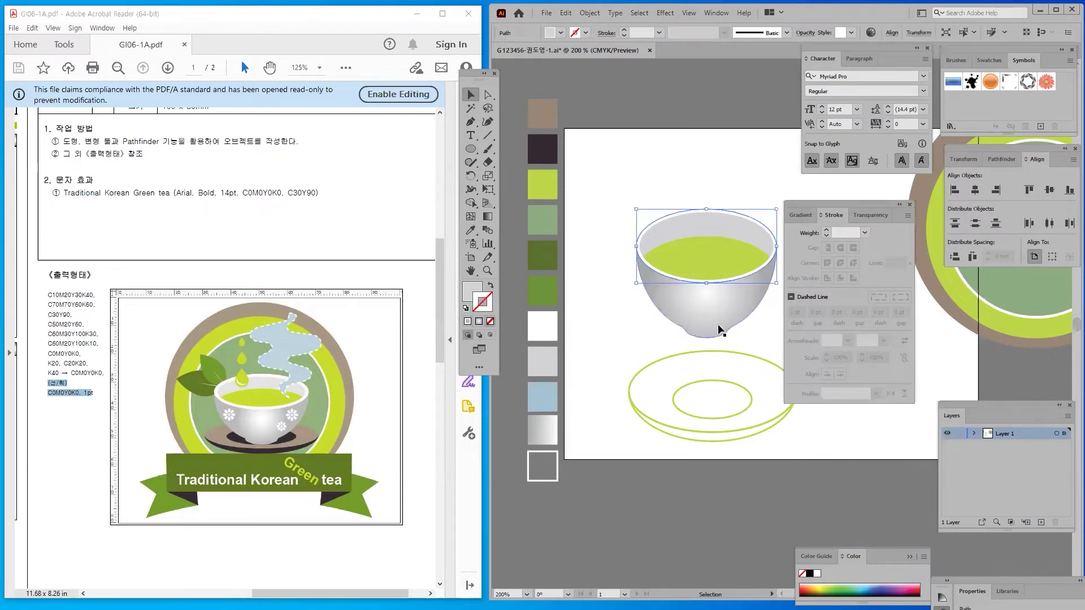
left_click(621, 350)
left_click(676, 214)
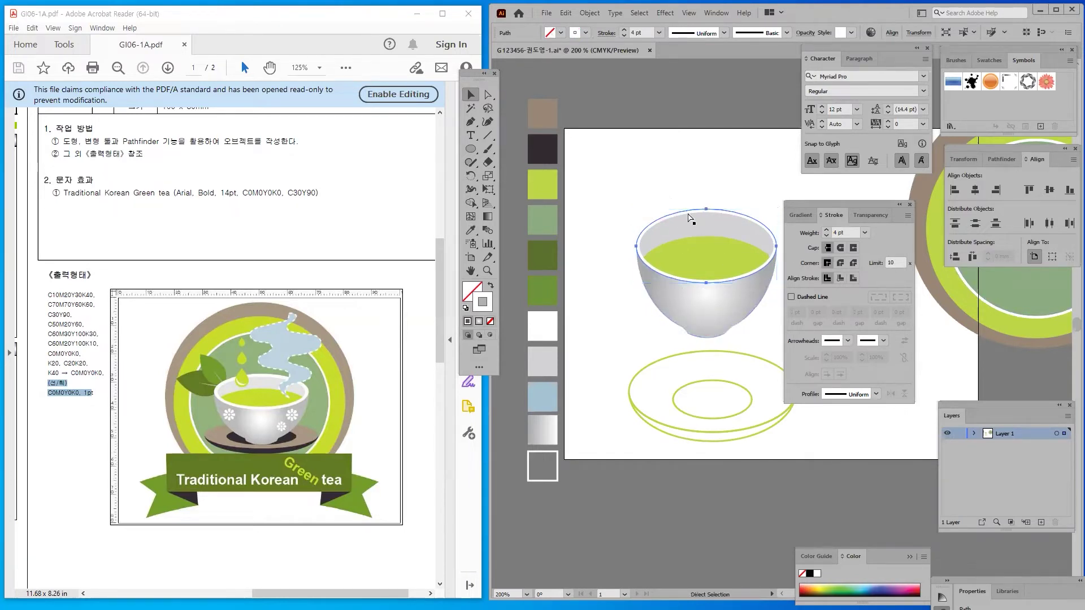
key("a")
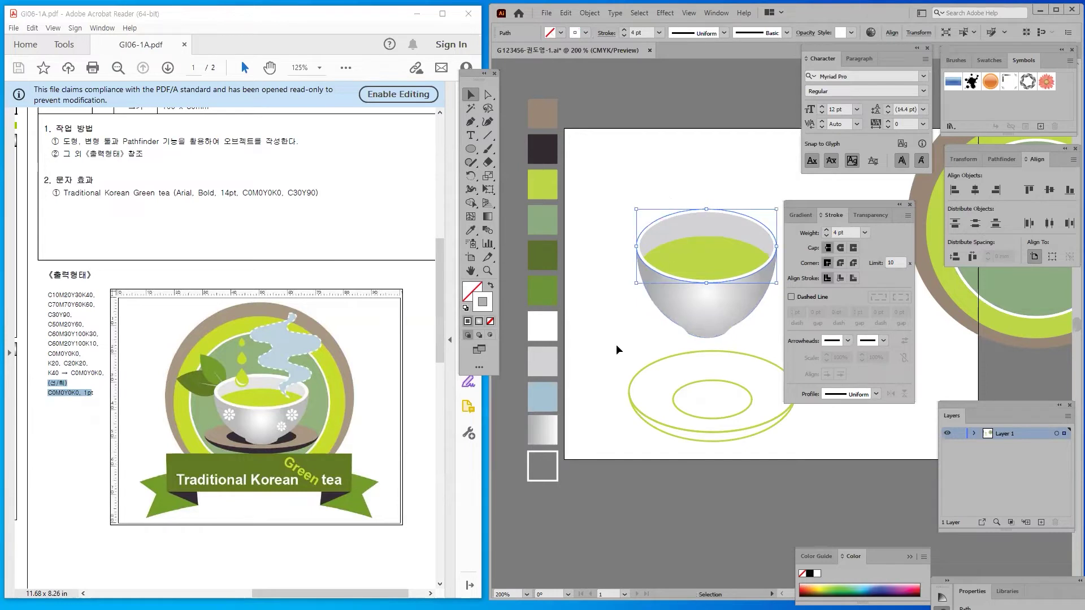
left_click(586, 14)
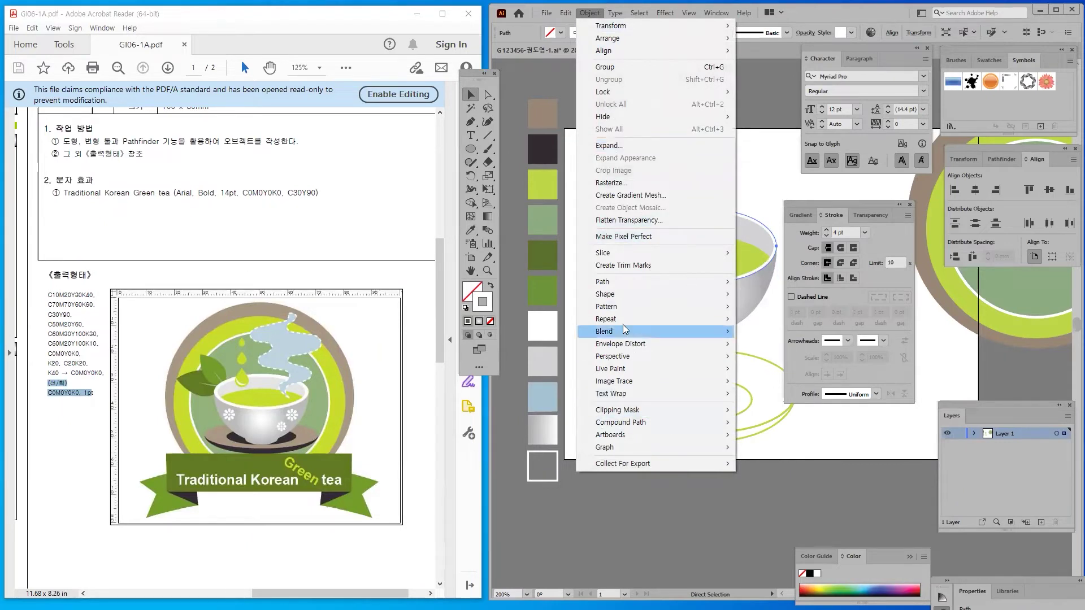
mouse_move(605, 284)
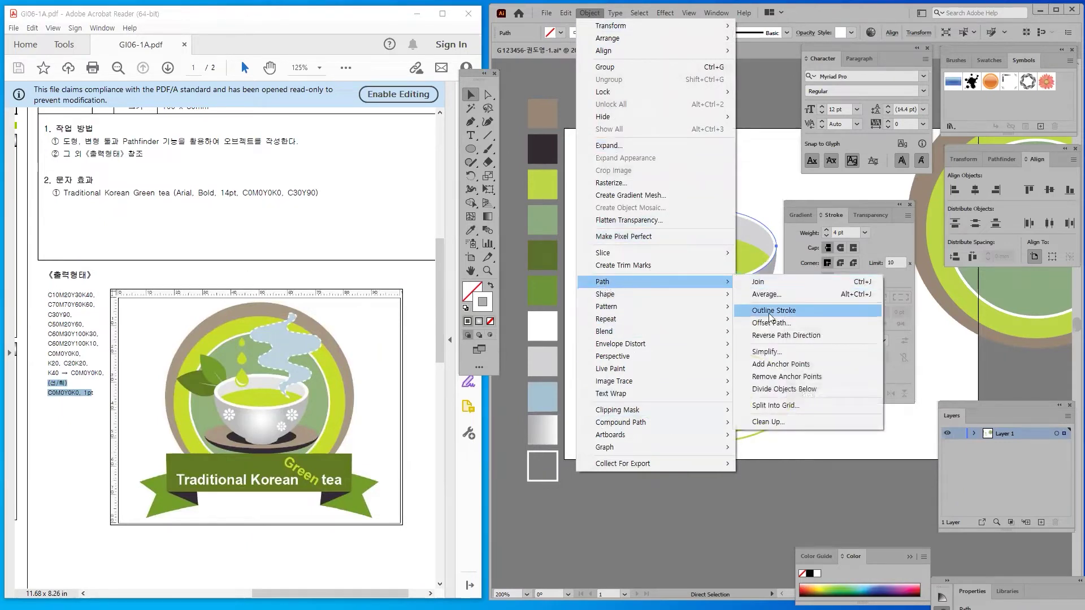
left_click(806, 310)
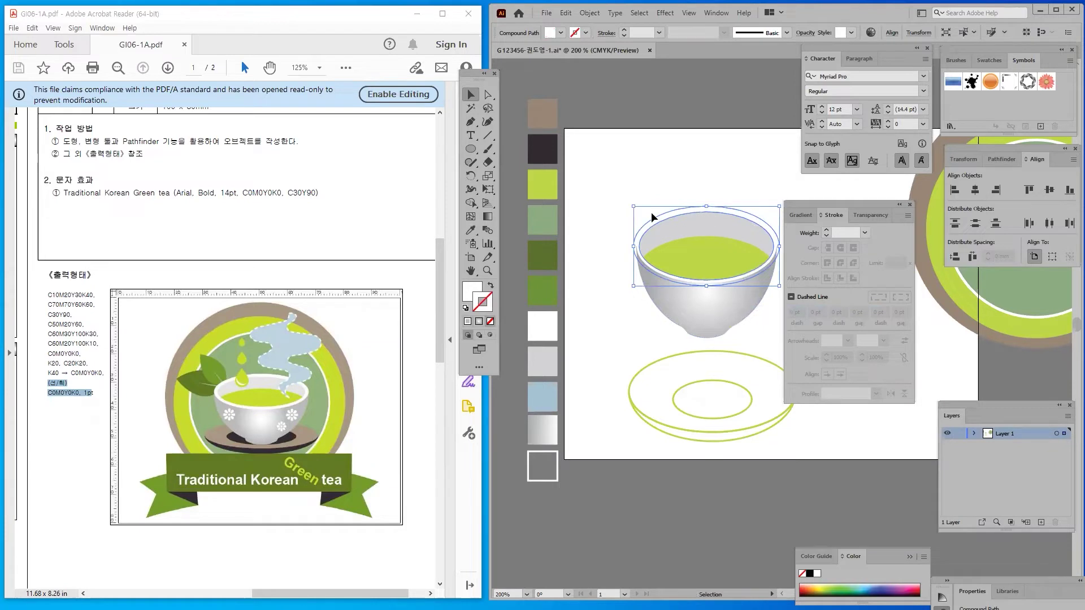
key("a")
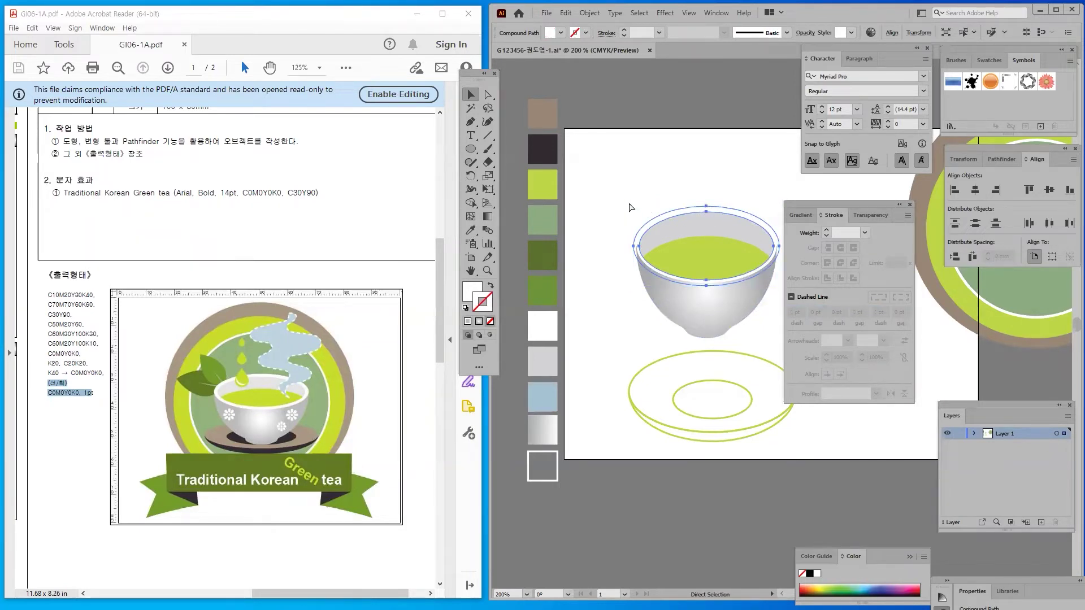
key("ctrl+z")
key("v")
left_click(609, 175)
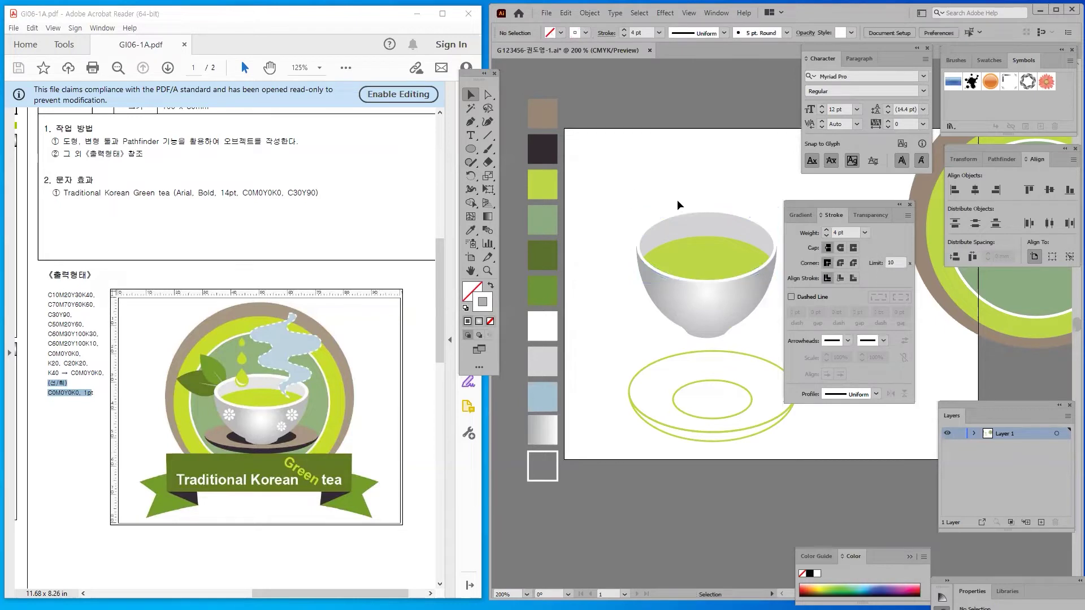
left_click(684, 211)
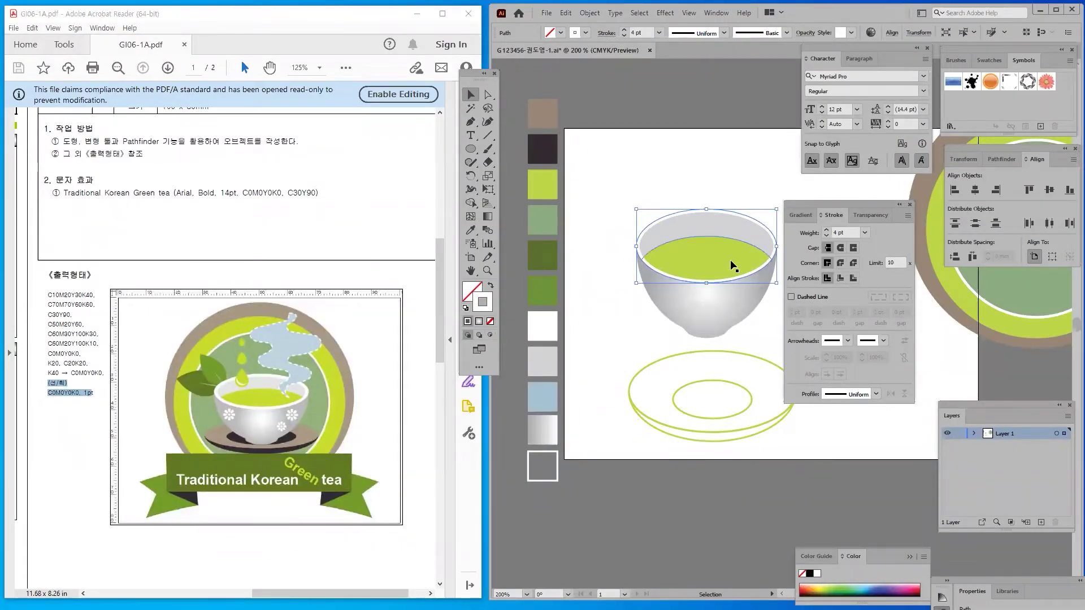
Set the rim stroke to 3 pt with Align Stroke to Inside
left_click(854, 280)
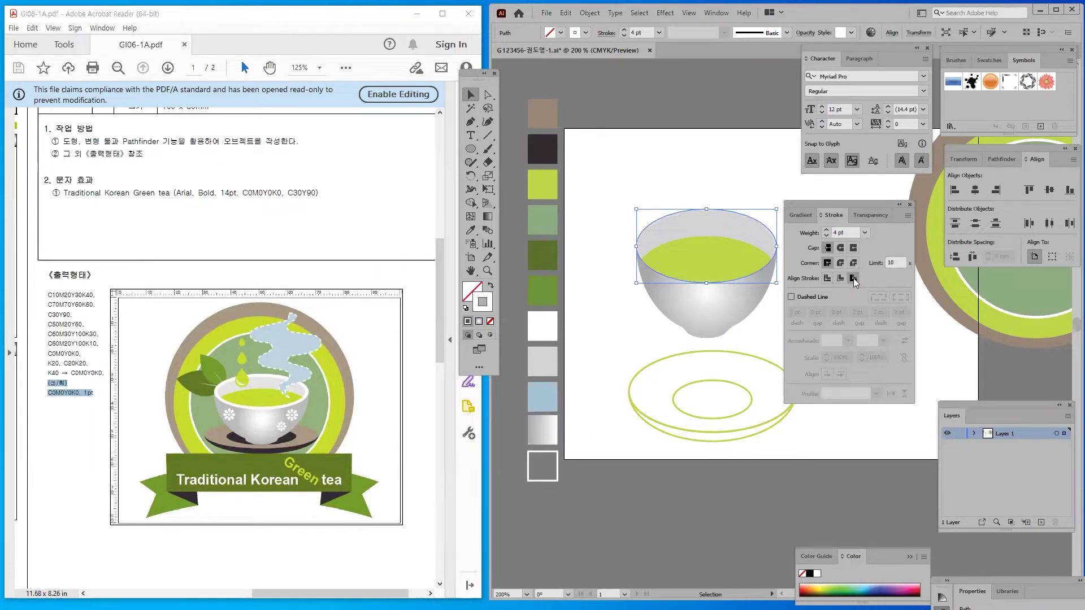
left_click(840, 279)
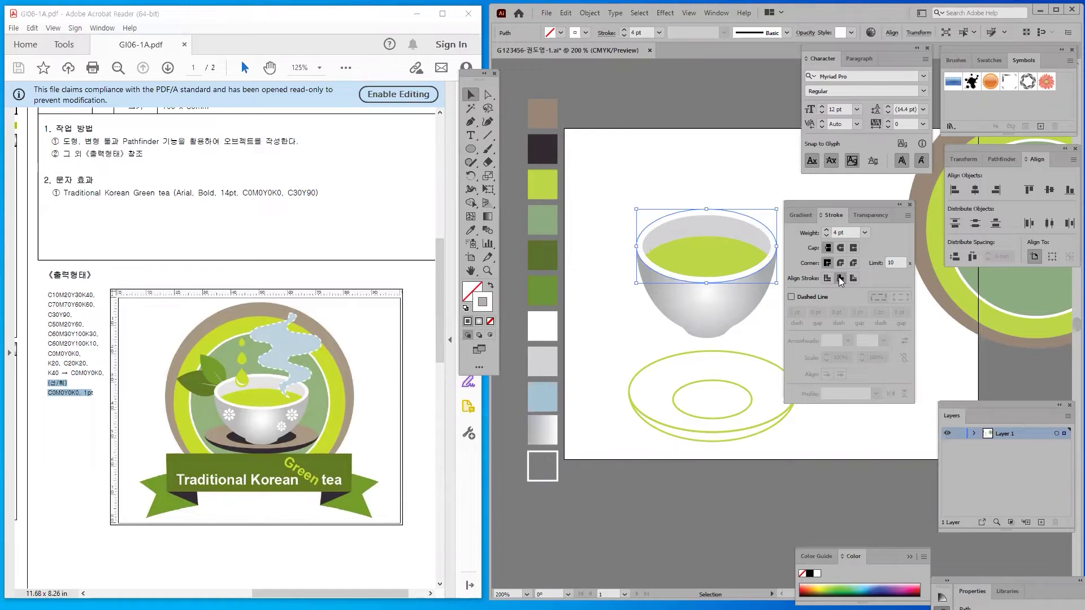
left_click(825, 236)
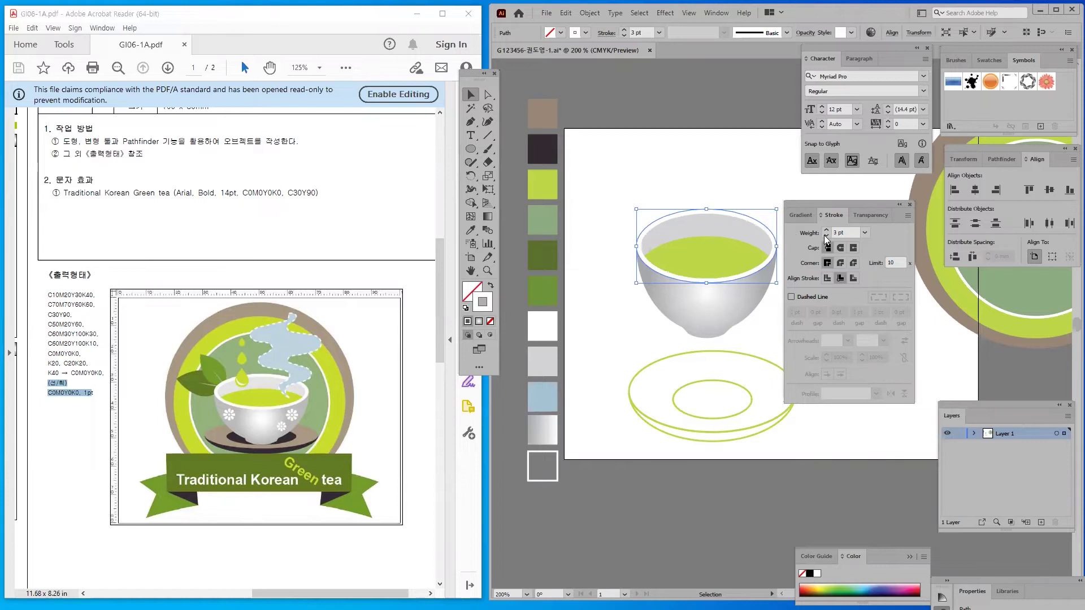
left_click(839, 278)
Convert the rim stroke to a filled shape with Object > Path > Outline Stroke
left_click(588, 14)
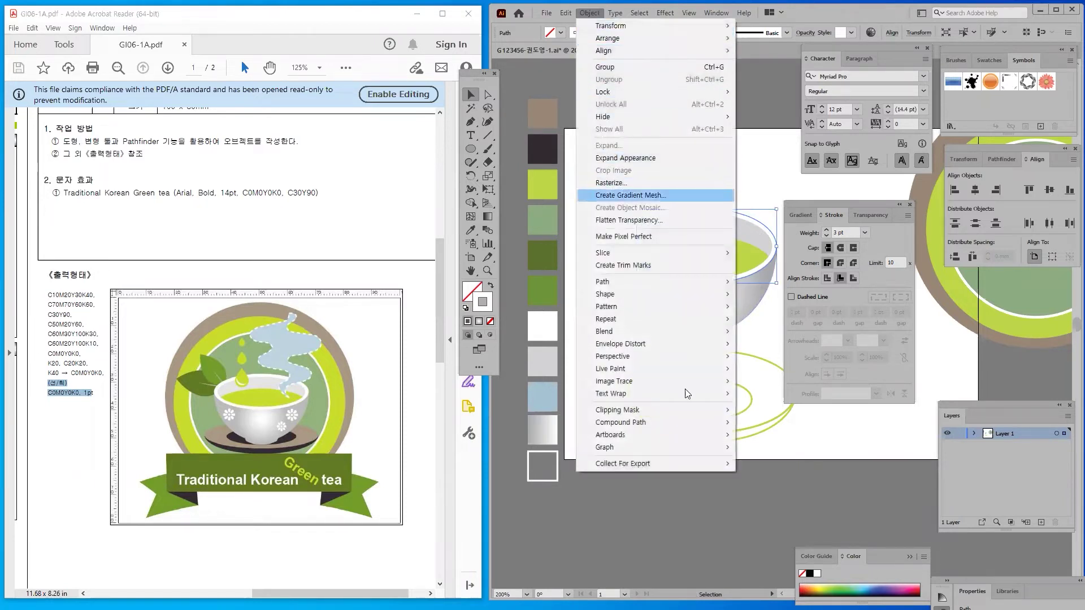
mouse_move(622, 281)
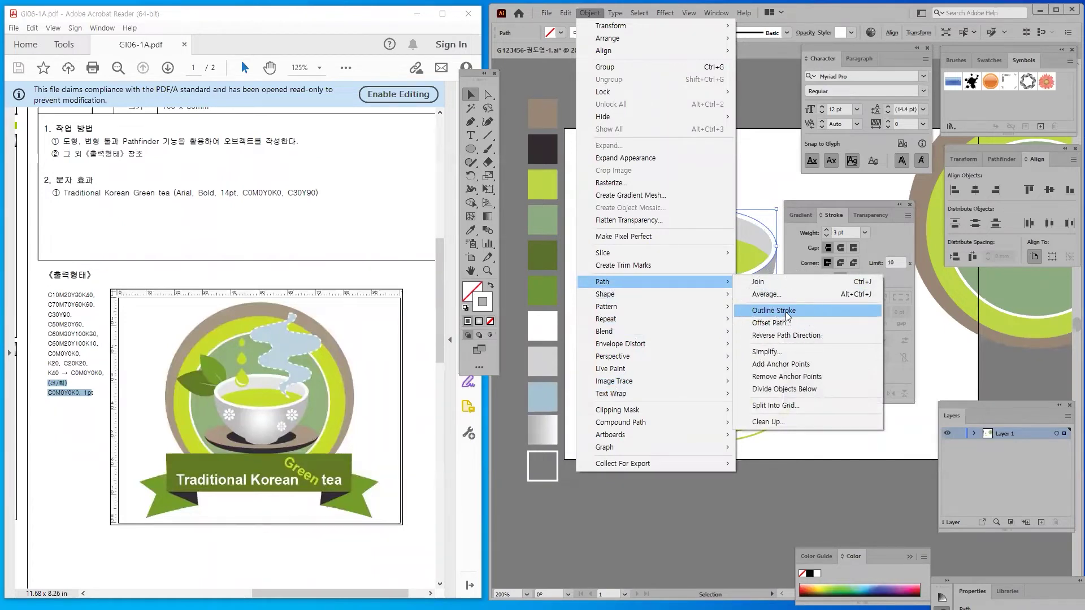
left_click(786, 312)
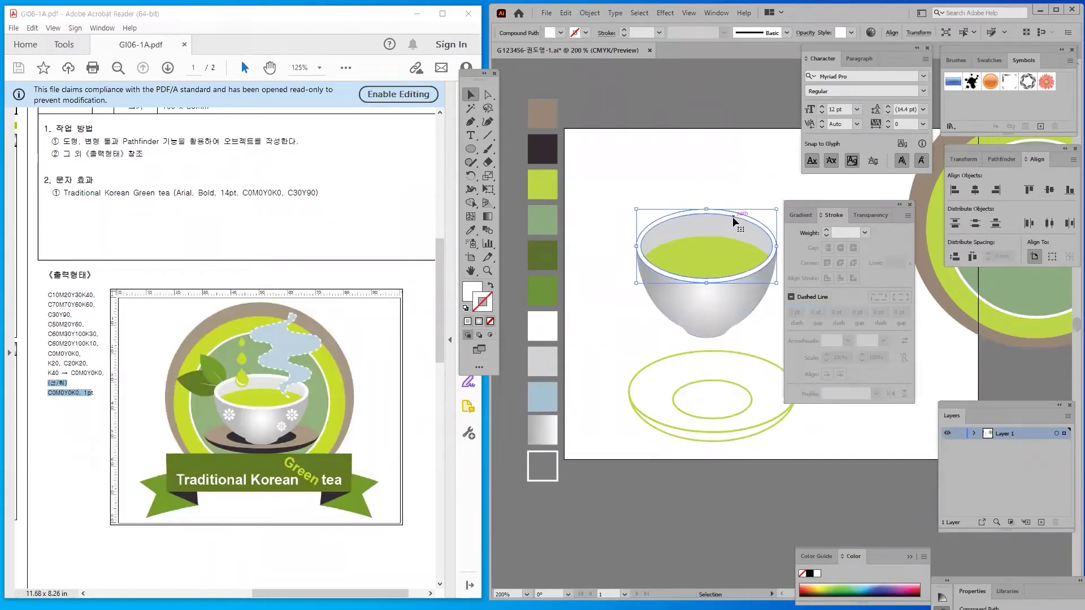
left_click(605, 225)
left_click(629, 188)
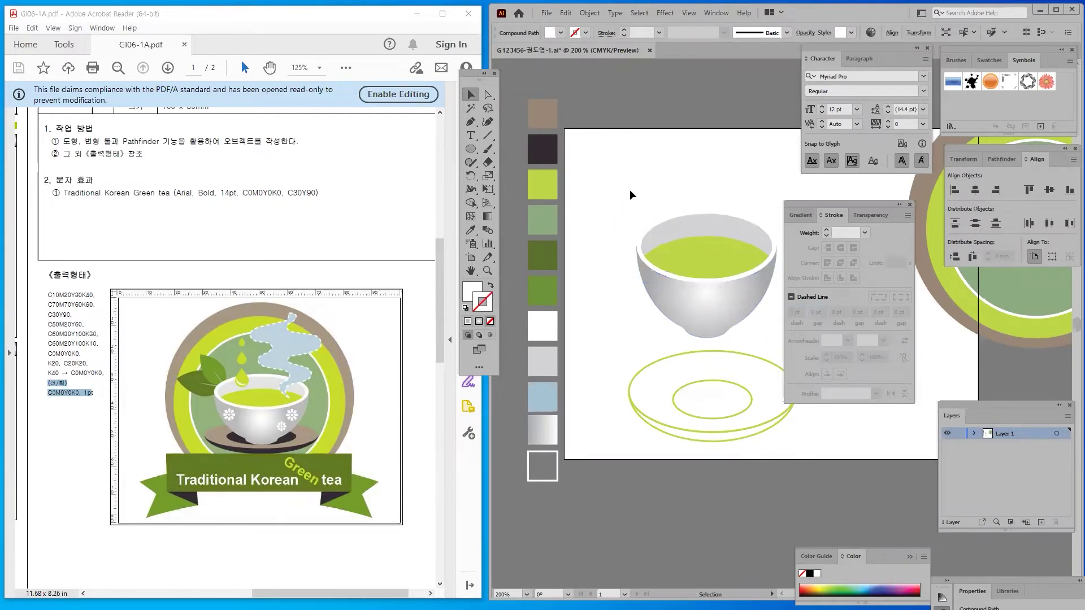
Fill the saucer's lower ellipse with a dark swatch
left_click(640, 368)
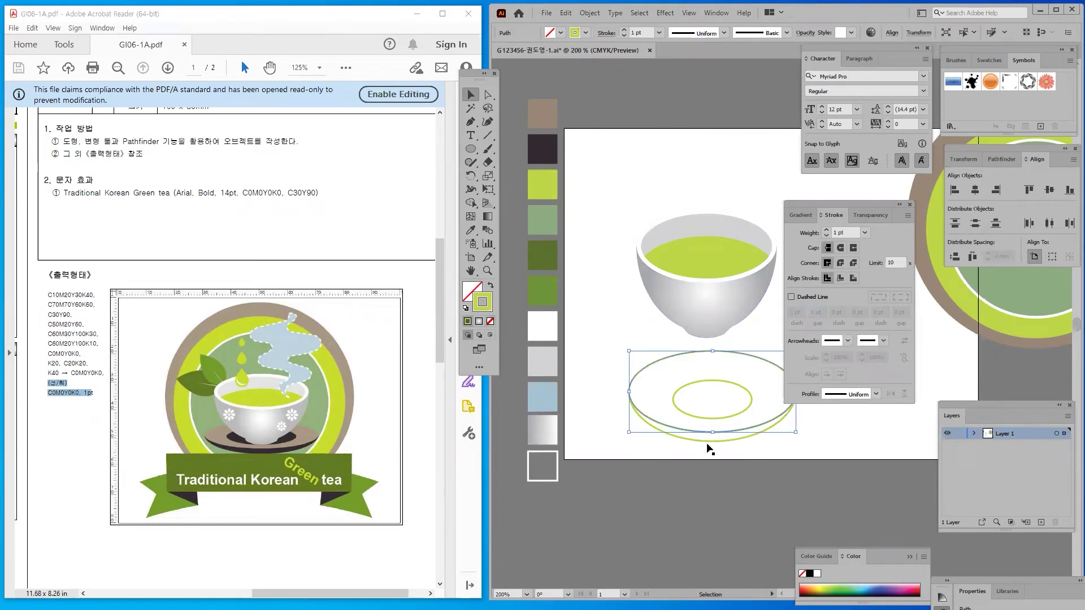
key("a")
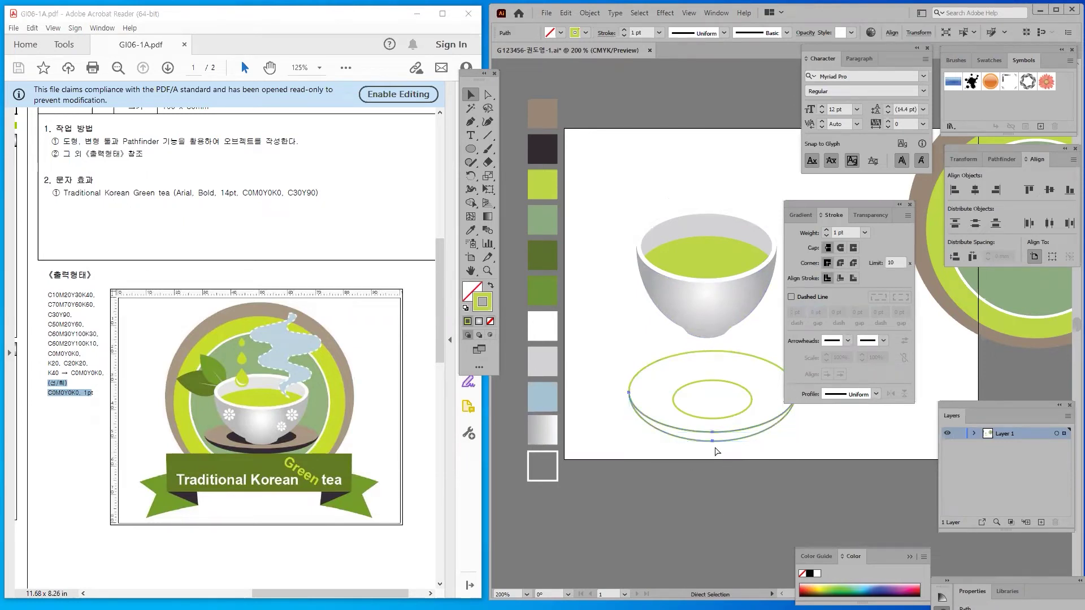
key("v")
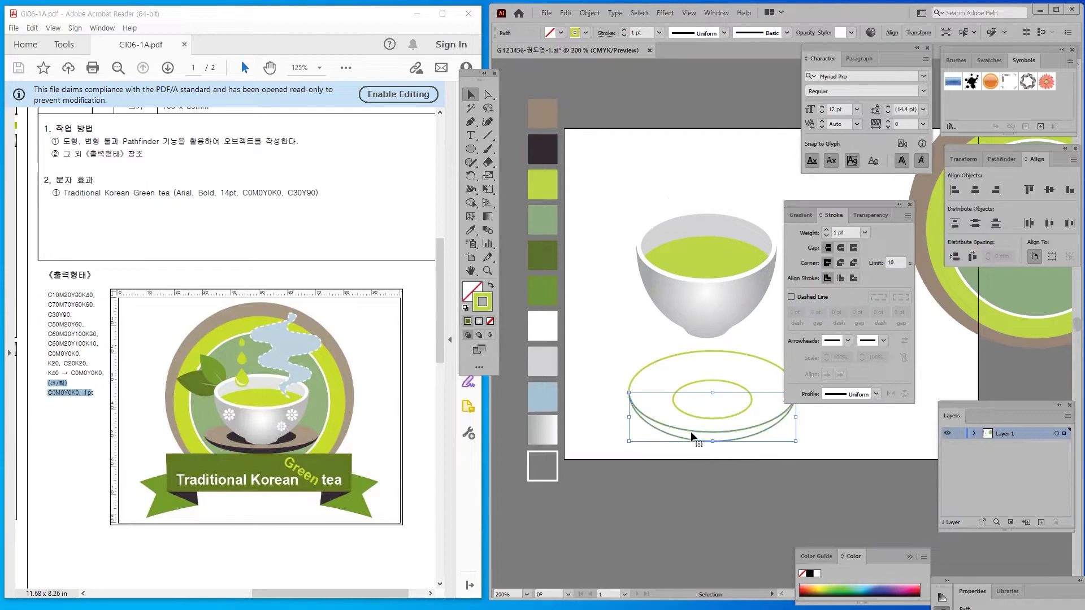
key("i")
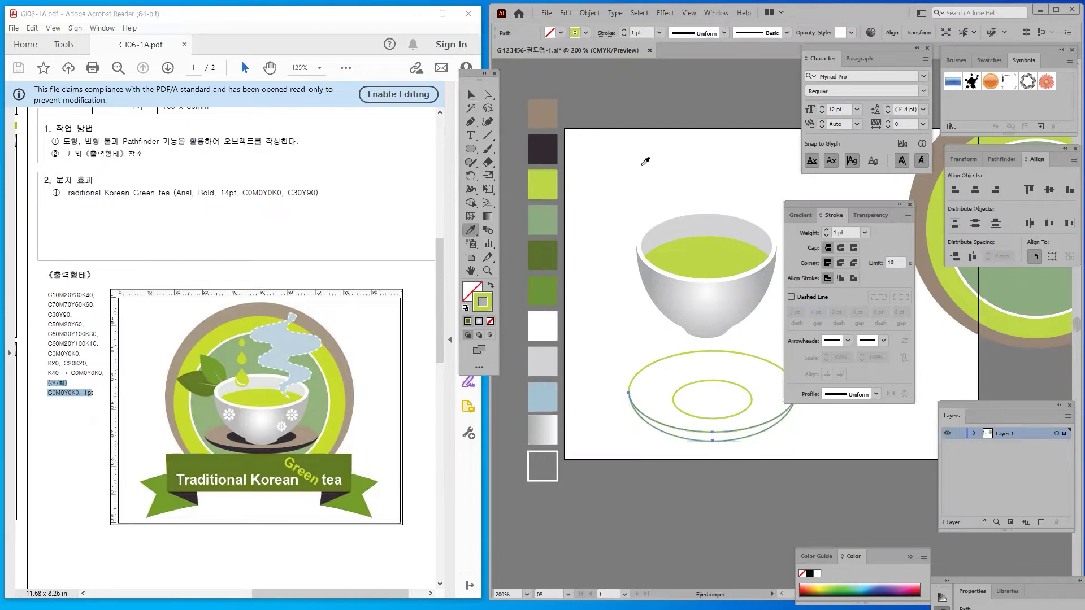
left_click(547, 143)
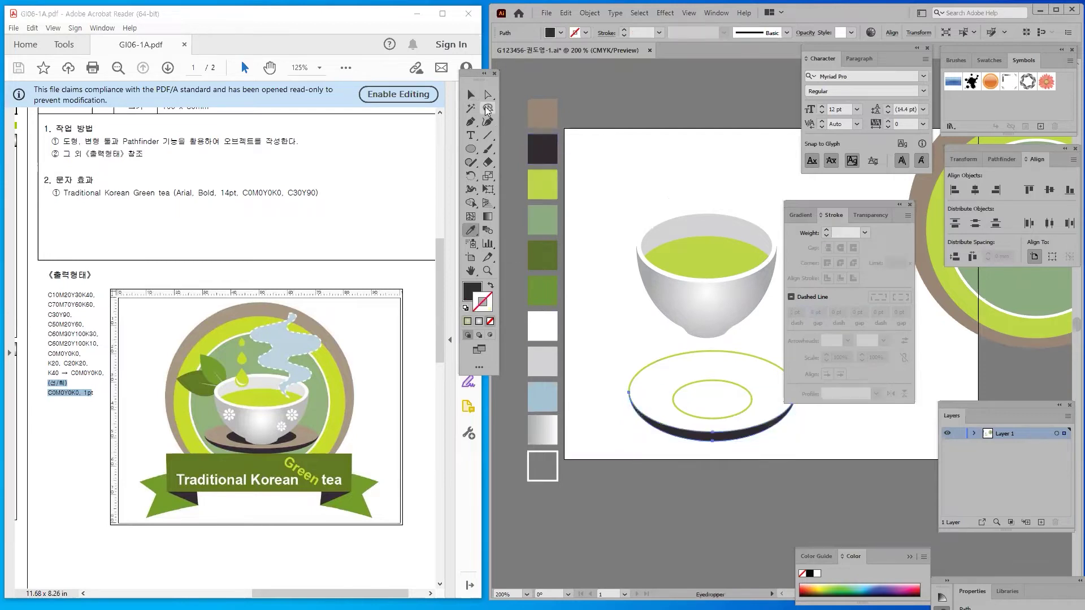
key("v")
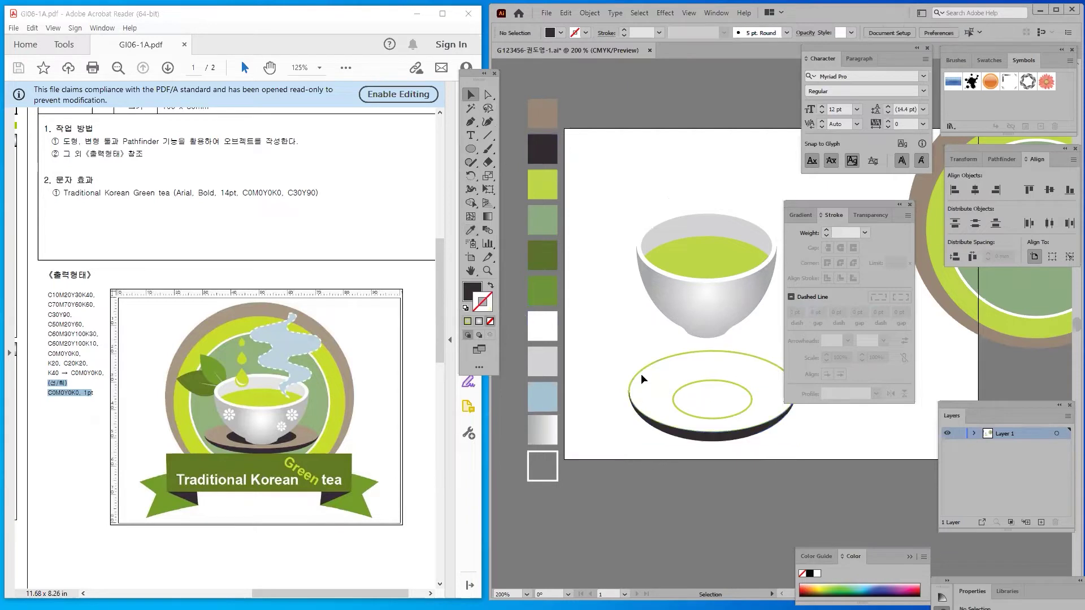
Fill the saucer's top ellipse tan and its inner foot ring dark
left_click(639, 375)
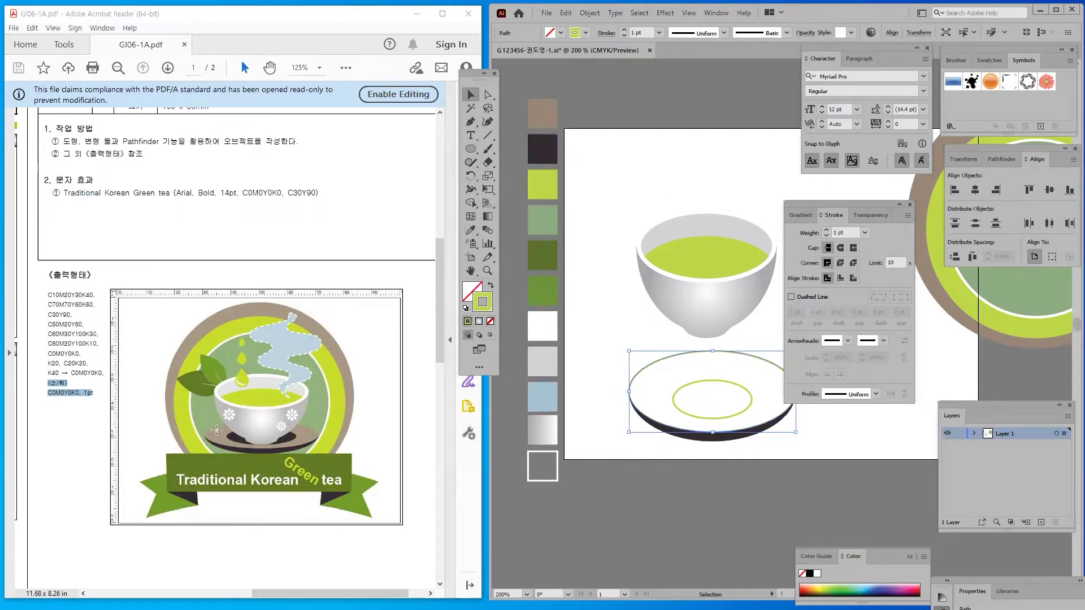
left_click(471, 230)
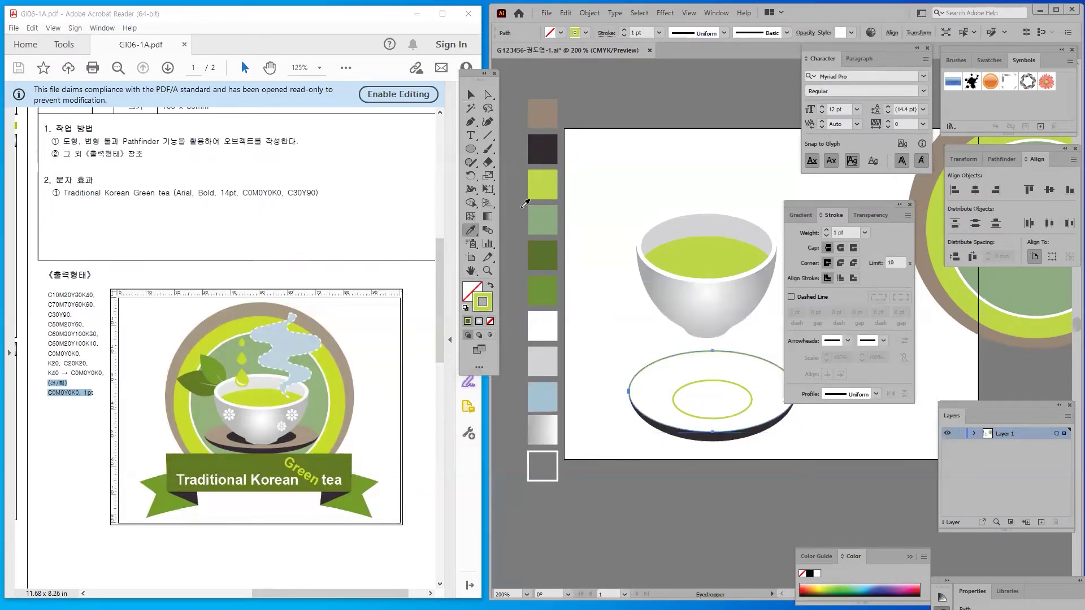
left_click(555, 111)
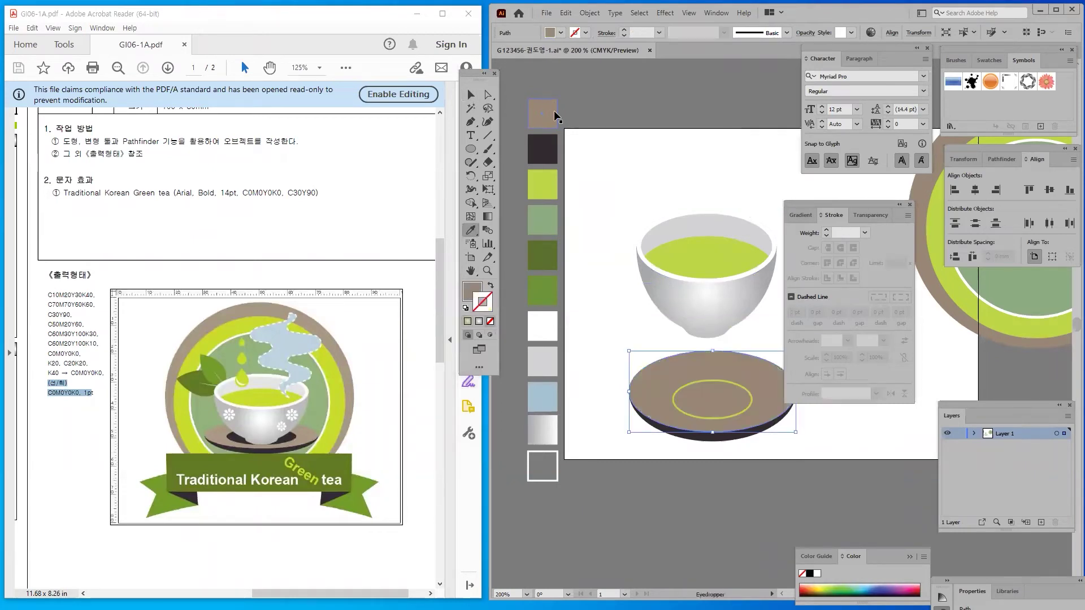
left_click(471, 97)
left_click(694, 383)
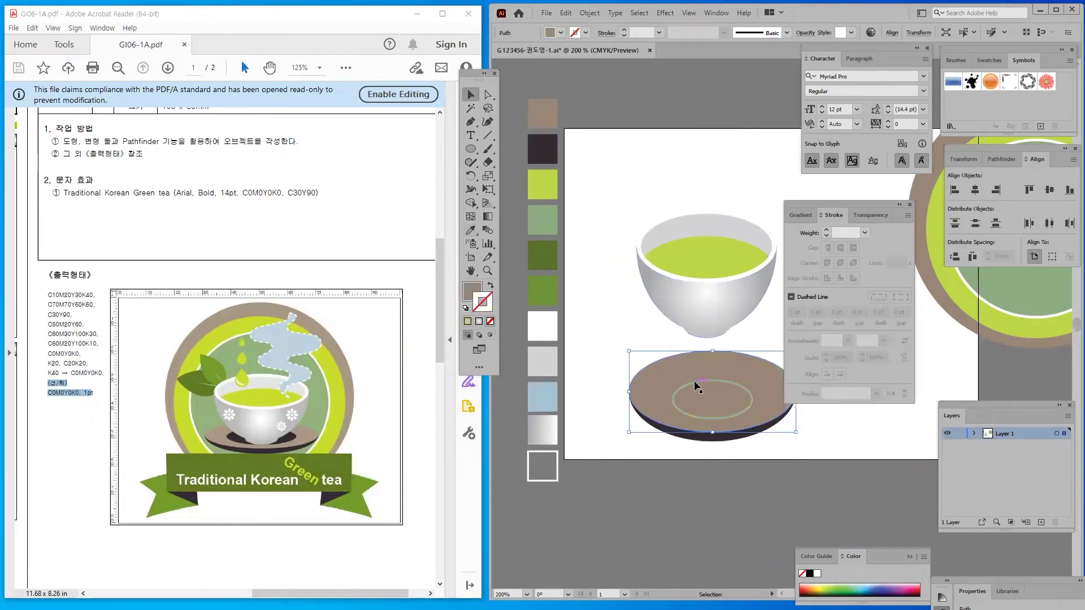
left_click(471, 230)
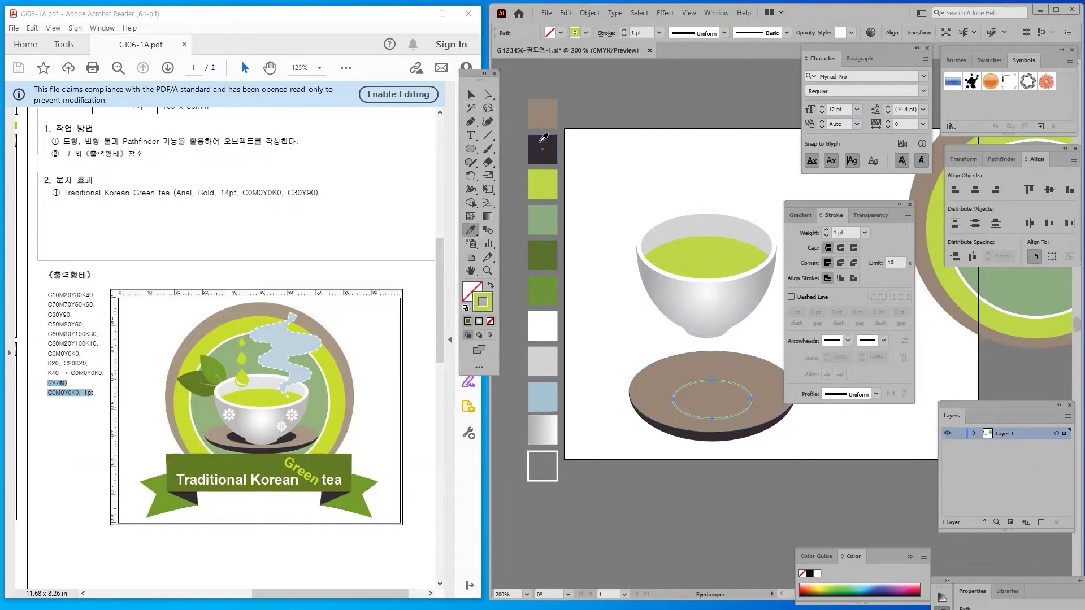
left_click(542, 149)
left_click(471, 95)
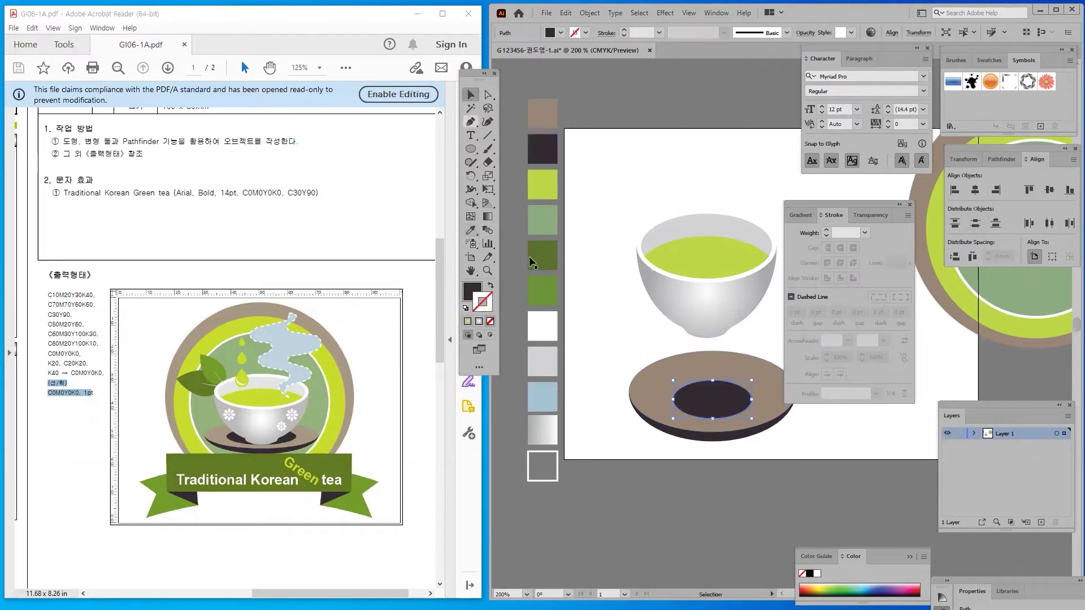
left_click(661, 474)
Select all the teacup parts and set the cup down onto the saucer
left_click_drag(617, 175, 785, 327)
left_click_drag(668, 290, 645, 300)
left_click_drag(546, 162, 787, 445)
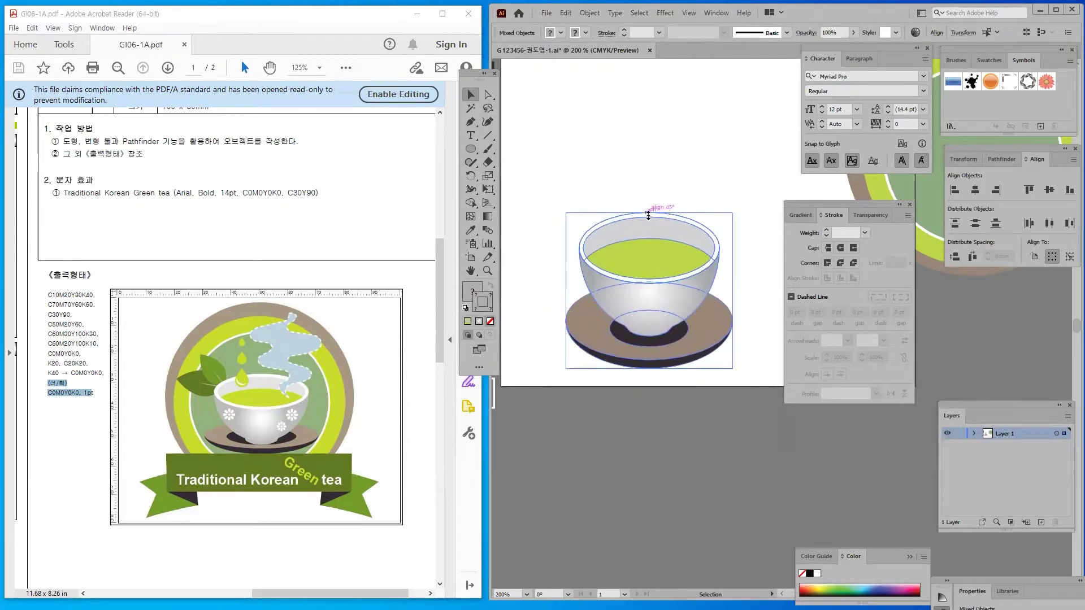
left_click(612, 174)
left_click_drag(563, 206, 740, 288)
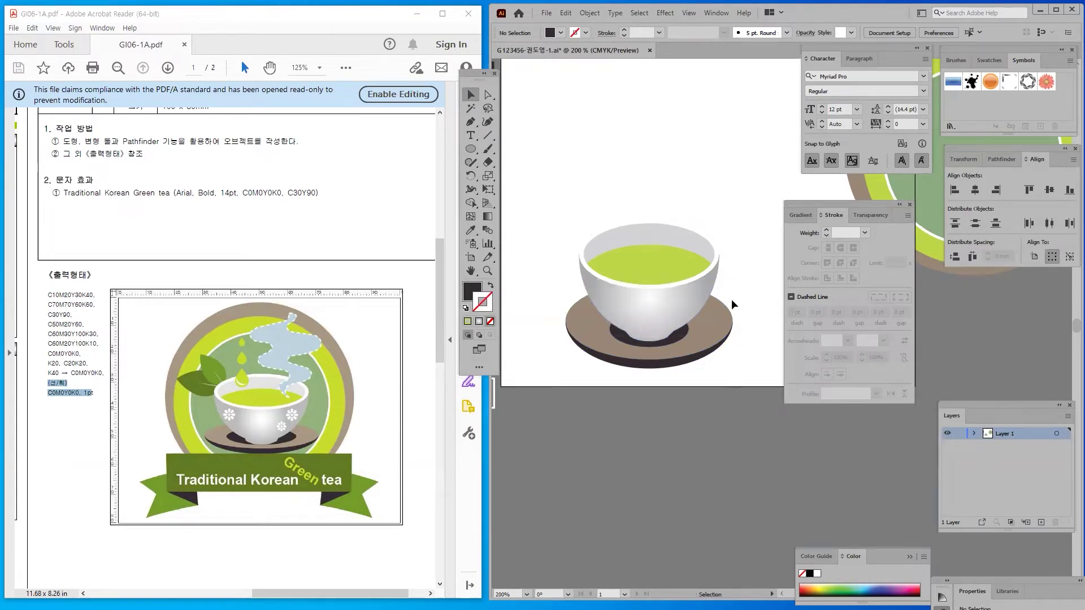
left_click_drag(667, 429, 599, 342)
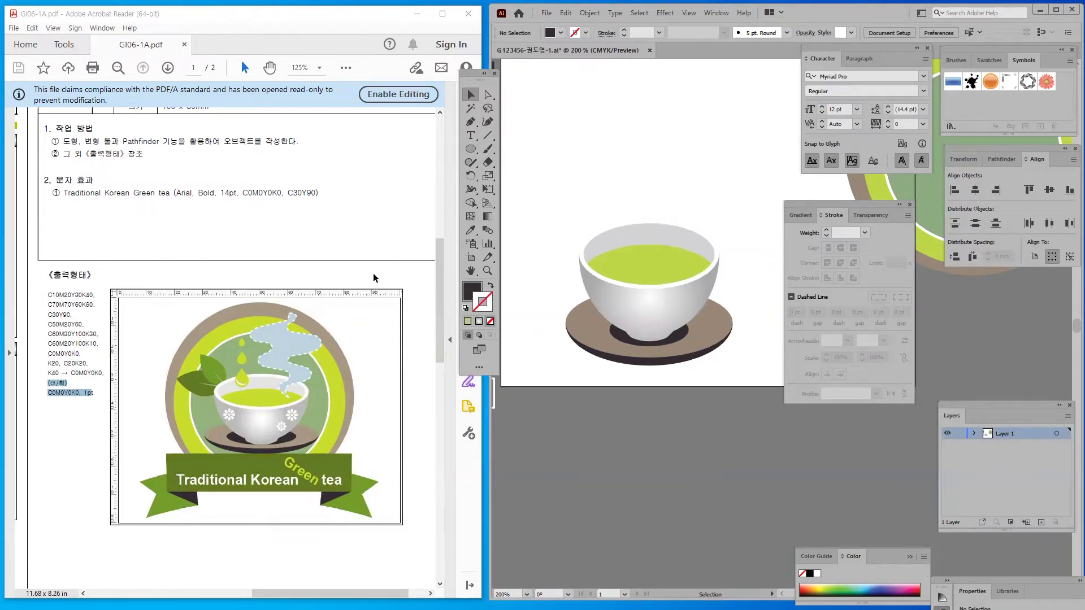
Draw a dark circle above the teacup and a smaller circle above it, centred horizontally
left_click(472, 150)
left_click_drag(552, 129, 594, 174)
left_click_drag(563, 97, 583, 117)
left_click(467, 91)
left_click_drag(535, 79, 629, 158)
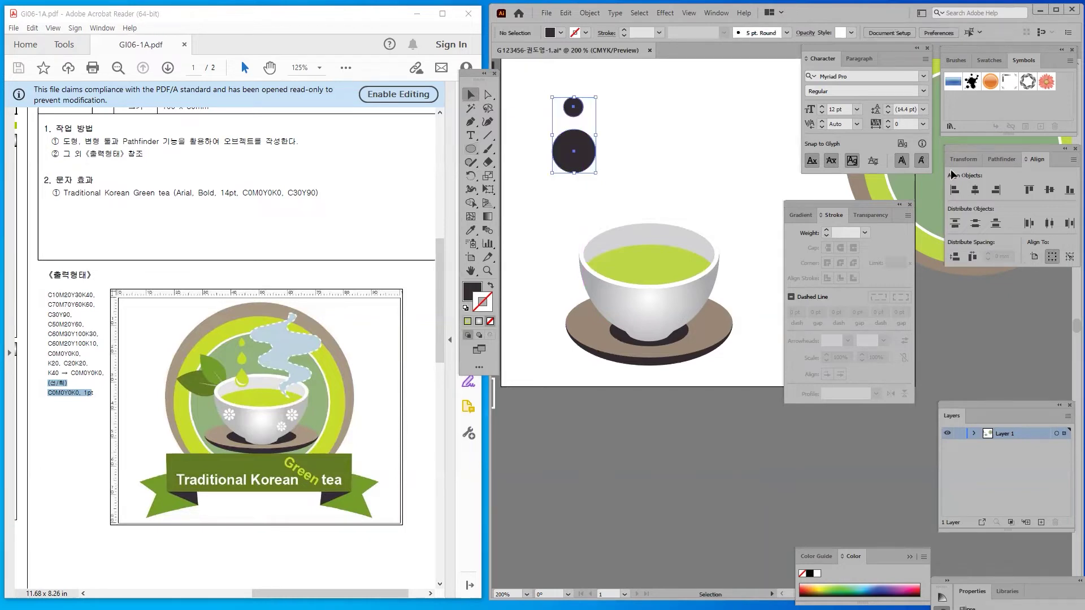
left_click(976, 192)
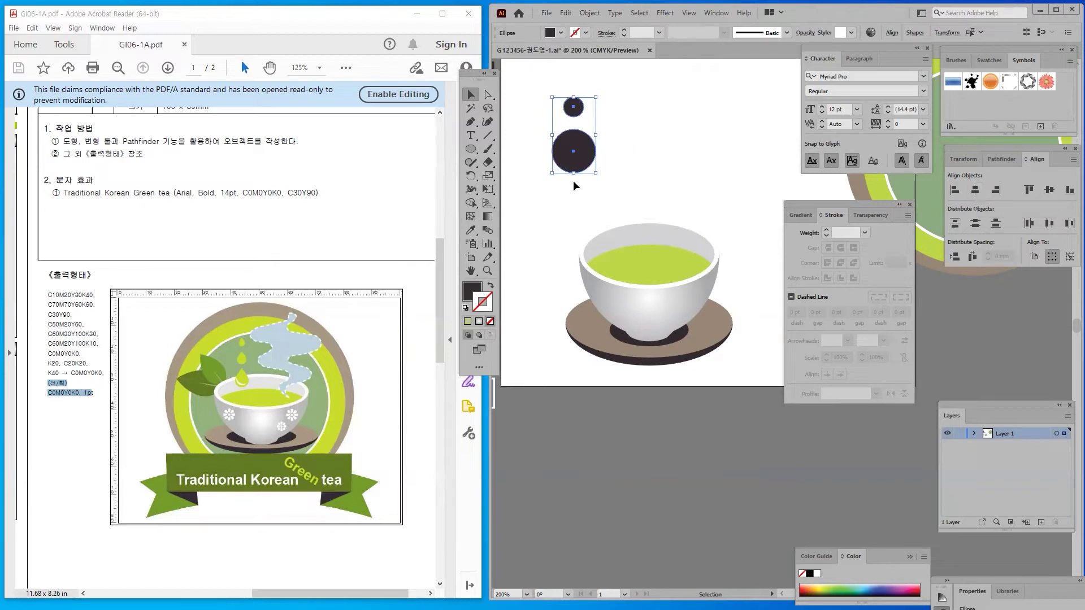
Move the small circle up and enlarge it to about 58 px
left_click(553, 119)
left_click_drag(576, 109, 576, 99)
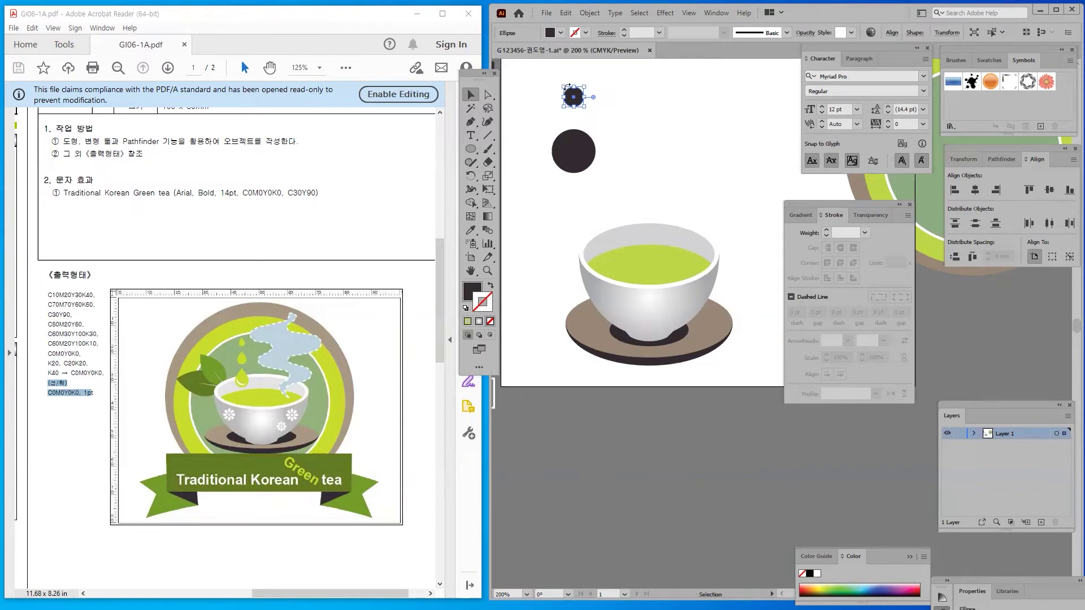
mouse_move(564, 86)
left_mouse_down()
mouse_move(557, 80)
mouse_move(557, 91)
left_mouse_up()
left_click(556, 99)
left_click(519, 103)
Pull the top circle's bottom anchor down into a teardrop that meets the circle
left_click(487, 95)
left_click(574, 106)
left_click(575, 107)
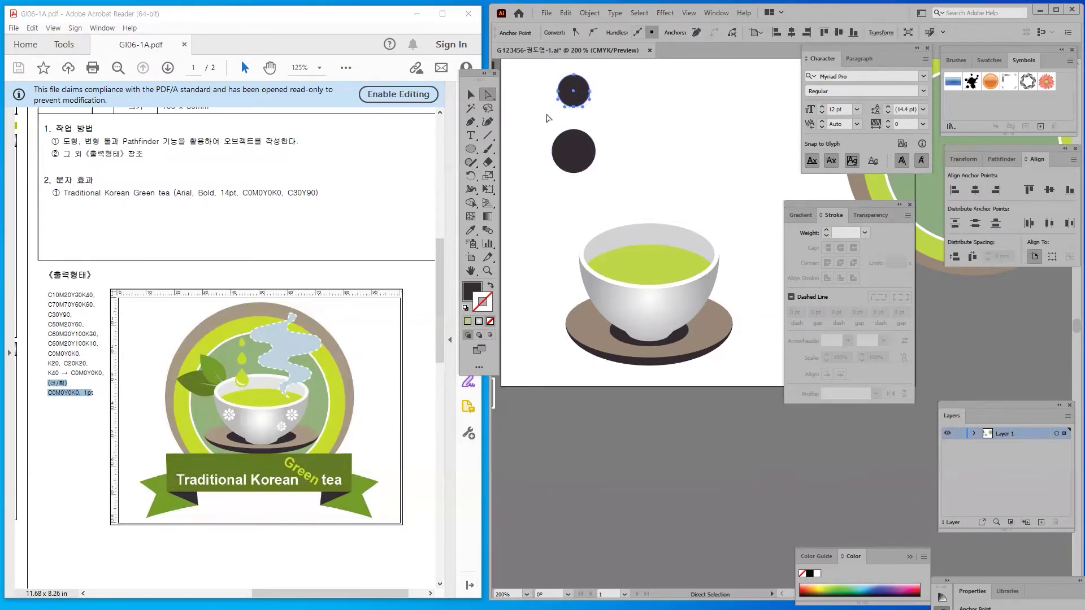
key("Down")
key("Down")
key("Down")
key("Down")
key("Down")
key("Down")
key("Down")
key("Down")
key("Down")
key("Down")
key("Down")
key("Down")
key("Down")
key("Down")
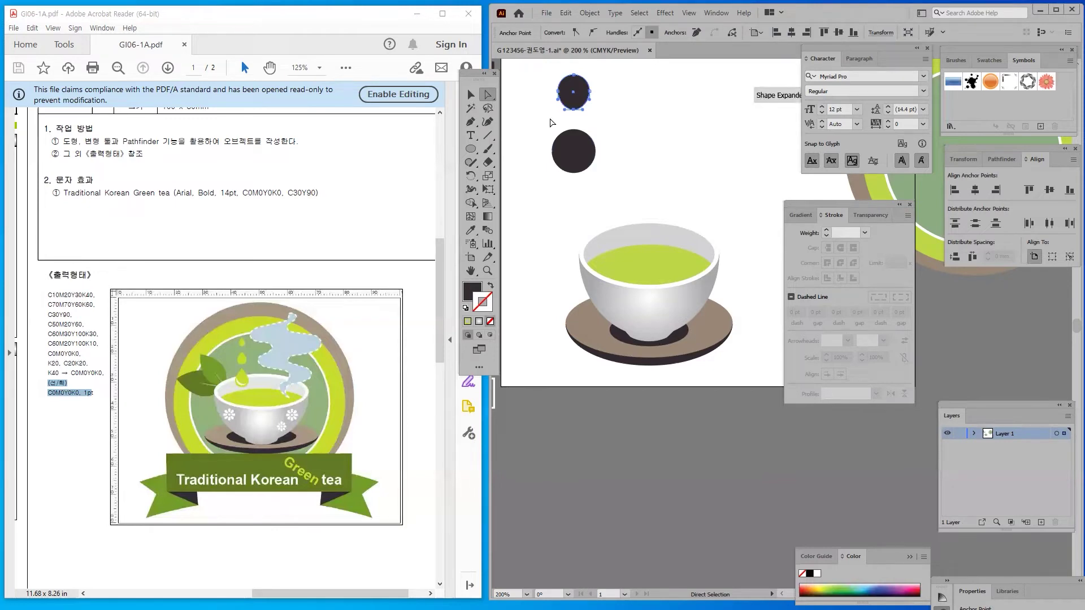
key("Down")
key("Down")
key("Down")
key("Down")
key("Down")
key("Down")
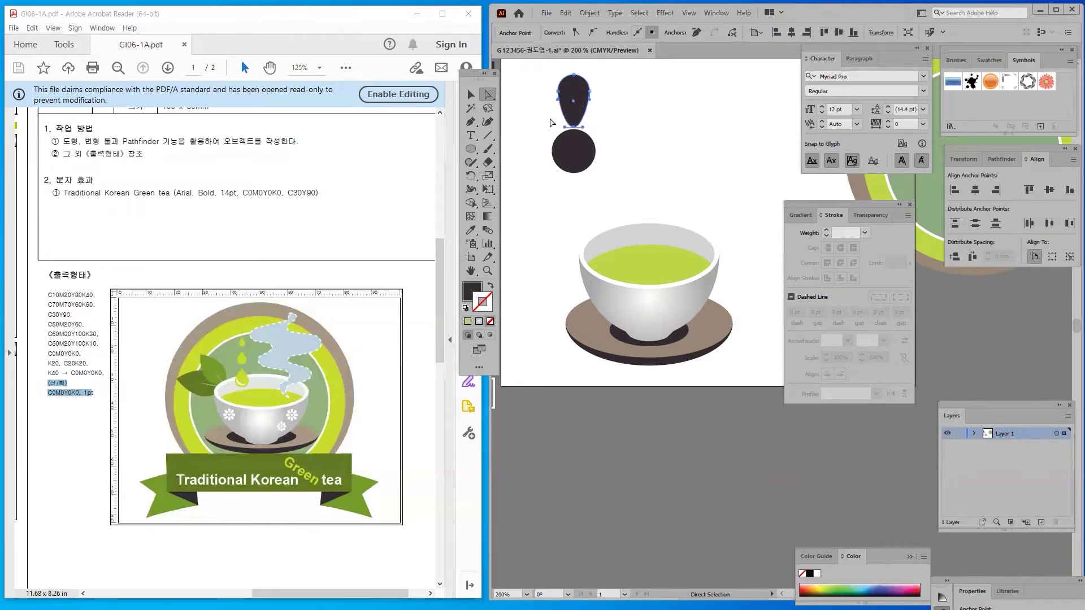
Raise the teardrop, narrow it, and centre it over the circle
left_click(470, 95)
left_click(539, 73)
left_click_drag(575, 87, 575, 81)
left_click(515, 122)
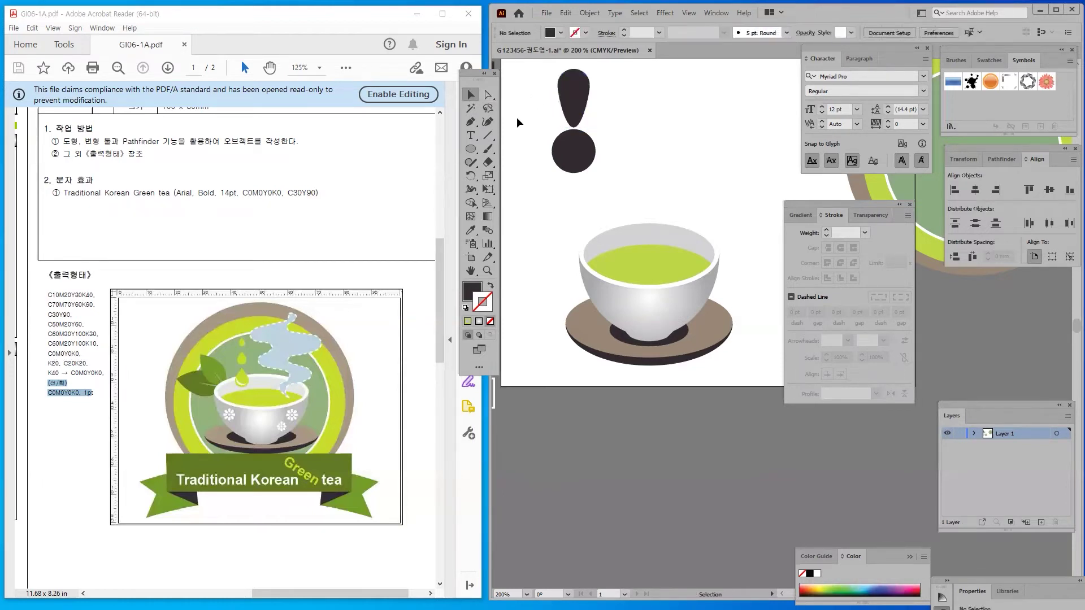
left_click(574, 93)
left_click_drag(557, 98, 611, 159)
left_click(975, 189)
left_click(642, 187)
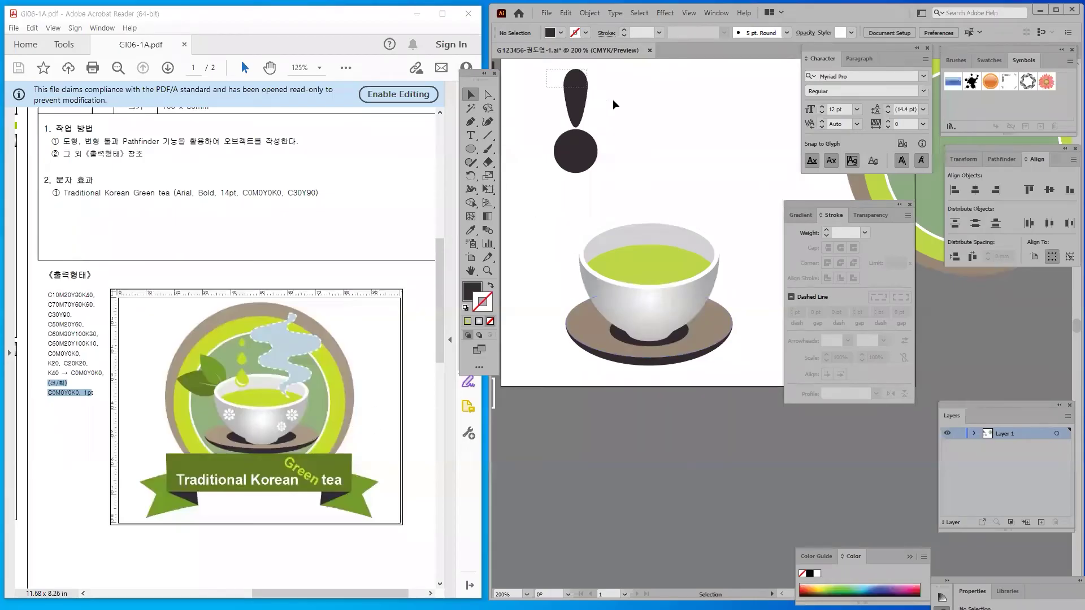
left_click(572, 86)
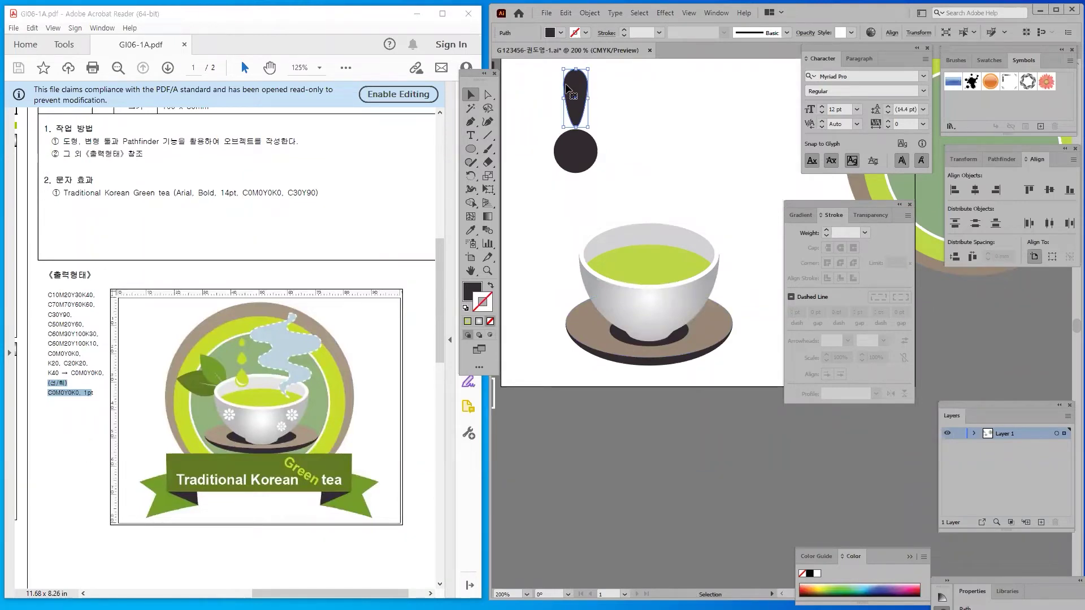
Rotate copies of the petal by 360/8 (45°) around the circle's centre, repeating with Ctrl+D
left_click(471, 175)
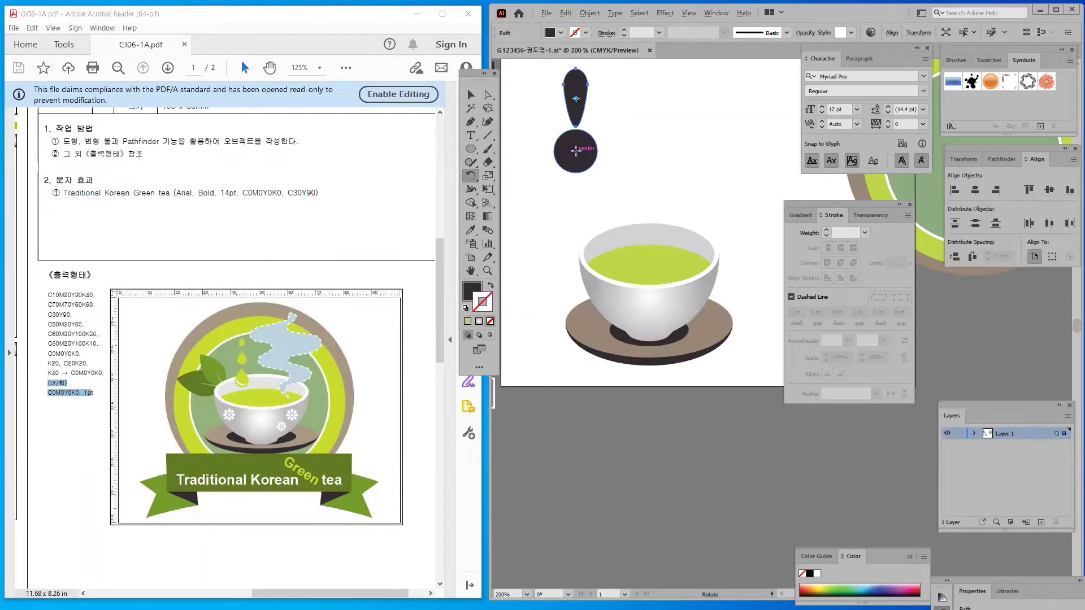
left_click(575, 152, "alt")
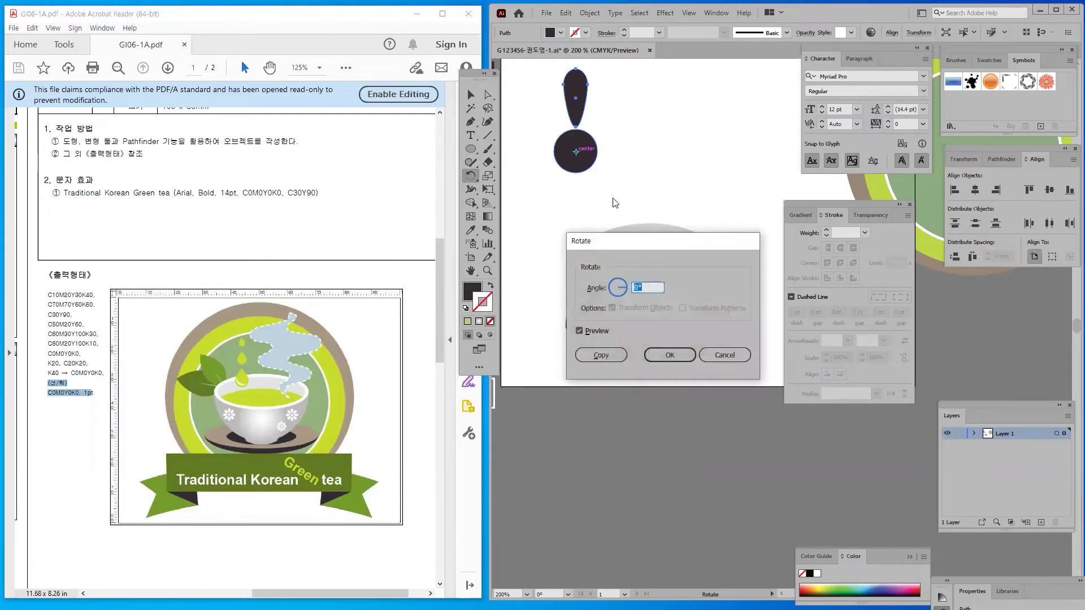
left_click_drag(681, 240, 703, 103)
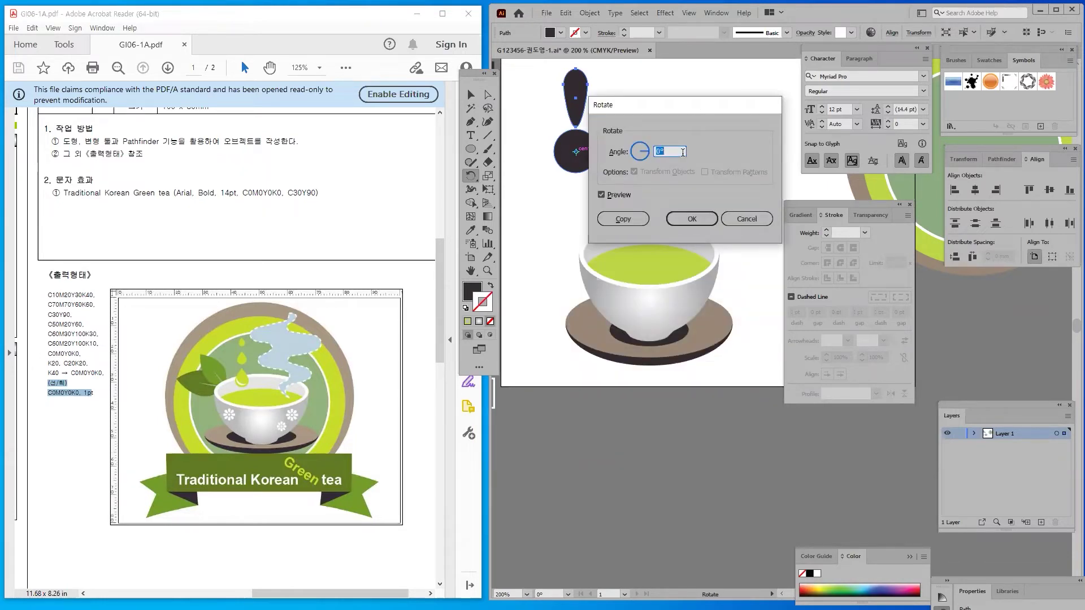
type("360")
type("/8")
left_click(616, 197)
left_click(616, 196)
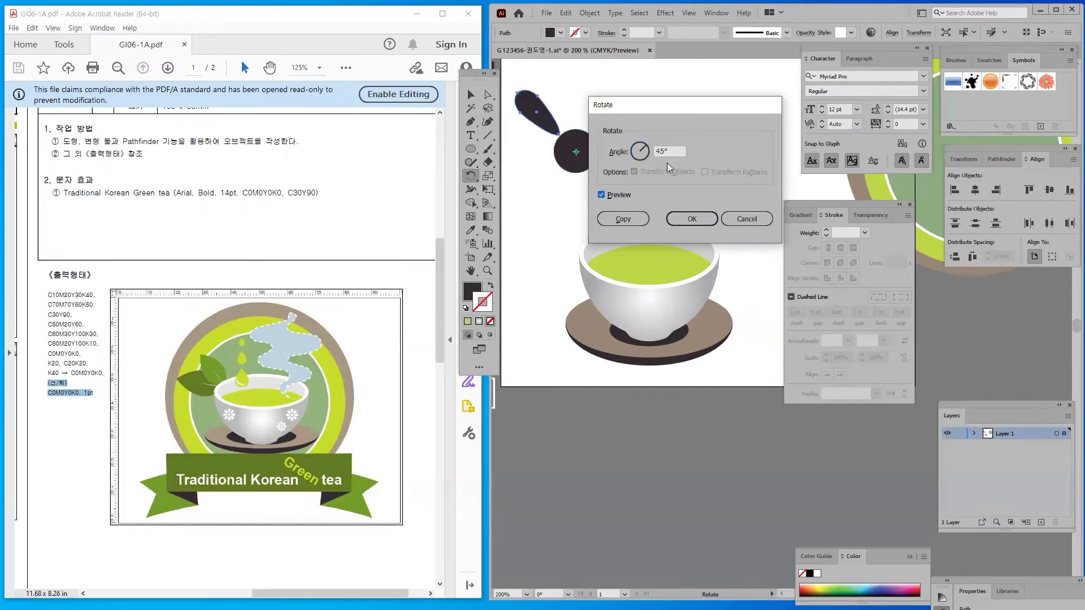
left_click(623, 219)
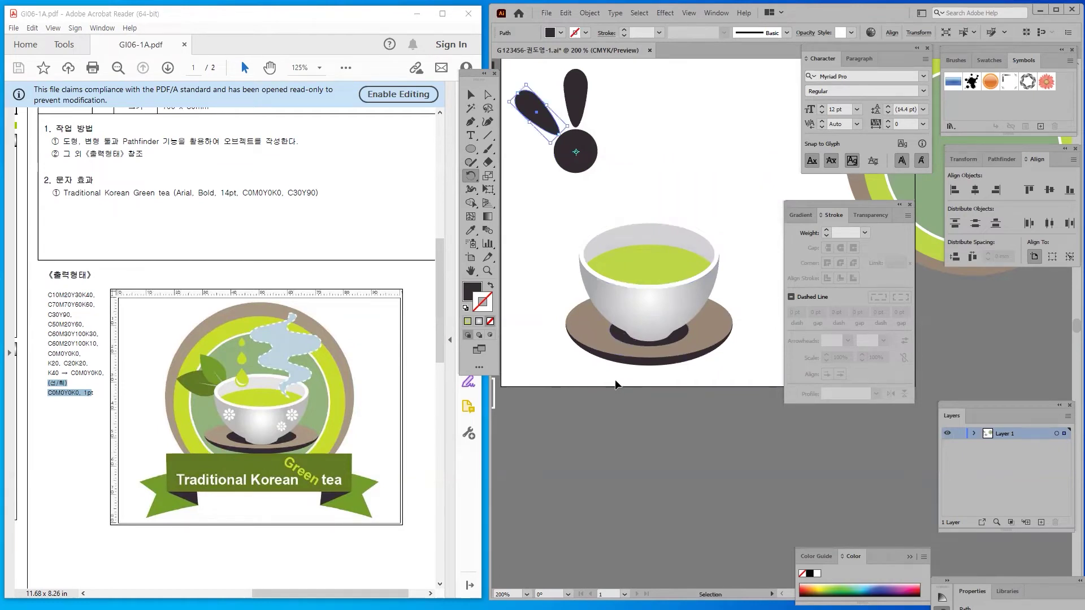
key("ctrl+d")
key("ctrl+d")
key("ctrl+d")
key("ctrl+d")
key("ctrl+d")
key("ctrl+d")
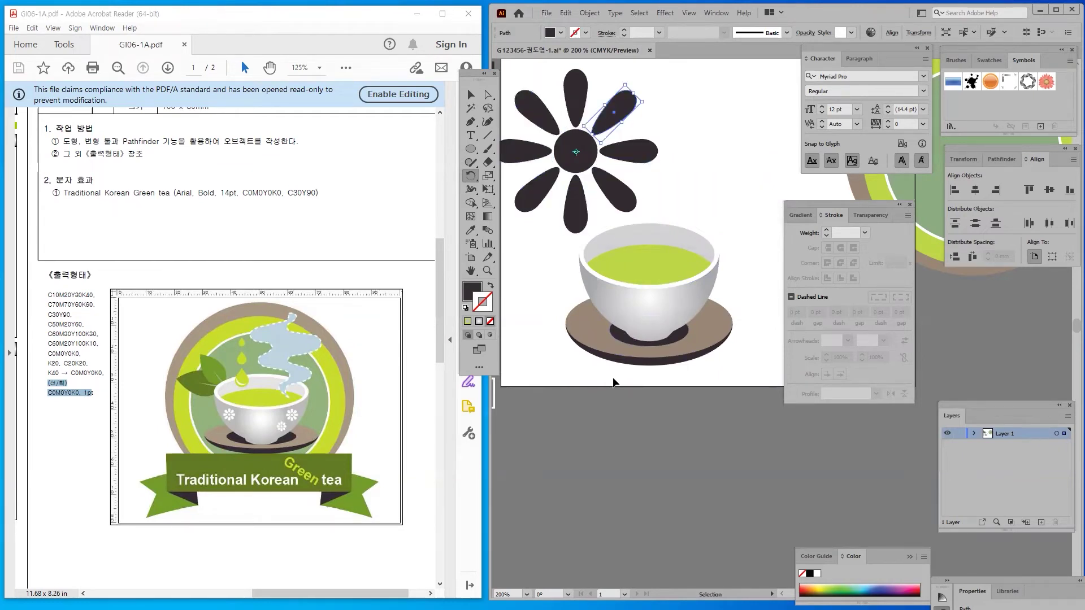
left_click(471, 94)
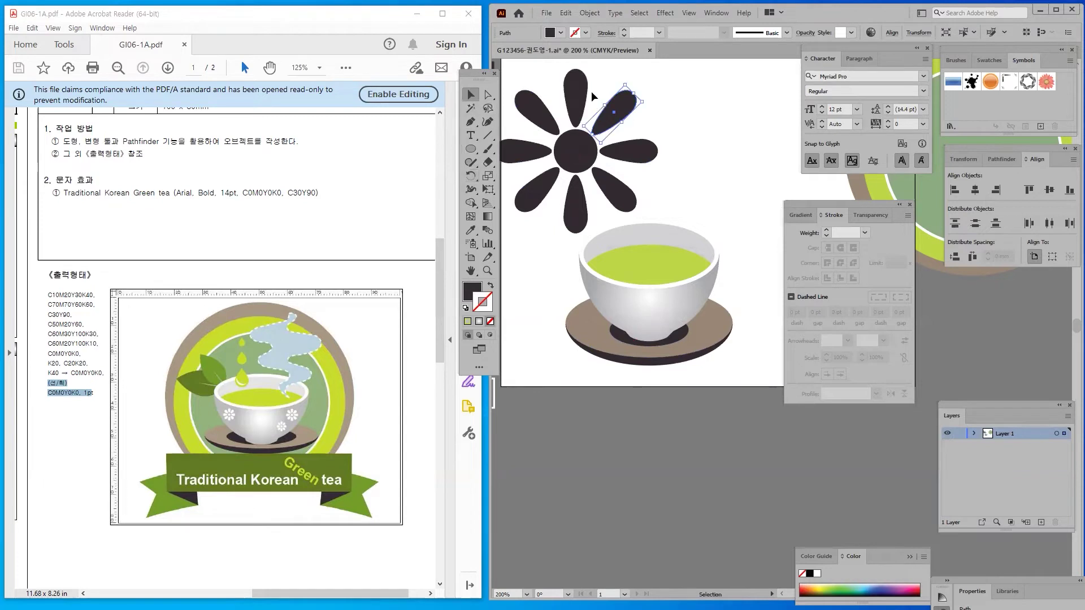
scroll(565, 79, "left", 2)
Group the flower, shrink it, and place it on the cup's lower front
left_click_drag(558, 73, 673, 223)
right_click(612, 154)
left_click(627, 224)
left_click(626, 457)
left_click_drag(622, 146, 651, 151)
left_click_drag(562, 75, 690, 180)
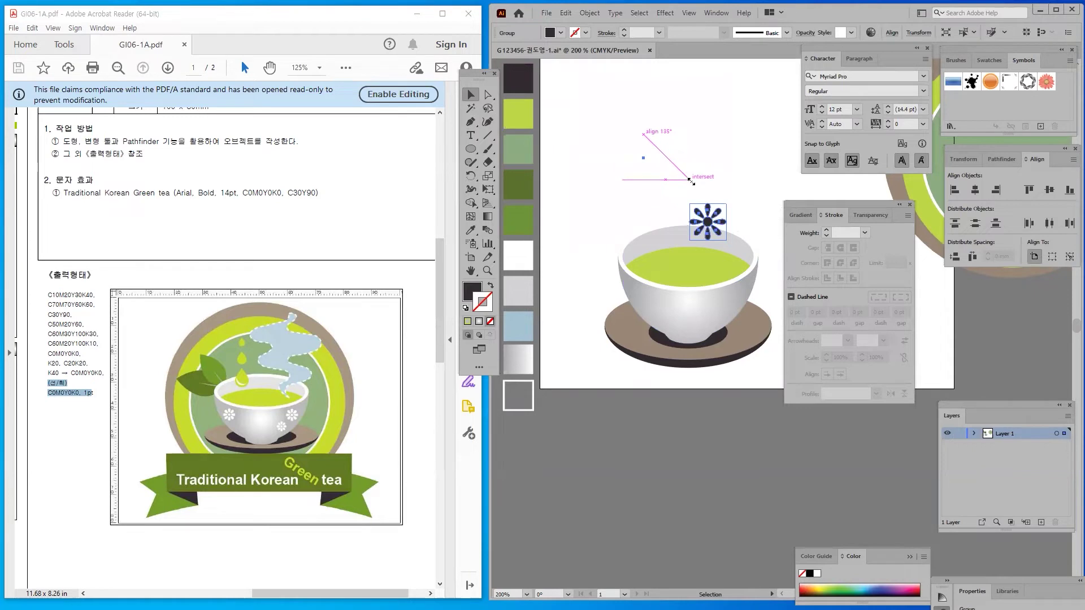
left_click(673, 202)
left_click_drag(708, 222, 656, 309)
left_click(597, 242)
left_click(668, 439)
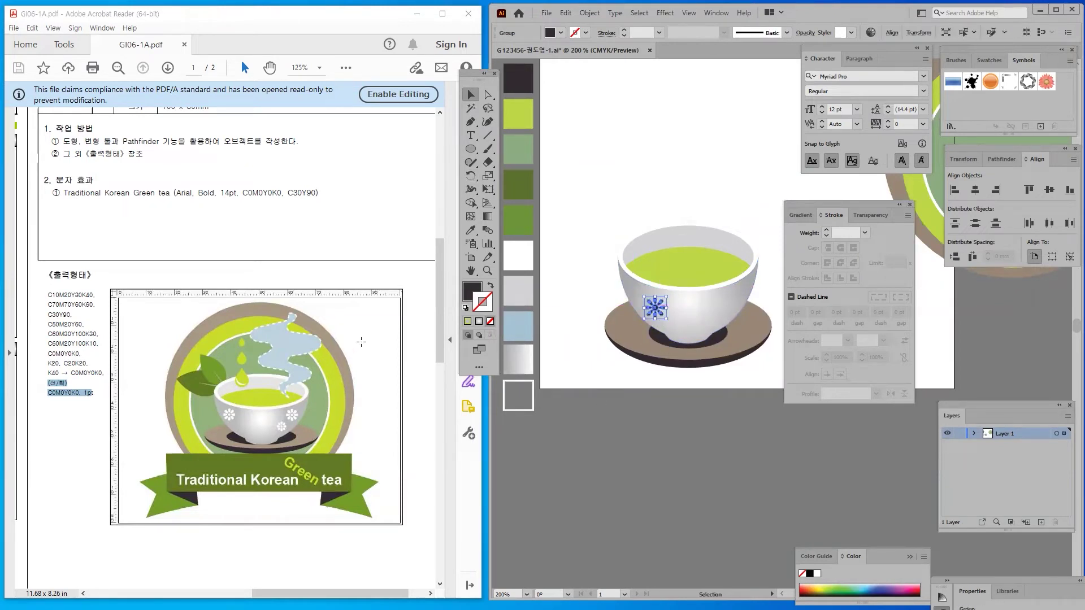
Colour the flower white and add copies at the cup's left, right and lower front
left_click(468, 232)
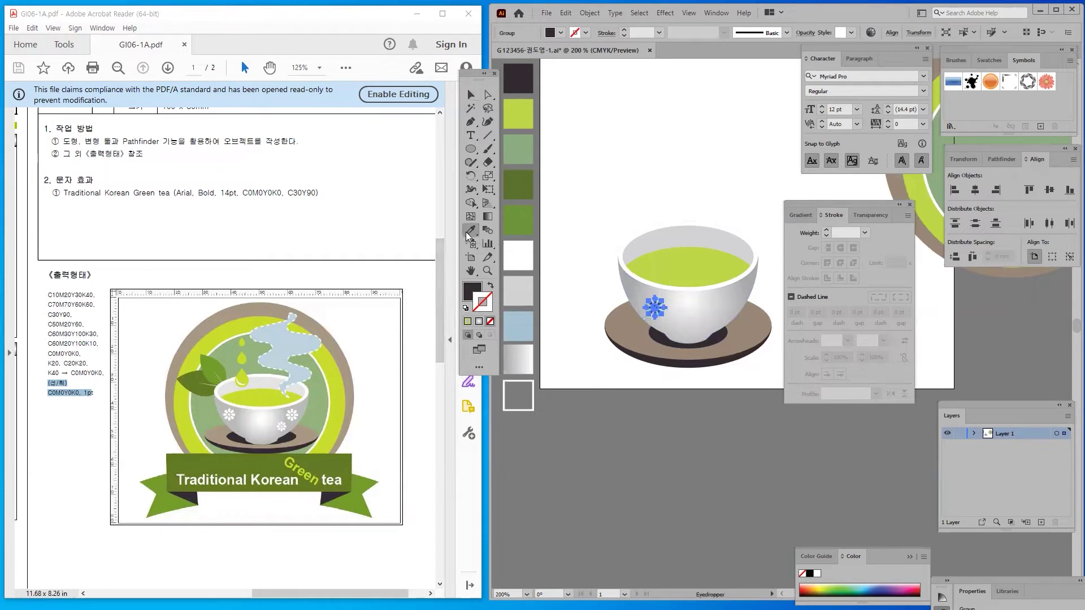
left_click(520, 246)
left_click(598, 125)
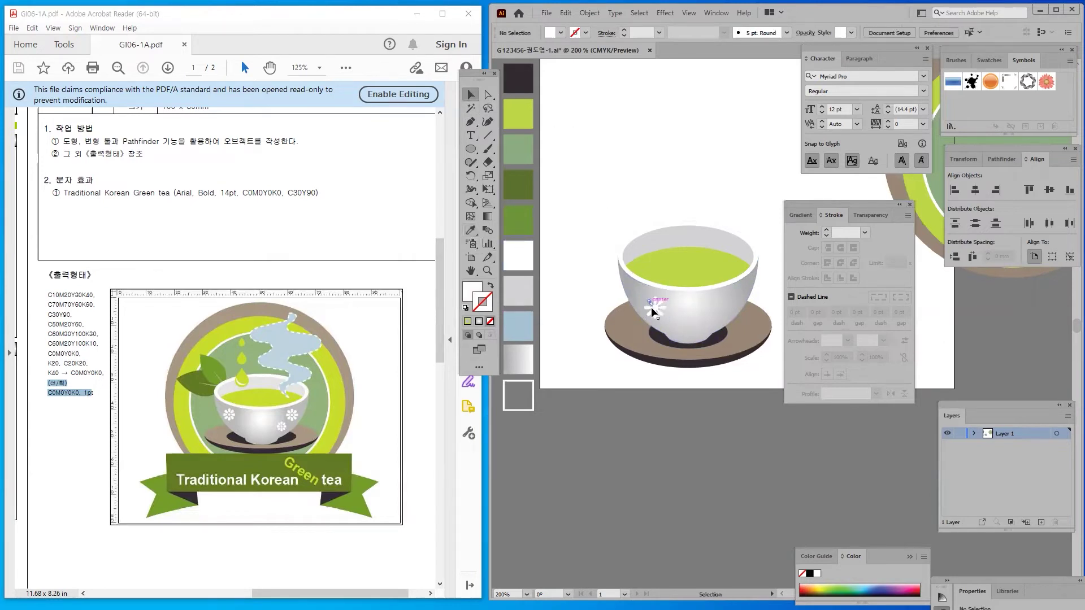
left_click_drag(654, 313, 644, 302)
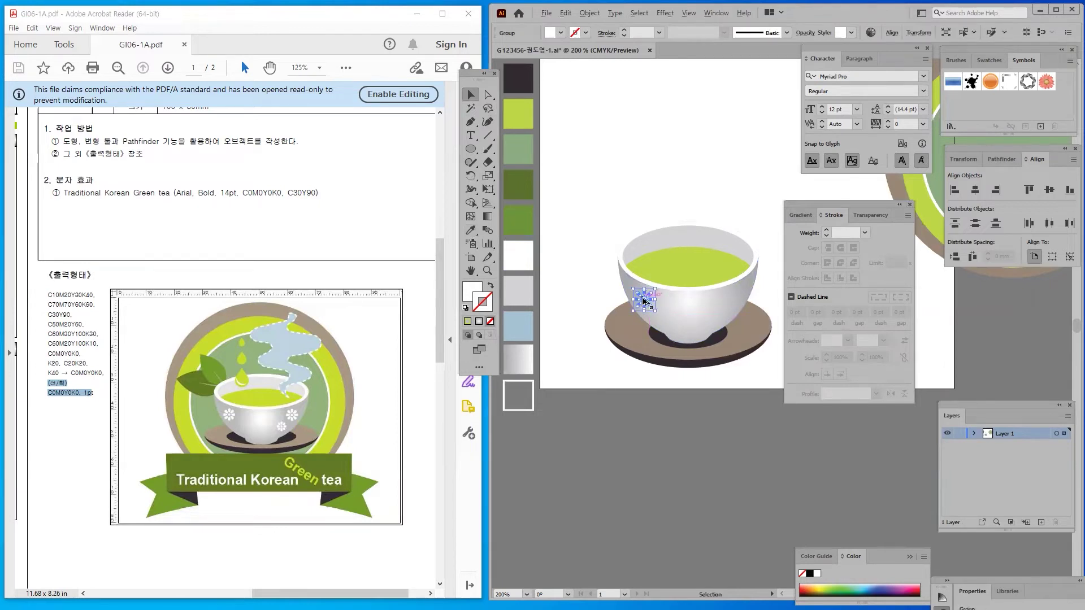
left_click_drag(644, 302, 735, 296)
left_click_drag(735, 296, 712, 305)
left_click(717, 315, "shift")
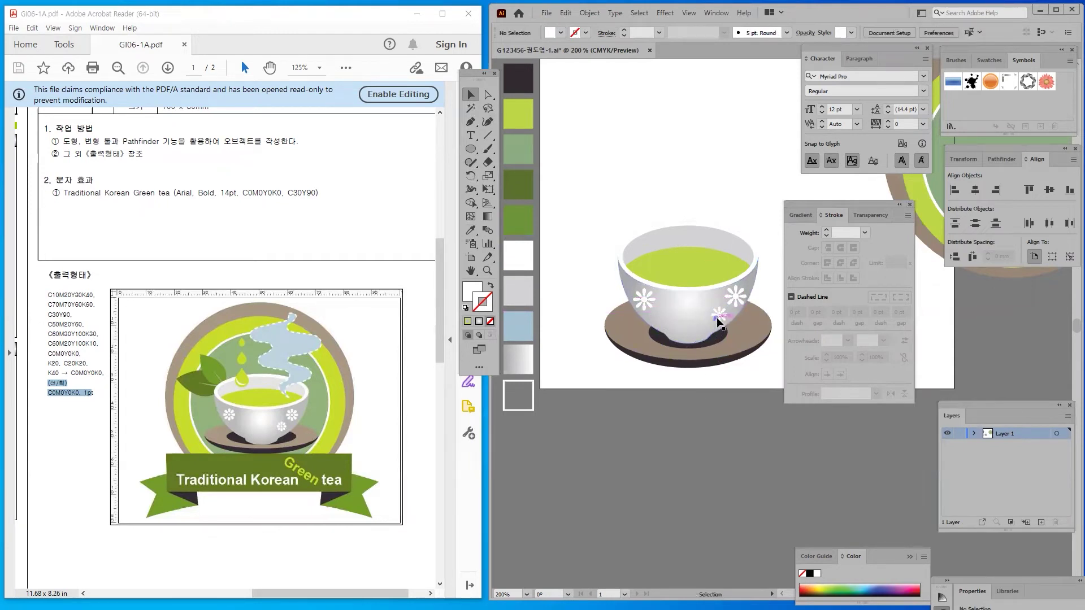
Select the whole cup and saucer and move them up and left
left_click_drag(587, 181, 852, 435)
left_click(631, 411)
left_click_drag(585, 161, 793, 389)
left_click_drag(692, 300, 668, 247)
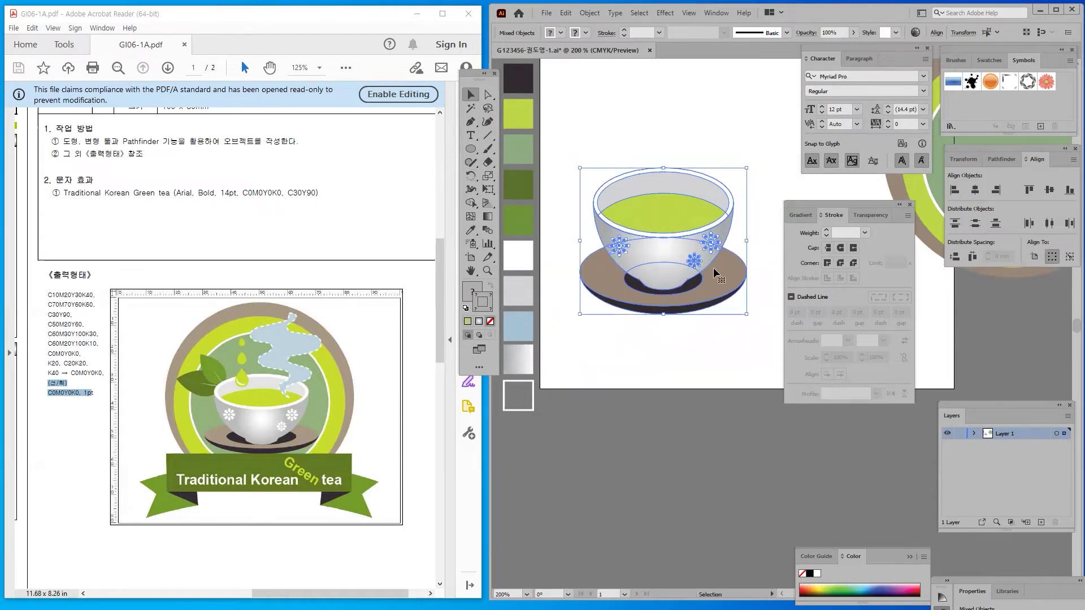
Group the cup, saucer and flowers into one object
right_click(664, 249)
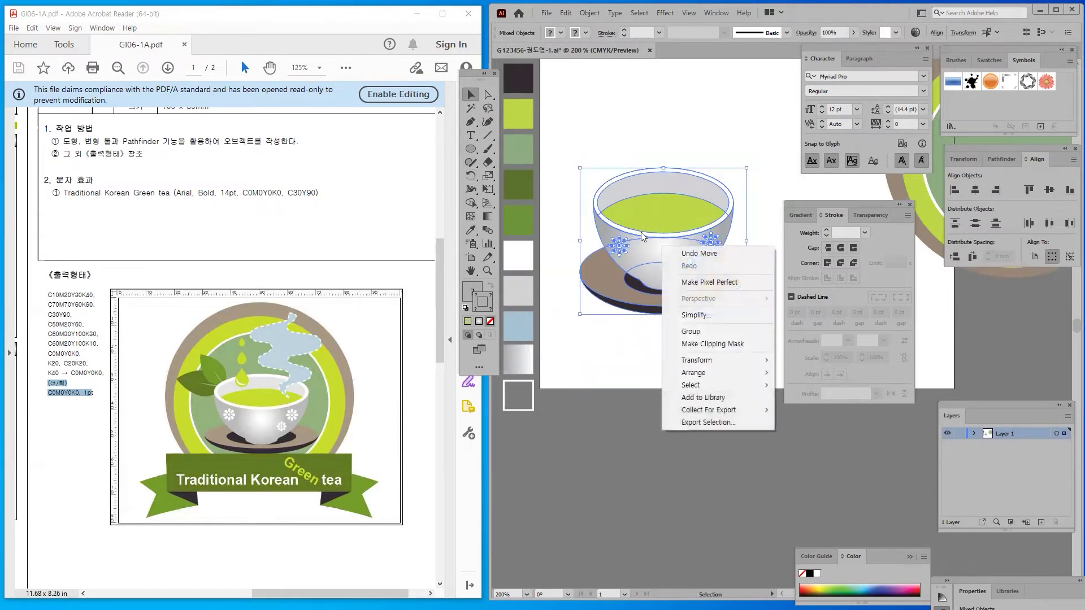
left_click(711, 332)
left_click(664, 338)
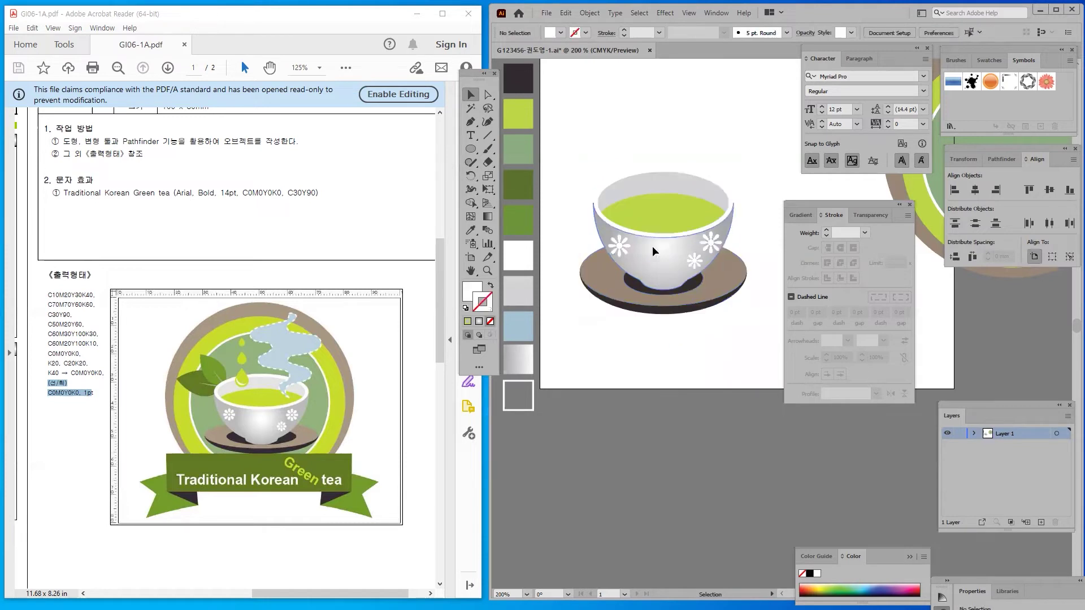
left_click(657, 286)
left_click(684, 352)
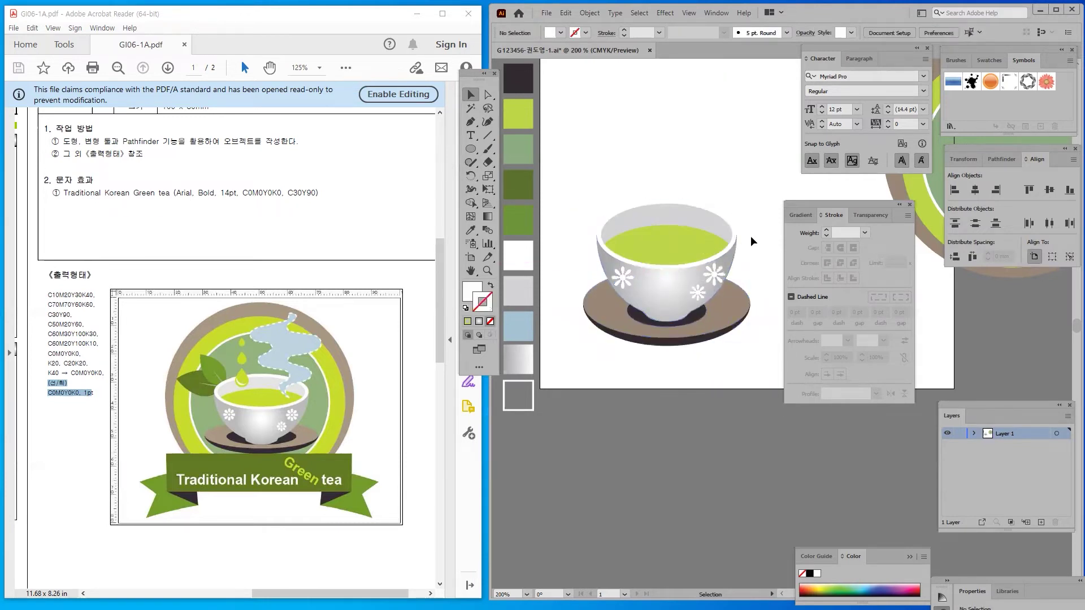
Move the badge circles beside and then behind the cup
left_click_drag(750, 236, 602, 363)
left_click_drag(580, 411, 584, 355)
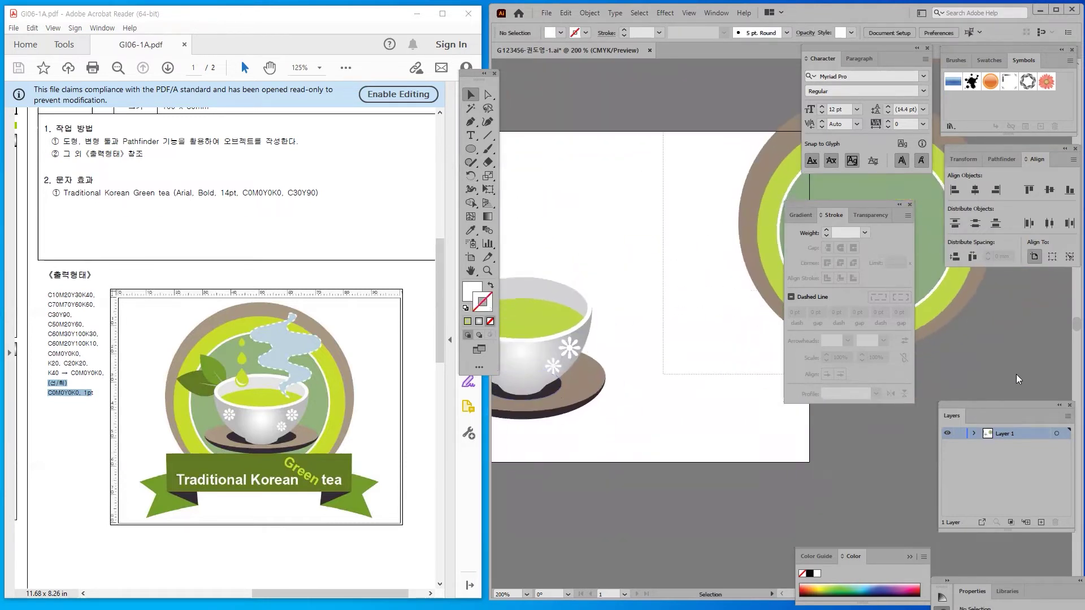
left_click(757, 195)
left_click_drag(757, 195, 515, 211)
left_click(593, 431)
scroll(622, 282, "left", 2)
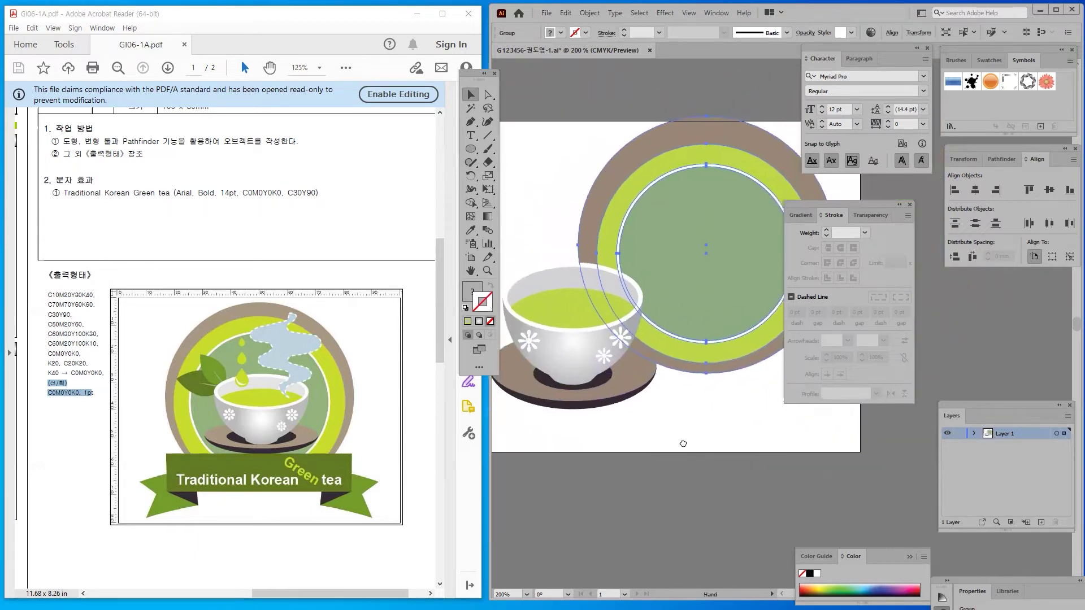
left_click_drag(666, 235, 646, 261)
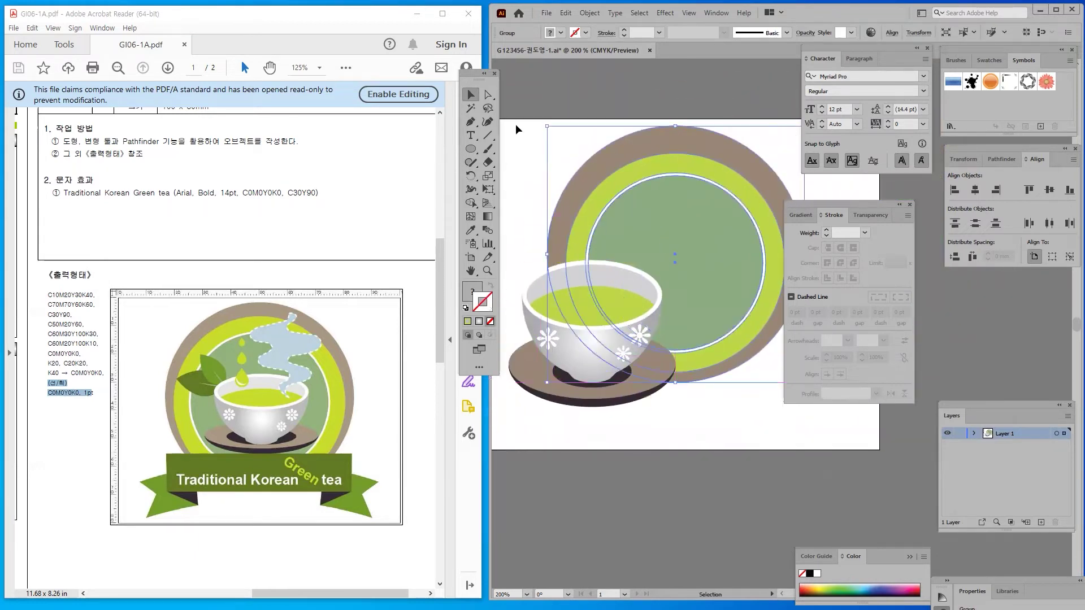
Centre the cup group inside the badge circles and shrink it to fit
left_click_drag(468, 78, 397, 92)
left_click(665, 460)
left_click_drag(590, 367, 673, 287)
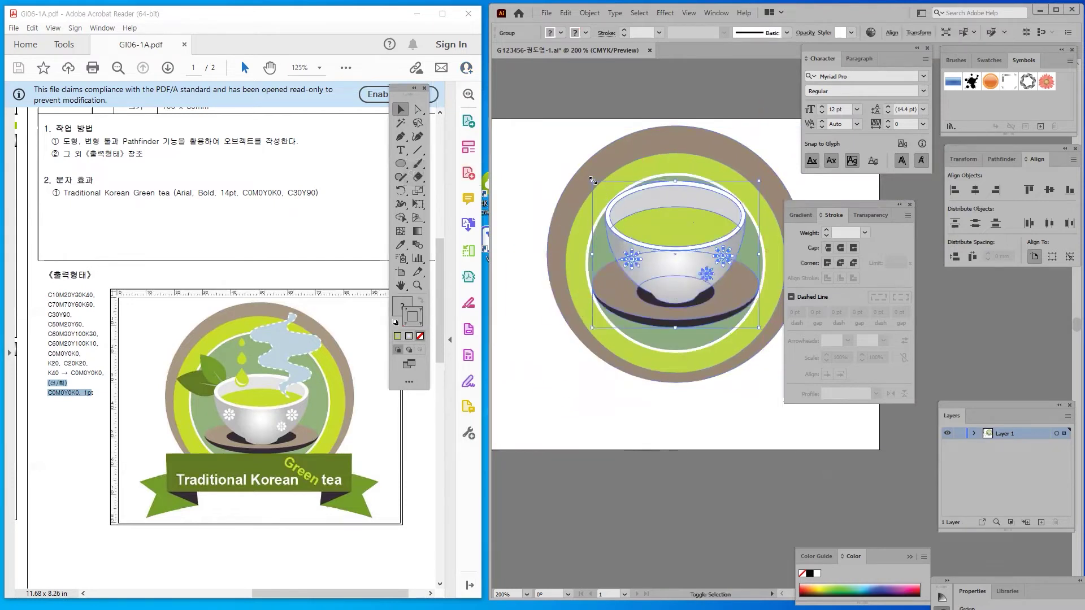
left_click_drag(594, 183, 627, 217)
left_click(657, 456)
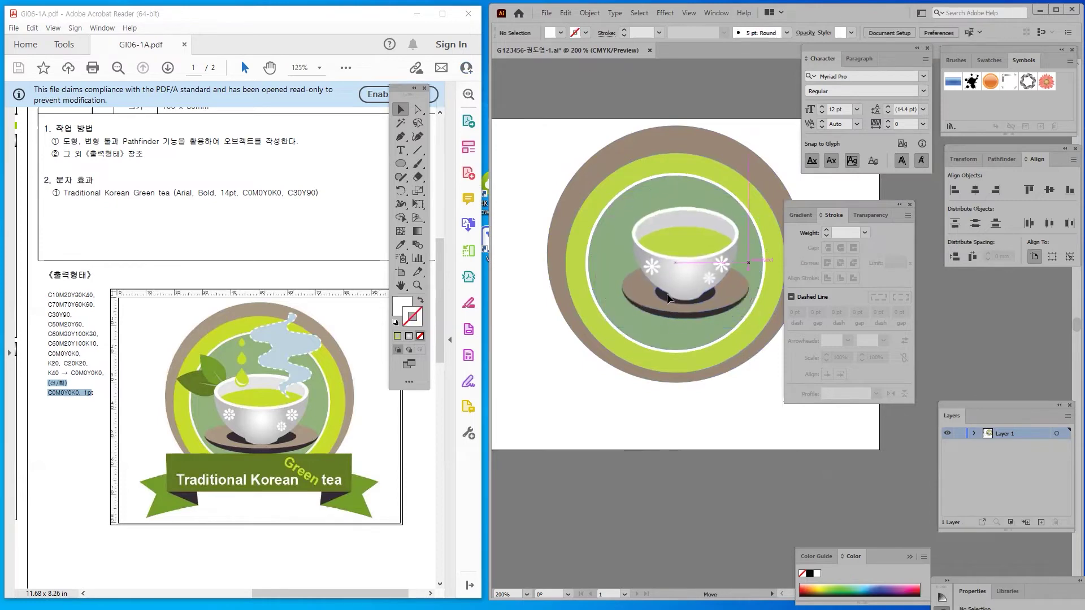
left_click(663, 306)
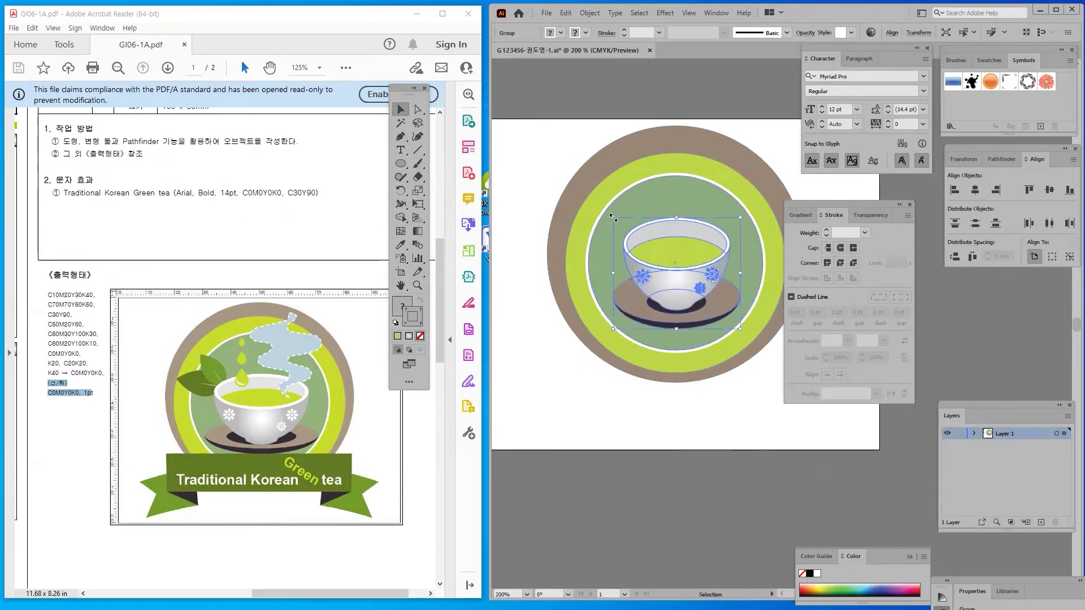
left_click(653, 429)
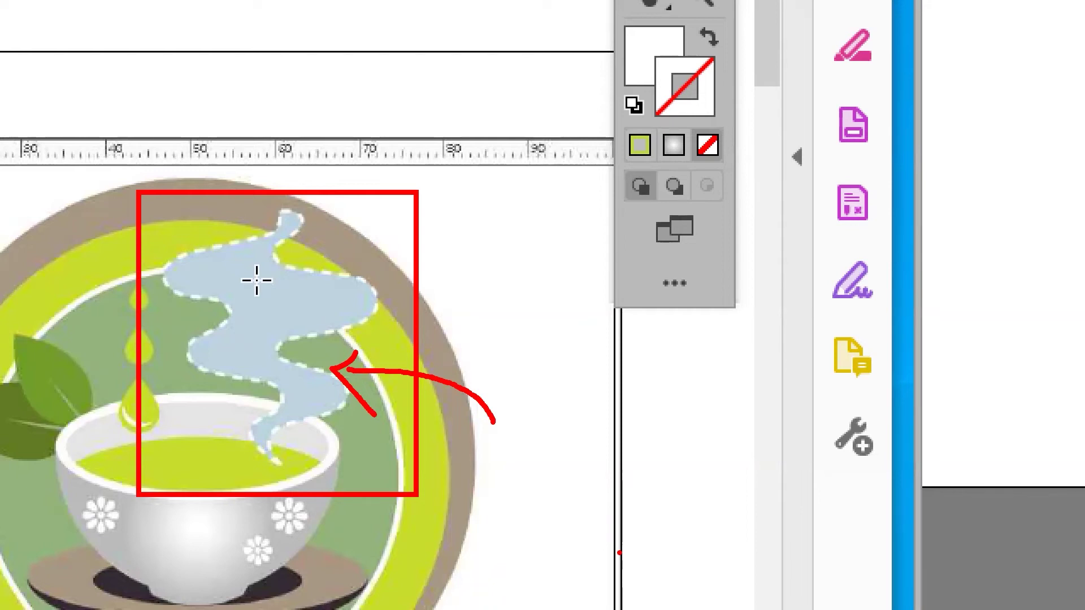
mouse_move(308, 226)
left_mouse_down()
mouse_move(286, 214)
mouse_move(253, 237)
left_mouse_up()
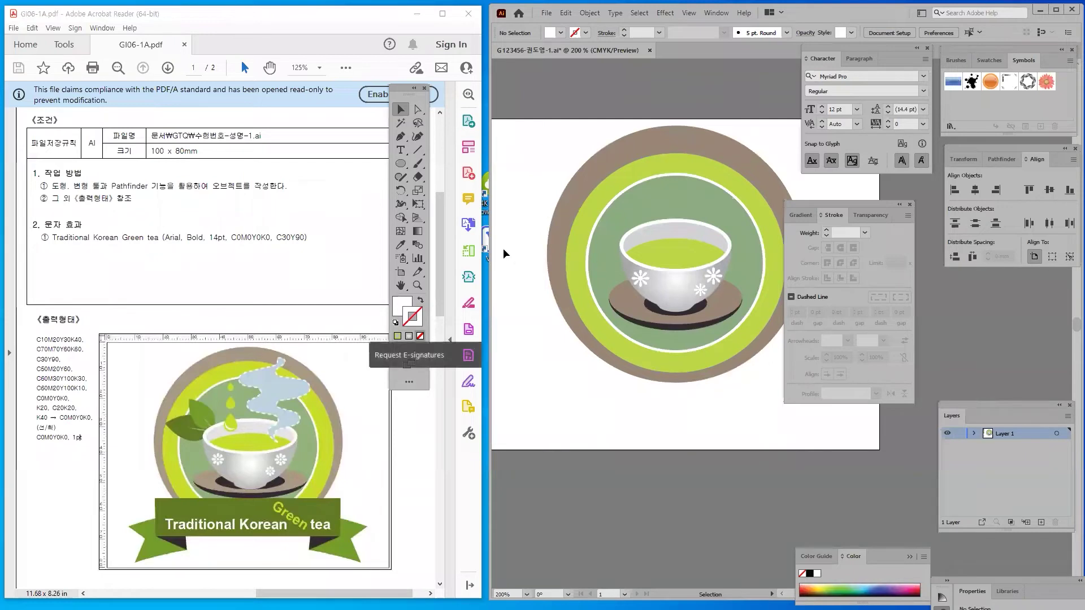
Zoom in and frame the teacup for drawing the steam
left_click(400, 136)
left_click(401, 109)
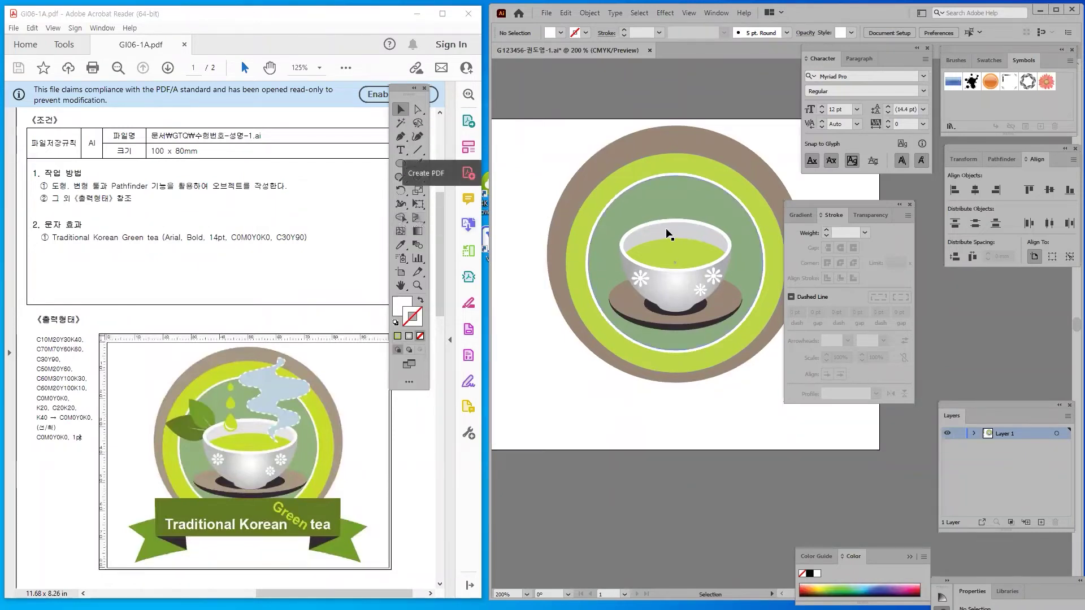
left_click(666, 235)
key("ctrl+equal")
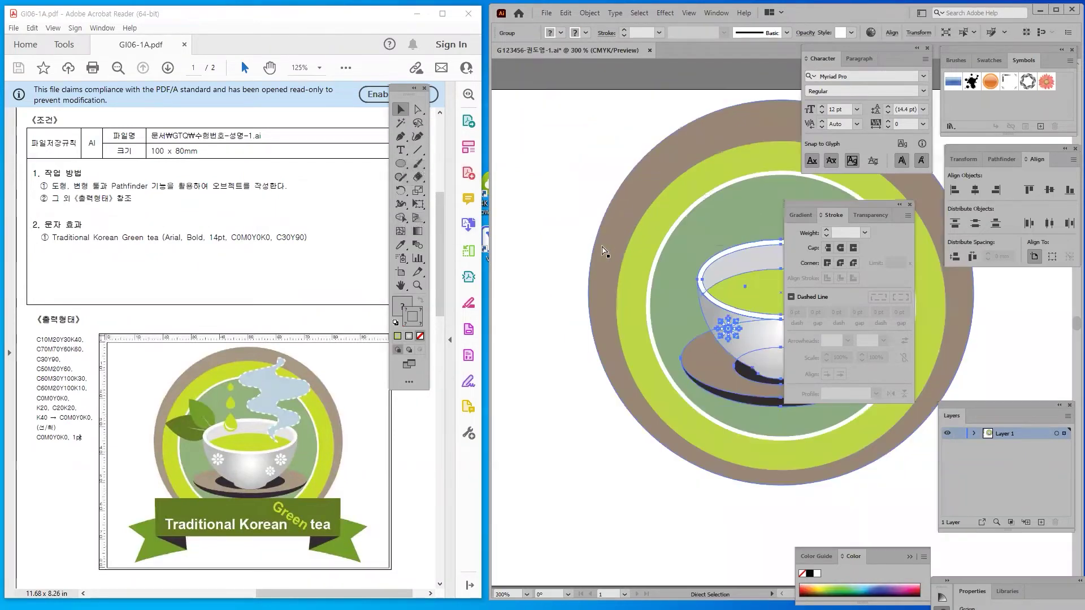
left_click_drag(601, 245, 568, 322)
key("ctrl+shift+a")
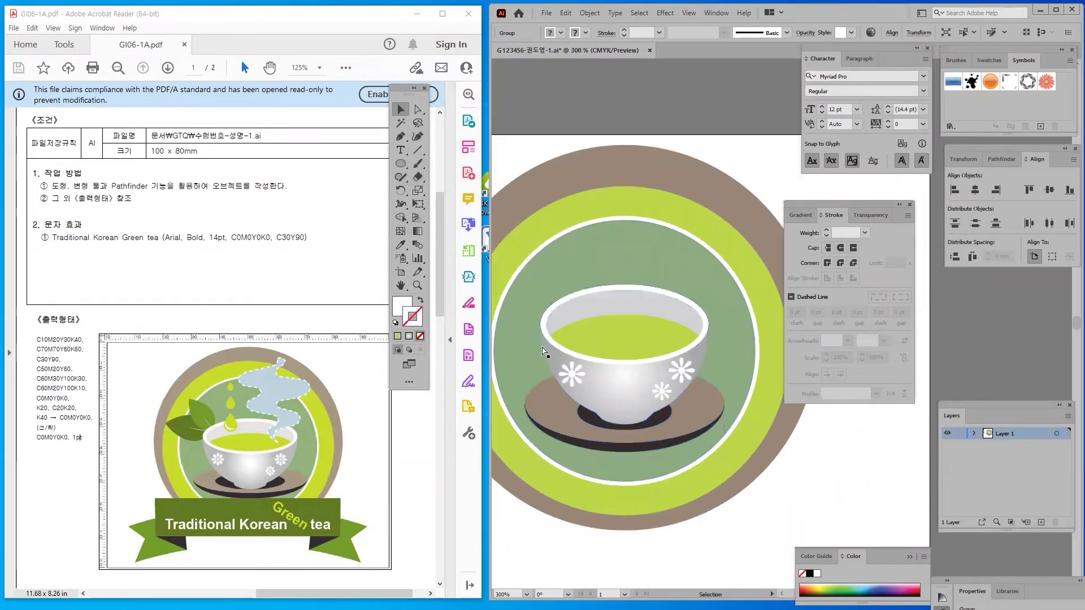
Start a Pen path at the white ring with curved bends alternating left and right
left_click(401, 137)
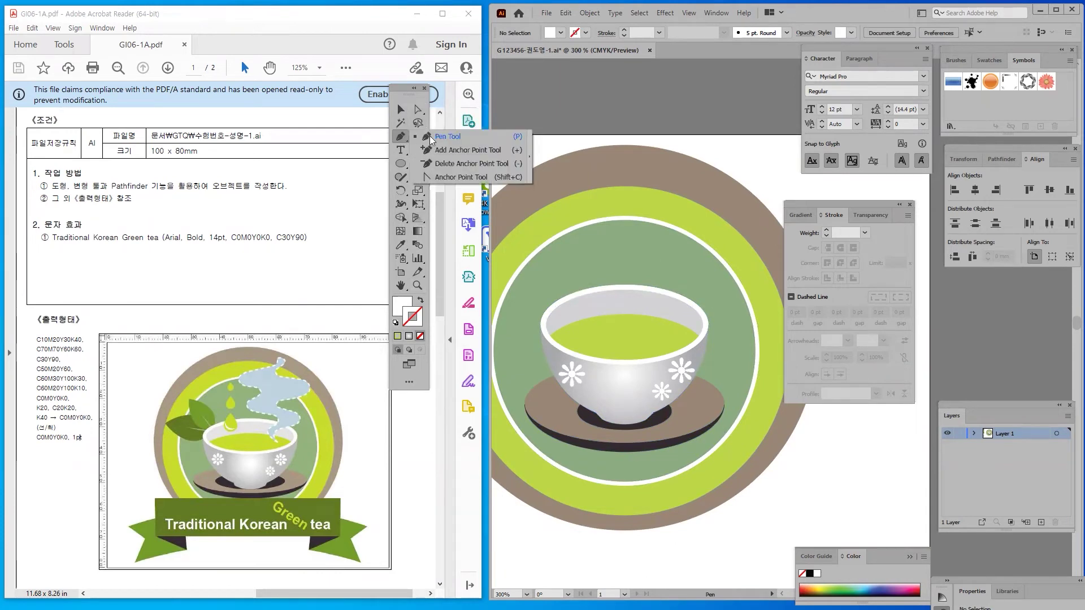
left_click(455, 138)
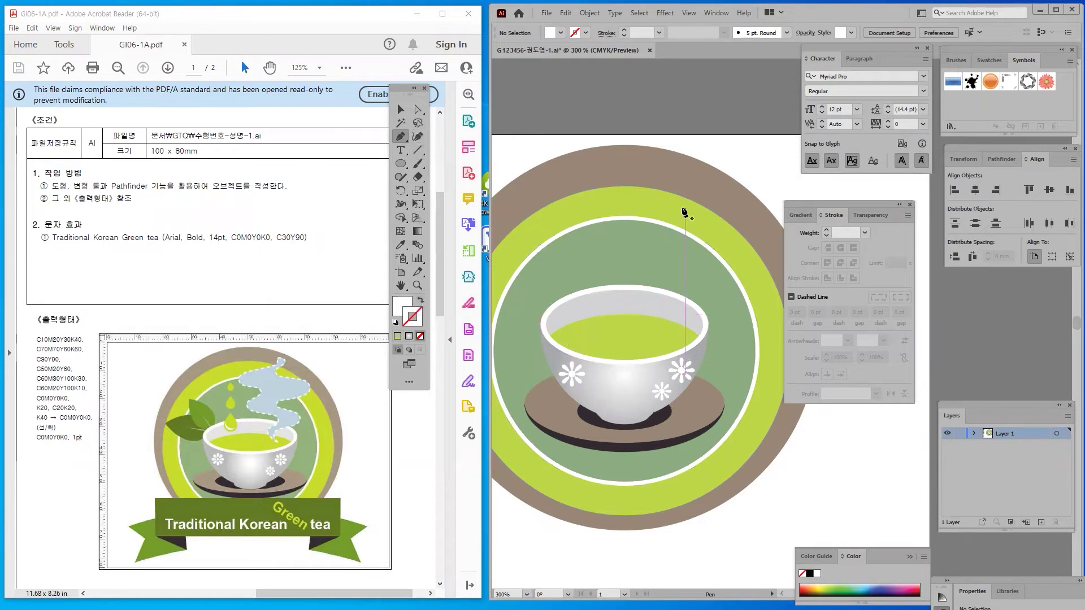
left_click(708, 224)
left_click_drag(724, 209, 681, 232)
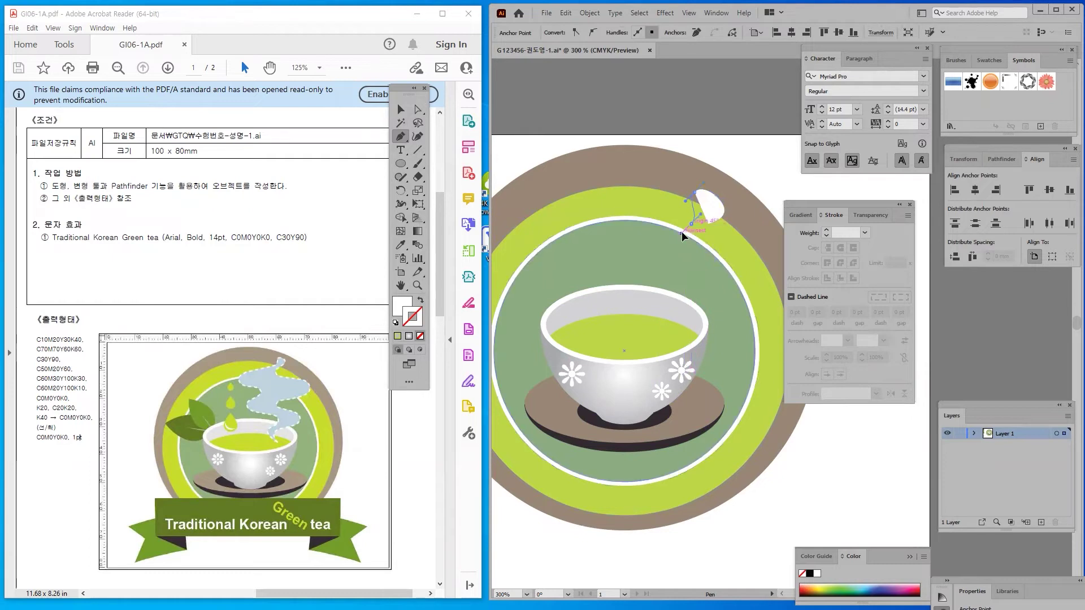
left_click_drag(596, 242, 599, 277)
left_click_drag(672, 290, 683, 299)
left_click_drag(604, 324, 604, 351)
Continue the steam path down into the cup and back up, closing it at the start
left_click_drag(669, 371, 623, 409)
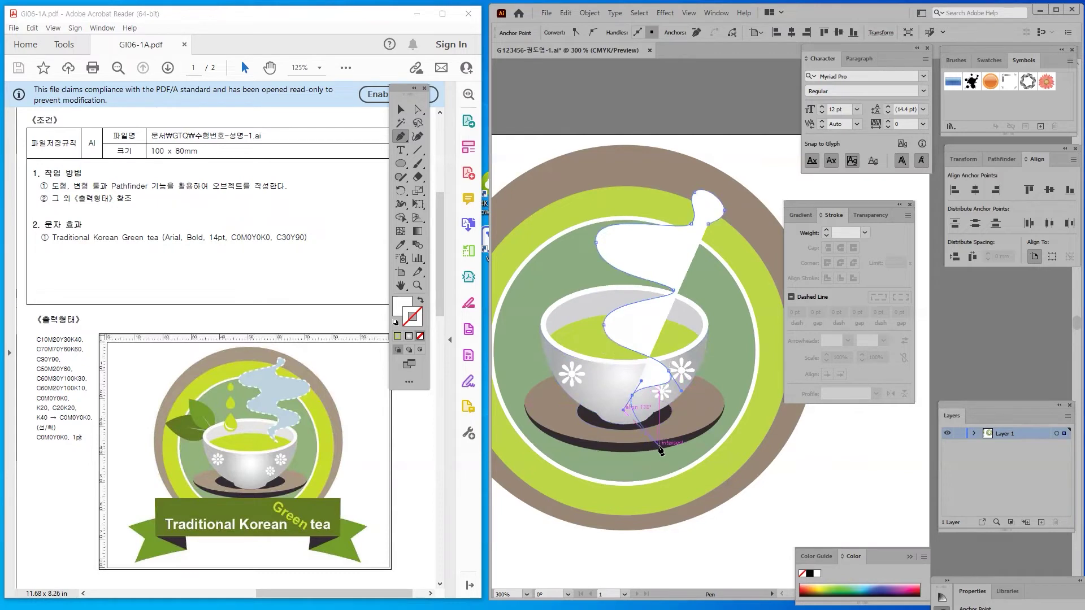
left_click_drag(659, 446, 728, 362)
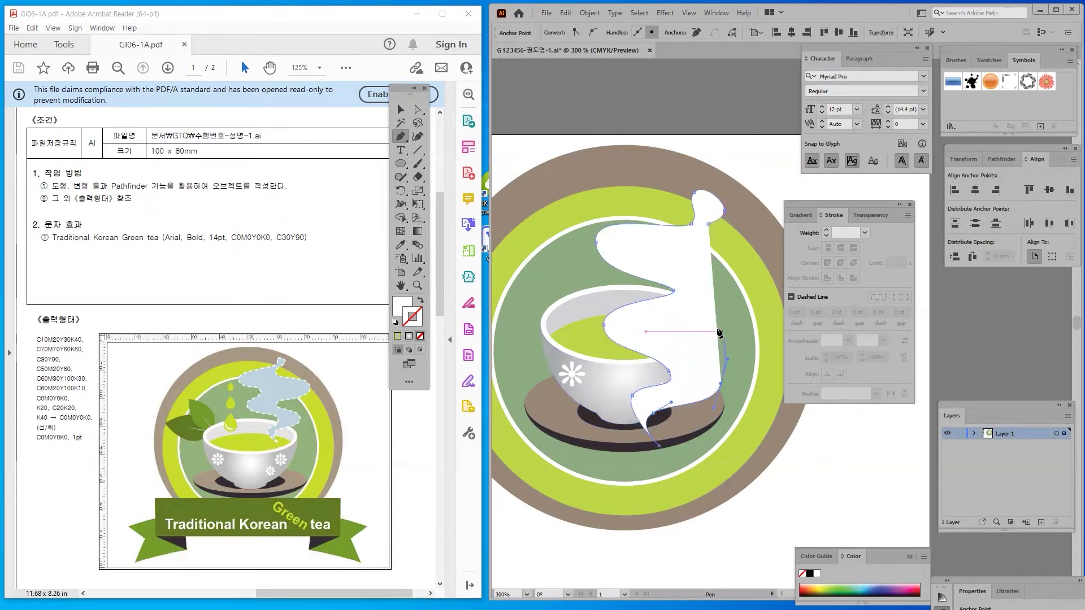
left_click_drag(683, 330, 670, 321)
left_click_drag(763, 285, 668, 244)
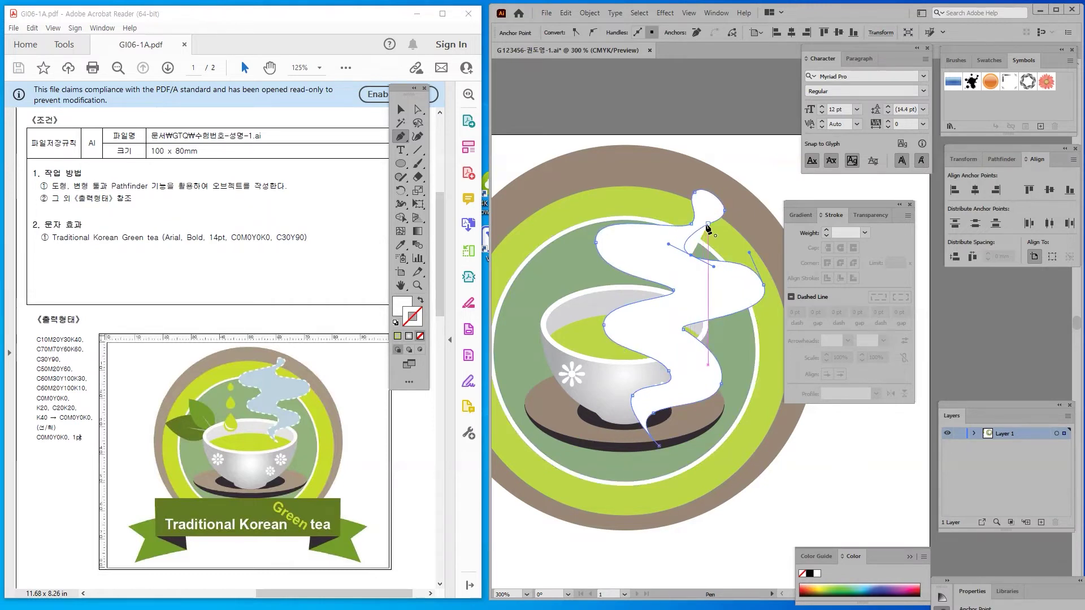
left_click(708, 224)
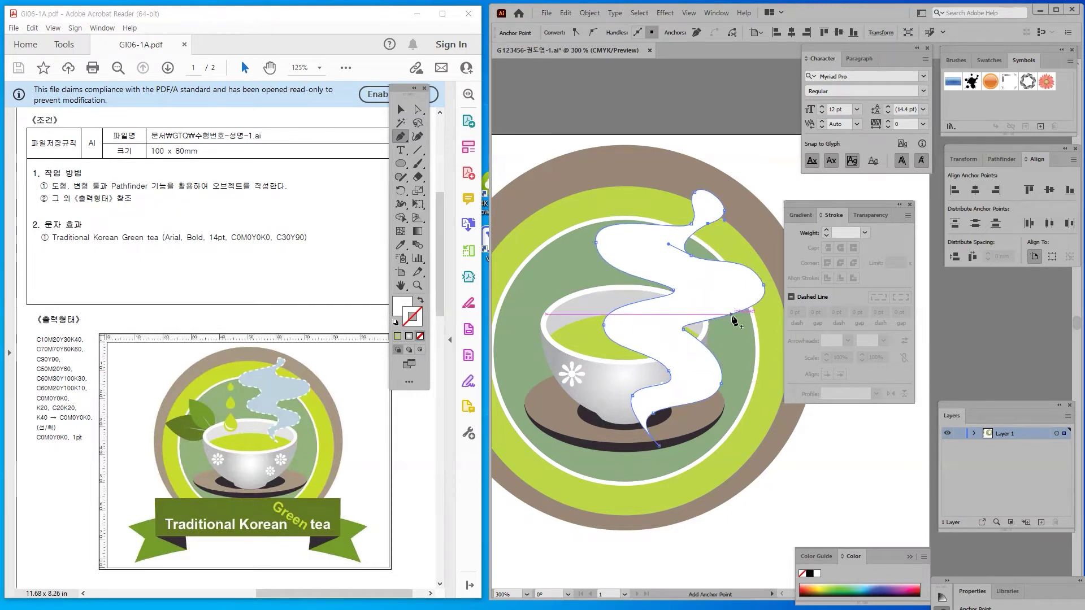
left_click(399, 134)
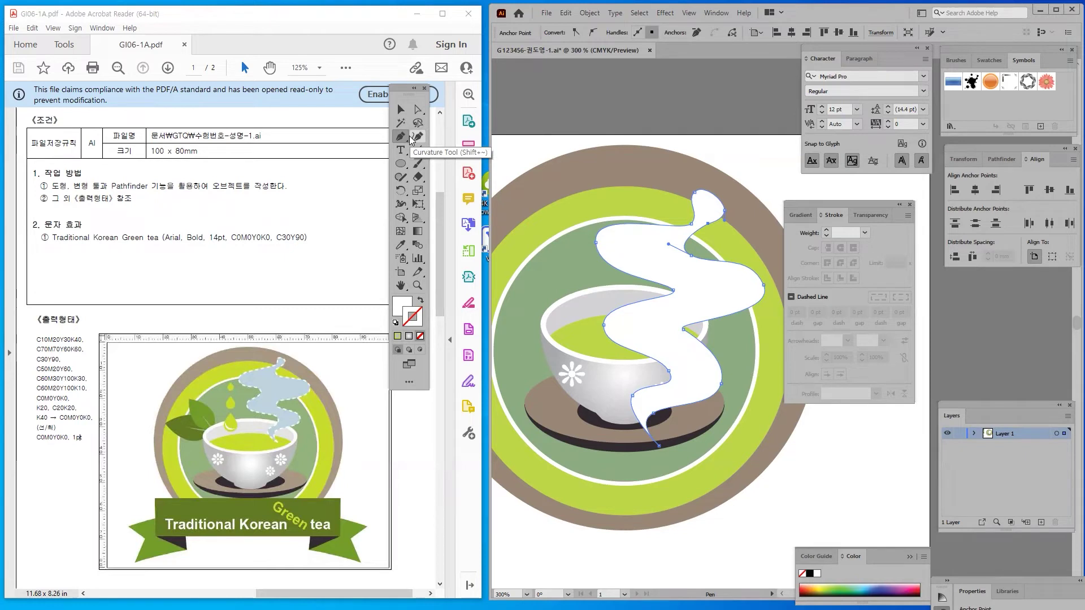
left_click(418, 109)
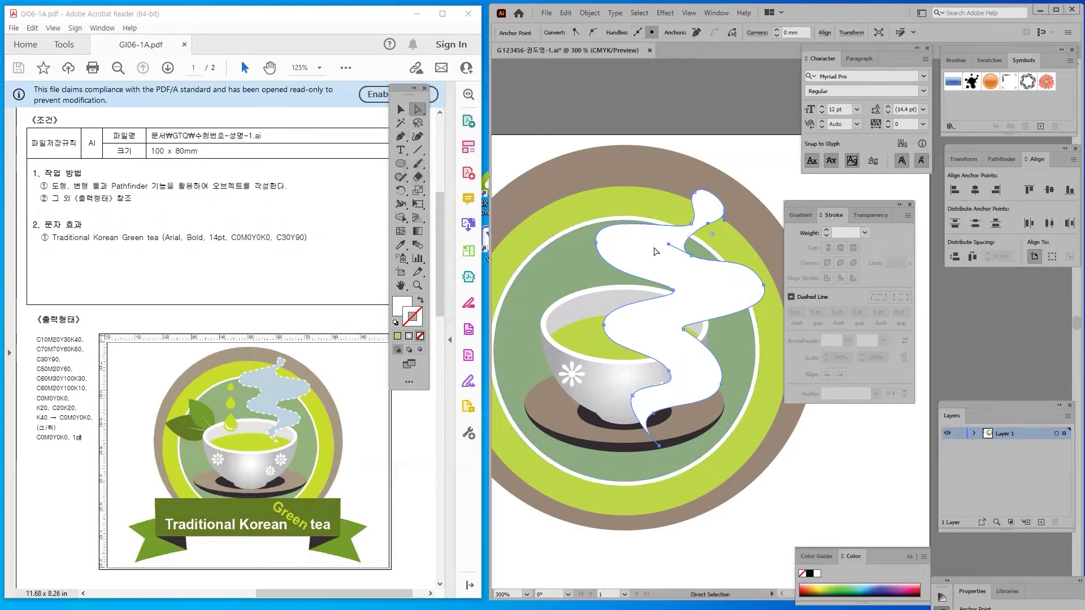
Raise the steam's tip anchor, pull the upper anchor left and reposition the left bend
left_click(695, 193)
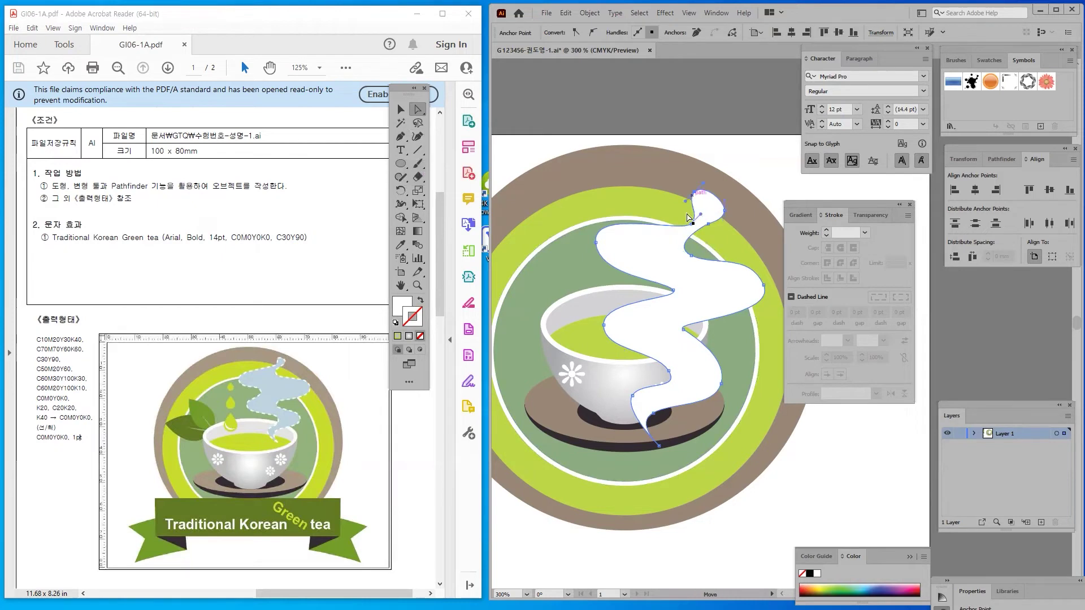
left_click(693, 227)
left_click_drag(693, 226, 693, 214)
left_click(691, 256)
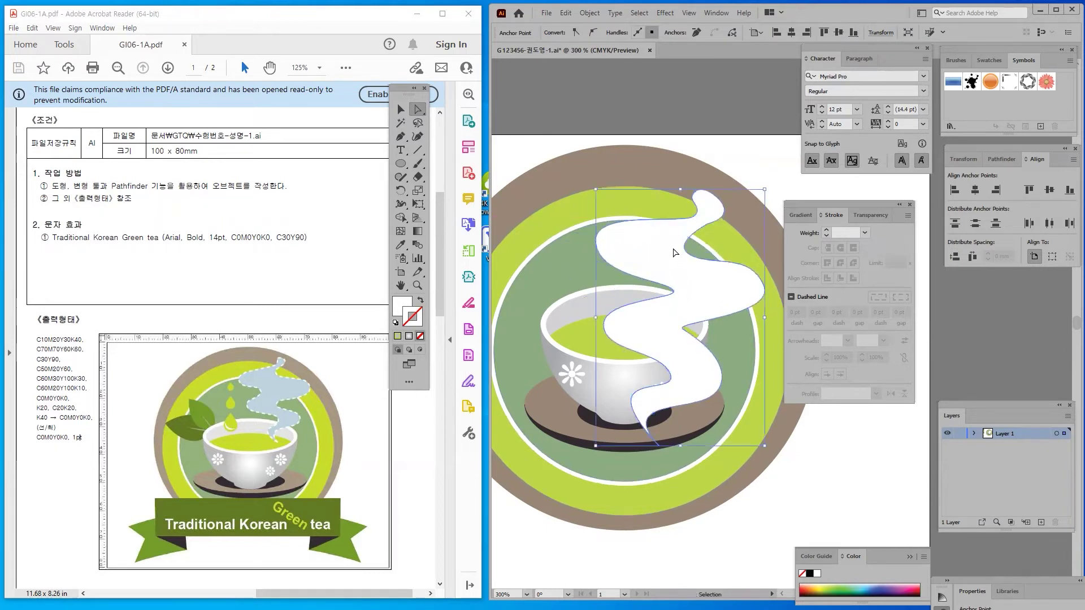
left_click_drag(669, 244, 664, 241)
left_click(598, 242)
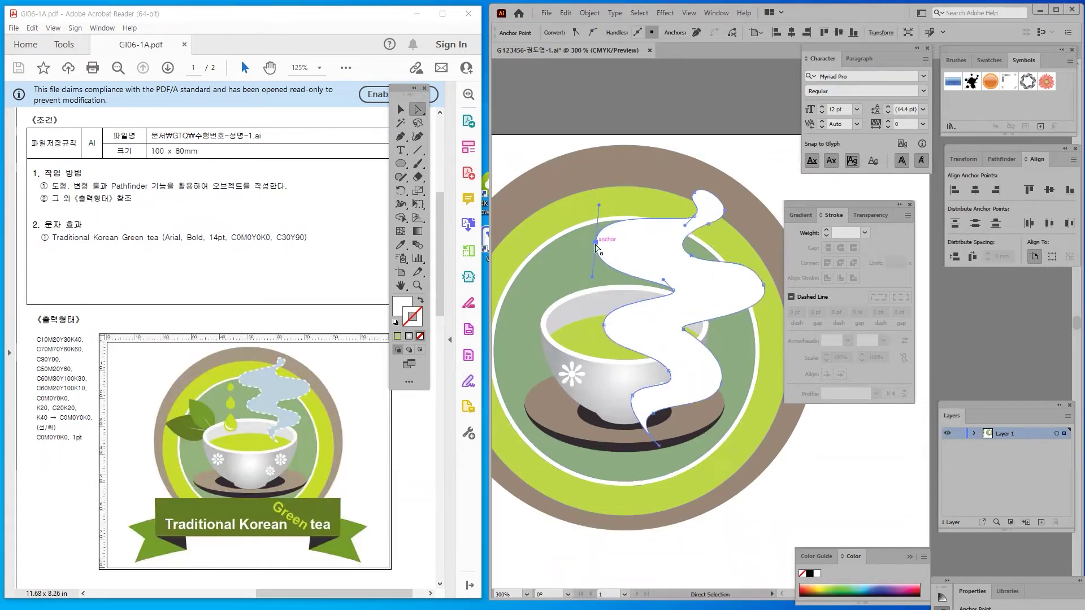
mouse_move(595, 243)
left_mouse_down()
mouse_move(587, 239)
mouse_move(595, 243)
left_mouse_up()
Raise the steam's right bend and adjust its lower middle curve
left_click(691, 257)
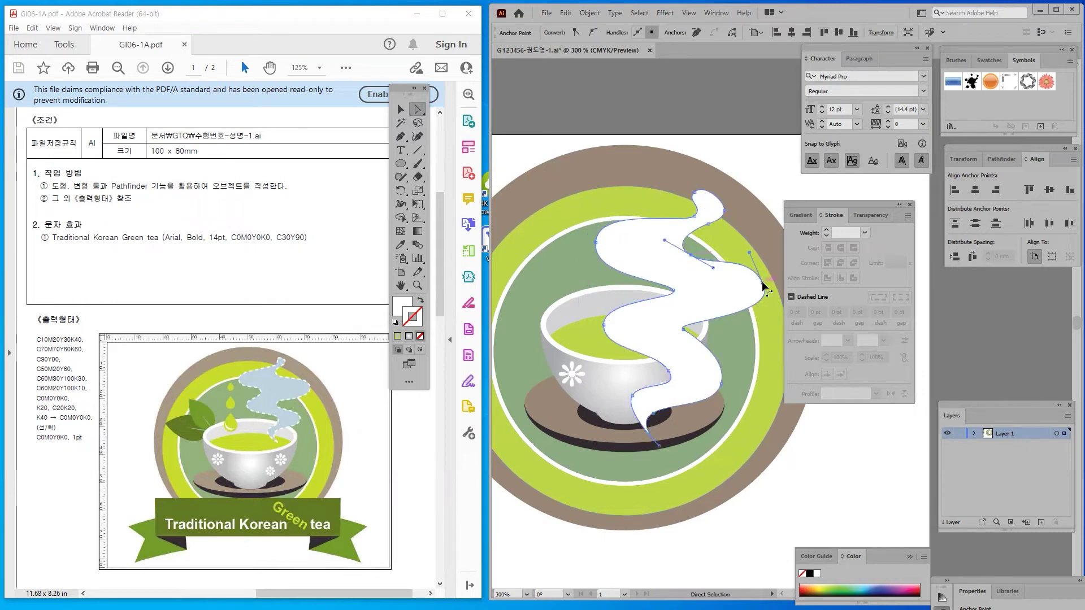
left_click_drag(764, 285, 760, 253)
left_click(683, 326)
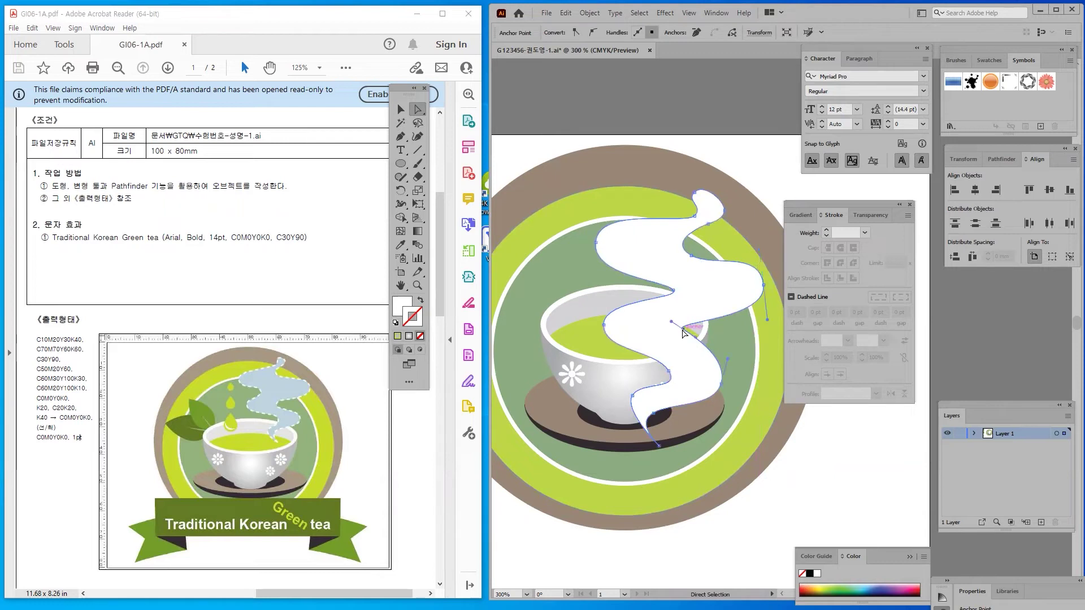
mouse_move(672, 321)
left_mouse_down()
mouse_move(680, 314)
mouse_move(676, 329)
left_mouse_up()
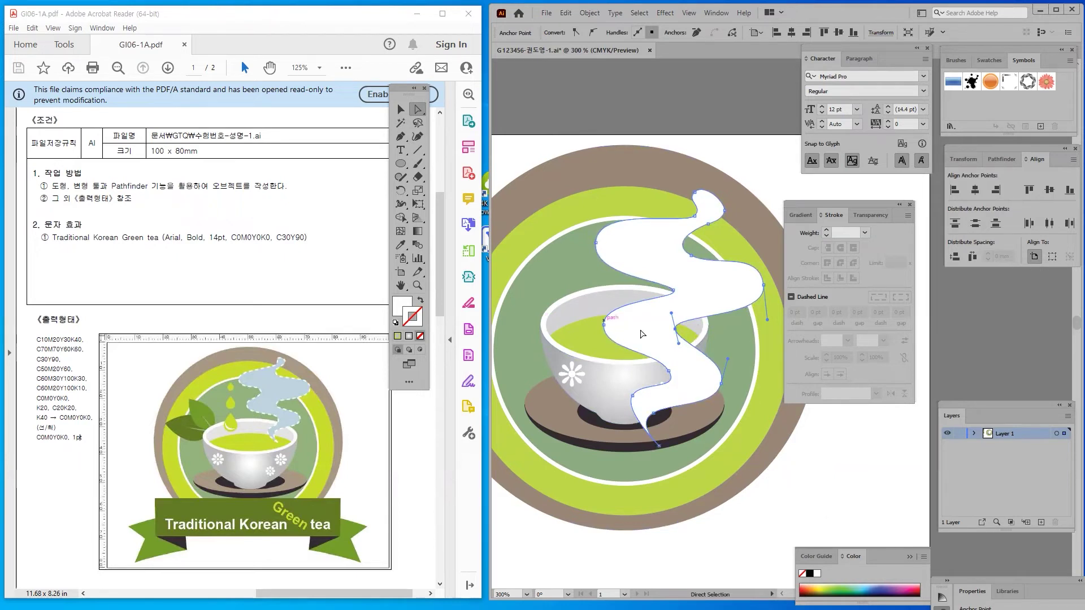
key("ctrl")
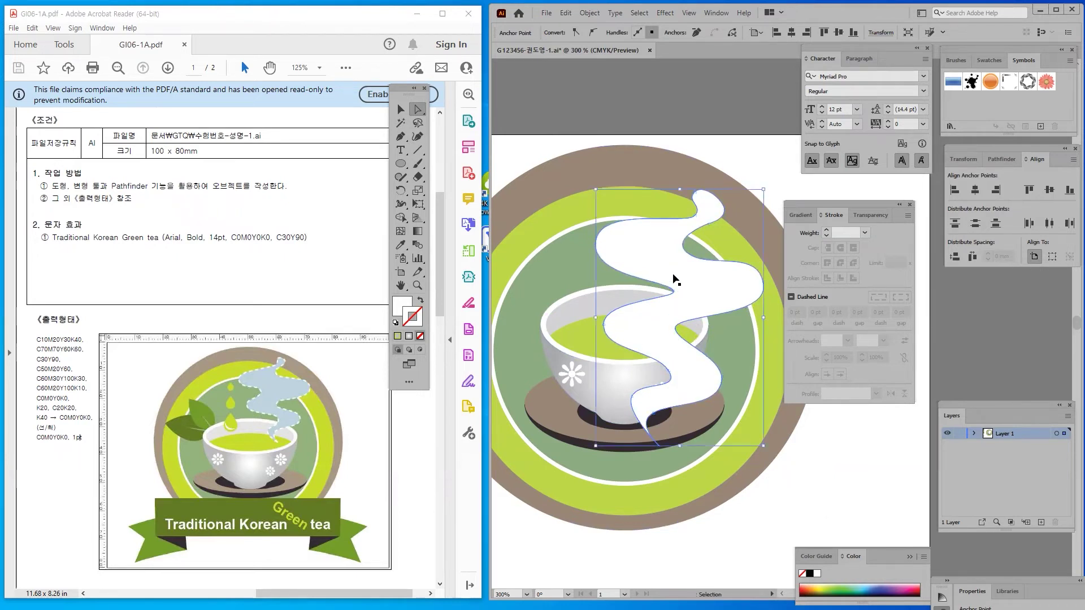
left_click(399, 109)
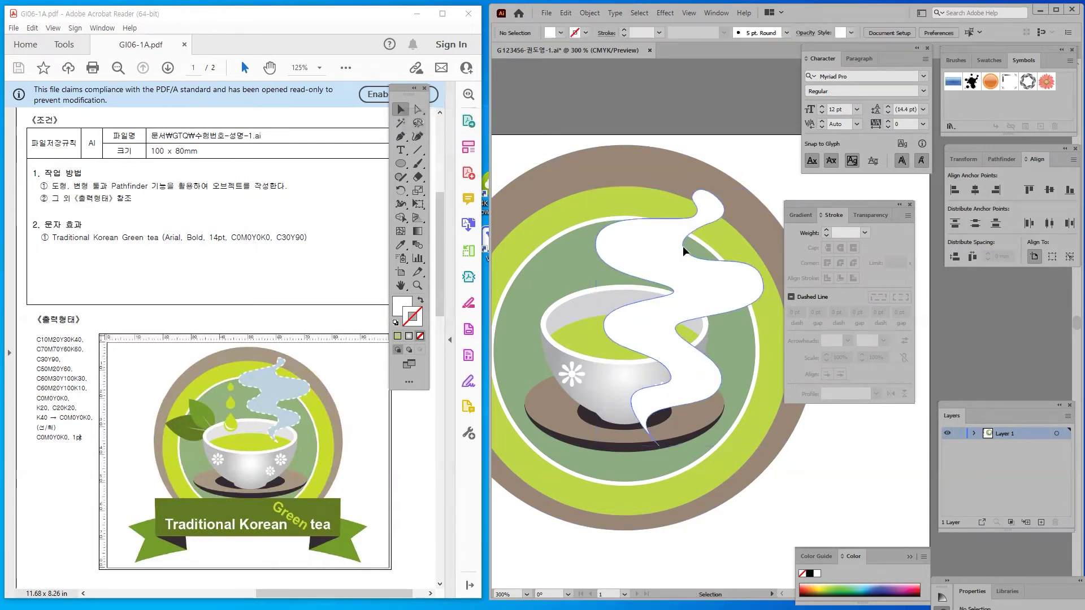
Fill the steam shape with the light-blue swatch and move it up over the teacup
left_click_drag(681, 276, 664, 226)
key("ctrl+z")
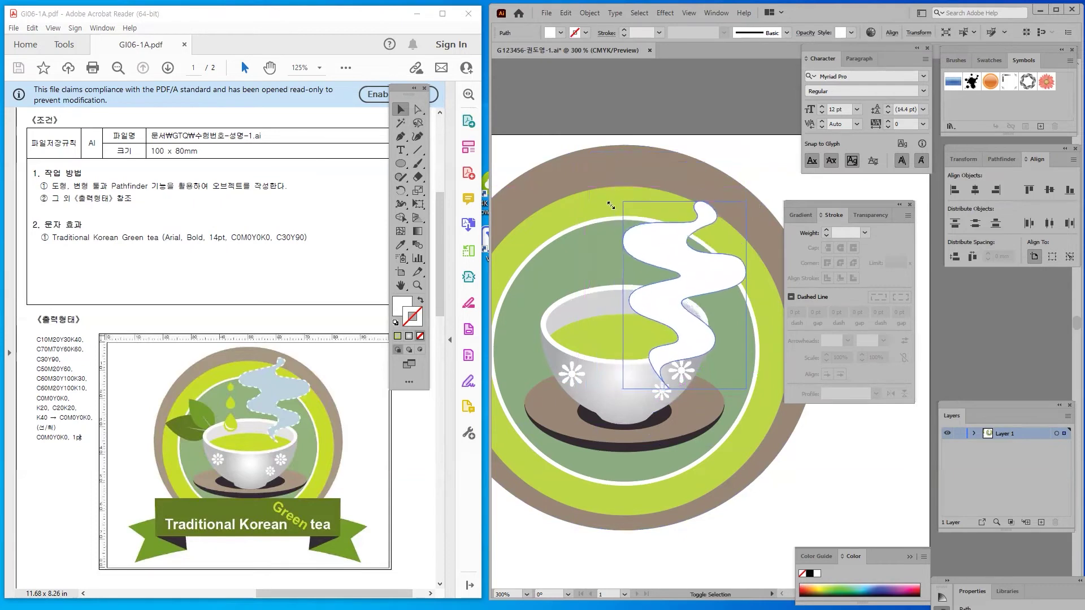
left_click_drag(547, 322, 688, 342)
scroll(688, 341, "down", 1)
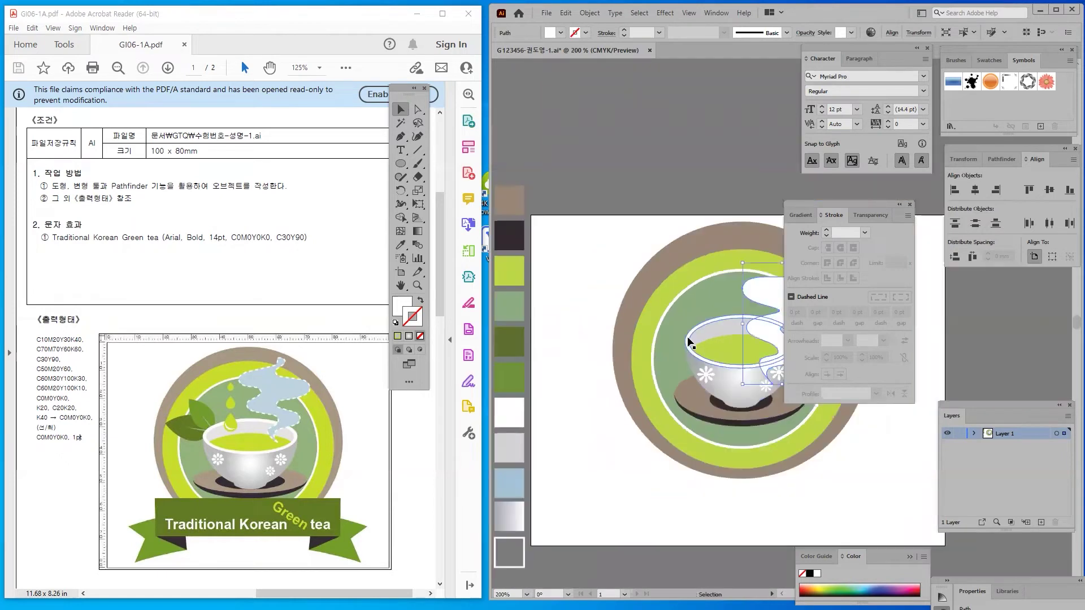
mouse_move(559, 296)
left_mouse_down()
mouse_move(557, 183)
mouse_move(555, 198)
left_mouse_up()
left_click_drag(822, 206, 864, 285)
left_click_drag(655, 245, 676, 274)
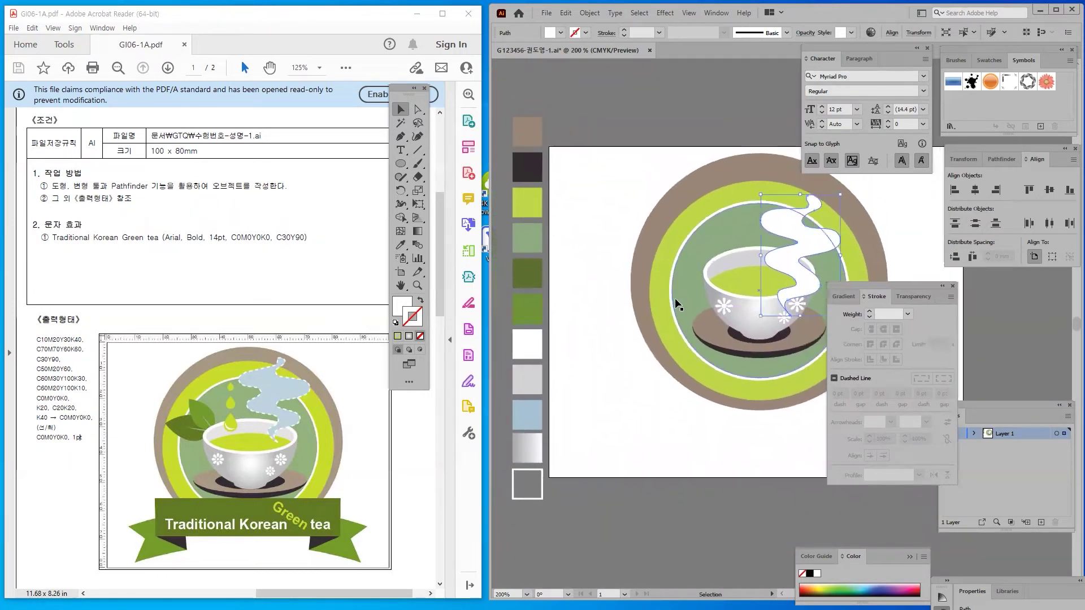
left_click(401, 245)
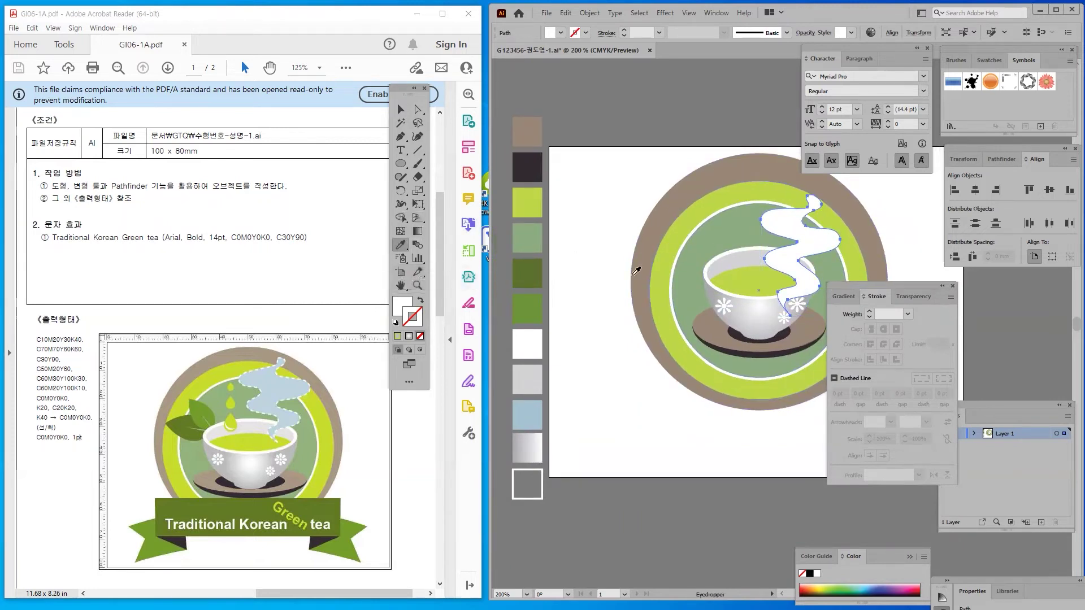
left_click(527, 414)
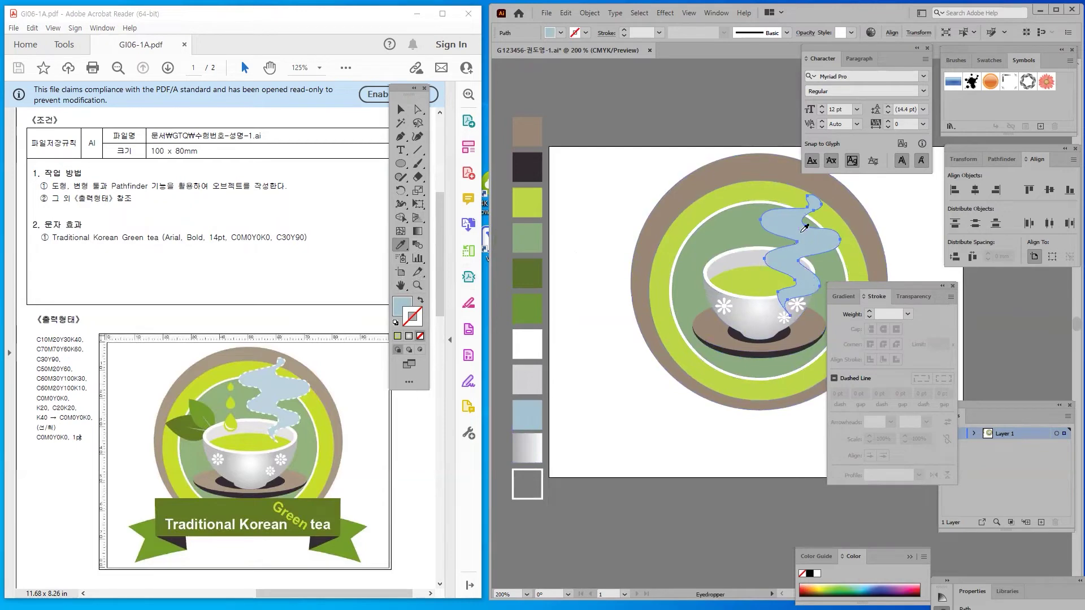
left_click(401, 109)
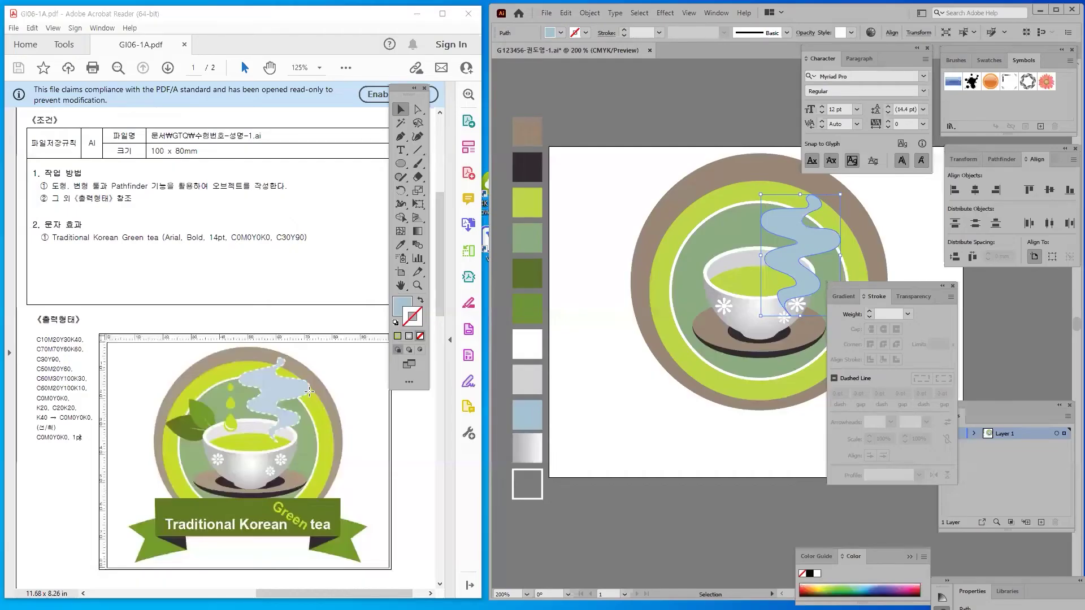
left_click_drag(759, 217, 725, 222)
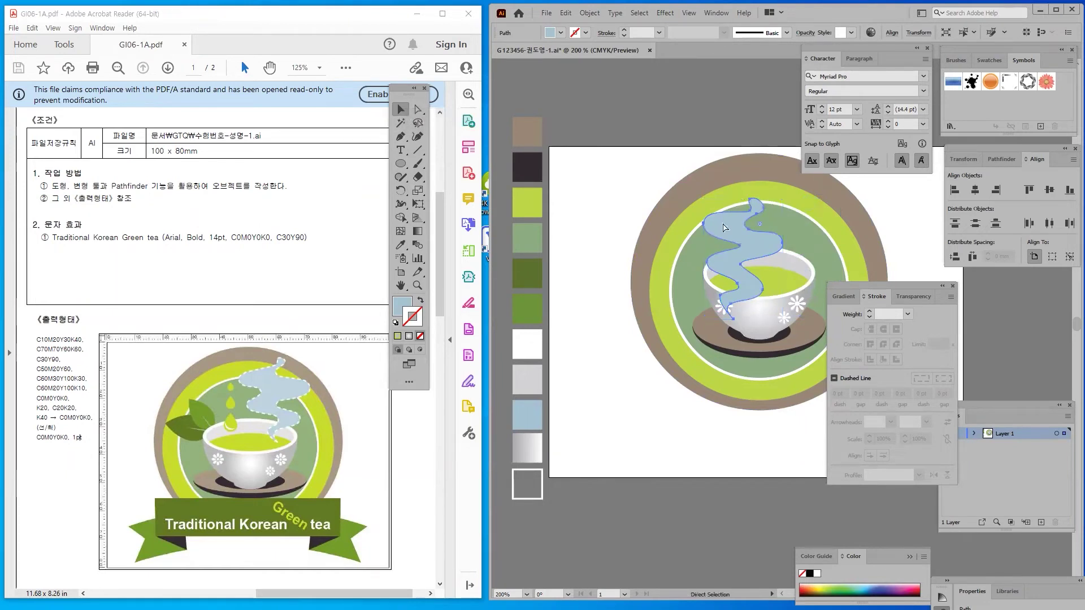
Move the steam shape down over the left side of the cup
left_click(523, 499)
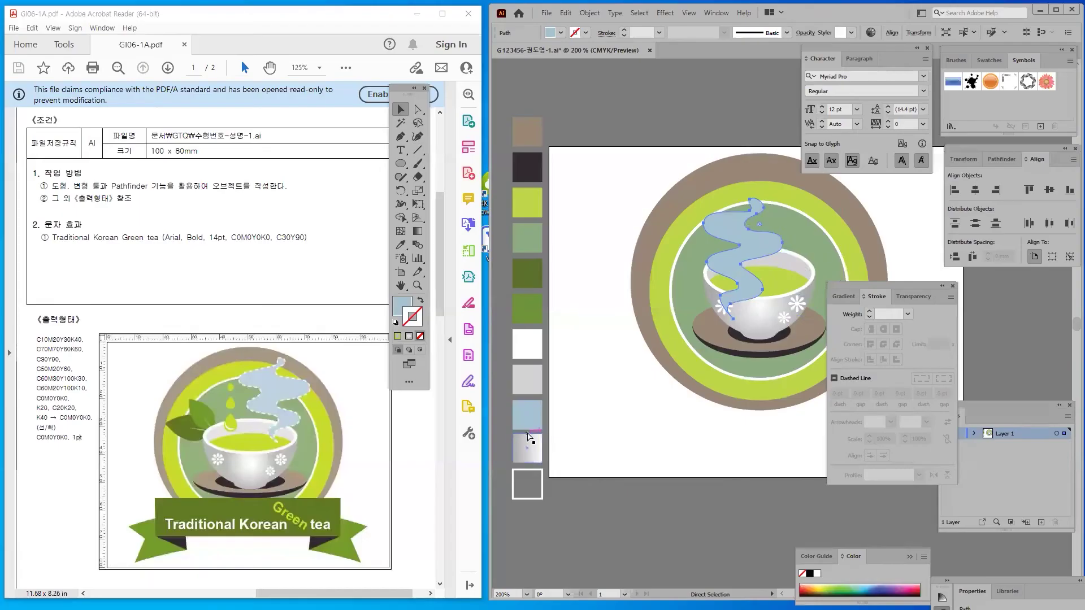
left_click(729, 244)
left_click_drag(729, 244, 713, 226)
Give the steam shape a white FFFFFF outline at 1 pt weight
key("a")
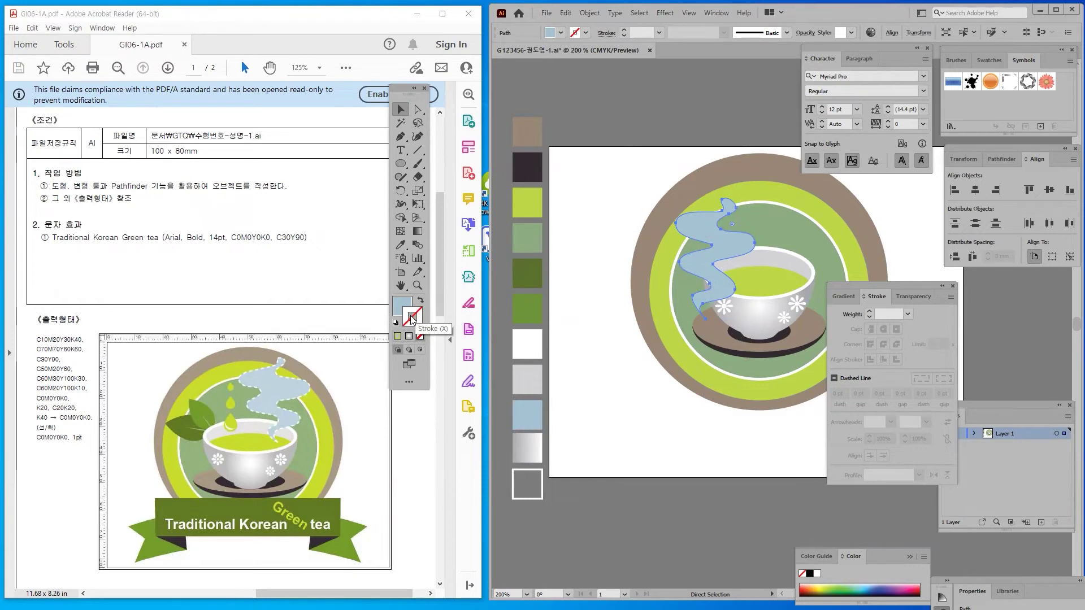
left_click(398, 336)
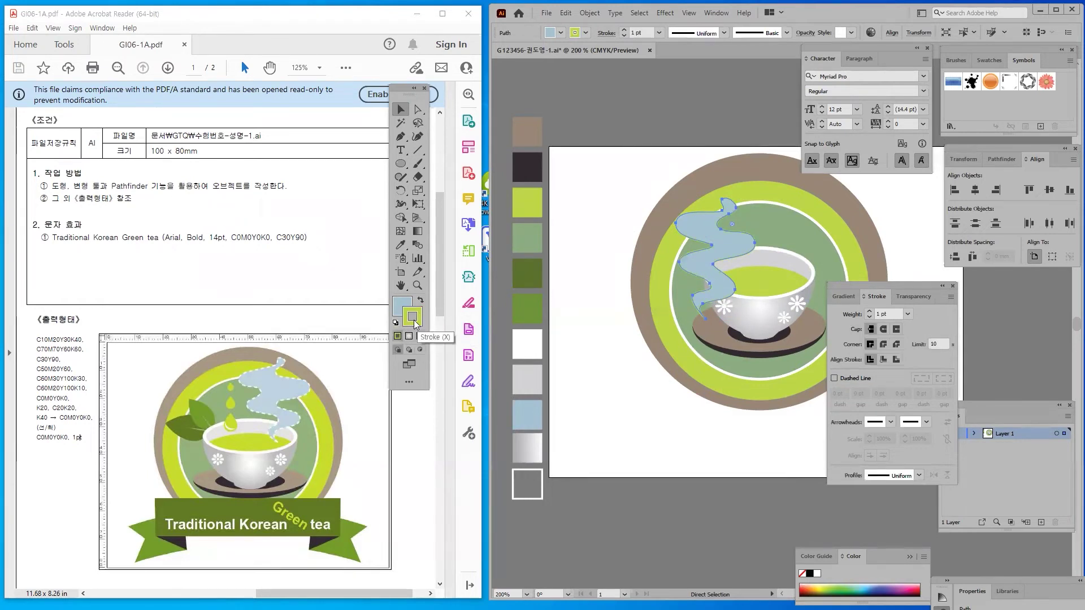
double_click(416, 322)
type("FFFFFF")
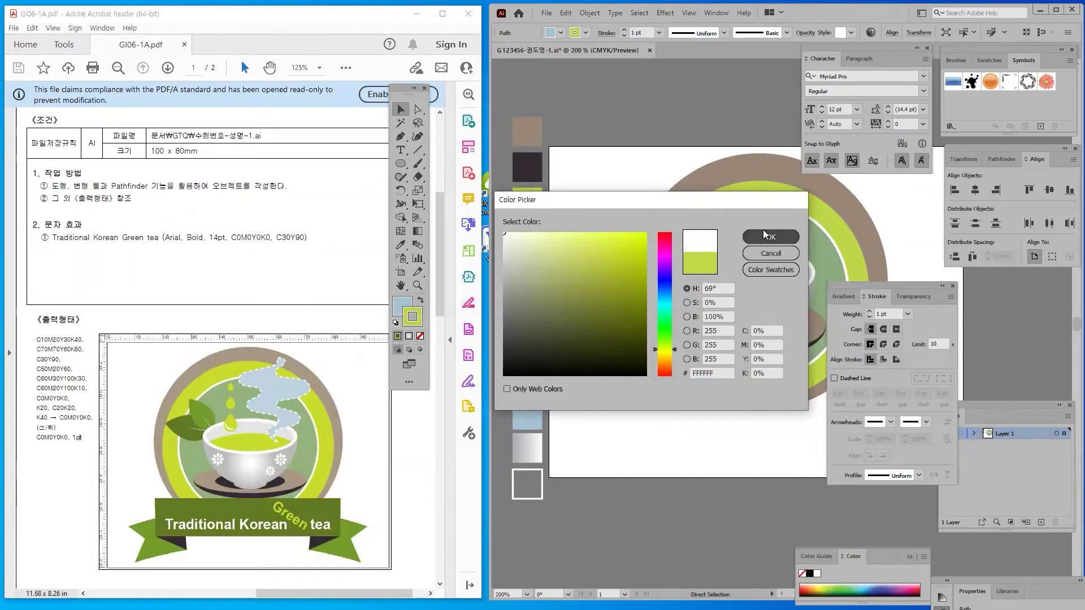
left_click(763, 233)
left_click(882, 314)
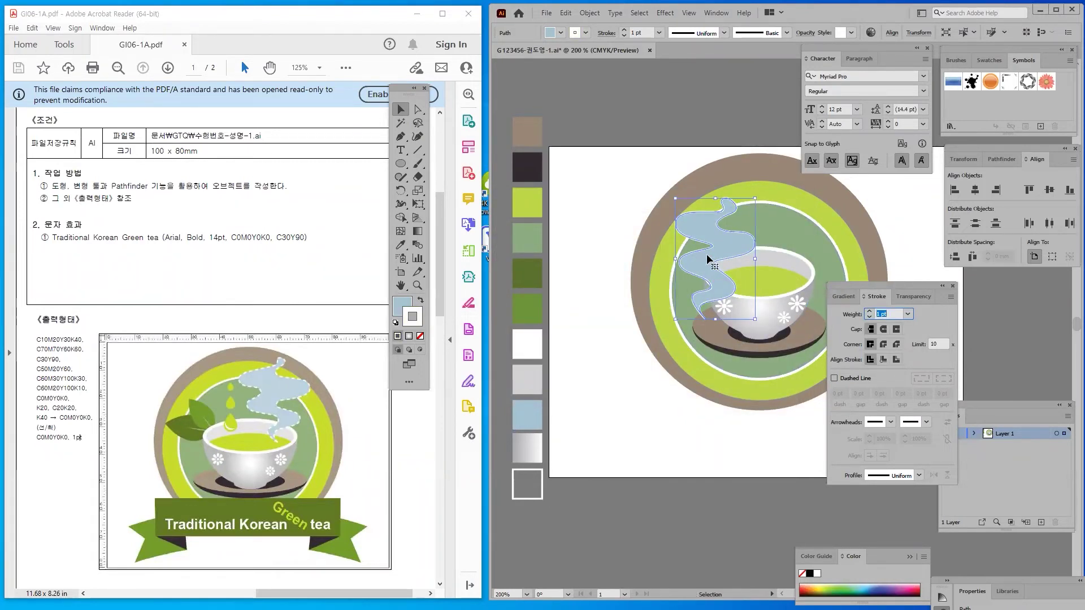
key("a")
left_click(711, 253)
Send the steam behind the cup and make its white outline a dashed line
left_click_drag(842, 285, 777, 209)
key("ctrl+[")
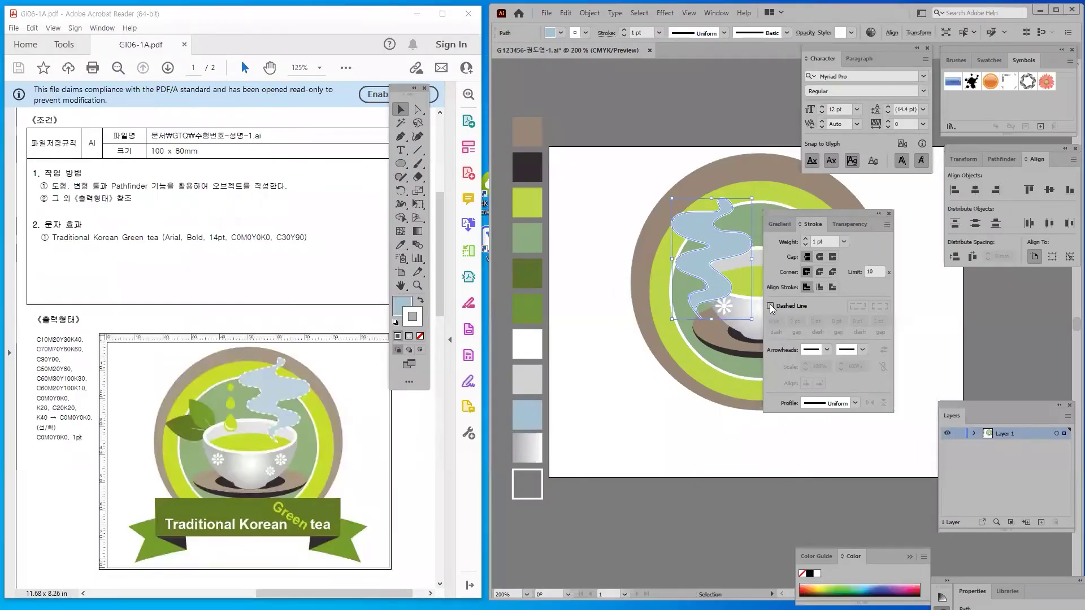
left_click(619, 317)
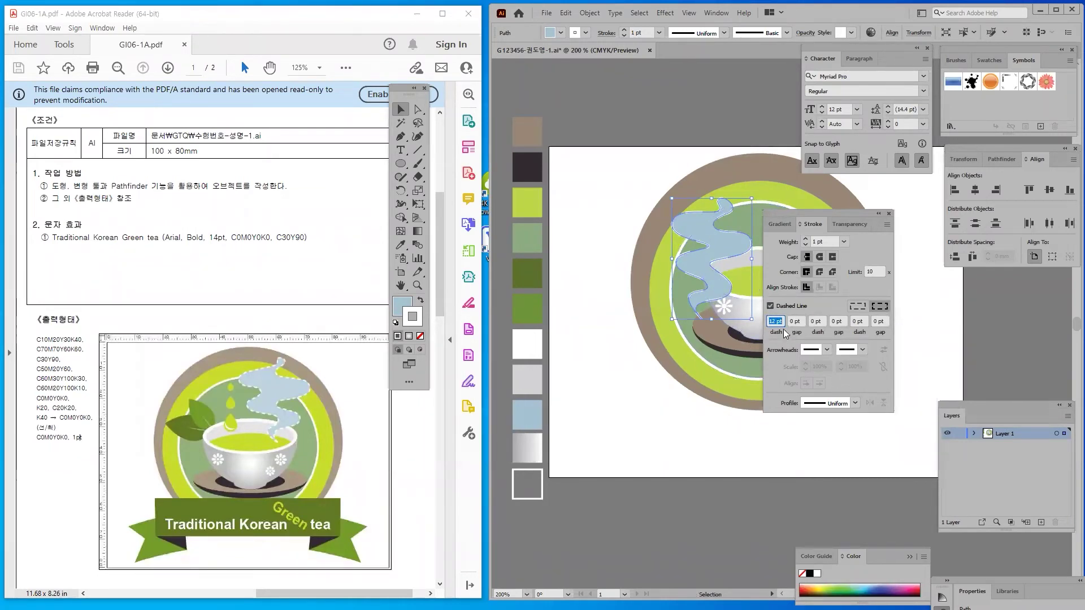
left_click(616, 195)
left_click(696, 230)
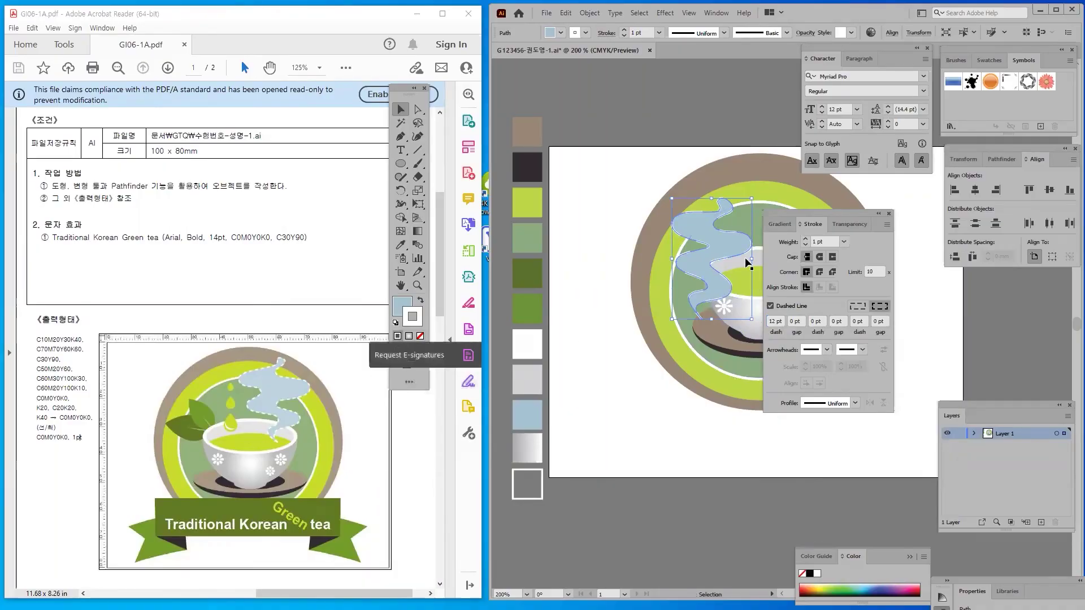
Set the steam outline's dash length to 4 pt
left_click(771, 322)
double_click(774, 320)
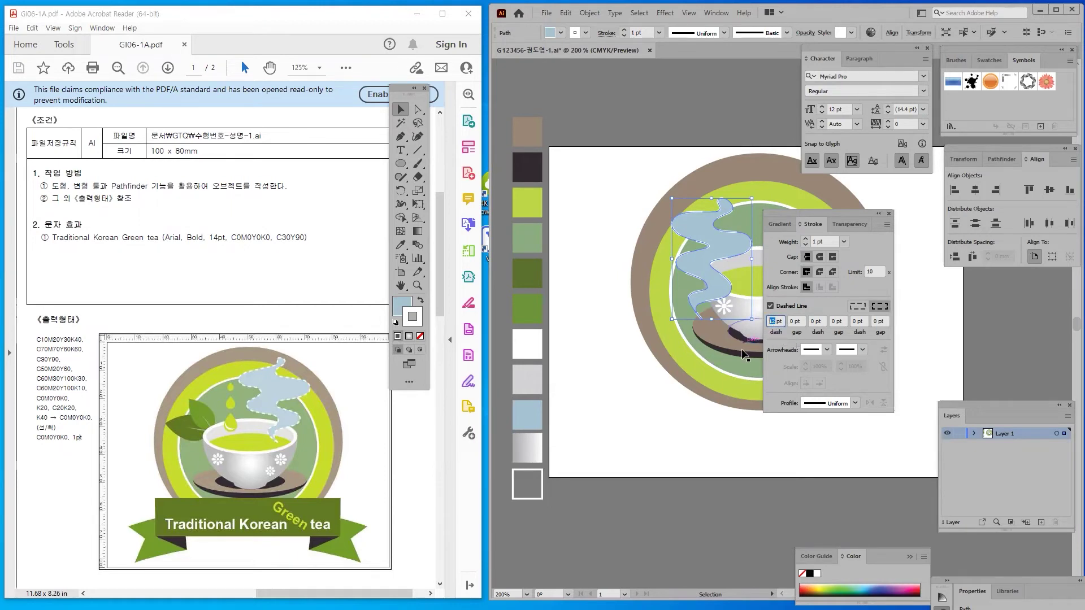
type("4")
key("Return")
left_click(571, 229)
left_click(682, 223)
left_click(636, 334)
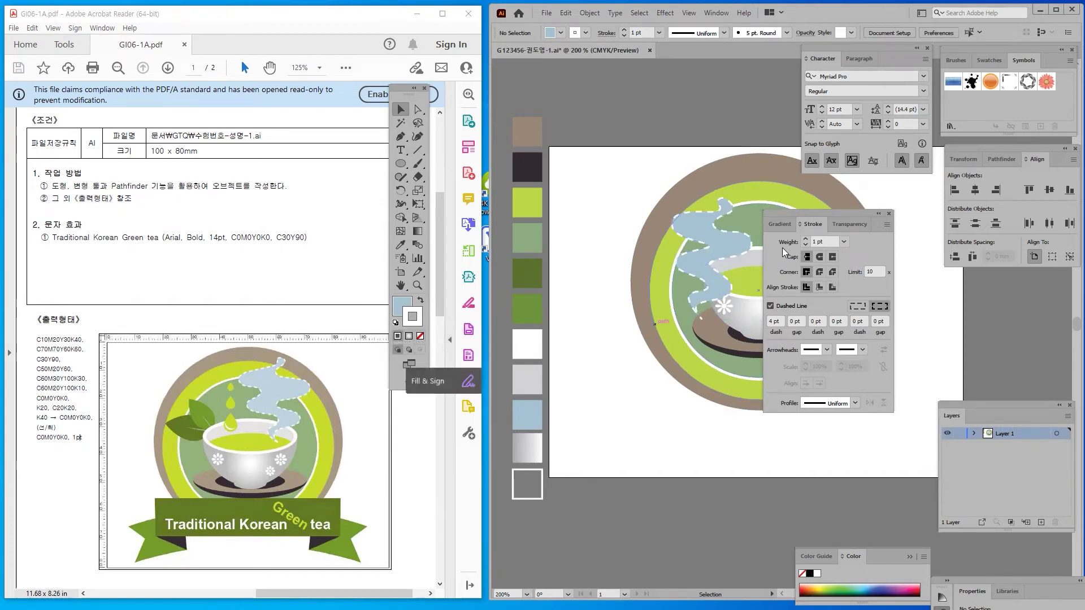
Move the steam up so it rises from the cup's right side
mouse_move(810, 213)
left_mouse_down()
mouse_move(924, 319)
mouse_move(958, 316)
left_mouse_up()
left_click_drag(708, 261, 793, 232)
left_click(679, 526)
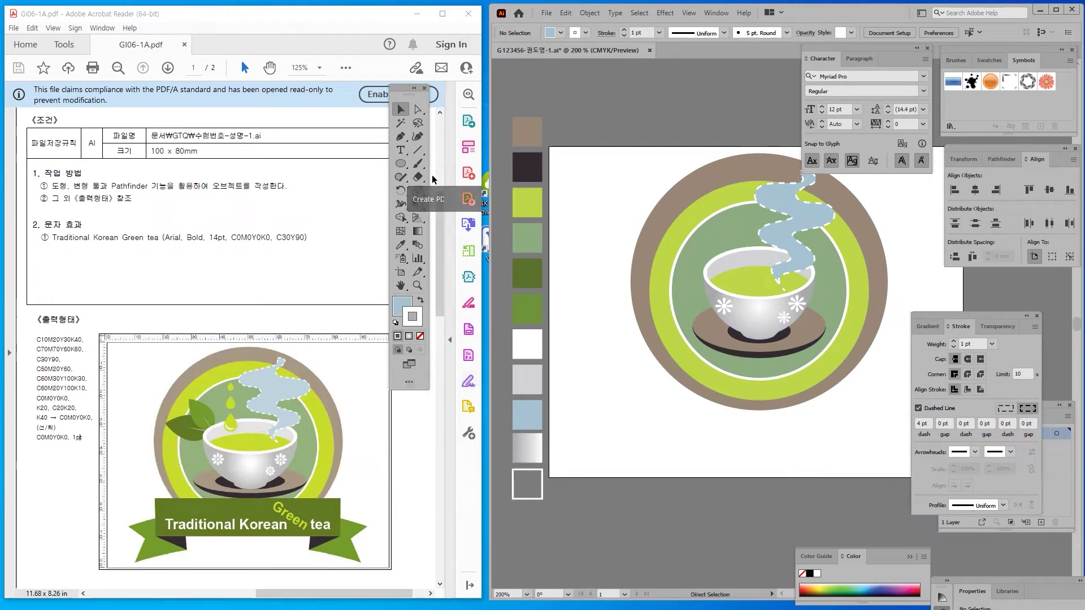
Draw a small circle left of the badge and fill it with the badge's yellow-green
left_click(400, 163)
left_click_drag(579, 174, 620, 228)
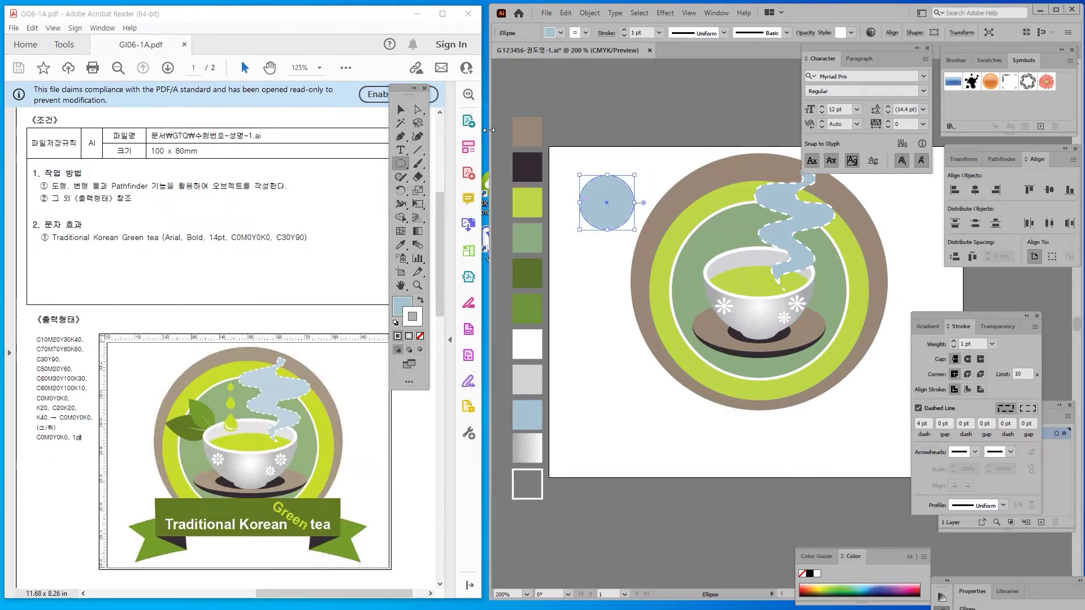
left_click(402, 246)
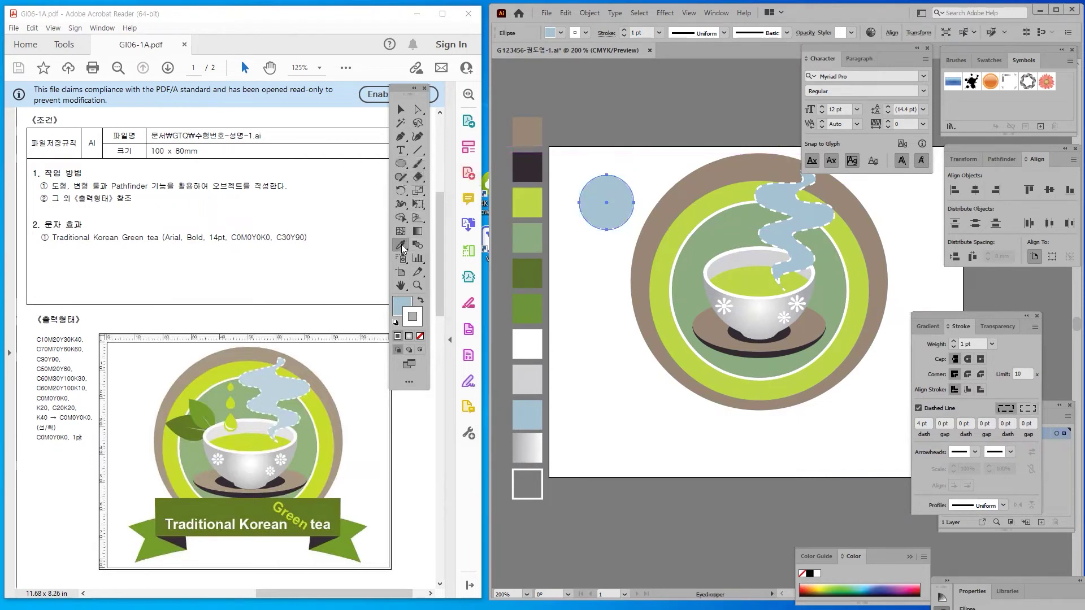
left_click(523, 199)
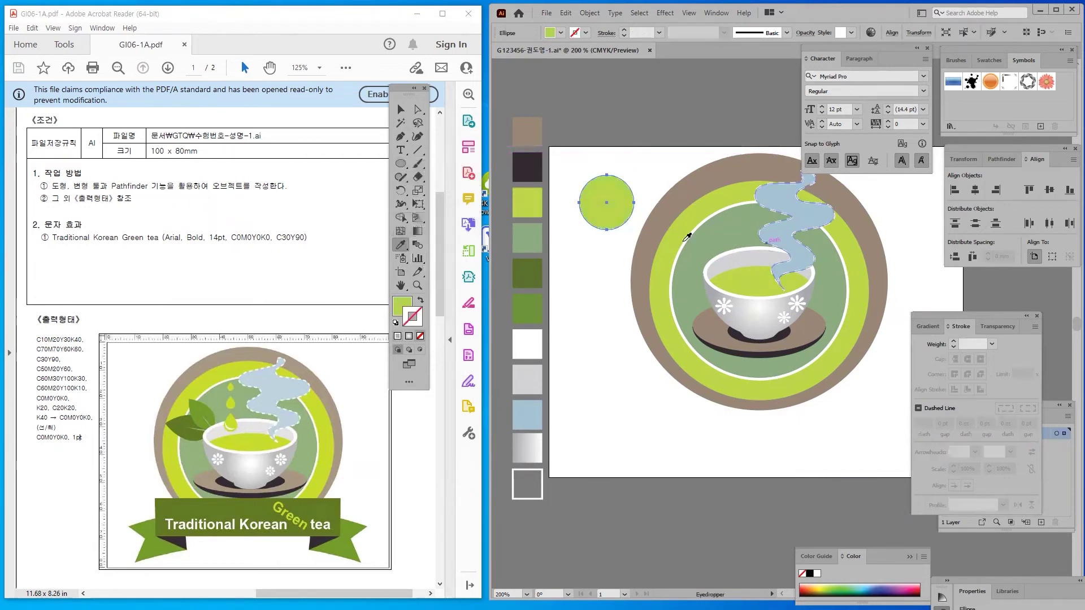
Pull the circle's top anchor up and sharpen it into a pointed teardrop tip
left_click(418, 109)
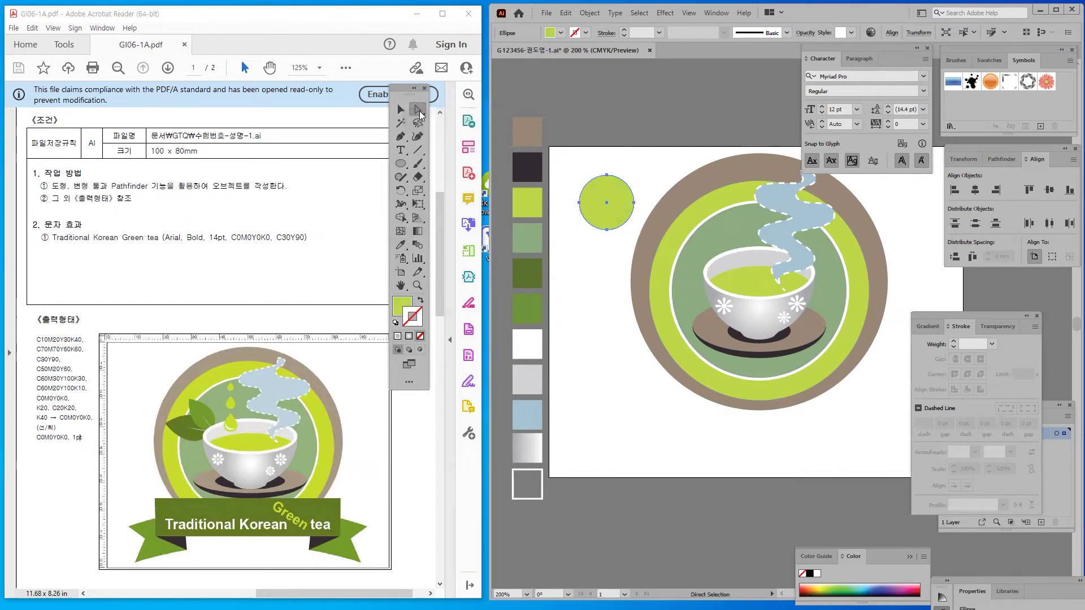
left_click_drag(606, 175, 606, 132)
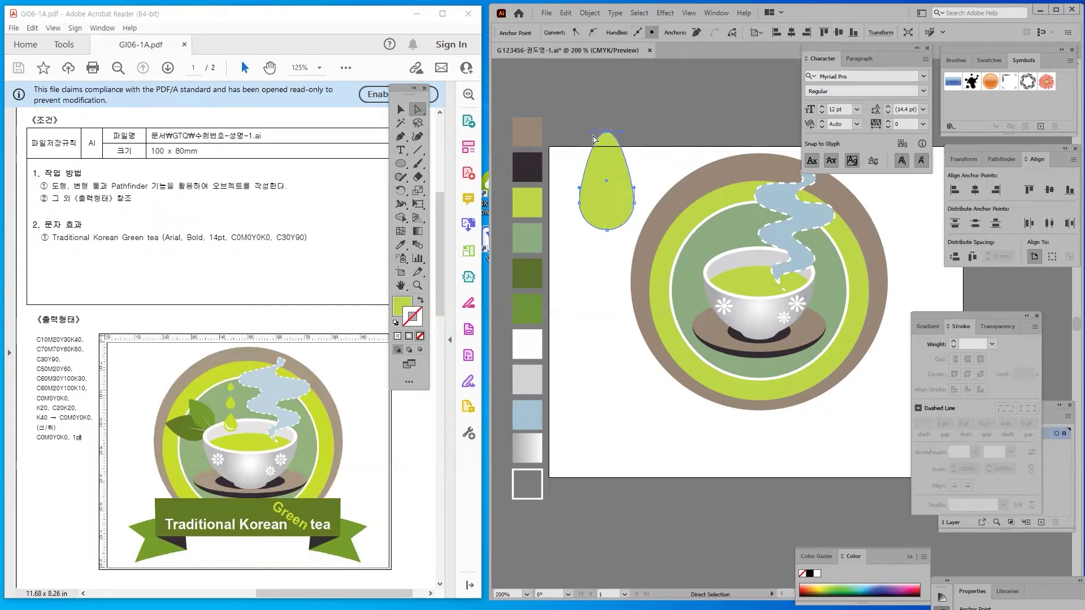
left_click_drag(594, 139, 590, 136)
key("v")
key("a")
key("alt")
key("alt")
left_click_drag(592, 136, 597, 144)
left_click(597, 145, "alt")
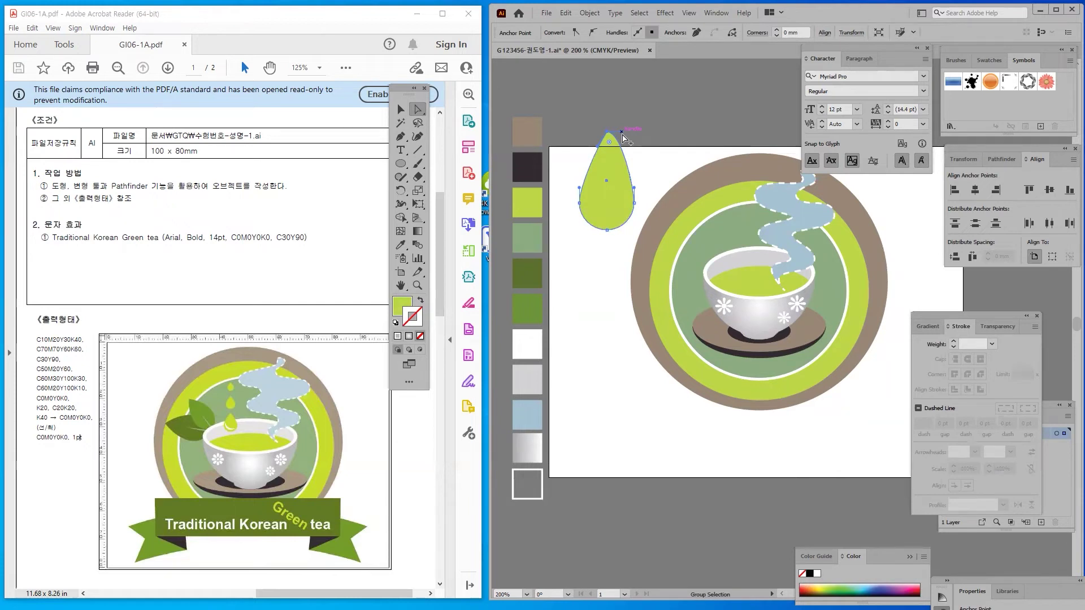
left_click_drag(622, 133, 613, 148)
left_click(597, 145, "alt")
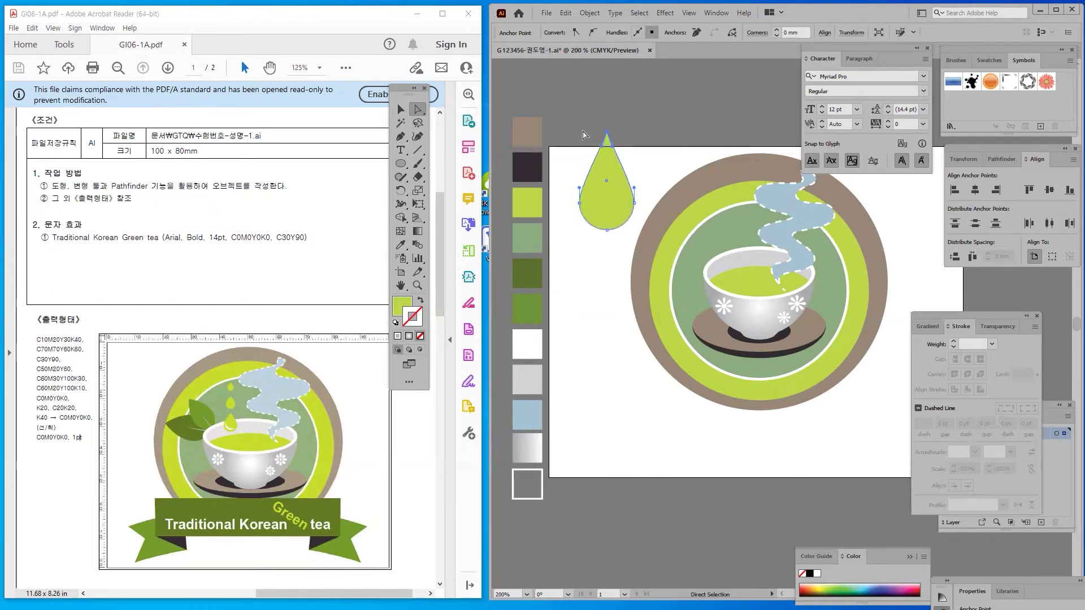
left_click(558, 169)
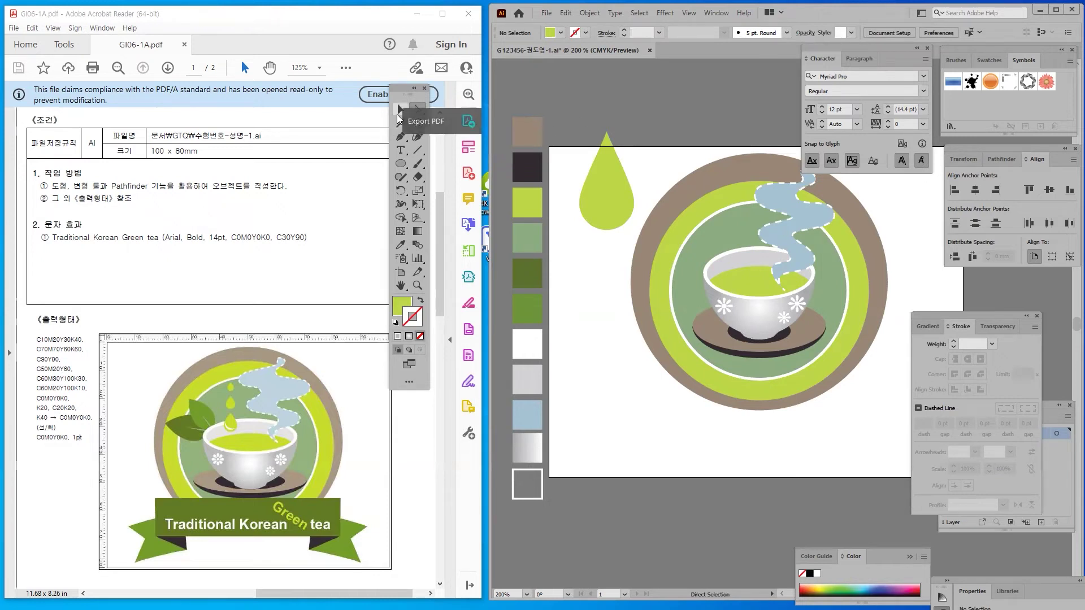
Drag the lime-green drop down and slightly left, beside the badge
left_click(399, 112)
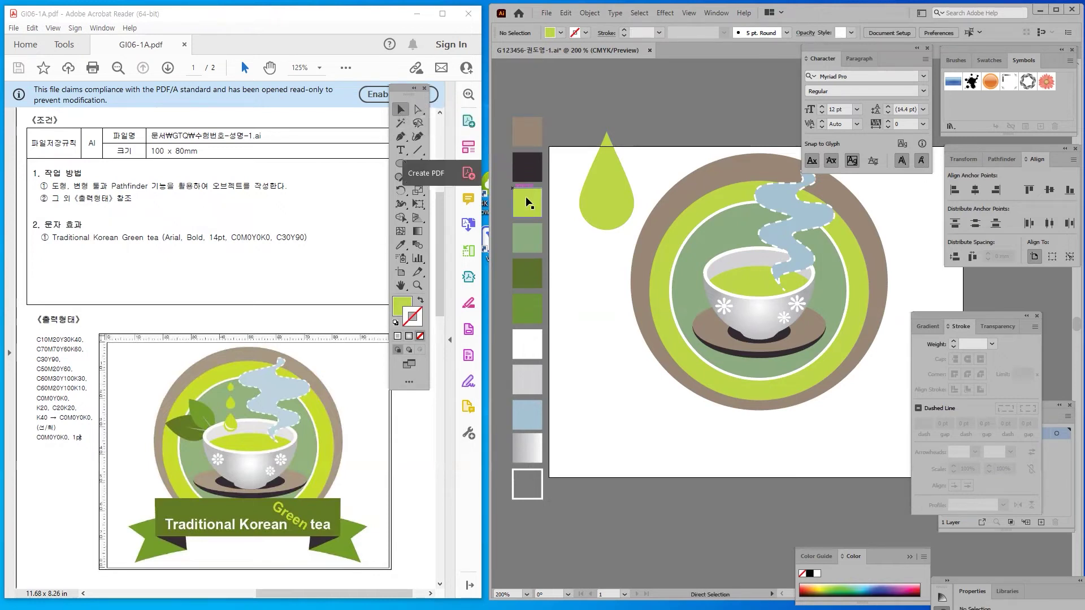
left_click(585, 214)
left_click_drag(586, 215, 576, 249)
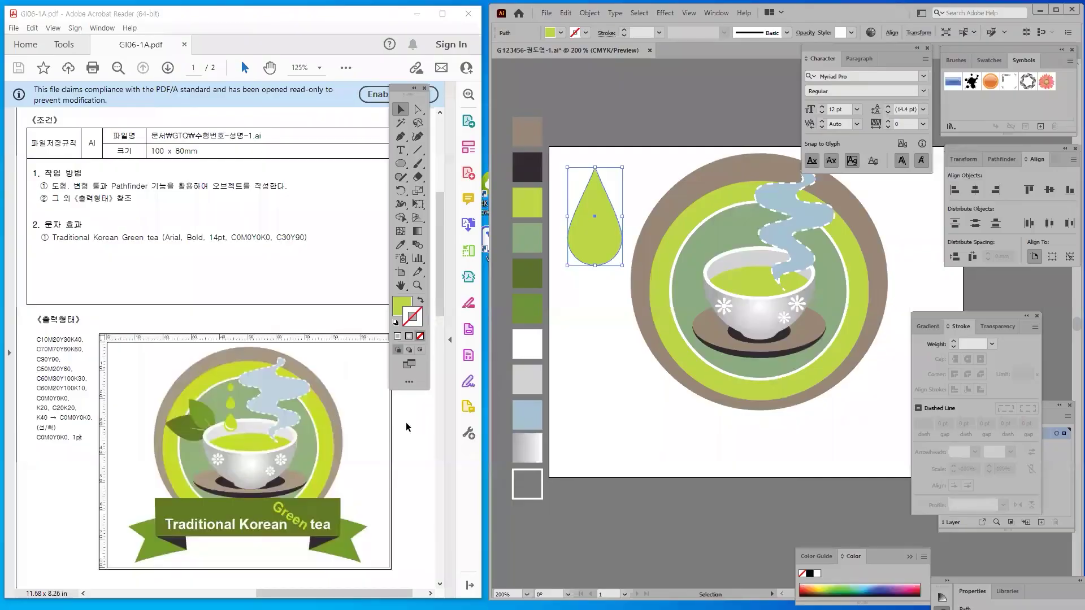
key("a")
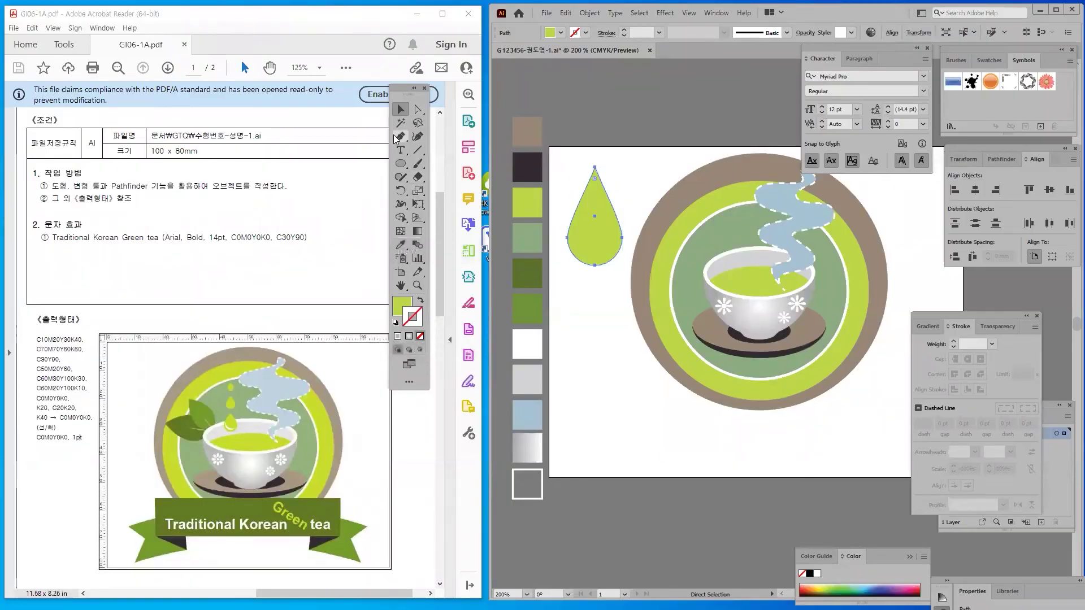
Draw a three-point Pen curve along the drop's lower-left inside edge
left_click(399, 137)
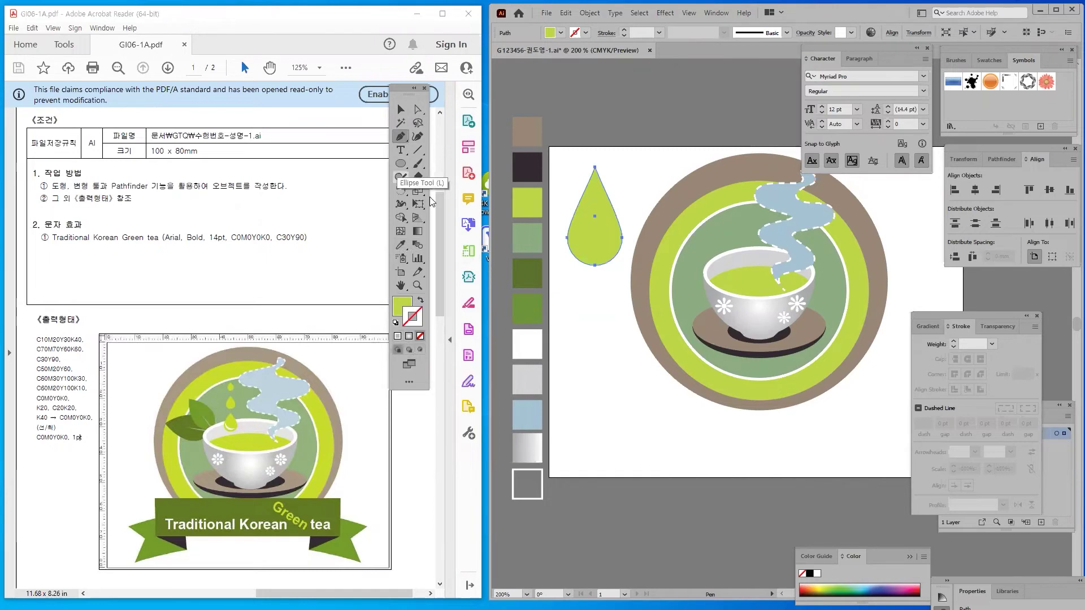
left_click(571, 235)
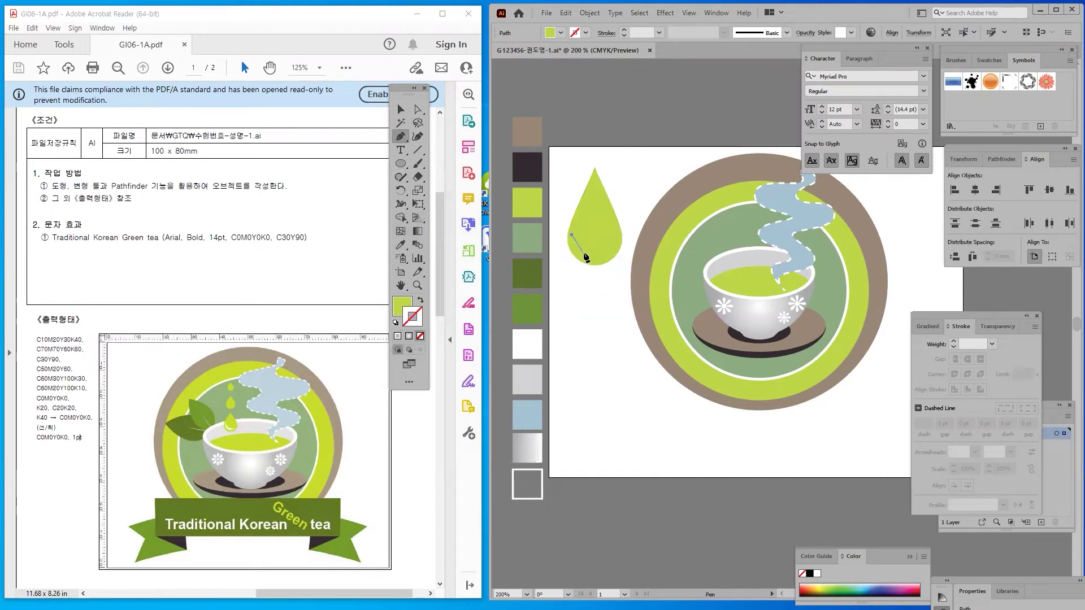
left_click(586, 256)
left_click(599, 258)
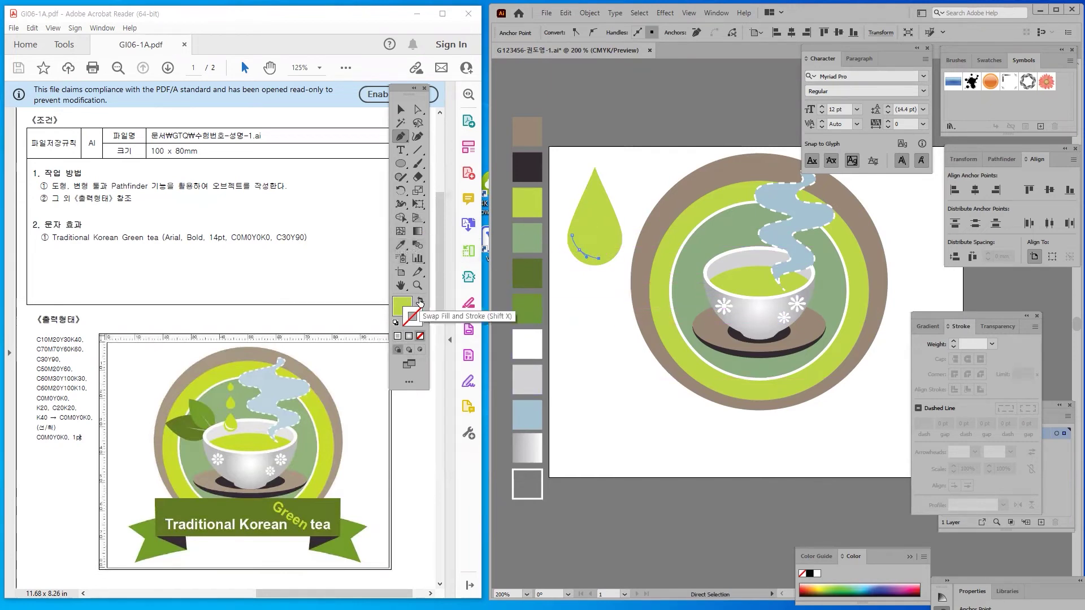
Give the curve no fill and a white outline
left_click(420, 303)
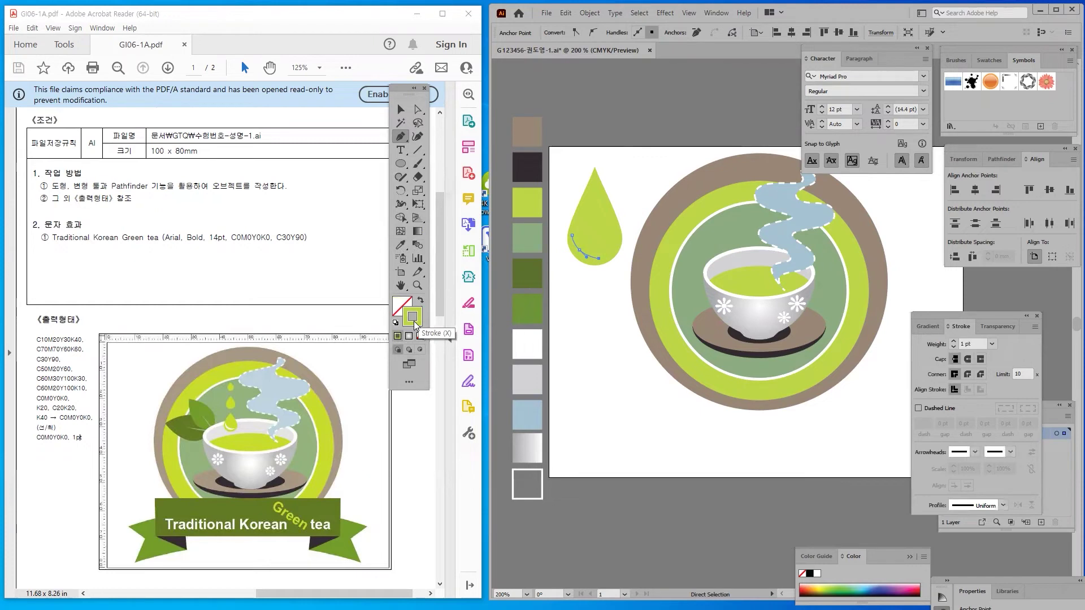
double_click(413, 317)
left_click_drag(581, 259, 498, 227)
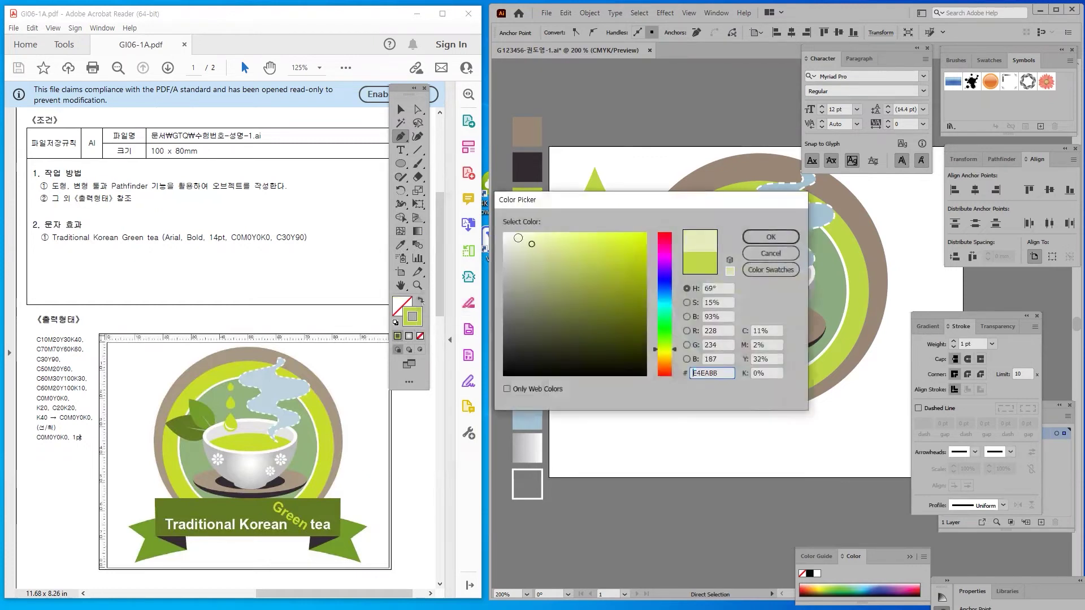
left_click(771, 237)
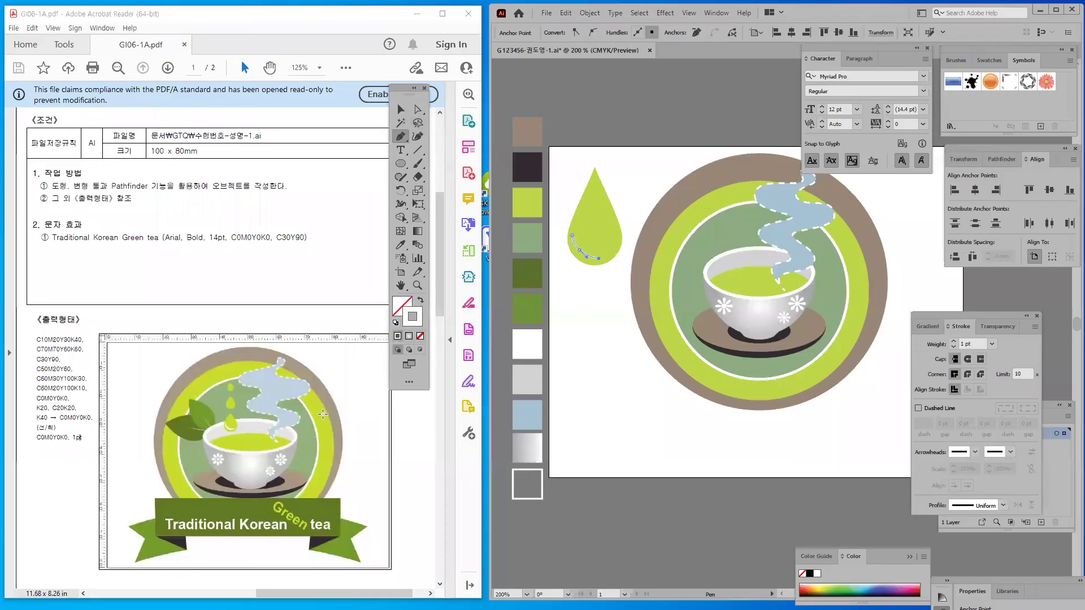
left_click(401, 109)
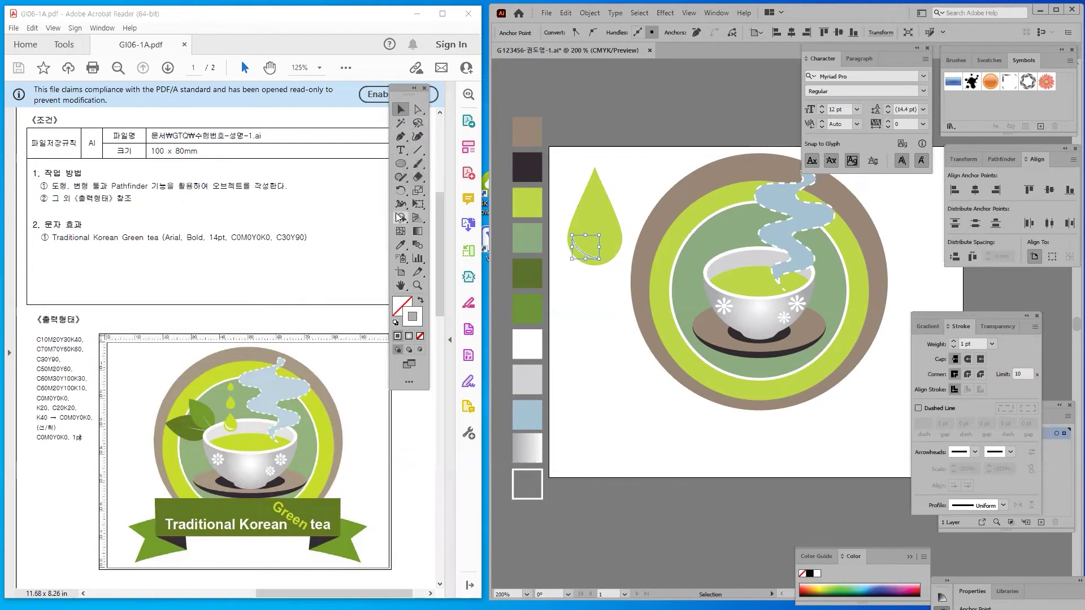
Widen the white highlight's middle with the Width tool into a tapered 4.404 pt stroke
left_click_drag(403, 209, 442, 206)
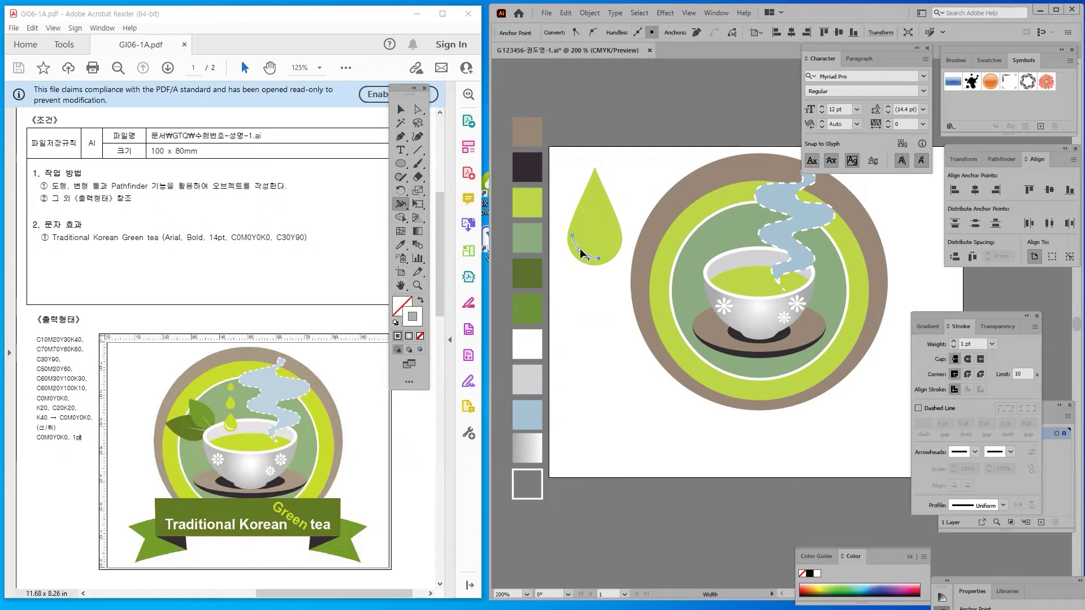
left_click_drag(581, 246, 575, 283)
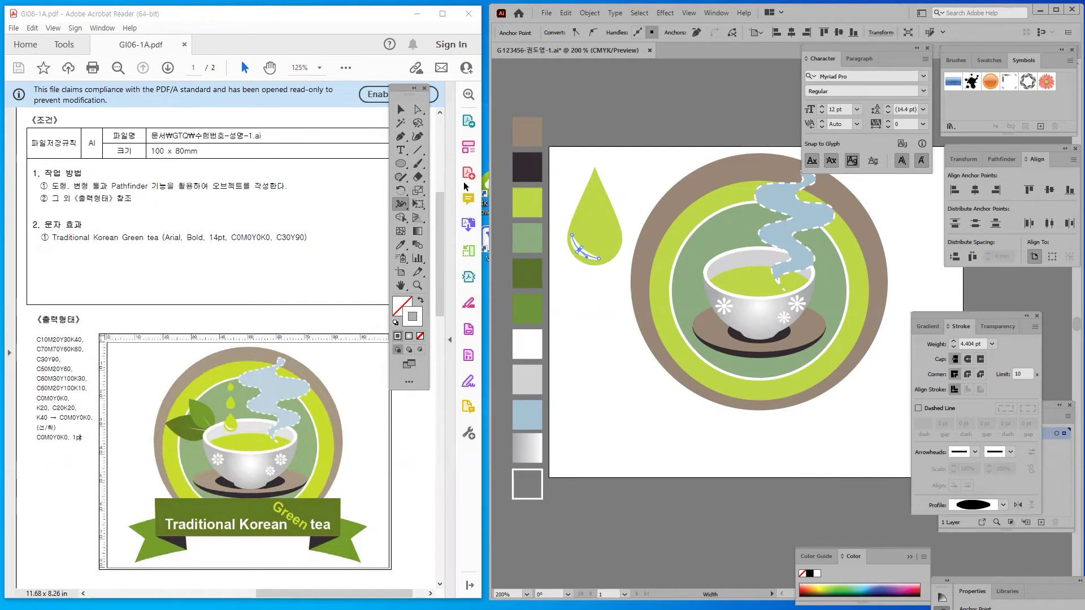
left_click(401, 109)
left_click(585, 293)
left_click(587, 257)
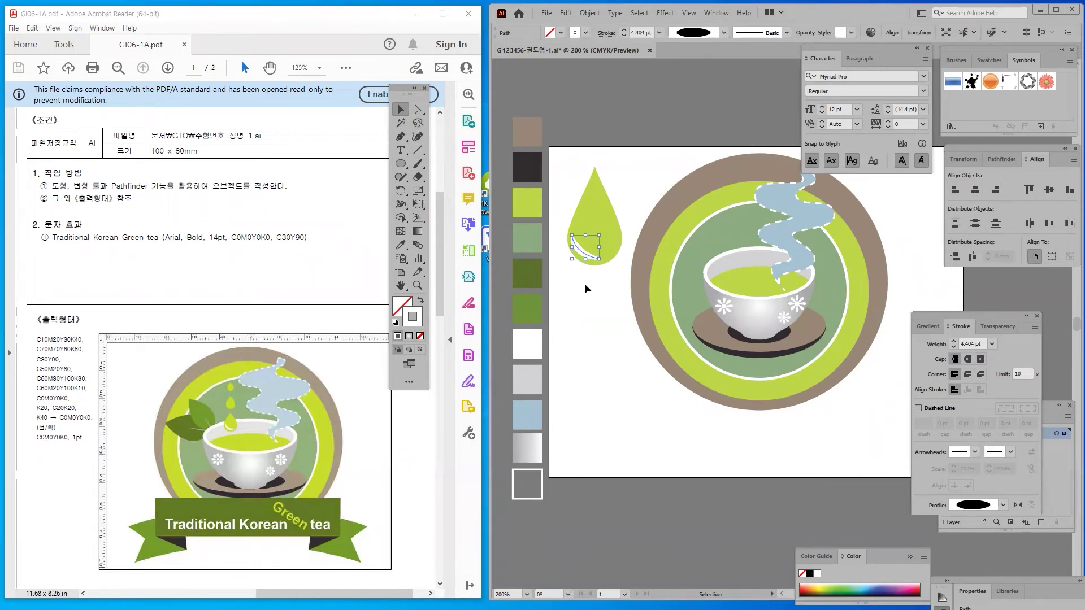
left_click(588, 269)
left_click(587, 254)
left_click(600, 337)
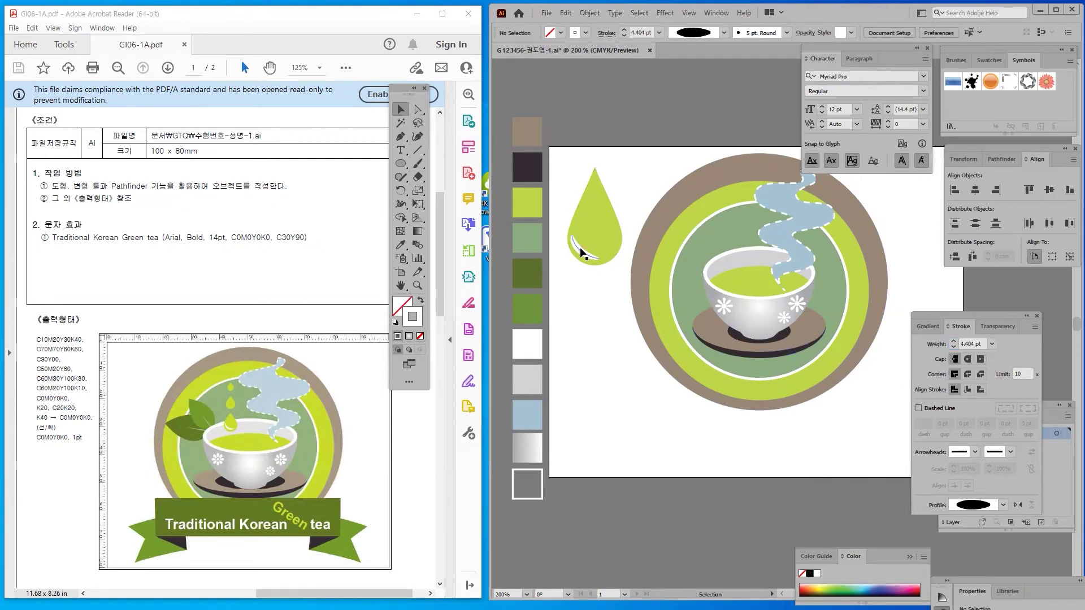
left_click(585, 255)
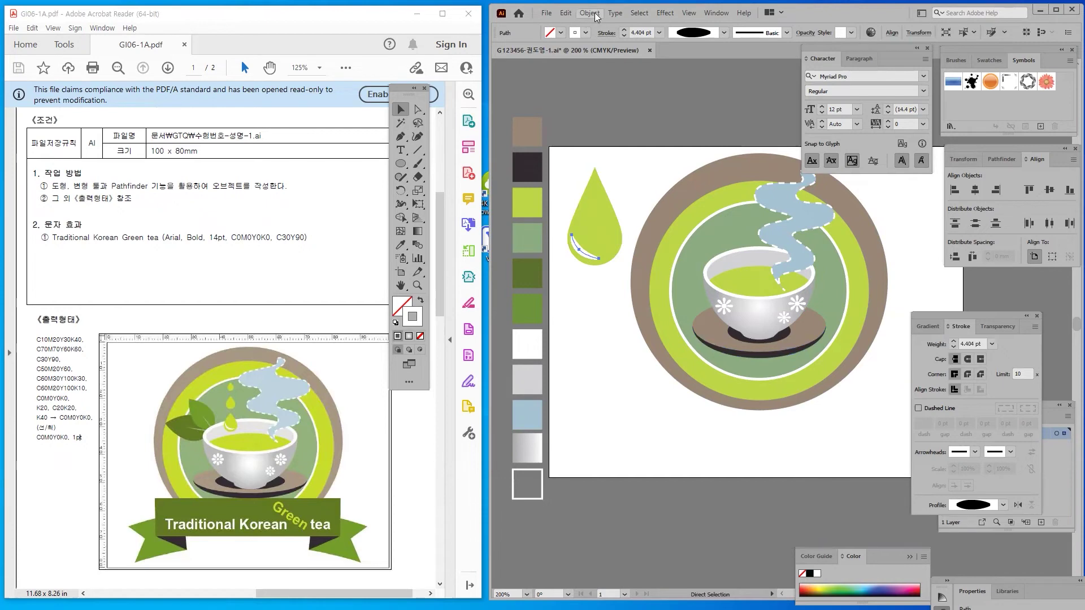
Outline the highlight stroke into a filled shape and scale the whole drop much smaller
left_click(589, 13)
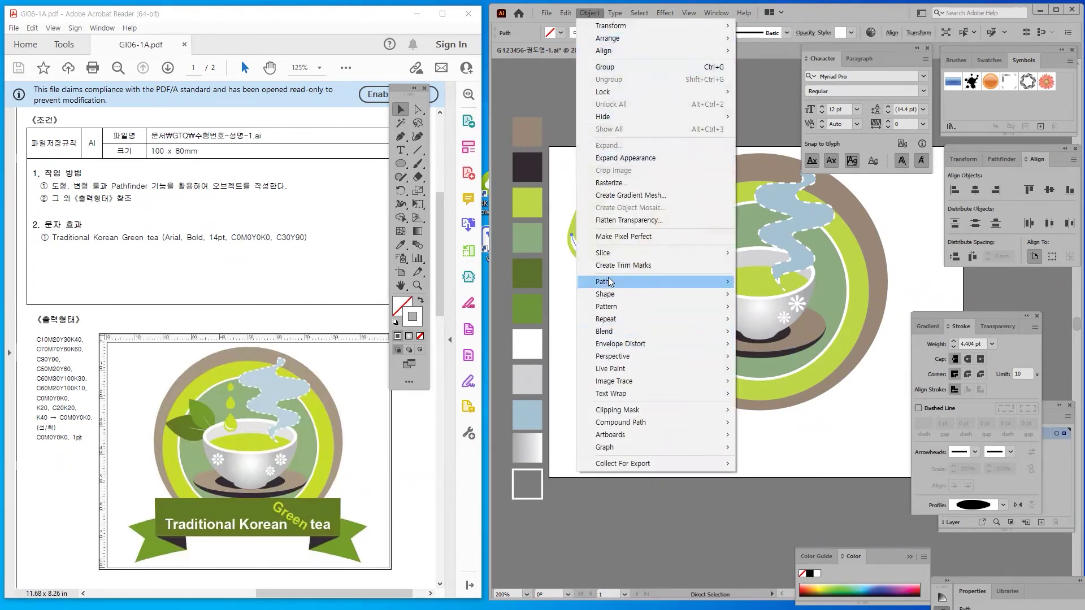
mouse_move(609, 281)
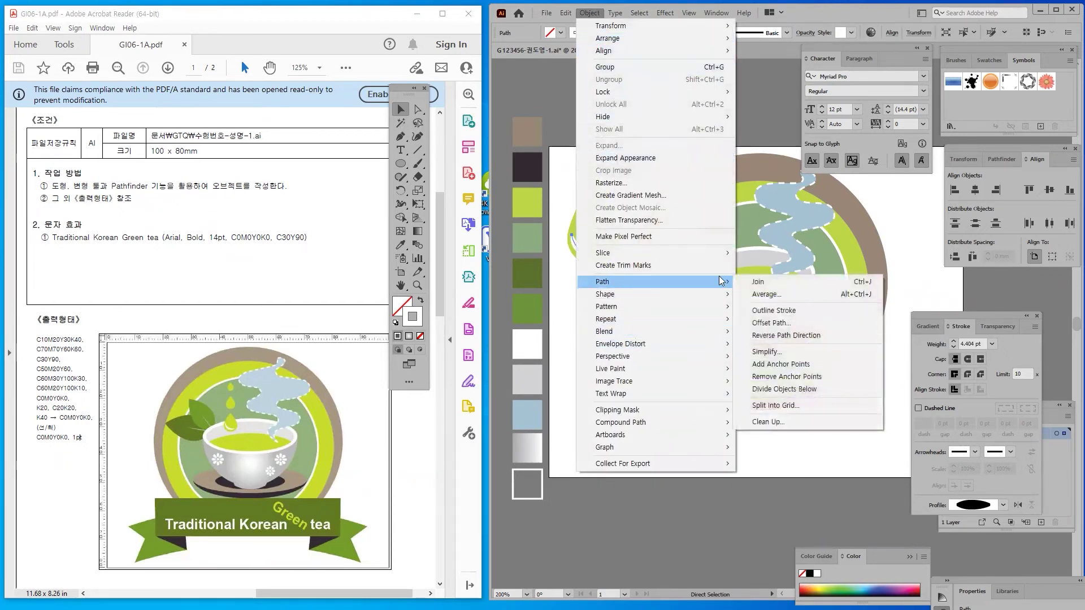
left_click(767, 311)
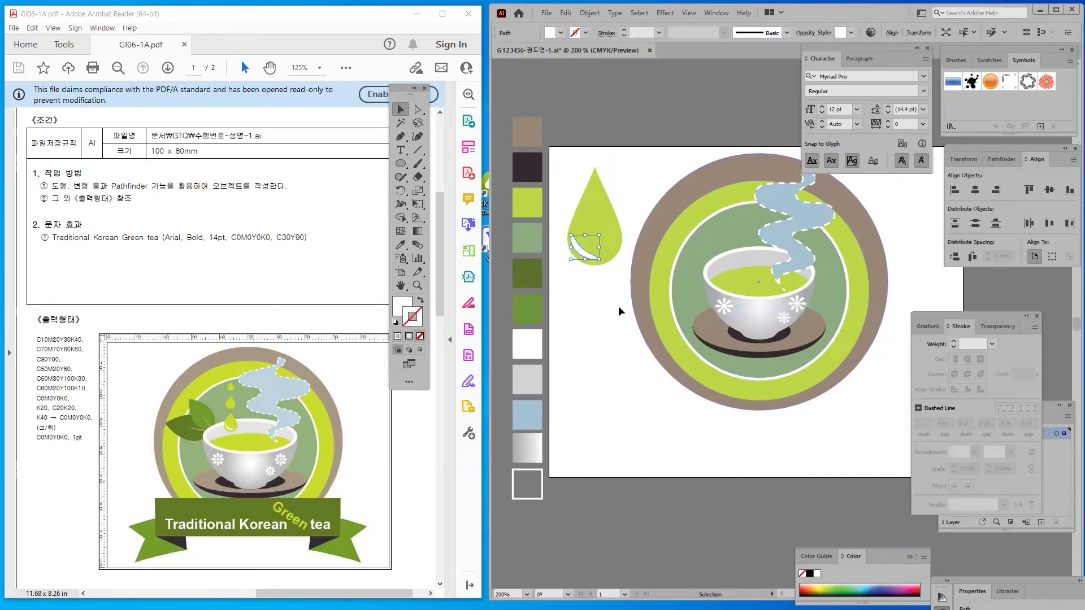
left_click(594, 259)
left_click_drag(567, 168, 599, 215)
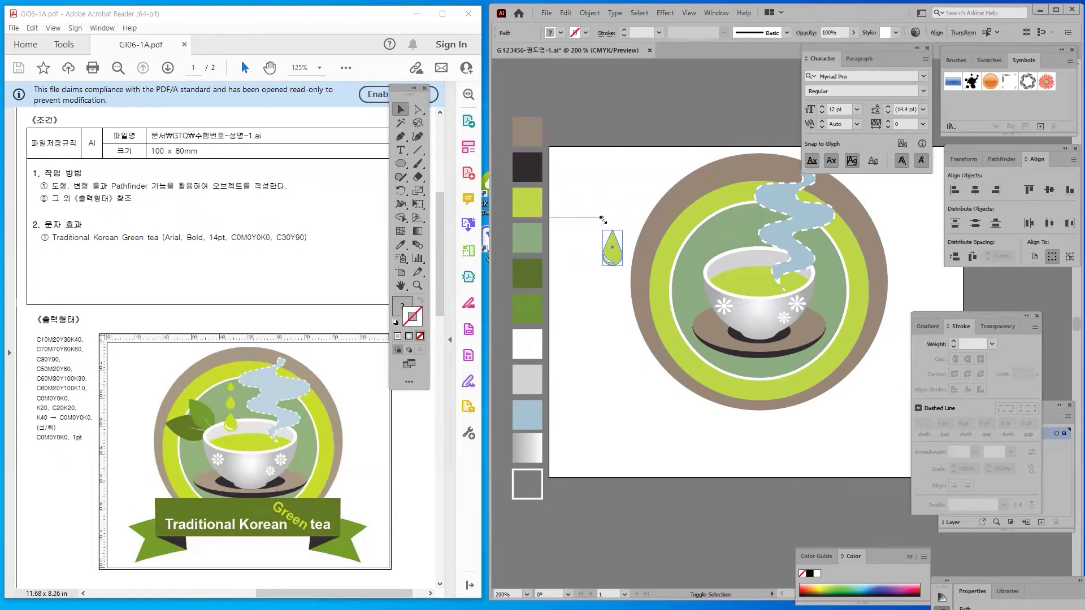
Move the small drop above the cup and place a copy higher up
left_click(593, 182)
left_click(612, 264)
left_click_drag(612, 265, 734, 253)
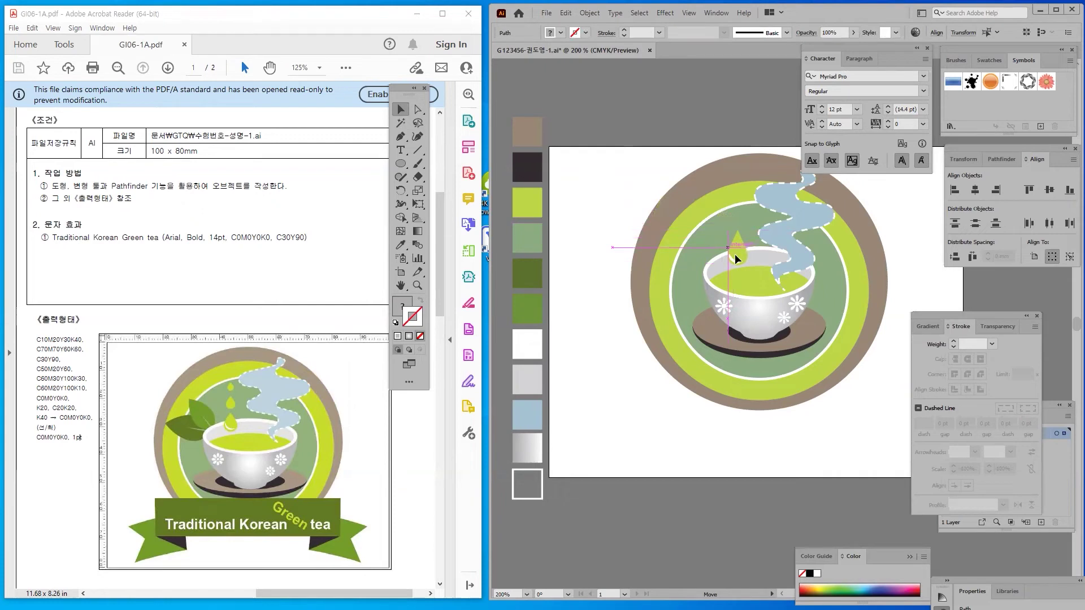
left_click(637, 177)
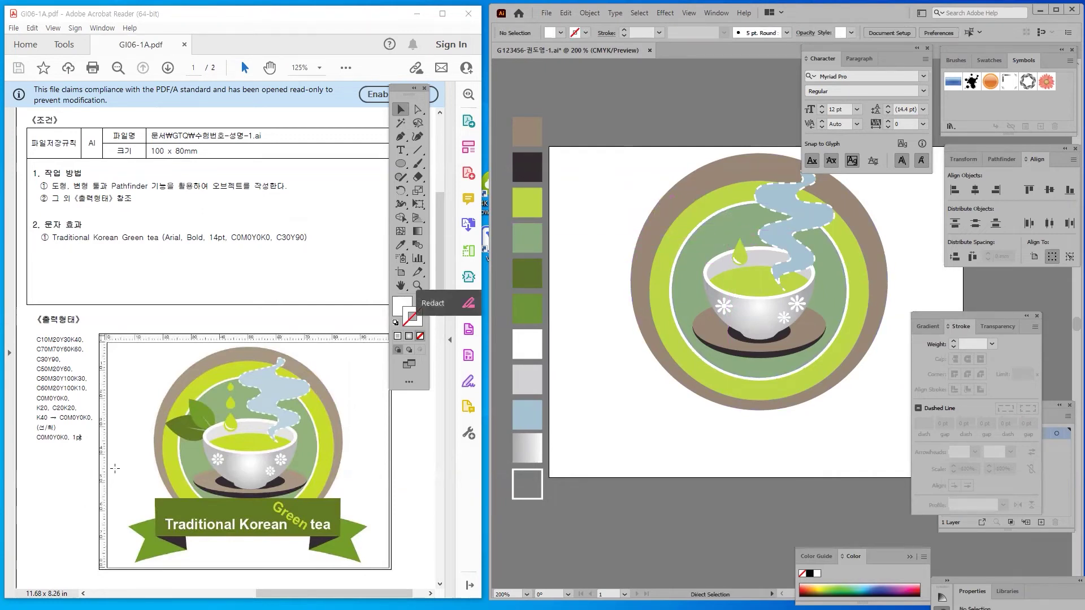
left_click(744, 253)
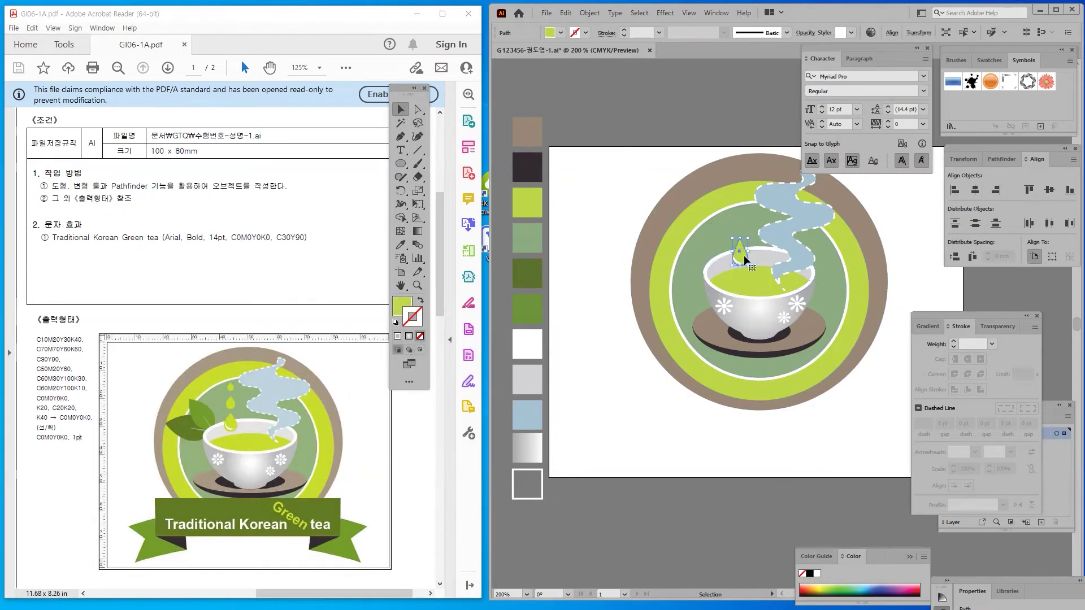
left_click_drag(744, 259, 728, 182)
Slightly shrink the lower drop above the cup
left_click(673, 179)
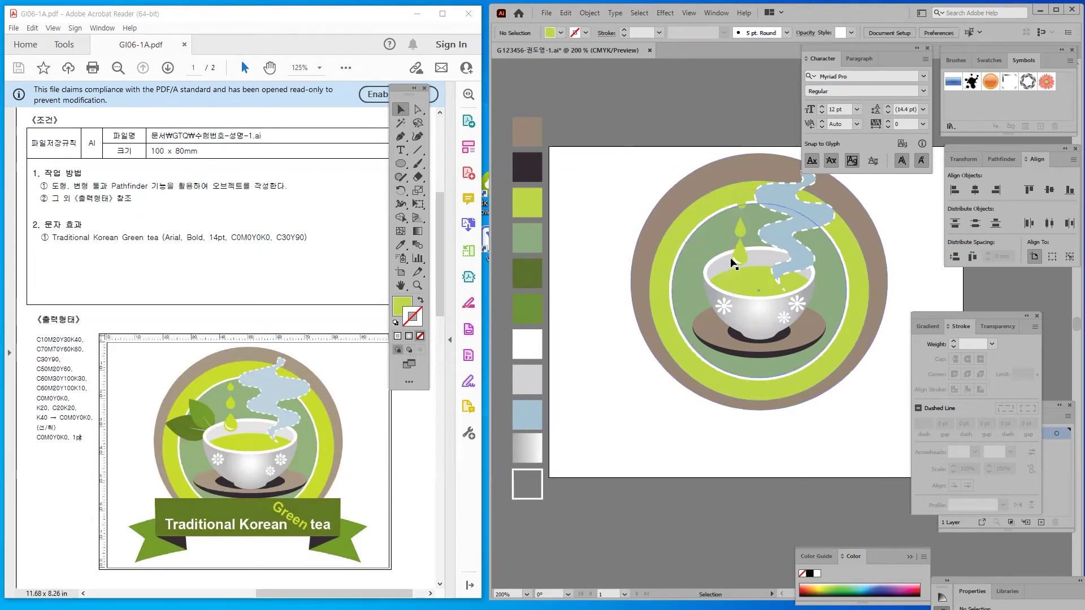
left_click(736, 259)
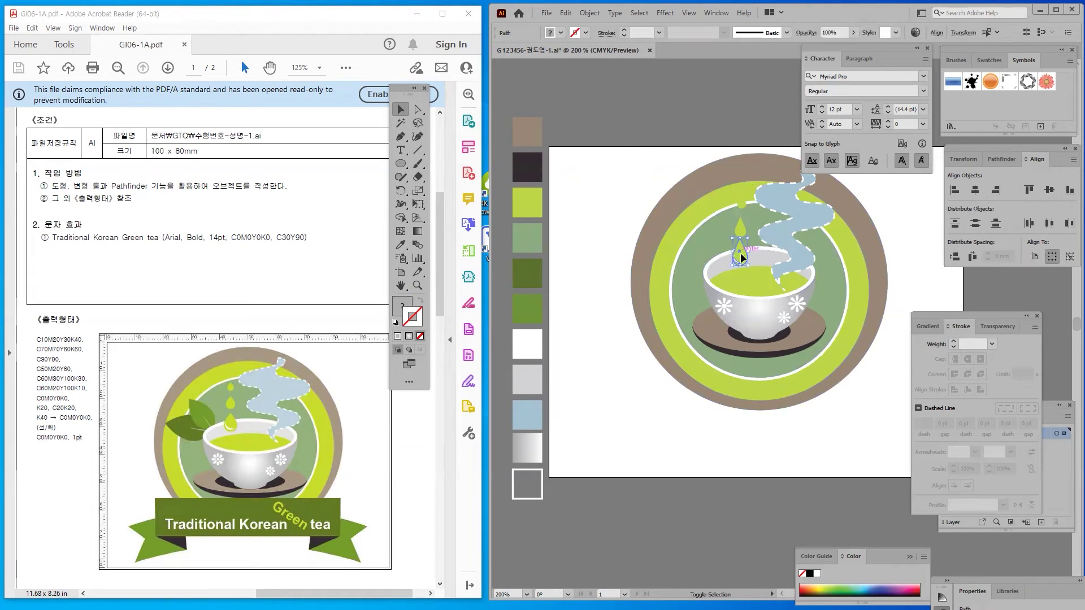
left_click_drag(732, 240, 735, 242)
Raise the middle drop up near the upper drop above the cup
left_click(571, 226)
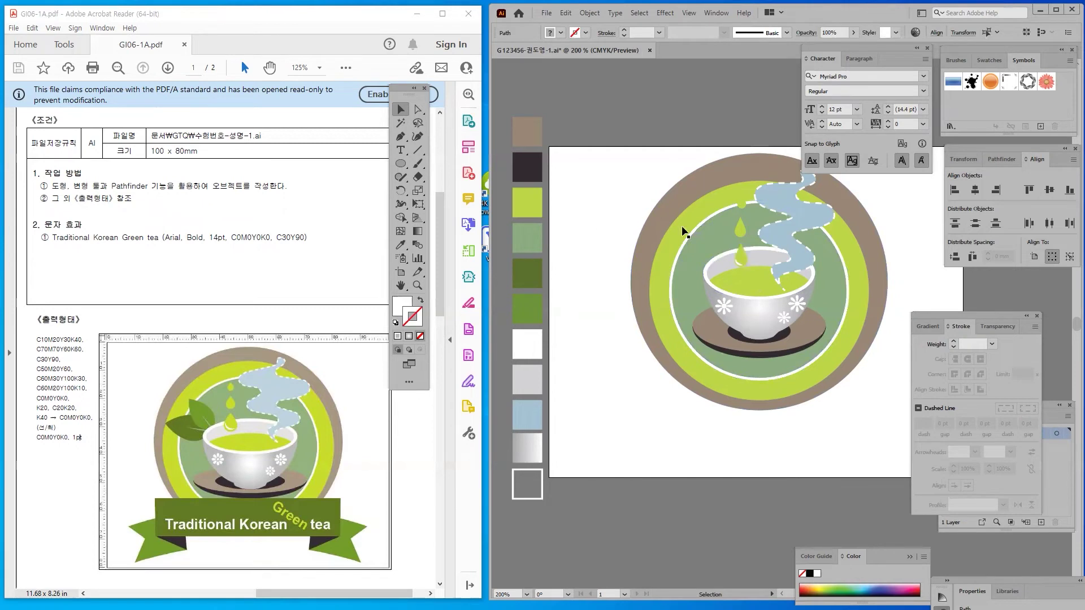
left_click(739, 228)
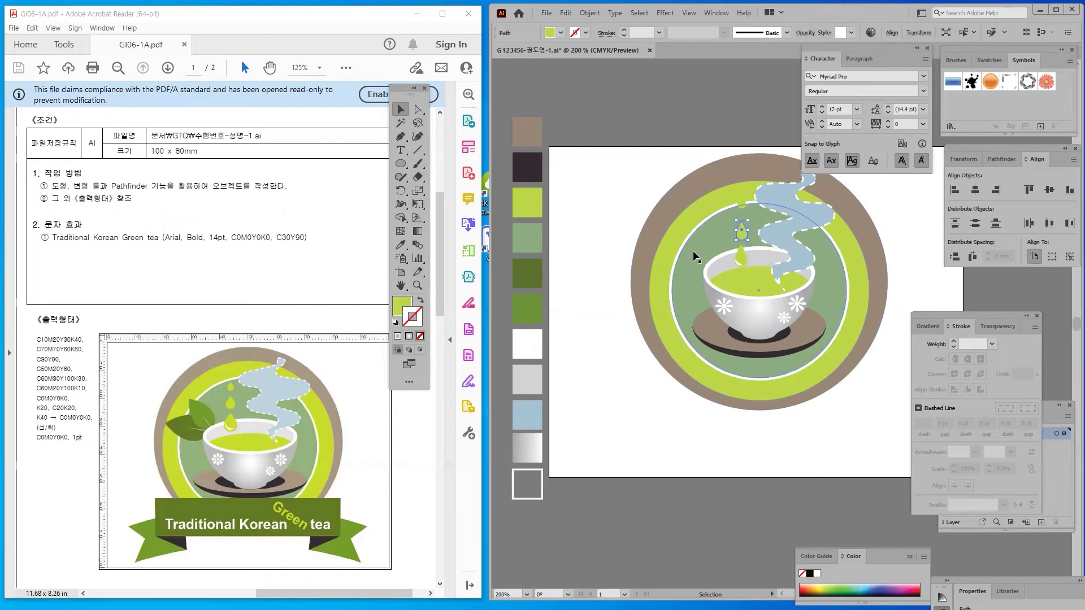
left_click_drag(739, 232, 738, 213)
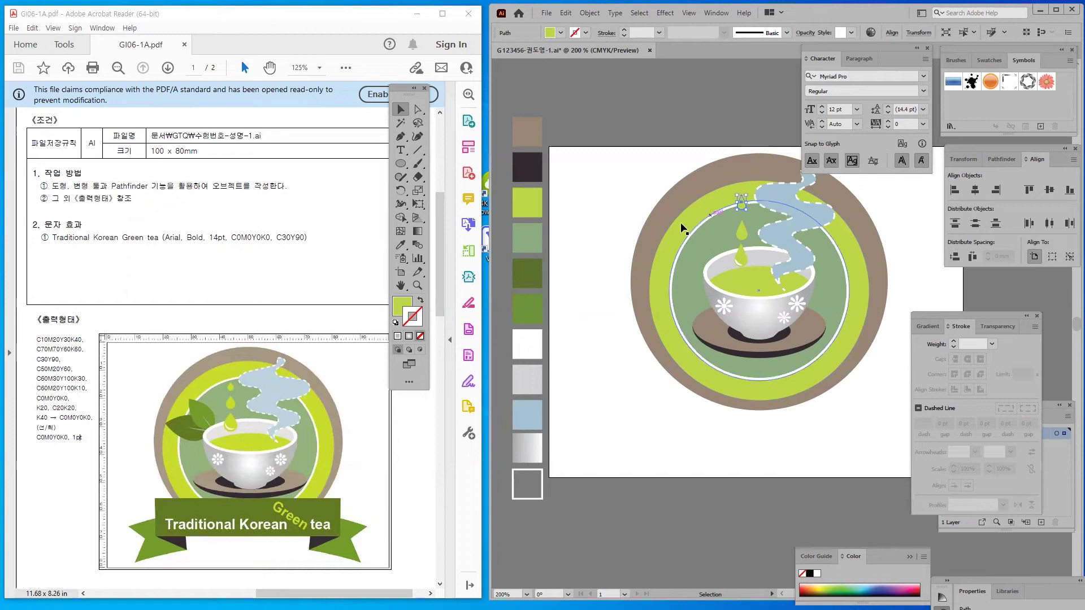
left_click_drag(738, 235, 741, 216)
left_click(631, 196)
key("a")
key("v")
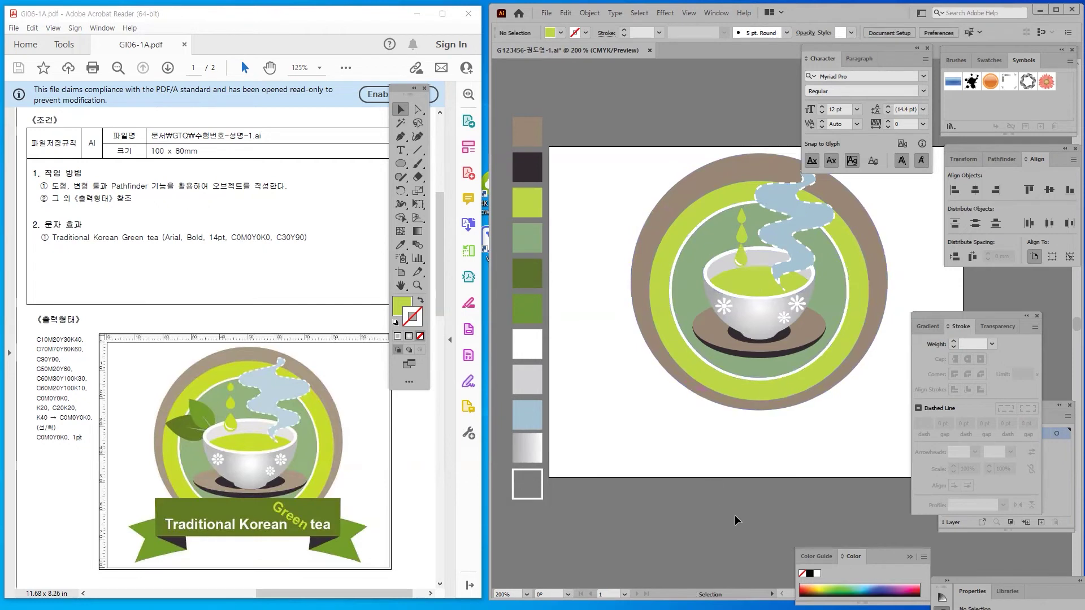
key("a")
key("v")
left_click(401, 163)
Draw a lime-green circle at the artboard's upper left
left_click_drag(564, 160, 635, 230)
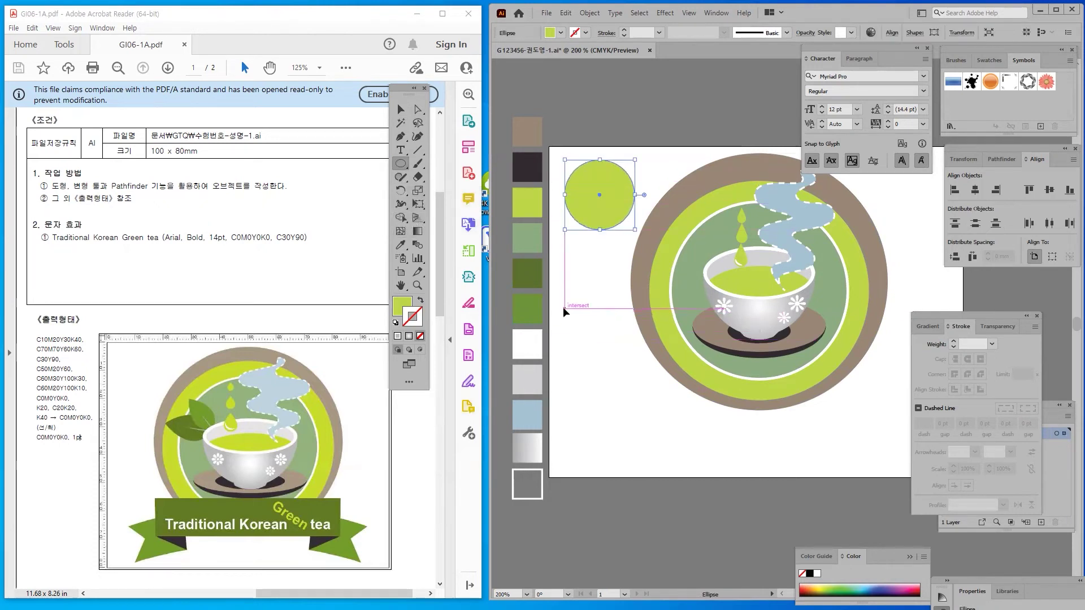
left_click(418, 110)
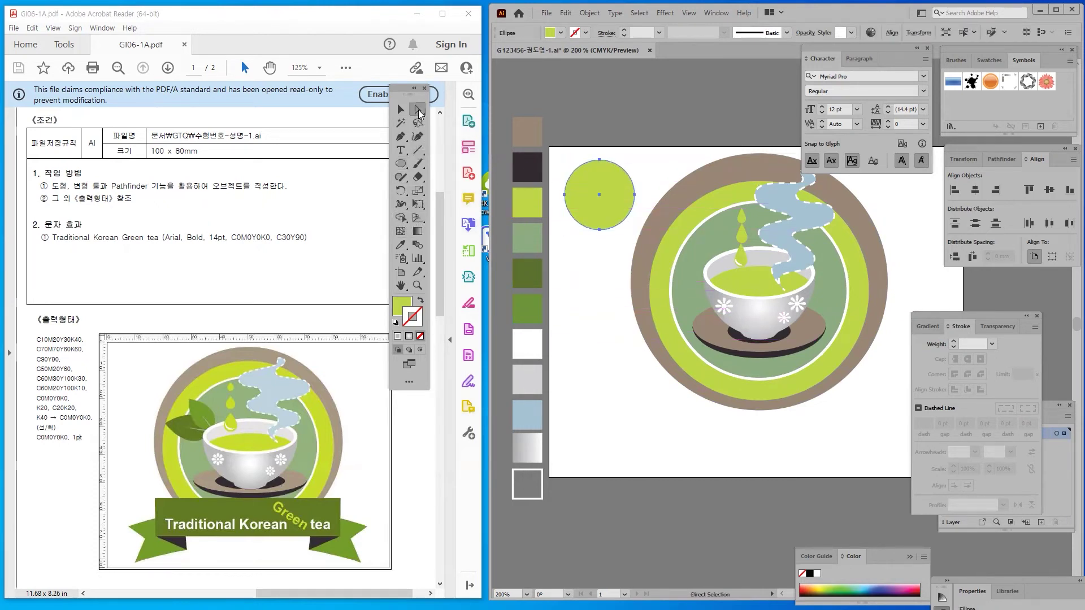
left_click(600, 161)
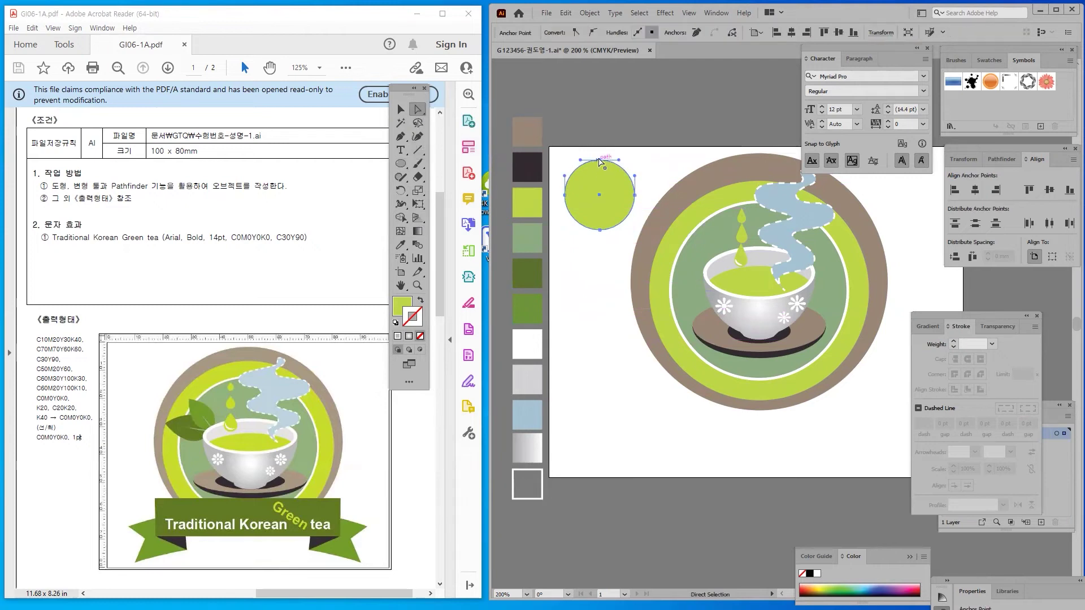
left_click_drag(600, 161, 600, 163)
key("ctrl")
Convert the circle's top and bottom anchors into sharp points, forming a lemon shape
left_click(401, 136)
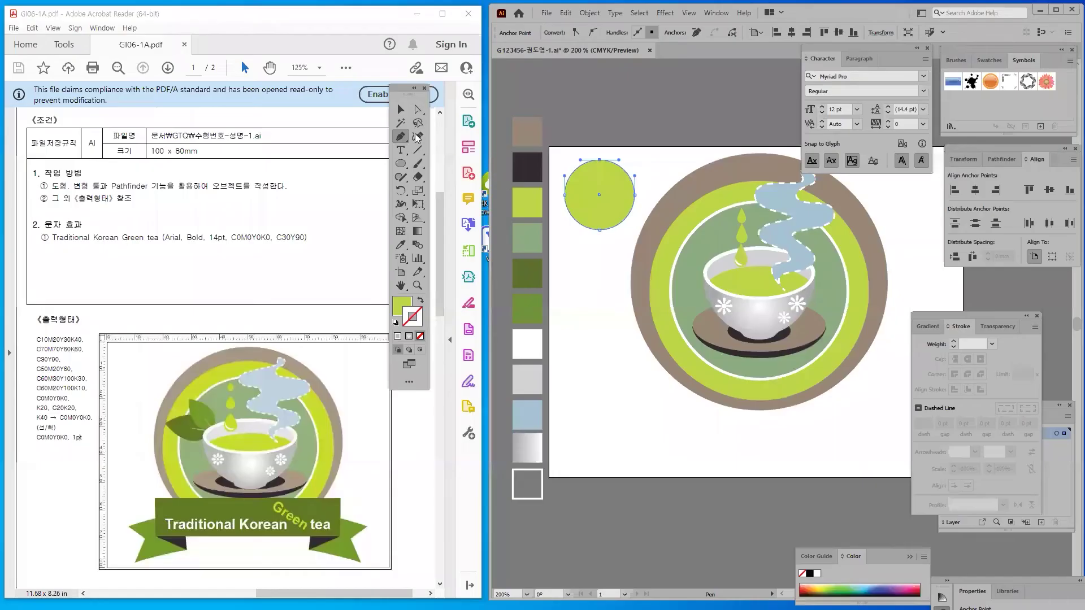
left_click(425, 175)
left_click(599, 161)
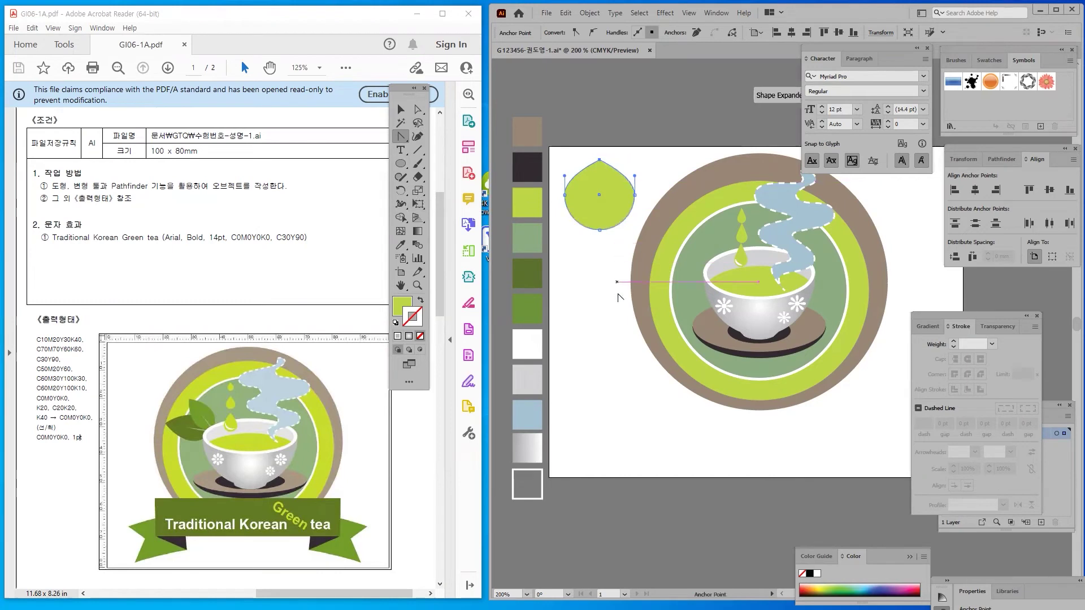
left_click(599, 230)
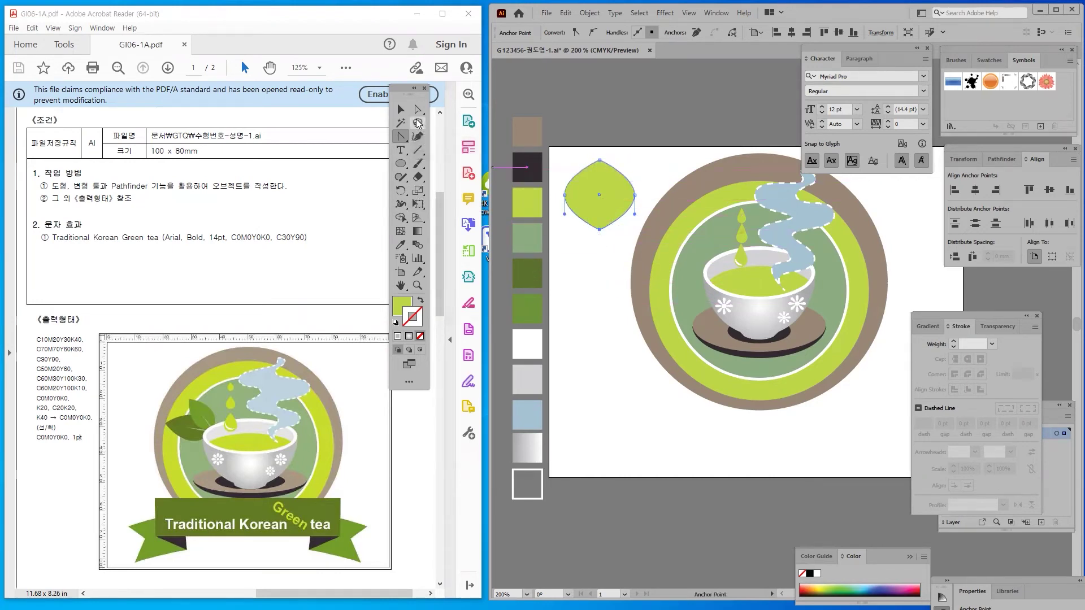
left_click(402, 112)
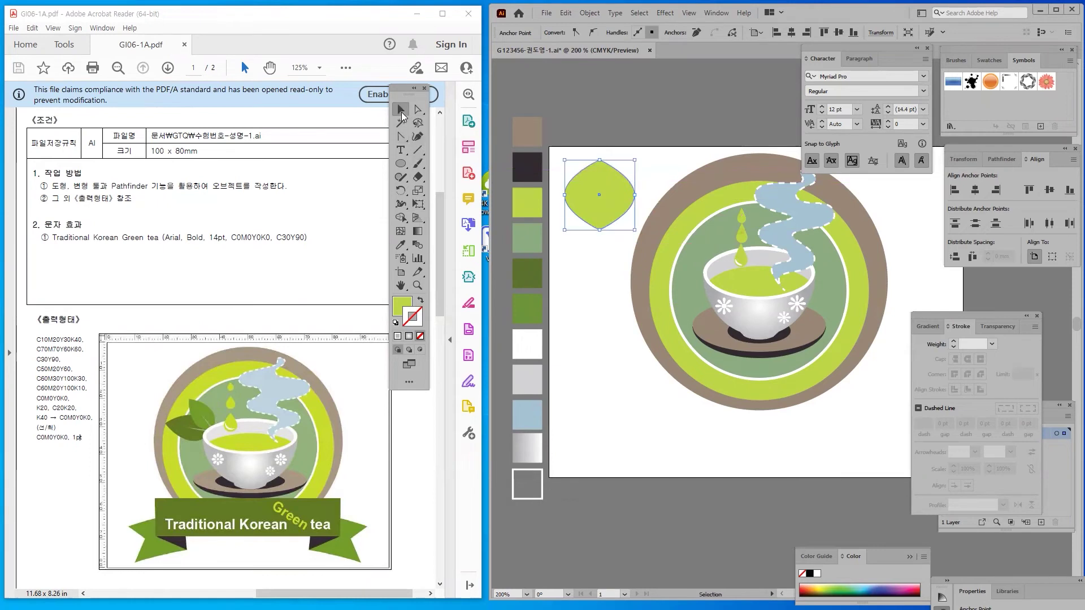
left_click(597, 128)
left_click(628, 215)
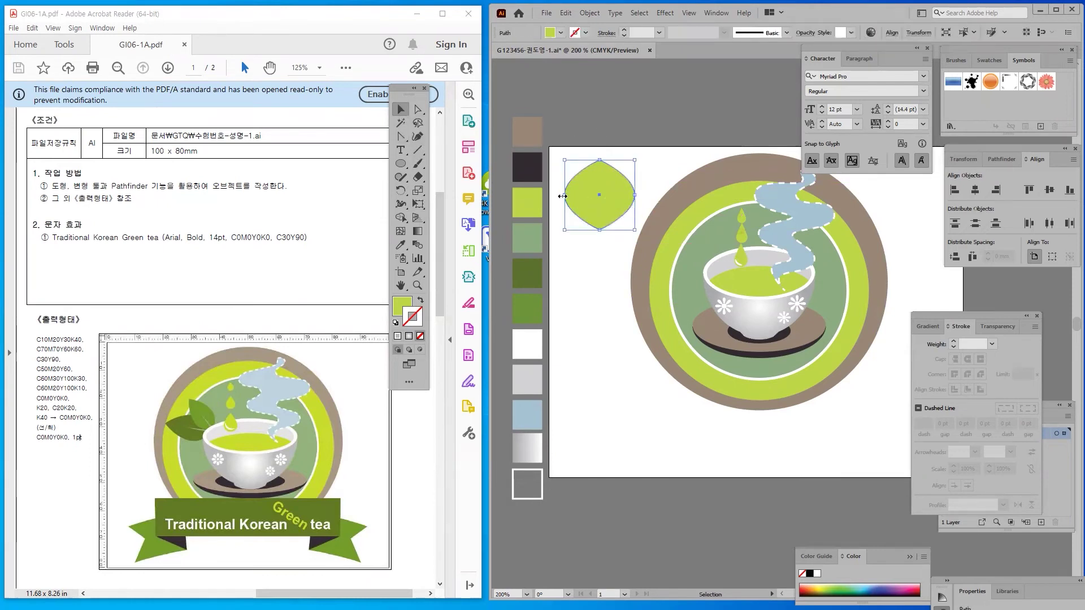
Narrow the pointed shape into a slim leaf and shift it slightly left and down
left_click_drag(564, 196, 603, 199)
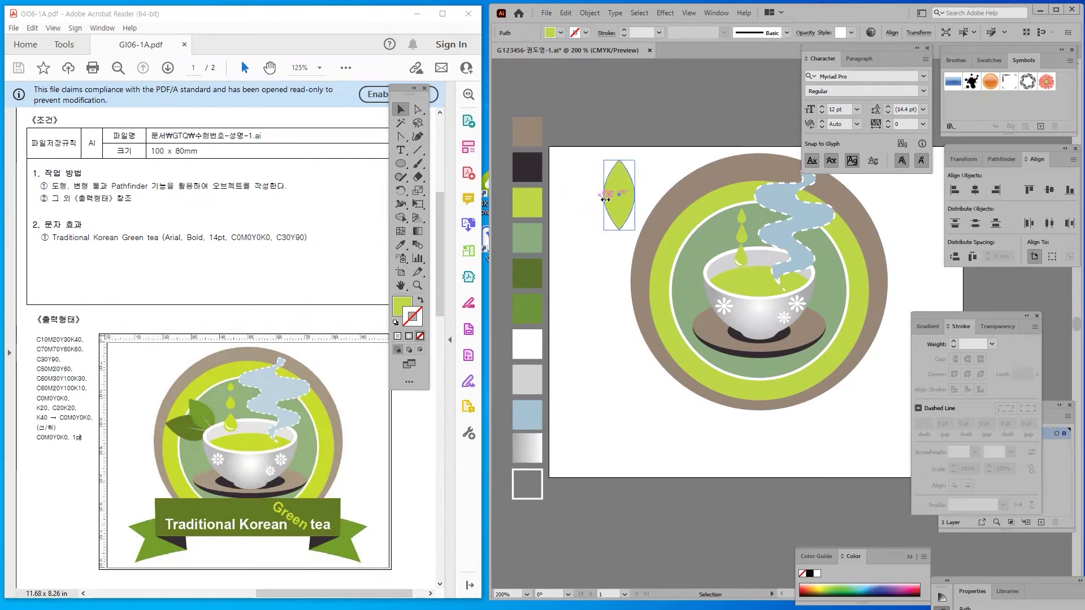
left_click(582, 221)
left_click_drag(624, 198, 599, 229)
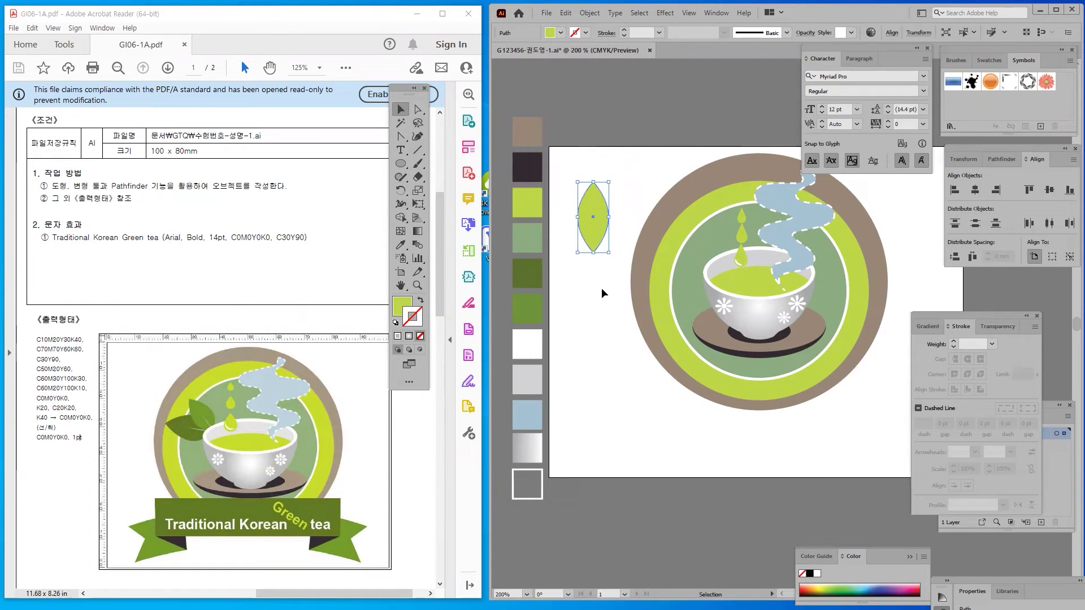
left_click(602, 289)
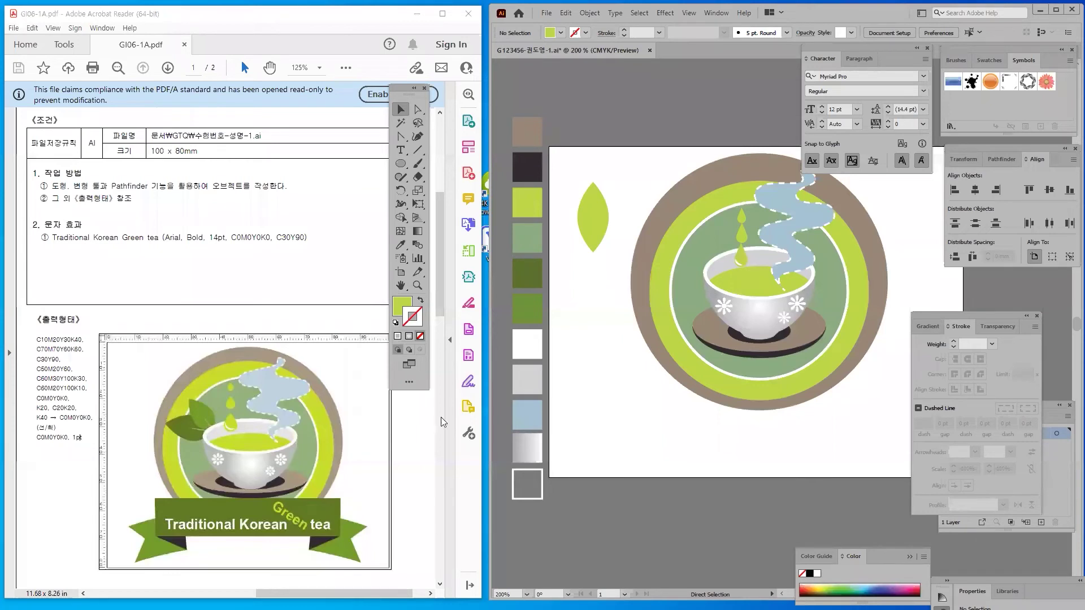
Nudge the leaf's two side anchors downward so it widens toward the bottom
left_click(419, 111)
left_click(595, 251)
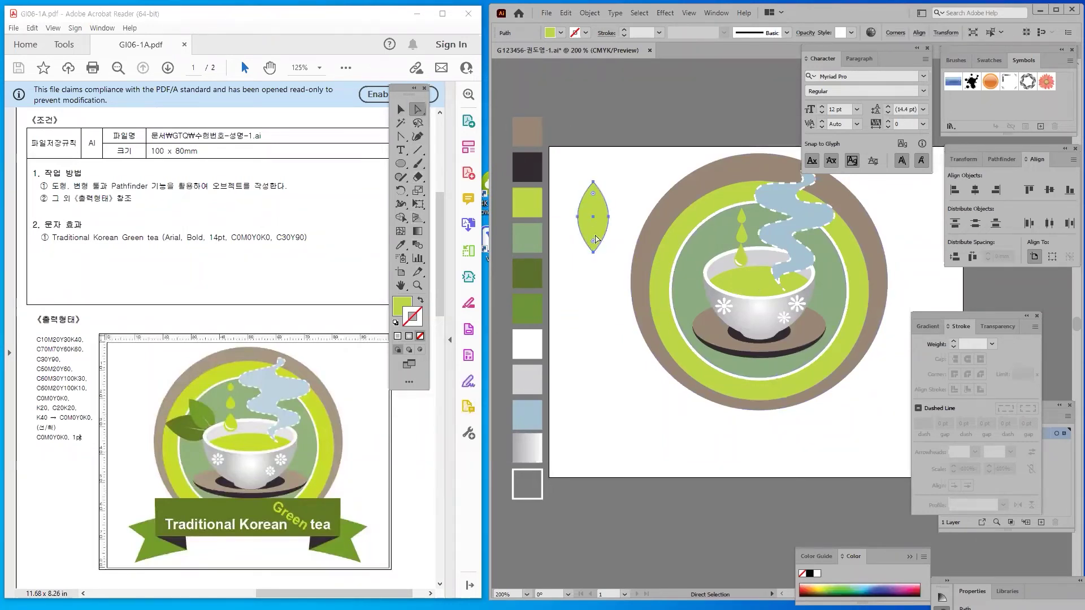
left_click_drag(593, 218, 620, 230)
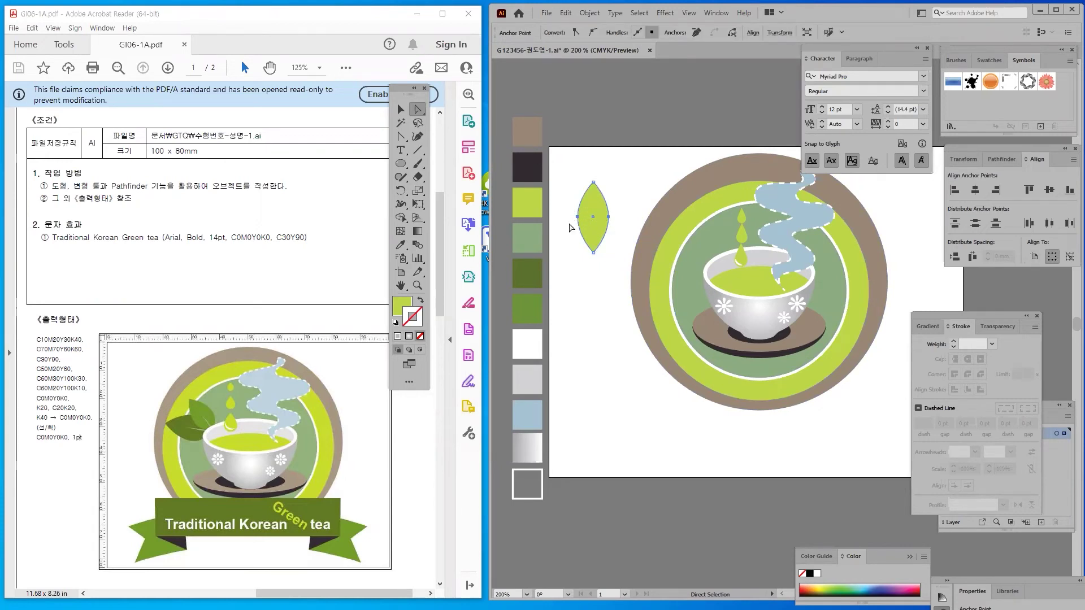
key("Down")
key("Down")
left_click(580, 246)
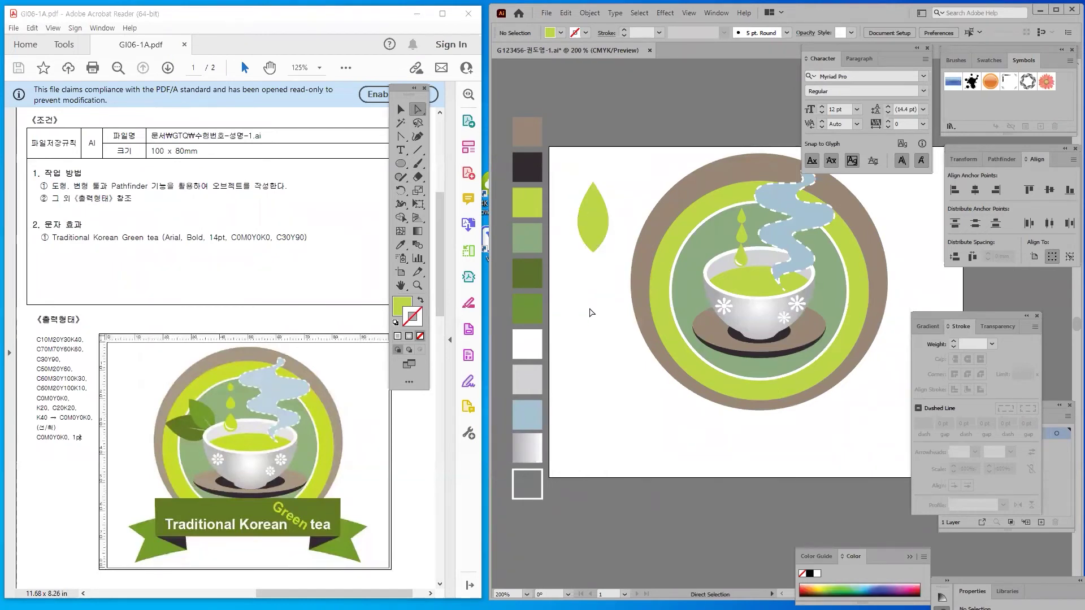
left_click(400, 109)
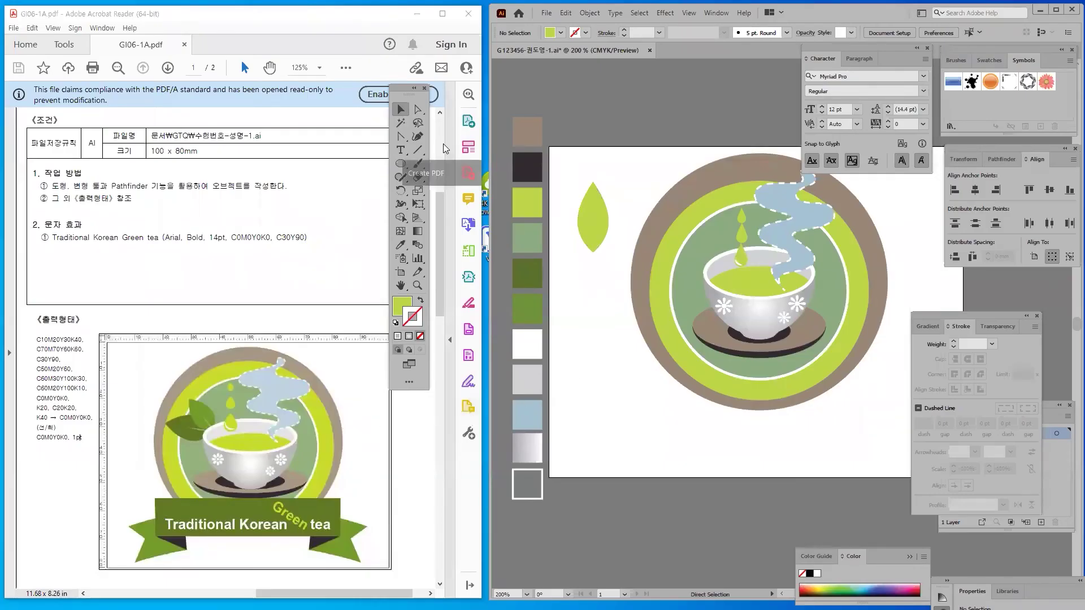
Draw a short vertical line down the centre of the leaf
left_click(418, 149)
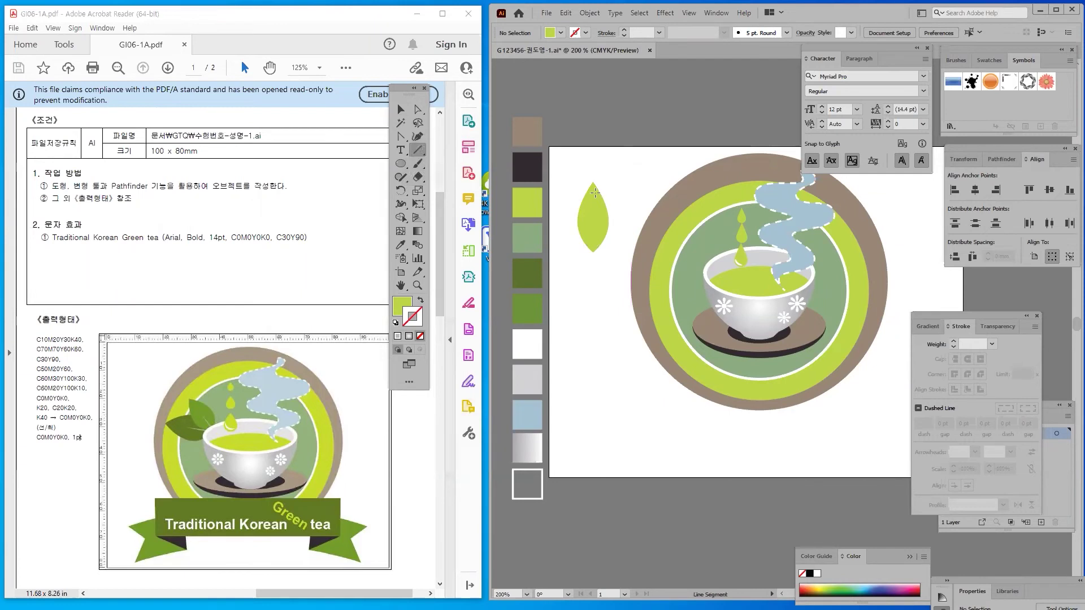
mouse_move(593, 252)
left_mouse_down()
mouse_move(591, 226)
mouse_move(593, 266)
left_mouse_up()
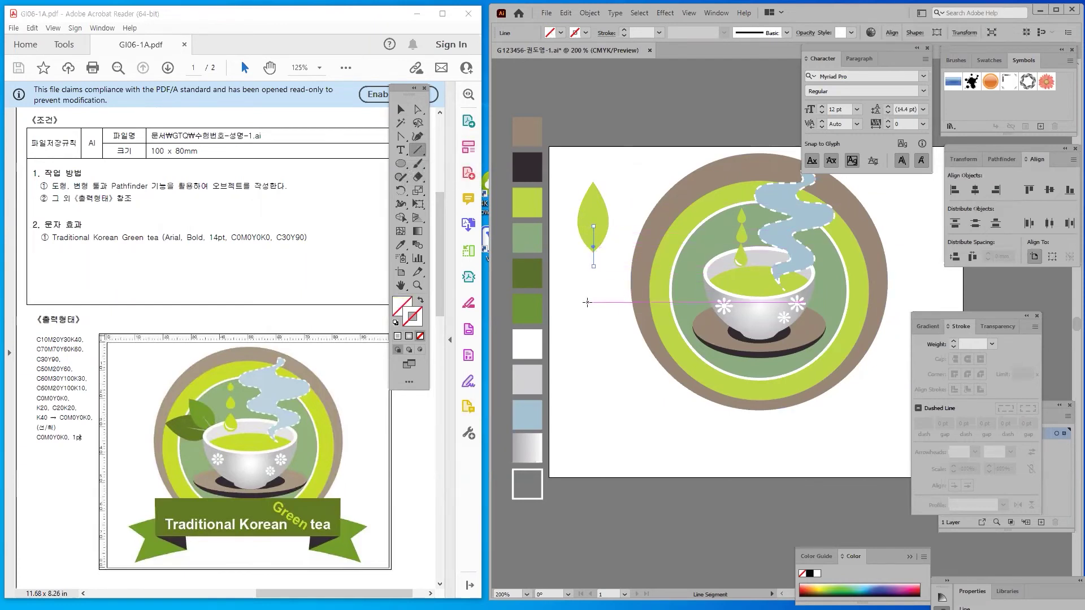
left_click(408, 110)
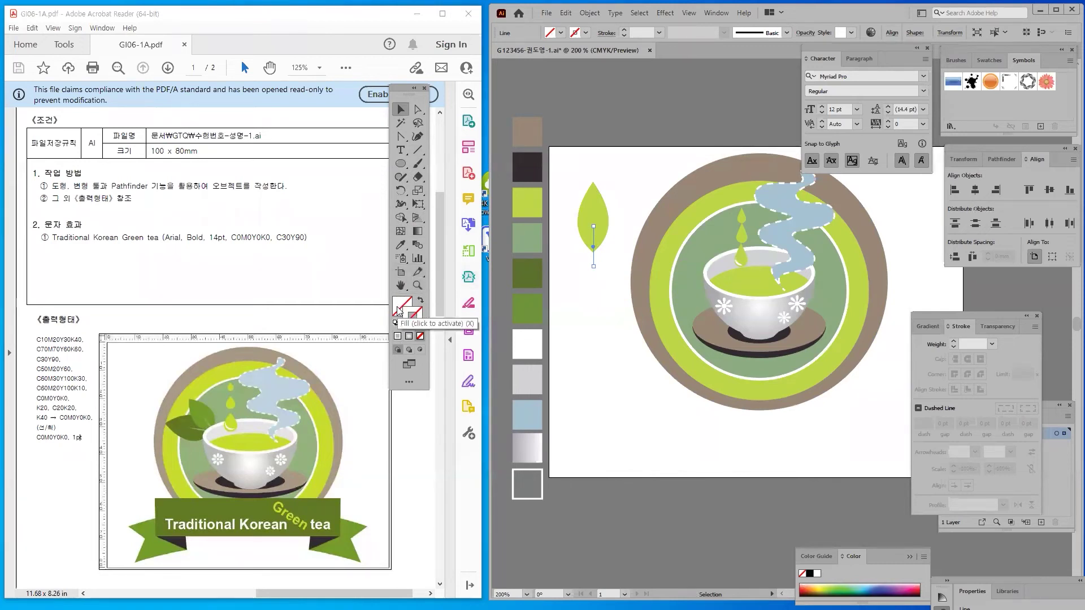
Give the line a bright blue stroke colour
left_click(414, 324)
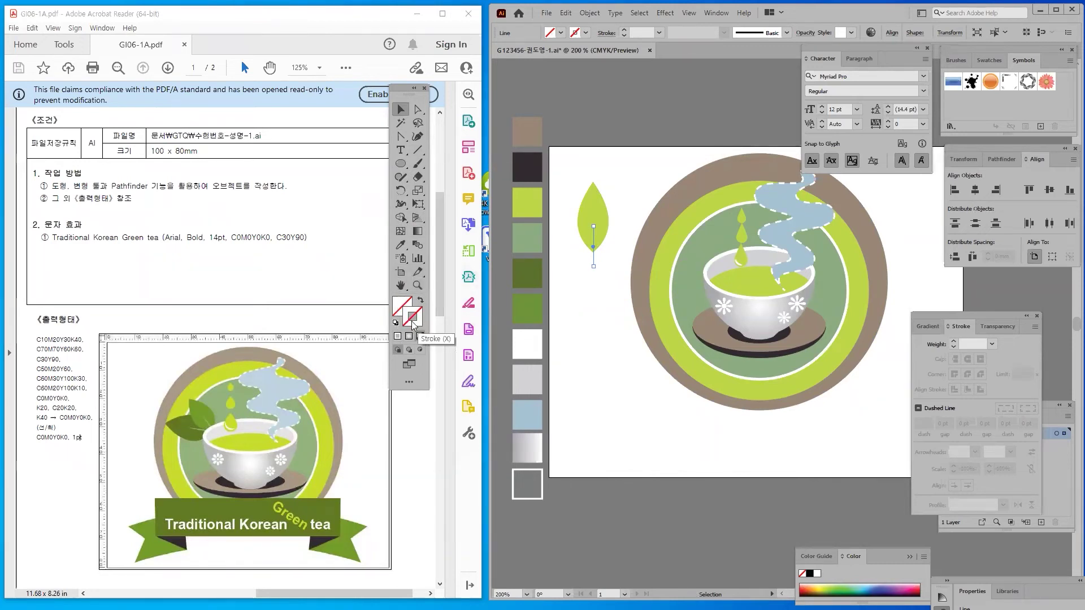
key("comma")
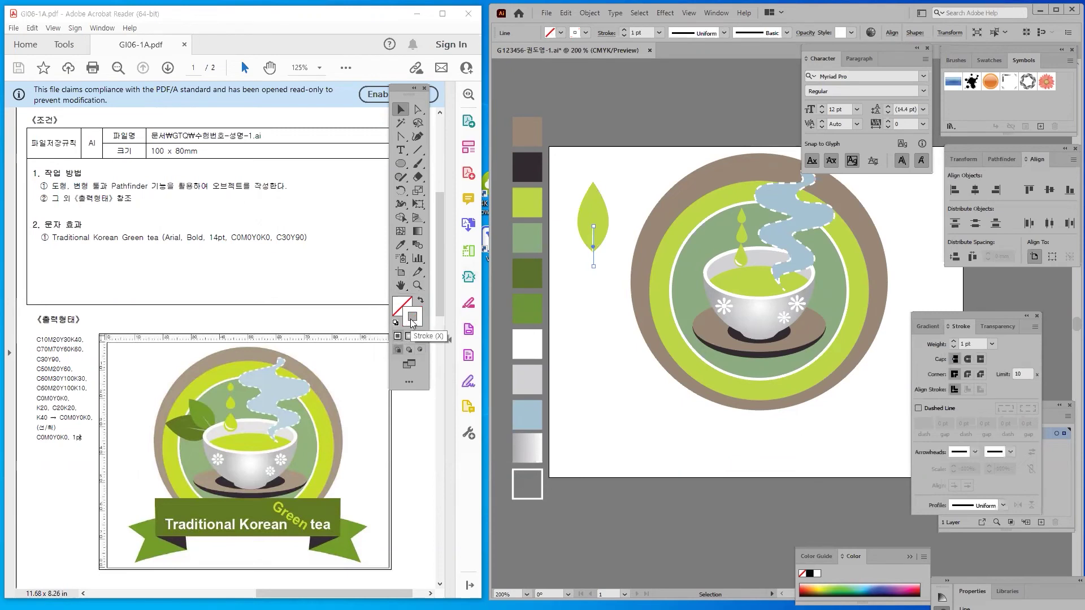
double_click(409, 319)
left_click(655, 279)
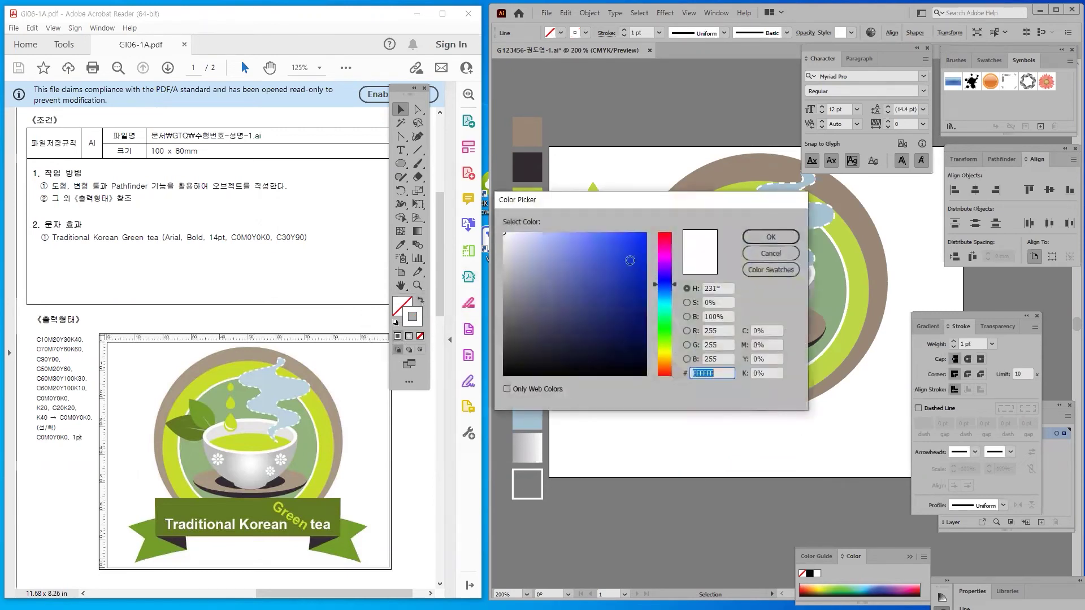
left_click(632, 255)
left_click(771, 237)
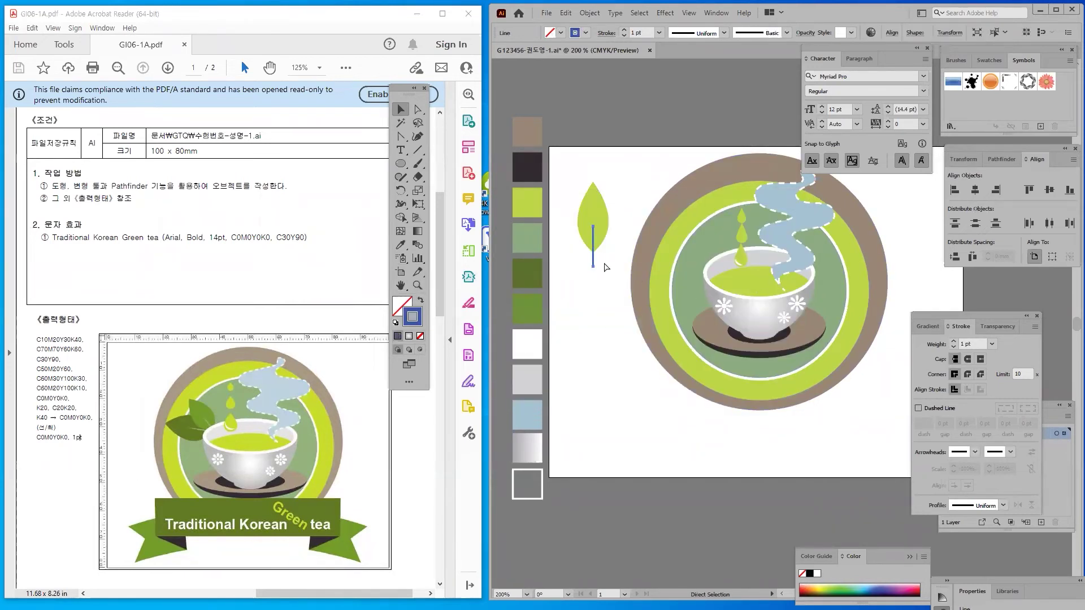
Set the vein line's stroke weight to 0.1 pt
left_click_drag(925, 316, 639, 179)
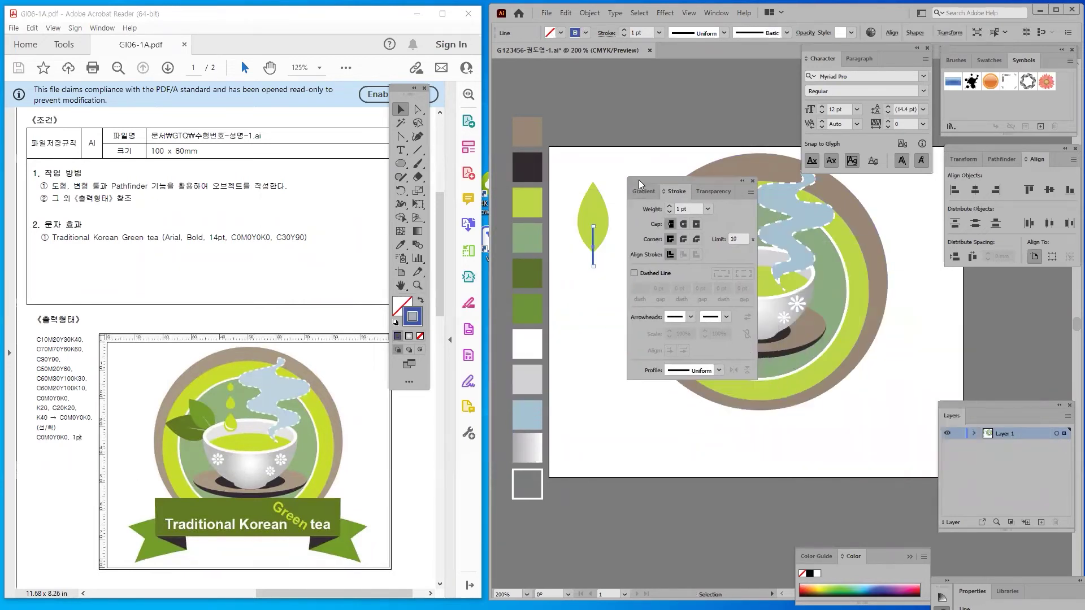
left_click(675, 209)
type("3")
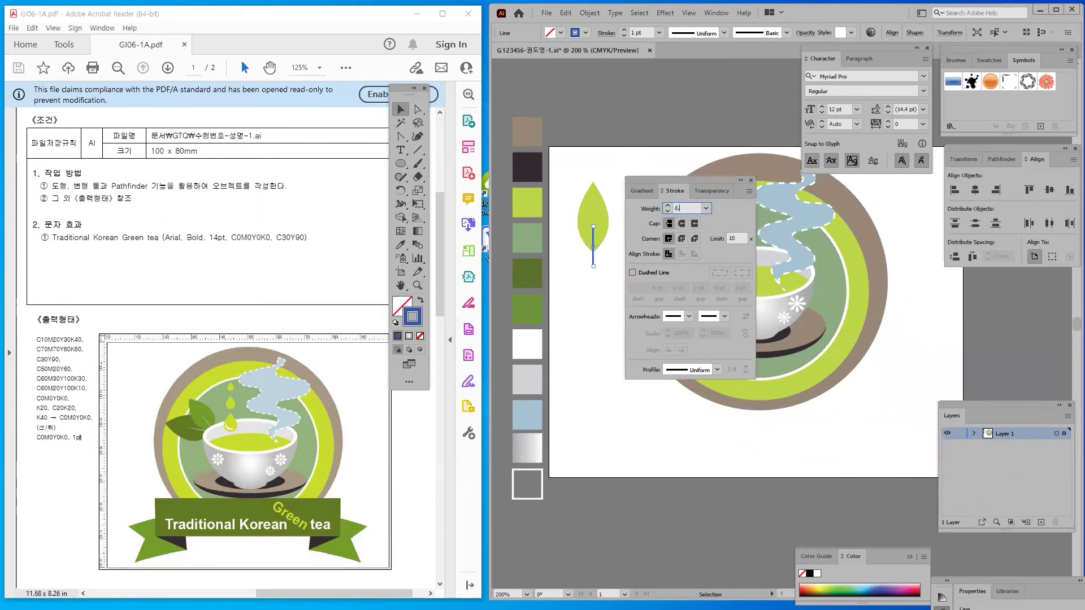
type(".1")
key("Return")
left_click(578, 265)
Zoom in on the blue vein and use the Width tool to widen its bottom end into a taper
left_click_drag(605, 281, 604, 278)
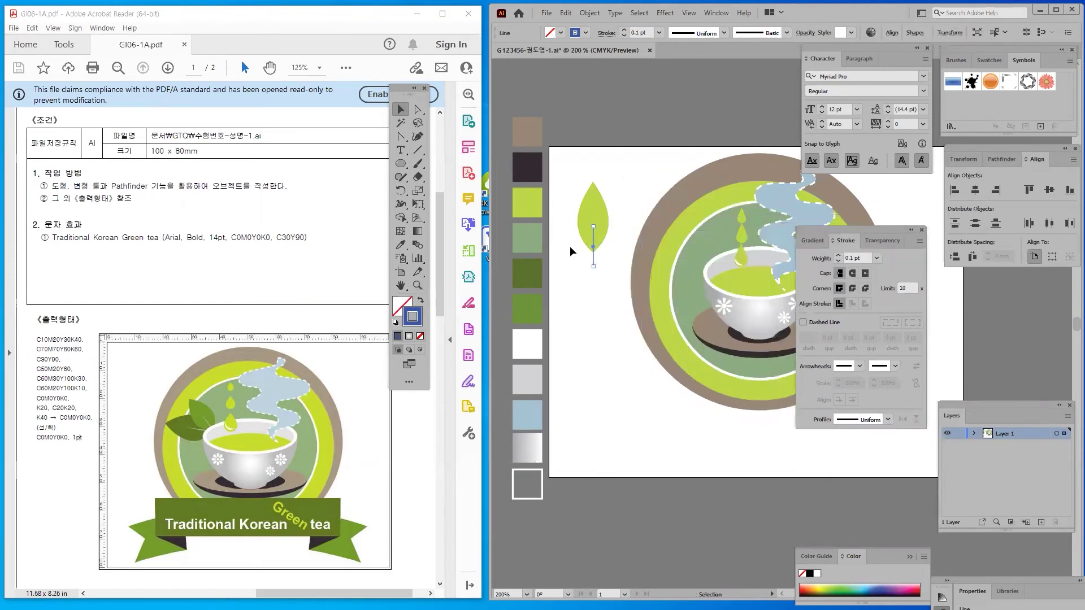
key("a")
key("ctrl+plus")
key("ctrl+plus")
key("ctrl+plus")
key("ctrl+plus")
key("ctrl+plus")
key("v")
left_click_drag(644, 222, 568, 198)
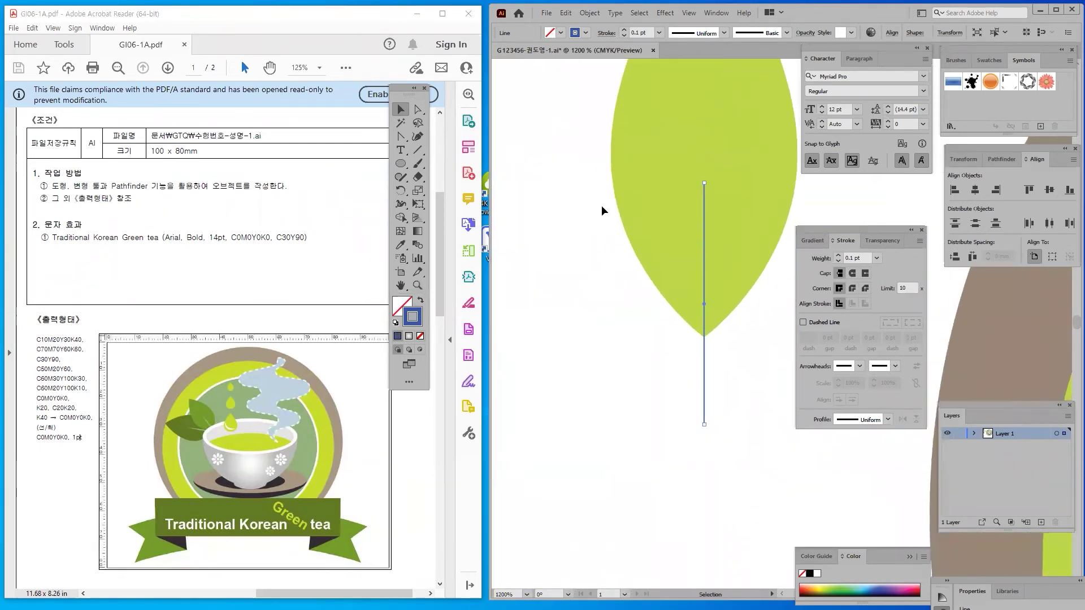
left_click(400, 205)
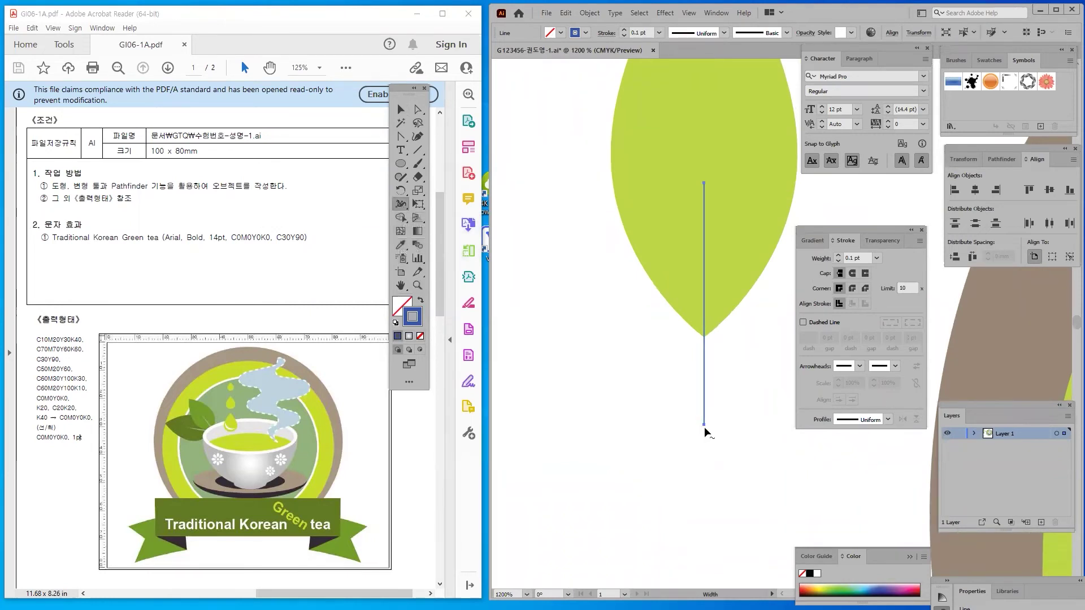
left_click_drag(705, 425, 712, 426)
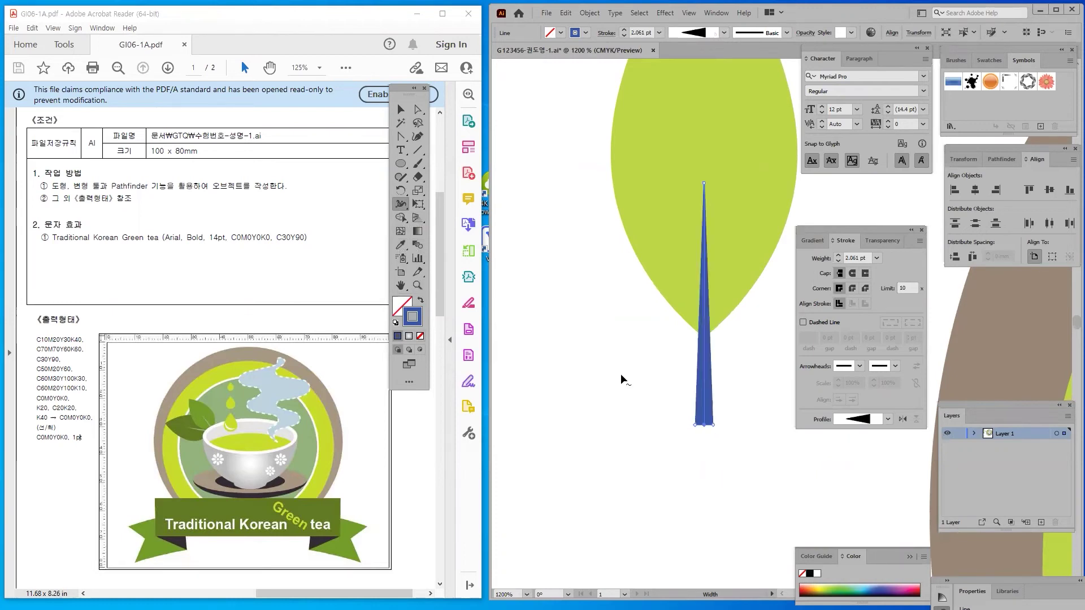
Reselect just the tapered vein after briefly selecting it together with the leaf
left_click(399, 111)
left_click(622, 356)
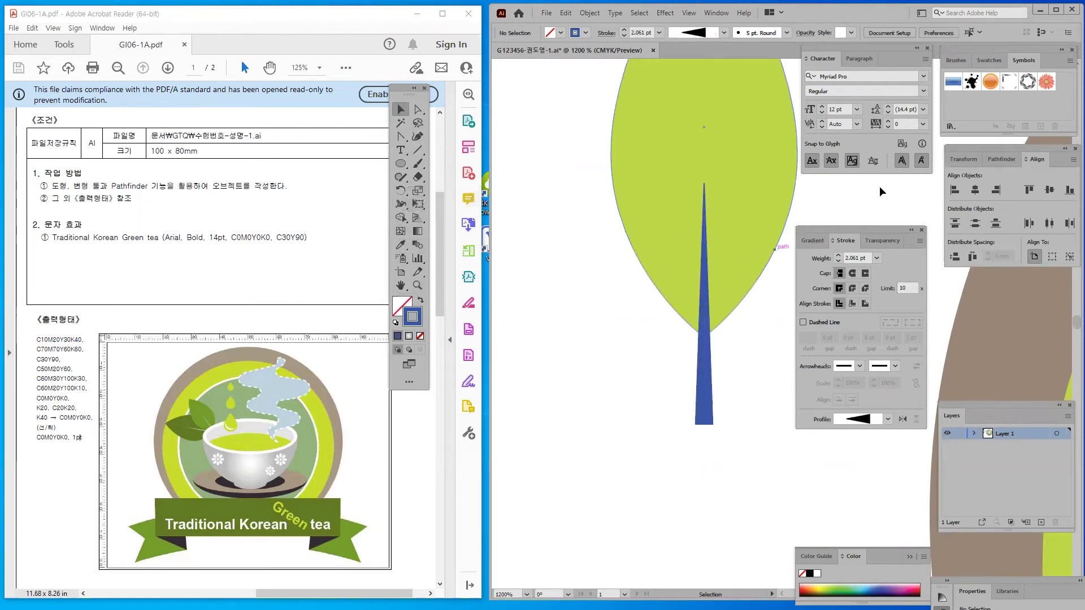
left_click(707, 389)
left_click(676, 359)
left_click_drag(589, 246, 760, 361)
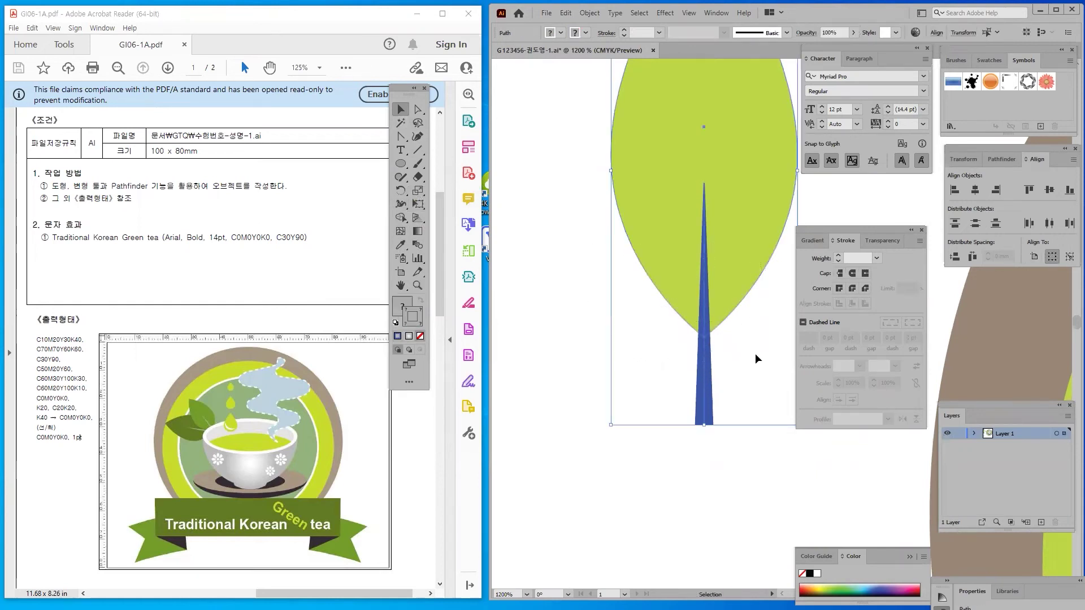
key("a")
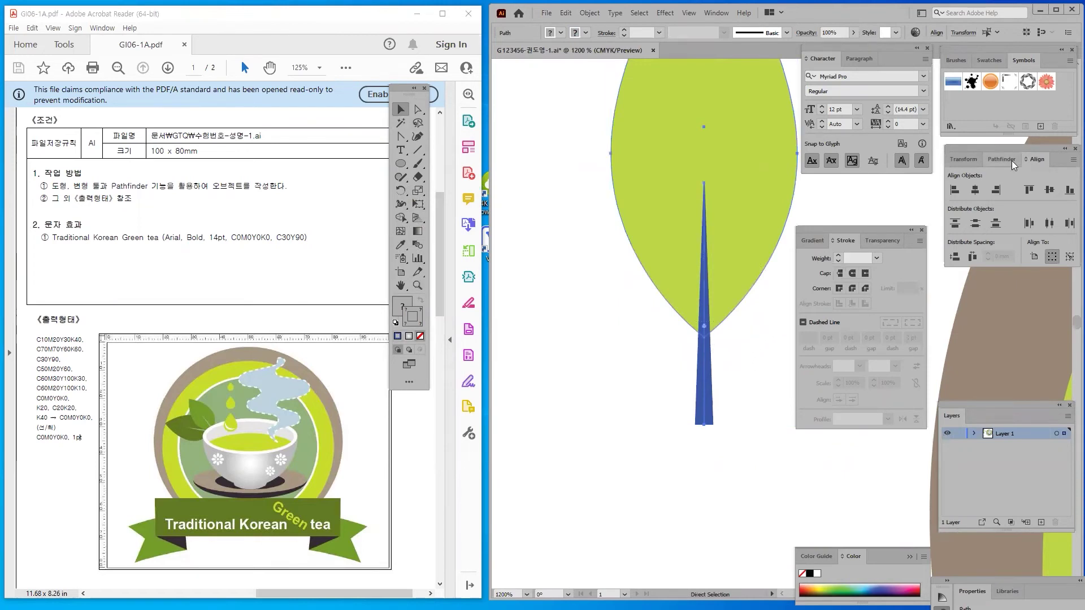
left_click(1011, 160)
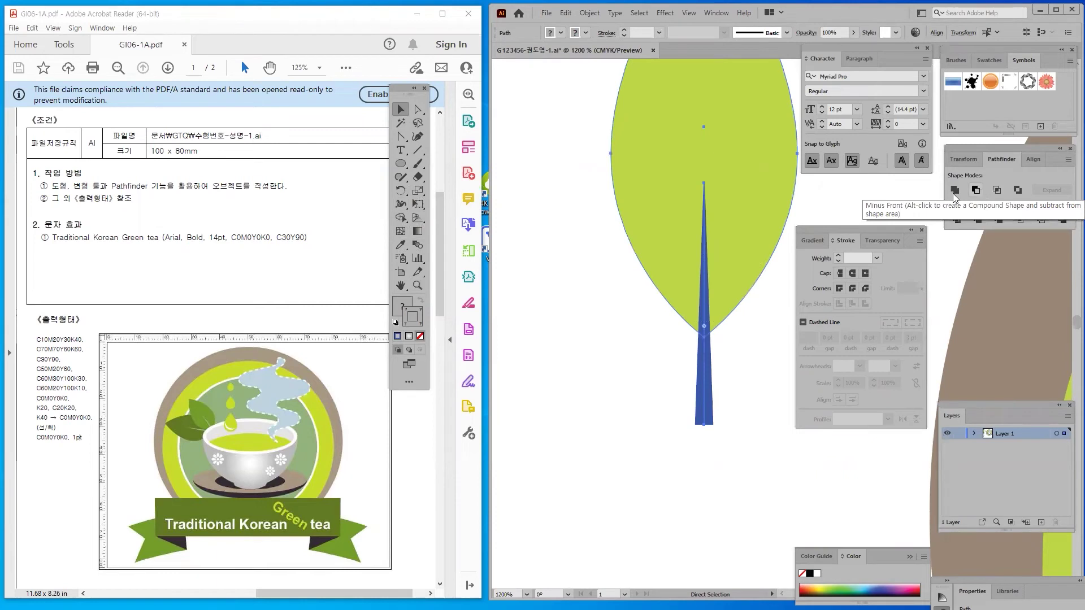
key("v")
left_click_drag(661, 372, 704, 439)
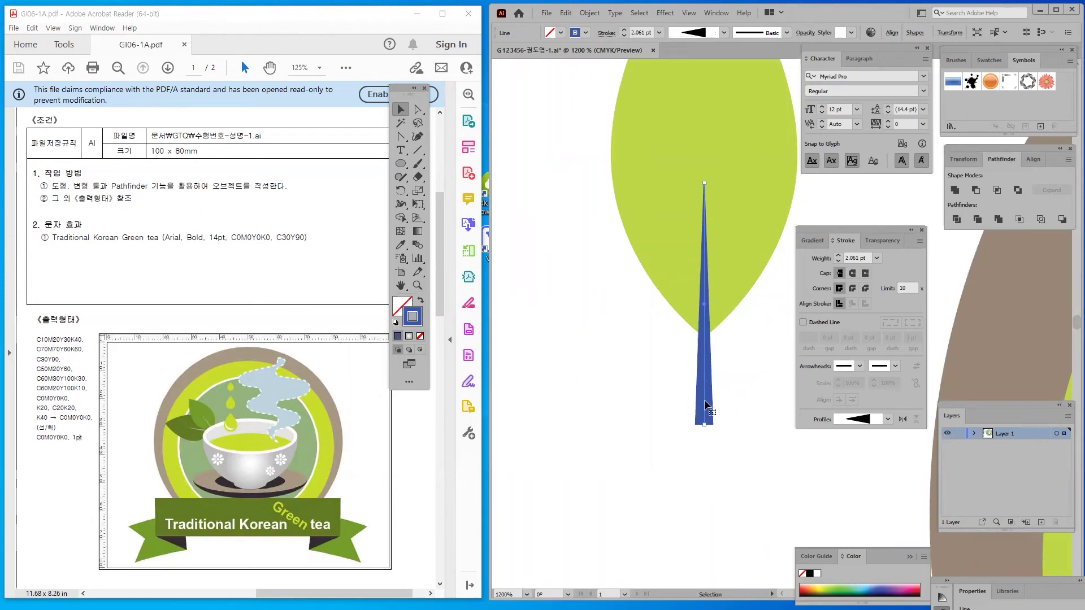
key("a")
left_click(594, 13)
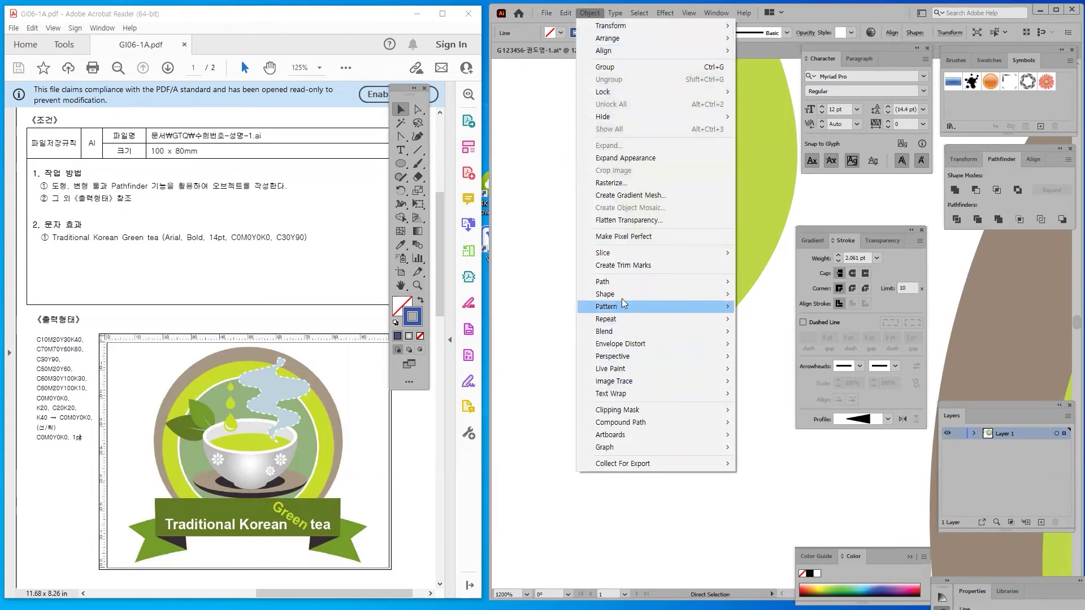
Outline the tapered vein stroke into a filled shape and make it narrower
mouse_move(610, 282)
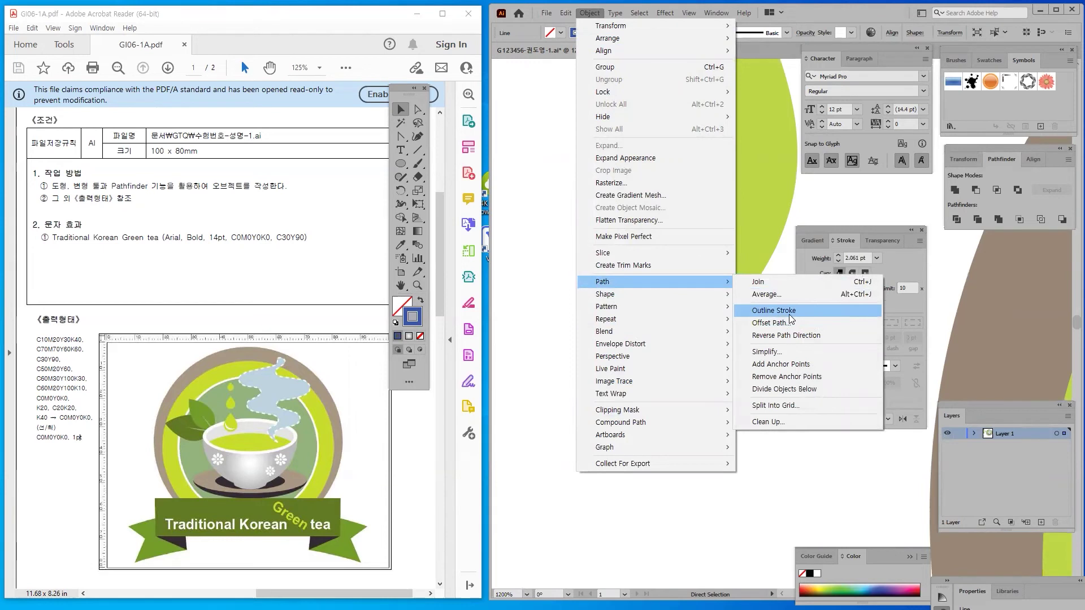
left_click(789, 312)
left_click(644, 398)
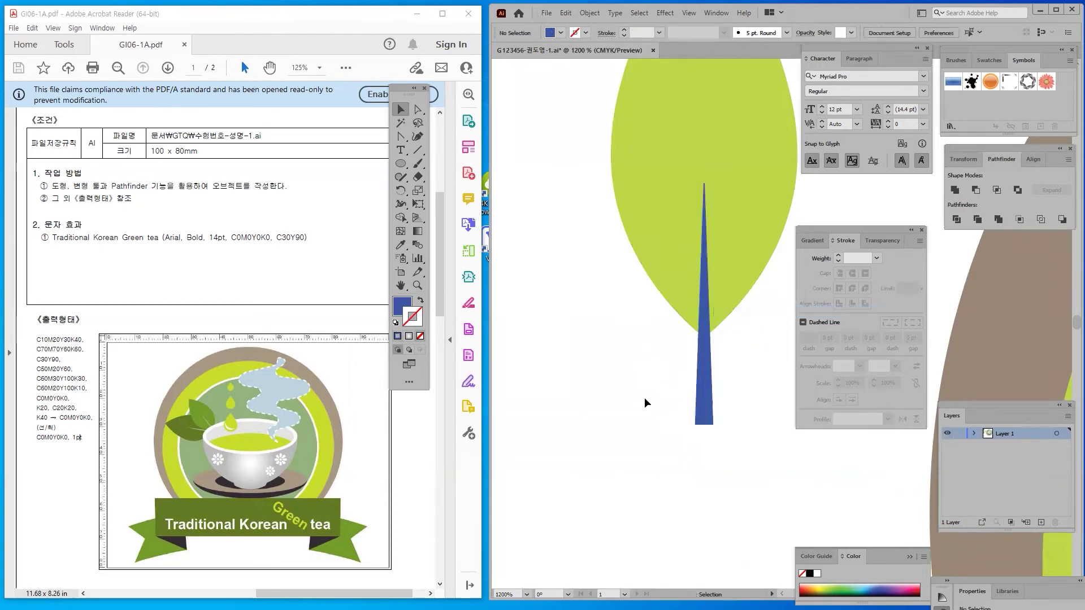
left_click(702, 402)
left_click_drag(694, 308, 700, 308)
Centre the vein horizontally on the leaf and subtract it with Pathfinder Minus Front
left_click_drag(767, 384, 645, 267)
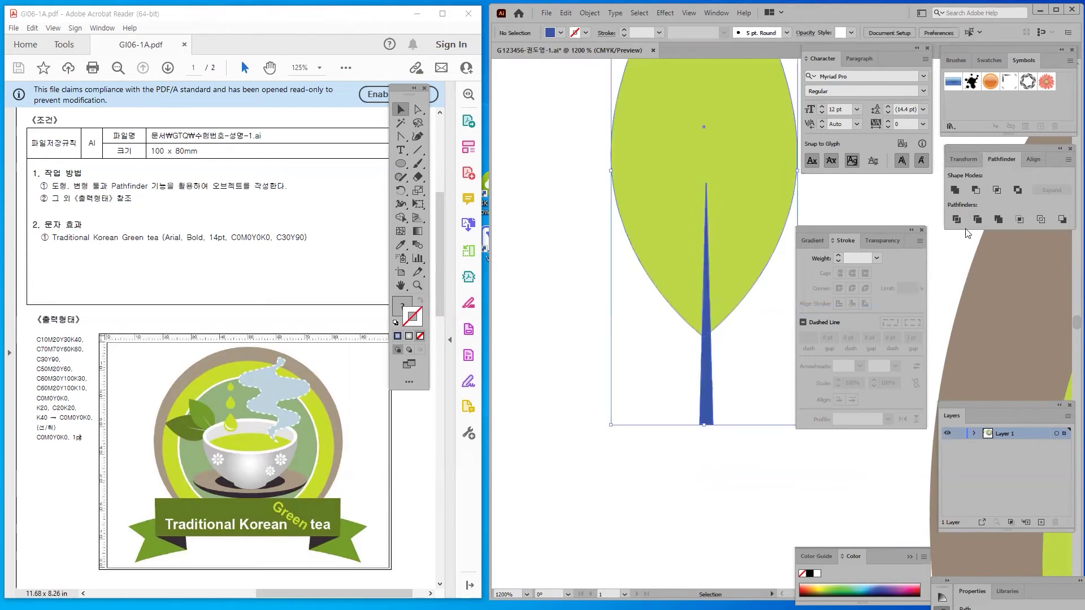
left_click(1033, 158)
left_click_drag(991, 148, 605, 215)
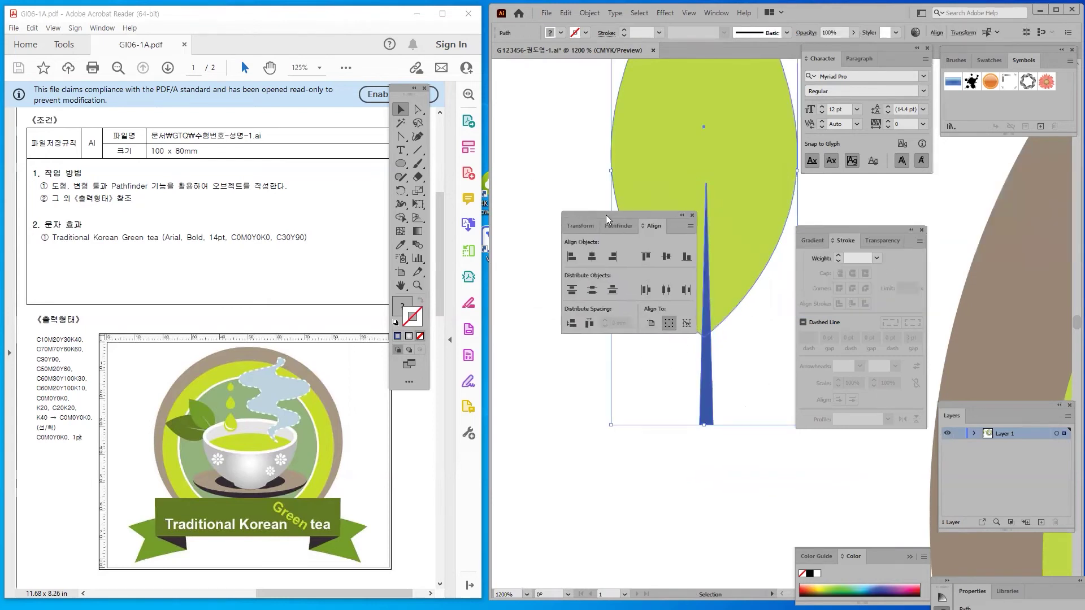
left_click(590, 258)
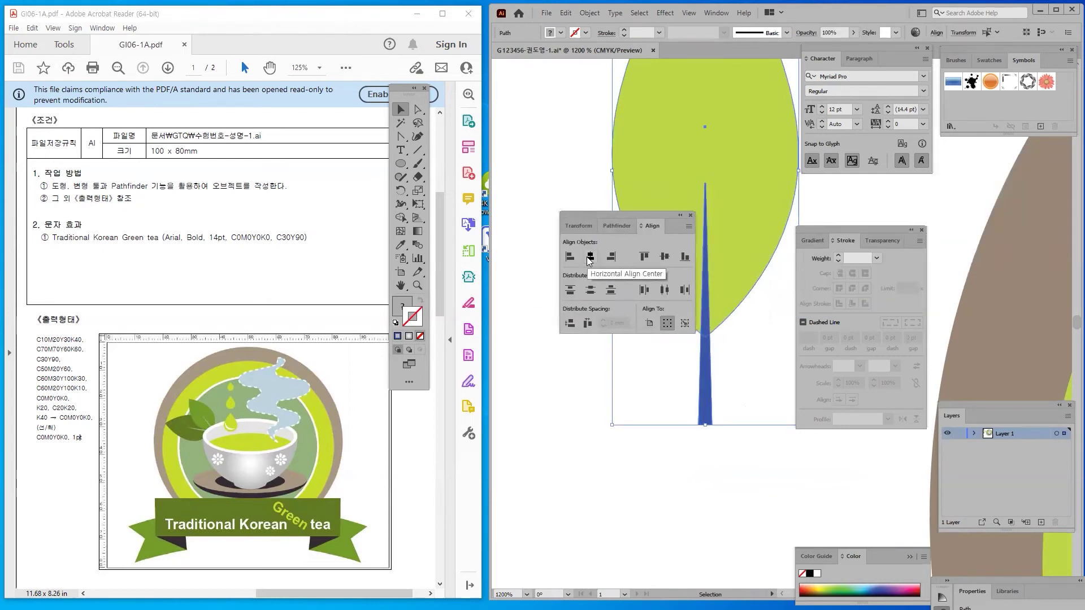
left_click(613, 226)
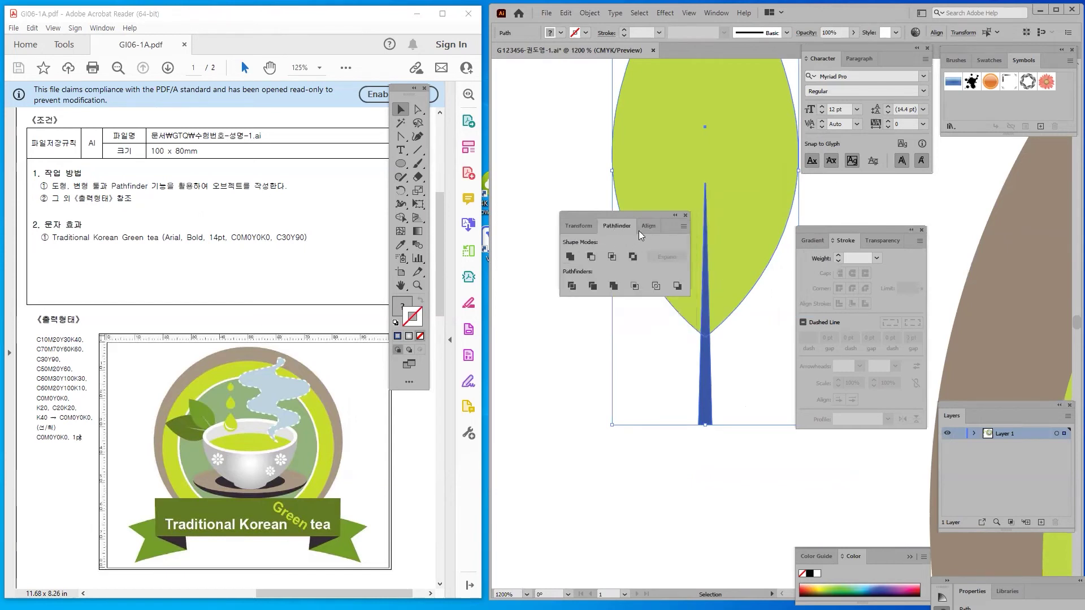
left_click(593, 261)
left_click(655, 395)
left_click(684, 125)
key("a")
key("ctrl+minus")
key("ctrl+minus")
key("ctrl+minus")
key("ctrl+minus")
key("ctrl+minus")
key("ctrl+minus")
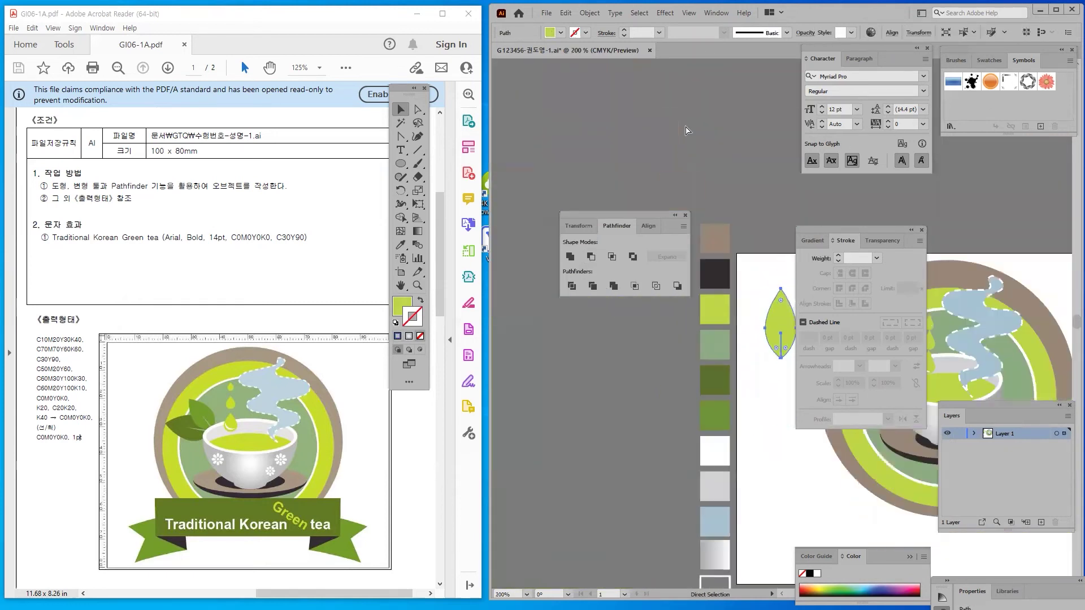
Move the cut leaf toward the badge emblem
key("v")
left_click_drag(780, 375, 599, 366)
left_click_drag(614, 218, 1008, 177)
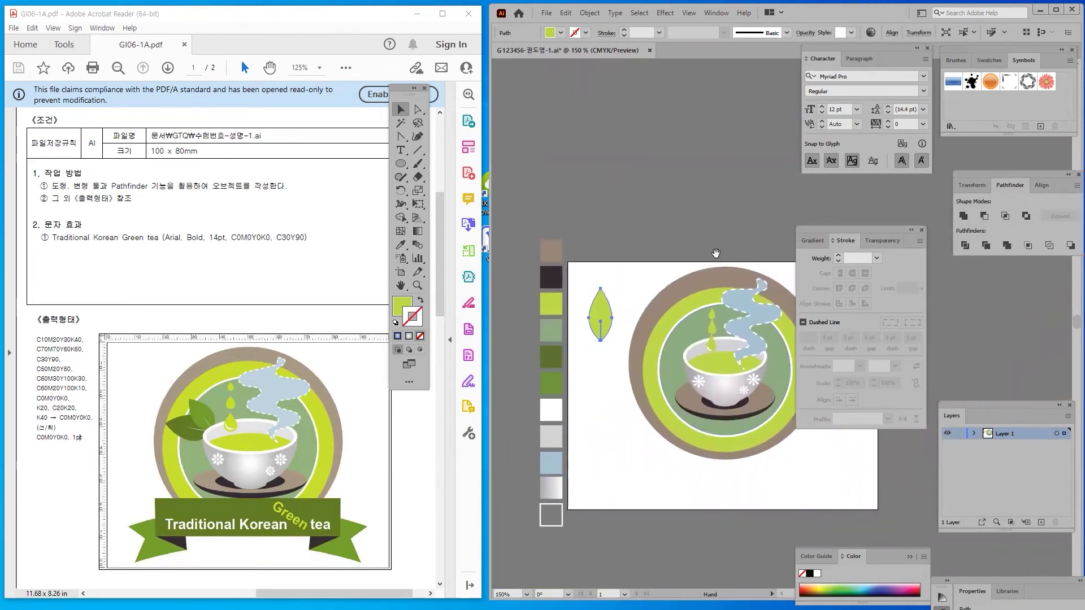
left_click(718, 248)
scroll(650, 272, "down", 3)
scroll(650, 271, "right", 2)
left_click_drag(547, 245, 619, 260)
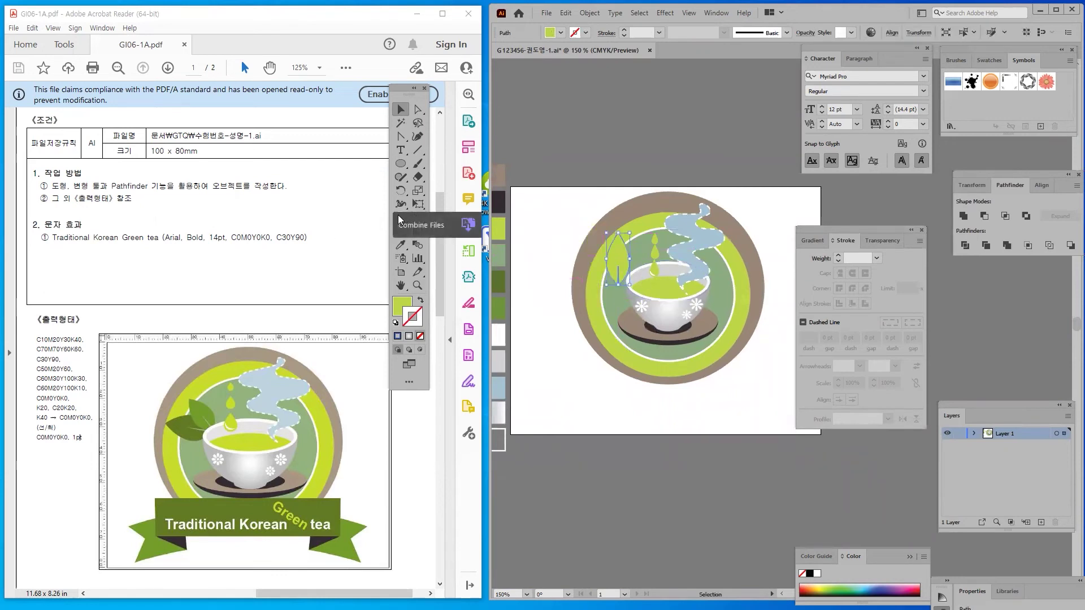
scroll(587, 226, "down", 1)
scroll(588, 226, "left", 2)
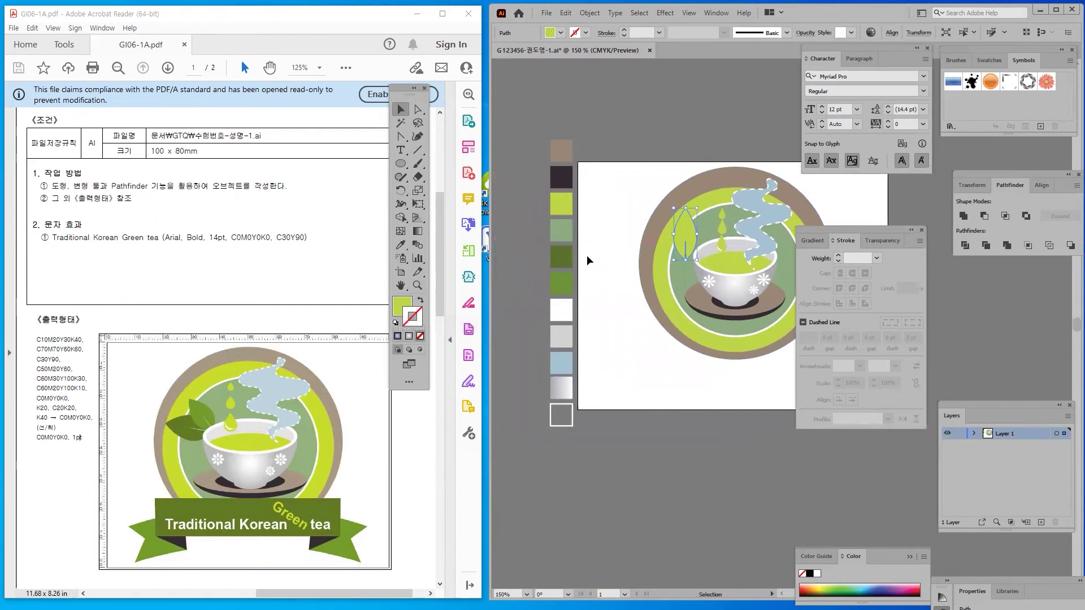
Fill the leaf medium green with the Eyedropper and position a second leaf overlapping it
left_click(401, 245)
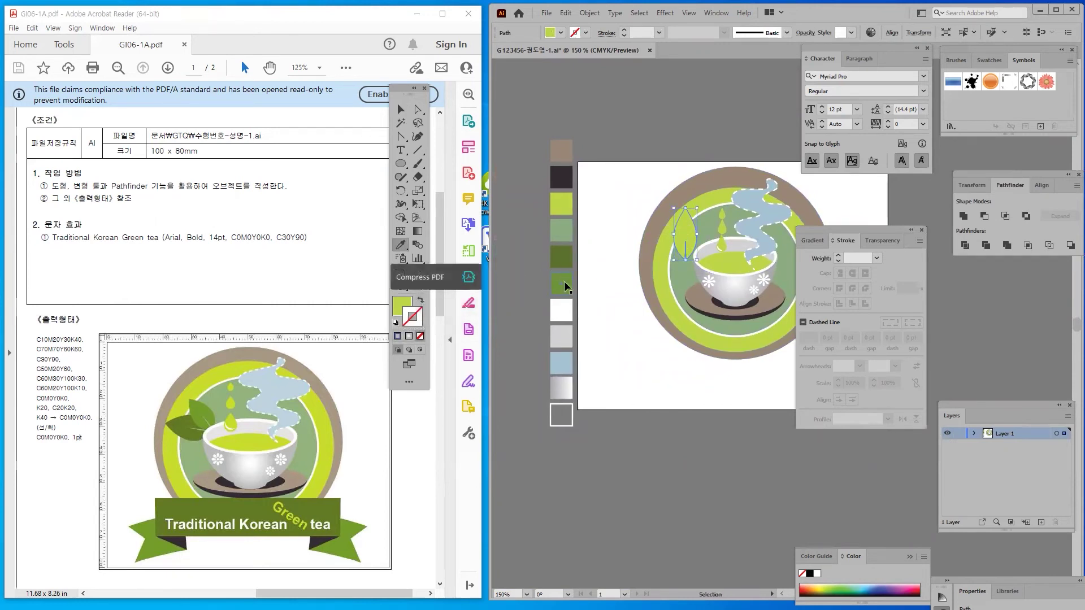
left_click(567, 281)
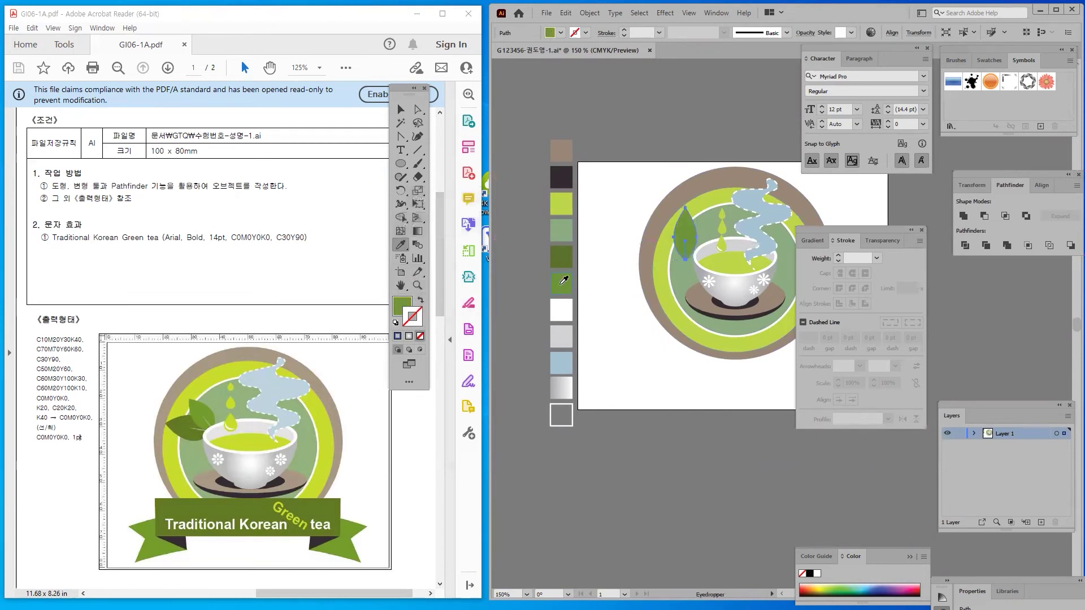
left_click(400, 109)
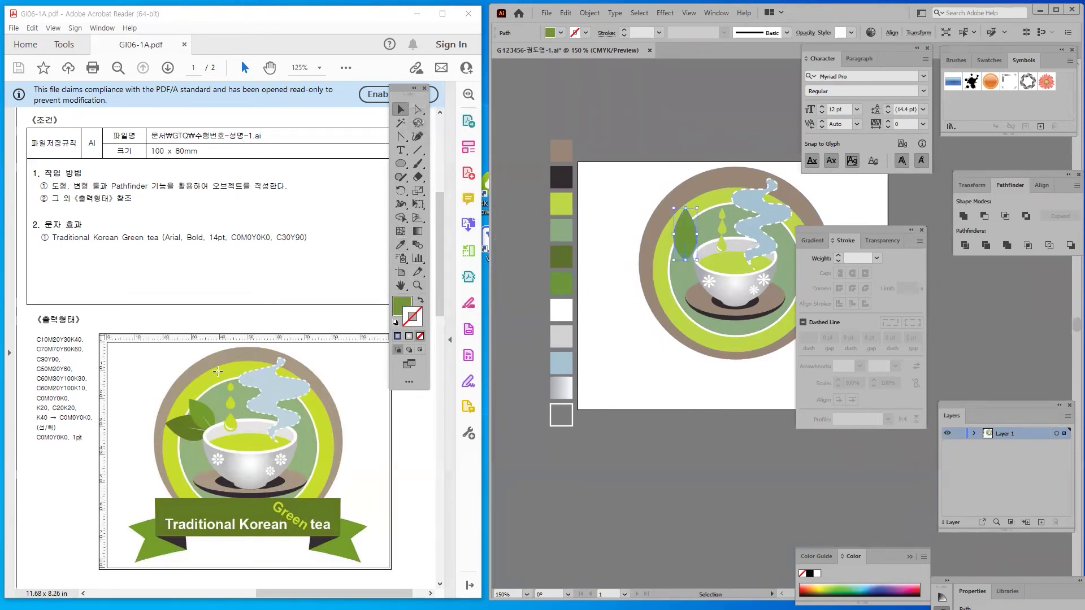
left_click(400, 244)
left_click(560, 255)
left_click(562, 280)
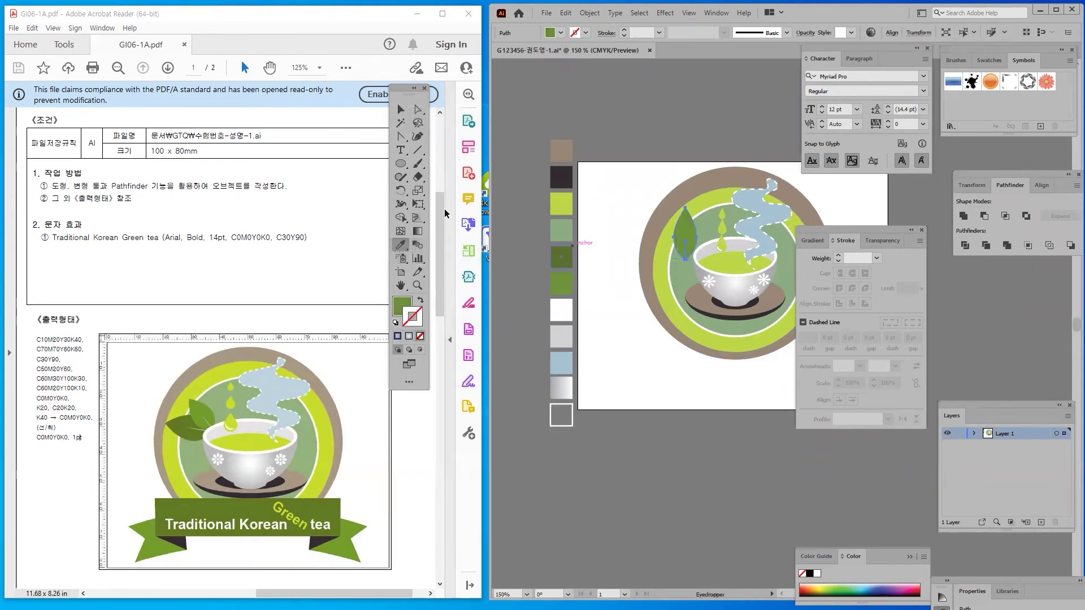
left_click(401, 109)
left_click(637, 161)
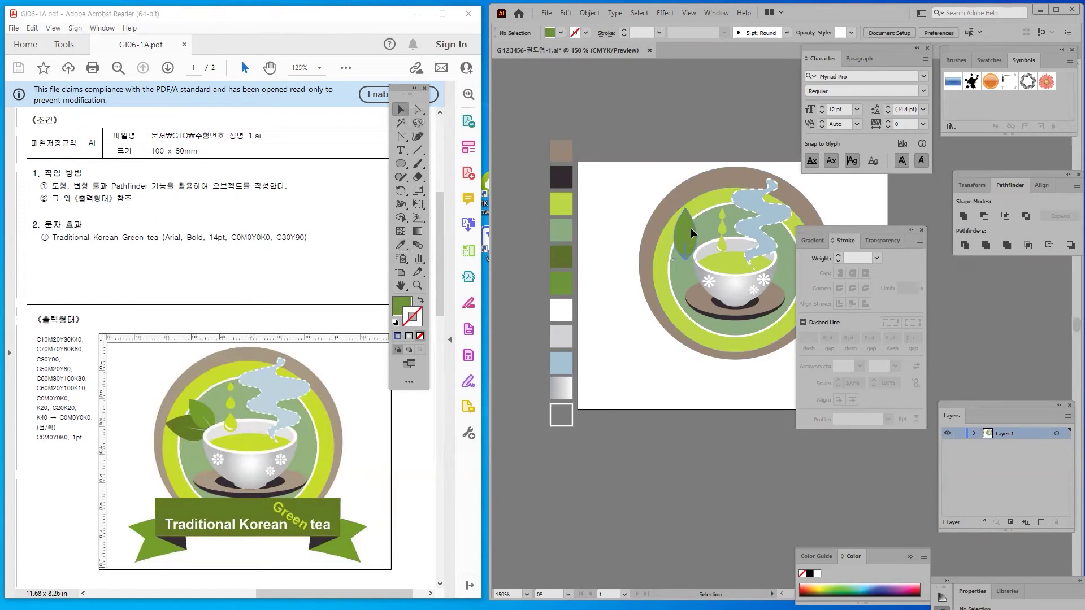
left_click_drag(700, 225, 609, 184)
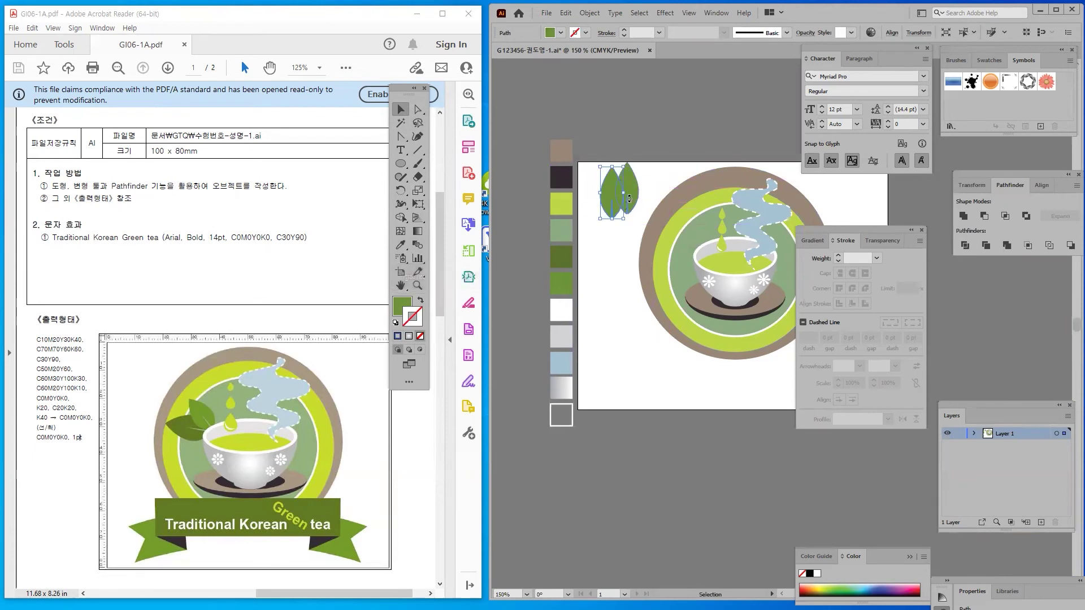
left_click_drag(608, 201, 653, 184)
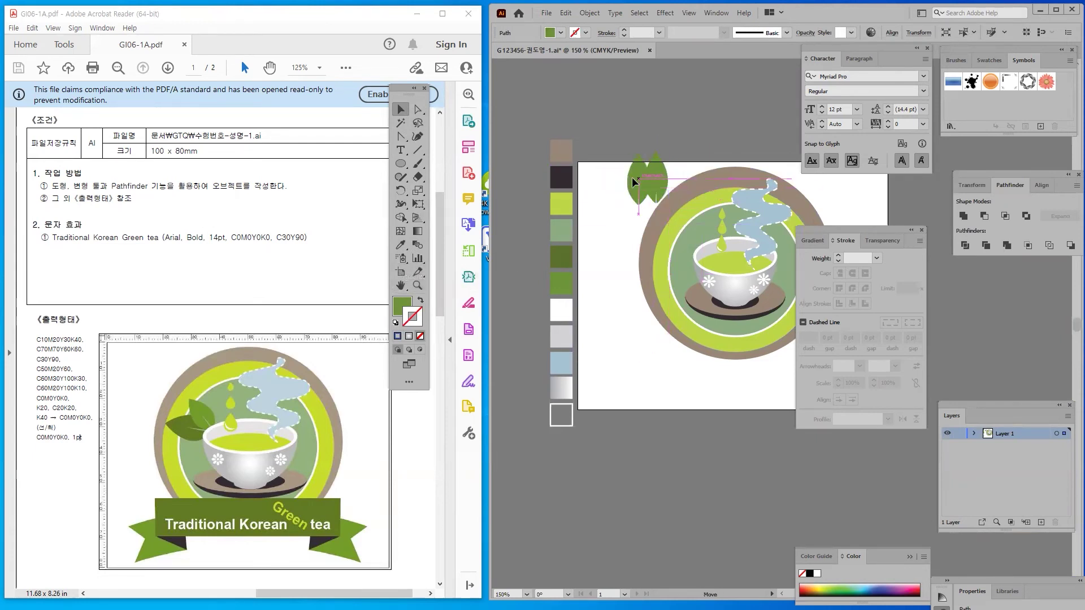
Colour the left leaf dark green with the Eyedropper and rotate it to fan outward
key("a")
left_click(399, 247)
left_click(561, 257)
left_click(400, 109)
left_click(615, 195)
left_click(629, 172)
left_click_drag(621, 151, 589, 153)
Move the leaf pair down onto the circle's left edge and tilt it
left_click(610, 130)
left_click_drag(663, 190, 673, 245)
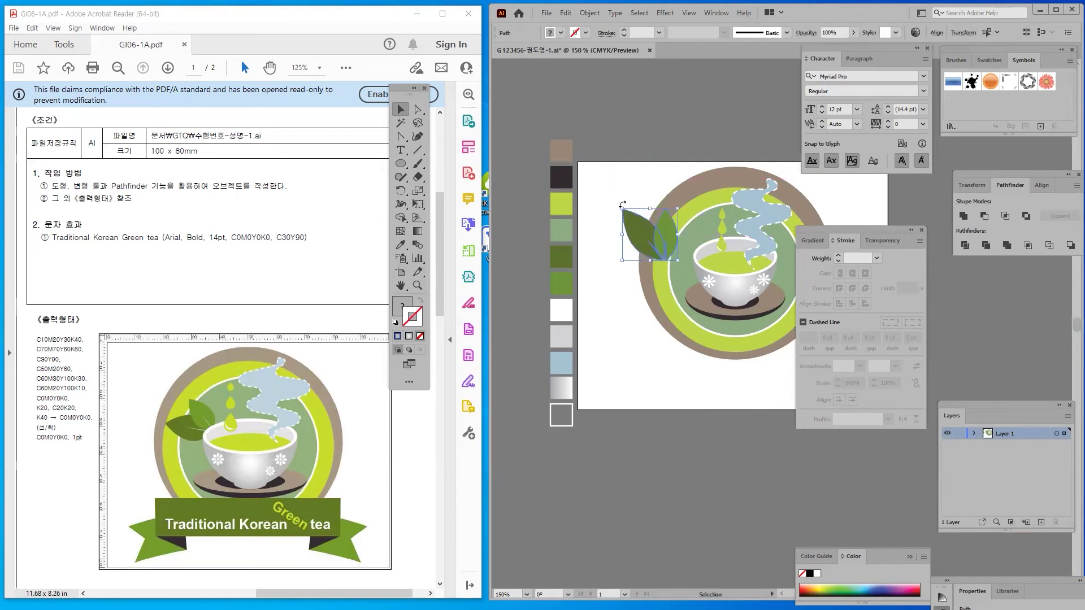
left_click_drag(621, 202, 605, 218)
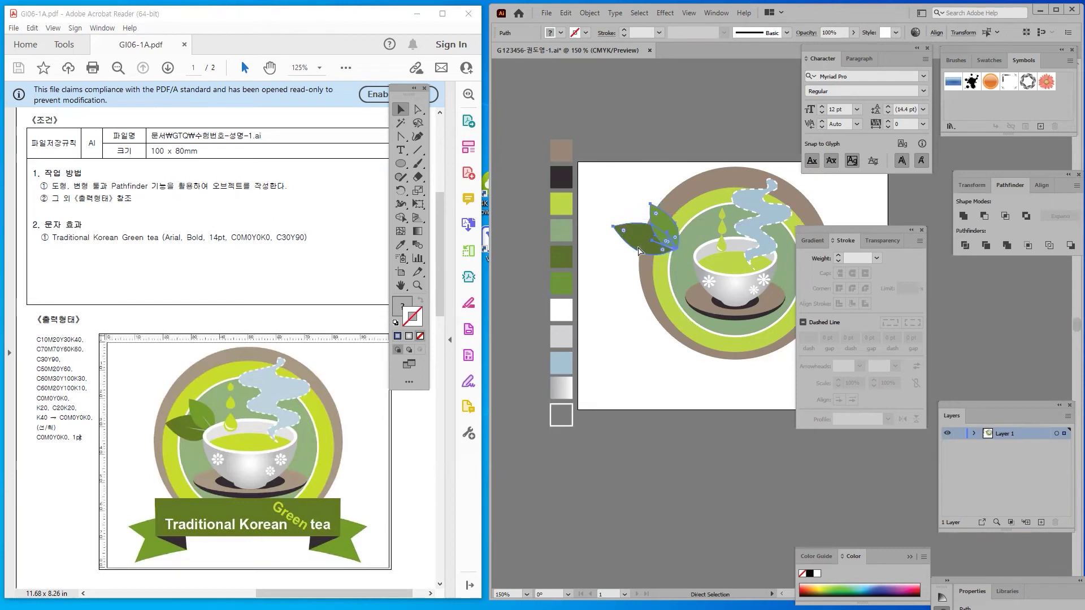
Move the leaf pair onto the inner circle beside the cup
right_click(633, 240)
key("Escape")
left_click(638, 192)
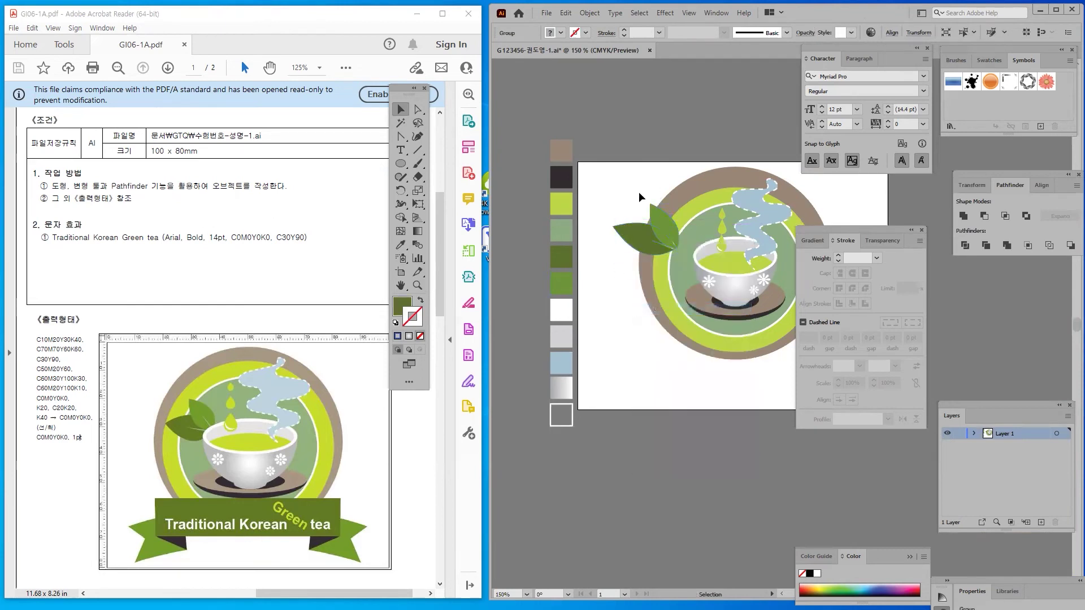
left_click_drag(635, 237, 668, 239)
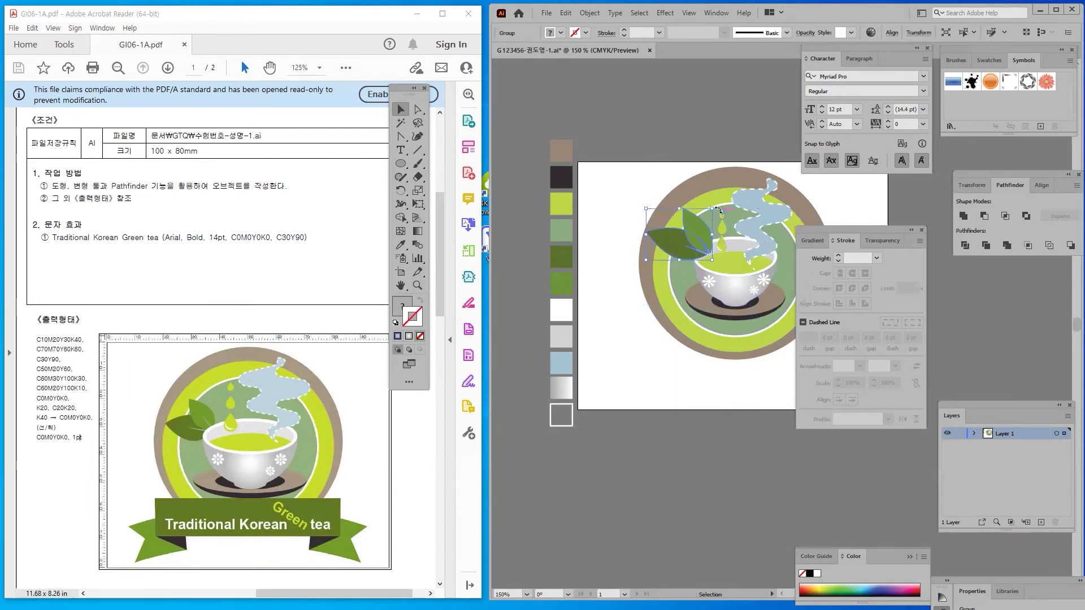
Group the droplets, steam, cup, saucer and flowers together
left_click(725, 226)
left_click(722, 243, "shift")
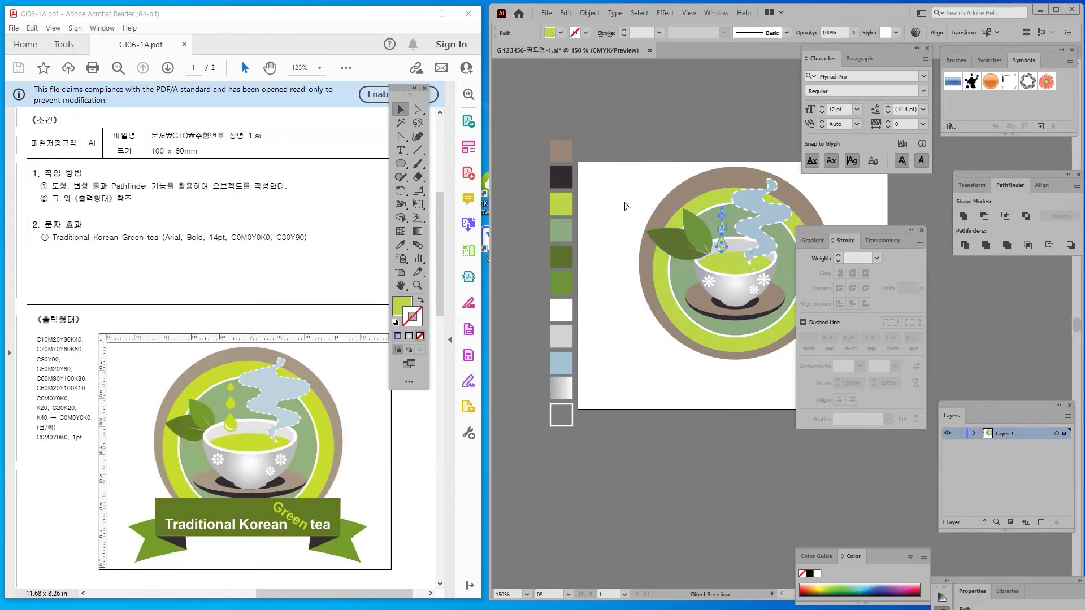
key("ctrl+shift+a")
left_click(719, 249)
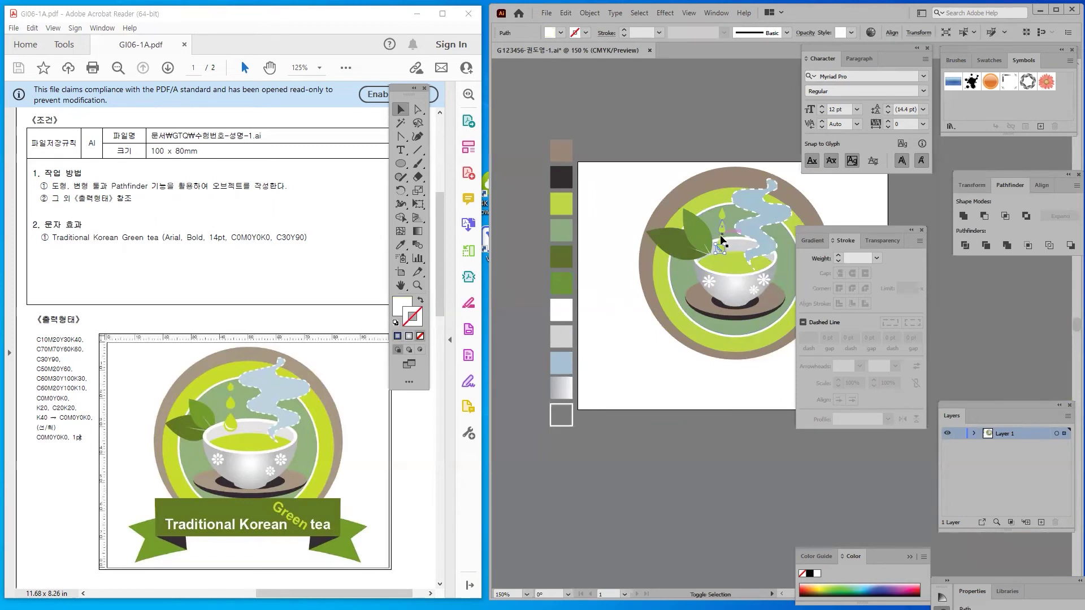
left_click(722, 230, "shift")
left_click(721, 216, "shift")
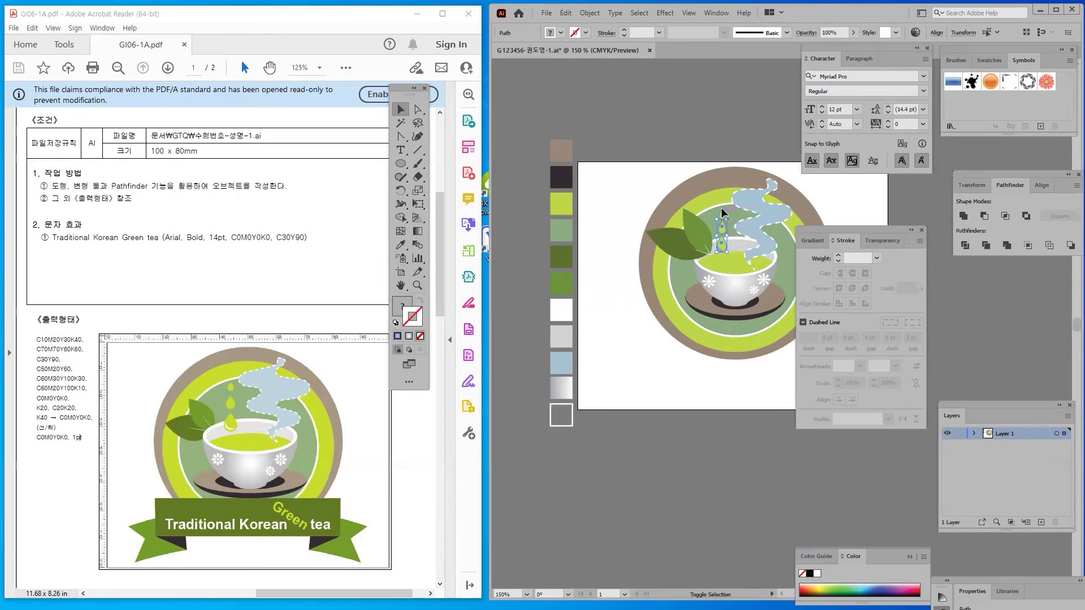
left_click(755, 201, "shift")
left_click(733, 300, "shift")
left_click(697, 263, "shift")
key("v")
right_click(752, 261)
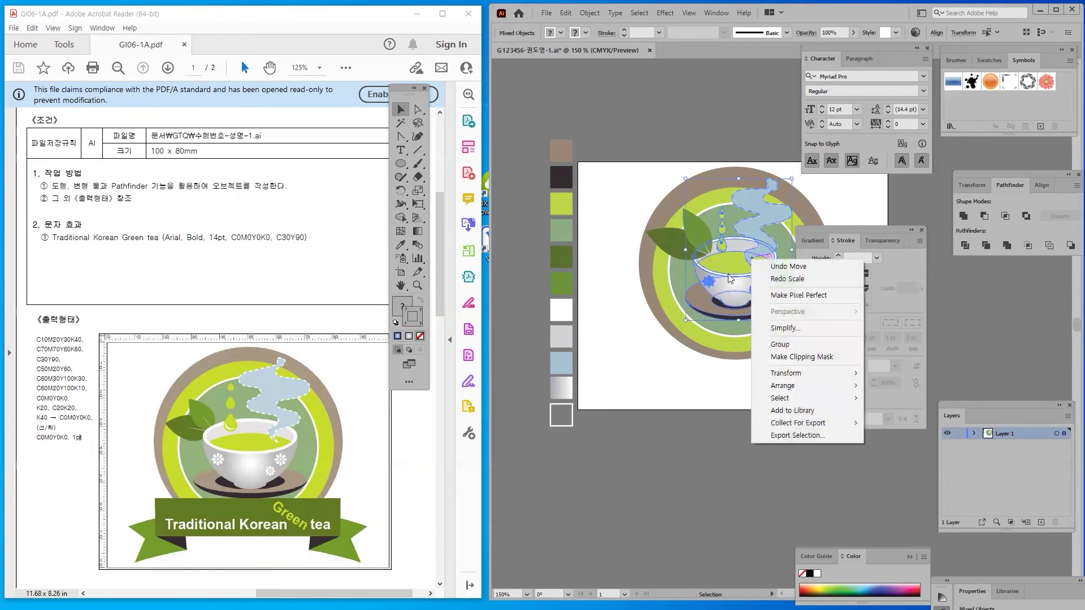
left_click(789, 345)
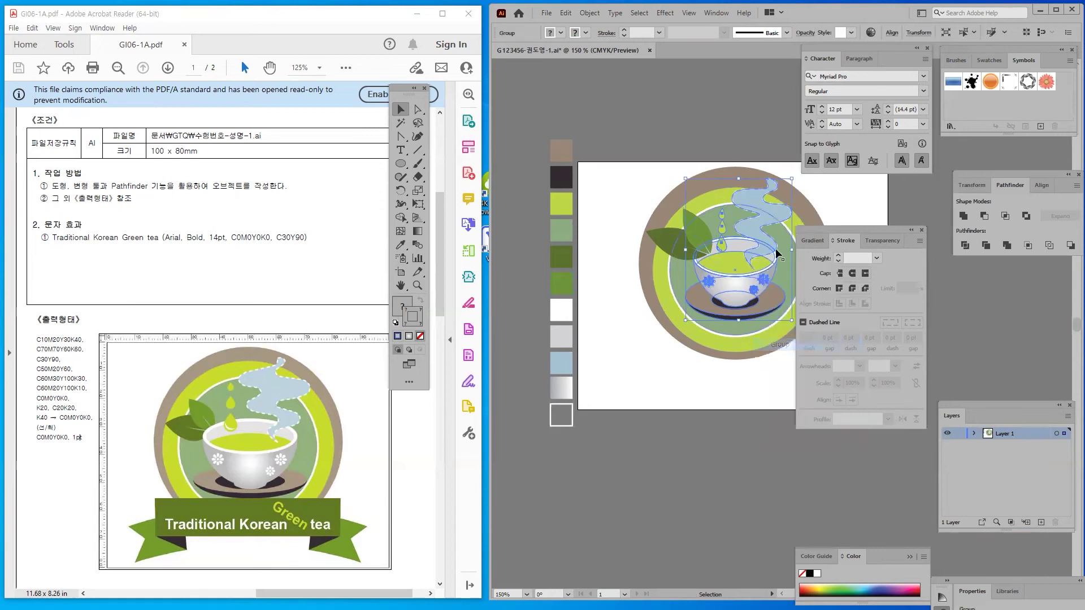
Bring the cup group to the front so it overlaps the leaves
left_click(651, 174)
left_click_drag(757, 251, 706, 201)
key("ctrl+z")
right_click(731, 277)
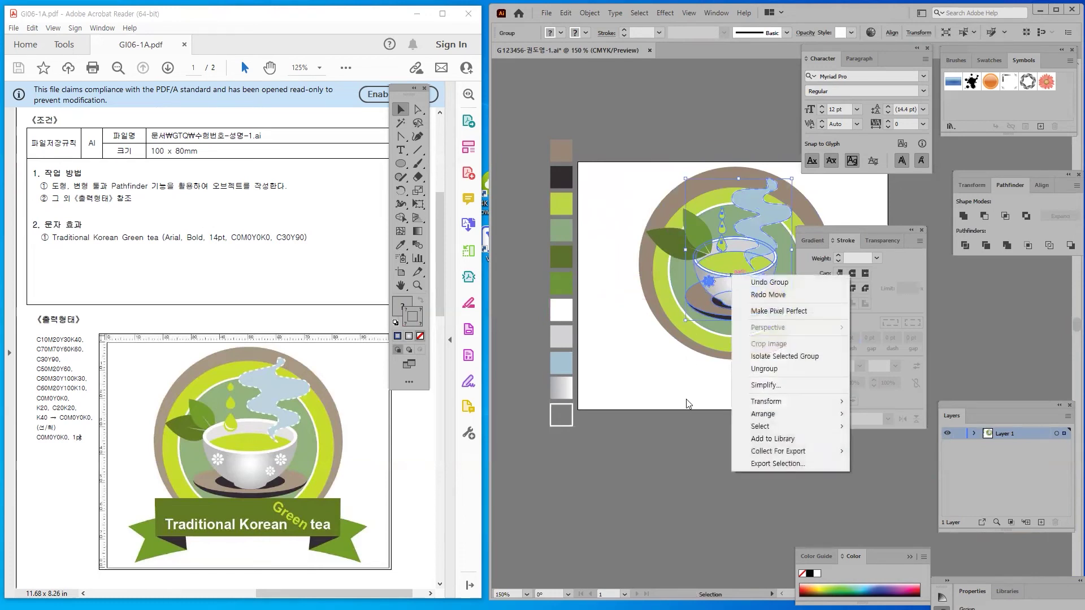
mouse_move(785, 414)
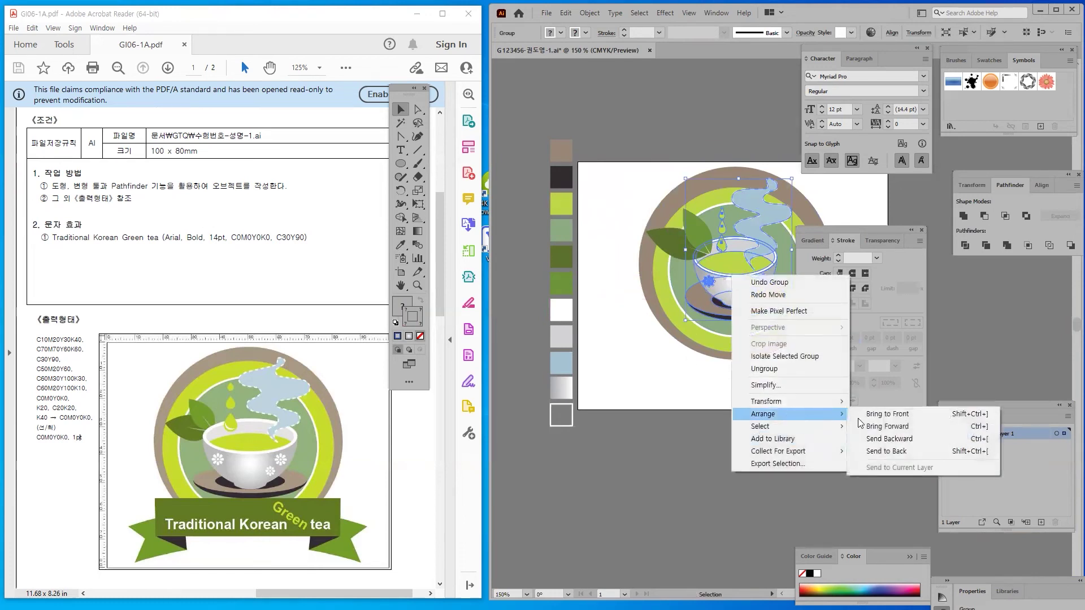
left_click(899, 420)
Select and deselect the leaf group to check its placement against the cup
left_click(785, 426)
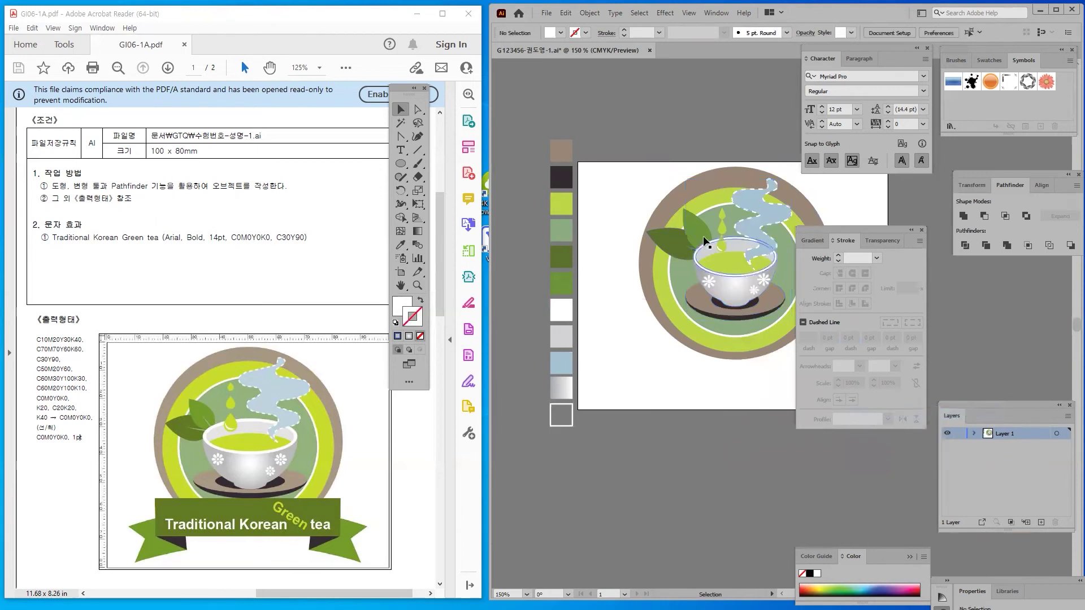
left_click(638, 236)
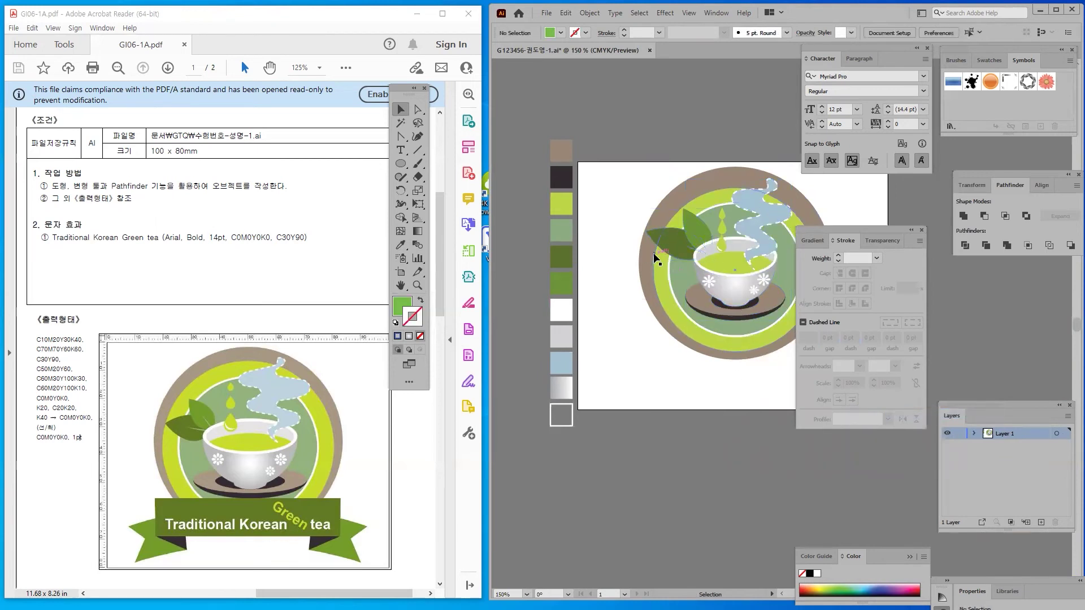
left_click(658, 236)
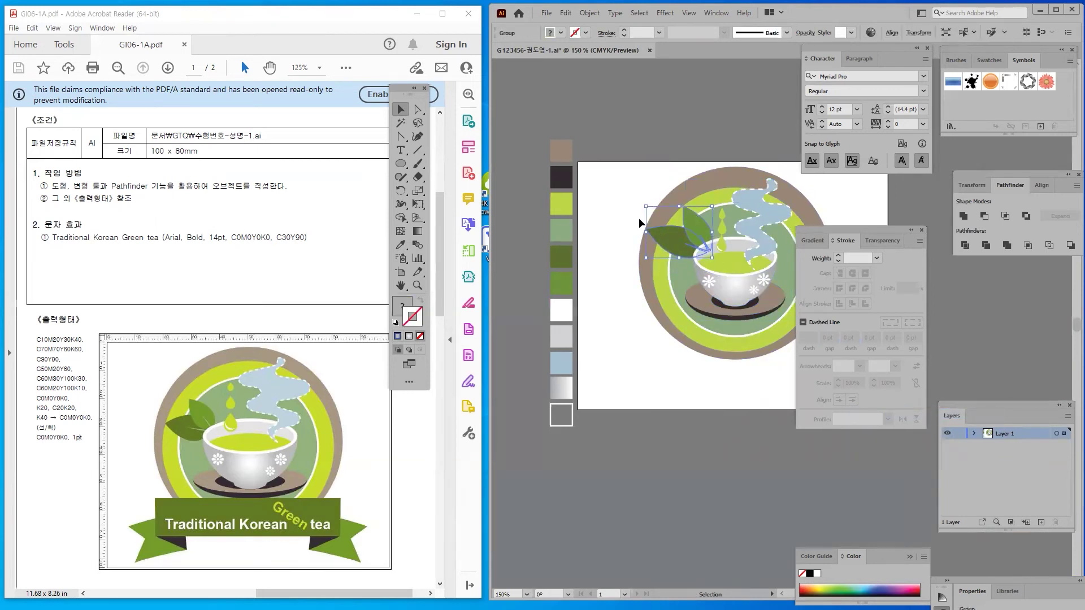
left_click(612, 229)
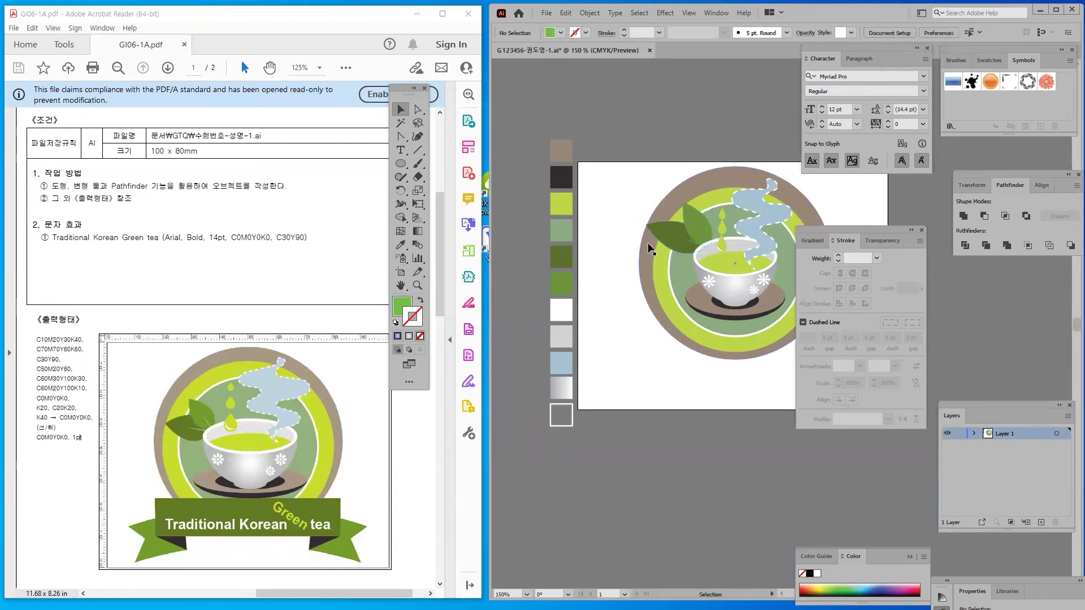
left_click(670, 233)
left_click(690, 395)
left_click_drag(690, 395, 623, 361)
left_click(612, 202)
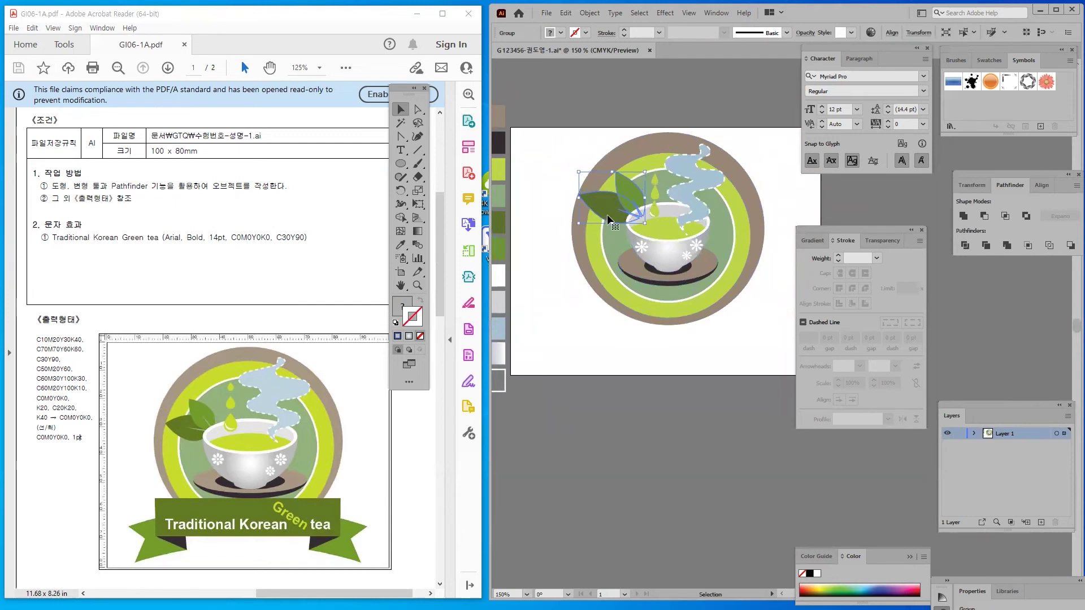
left_click(595, 381)
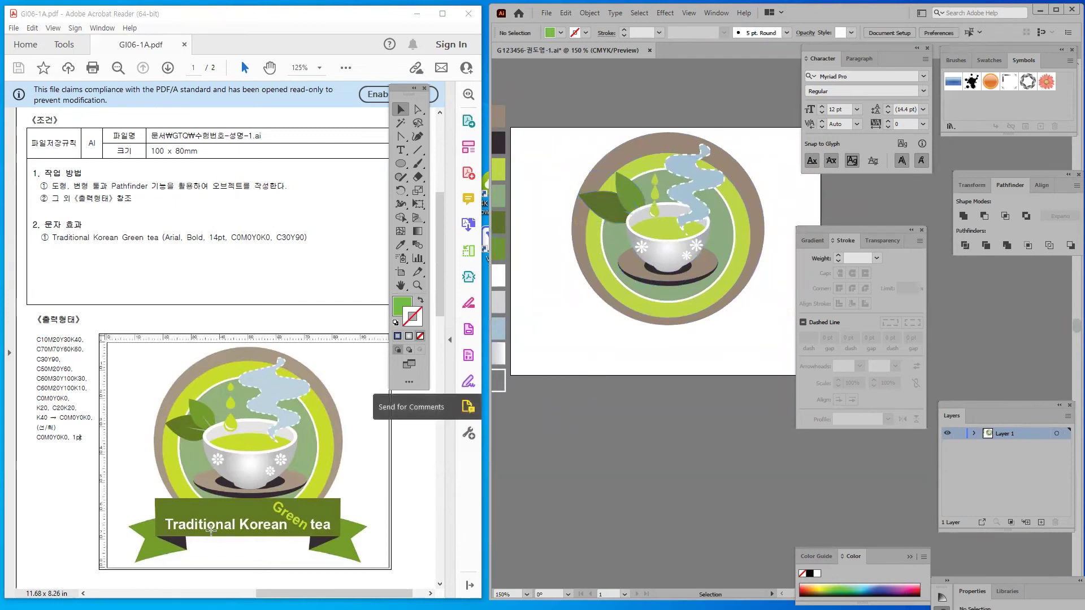
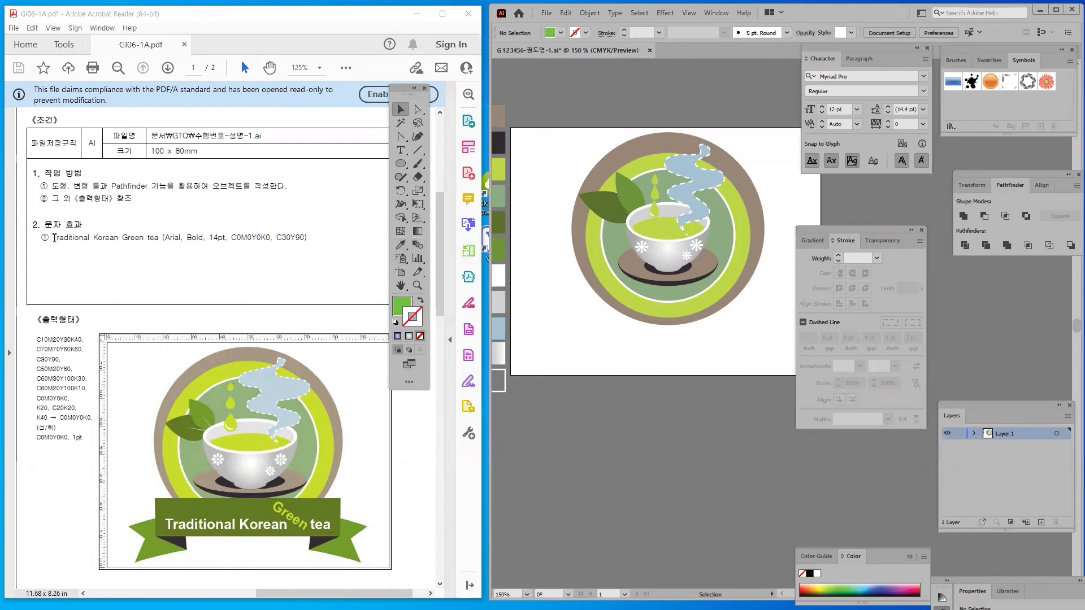
Highlight the spec's text-effect requirements and white colour value in the task sheet
left_click_drag(53, 237, 270, 238)
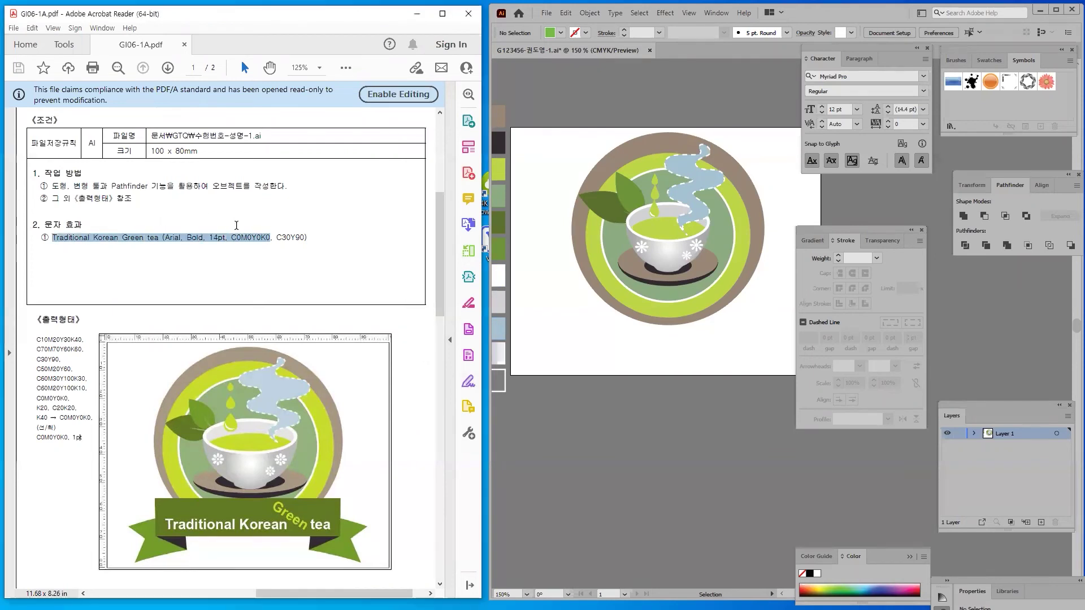
left_click(217, 250)
left_click_drag(212, 237, 269, 295)
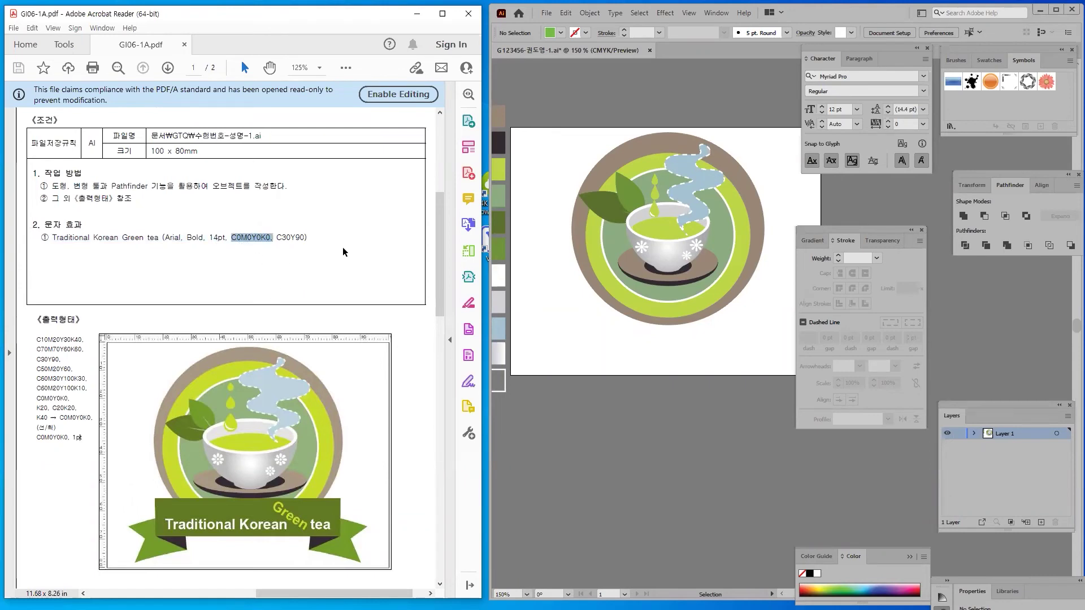
left_click(283, 262)
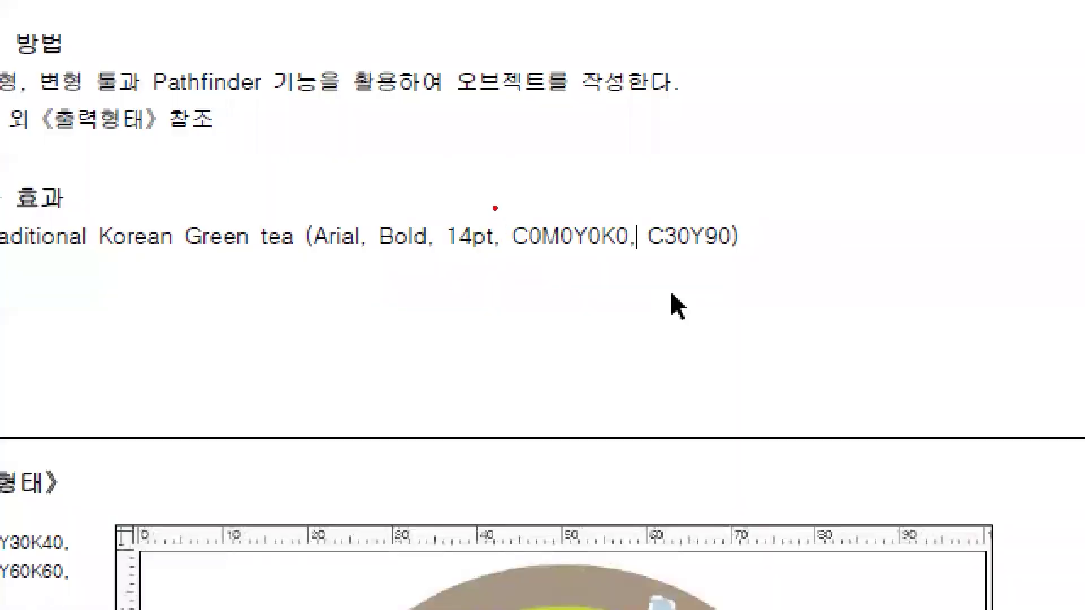
Check the spec's green colour value C30Y90, then return to the Illustrator artwork
mouse_move(495, 207)
left_mouse_down()
mouse_move(847, 277)
mouse_move(801, 268)
left_mouse_up()
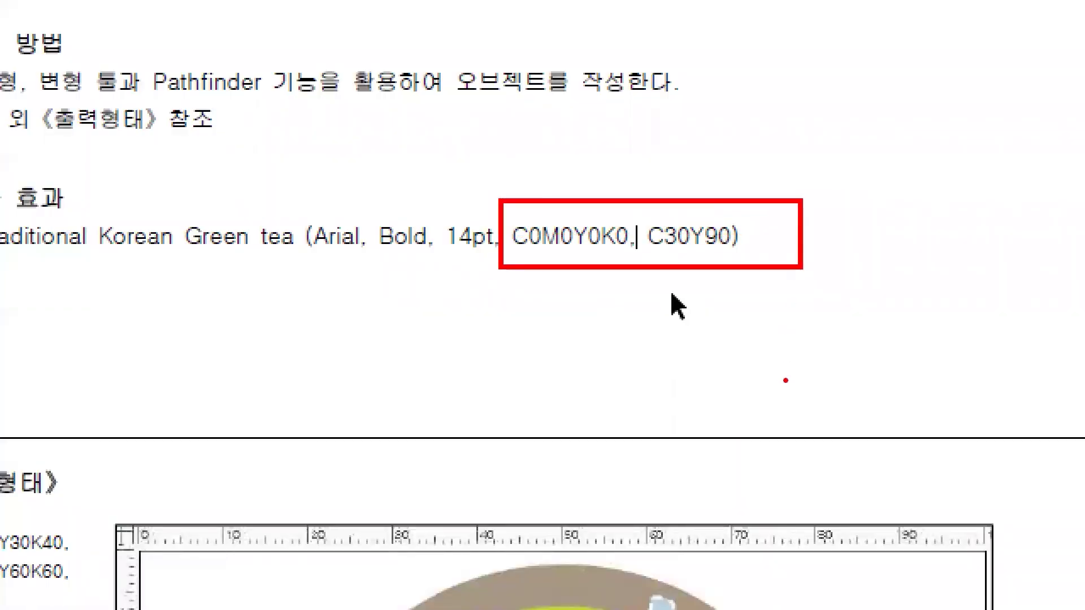
mouse_move(622, 287)
left_mouse_down()
mouse_move(671, 288)
mouse_move(661, 302)
left_mouse_up()
left_click_drag(633, 243, 624, 255)
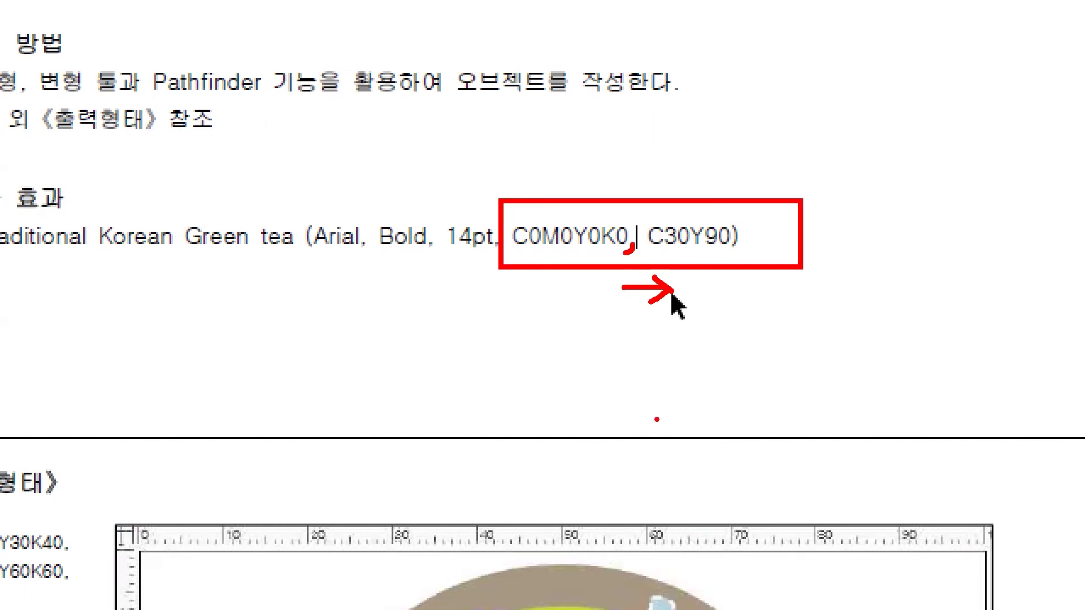
mouse_move(547, 175)
left_mouse_down()
mouse_move(557, 189)
mouse_move(572, 170)
left_mouse_up()
left_click_drag(677, 176, 714, 149)
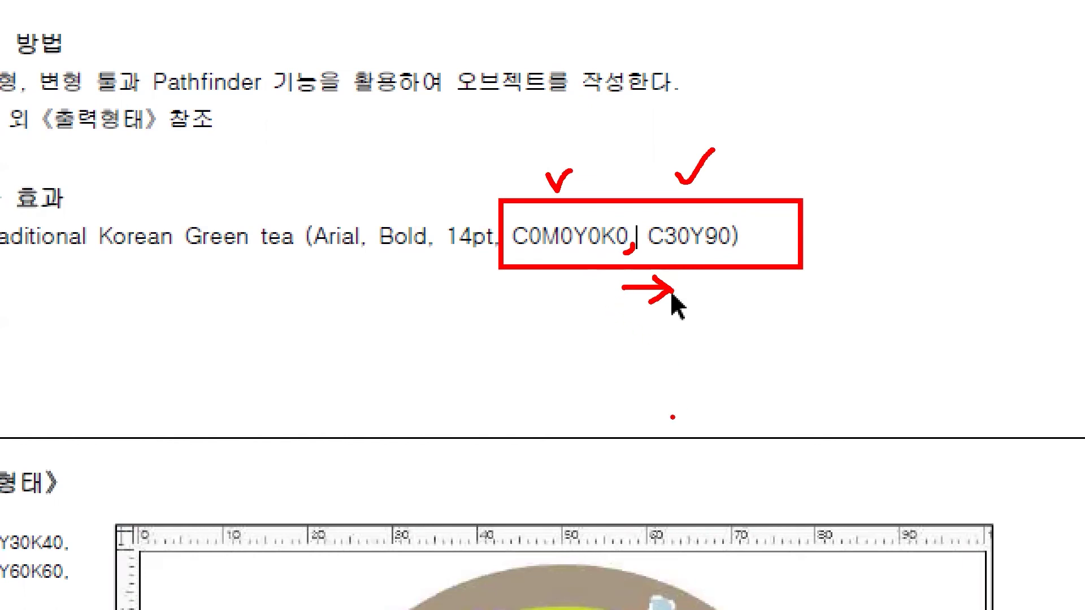
left_click_drag(507, 292, 513, 307)
mouse_move(796, 279)
left_mouse_down()
mouse_move(814, 311)
mouse_move(740, 349)
left_mouse_up()
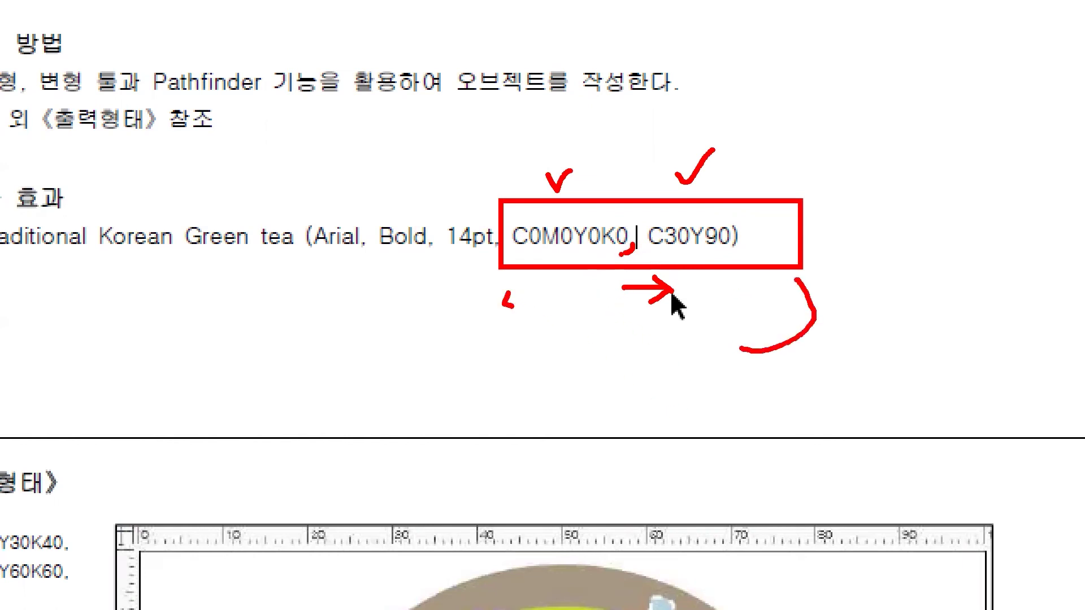
key("Escape")
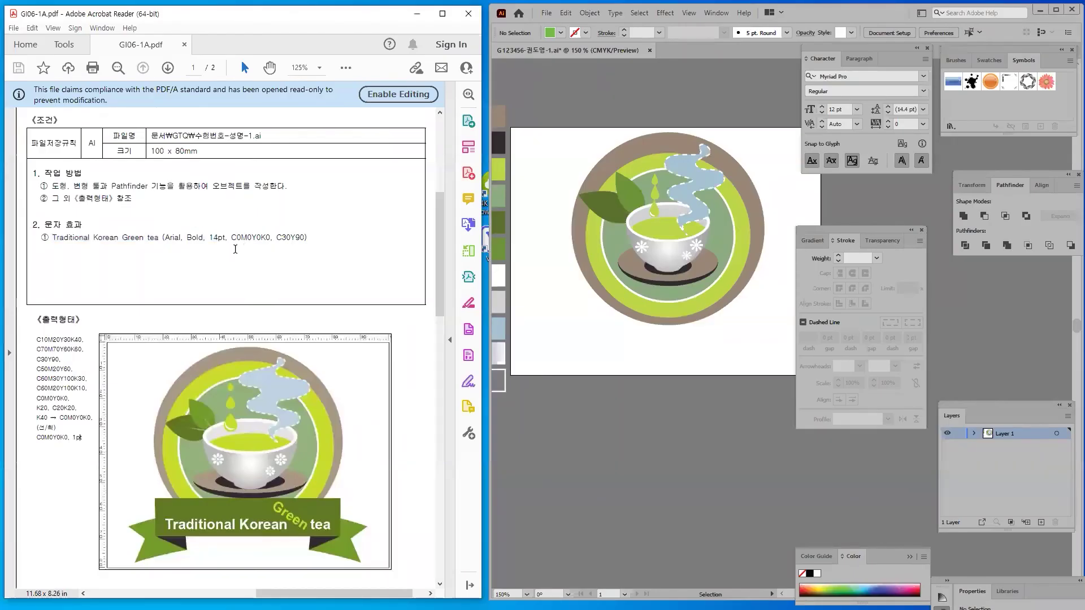
double_click(299, 237)
left_click(599, 341)
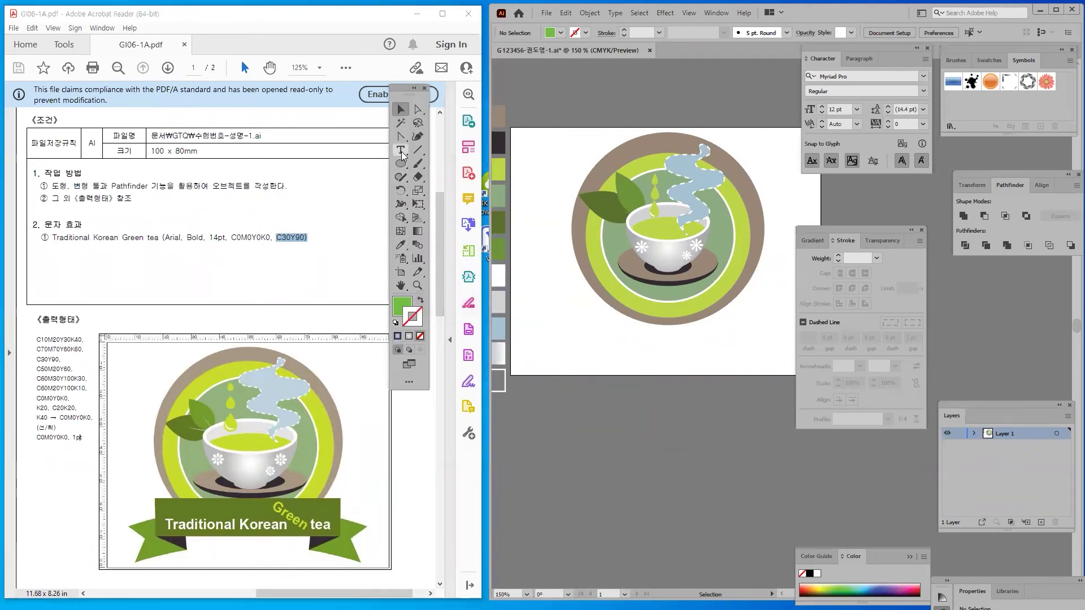
Add the caption 'Traditional Korean Green tea' below the badge and nudge it into place
key("t")
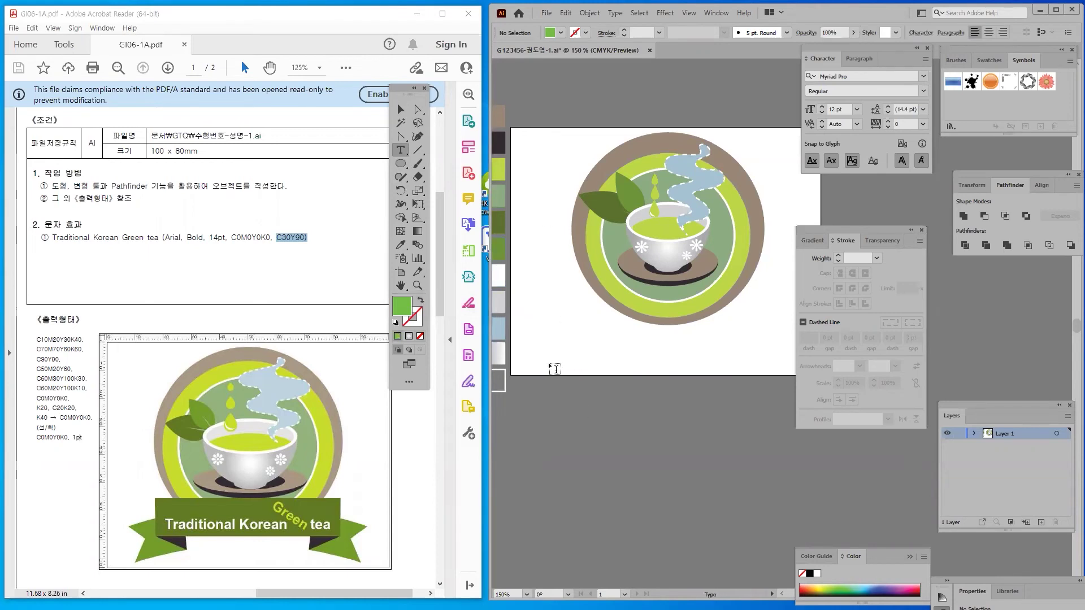
left_click(544, 350)
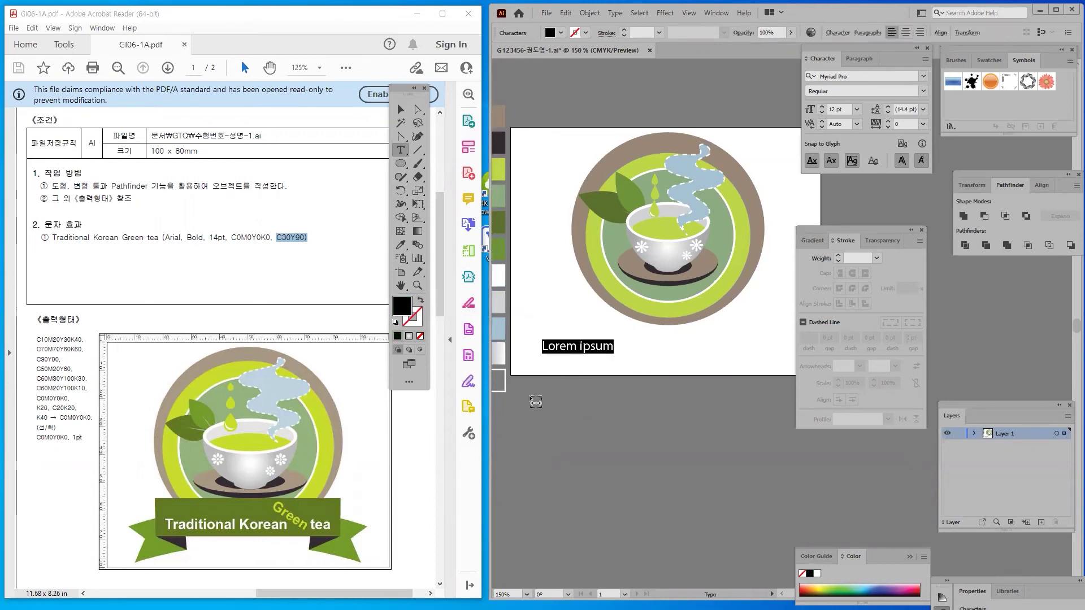
type("ㅅ")
key("BackSpace")
type("Traditional Korean Green tea")
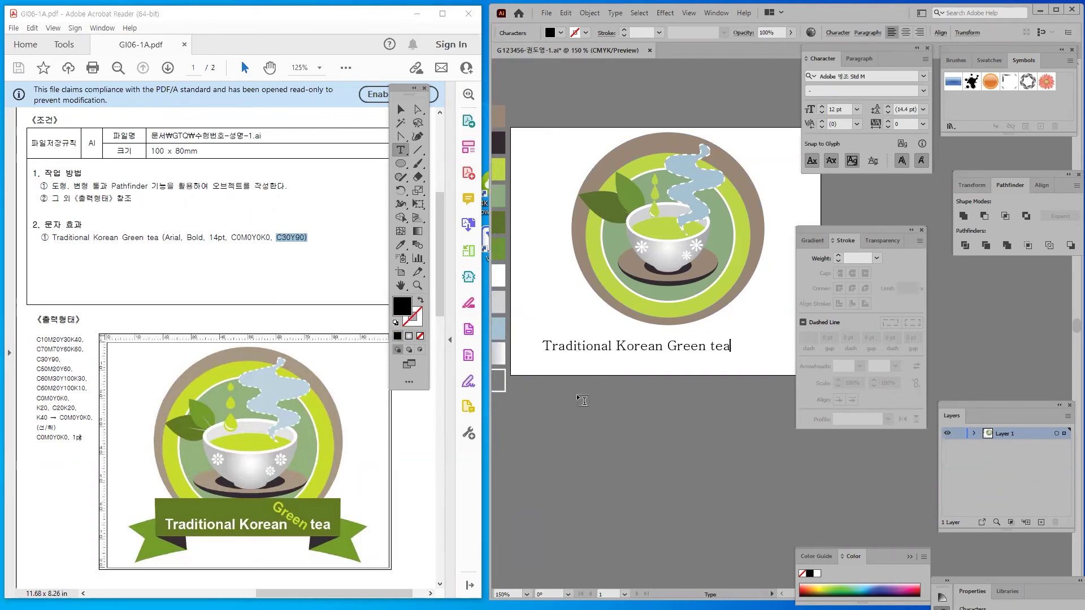
key("Escape")
left_click_drag(591, 348, 598, 350)
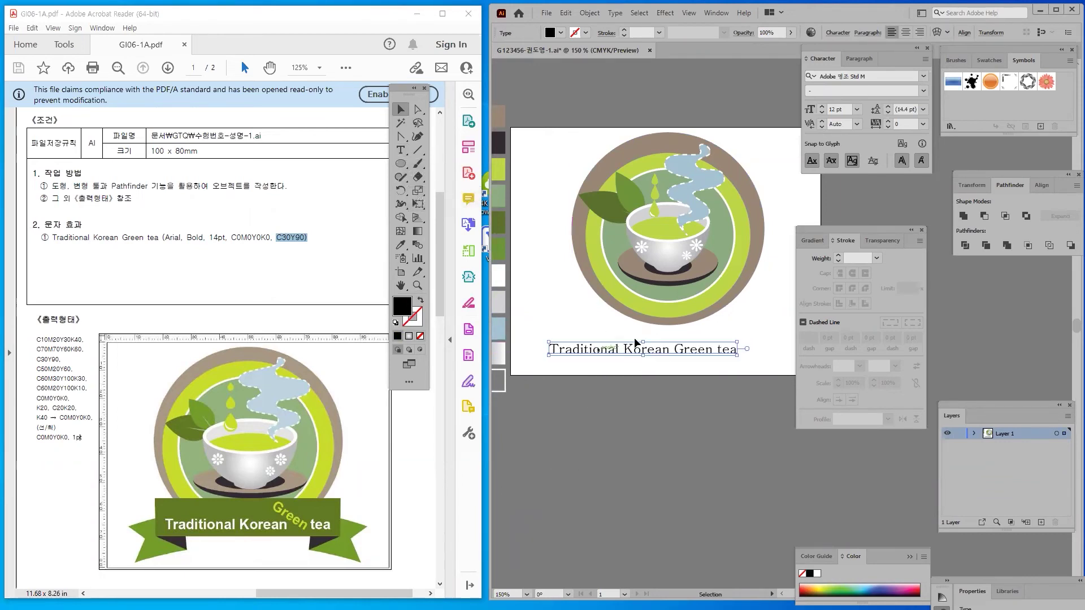
Set the caption font to Arial Bold at 14 pt
left_click(924, 76)
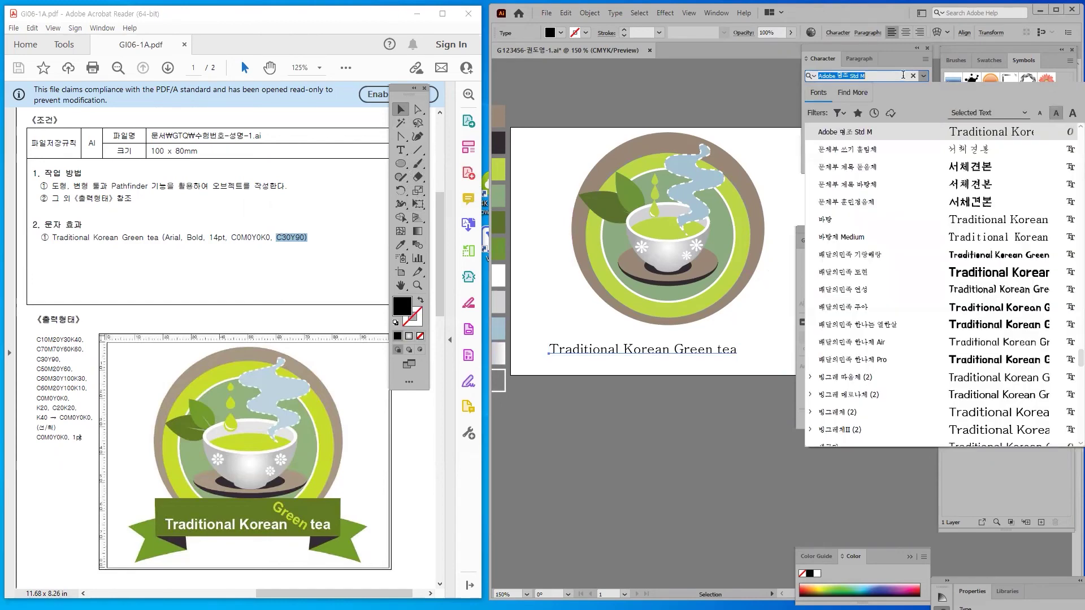
type("arial")
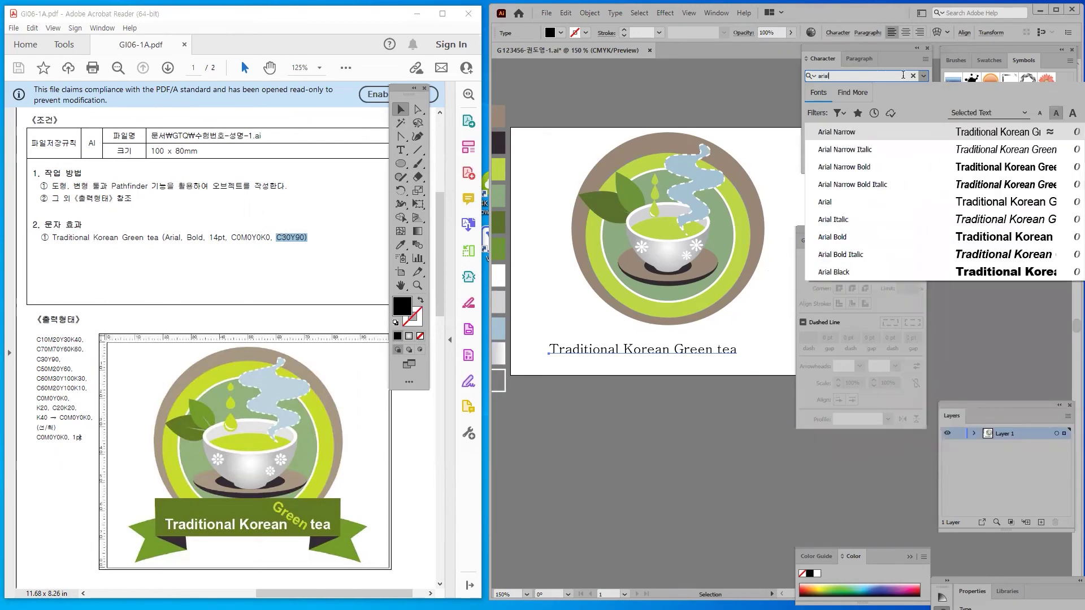
left_click(852, 238)
left_click(851, 110)
type("1")
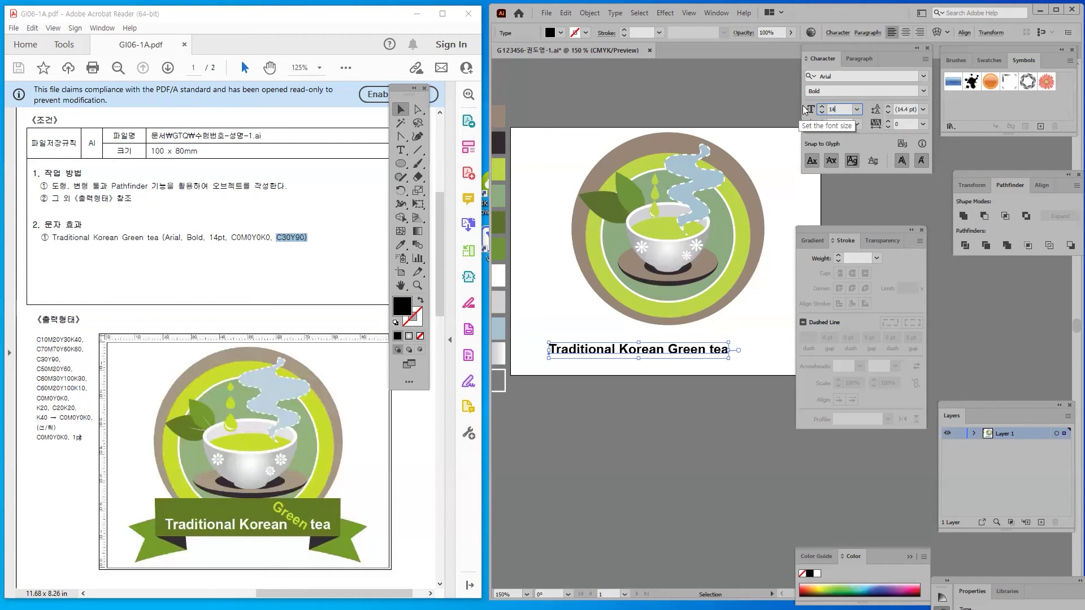
type("4")
key("Return")
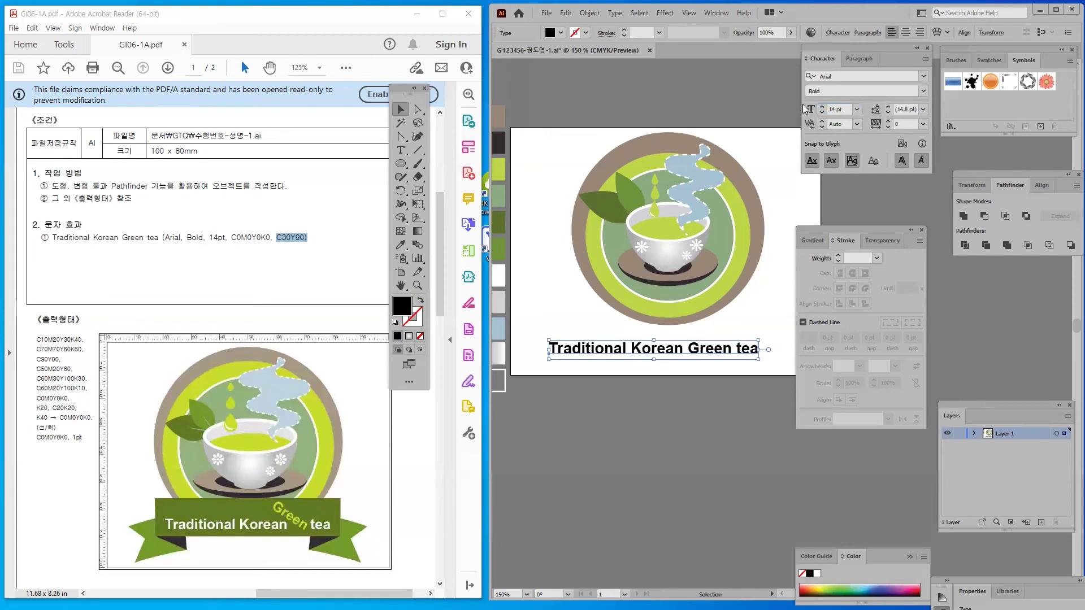
Duplicate the caption and delete 'Green' from the upper copy, leaving a gap
left_click_drag(600, 354, 592, 366)
double_click(627, 344)
left_click_drag(711, 339, 758, 342)
key("BackSpace")
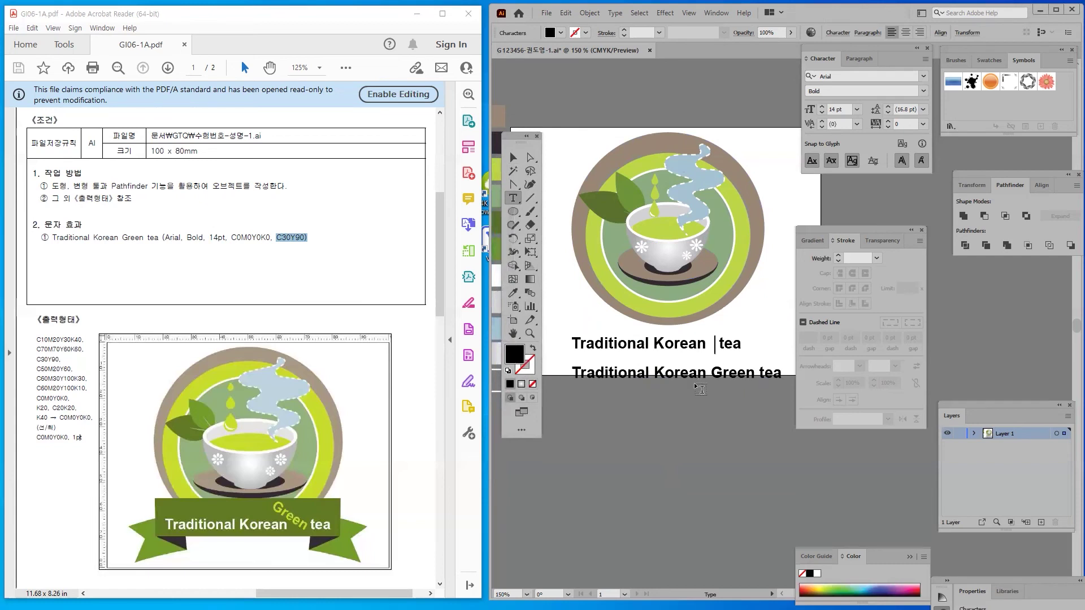
left_click(513, 157)
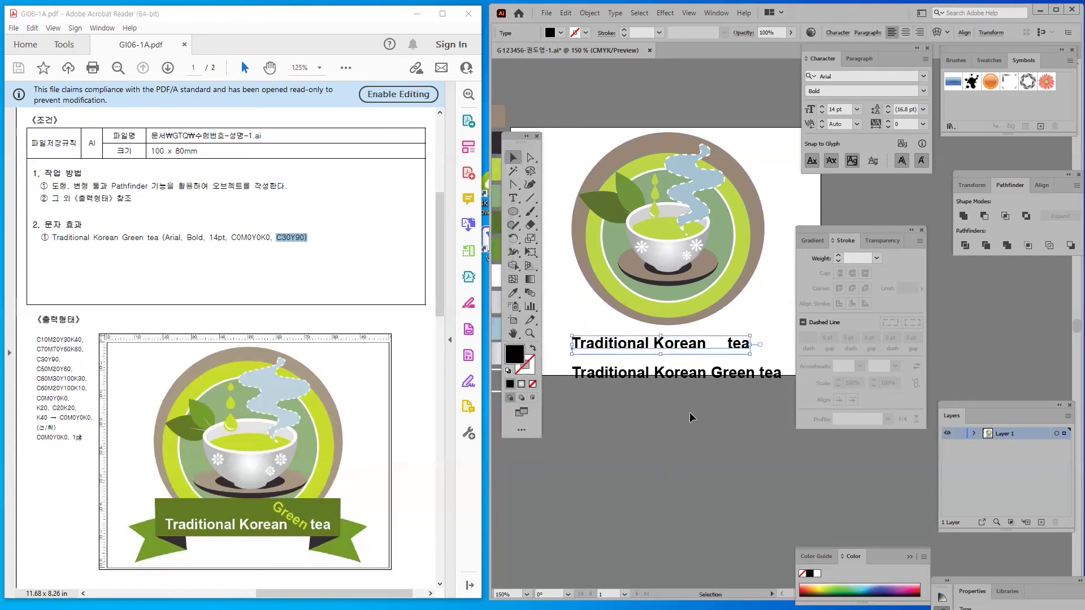
left_click_drag(658, 351, 649, 344)
Trim the lower copy down to just 'Green' beneath the gap
double_click(692, 376)
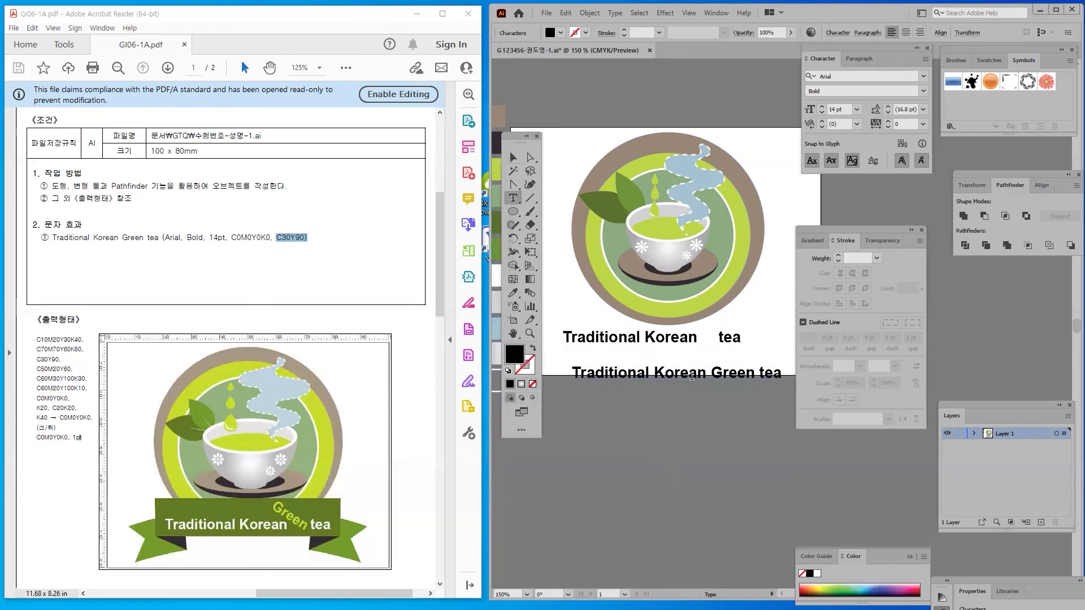
left_click_drag(711, 374, 678, 367)
key("BackSpace")
key("BackSpace")
key("Escape")
left_click(591, 385)
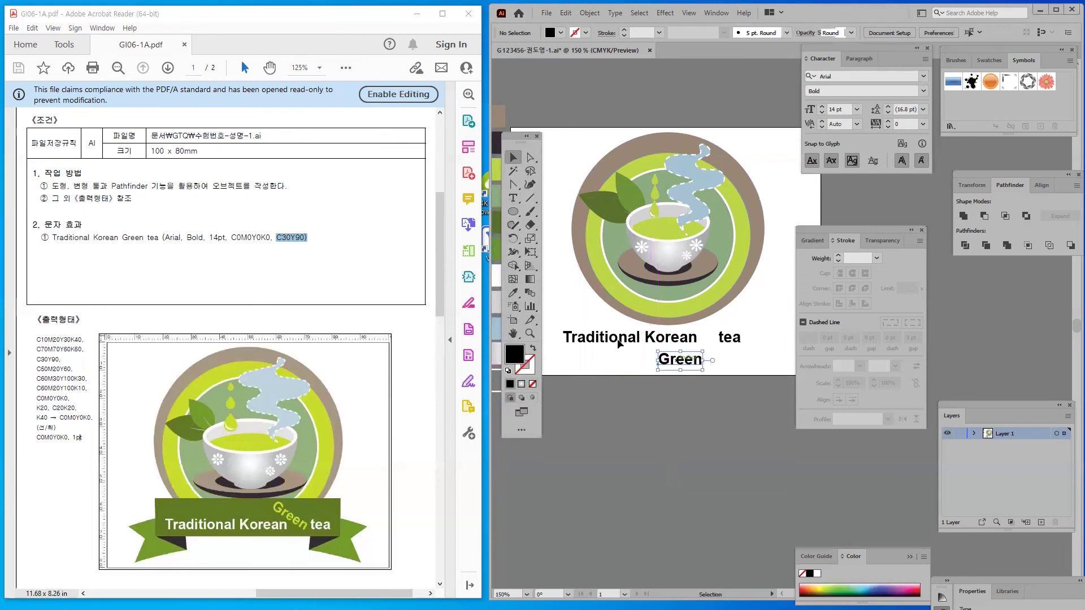
left_click(611, 339)
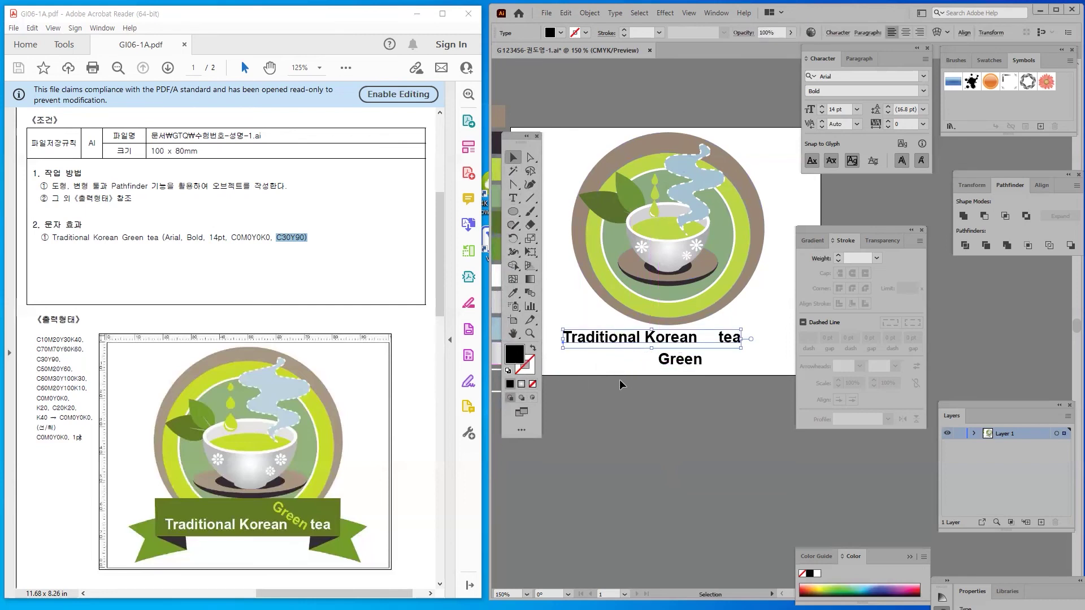
scroll(611, 376, "down", 2)
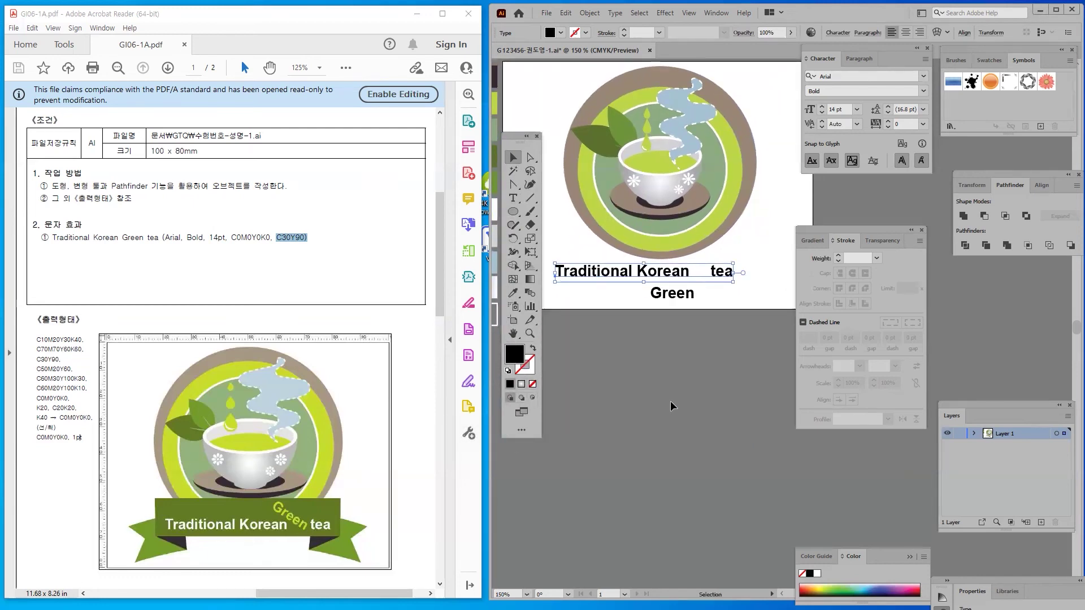
left_click(661, 388)
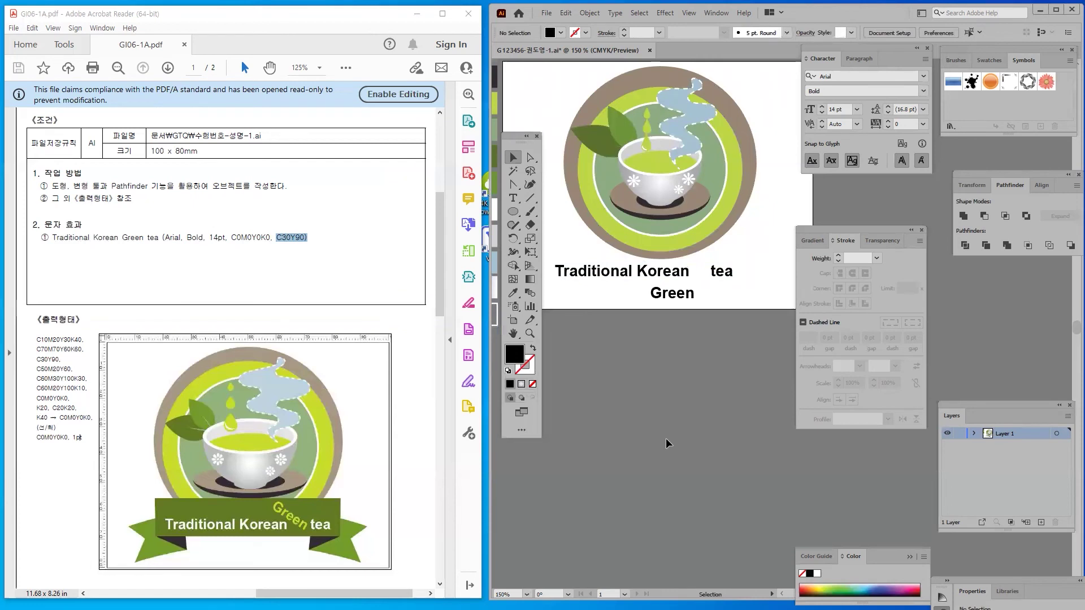
Draw a horizontal straight line below the badge with a black 1 pt stroke
left_click(530, 198)
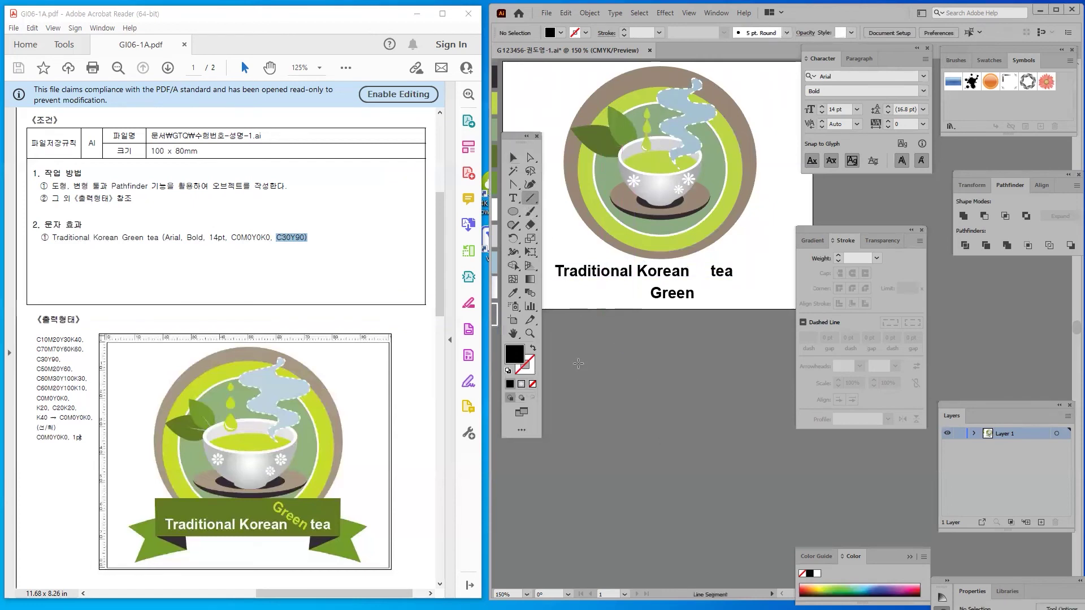
left_click_drag(568, 352, 735, 352)
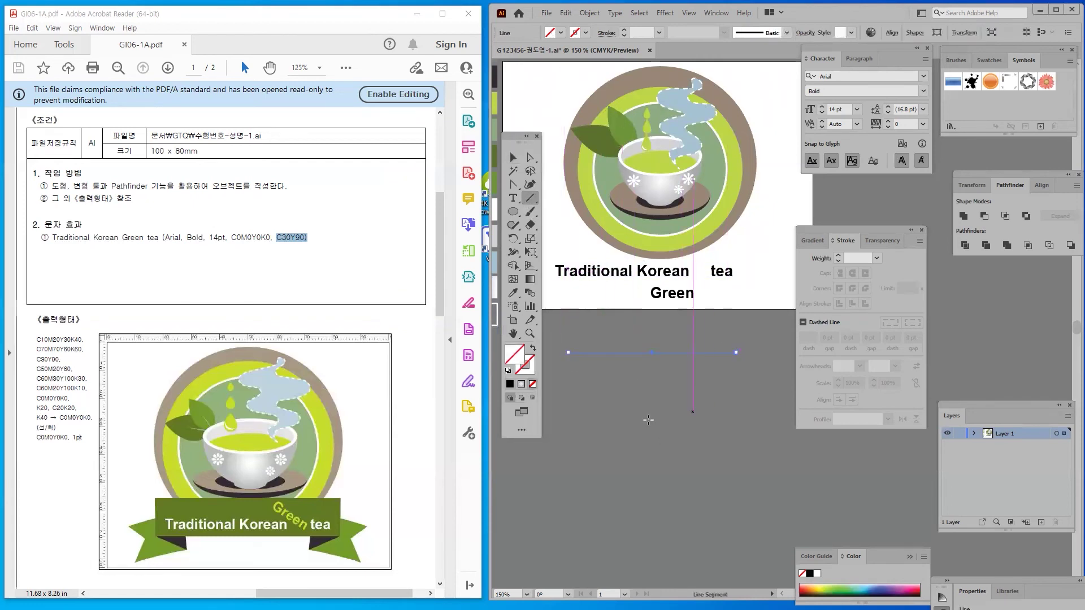
left_click(530, 369)
left_click(510, 384)
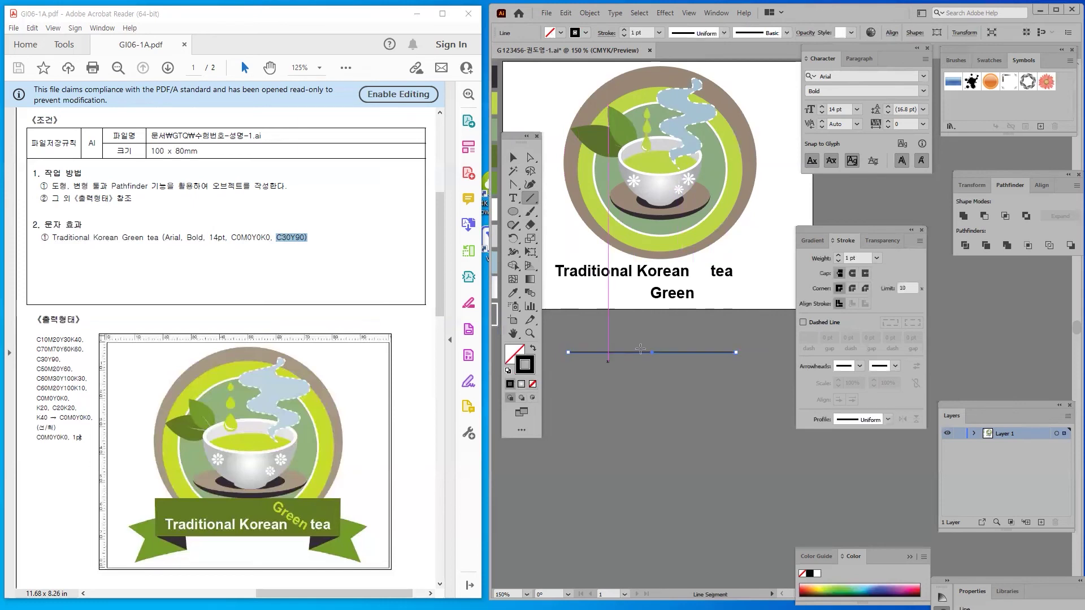
left_click(512, 157)
left_click(616, 347)
left_click(620, 351)
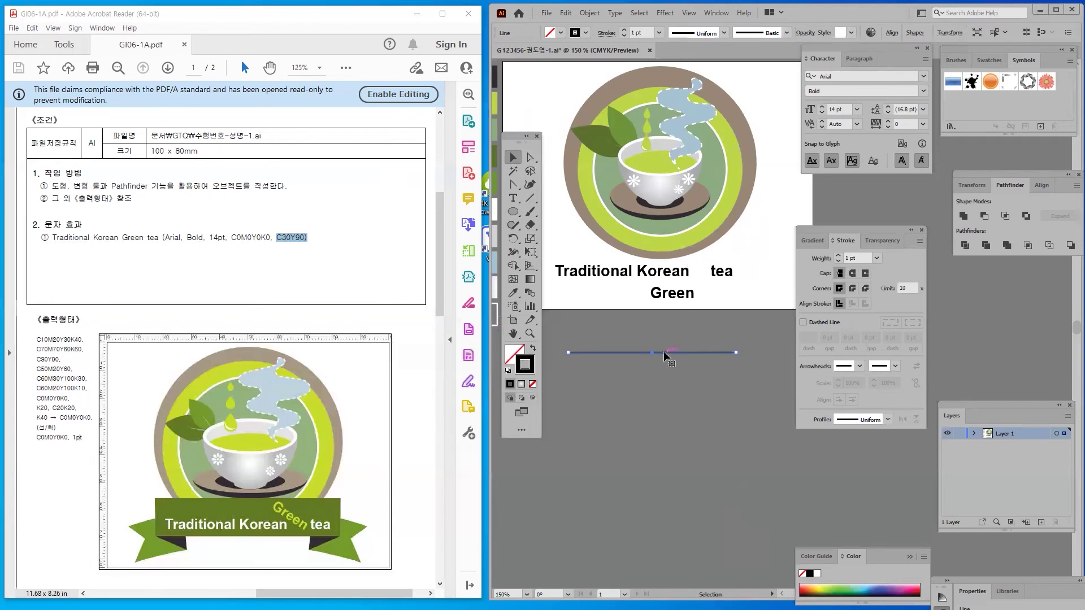
Bring up the Brushes panel with F5 and reselect the horizontal line
left_click(877, 435)
key("F5")
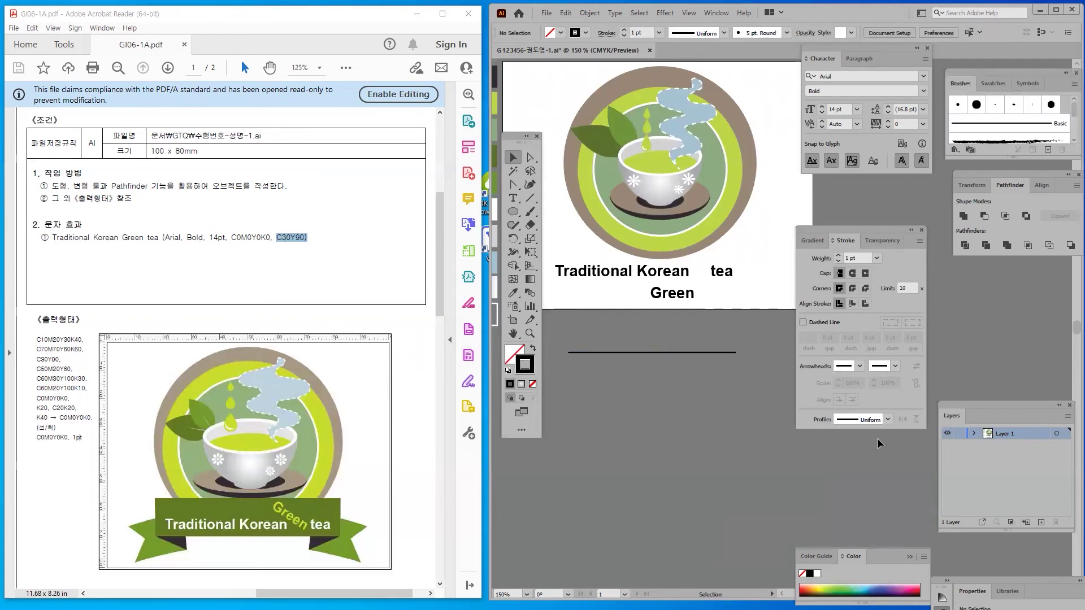
left_click_drag(675, 416, 591, 327)
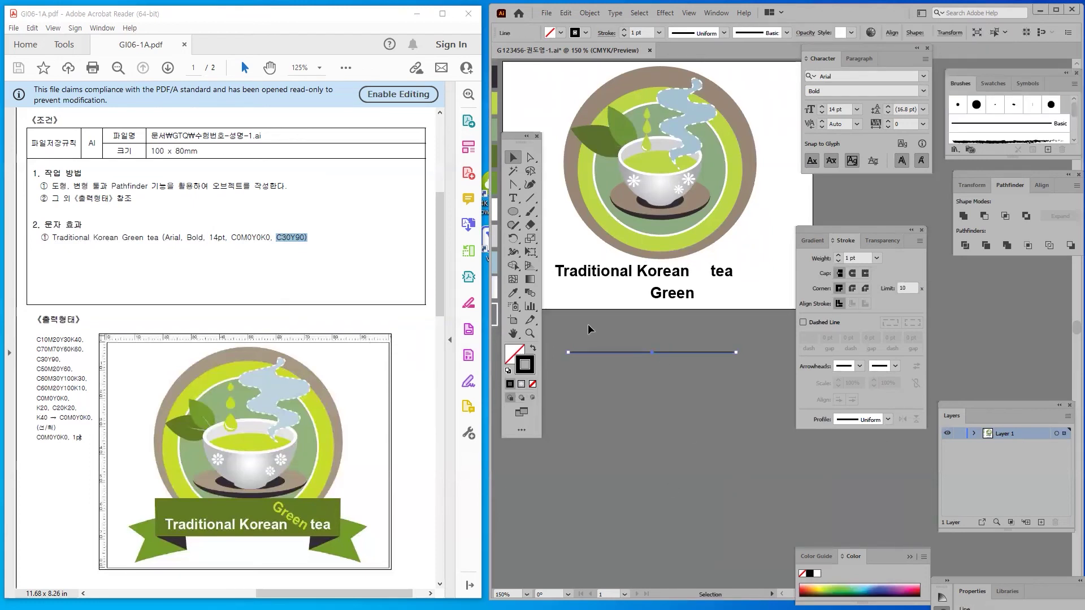
left_click_drag(672, 392, 595, 332)
Apply the orange banner brush from Decorative_Banners and Seals to the line, just under the artboard
left_click_drag(980, 73, 648, 192)
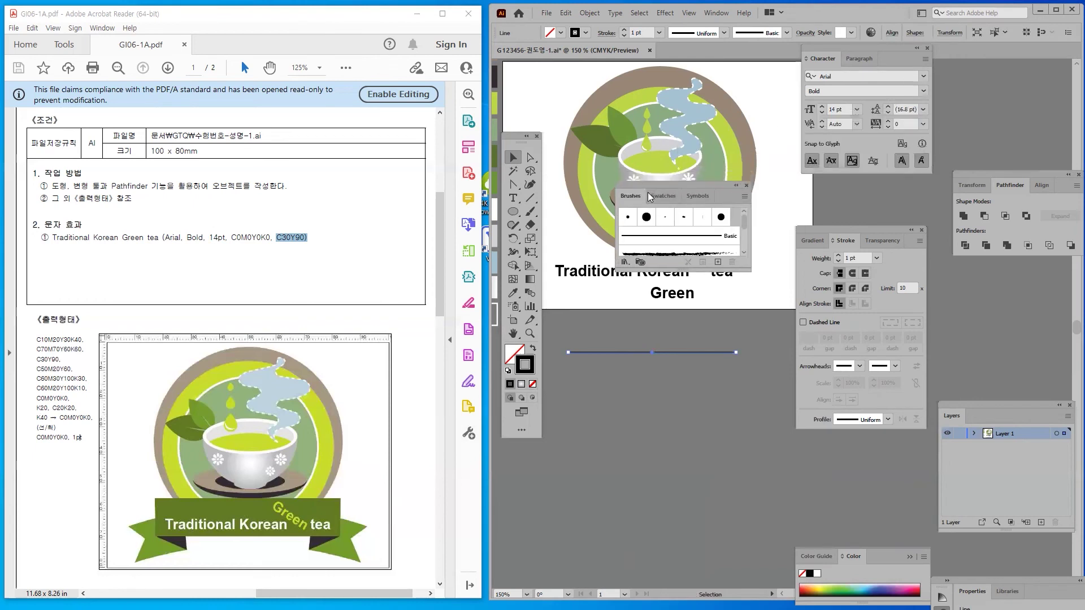
left_click(624, 270)
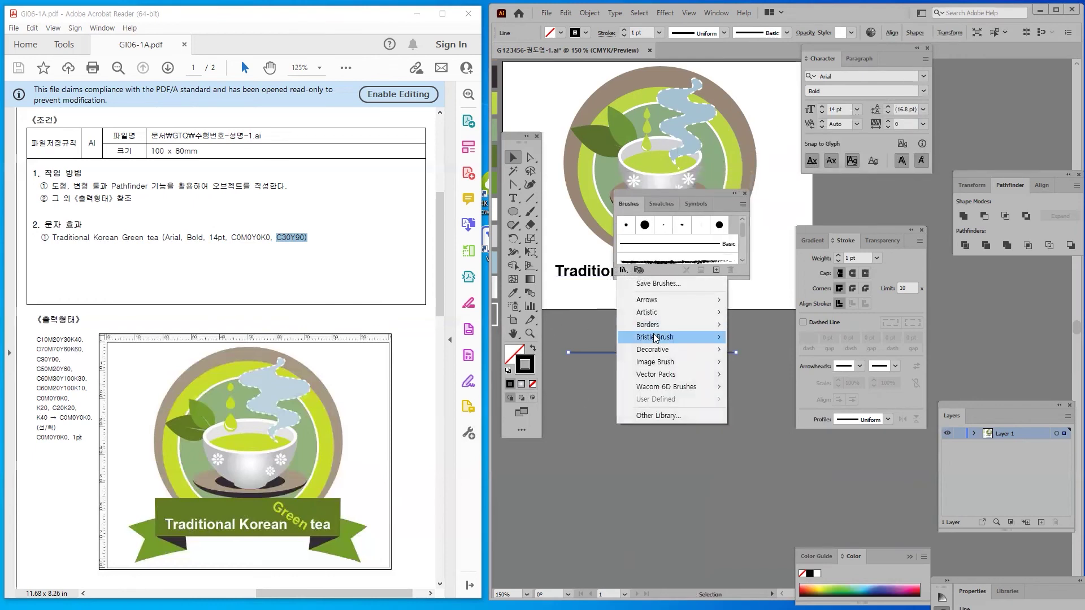
mouse_move(655, 351)
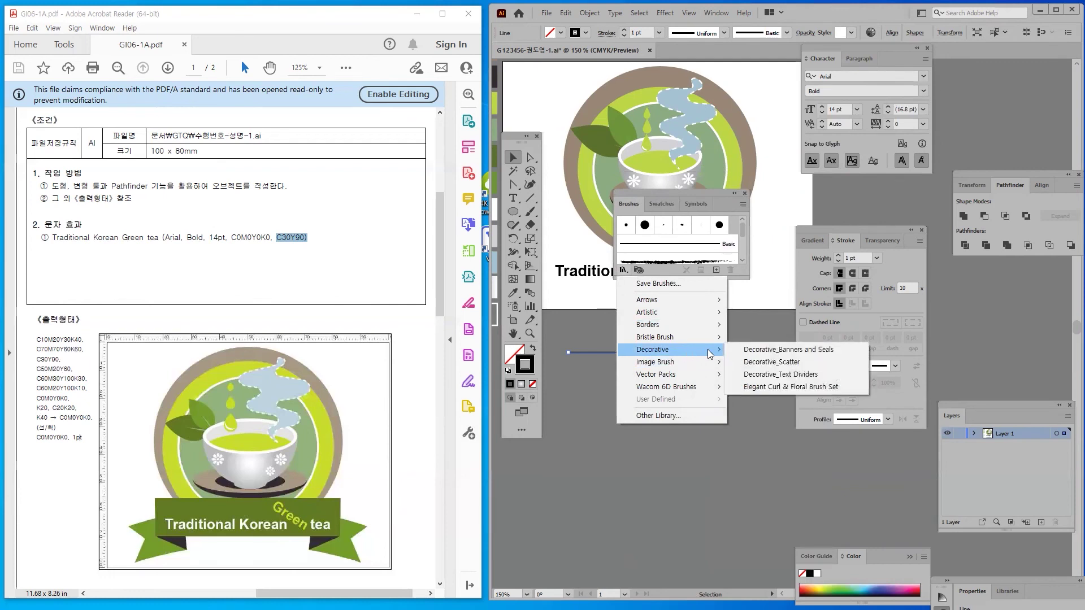
left_click(763, 350)
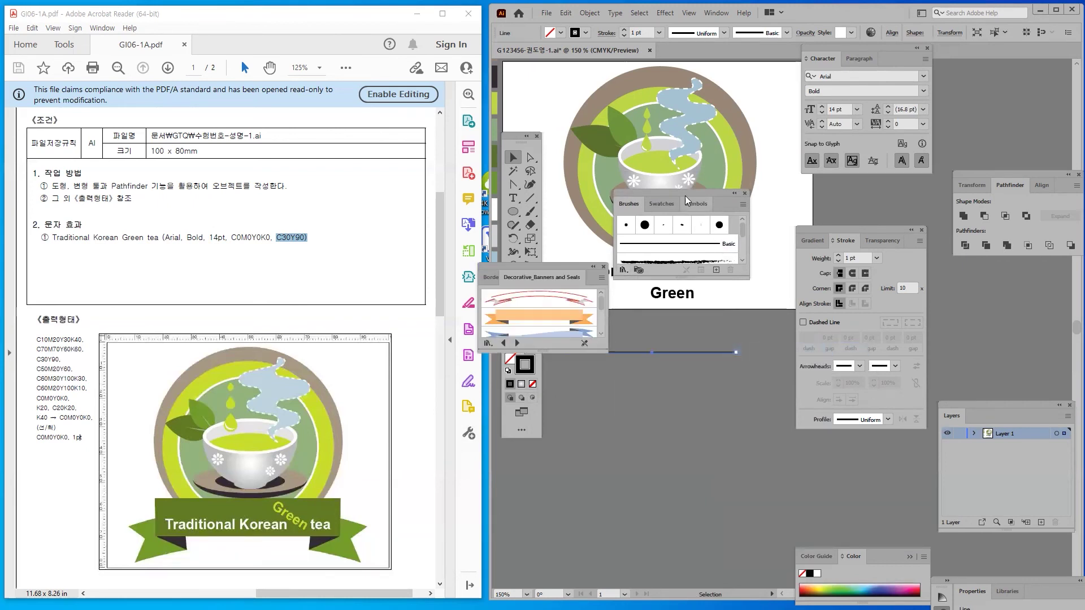
left_click_drag(683, 192, 1017, 67)
left_click_drag(567, 264, 732, 240)
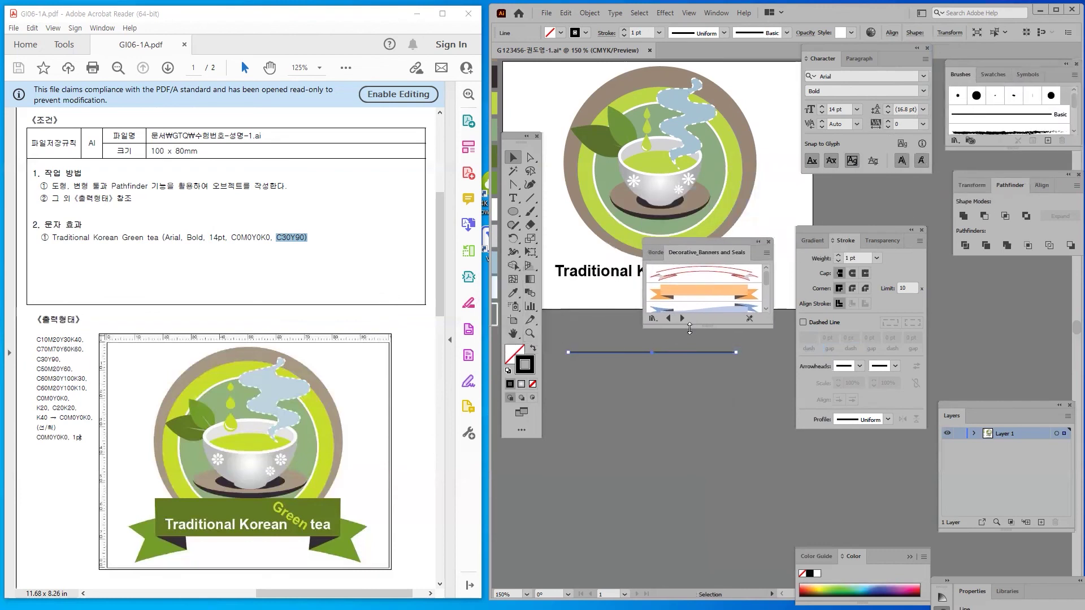
left_click_drag(681, 326, 681, 416)
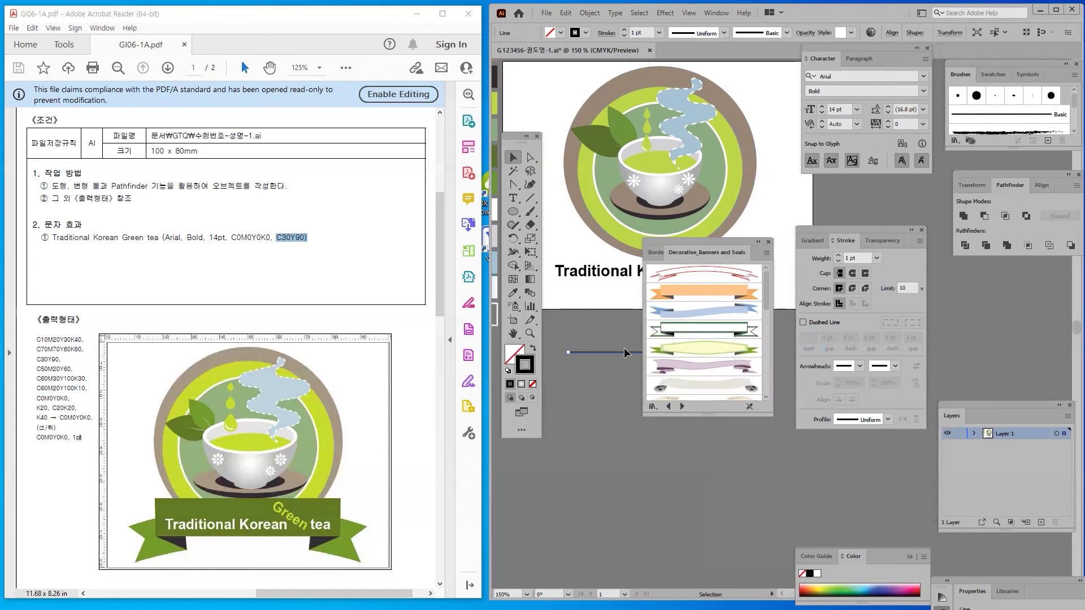
left_click(695, 295)
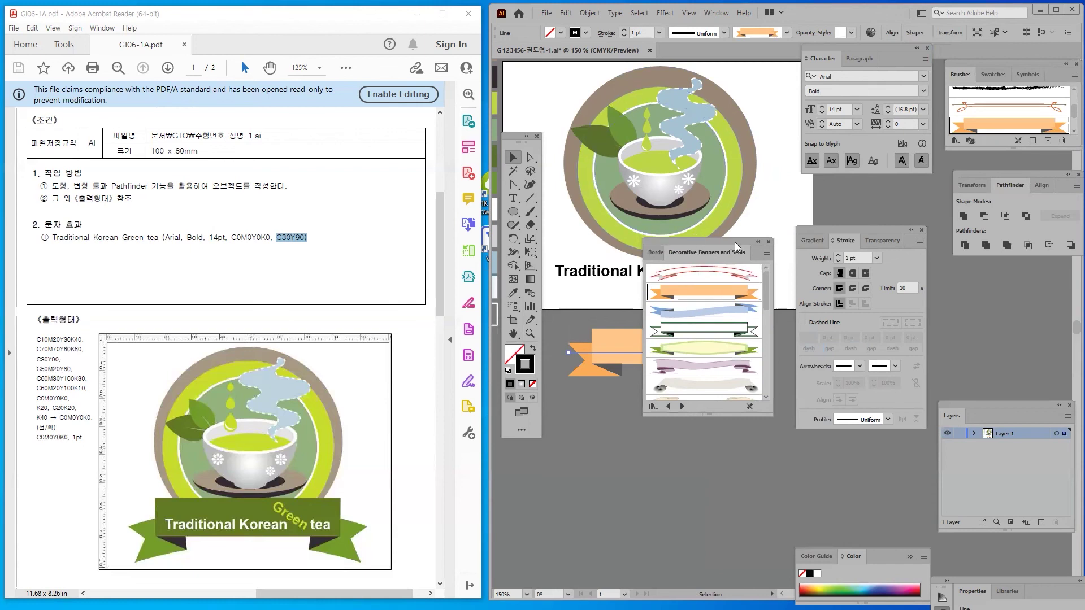
left_click(767, 241)
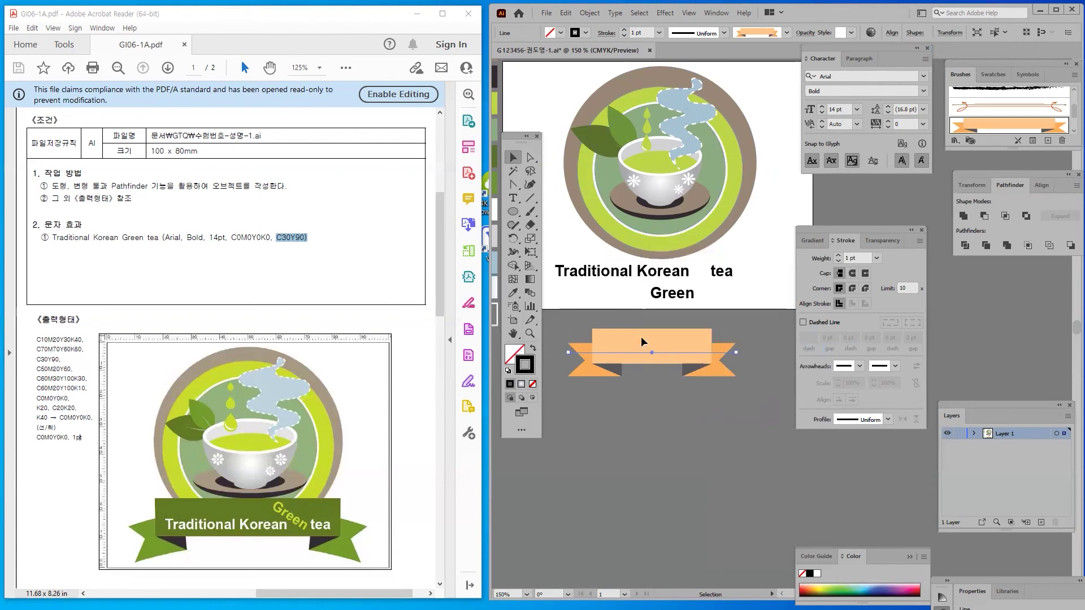
left_click_drag(641, 338, 647, 320)
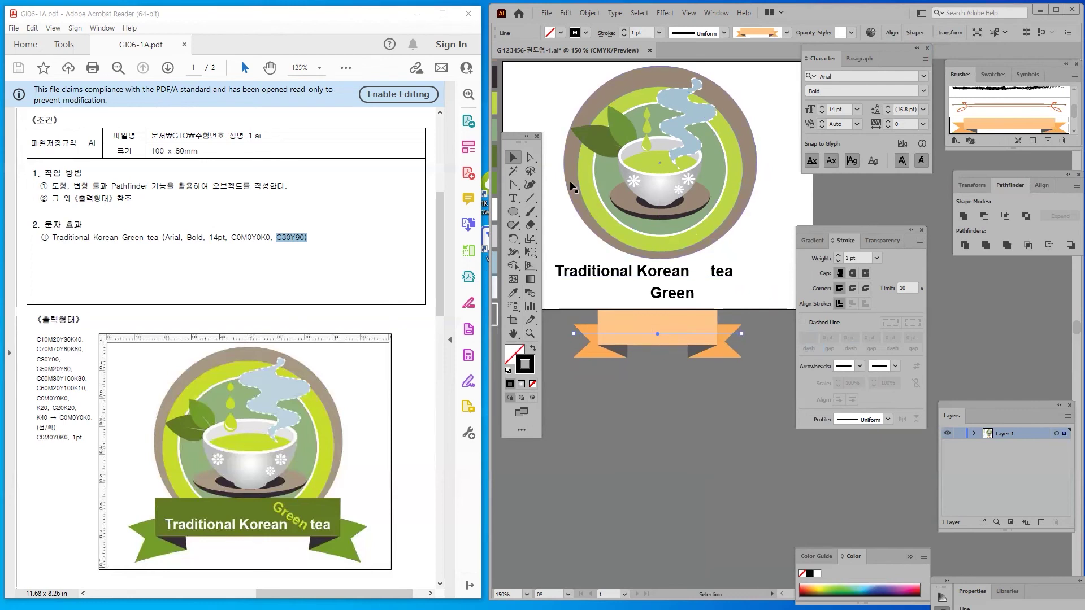
Stretch the banner's left and right ends wider, keeping a 1 pt stroke
left_click(531, 158)
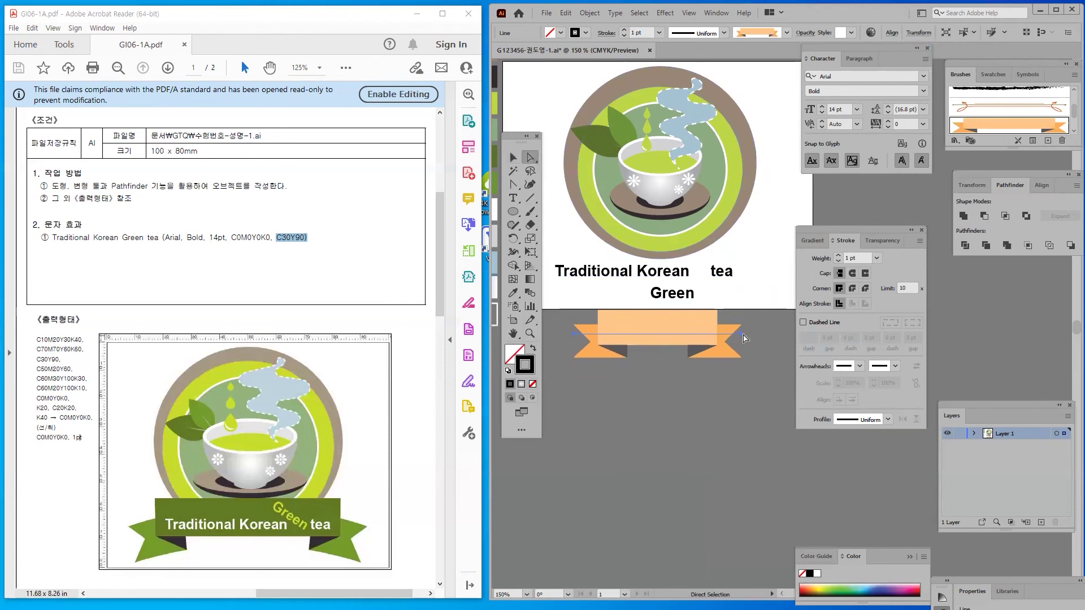
left_click(745, 338)
left_click_drag(749, 333, 783, 334)
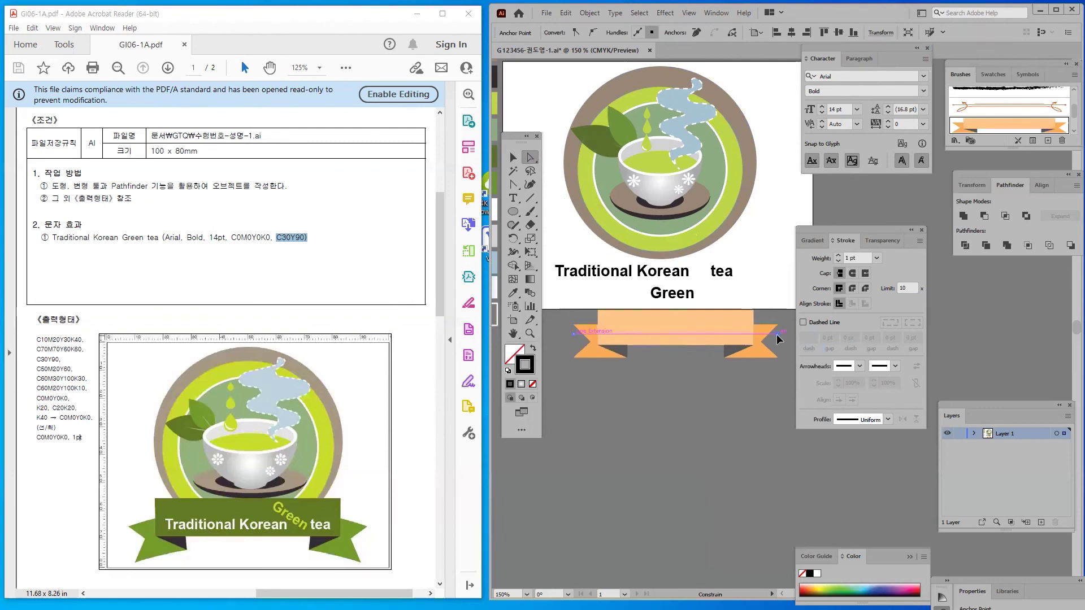
left_click_drag(573, 333, 546, 330)
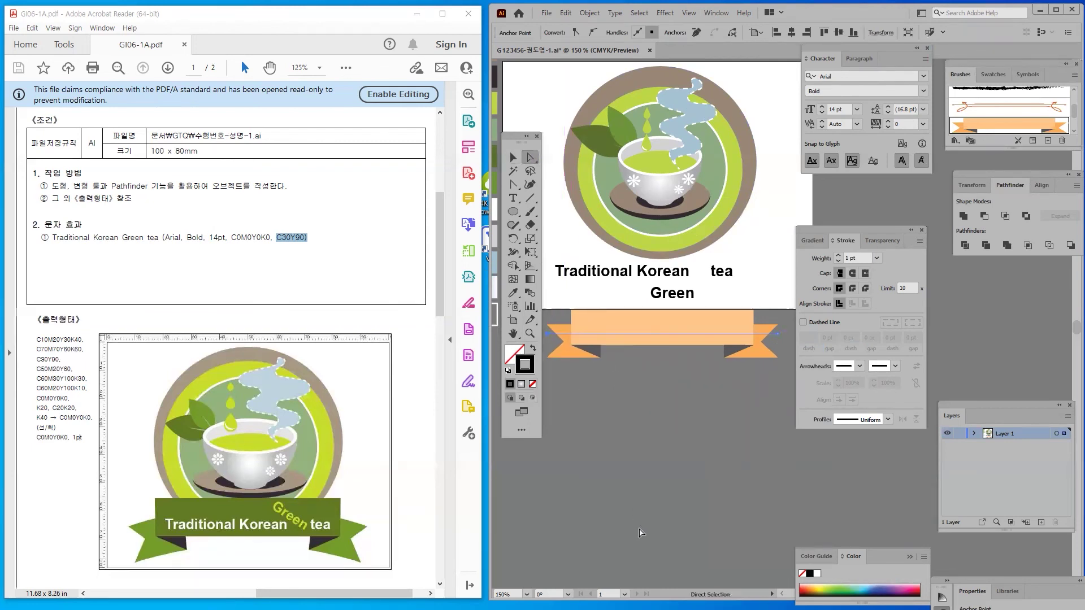
left_click(512, 157)
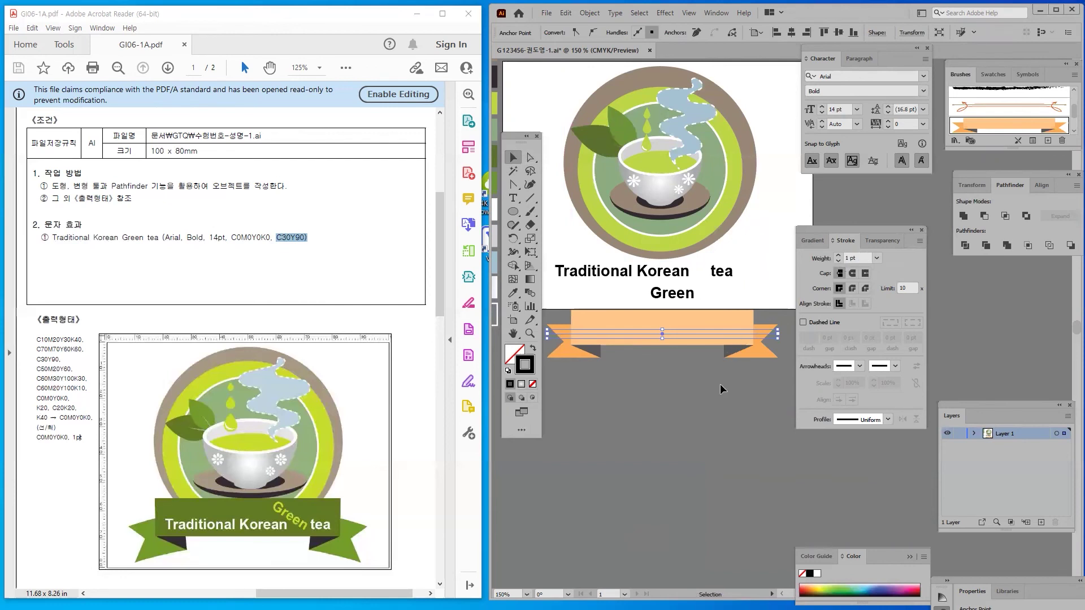
left_click(838, 262)
left_click(837, 257)
left_click(666, 398)
Pull the banner's right end back slightly and nudge the banner higher and right
left_click(530, 160)
left_click(743, 334)
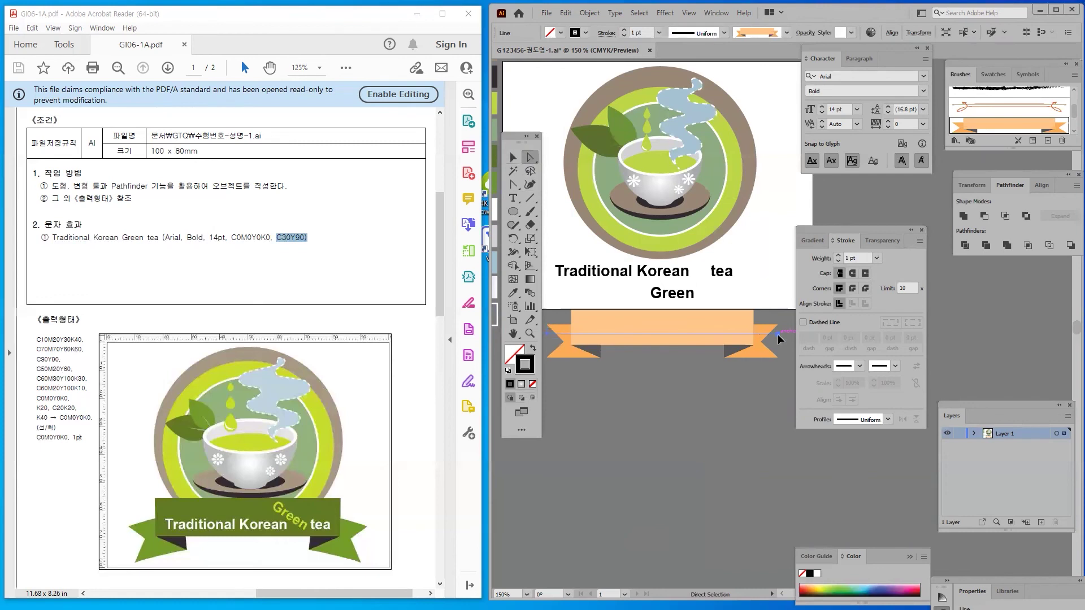
mouse_move(779, 339)
left_mouse_down()
mouse_move(734, 338)
mouse_move(792, 330)
left_mouse_up()
left_click(745, 335)
left_click_drag(517, 136, 424, 154)
left_click(423, 179)
left_click(675, 412)
mouse_move(628, 338)
left_mouse_down()
mouse_move(631, 293)
mouse_move(632, 333)
left_mouse_up()
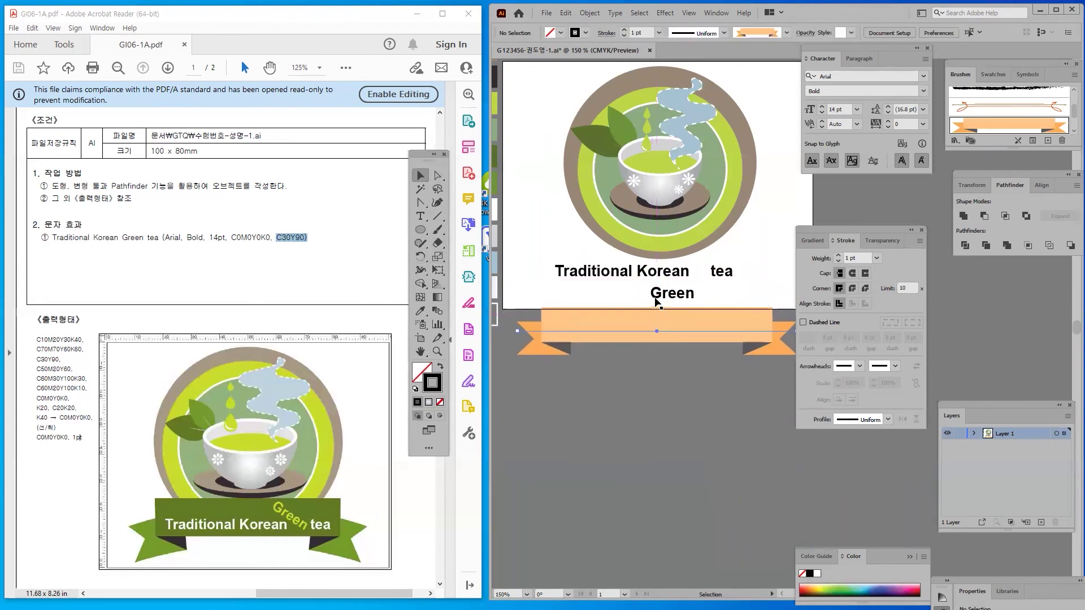
Bring the 'Green' and 'Traditional Korean tea' text in front of the banner
left_click(672, 294)
left_click(608, 272, "shift")
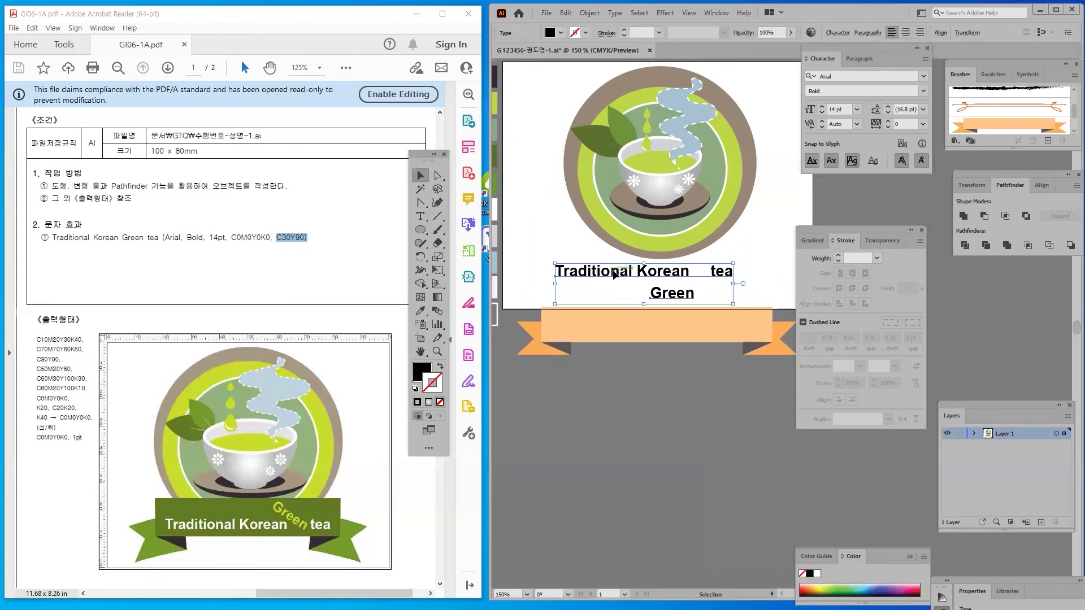
right_click(613, 272)
mouse_move(733, 464)
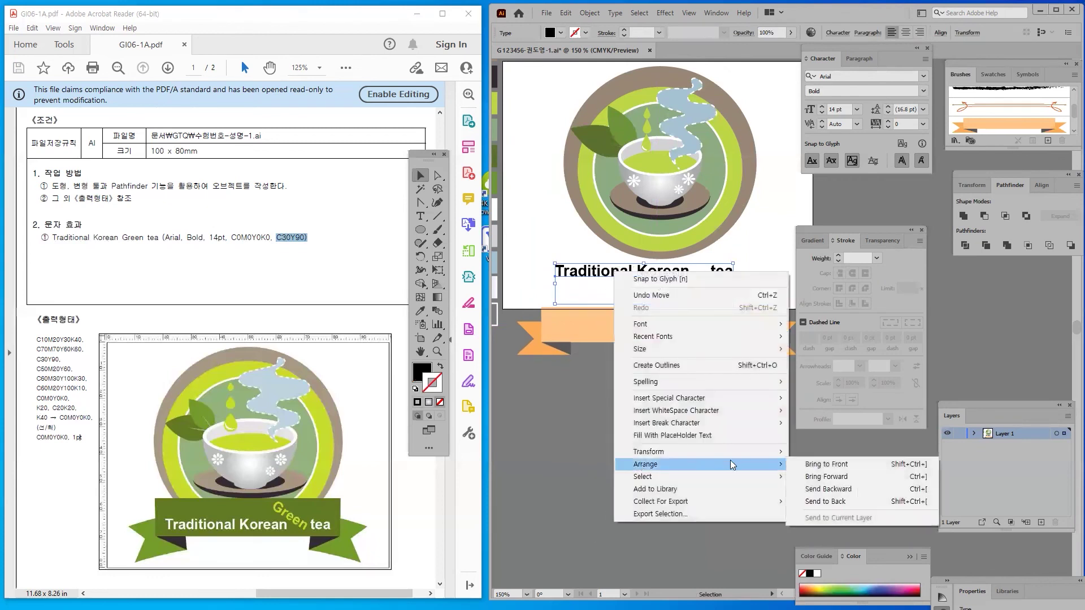
left_click(855, 465)
left_click(623, 454)
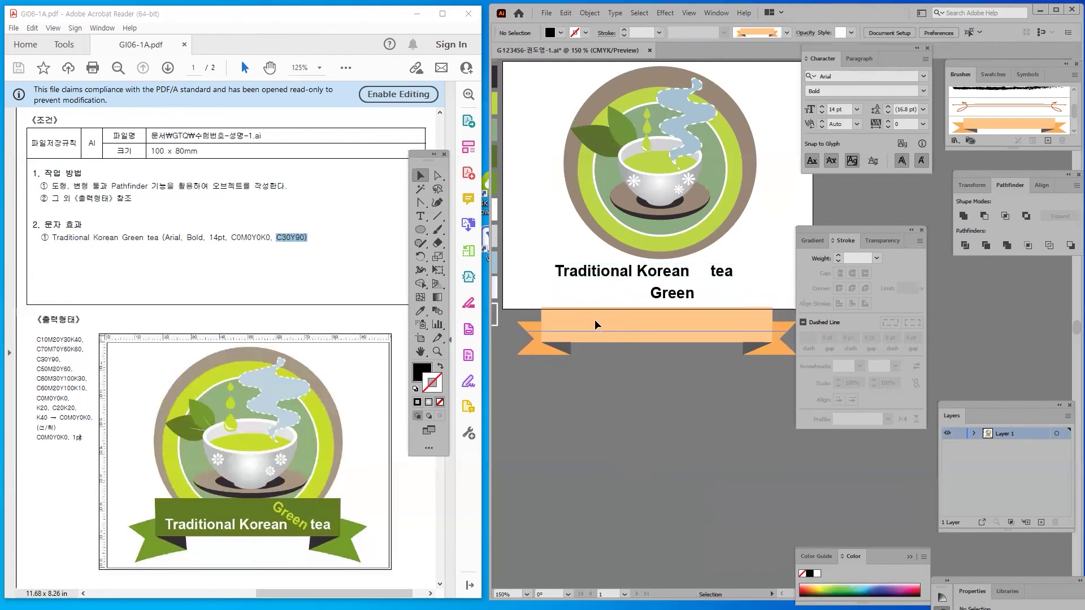
Move the ribbon up behind the title, pull its left end inward, and shift it left
left_click_drag(594, 326, 590, 246)
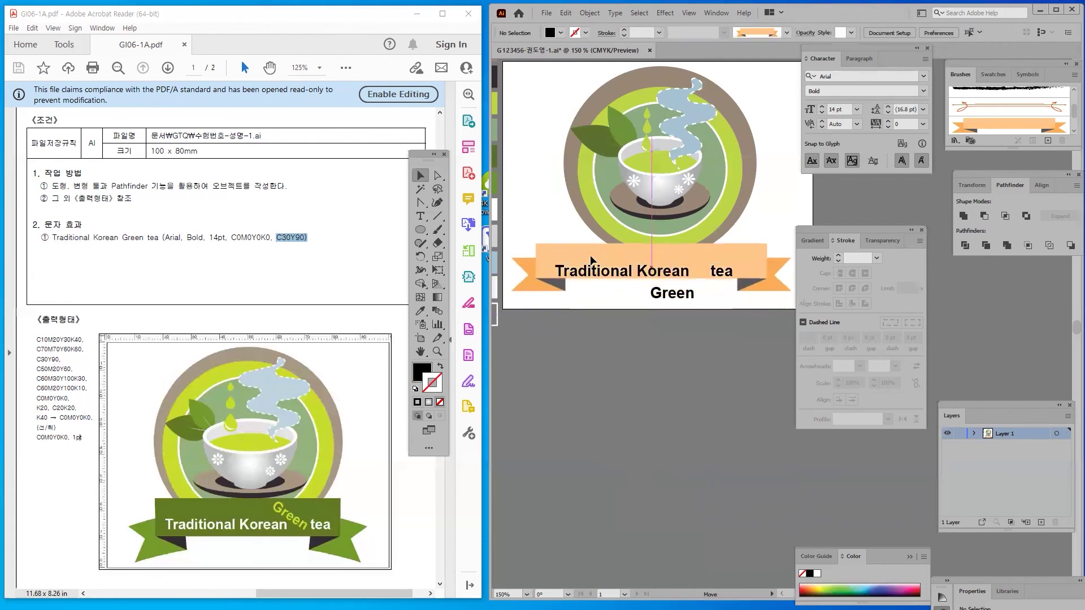
left_click(437, 181)
left_click(514, 258)
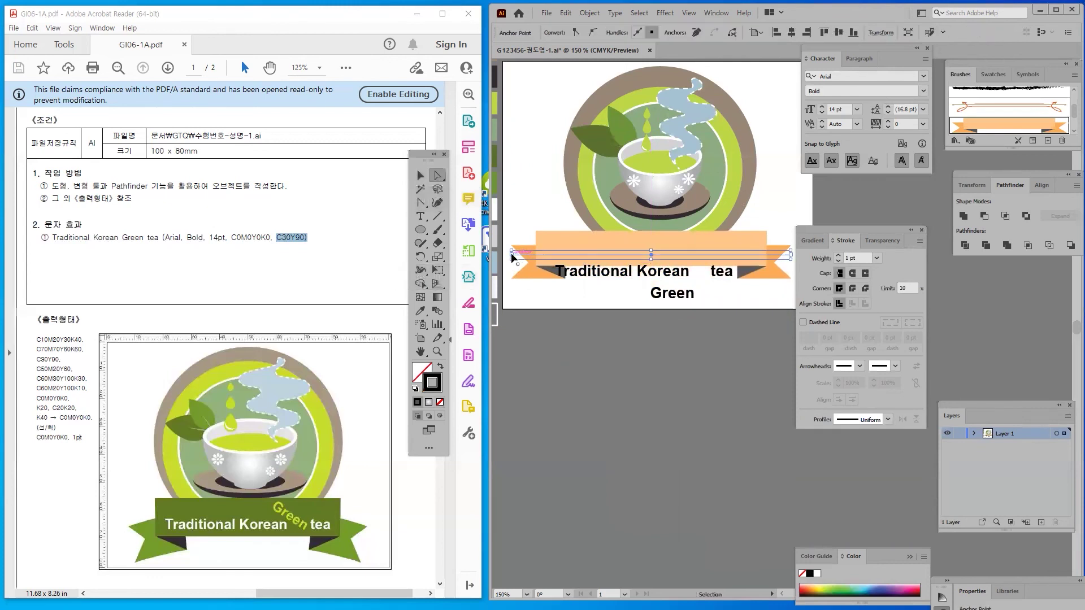
left_click_drag(514, 258, 558, 255)
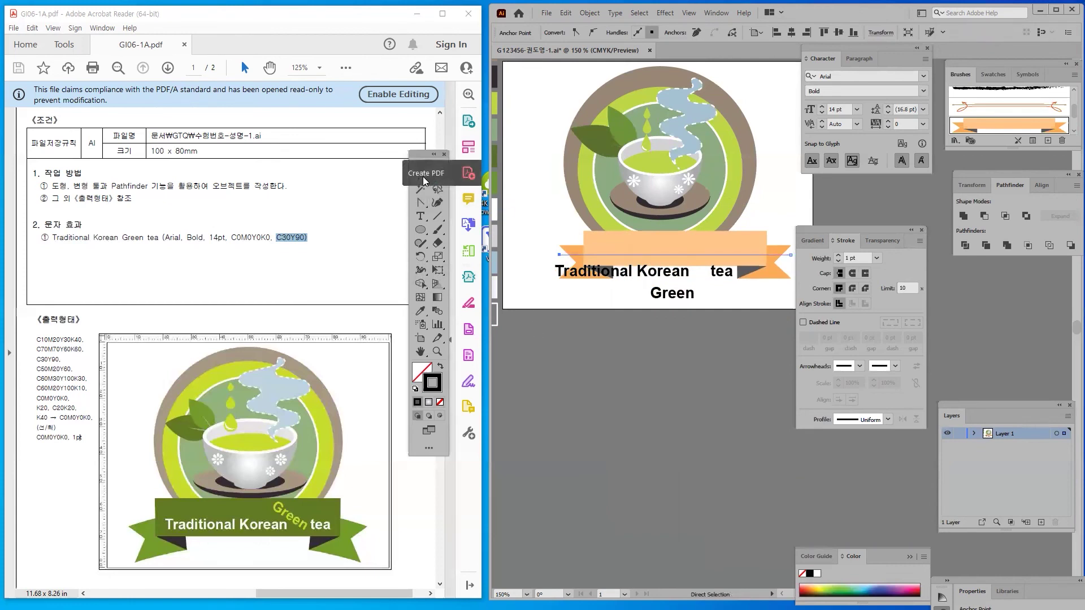
left_click(420, 175)
left_click(536, 179)
left_click_drag(669, 245, 646, 238)
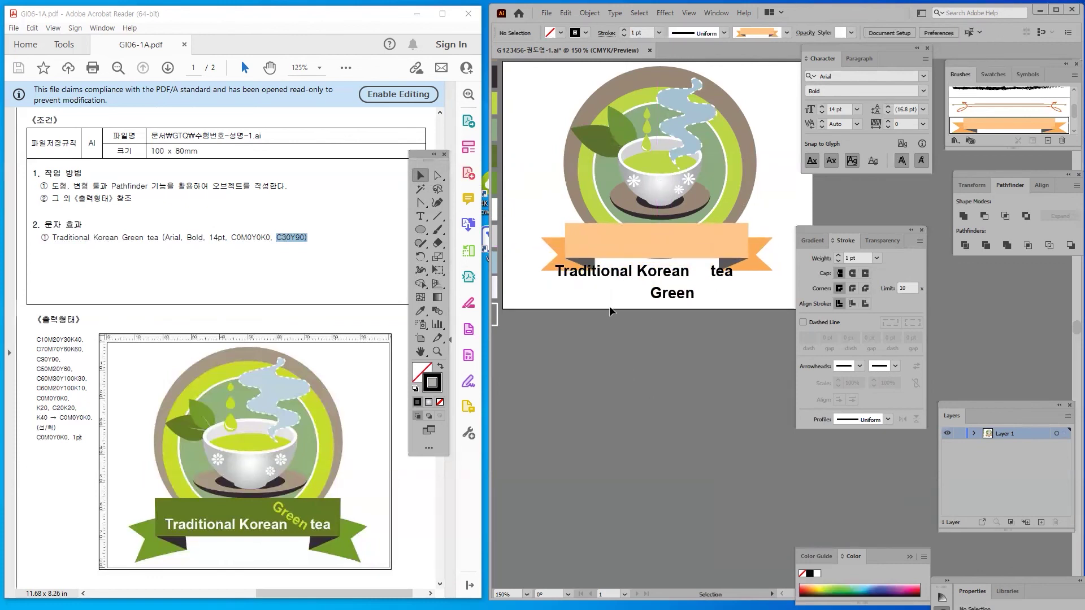
Move the title text onto the ribbon and extend the ribbon's left end further left
left_click_drag(603, 281, 610, 246)
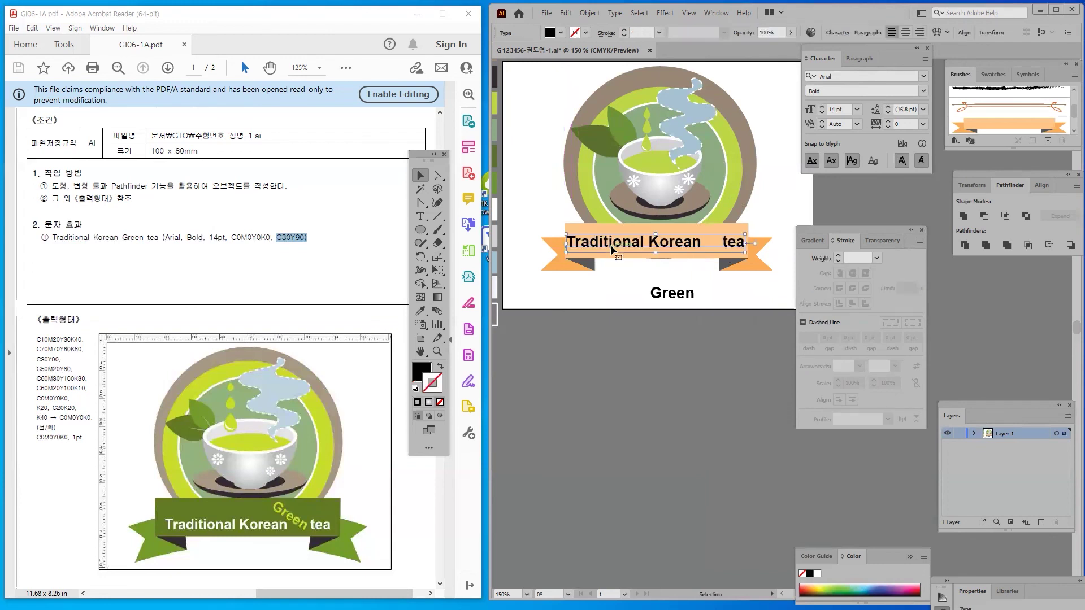
left_click(588, 247)
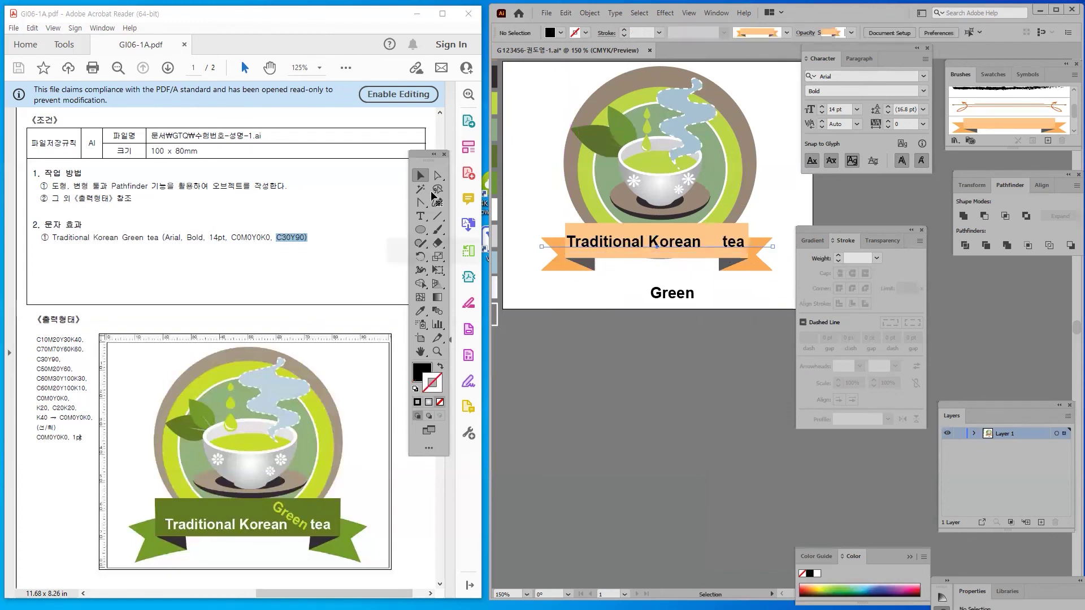
left_click(436, 176)
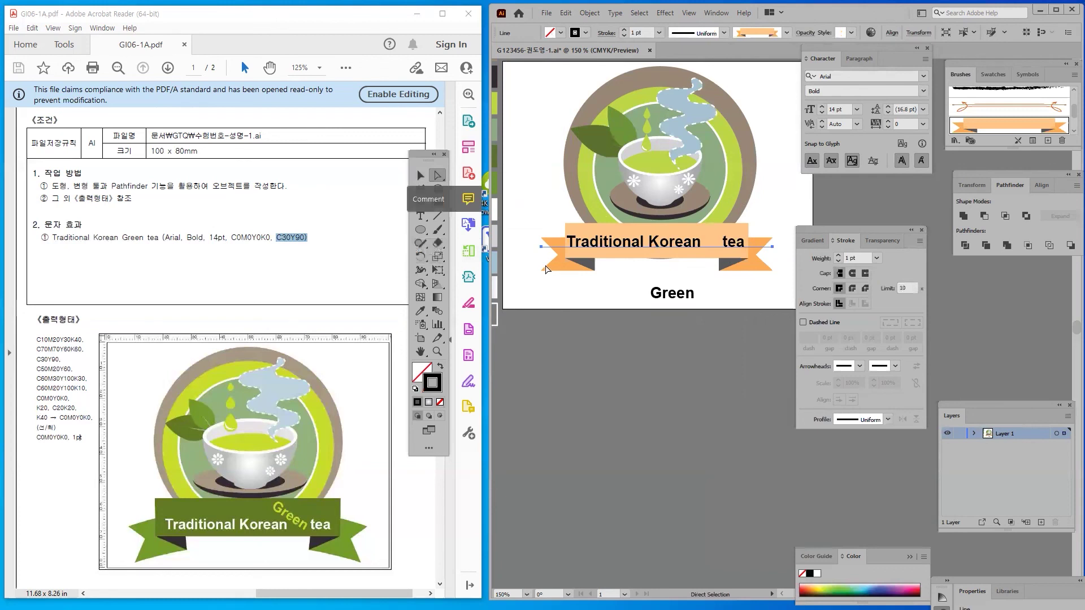
left_click(542, 247)
left_click_drag(544, 249, 523, 261)
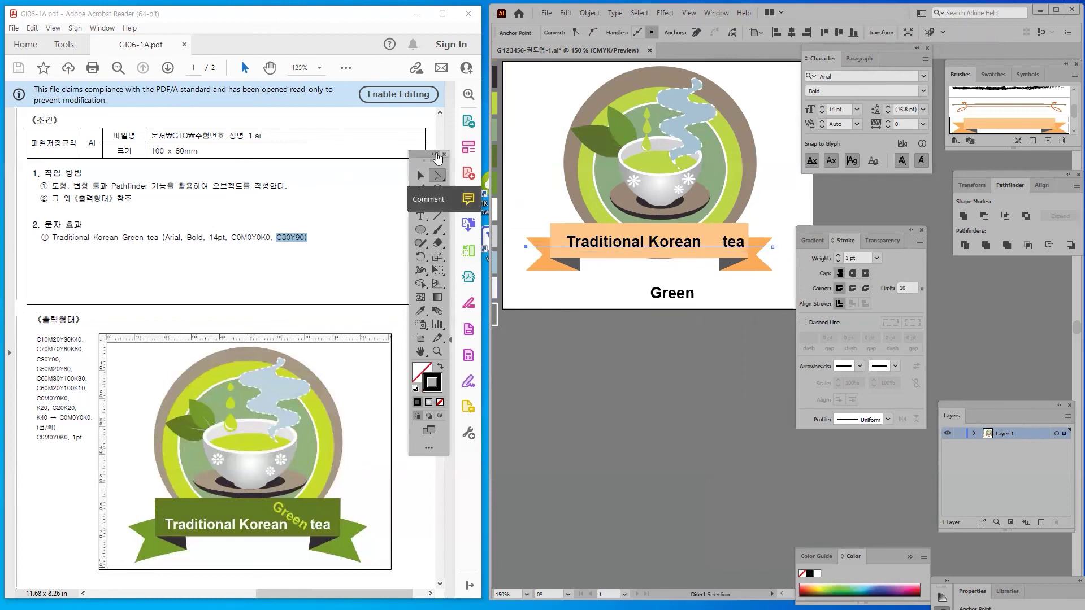
key("v")
key("ctrl+shift+a")
left_click(573, 263)
key("Right")
key("Right")
key("Right")
key("Right")
key("Right")
key("Right")
key("Right")
key("Right")
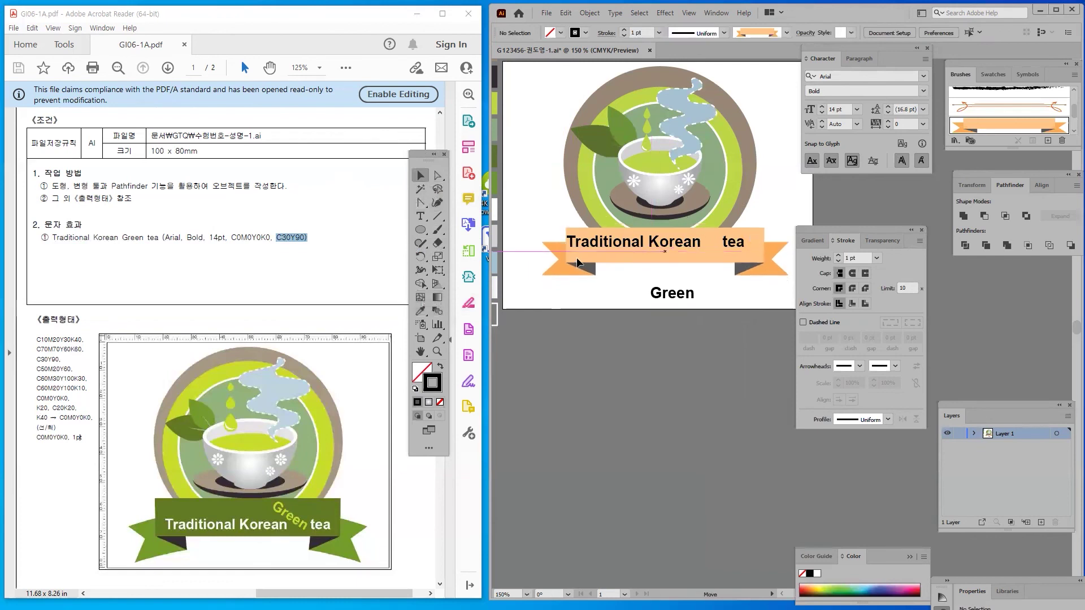
Centre the title within the ribbon and place 'Green' on the ribbon beside Korean
left_click(619, 286)
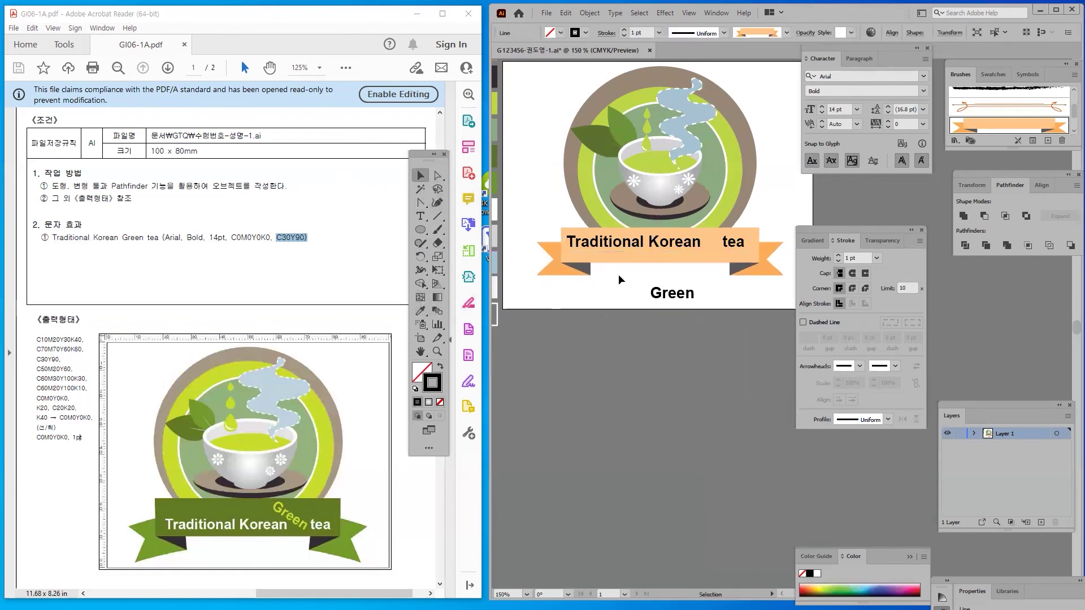
left_click_drag(610, 243, 608, 253)
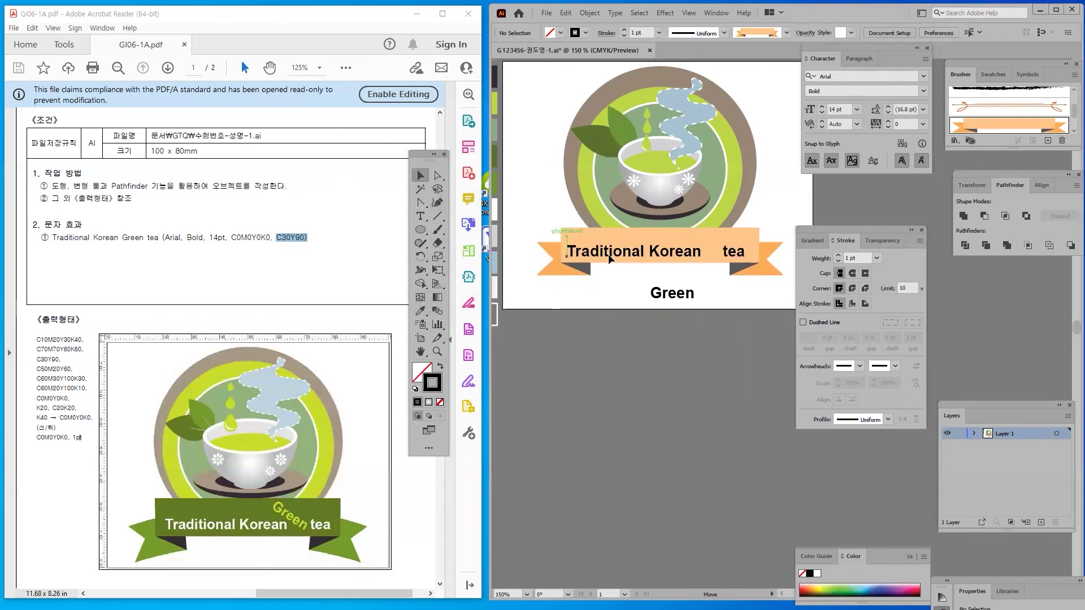
left_click(661, 295)
left_click_drag(660, 297, 684, 243)
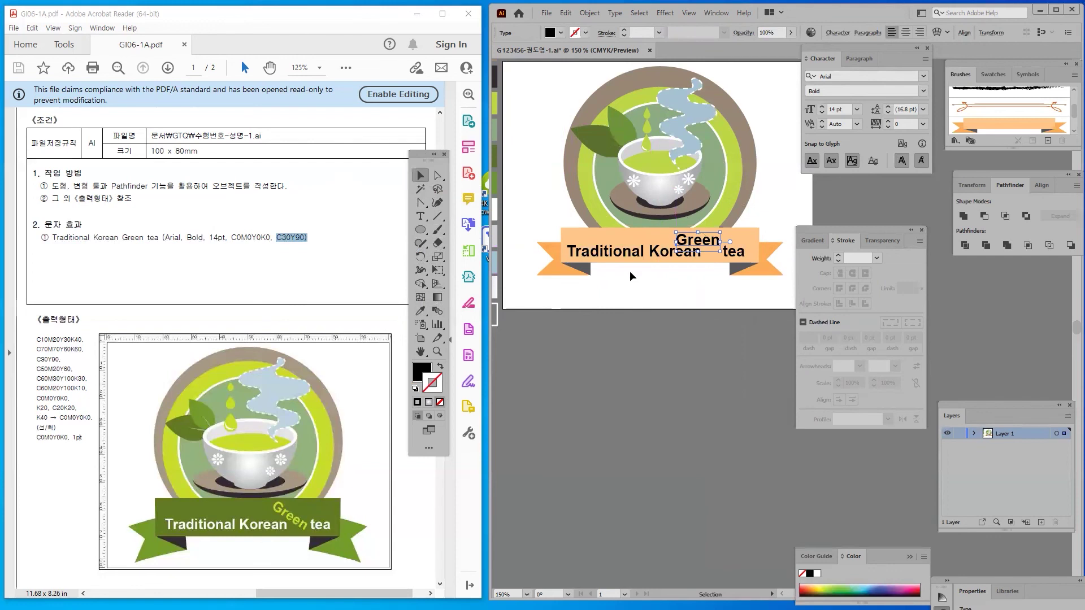
Tilt 'Green' diagonally on the ribbon and fill the title text white (FFFFFF)
left_click_drag(670, 233, 683, 214)
left_click(694, 323)
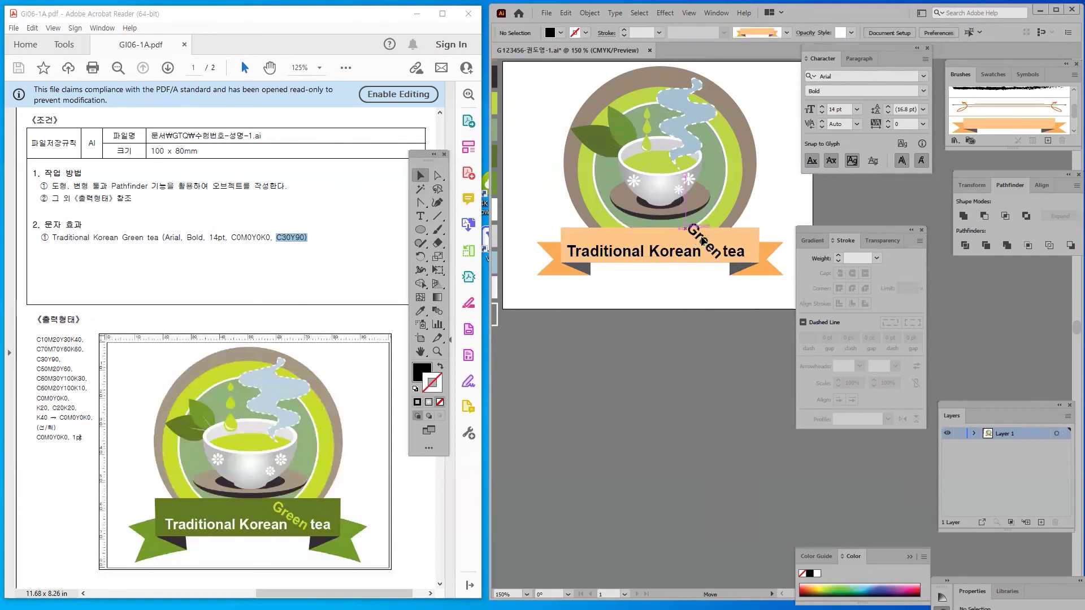
left_click(641, 251)
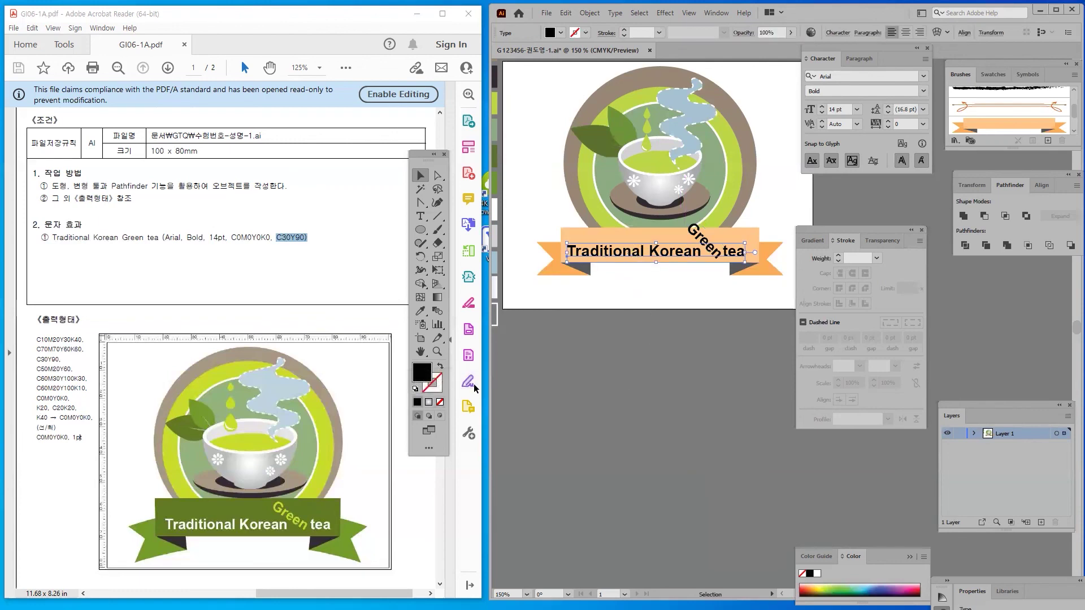
double_click(421, 373)
type("ffffff")
left_click(771, 237)
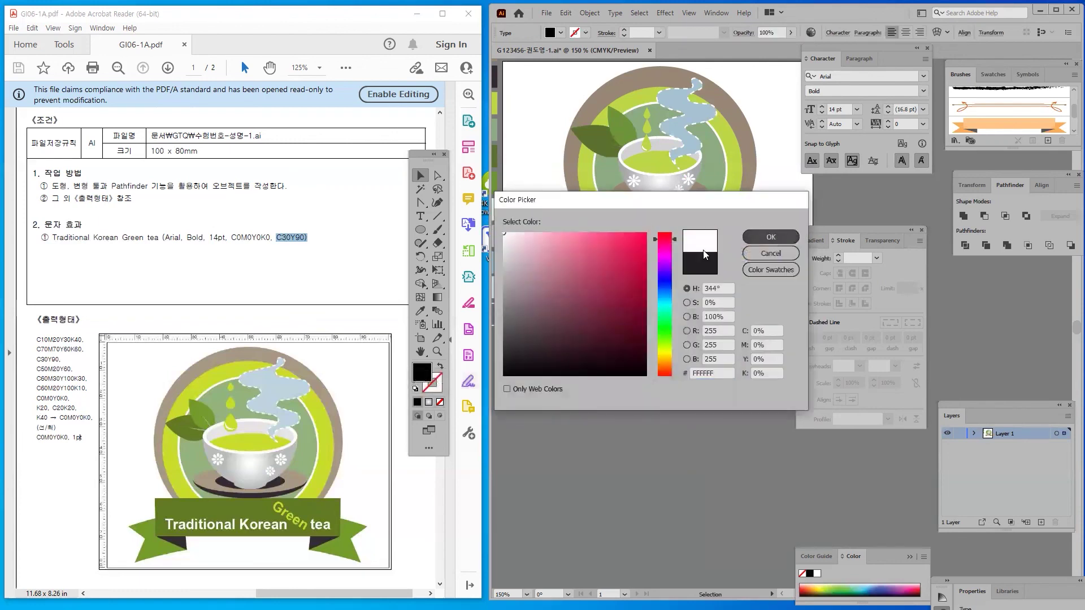
Fill the rotated 'Green' text with yellow-green C30 M0 Y90 K0 from the spec
left_click(278, 239)
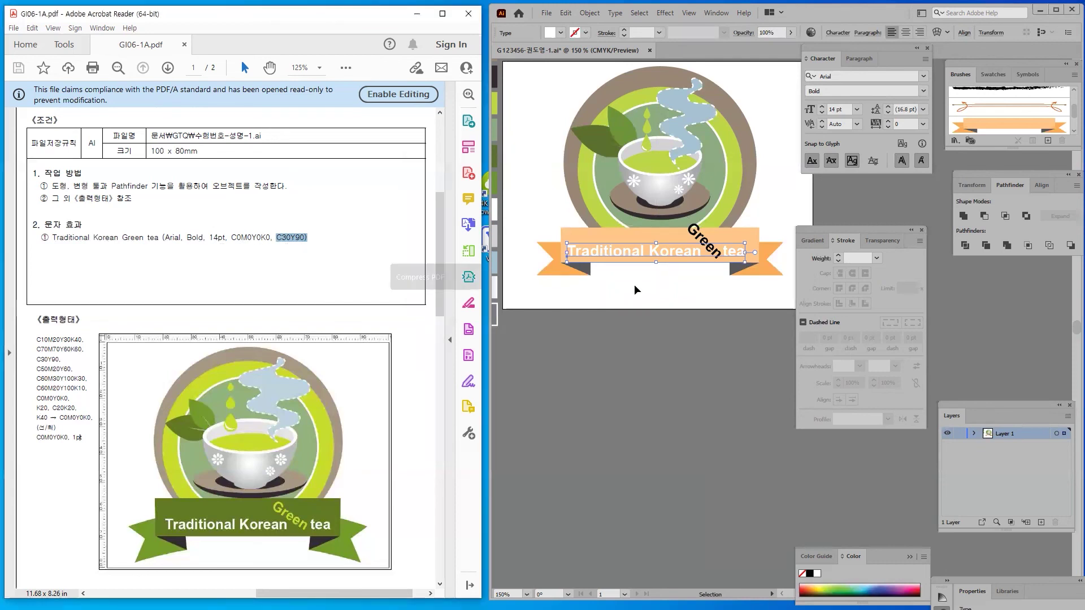
left_click(689, 235)
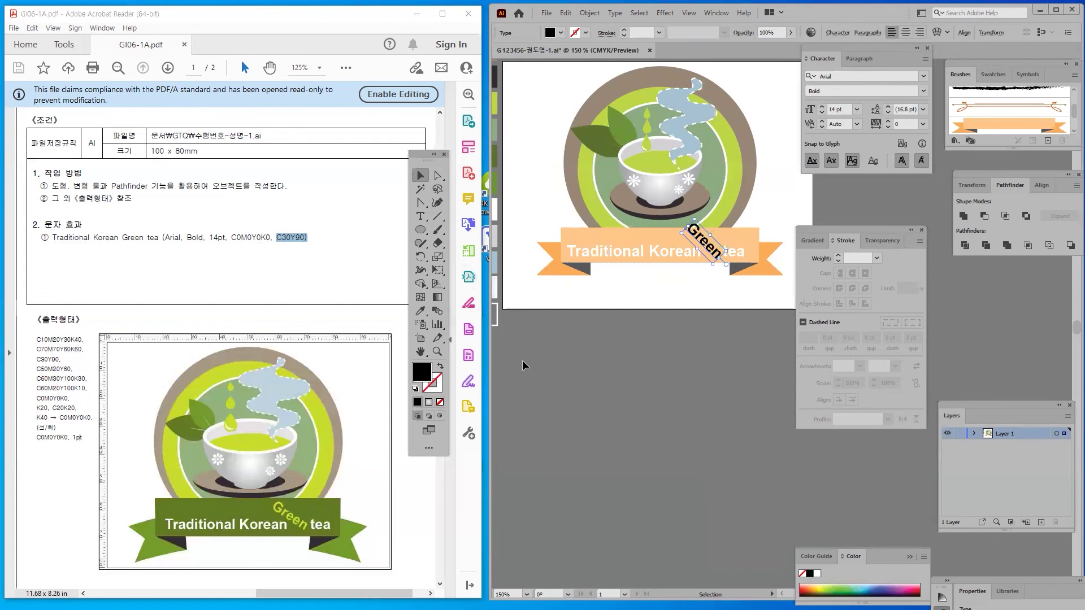
scroll(420, 357, "left", 2)
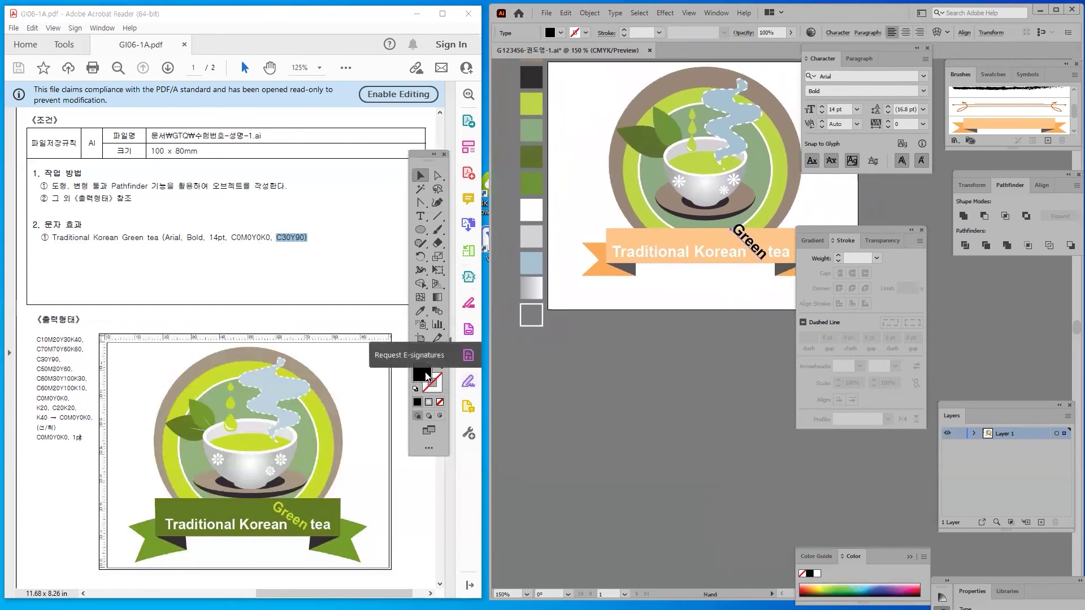
left_click(769, 330)
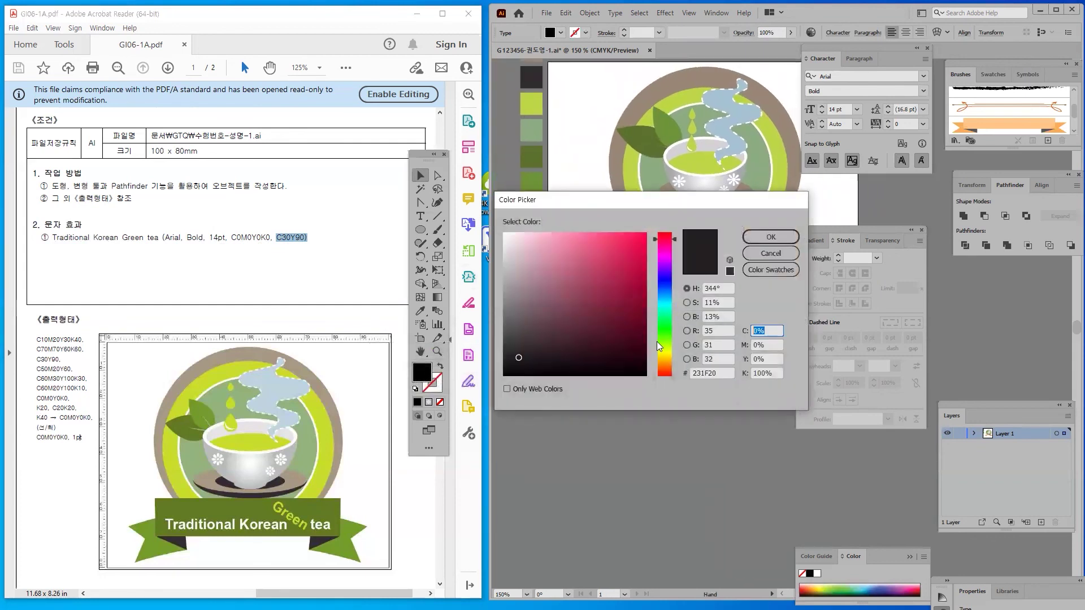
type("30")
left_click_drag(784, 374, 681, 375)
type("0")
key("shift+Tab")
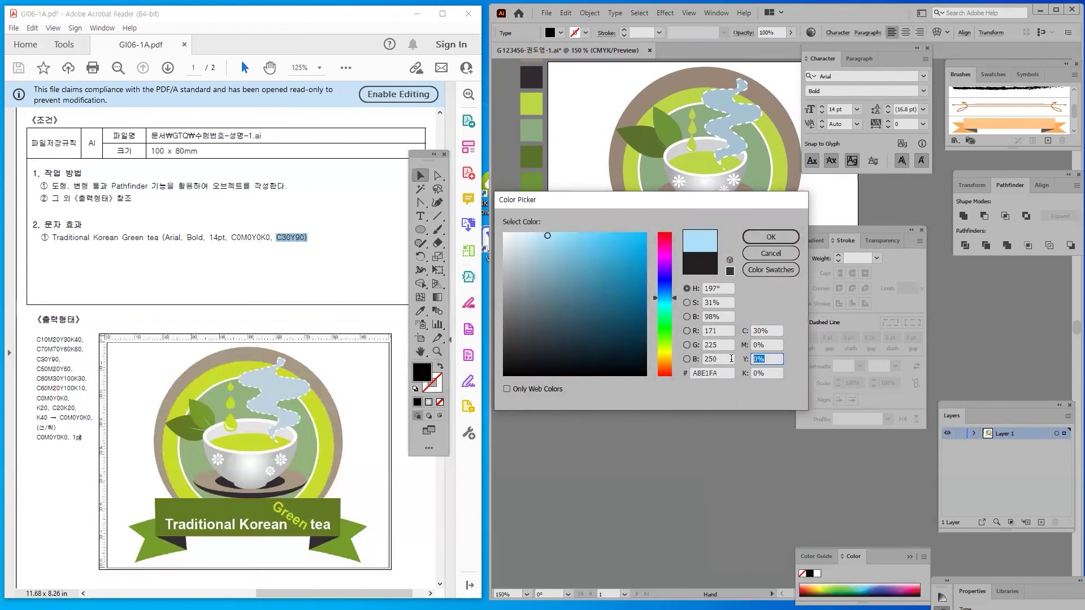
type("90")
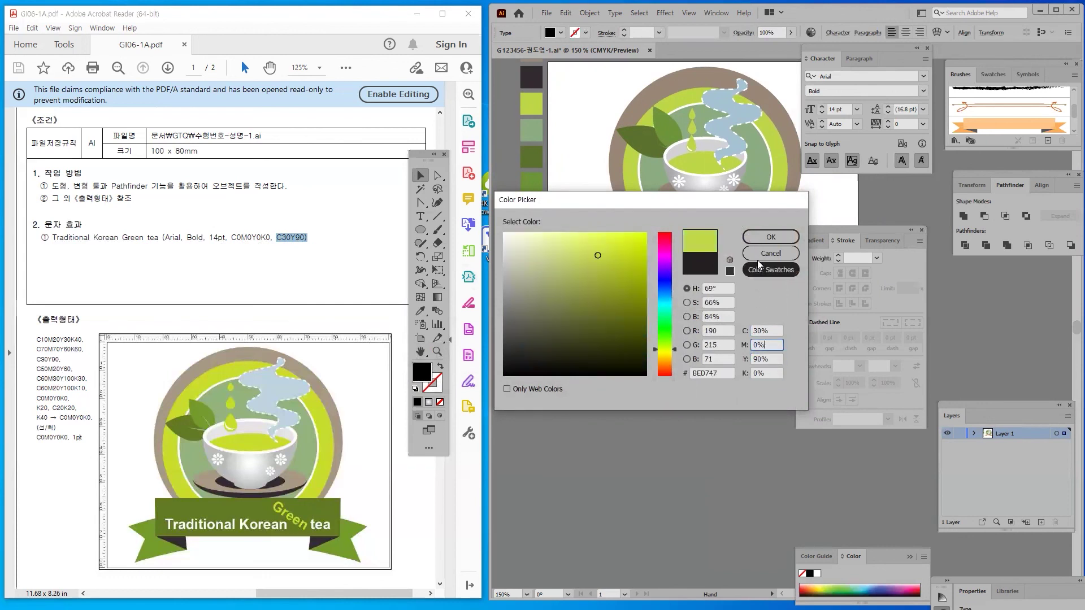
left_click(765, 238)
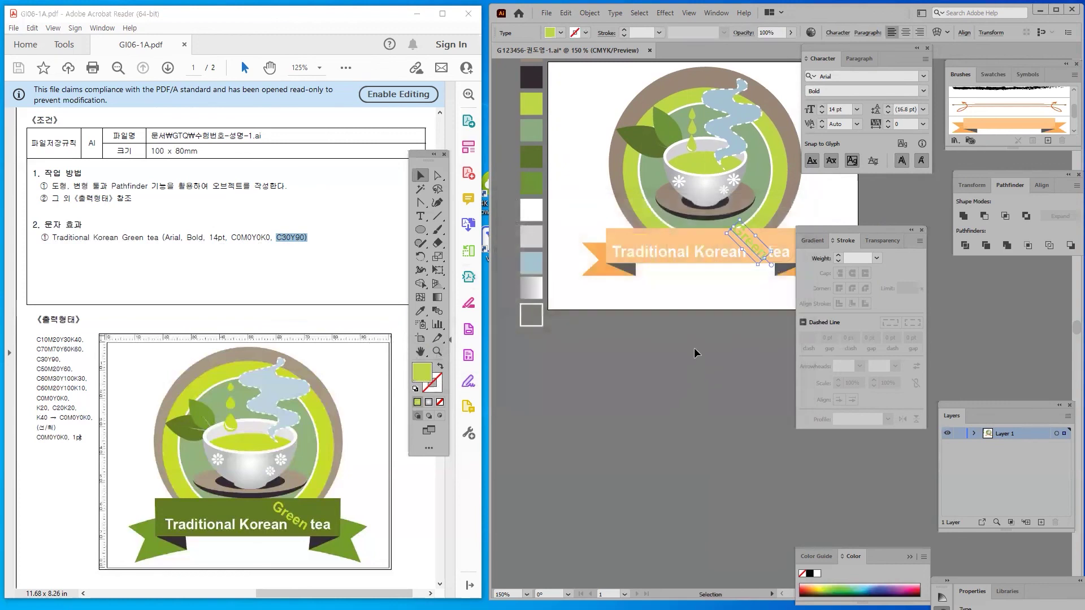
left_click(681, 306)
left_click_drag(649, 295, 573, 232)
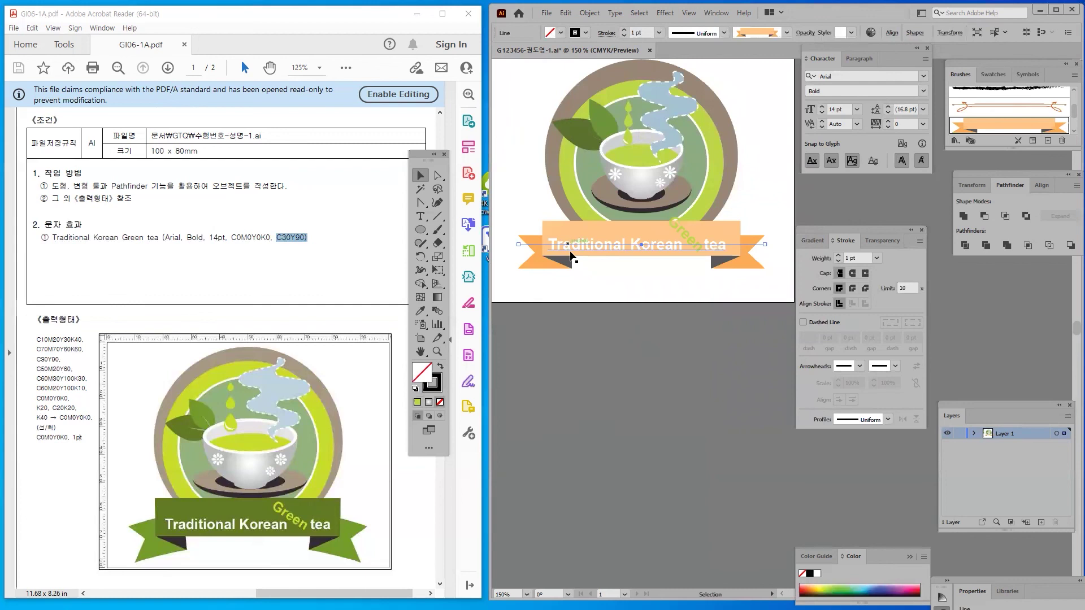
Reselect the thin banner line and expand the ribbon's appearance into plain shapes
left_click(593, 334)
left_click(576, 242)
left_click_drag(670, 226, 673, 222)
left_click(591, 13)
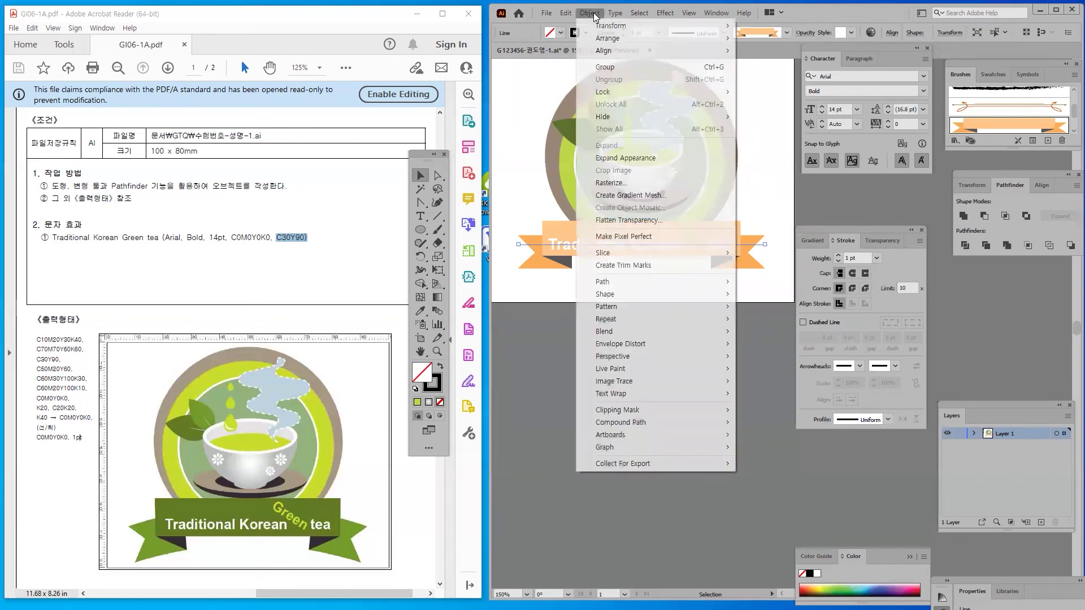
left_click(642, 158)
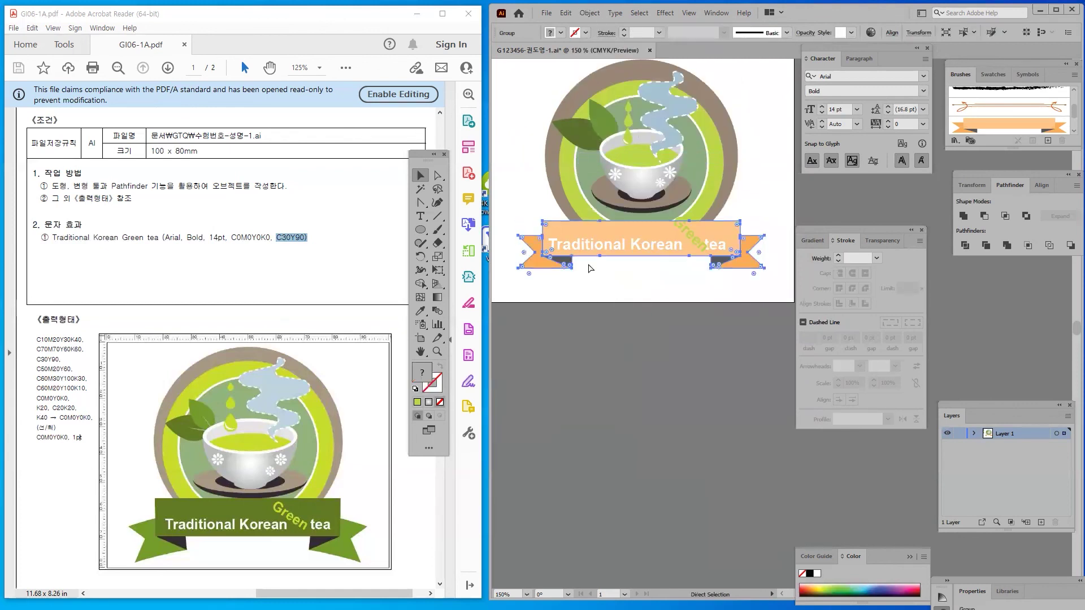
Ungroup the expanded ribbon group into separate shapes
left_click(534, 221)
left_click(570, 225)
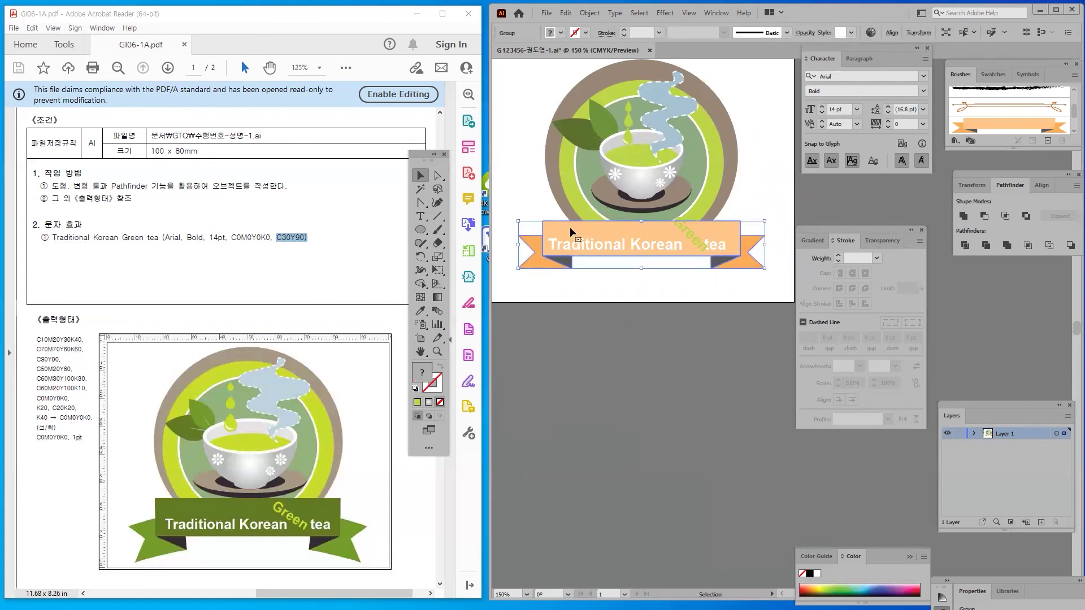
right_click(569, 227)
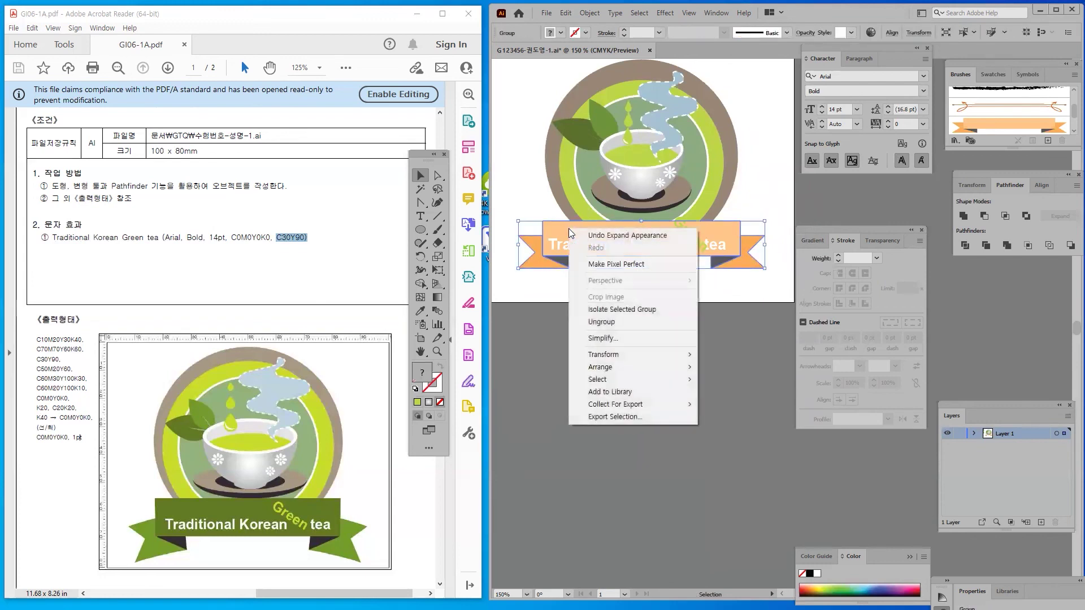
left_click(624, 322)
left_click(617, 297)
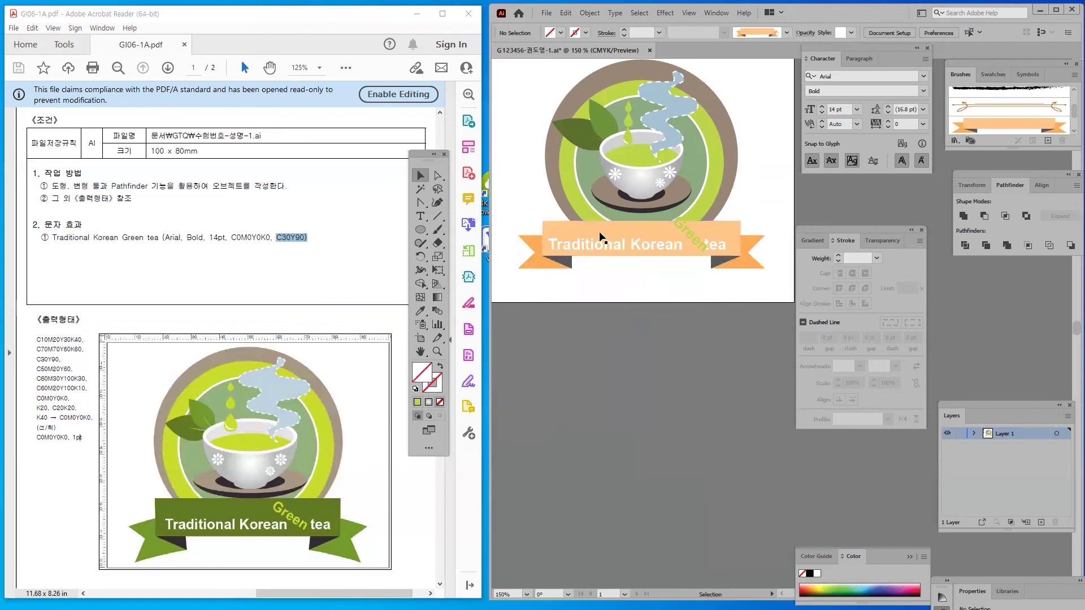
Eyedropper the dark green swatch onto the ribbon band and the dark swatch onto its folds
left_click(599, 229)
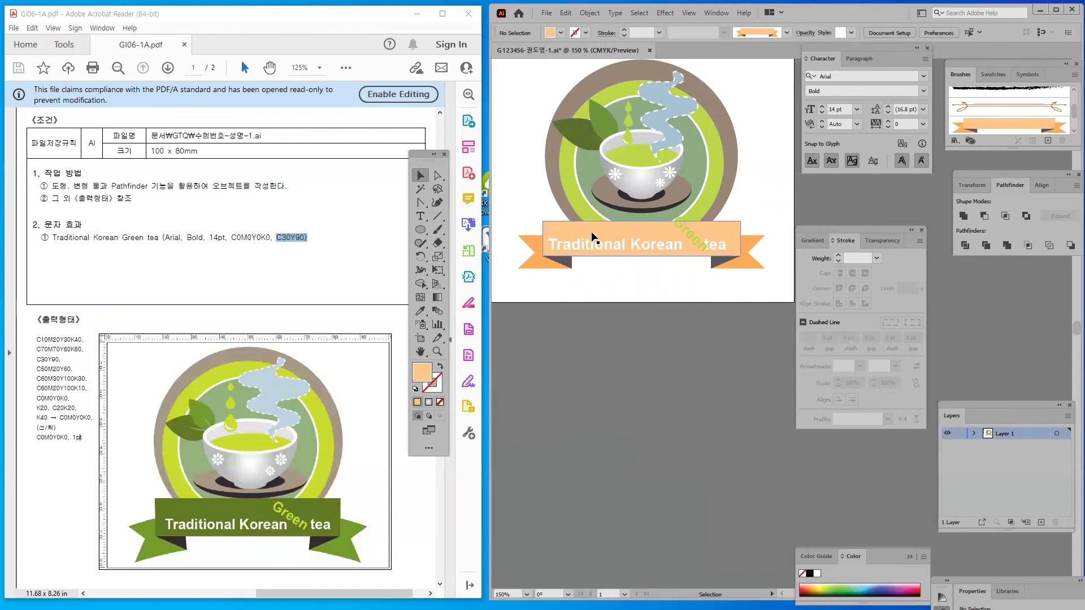
left_click_drag(512, 217, 562, 238)
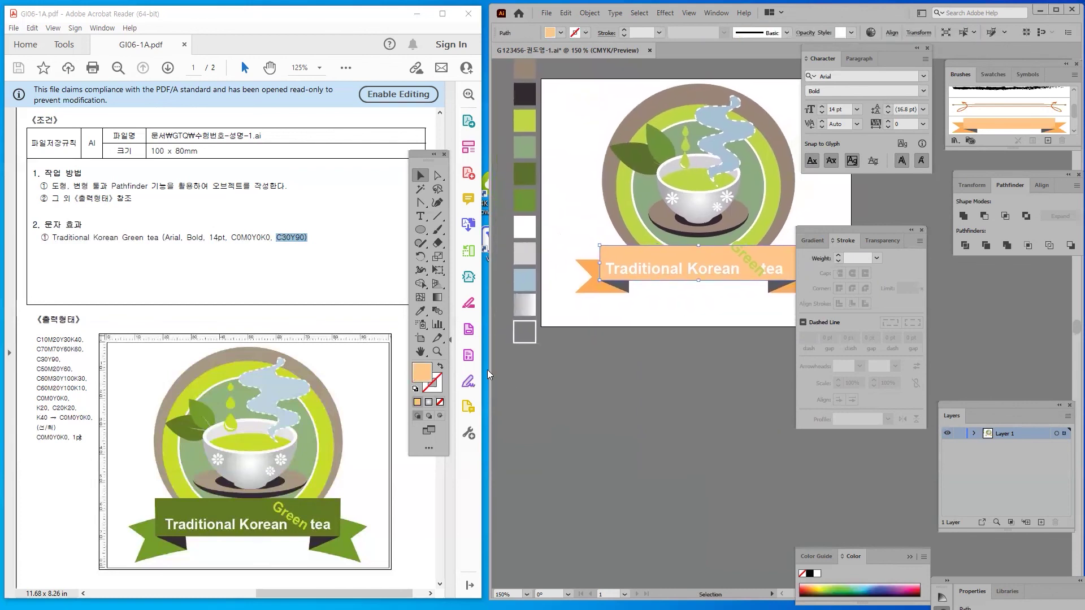
left_click(421, 311)
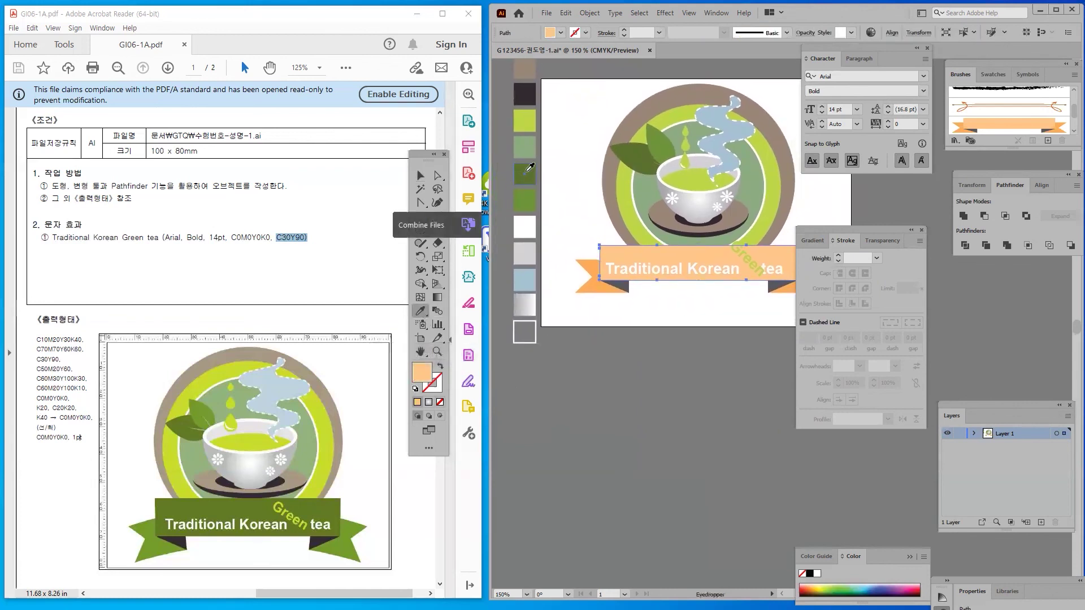
left_click(527, 169)
left_click(421, 174)
left_click(636, 294)
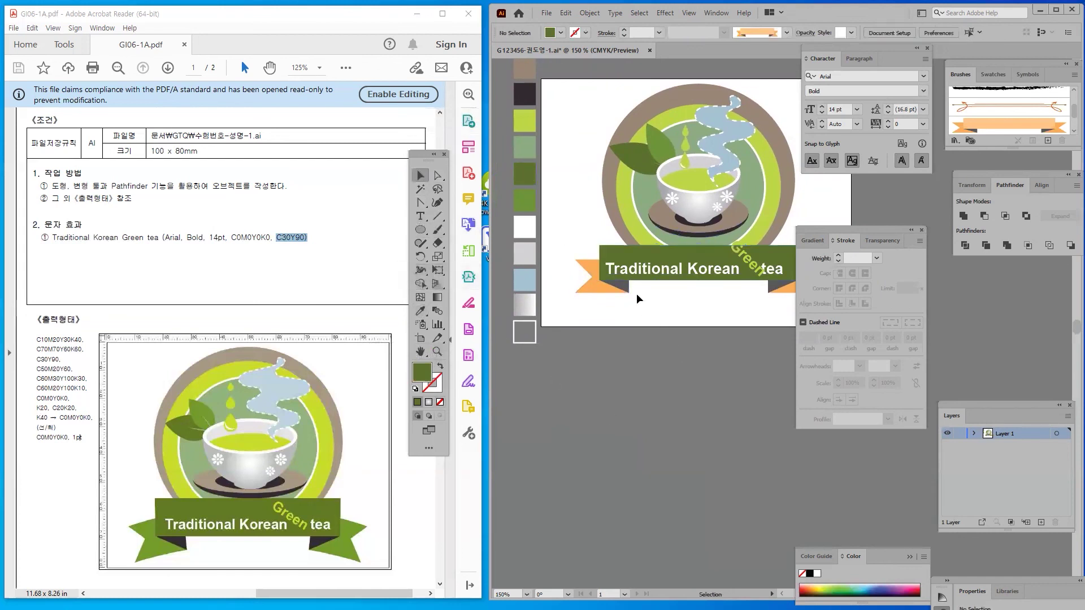
left_click(624, 290)
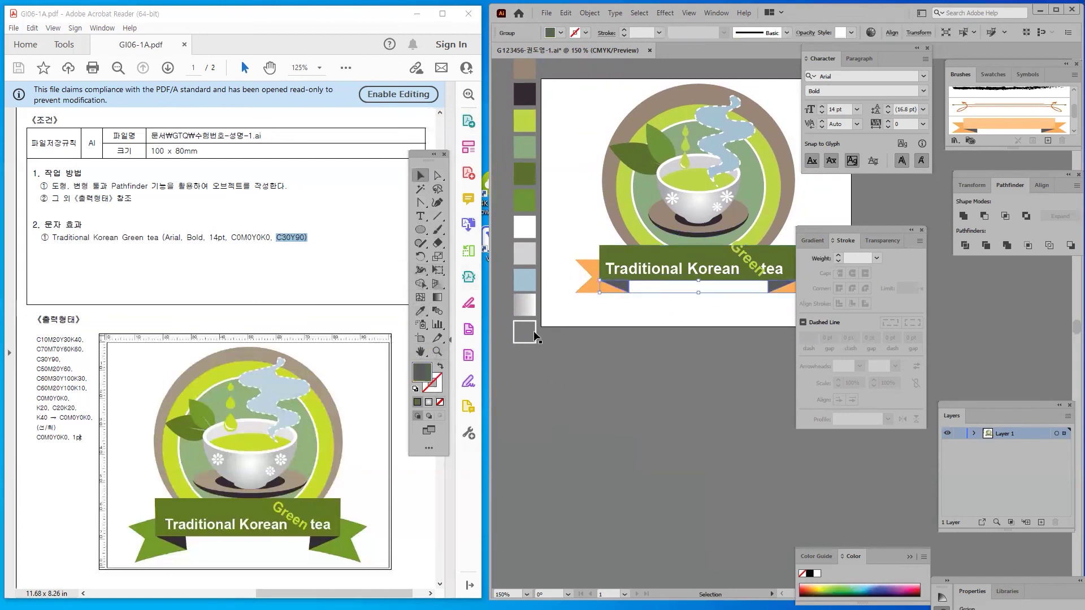
left_click(420, 311)
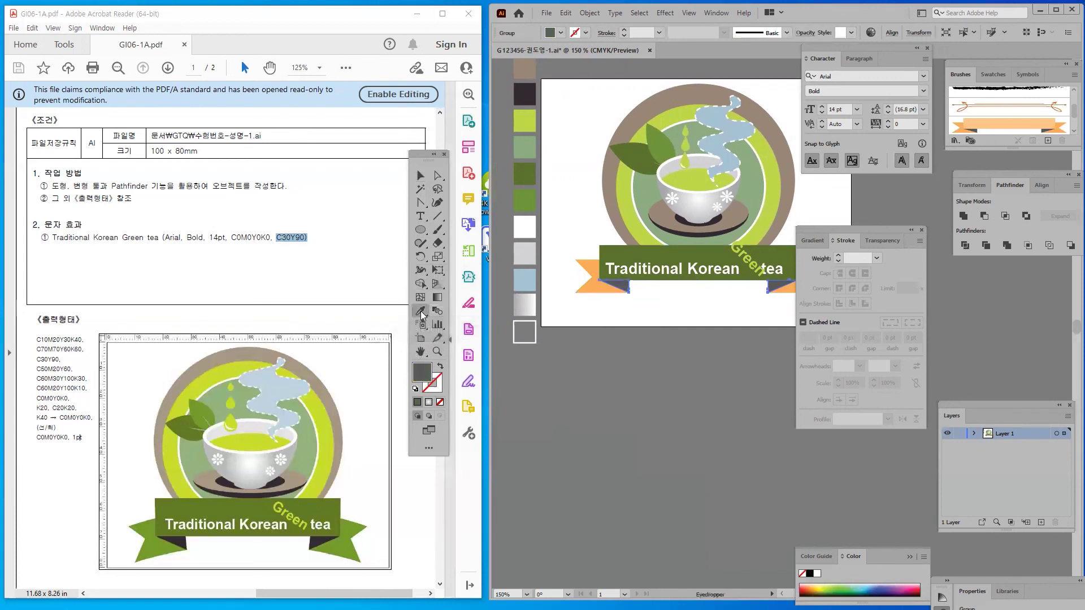
left_click(528, 90)
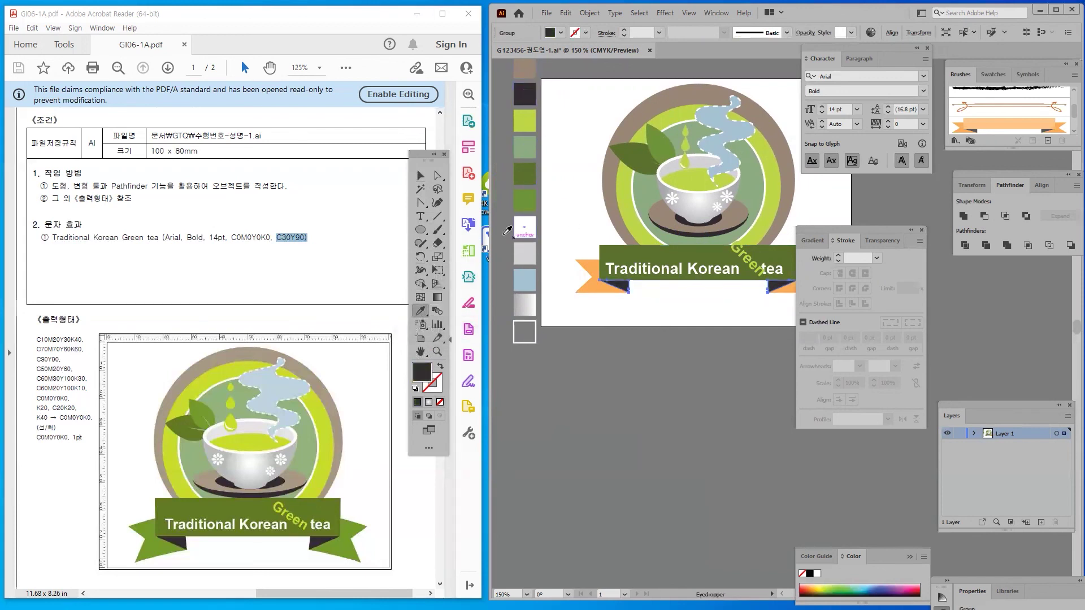
left_click(420, 175)
Colour the orange left ribbon tail with the green swatch using the Eyedropper
left_click(585, 274)
scroll(642, 290, "down", 3)
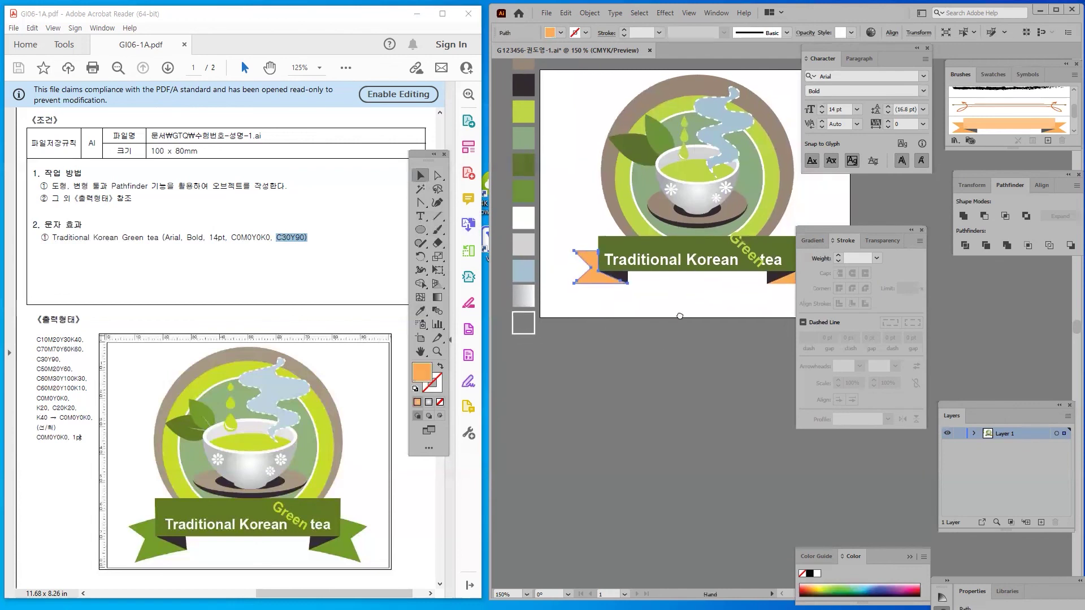
left_click(641, 290)
left_click(537, 214)
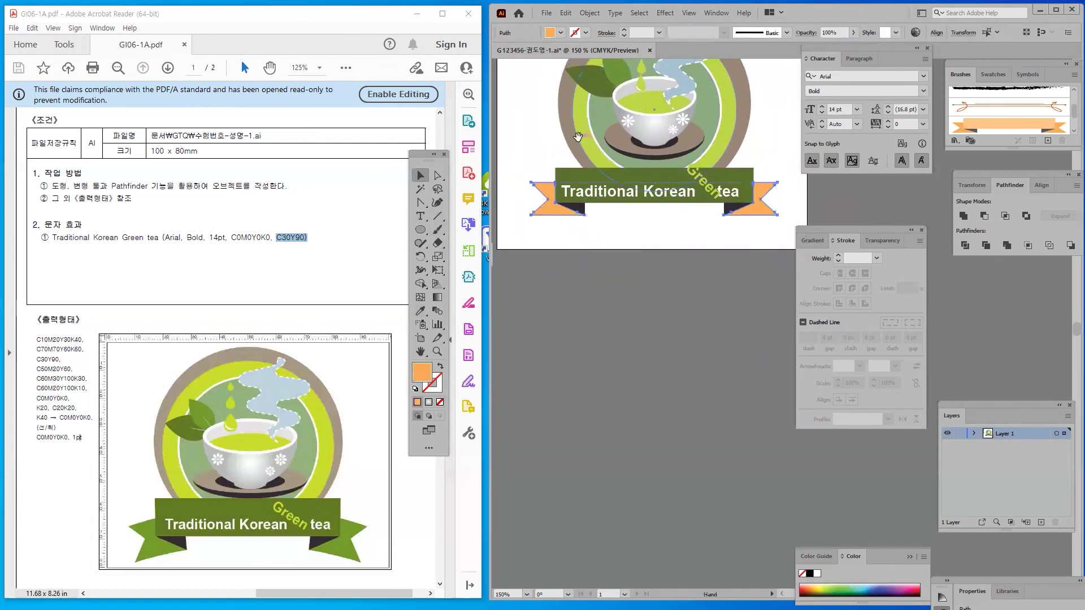
left_click_drag(665, 204, 714, 281)
left_click(421, 311)
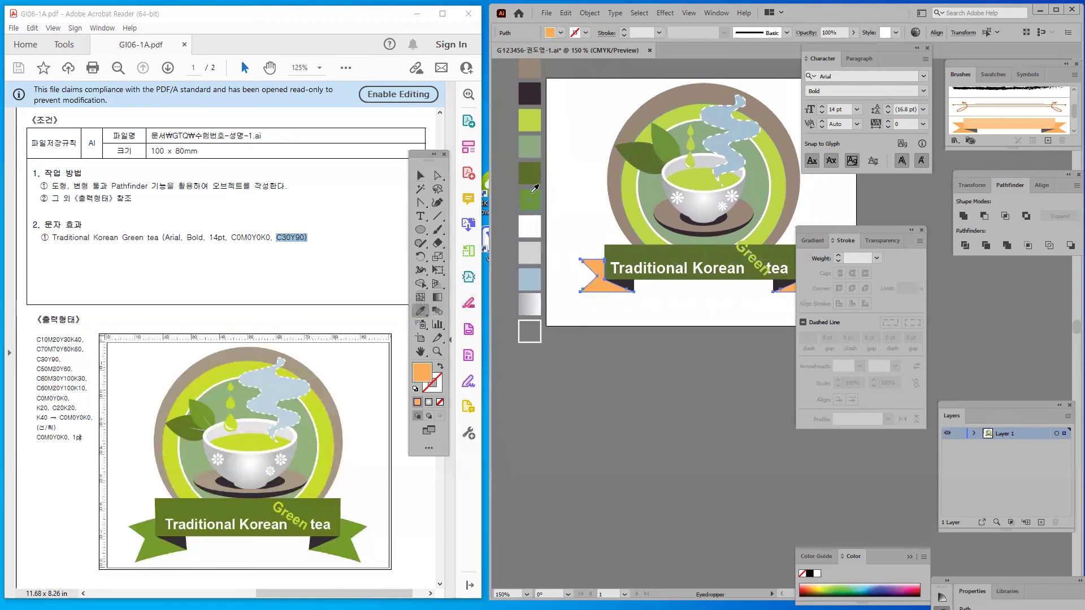
left_click(531, 205)
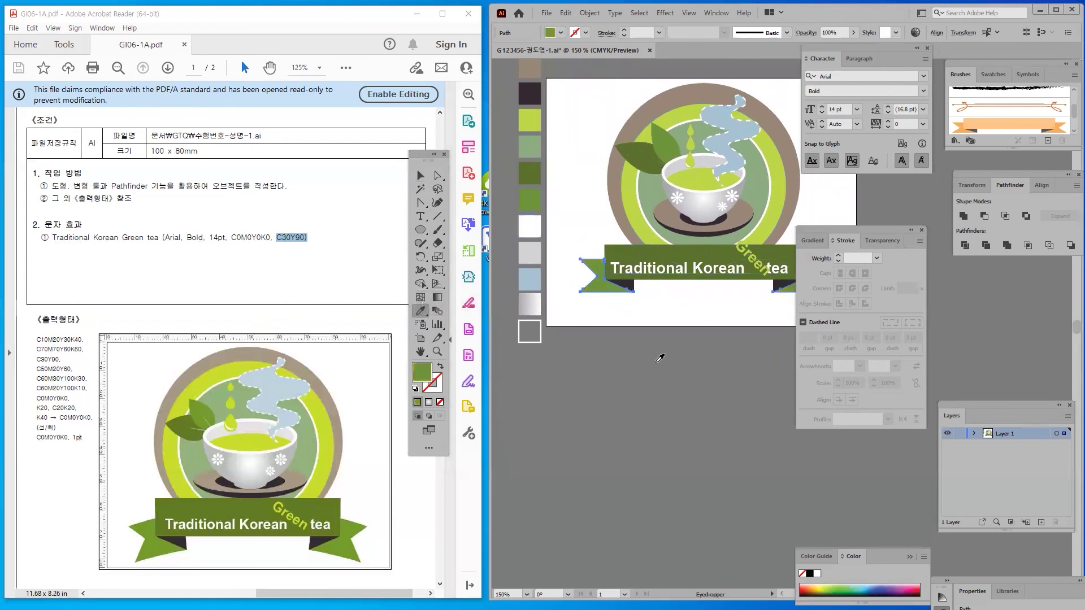
left_click(421, 175)
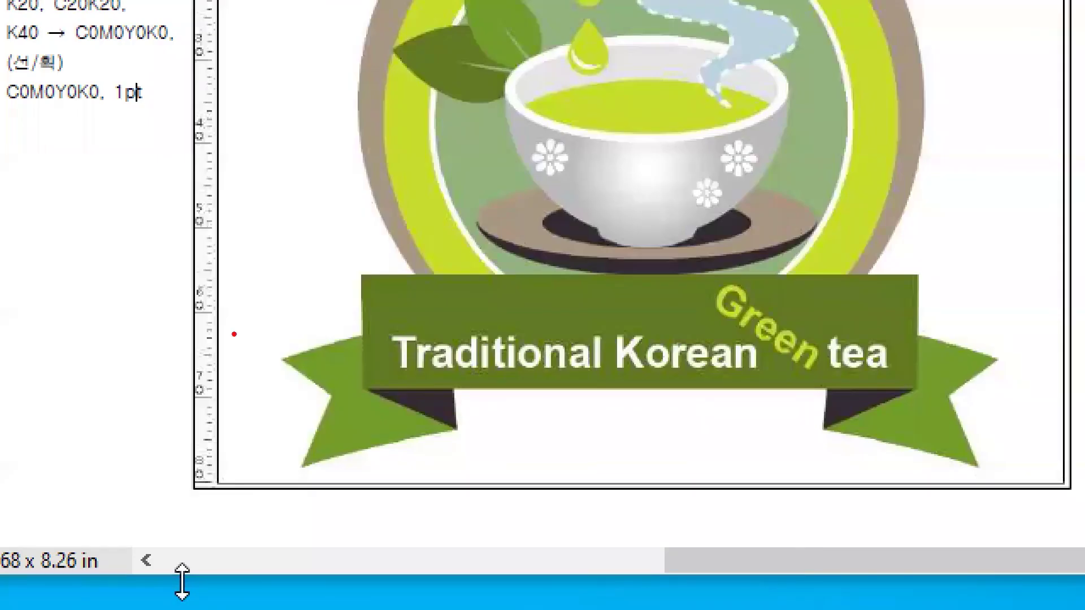
Show the gradient settings and move the panel off the ribbon's right end
left_click_drag(112, 517, 148, 568)
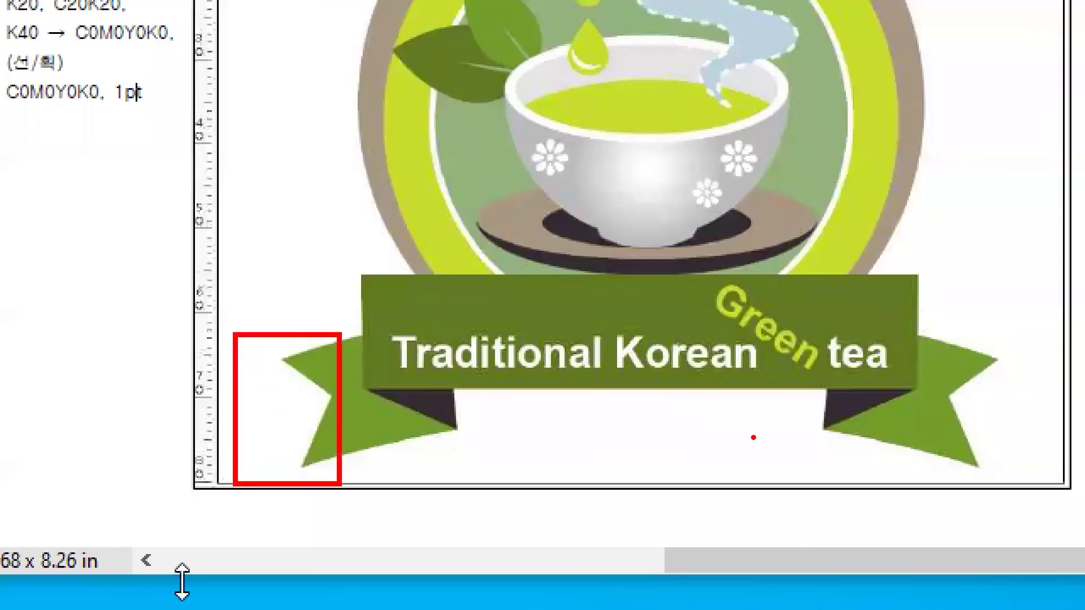
mouse_move(921, 322)
left_mouse_down()
mouse_move(1043, 537)
mouse_move(1037, 525)
left_mouse_up()
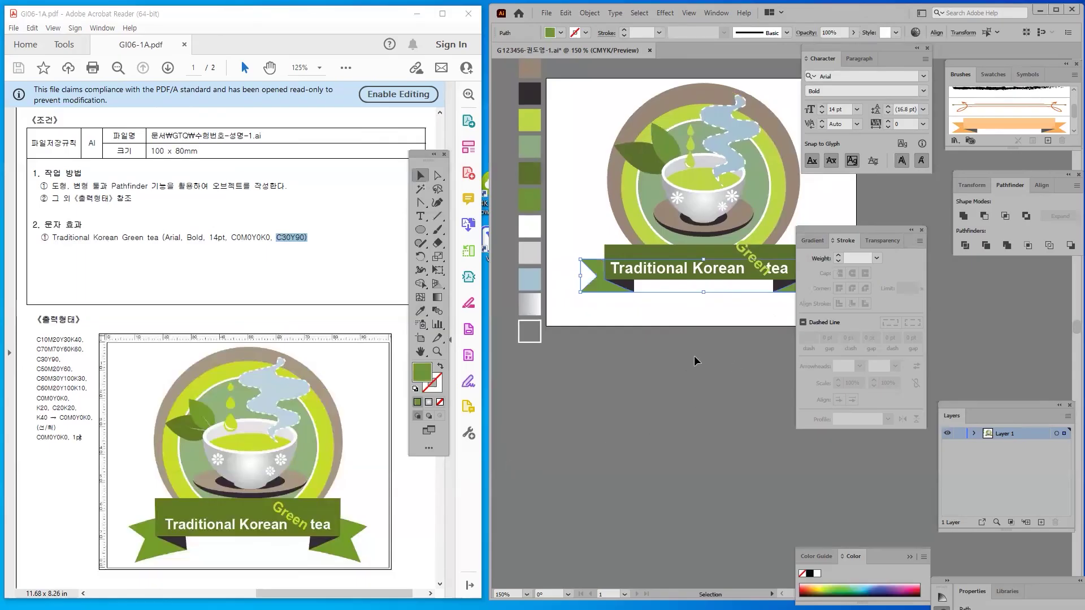
left_click(811, 240)
left_click_drag(808, 237, 932, 315)
With Direct Selection, select both ribbon-end anchors and drag the tips downward
left_click(536, 332)
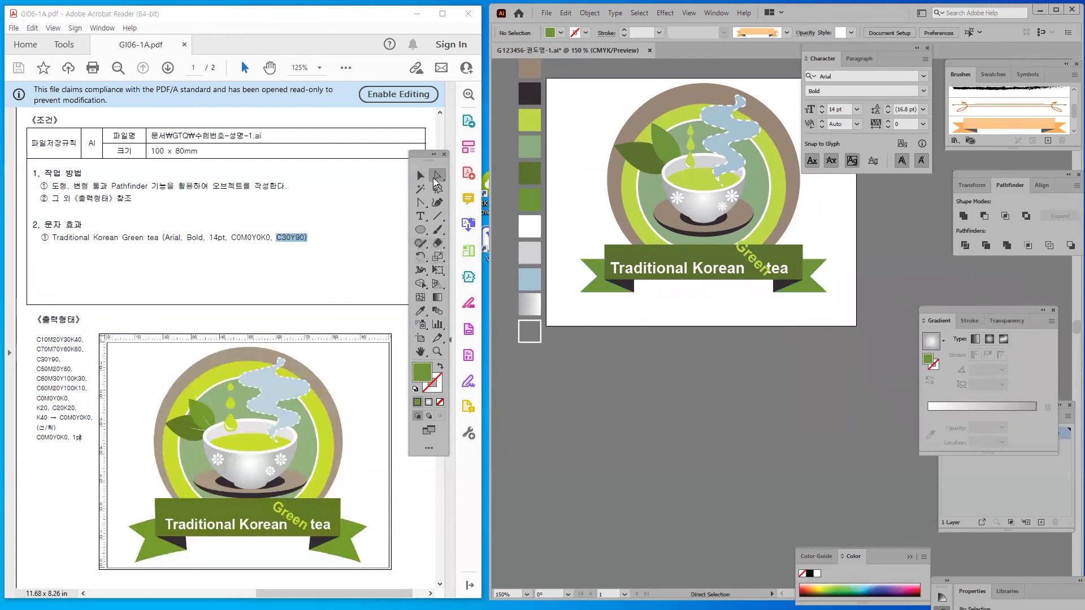
key("a")
left_click_drag(562, 246, 598, 326)
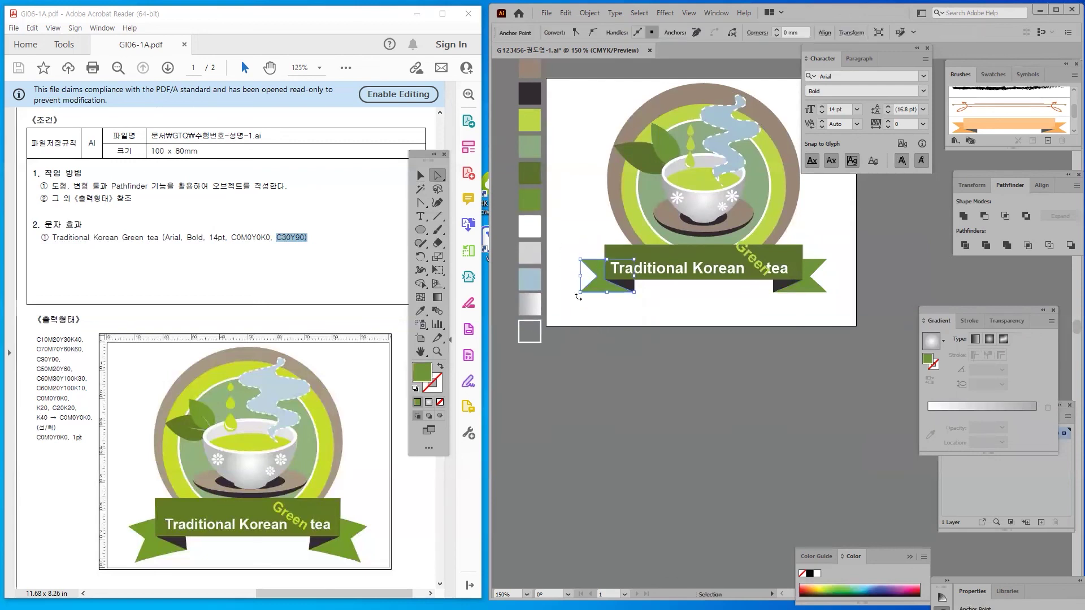
left_click_drag(841, 255, 808, 314)
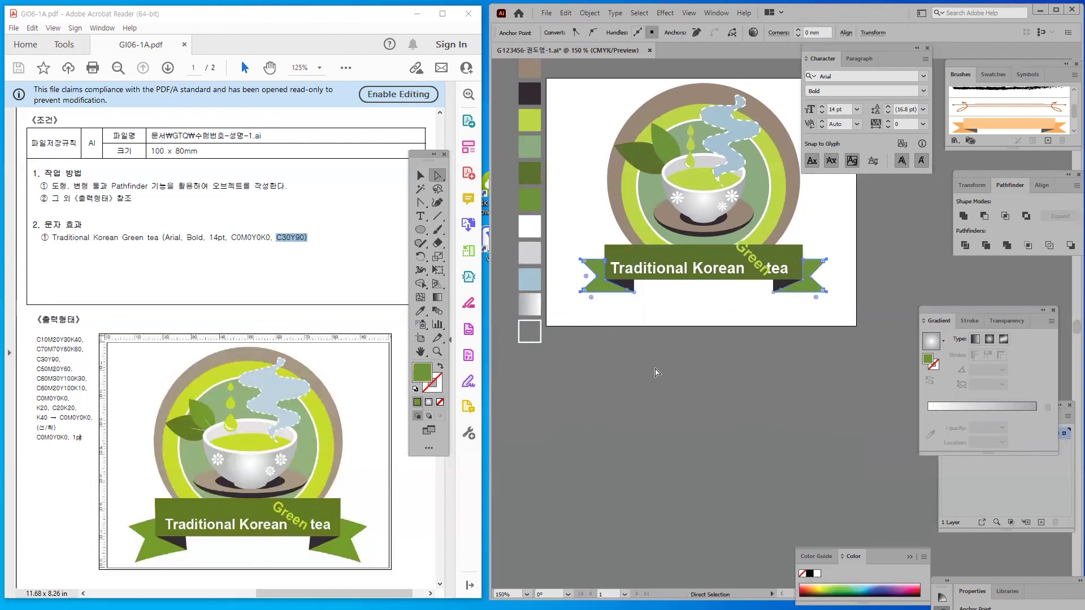
left_click_drag(580, 294, 581, 300)
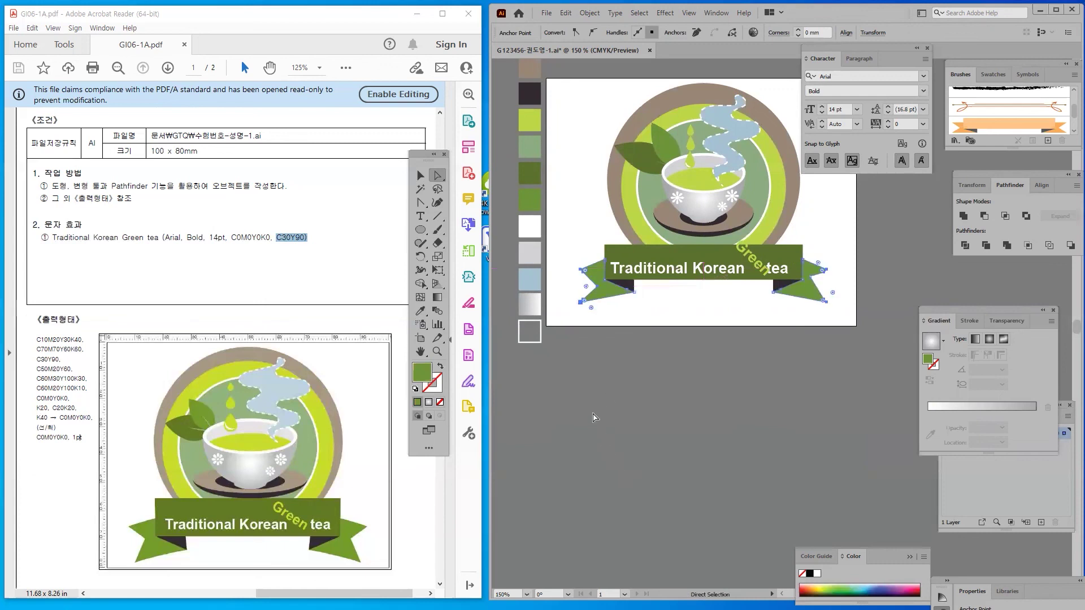
left_click(597, 418)
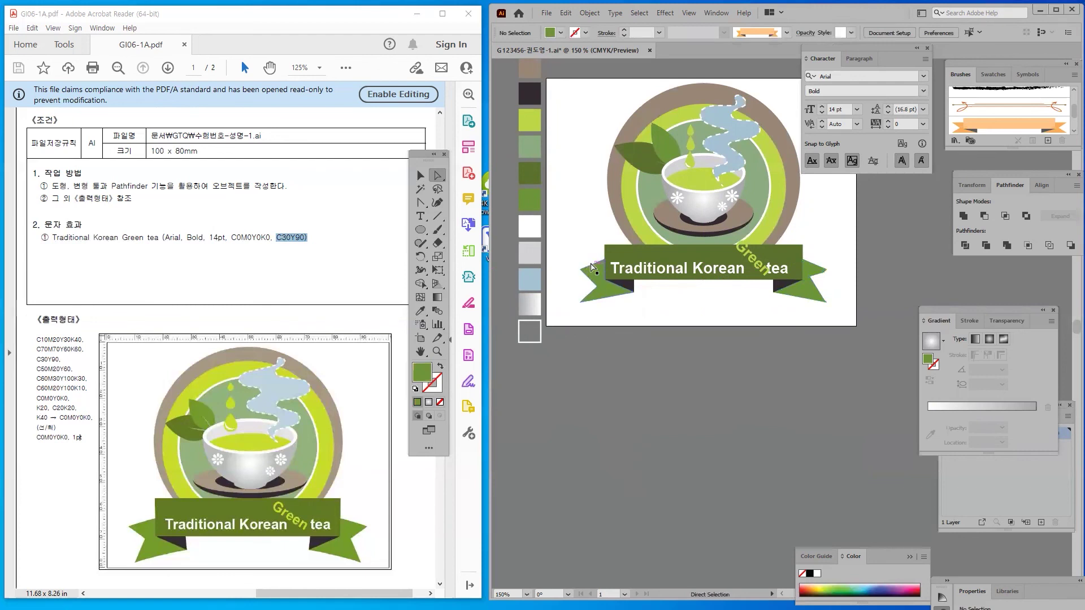
Check the ribbon's left end piece and its anchors, then deselect
left_click(603, 264)
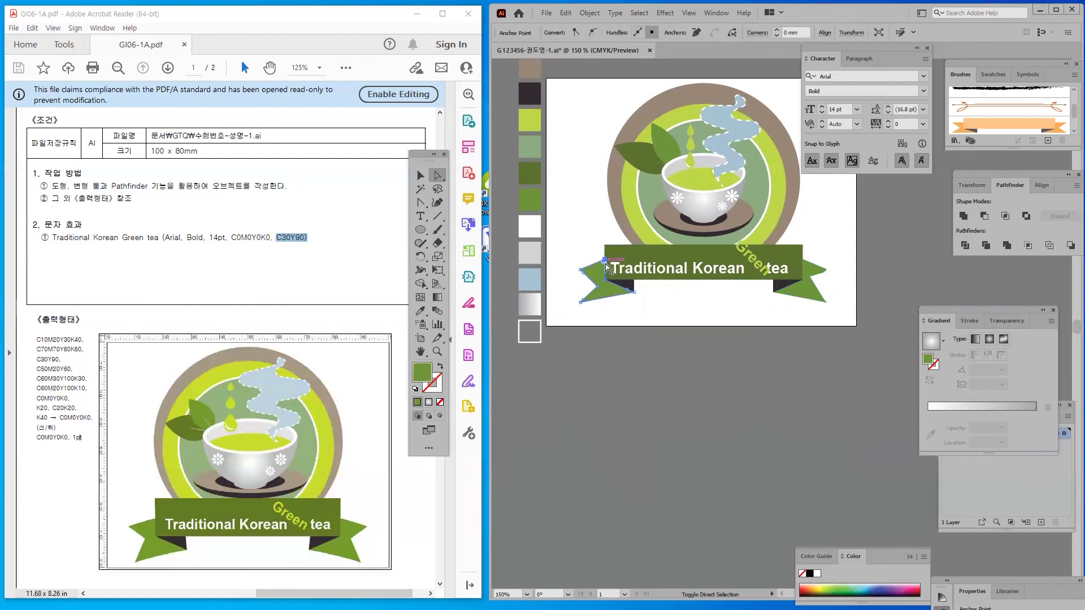
left_click(595, 261)
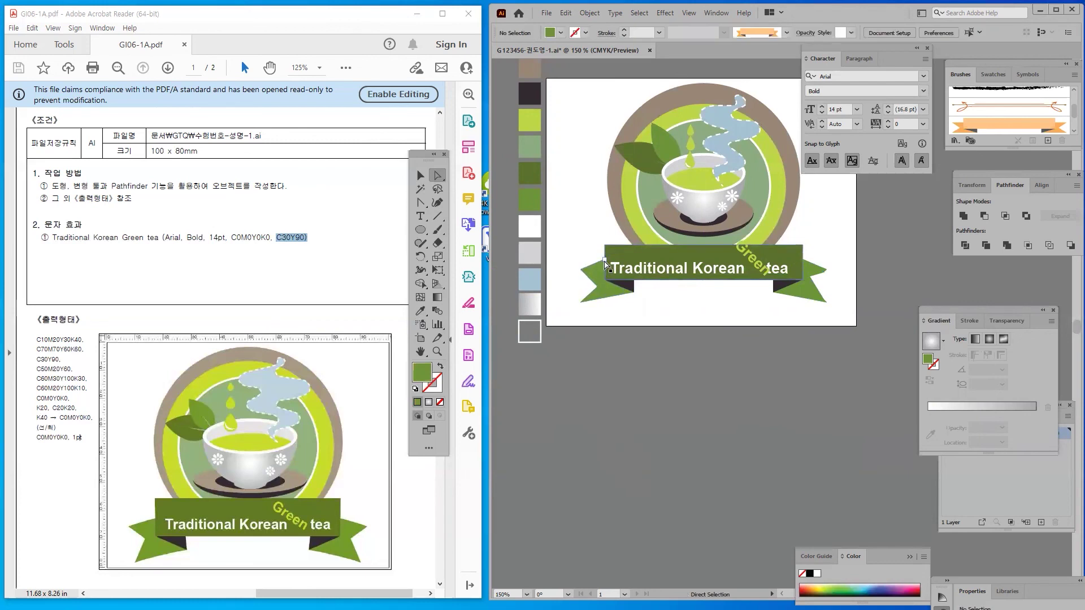
left_click(606, 262)
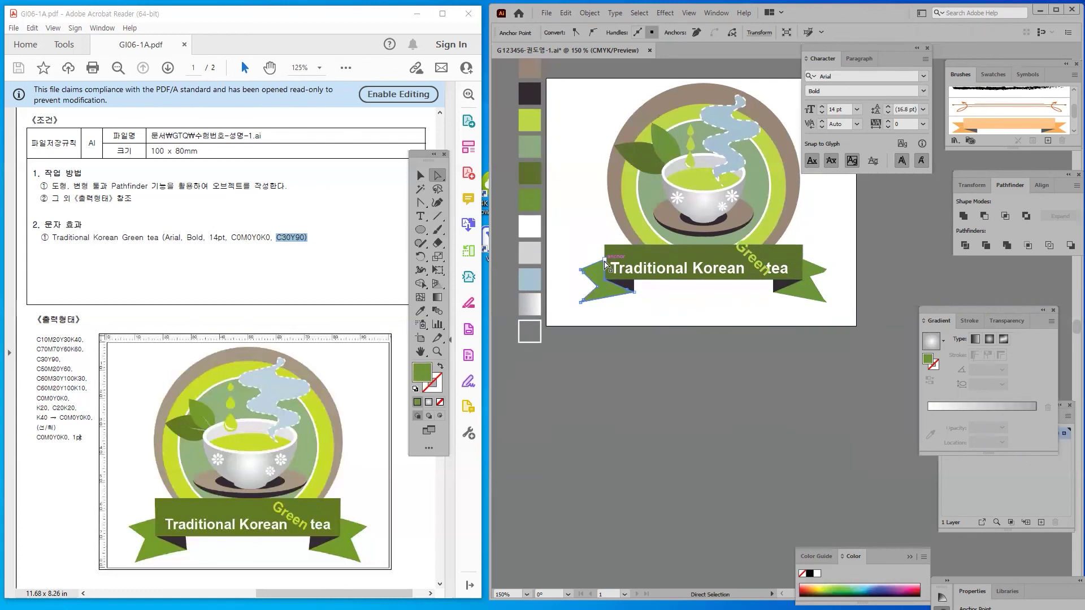
left_click(605, 262)
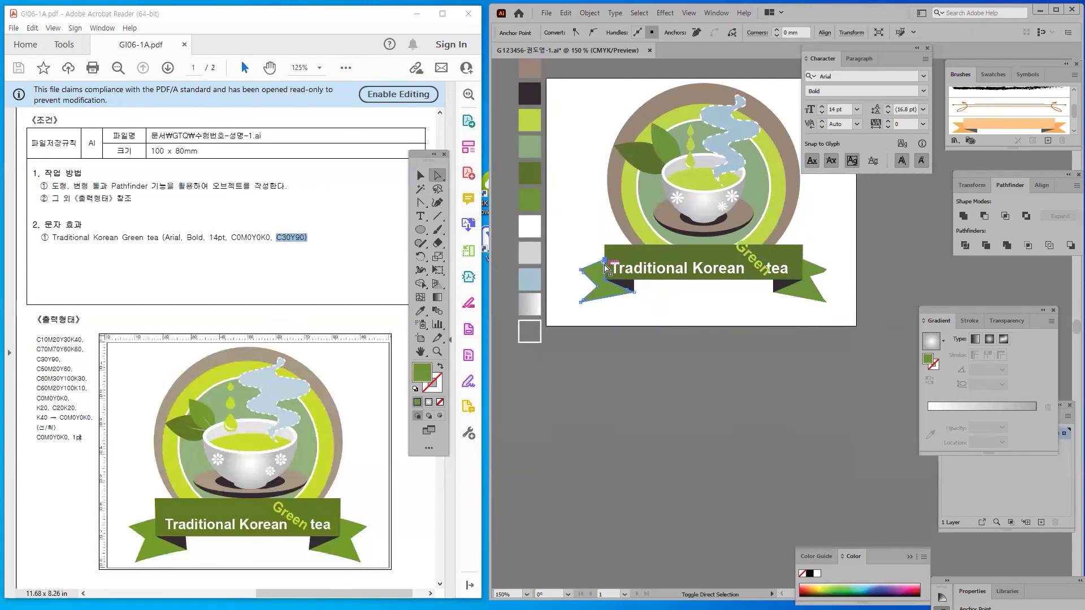
left_click(622, 317)
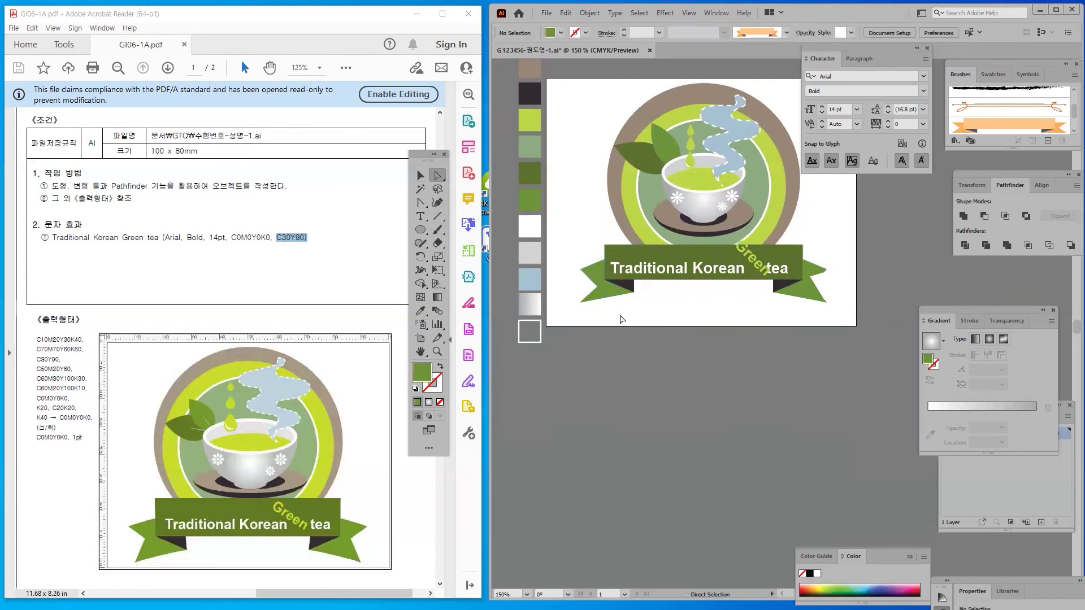
Select the dark green rectangle's two top anchors and nudge them up with the Up arrow
key("v")
left_click(747, 260)
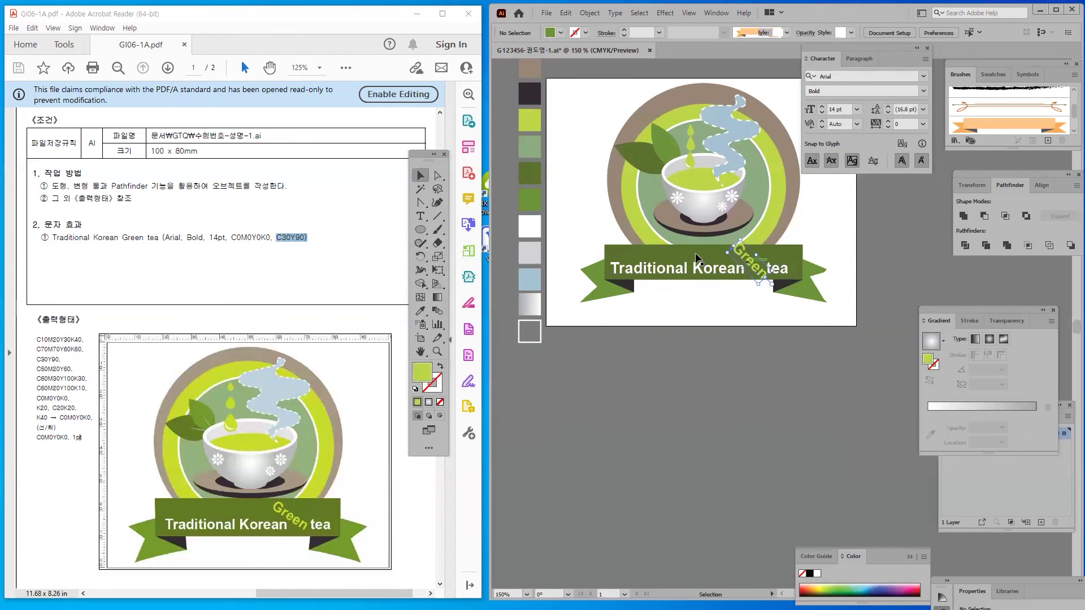
left_click(696, 259)
left_click(437, 176)
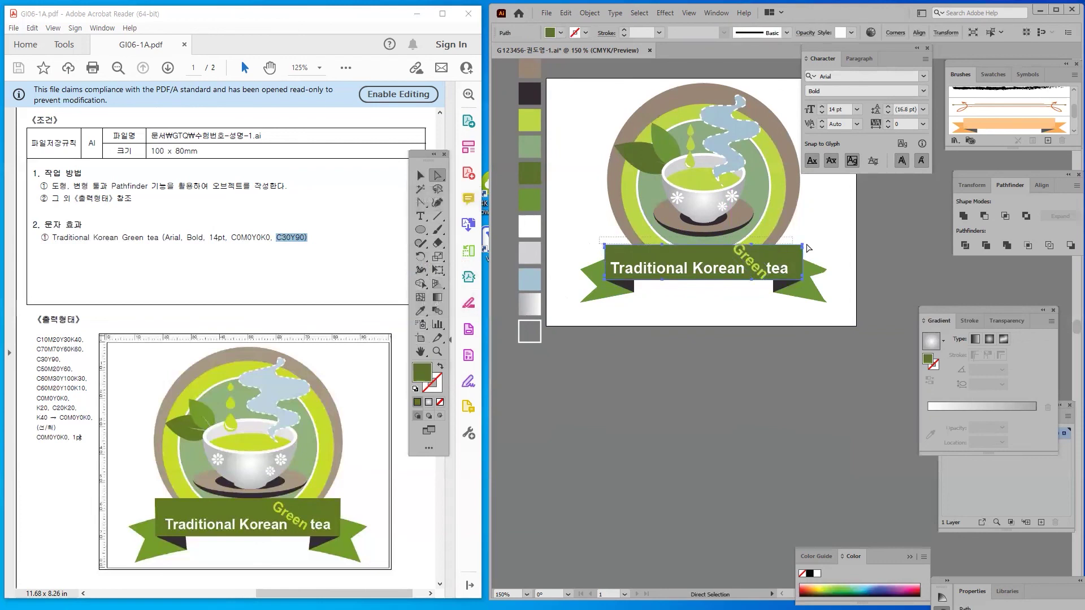
left_click(565, 260)
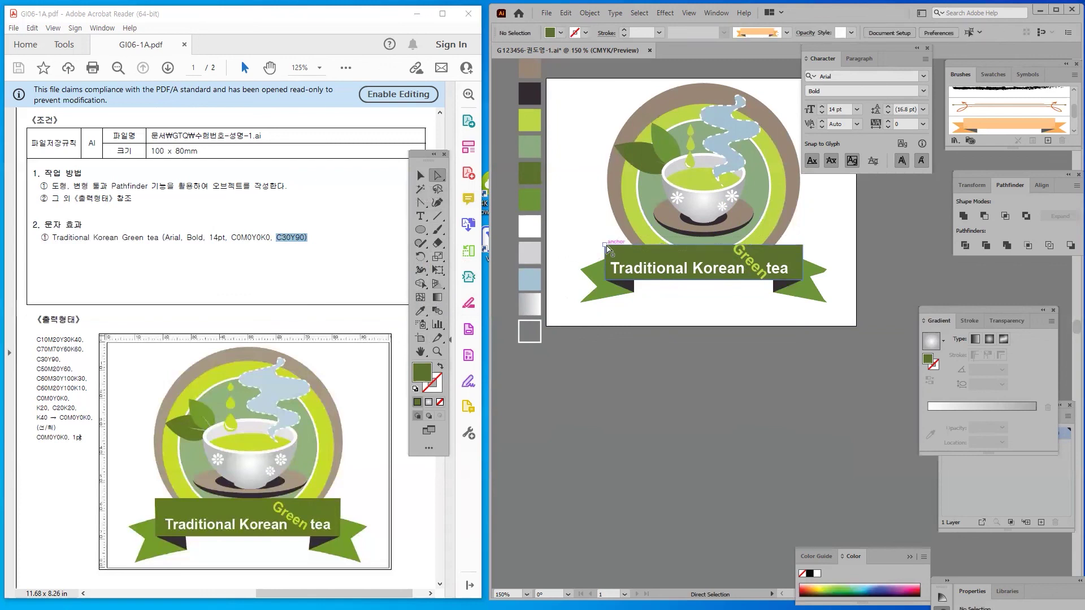
left_click(605, 246)
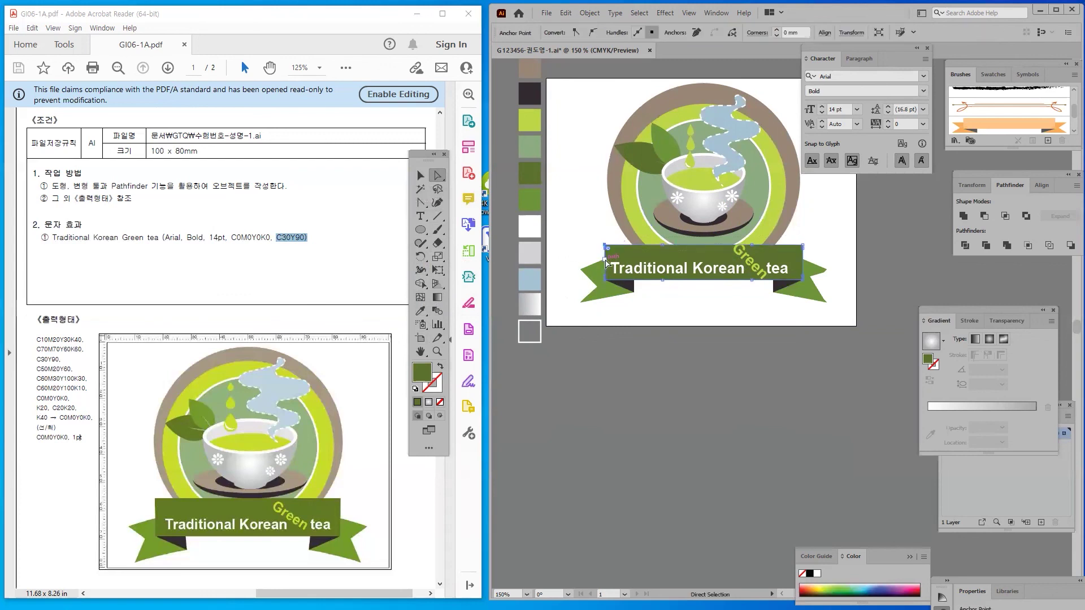
left_click(802, 247, "shift")
key("Up")
key("Up")
key("Up")
key("Up")
key("Up")
key("Up")
key("Up")
key("Up")
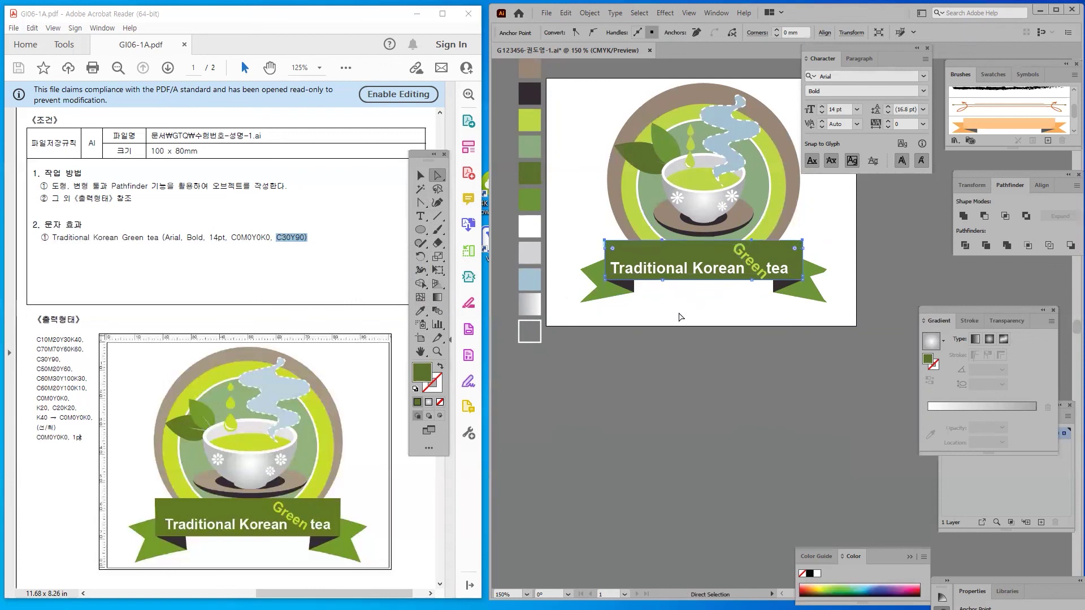
left_click(646, 392)
Check the rotated 'Green' and 'Traditional Korean tea' text placement, then deselect
left_click(421, 175)
left_click(748, 261)
left_click(698, 305)
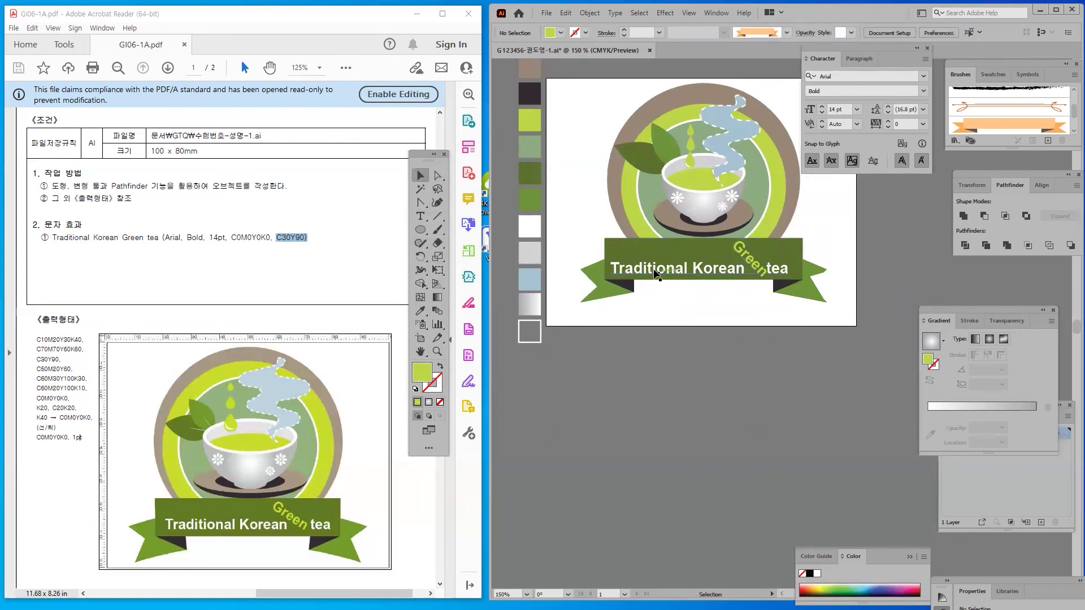
left_click(649, 266)
left_click(627, 370)
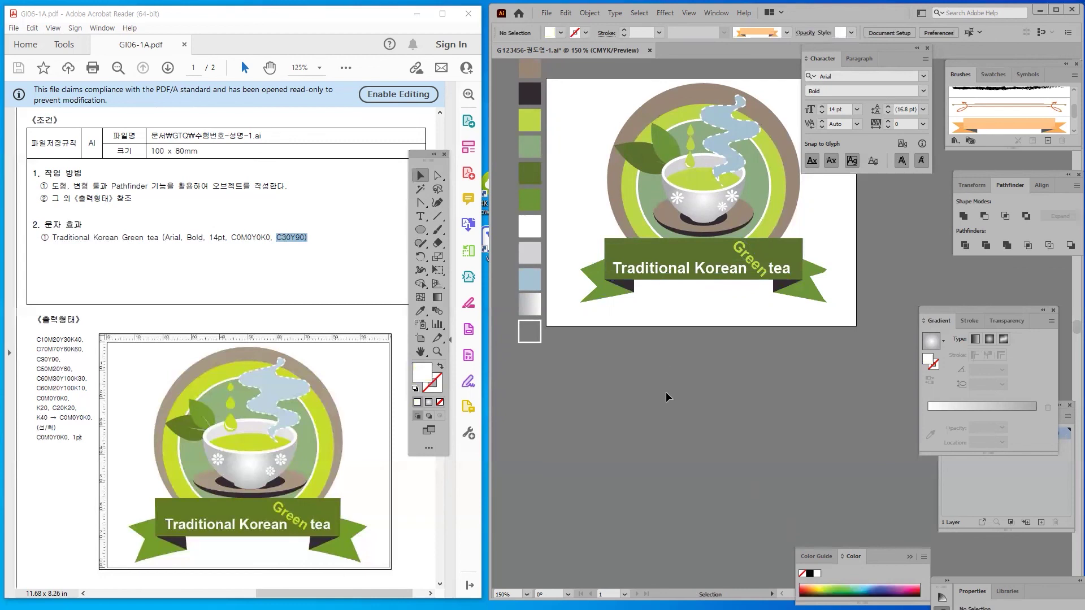
Pan the badge fully into view and highlight the required file name in the task sheet
left_click_drag(683, 298, 674, 375)
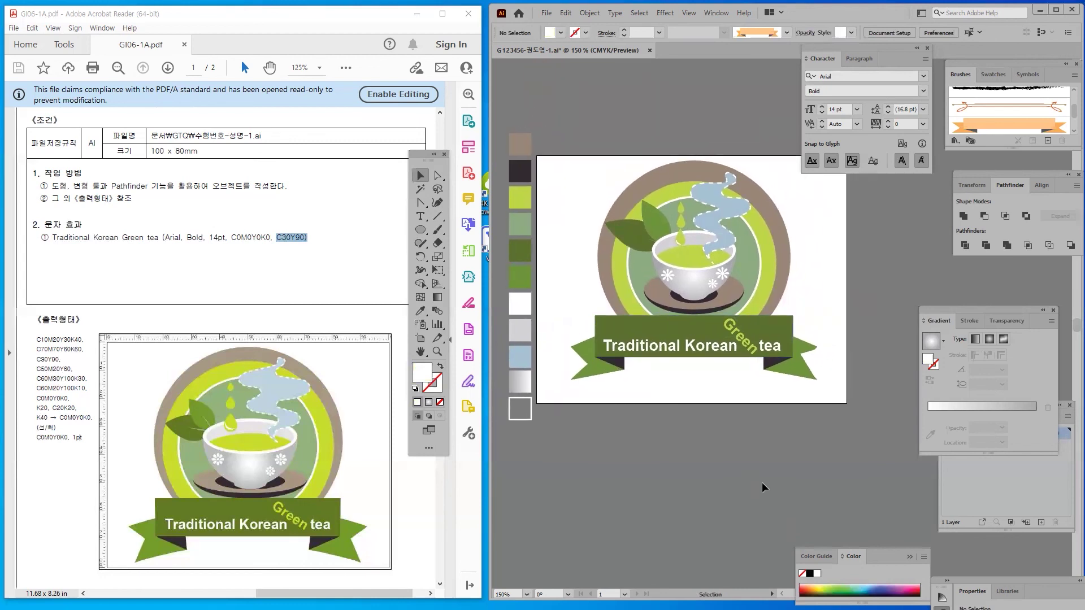
left_click_drag(300, 593, 138, 593)
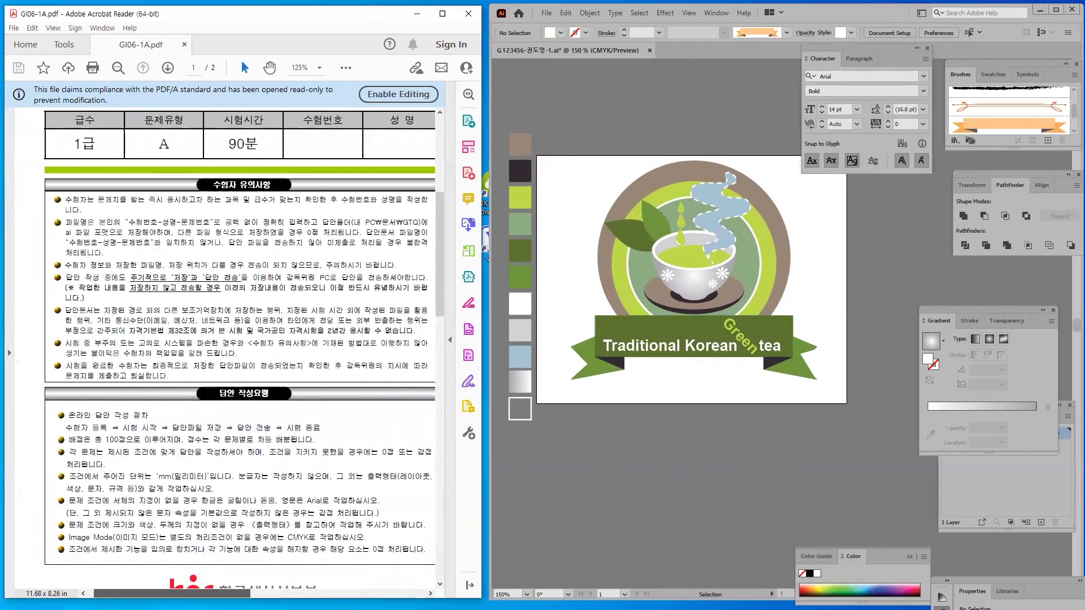
scroll(211, 150, "right", 10)
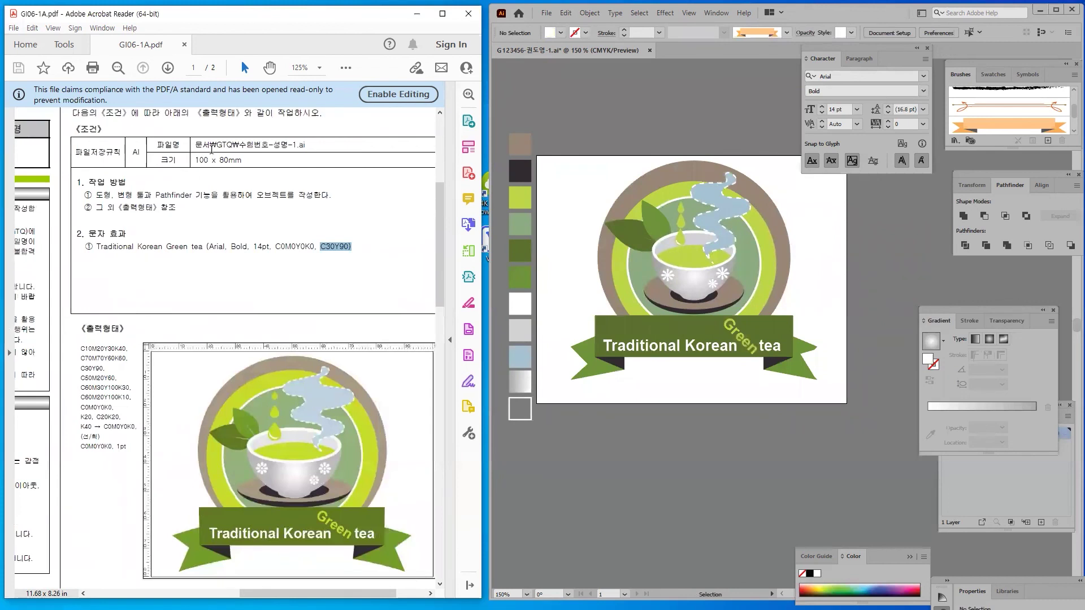
left_click_drag(317, 148, 192, 141)
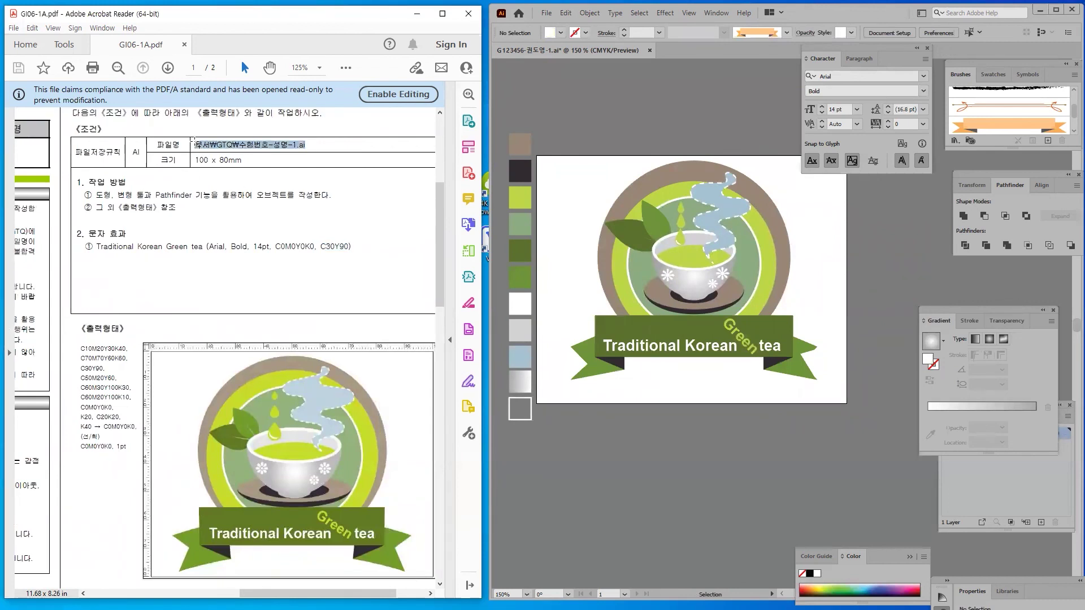
Select the column of colour swatch rectangles beside the artboard, then deselect it
left_click(534, 209)
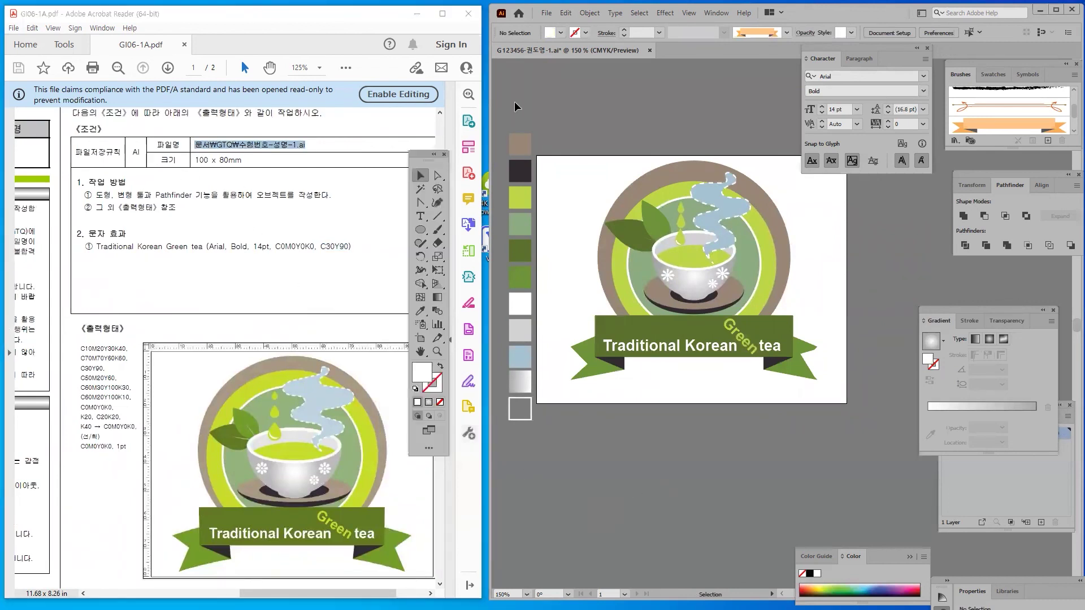
left_click_drag(514, 439, 534, 130)
mouse_move(534, 208)
left_mouse_down()
mouse_move(566, 252)
mouse_move(530, 201)
left_mouse_up()
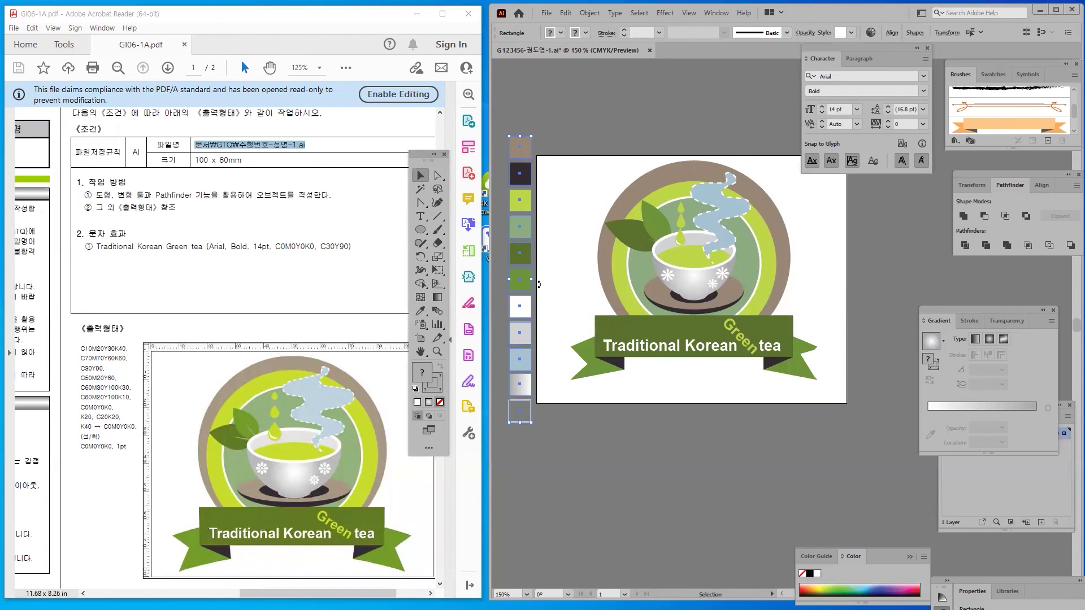
left_click(536, 445)
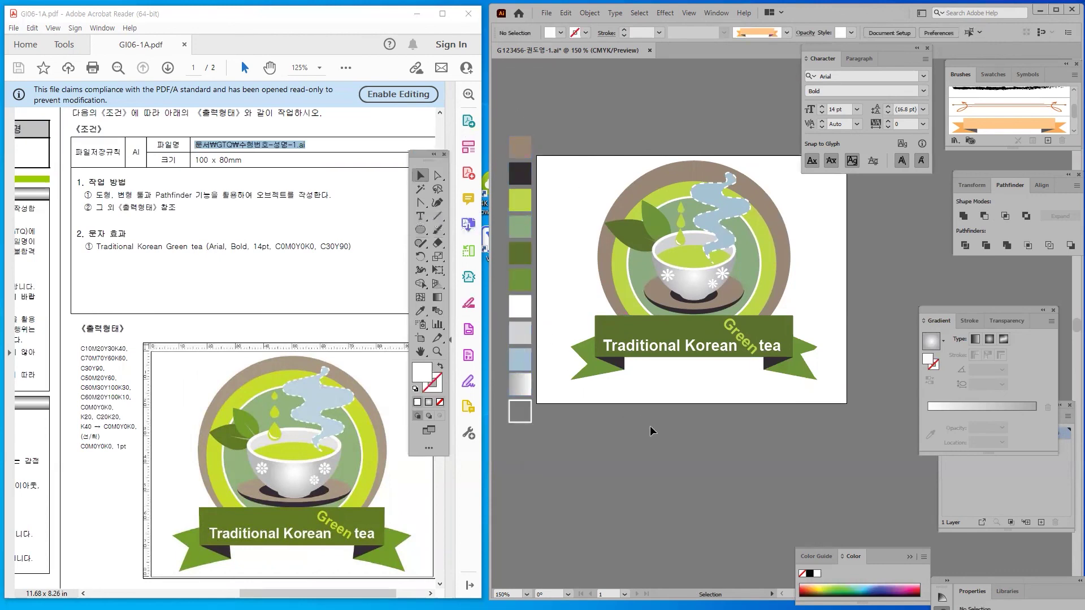
Save the badge with File > Save and review the task sheet in Acrobat
left_click(547, 14)
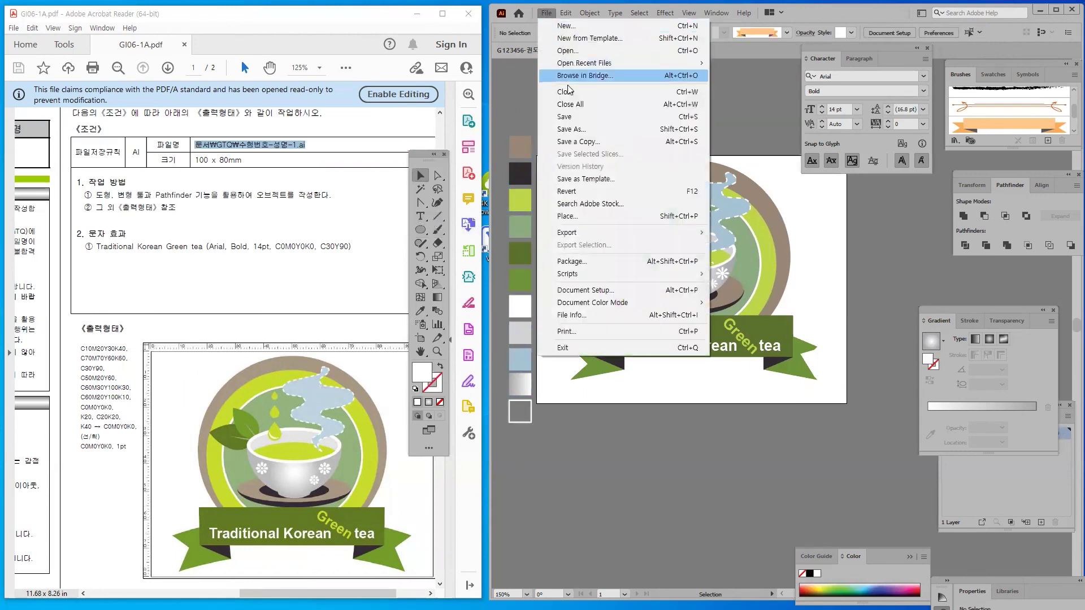
left_click(572, 110)
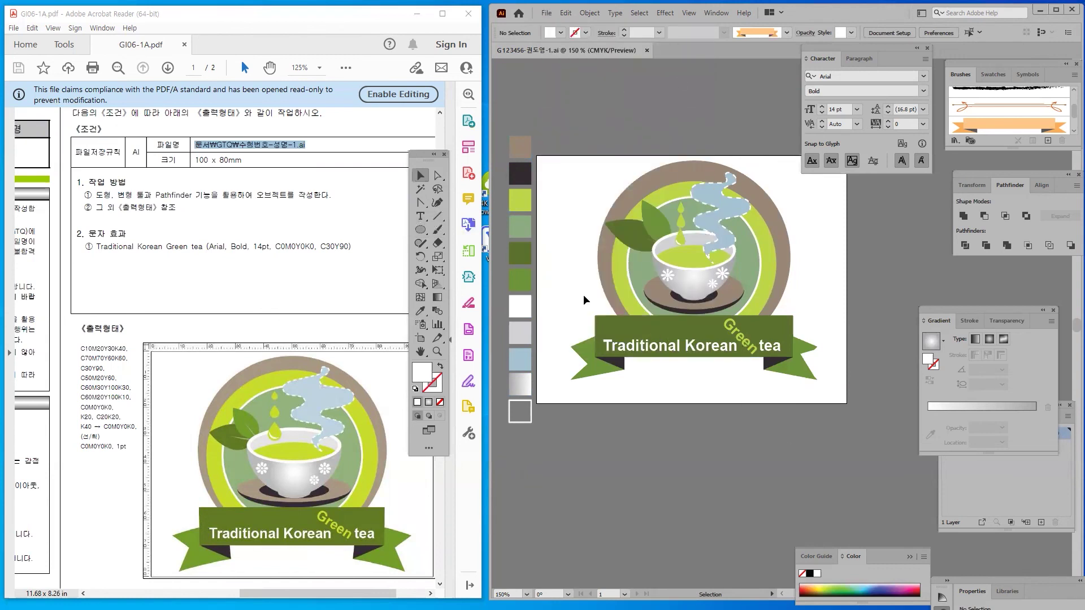
left_click(110, 421)
scroll(110, 420, "up", 1)
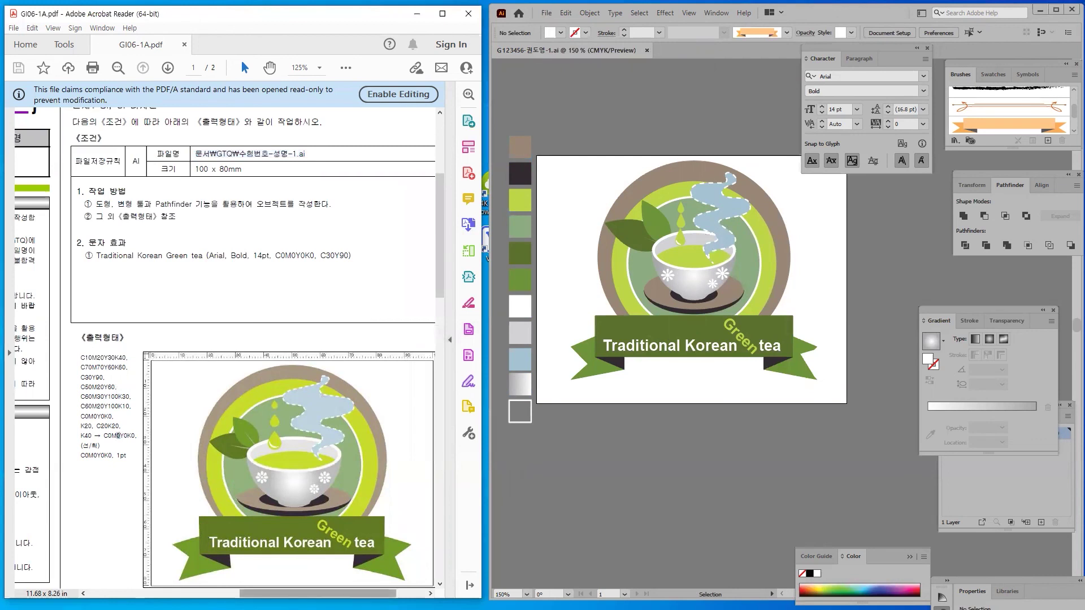
scroll(309, 361, "right", 3)
scroll(308, 361, "up", 1)
scroll(226, 362, "down", 2)
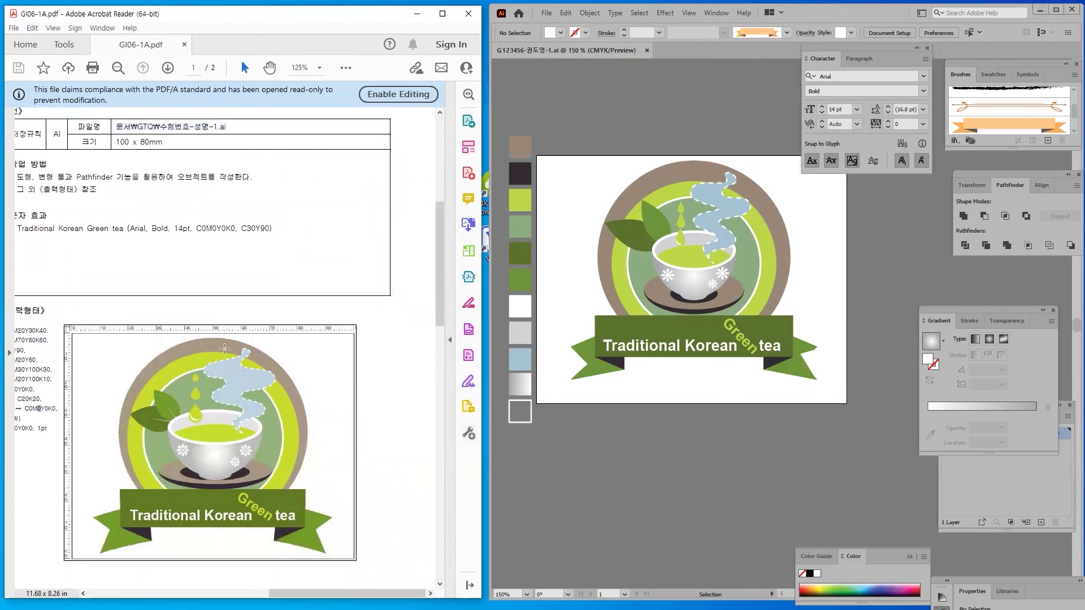
left_click(683, 470)
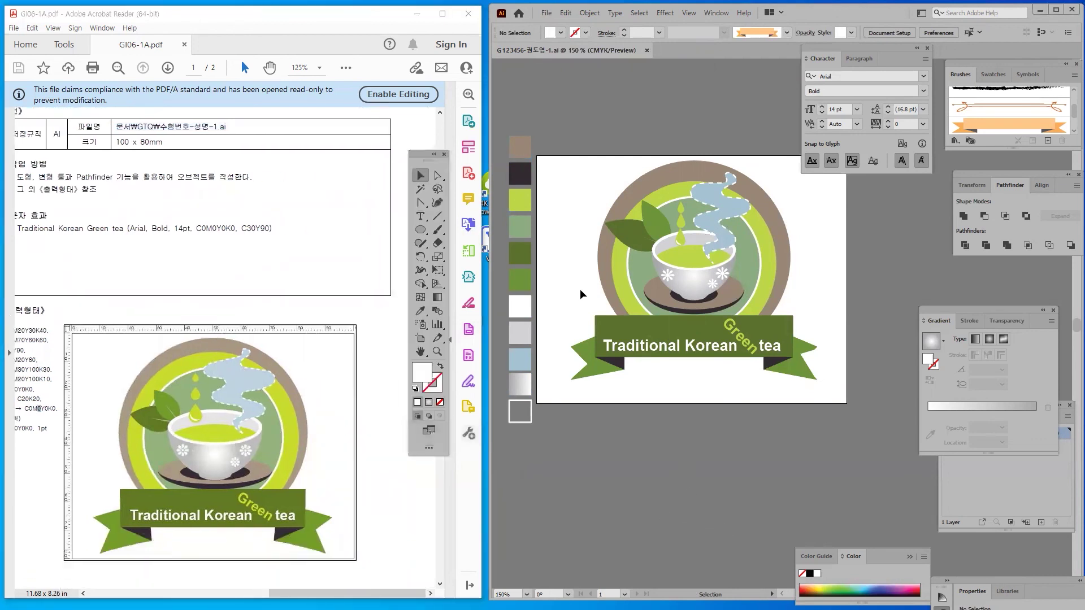